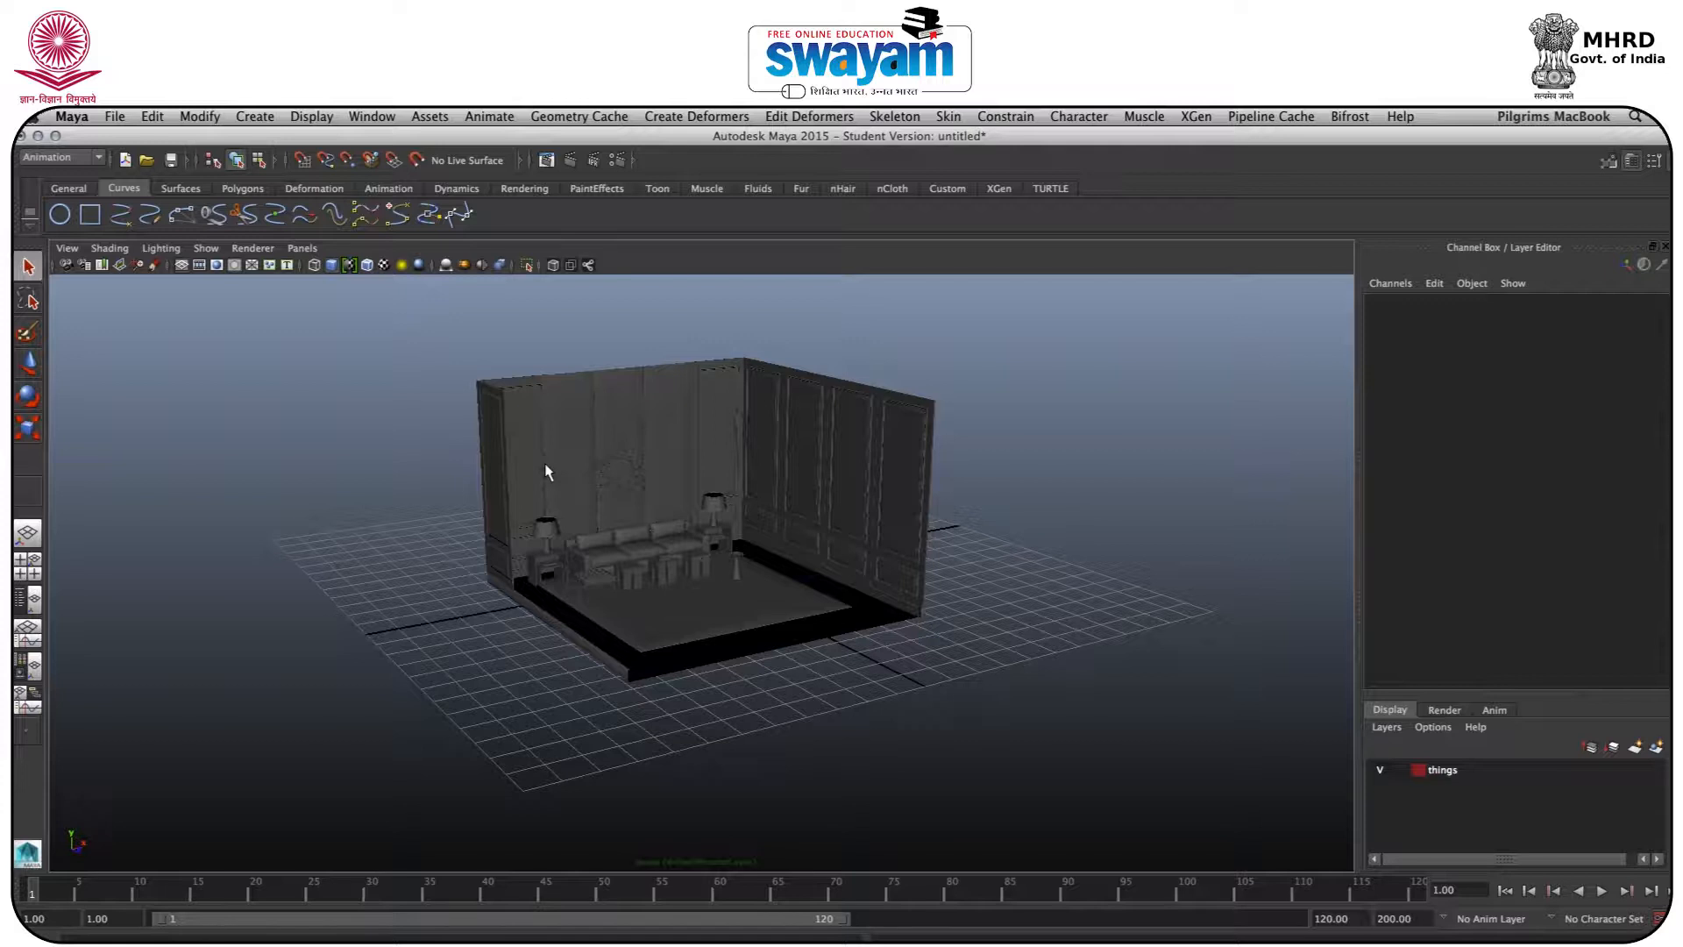
Set the renderer to mental ray in the render settings and review its Indirect Lighting options
{"action": "left_click_drag", "start_coordinate": [537, 489], "coordinate": [553, 487], "text": "alt"}
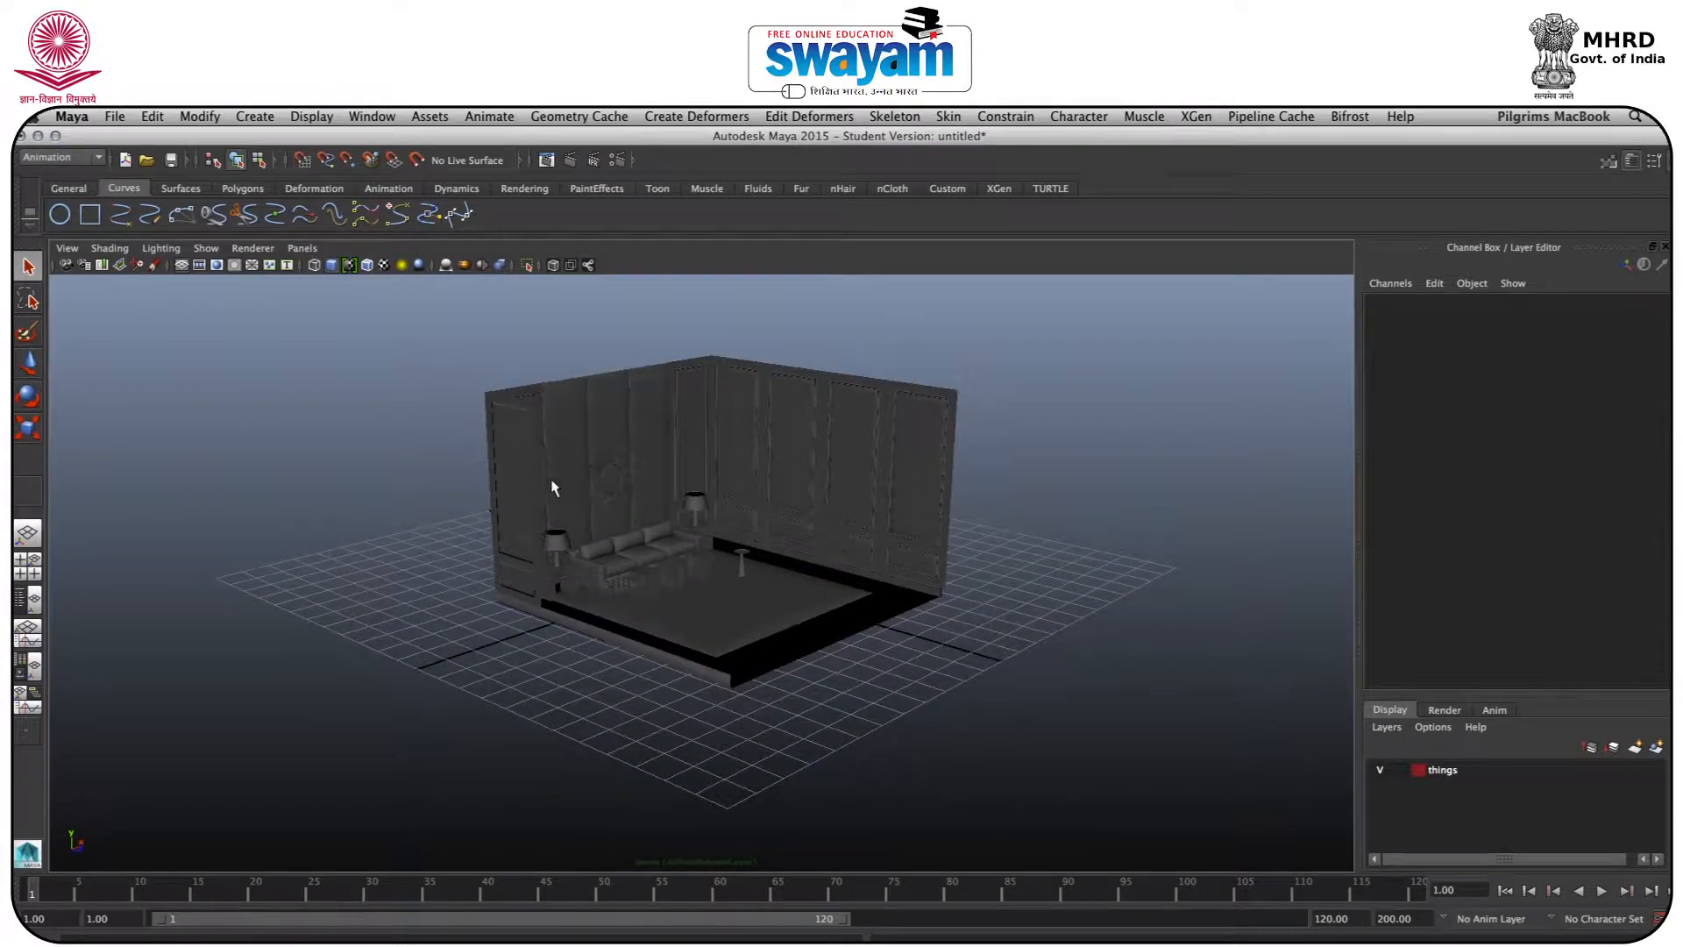
{"action": "left_click", "coordinate": [616, 162]}
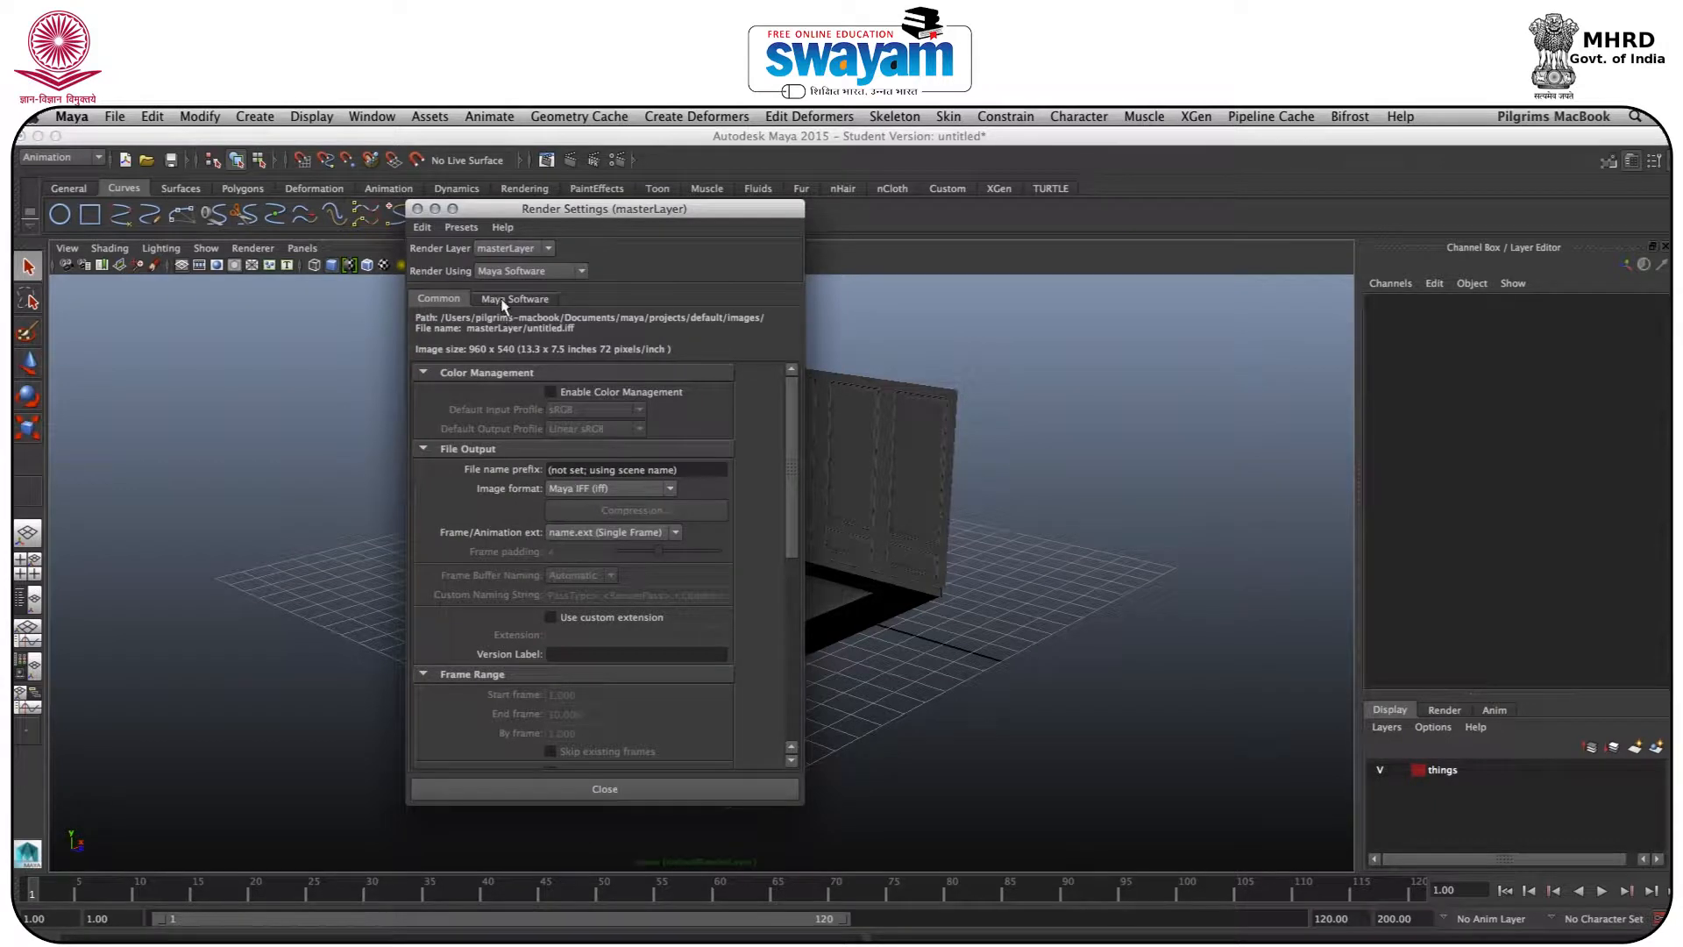
{"action": "left_click", "coordinate": [510, 299]}
{"action": "left_click", "coordinate": [549, 274]}
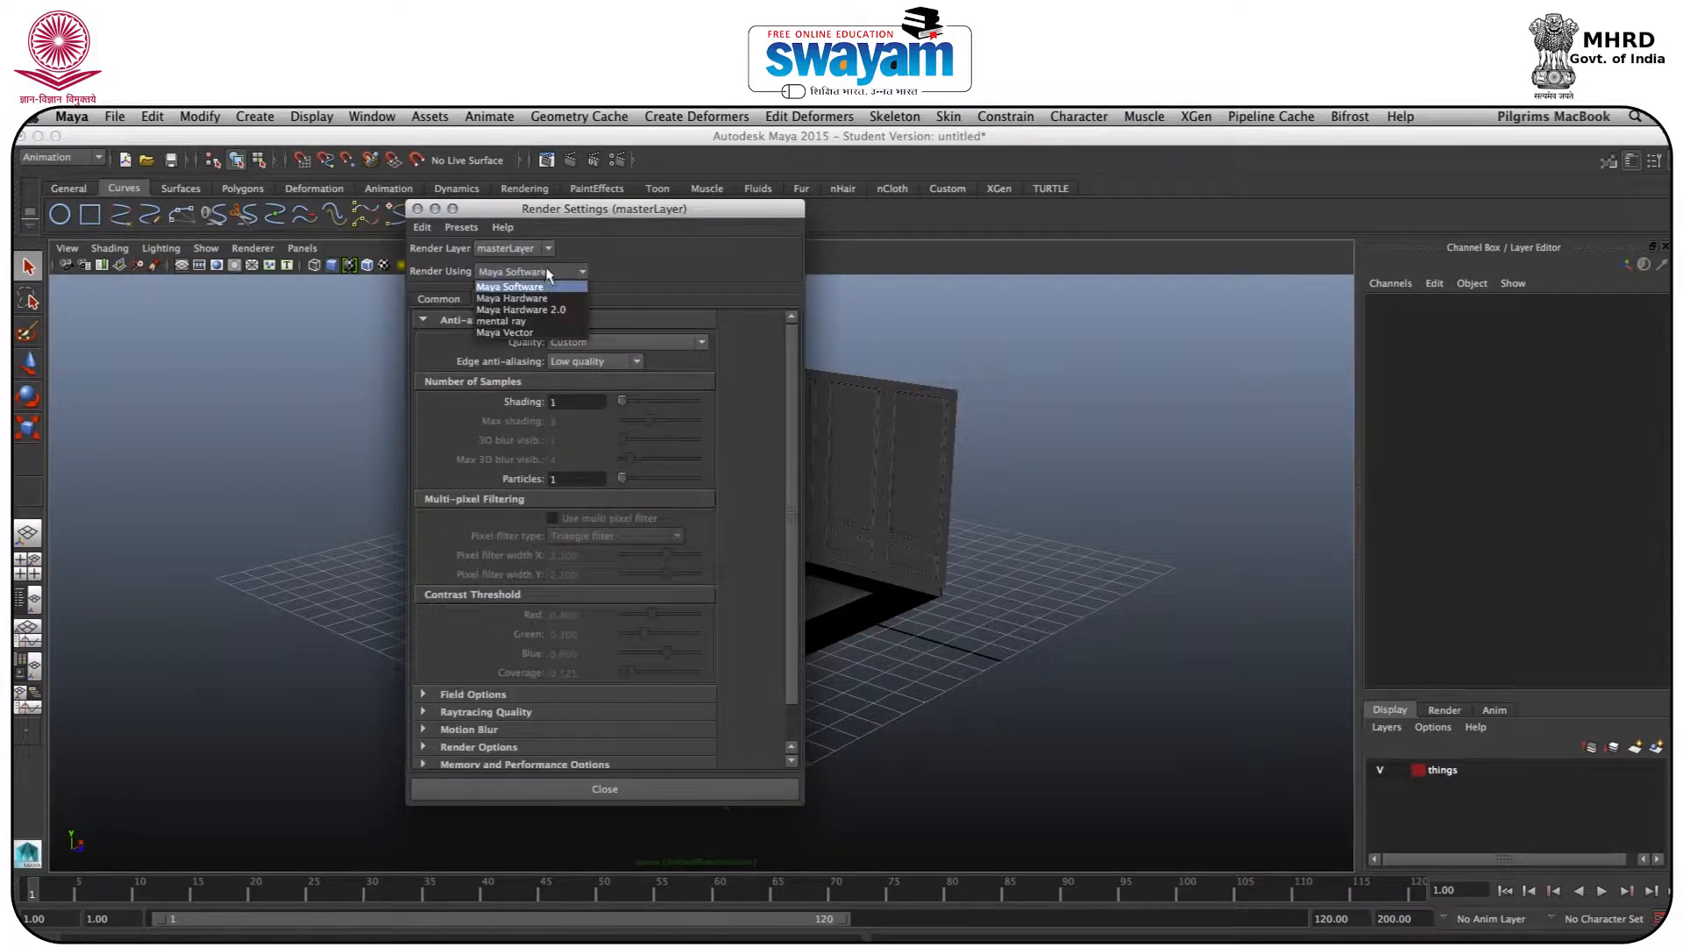
{"action": "left_click", "coordinate": [526, 321]}
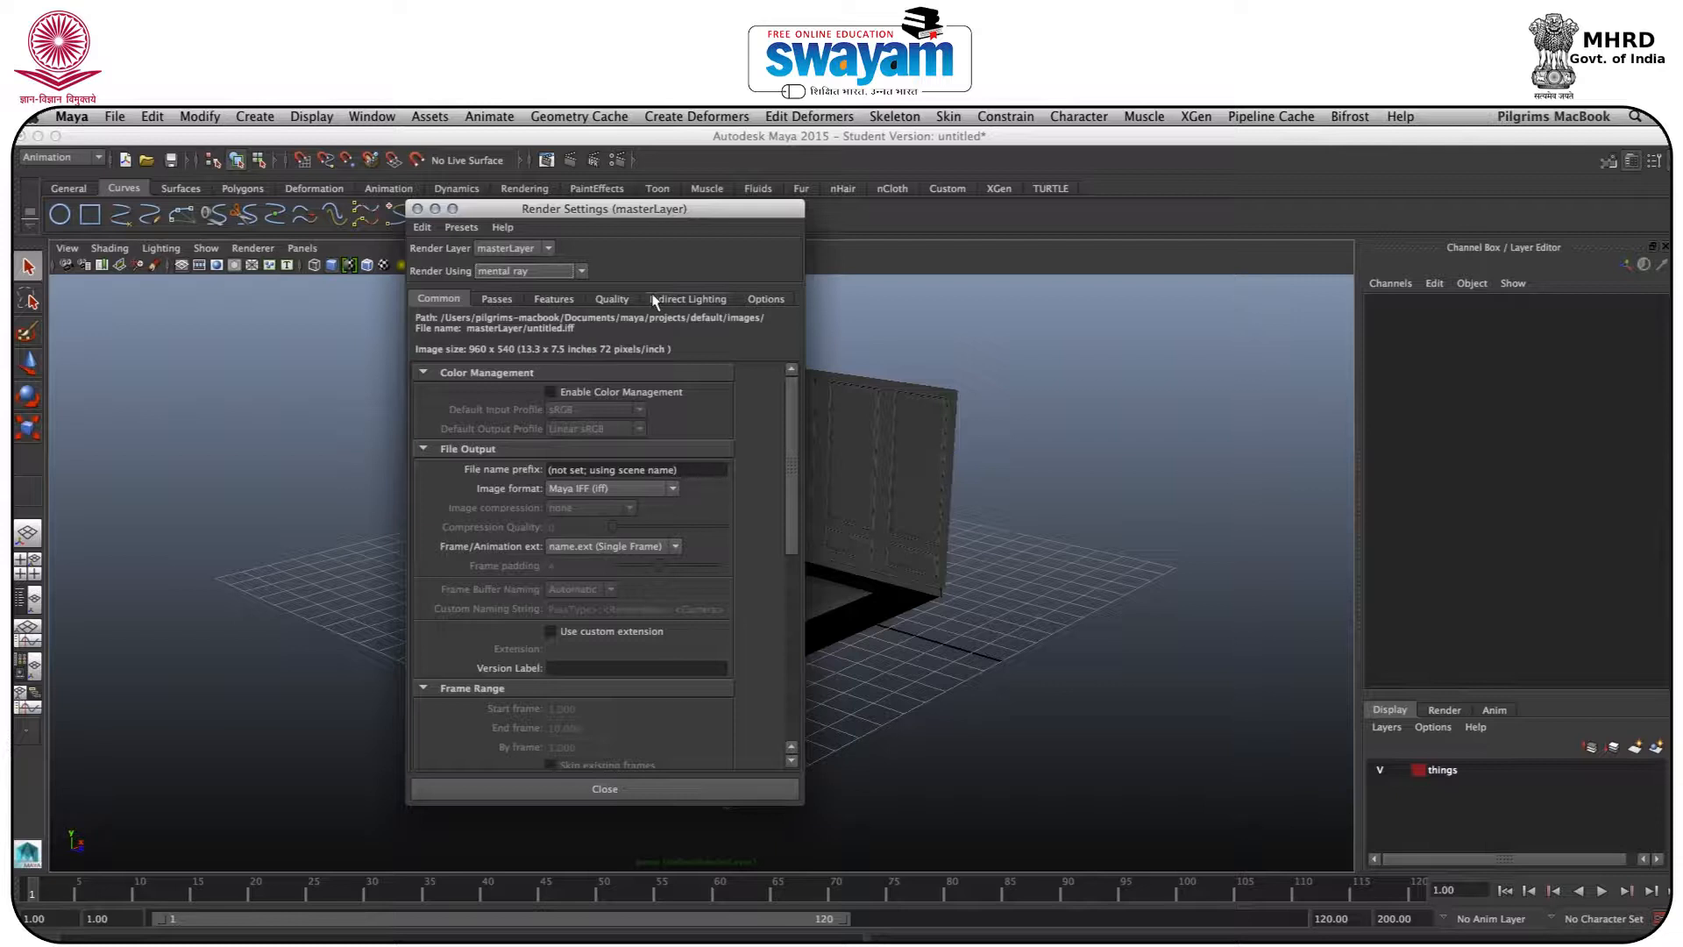
{"action": "left_click", "coordinate": [670, 303]}
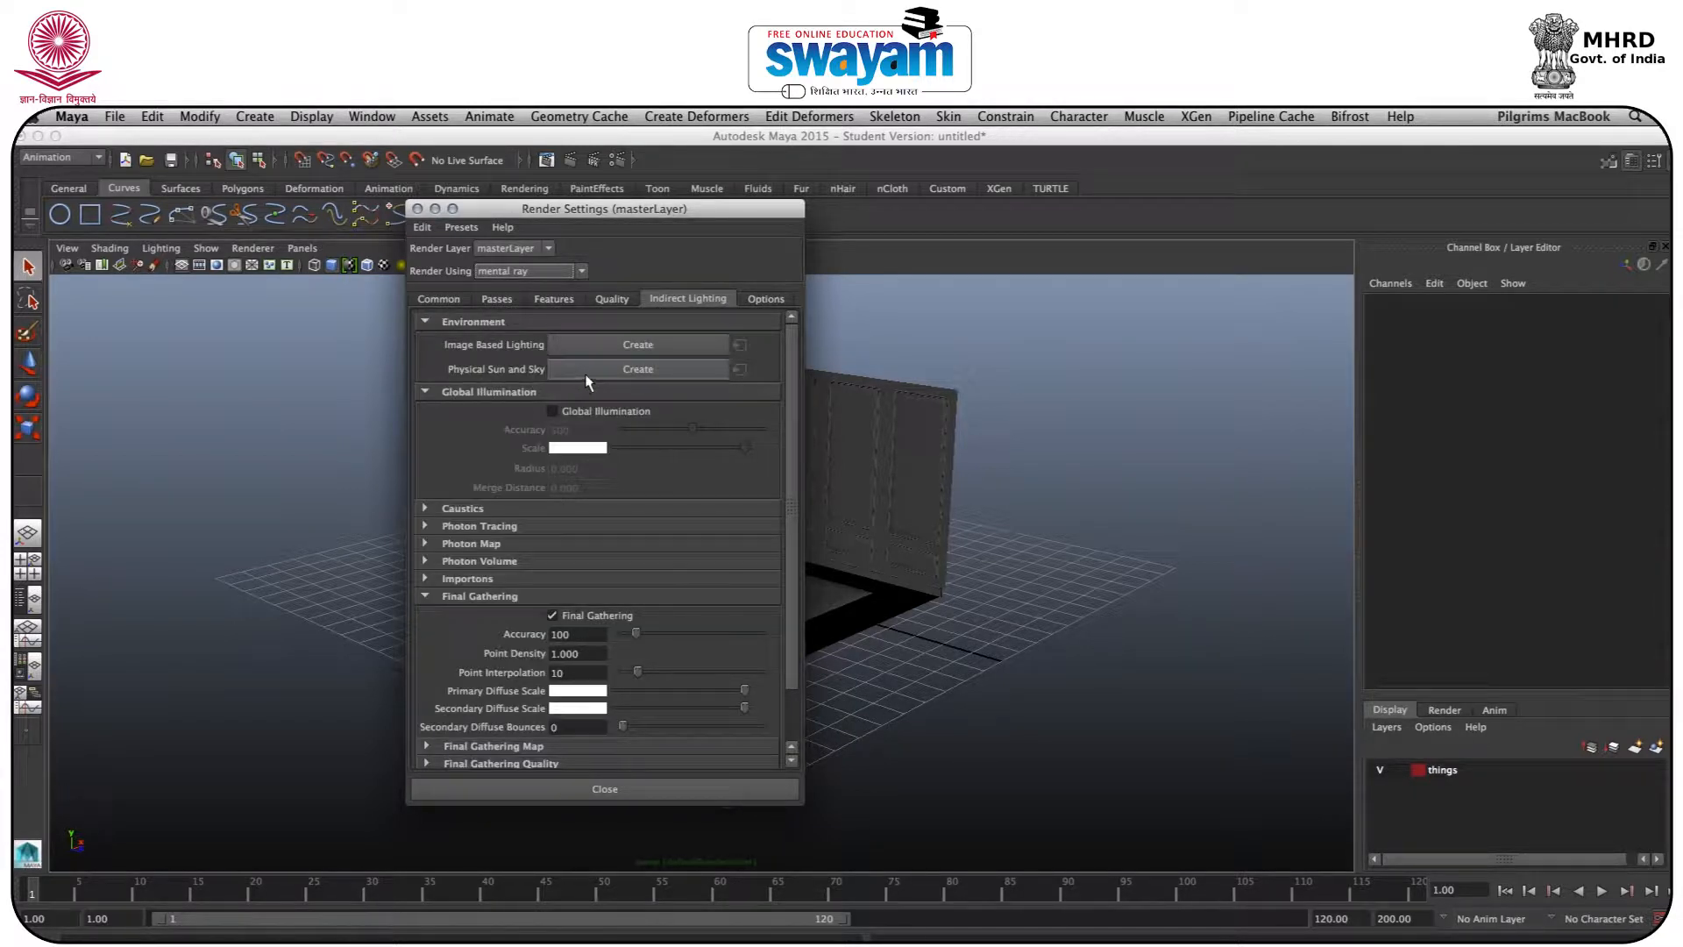
{"action": "left_click", "coordinate": [445, 301]}
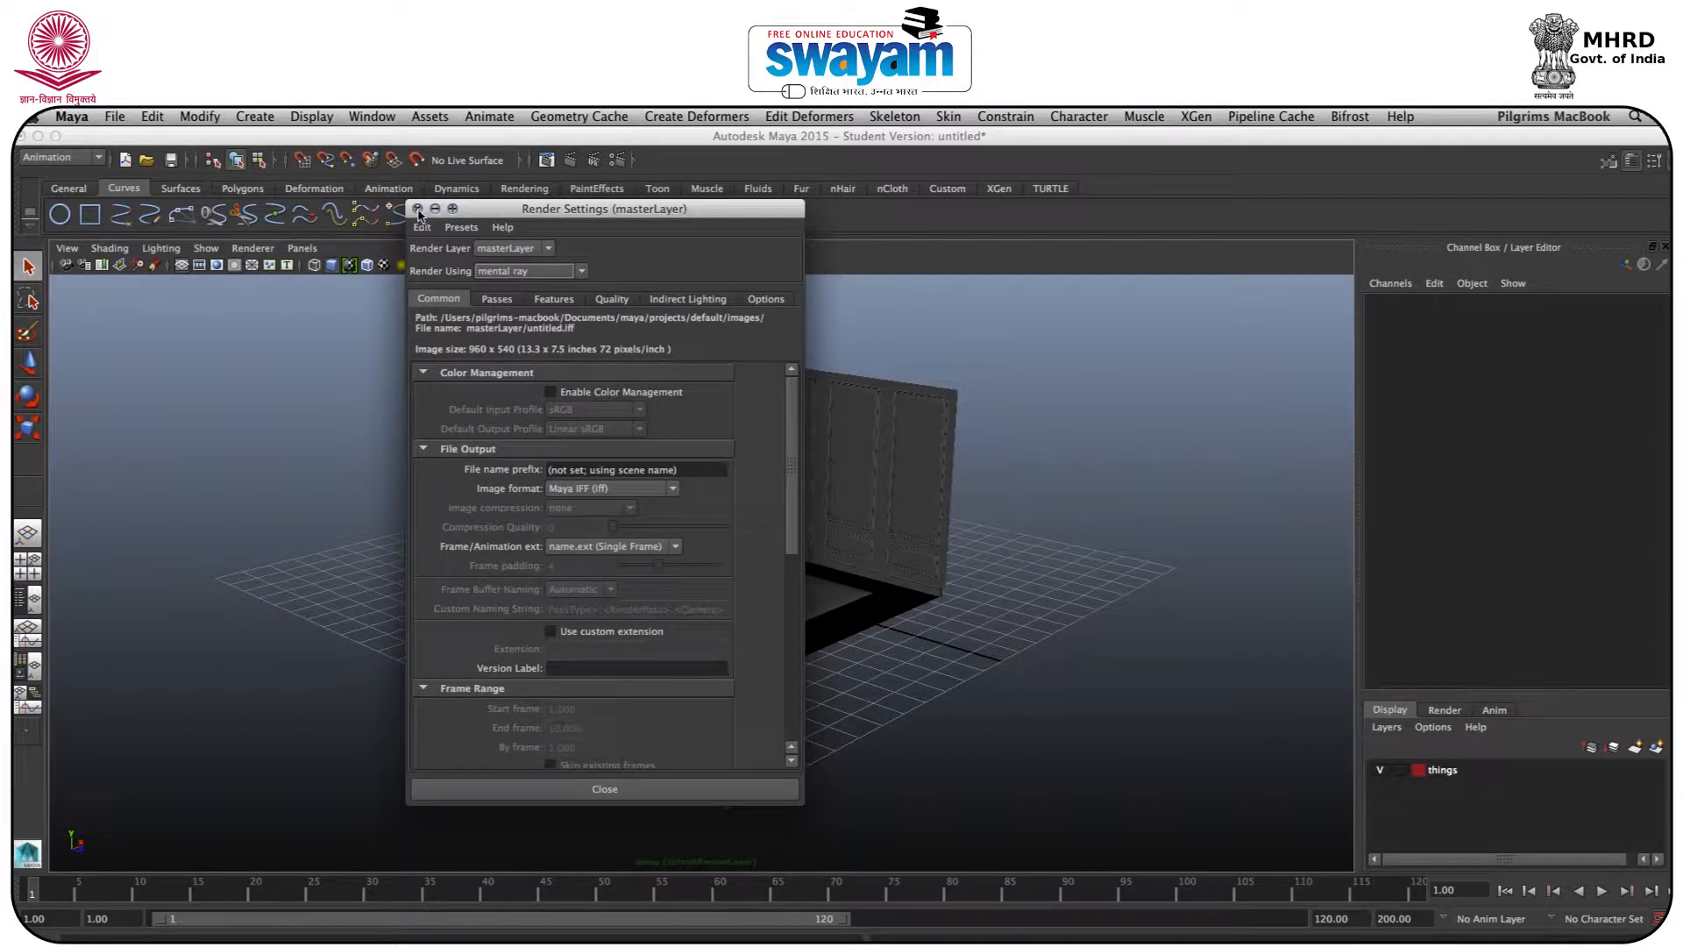
{"action": "left_click", "coordinate": [418, 210]}
Select the inset panel of the short left wall, the adjacent back-wall inset and the three tall panels behind the sofa
{"action": "scroll", "coordinate": [758, 476], "scroll_direction": "down", "scroll_amount": 1}
{"action": "scroll", "coordinate": [761, 472], "scroll_direction": "up", "scroll_amount": 4}
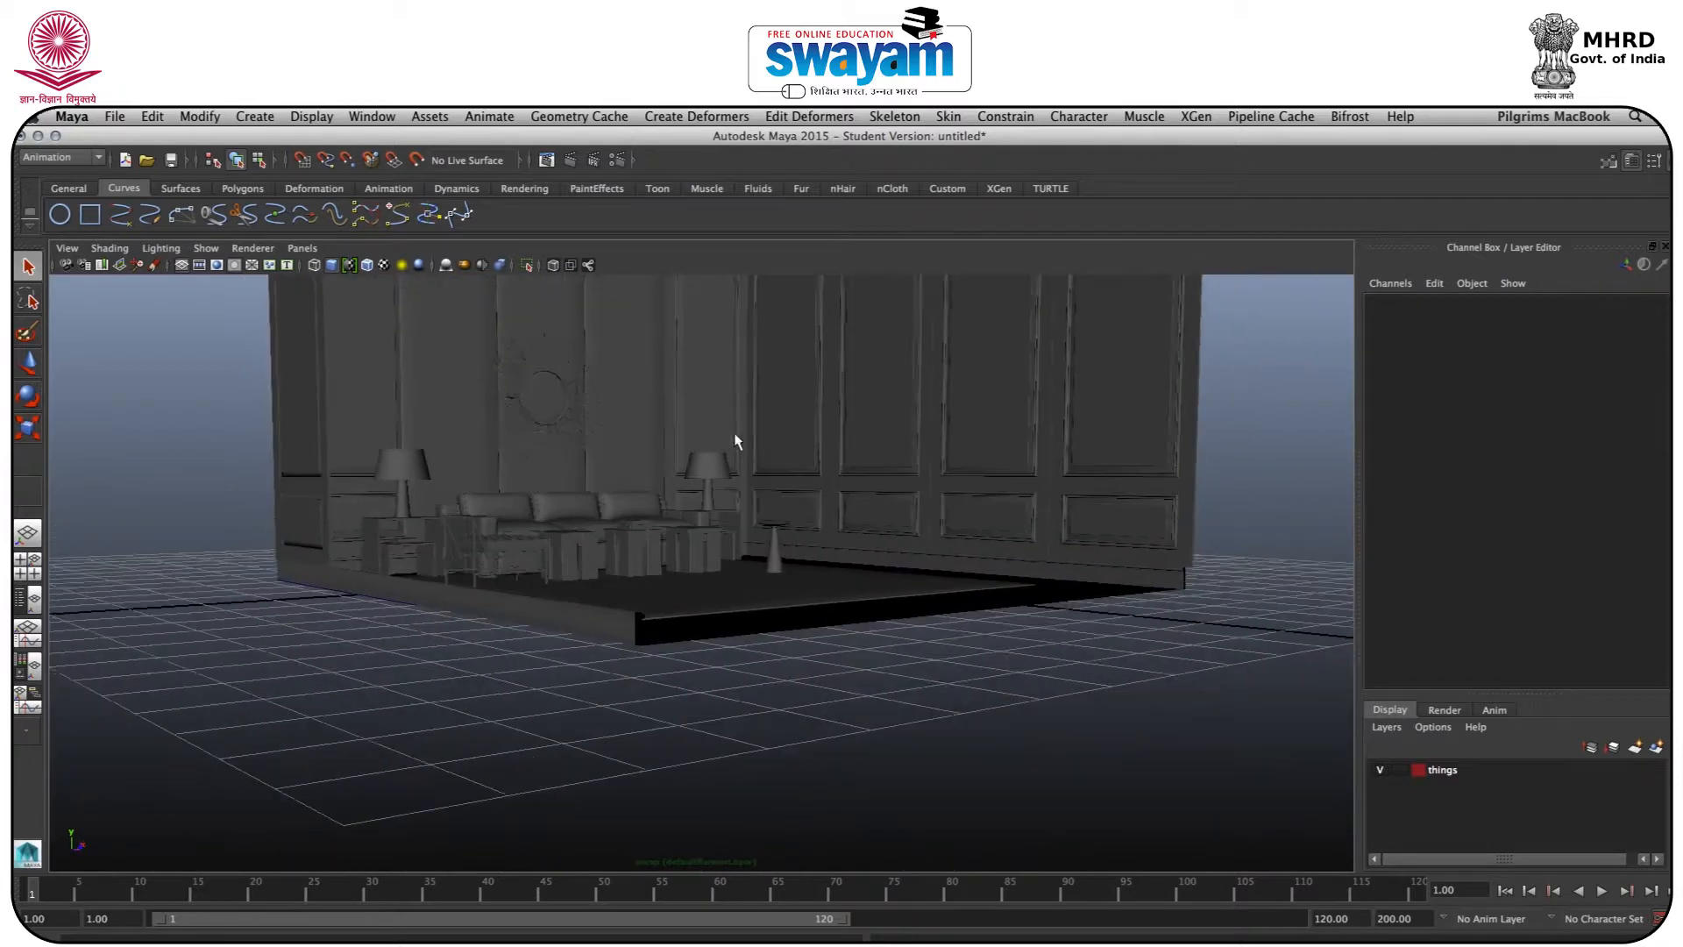
{"action": "left_click_drag", "start_coordinate": [735, 441], "coordinate": [712, 561], "text": "alt"}
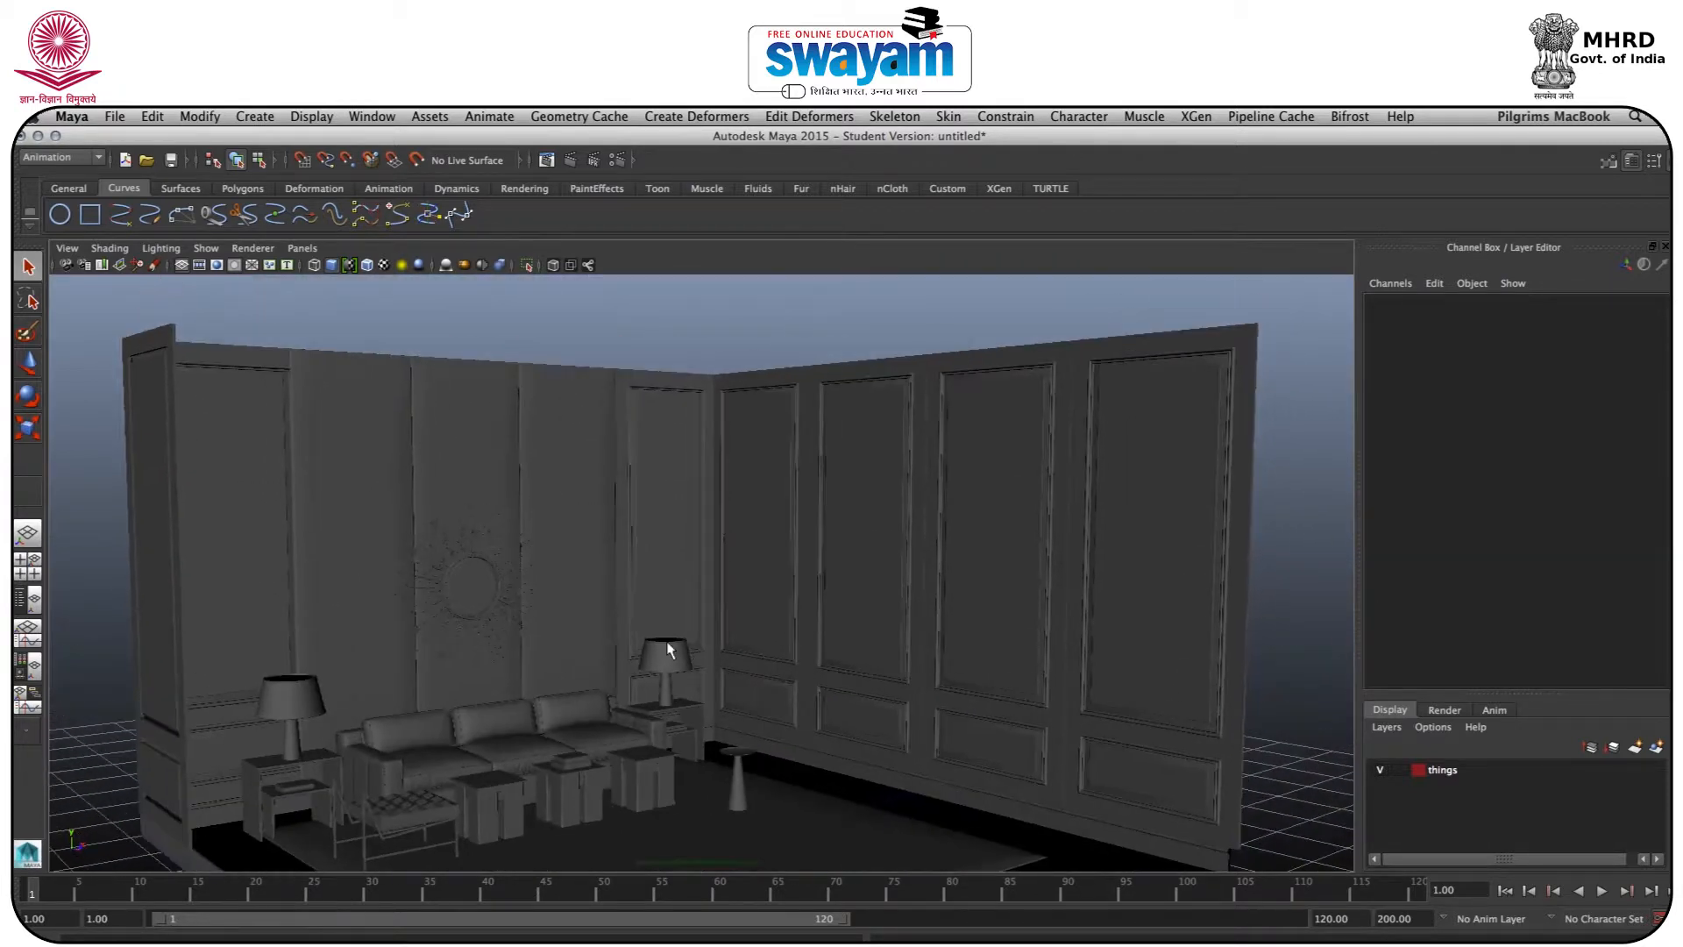
{"action": "scroll", "coordinate": [714, 582], "scroll_direction": "up", "scroll_amount": 2}
{"action": "left_click", "coordinate": [329, 491]}
{"action": "left_click_drag", "start_coordinate": [331, 488], "coordinate": [301, 493], "text": "alt"}
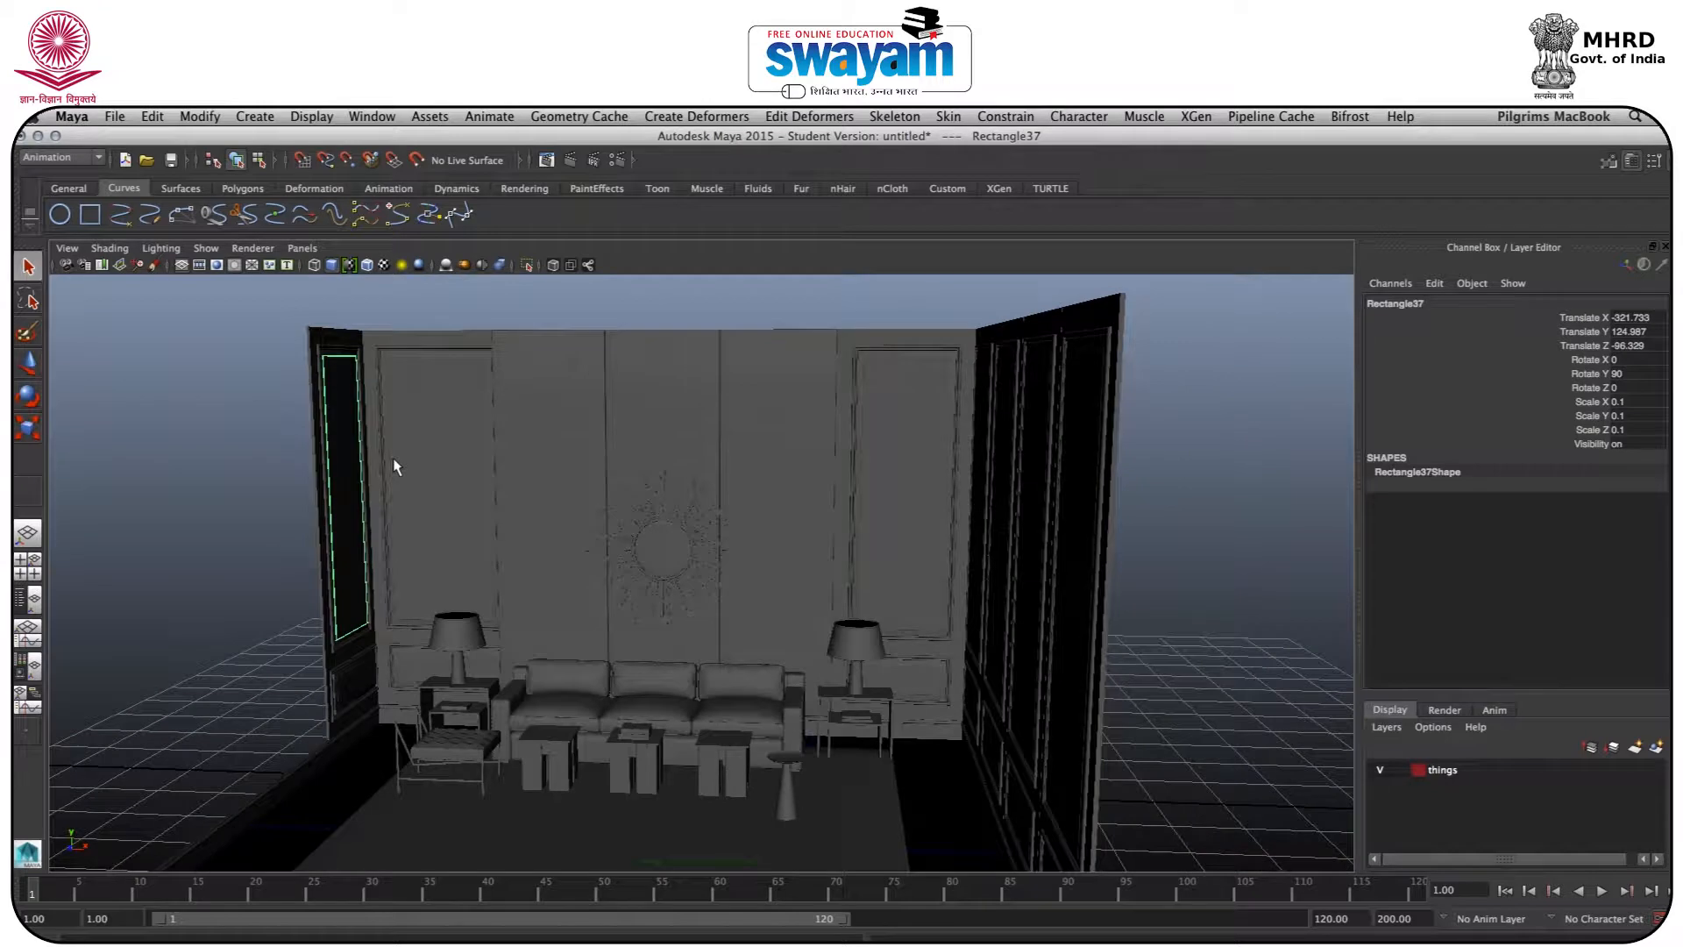
{"action": "key", "text": "w"}
{"action": "left_click", "coordinate": [489, 451], "text": "shift"}
{"action": "left_click", "coordinate": [562, 449], "text": "shift"}
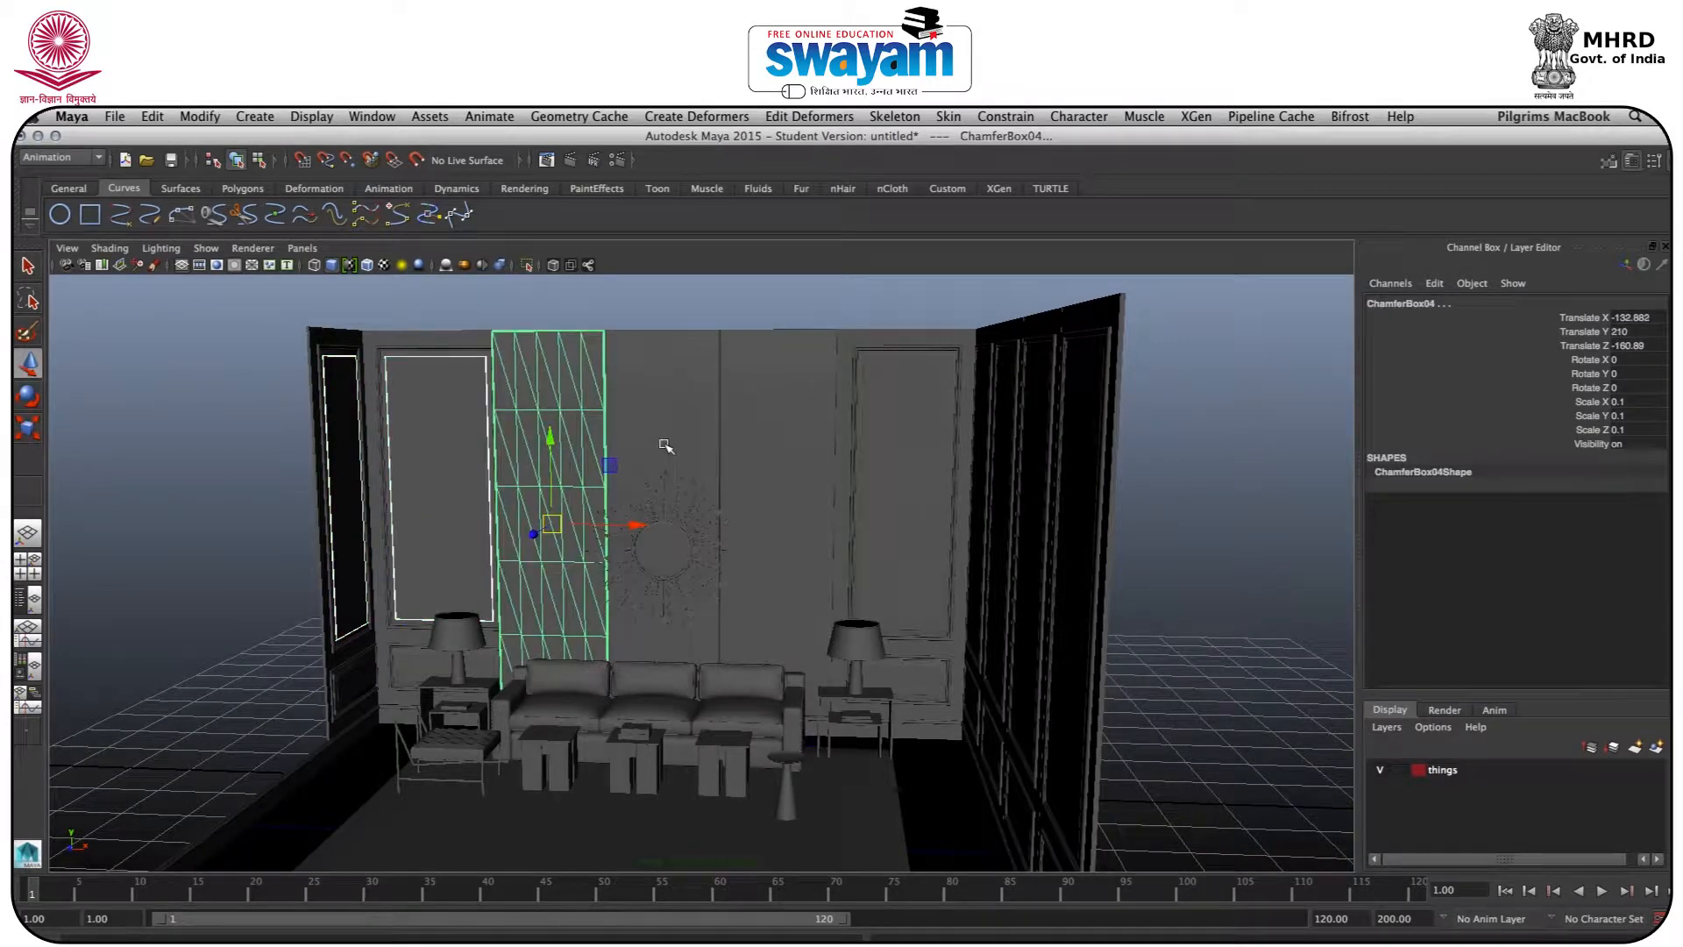
{"action": "key", "text": "shift+d"}
{"action": "key", "text": "shift+d"}
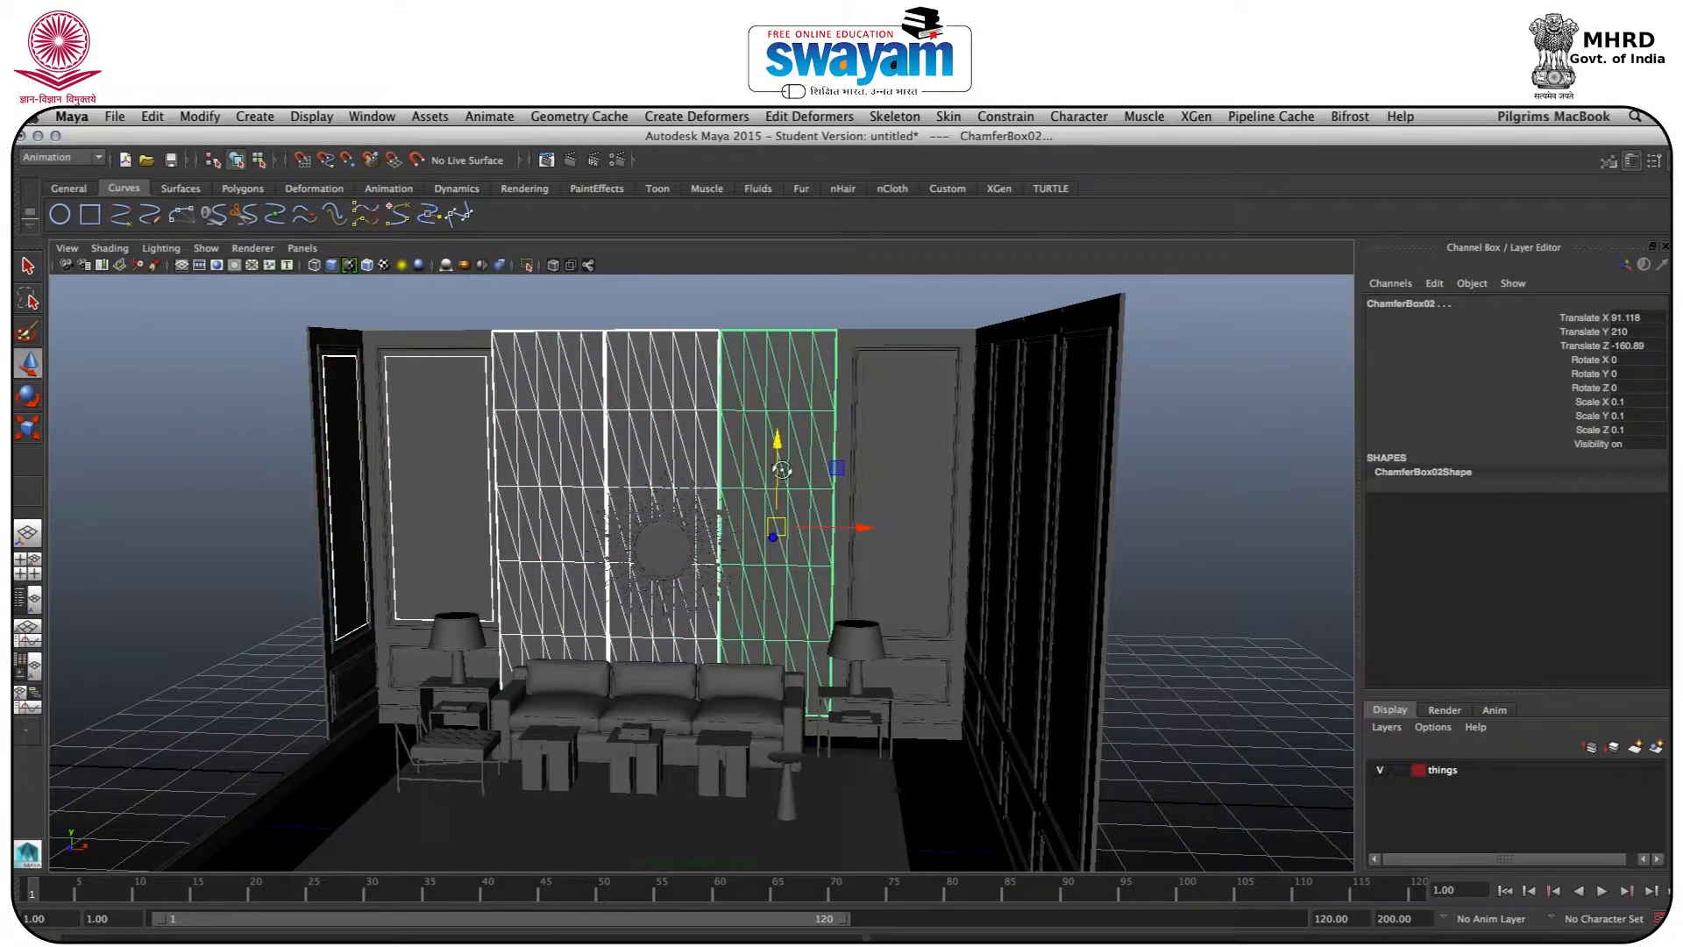
Add the back wall's right inset panel and the four inset panels of the right side wall to the selection
{"action": "left_click_drag", "start_coordinate": [791, 422], "coordinate": [853, 429], "text": "alt"}
{"action": "left_click", "coordinate": [852, 430], "text": "shift"}
{"action": "left_click", "coordinate": [946, 458], "text": "shift"}
{"action": "key", "text": "shift+d"}
{"action": "key", "text": "shift+d"}
{"action": "key", "text": "shift+d"}
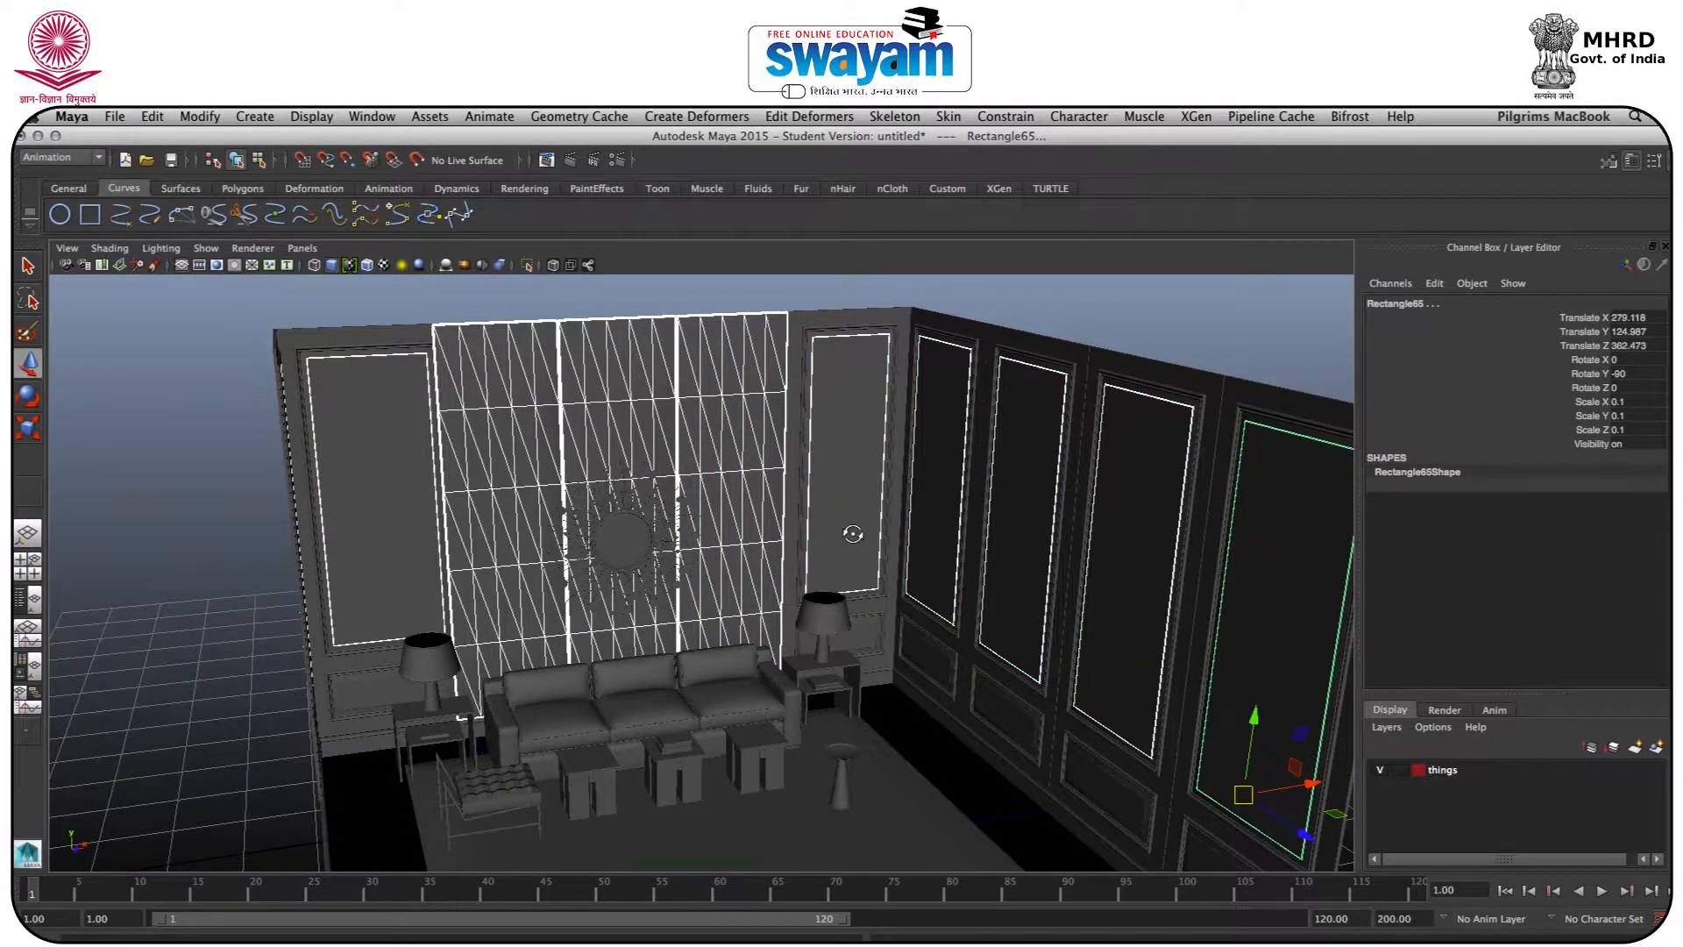
Assign a new Lambert material to the selected wall panels and name it front_and_side_wall
{"action": "left_click_drag", "start_coordinate": [853, 534], "coordinate": [828, 462], "text": "alt"}
{"action": "right_click_drag", "start_coordinate": [826, 460], "coordinate": [803, 817]}
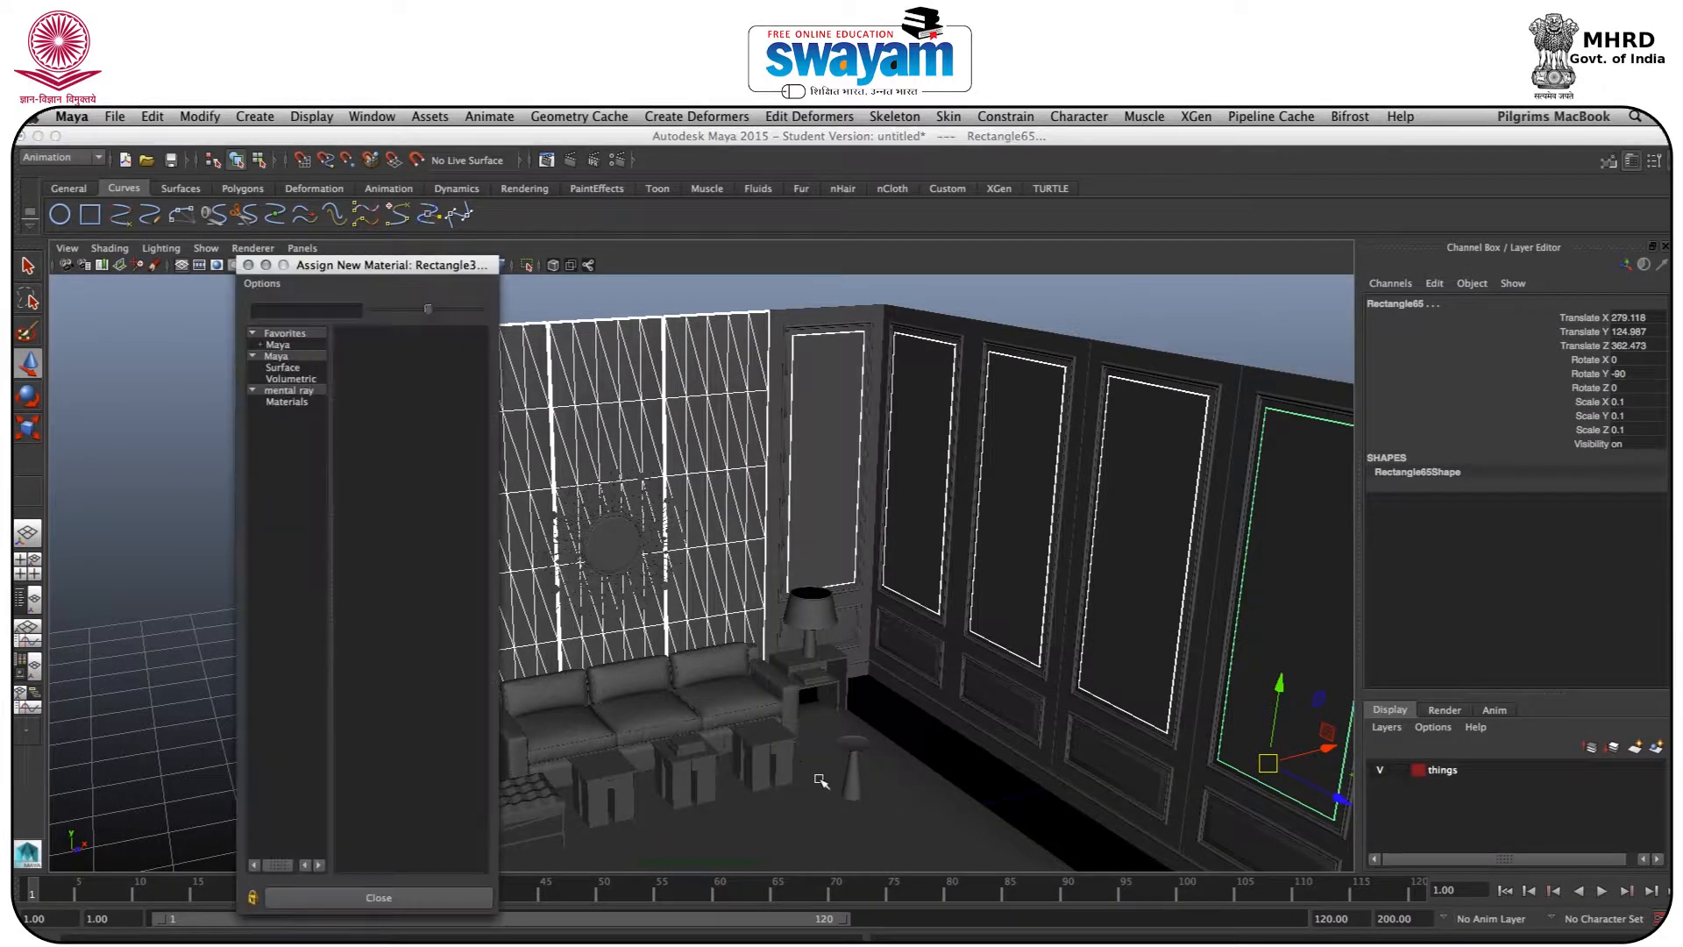
{"action": "left_click", "coordinate": [374, 443]}
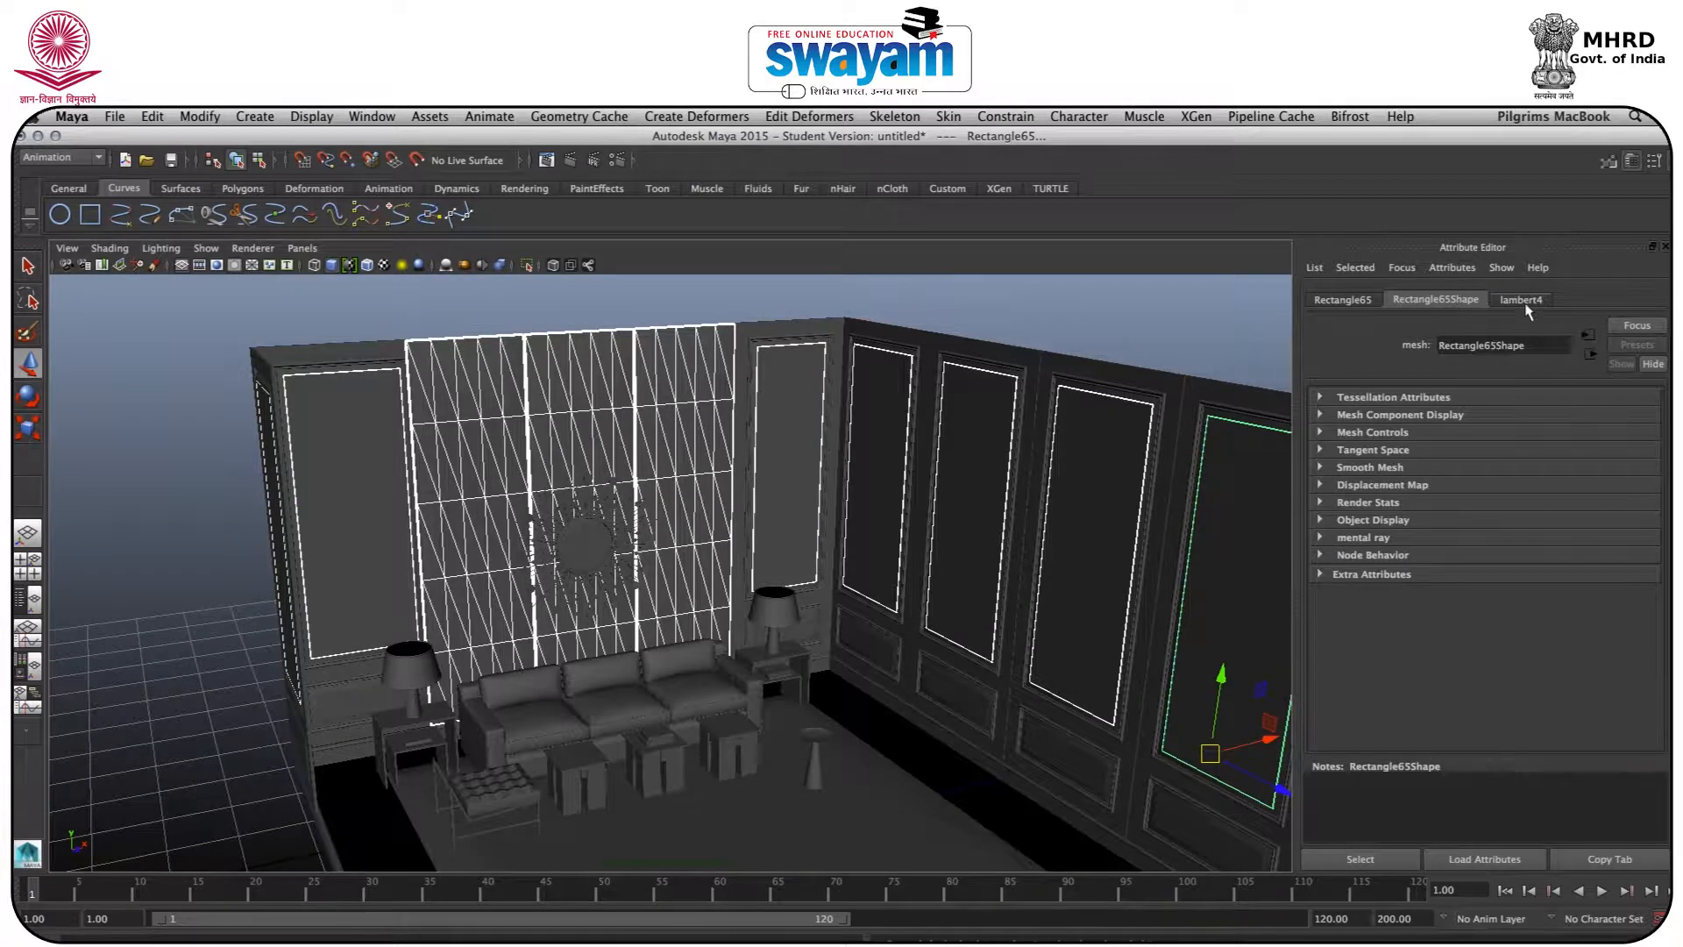
{"action": "left_click", "coordinate": [1525, 300]}
{"action": "double_click", "coordinate": [1521, 345]}
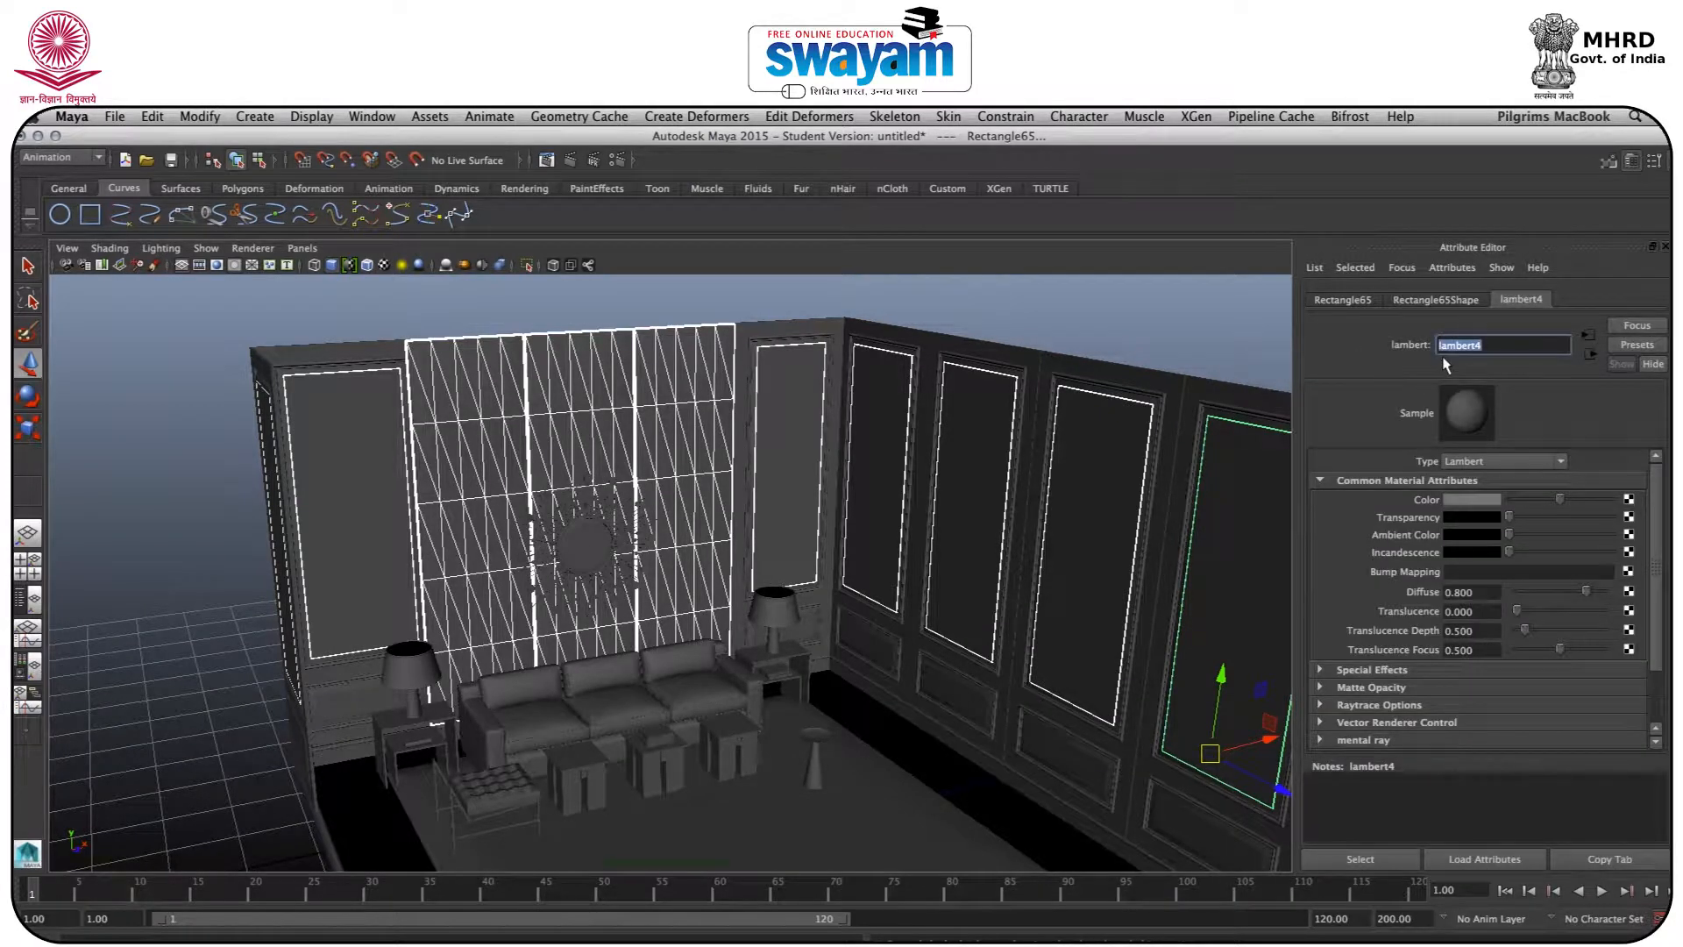
{"action": "type", "text": "front_and_side_wall"}
Set the material's color to a dark reddish brown with about HSV 0.000, 0.503, 0.401
{"action": "left_click", "coordinate": [1472, 499]}
{"action": "left_click_drag", "start_coordinate": [1438, 545], "coordinate": [1450, 539]}
{"action": "left_click", "coordinate": [1435, 560]}
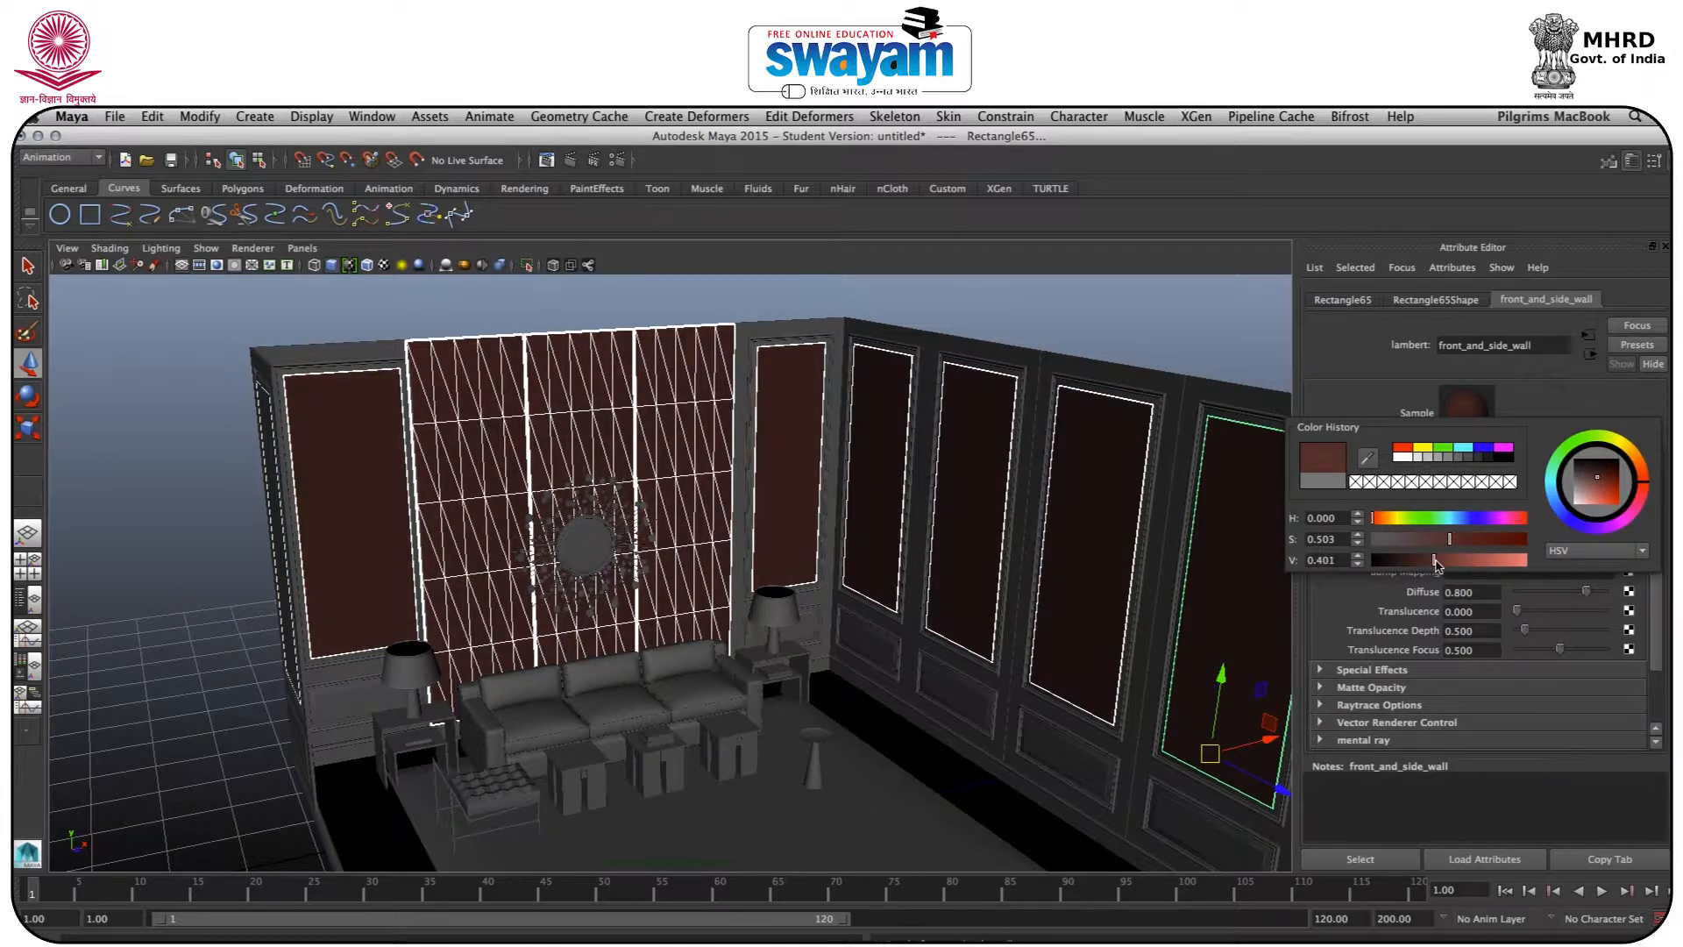
Select the outer frame and the moulding of the short left wall section
{"action": "left_click_drag", "start_coordinate": [564, 560], "coordinate": [575, 546], "text": "alt"}
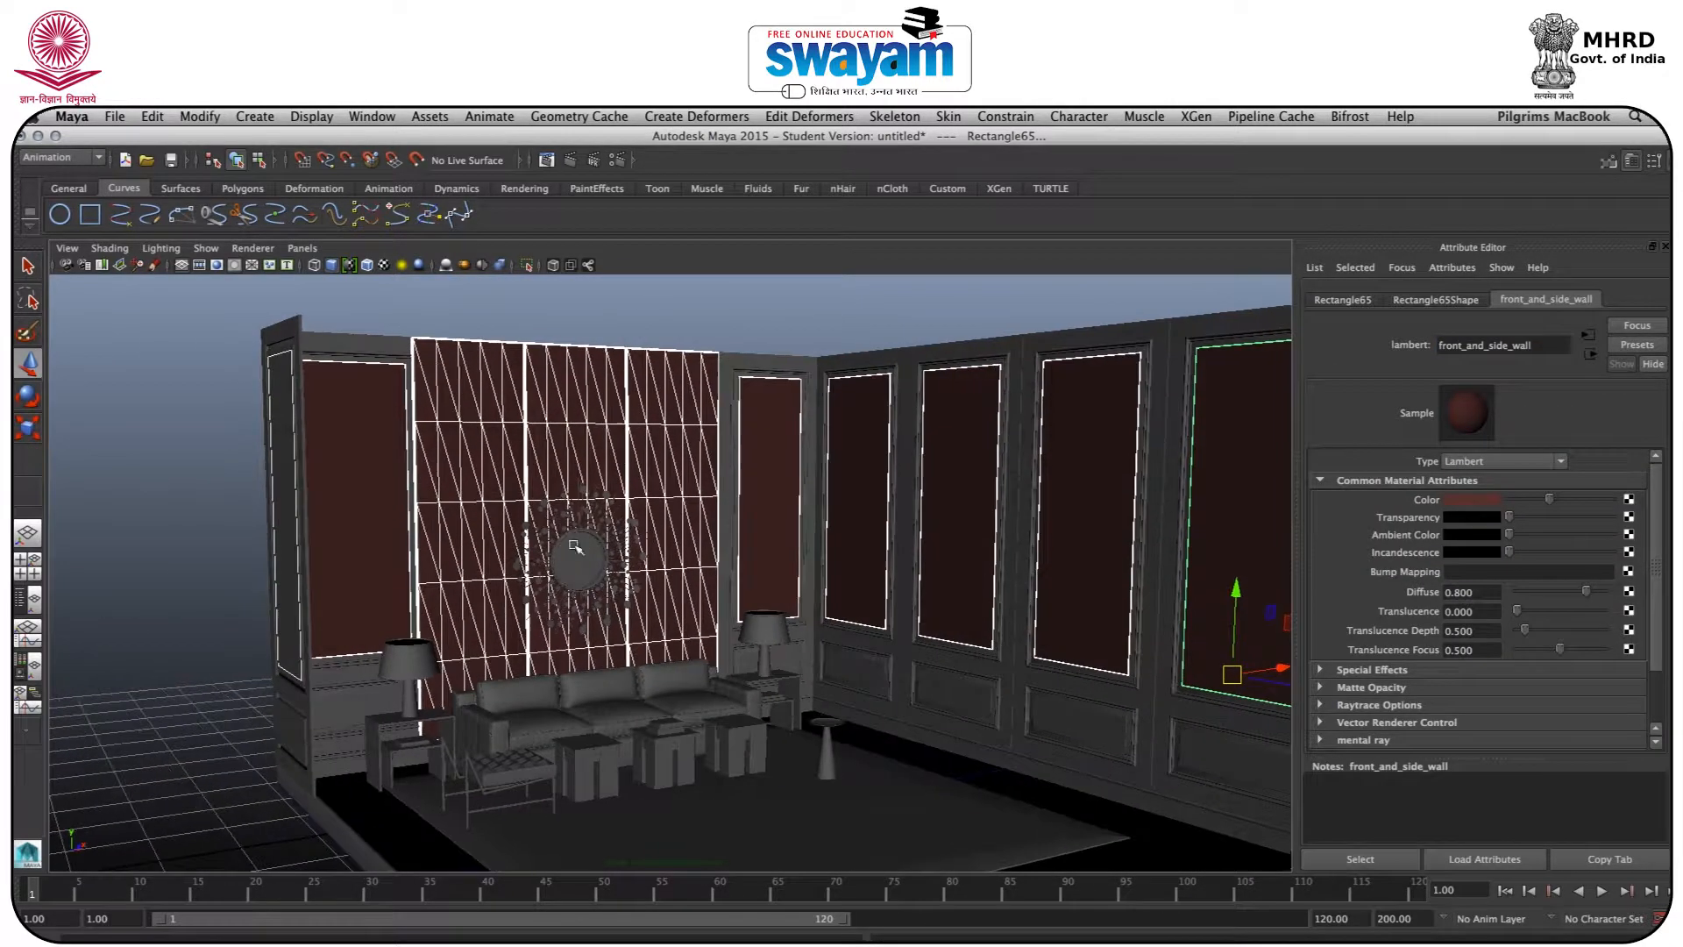
{"action": "left_click", "coordinate": [333, 345]}
{"action": "left_click_drag", "start_coordinate": [333, 344], "coordinate": [489, 368], "text": "alt"}
{"action": "left_click", "coordinate": [494, 364]}
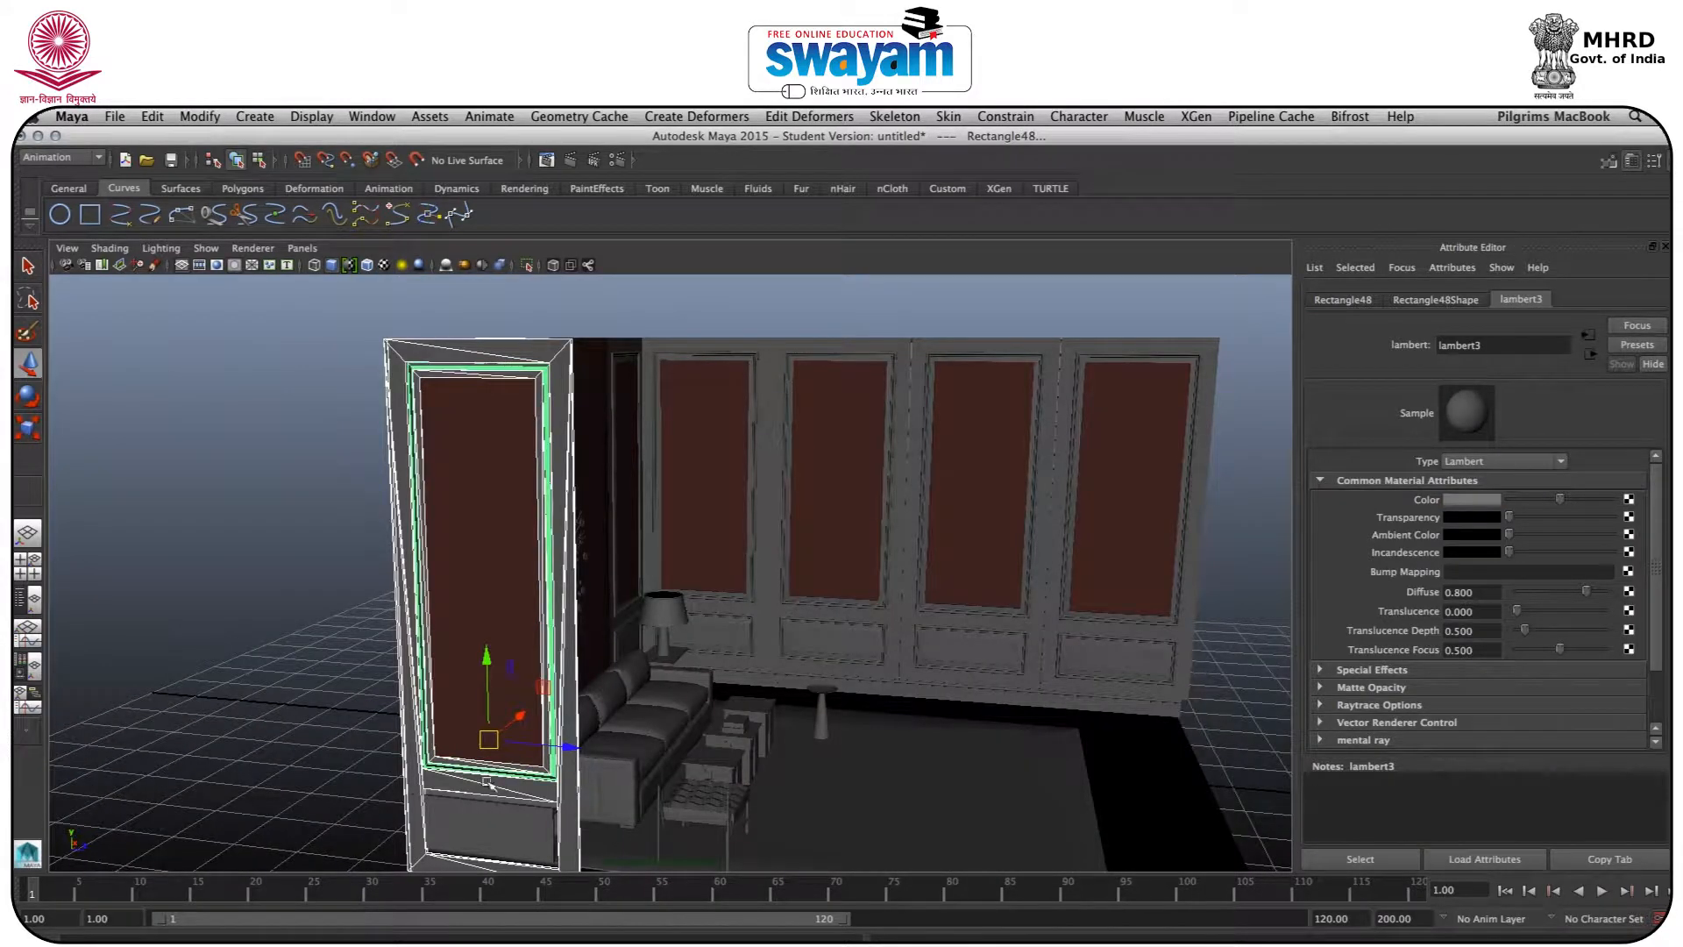
Add the back wall's right frame and moulding and the four outer frames of the right side wall to the selection
{"action": "left_click_drag", "start_coordinate": [632, 700], "coordinate": [779, 384], "text": "alt"}
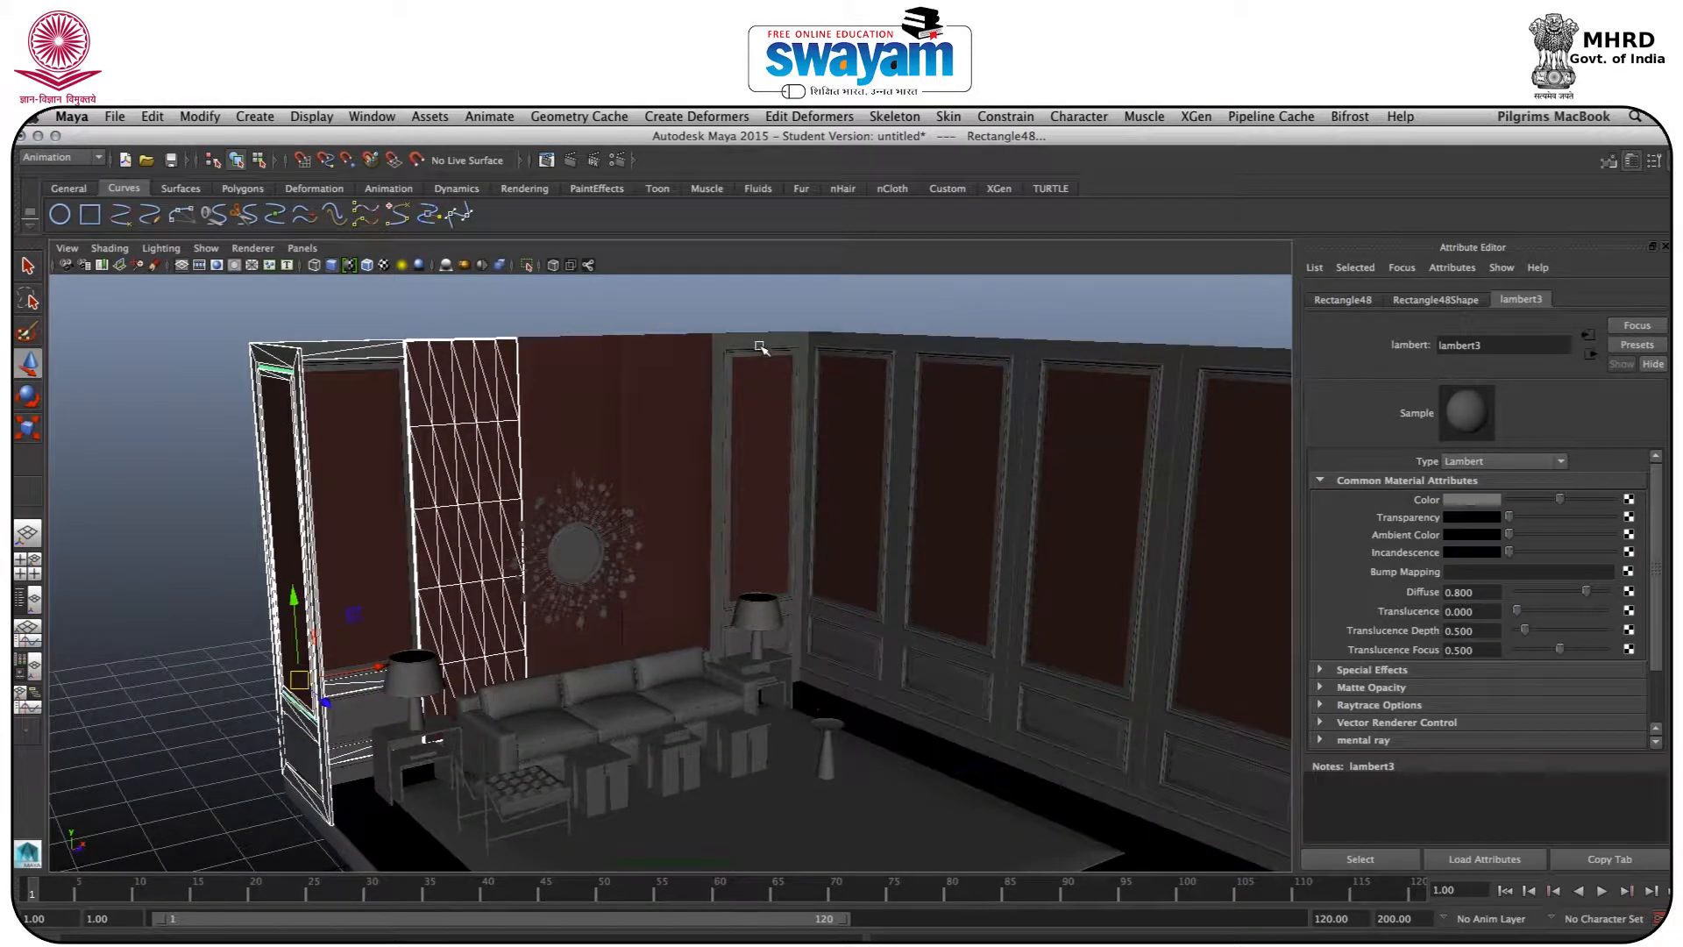
{"action": "left_click", "coordinate": [752, 342]}
{"action": "left_click", "coordinate": [728, 351], "text": "shift"}
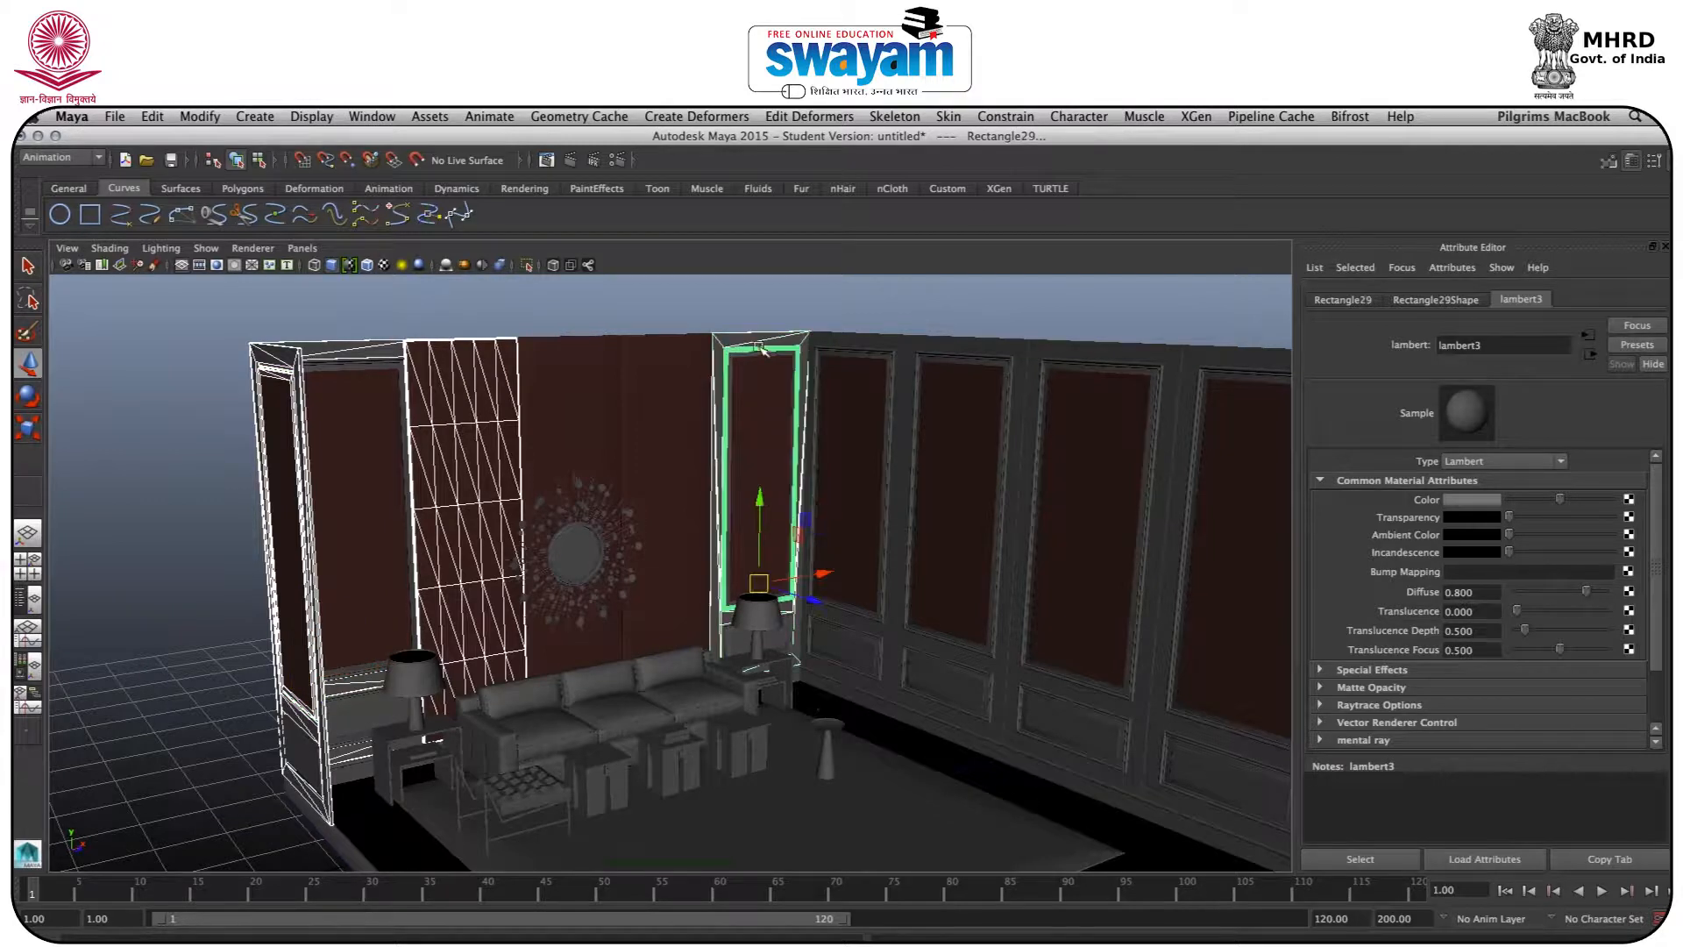
{"action": "left_click", "coordinate": [855, 341], "text": "shift"}
{"action": "left_click", "coordinate": [945, 344], "text": "shift"}
{"action": "left_click", "coordinate": [1043, 349], "text": "shift"}
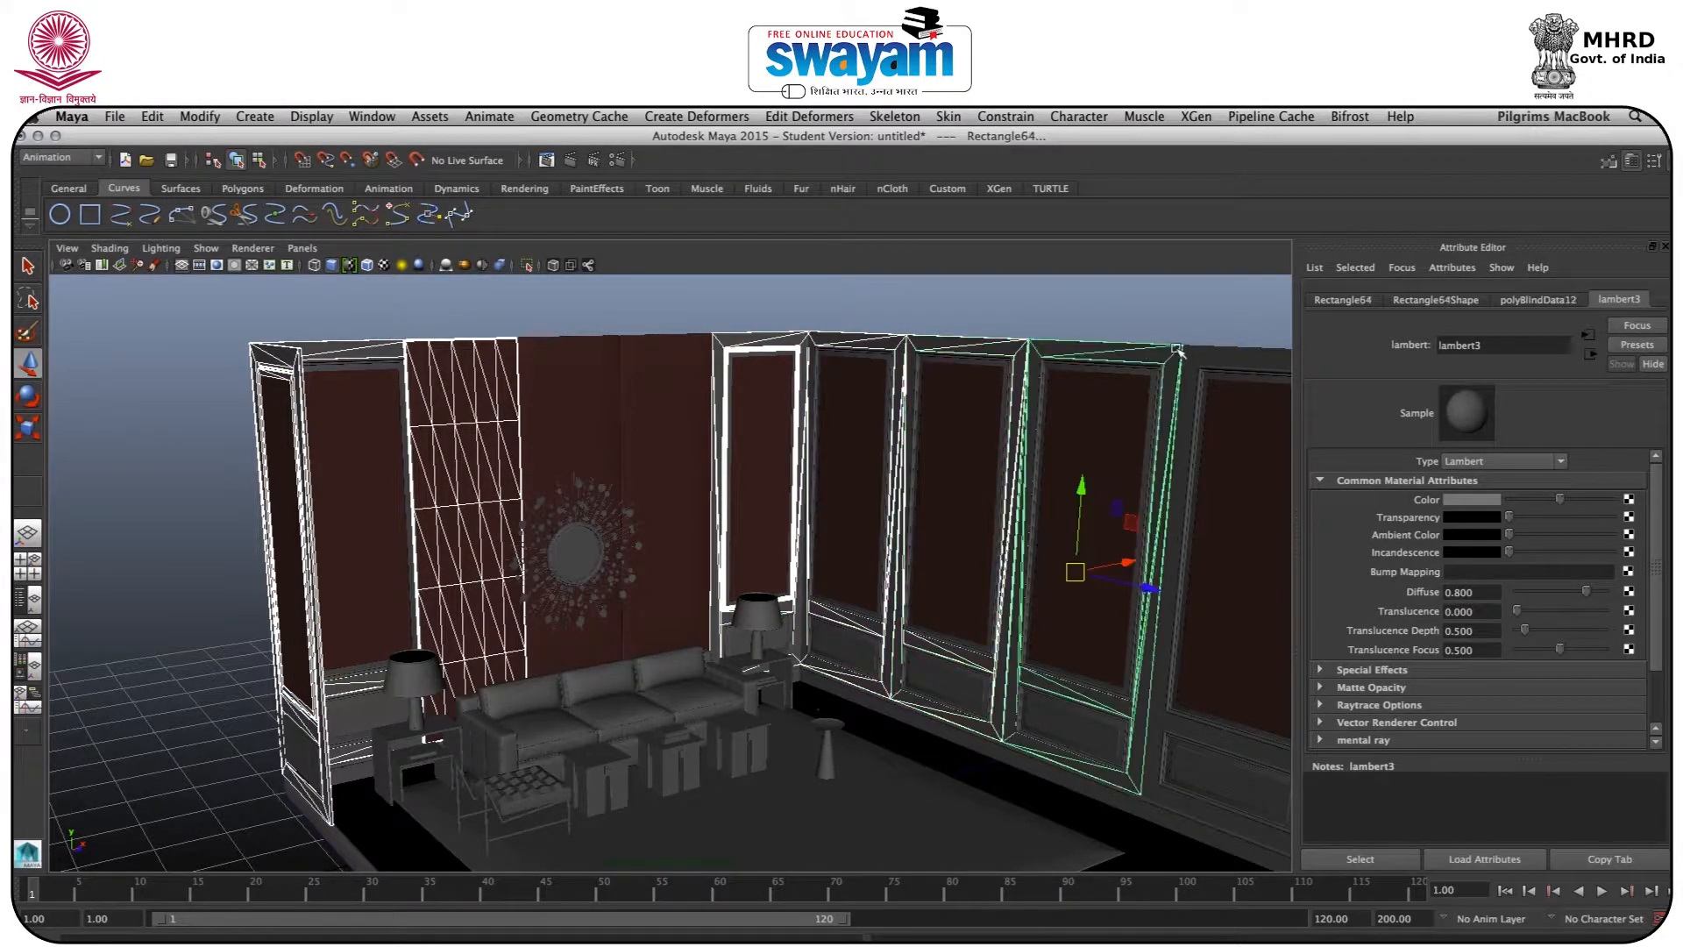
{"action": "left_click", "coordinate": [1192, 373], "text": "shift"}
{"action": "left_click", "coordinate": [1193, 375], "text": "shift"}
{"action": "left_click", "coordinate": [1197, 368], "text": "shift"}
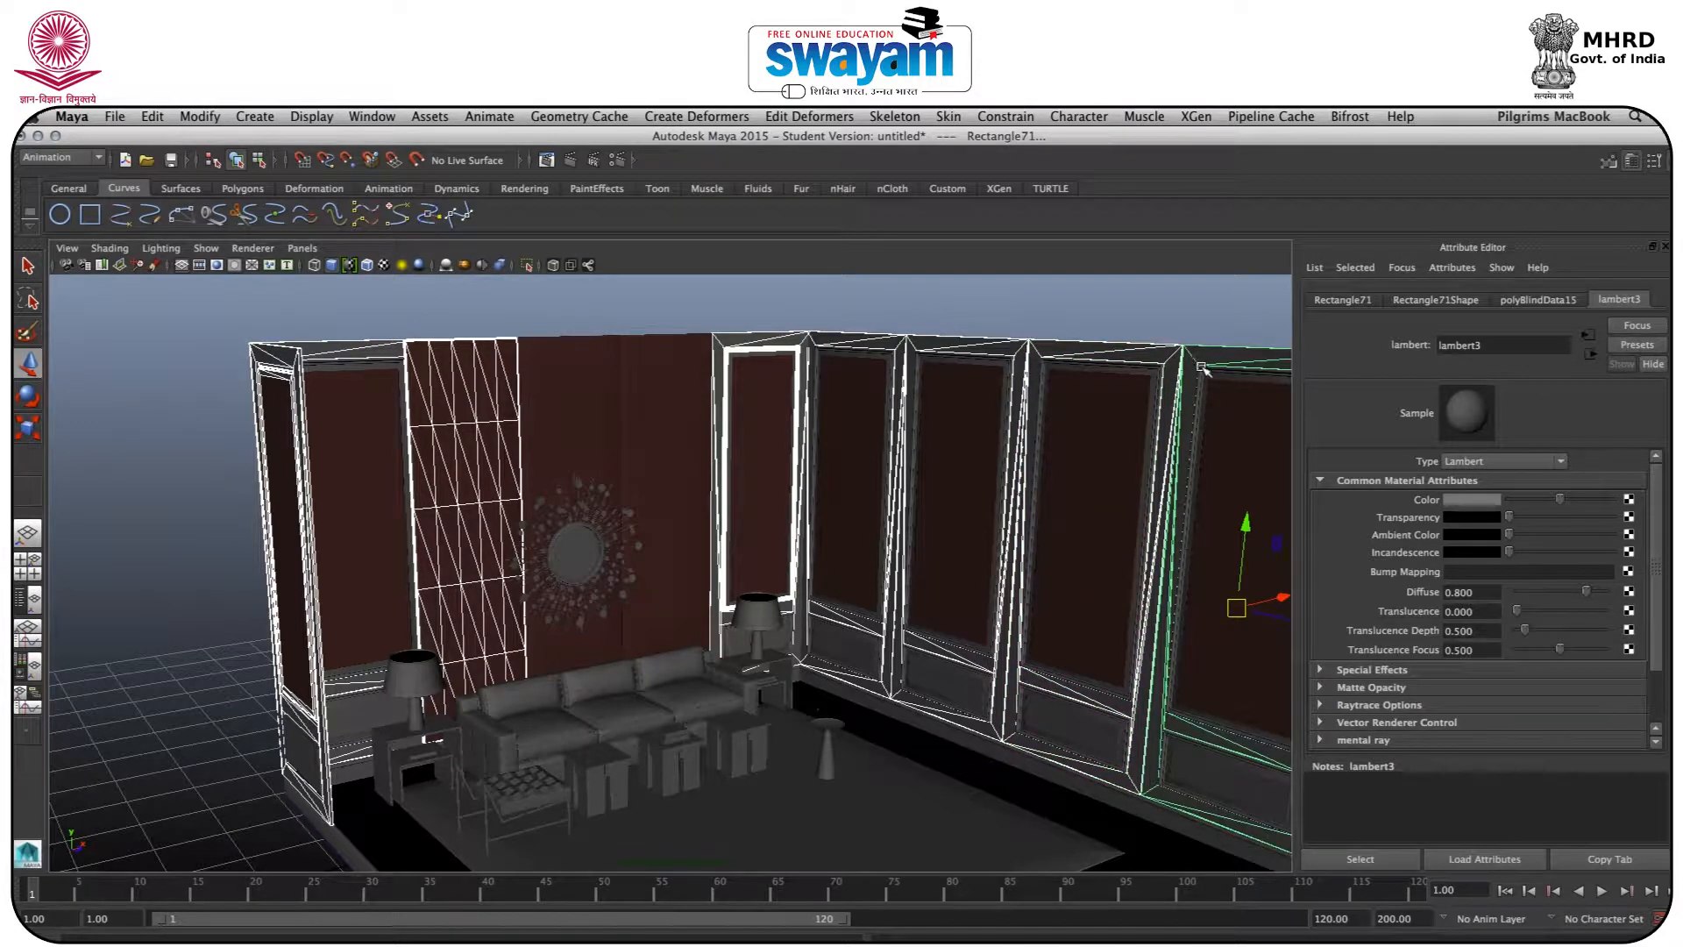
Add the mouldings around the four inset panels of the right side wall to the selection
{"action": "left_click", "coordinate": [1139, 373], "text": "shift"}
{"action": "left_click", "coordinate": [984, 362], "text": "shift"}
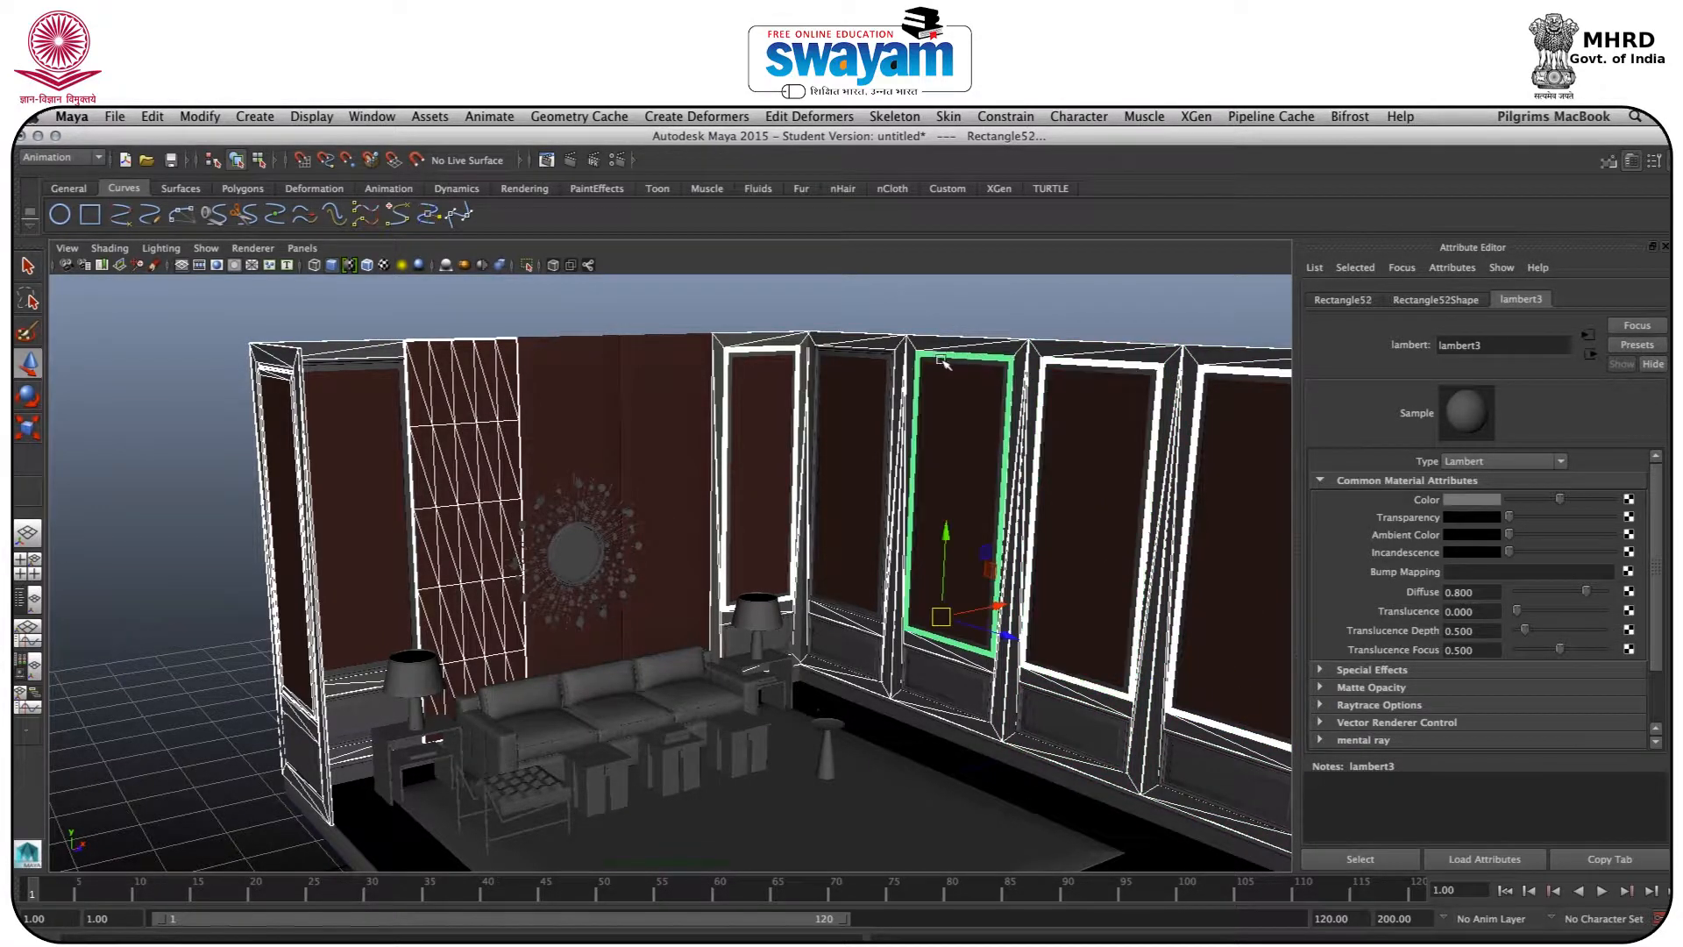
{"action": "left_click", "coordinate": [846, 355], "text": "shift"}
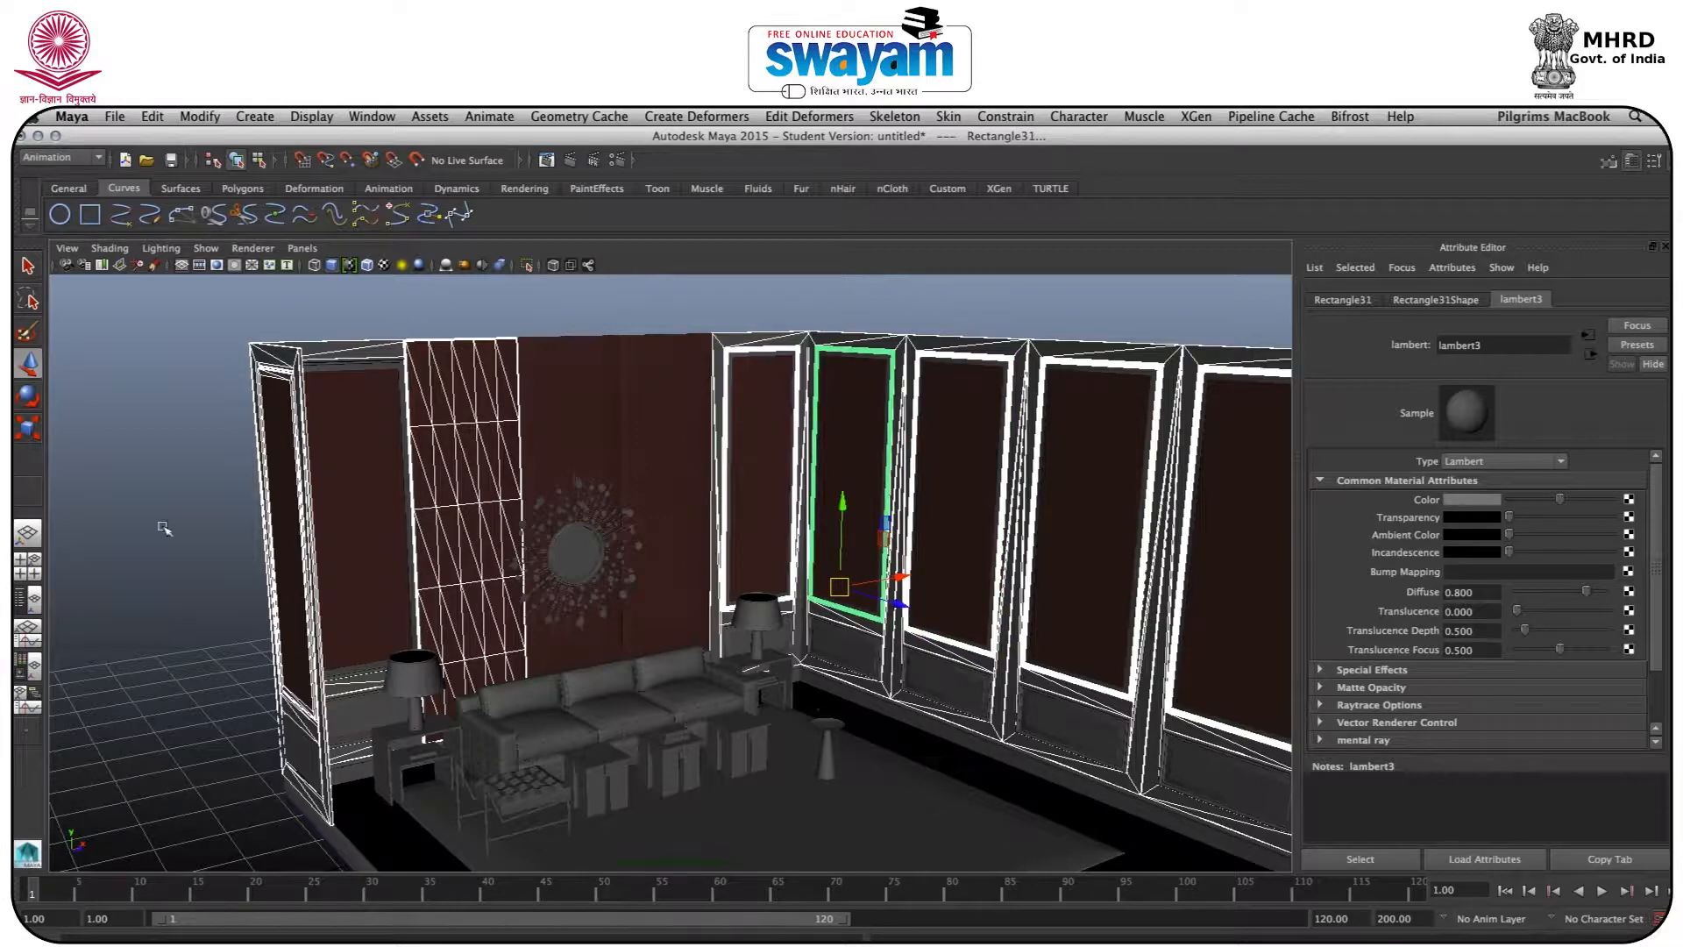
Add the inner trim, moulding and outer frame of the back wall's left section to the selection
{"action": "left_click_drag", "start_coordinate": [782, 725], "coordinate": [711, 712], "text": "alt"}
{"action": "middle_click_drag", "start_coordinate": [711, 712], "coordinate": [753, 746], "text": "alt"}
{"action": "scroll", "coordinate": [753, 745], "scroll_direction": "down", "scroll_amount": 2}
{"action": "scroll", "coordinate": [571, 518], "scroll_direction": "up", "scroll_amount": 9}
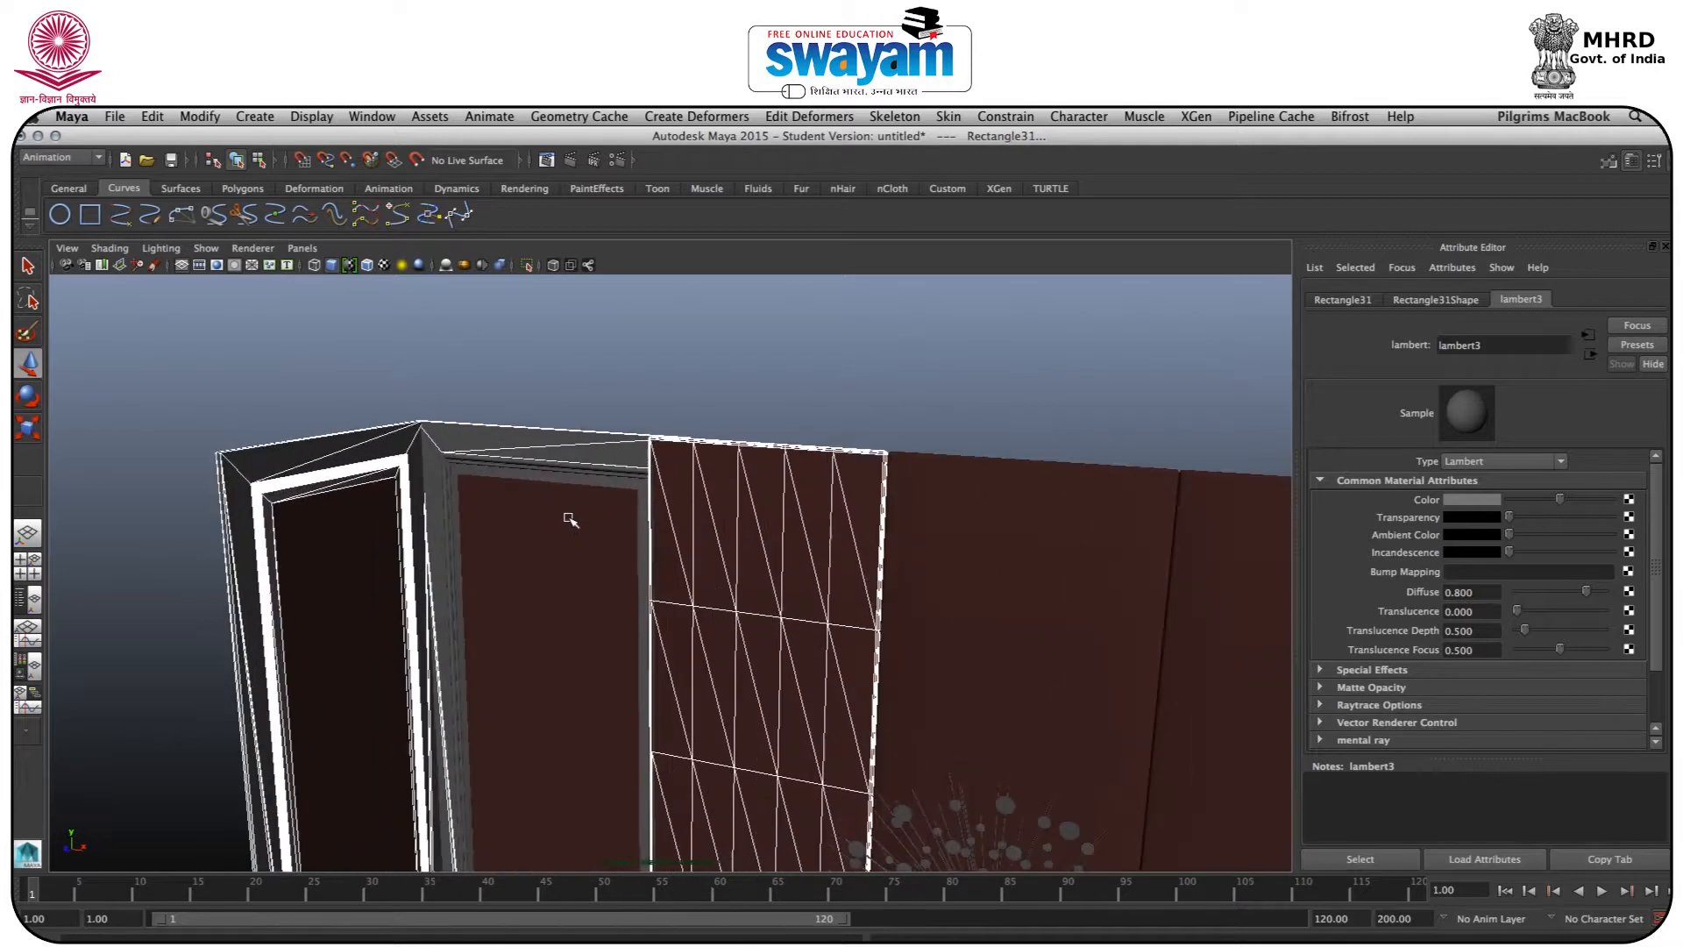
{"action": "left_click", "coordinate": [513, 477], "text": "shift"}
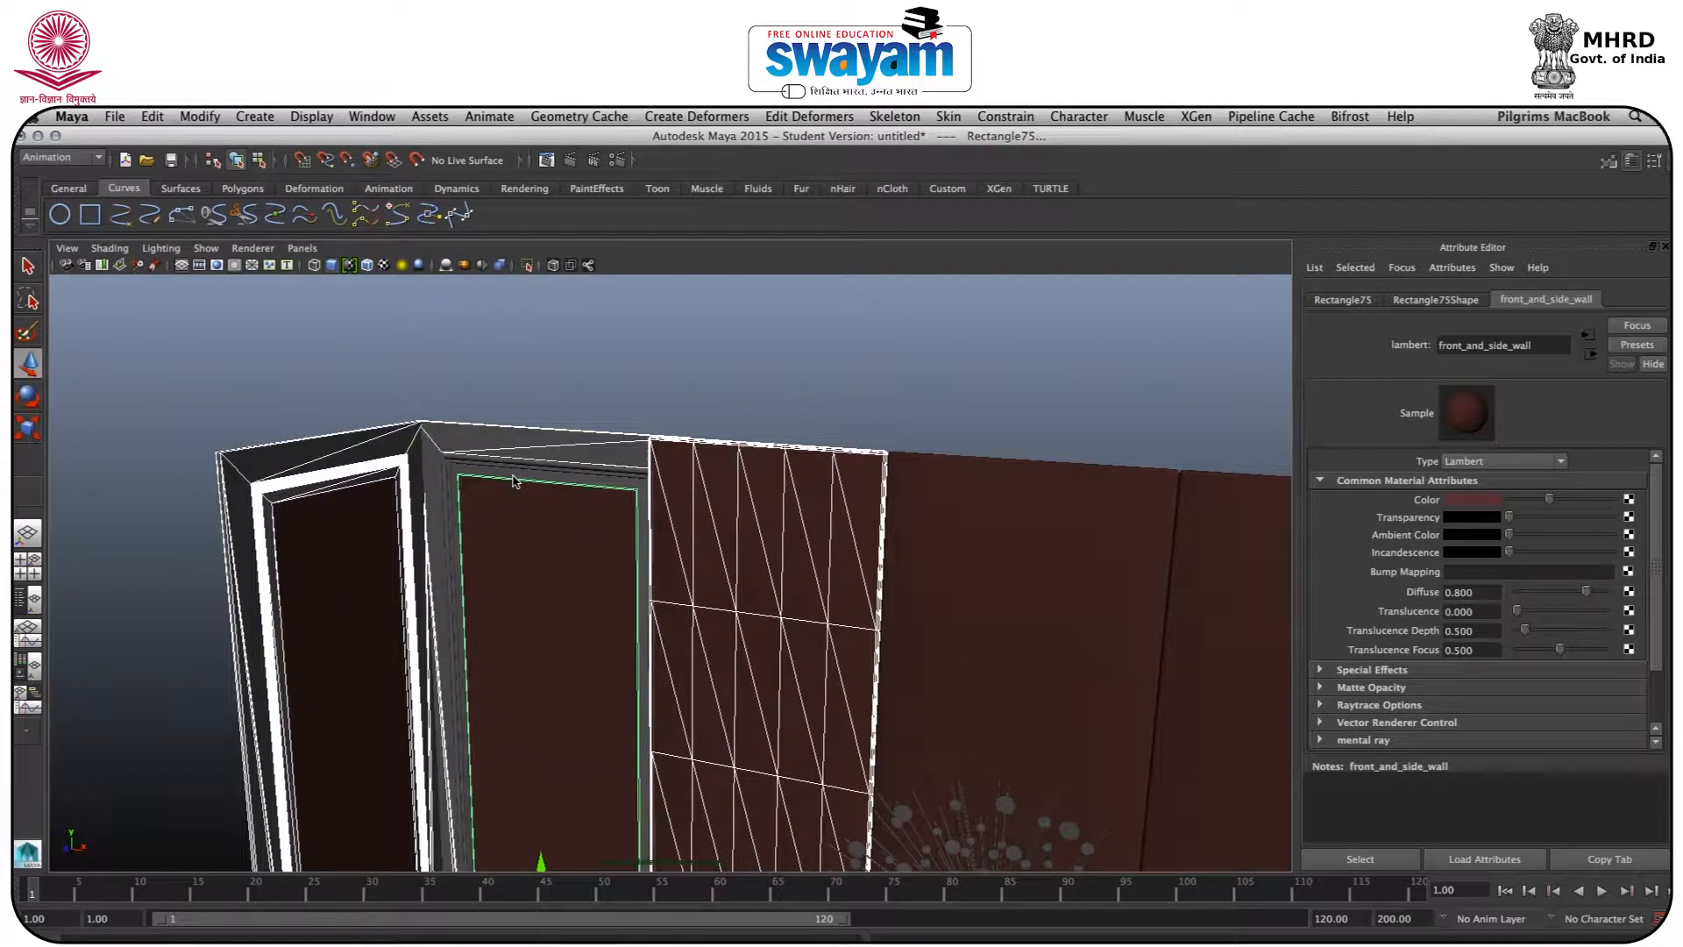
{"action": "left_click", "coordinate": [457, 471], "text": "shift"}
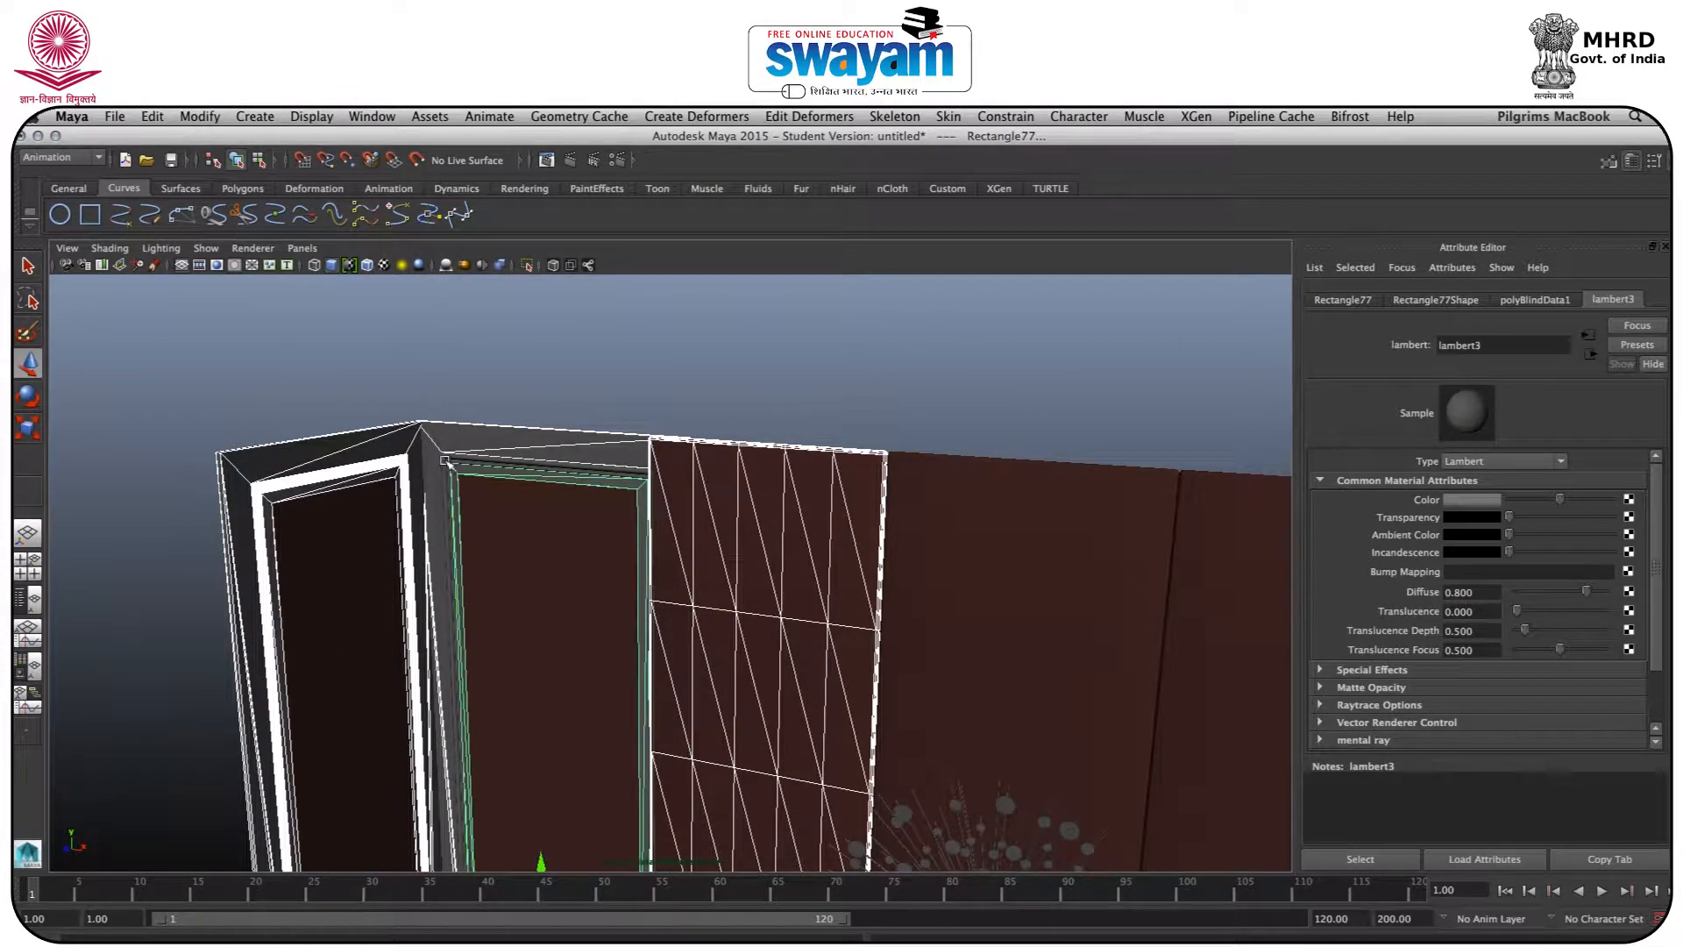
{"action": "left_click", "coordinate": [434, 464], "text": "shift"}
{"action": "left_click", "coordinate": [433, 464], "text": "shift"}
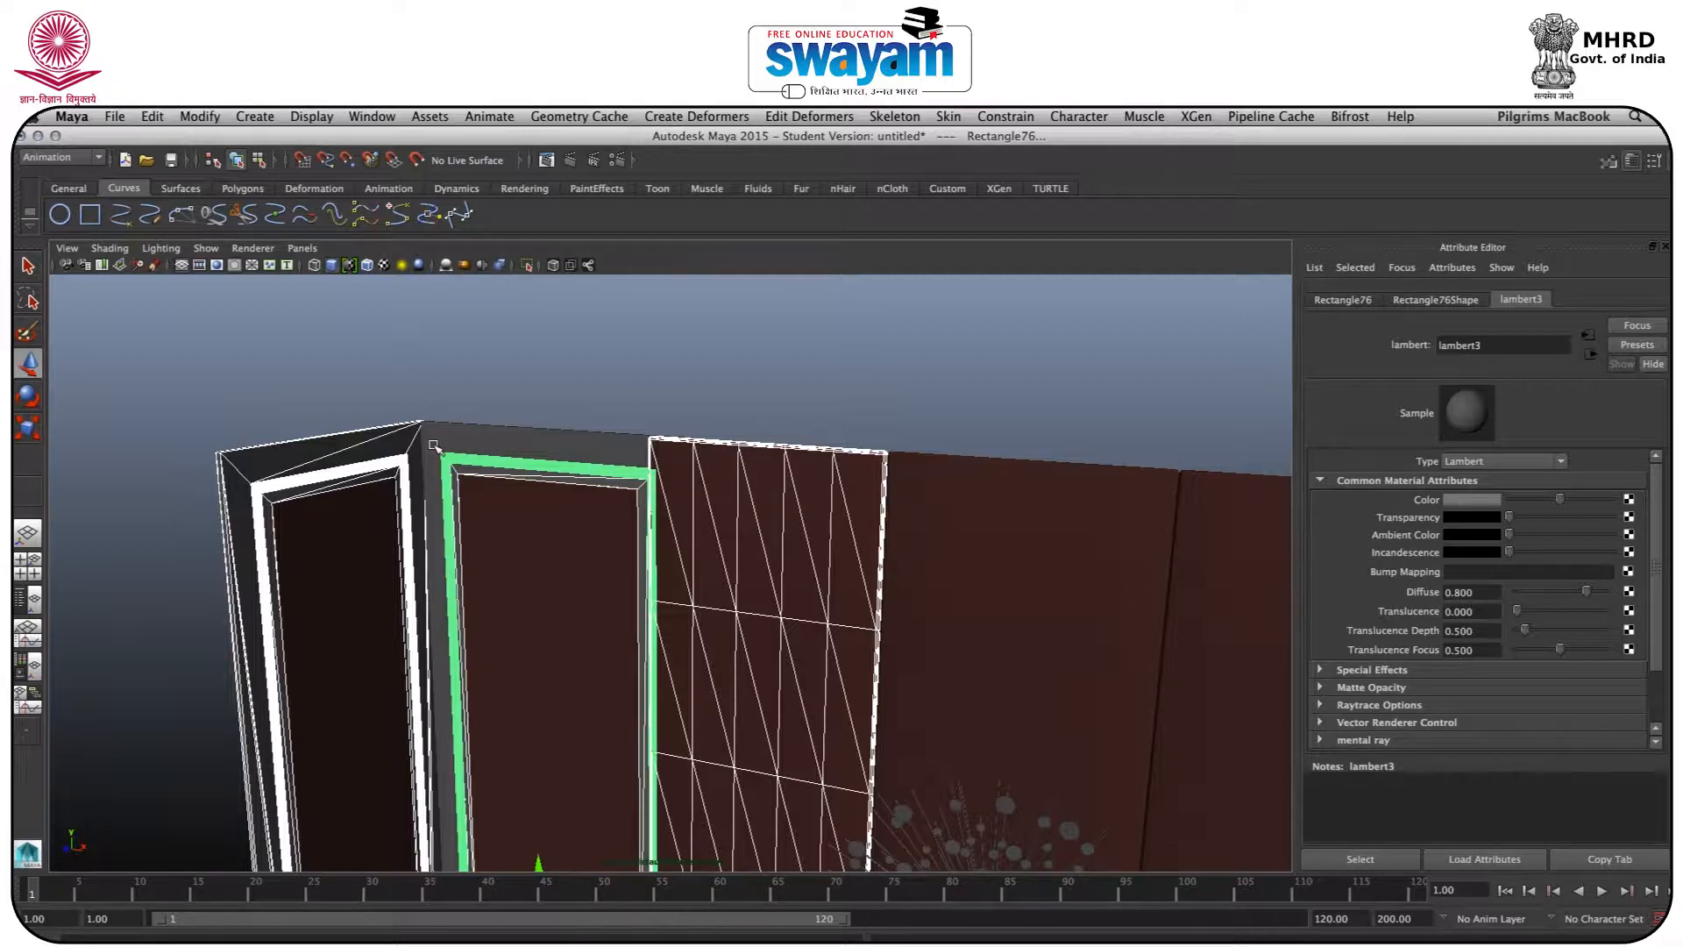
{"action": "left_click", "coordinate": [436, 447], "text": "shift"}
{"action": "scroll", "coordinate": [640, 533], "scroll_direction": "down", "scroll_amount": 5}
{"action": "scroll", "coordinate": [640, 535], "scroll_direction": "down", "scroll_amount": 5}
{"action": "left_click_drag", "start_coordinate": [672, 645], "coordinate": [314, 630], "text": "alt"}
{"action": "key", "text": "ctrl+z"}
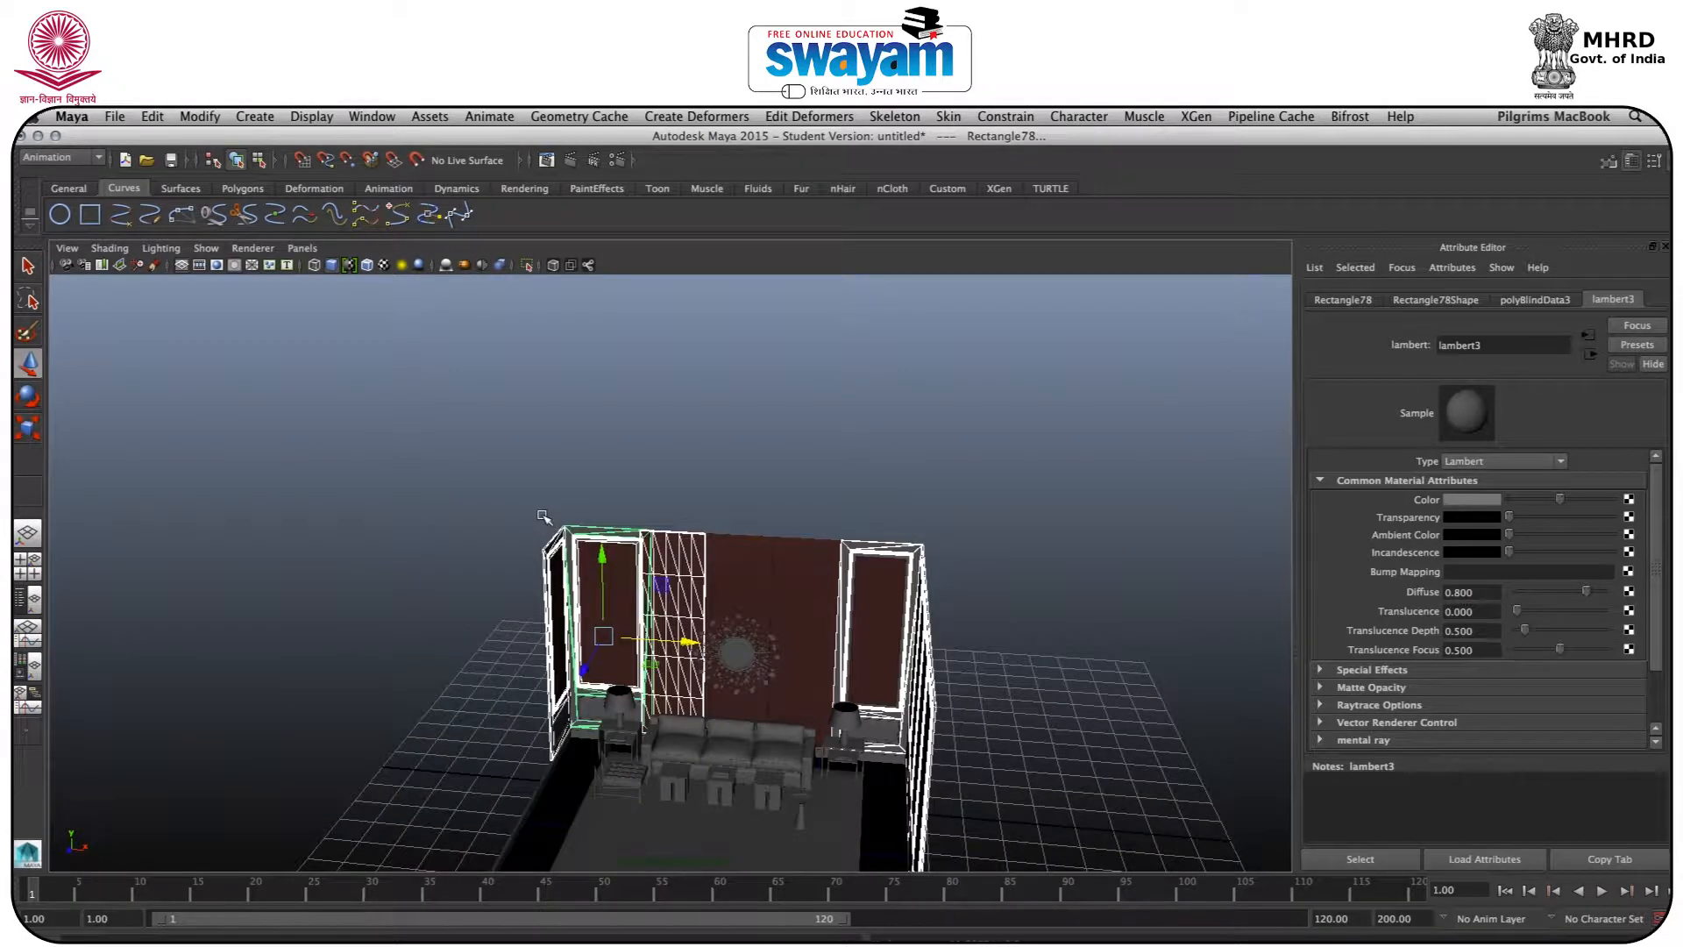
Add the inner trims of the first and second inset panels on the right side wall to the selection
{"action": "left_click_drag", "start_coordinate": [543, 601], "coordinate": [703, 591], "text": "alt"}
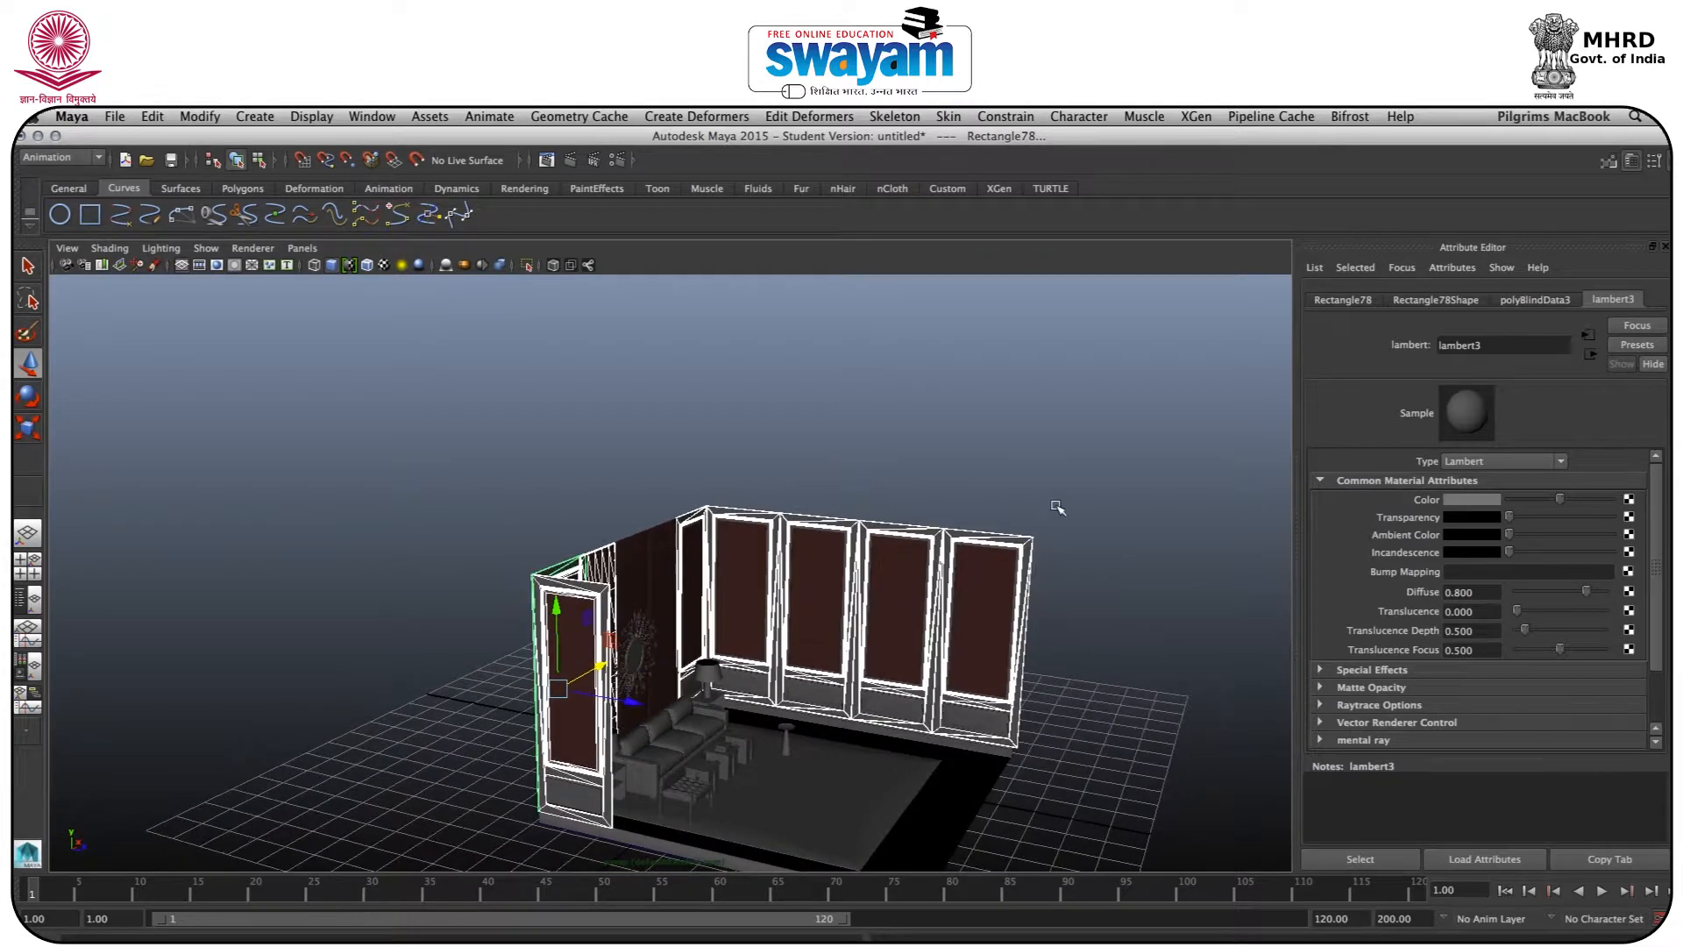
{"action": "scroll", "coordinate": [1058, 509], "scroll_direction": "up", "scroll_amount": 5}
{"action": "scroll", "coordinate": [675, 401], "scroll_direction": "up", "scroll_amount": 4}
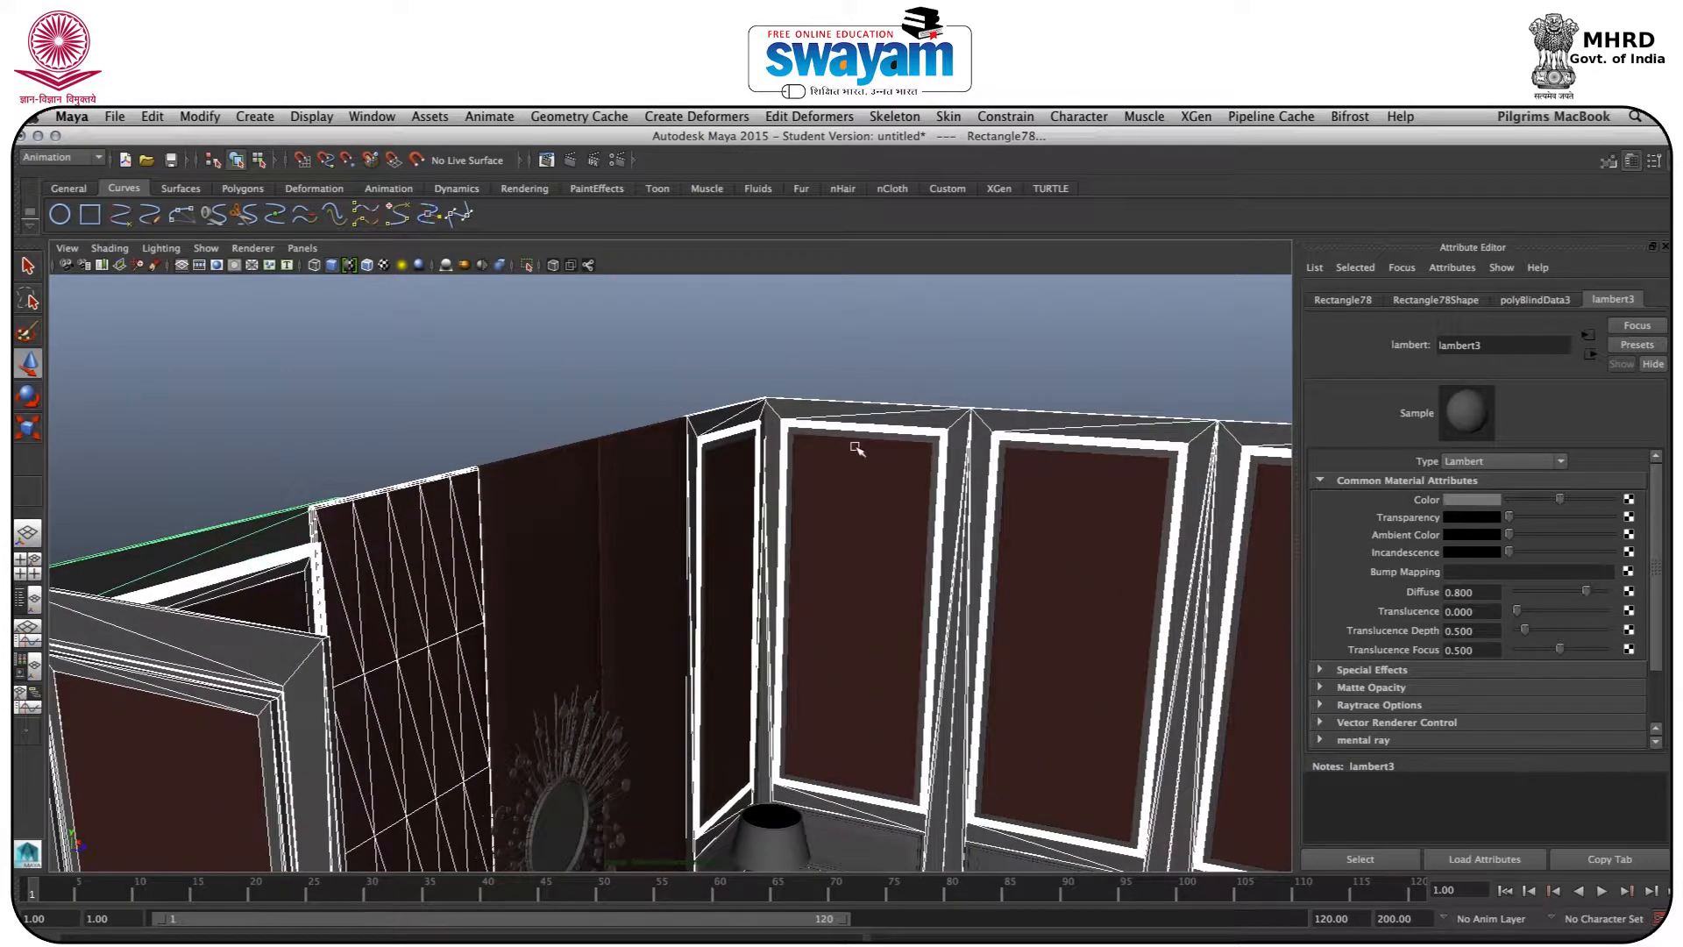
{"action": "scroll", "coordinate": [833, 506], "scroll_direction": "down", "scroll_amount": 5}
{"action": "scroll", "coordinate": [815, 670], "scroll_direction": "up", "scroll_amount": 8}
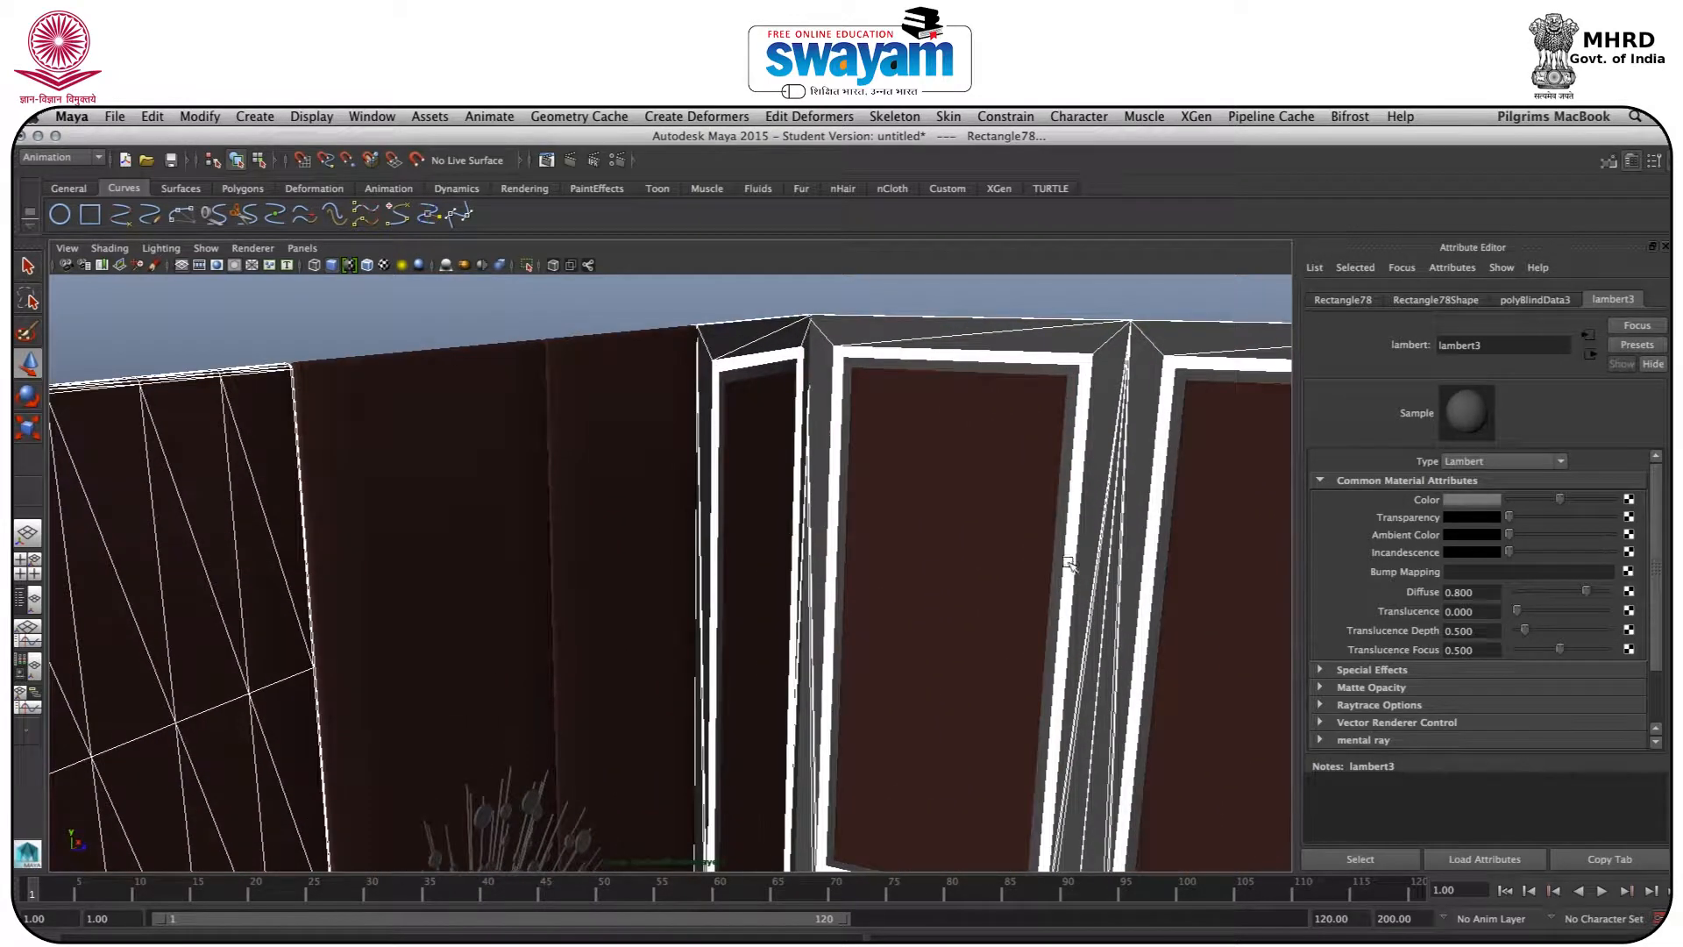
{"action": "left_click", "coordinate": [1065, 482]}
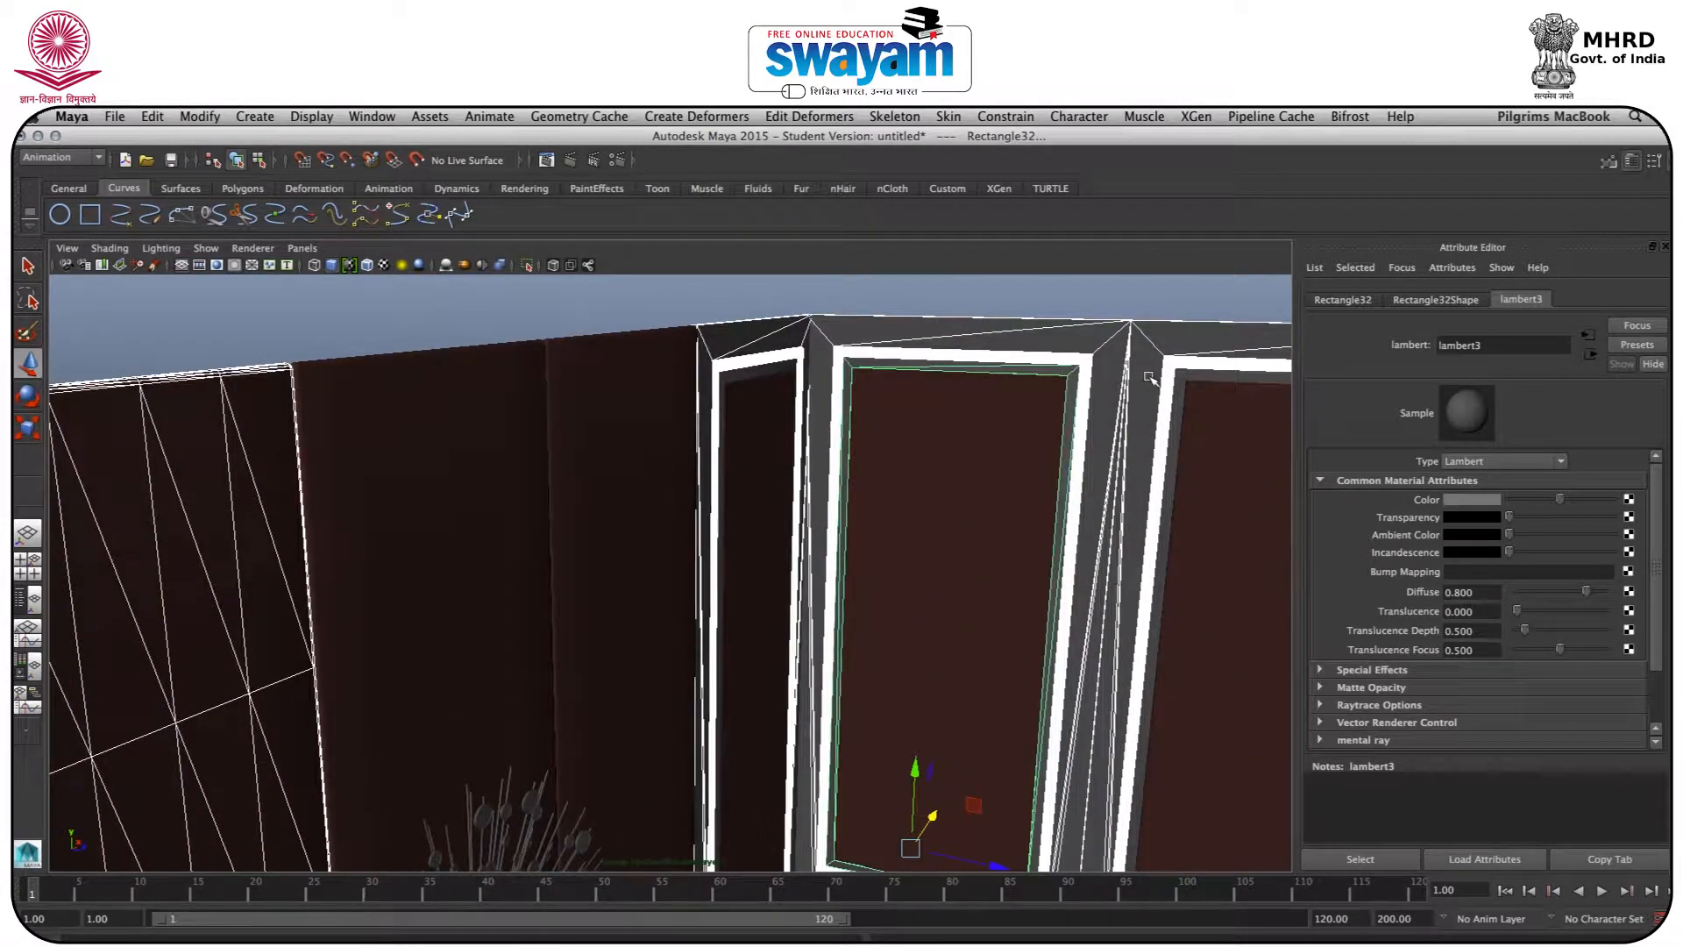
{"action": "left_click", "coordinate": [1182, 385]}
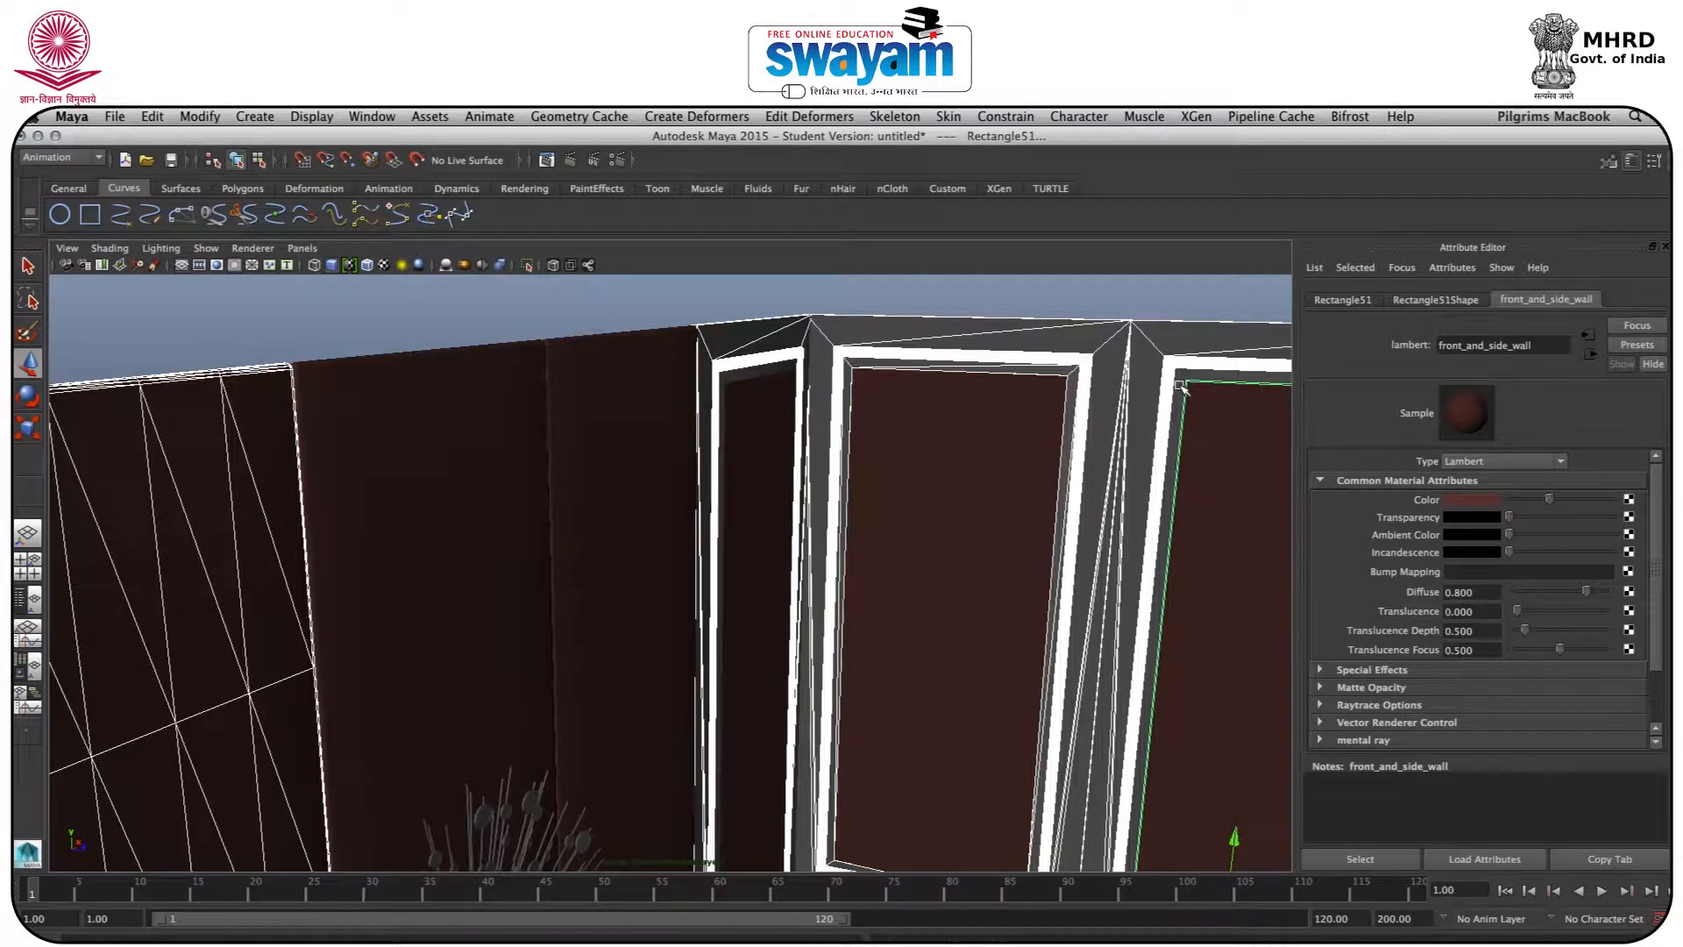
{"action": "left_click", "coordinate": [1182, 386], "text": "shift"}
{"action": "left_click", "coordinate": [1184, 384], "text": "shift"}
Add the inner trims of the back wall's right panel and the right side wall's fourth panel to the selection
{"action": "left_click_drag", "start_coordinate": [868, 429], "coordinate": [802, 429], "text": "alt"}
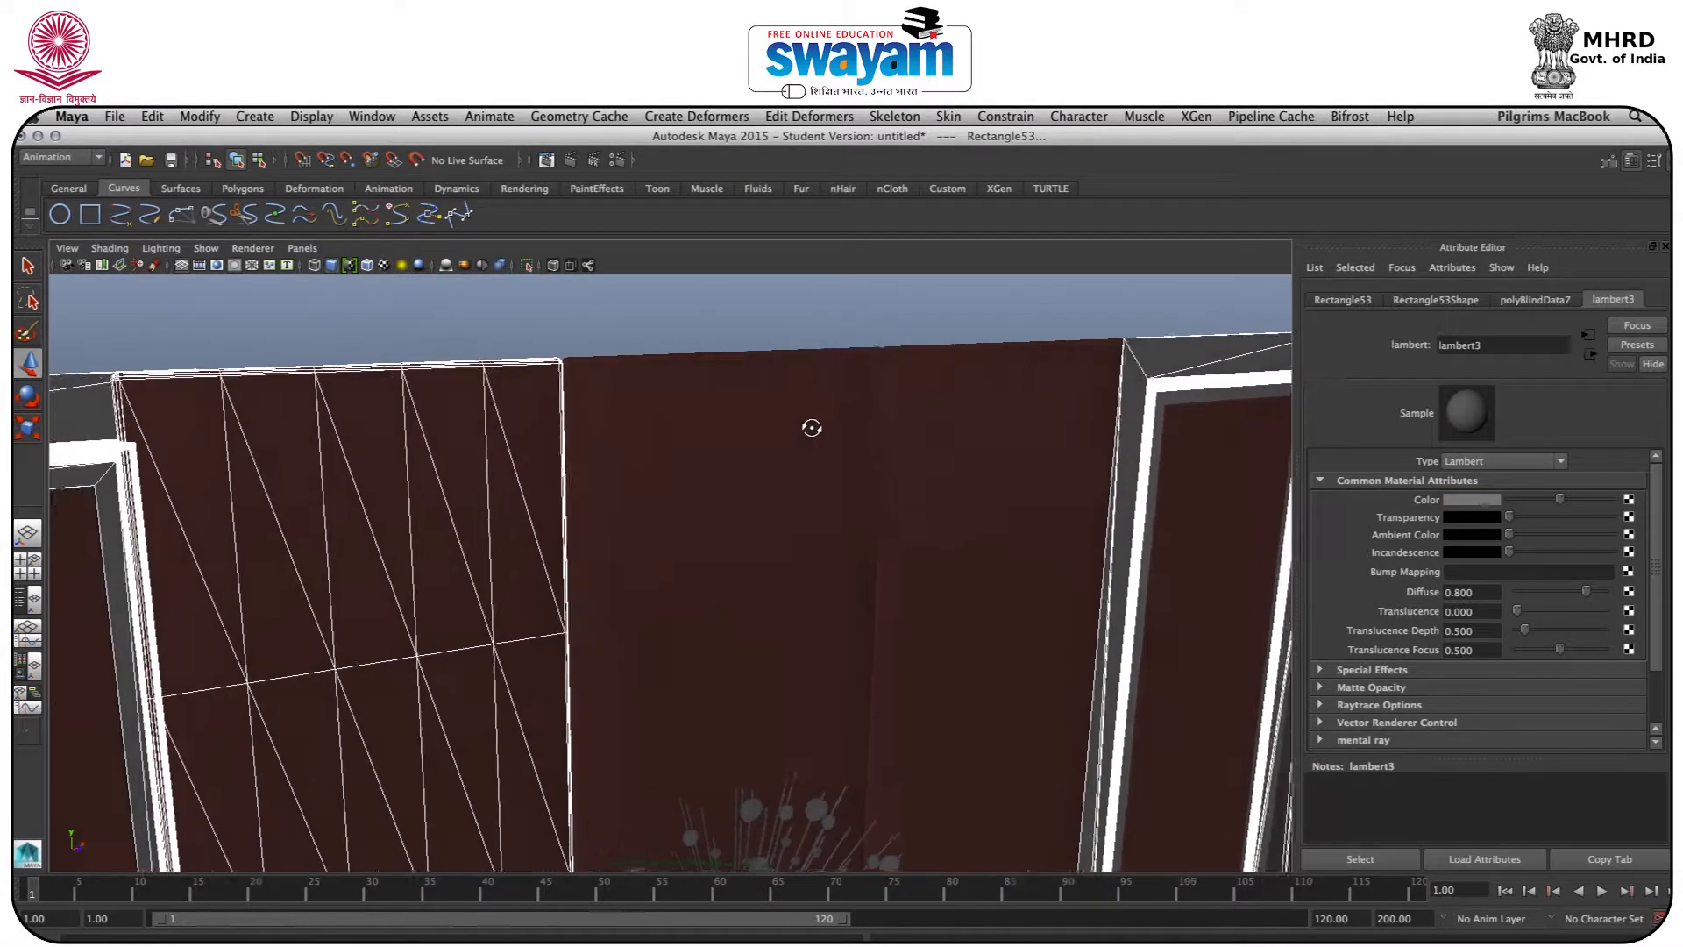
{"action": "left_click", "coordinate": [1185, 400]}
{"action": "scroll", "coordinate": [1070, 472], "scroll_direction": "down", "scroll_amount": 2}
{"action": "scroll", "coordinate": [889, 532], "scroll_direction": "down", "scroll_amount": 2}
{"action": "left_click_drag", "start_coordinate": [910, 575], "coordinate": [630, 551], "text": "alt"}
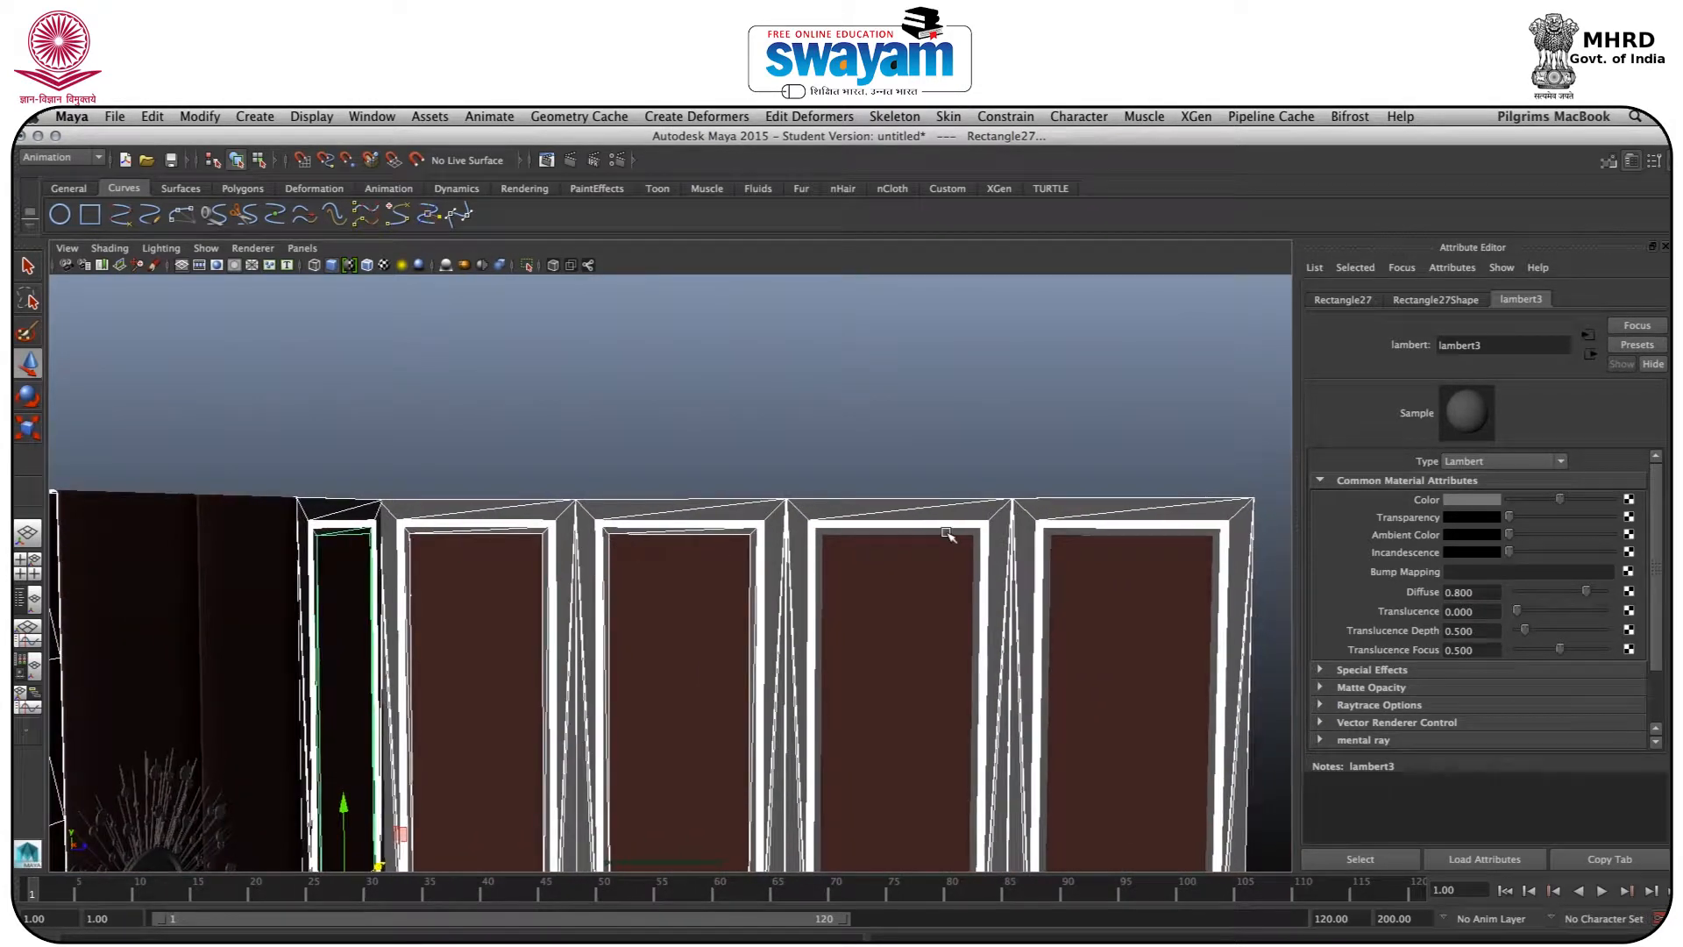
{"action": "left_click", "coordinate": [1048, 533]}
{"action": "key", "text": "ctrl+z"}
{"action": "left_click", "coordinate": [1047, 533]}
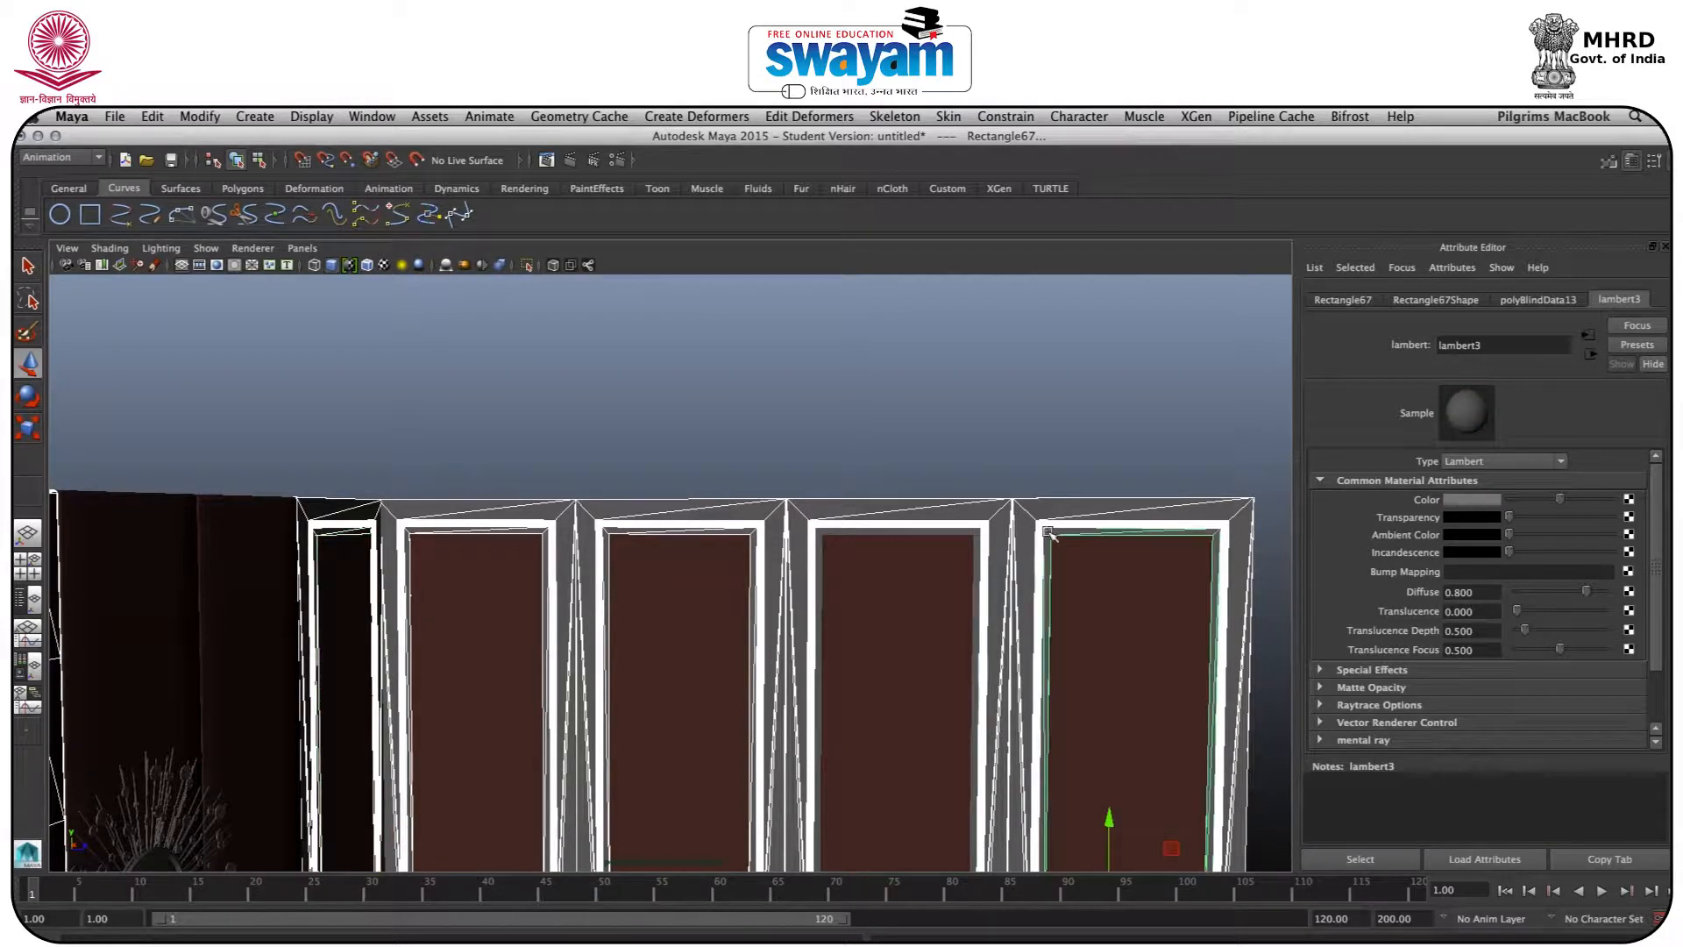
Add the inner trim of the right side wall's third panel to the selection, leaving its dark red panel out
{"action": "left_click", "coordinate": [848, 538]}
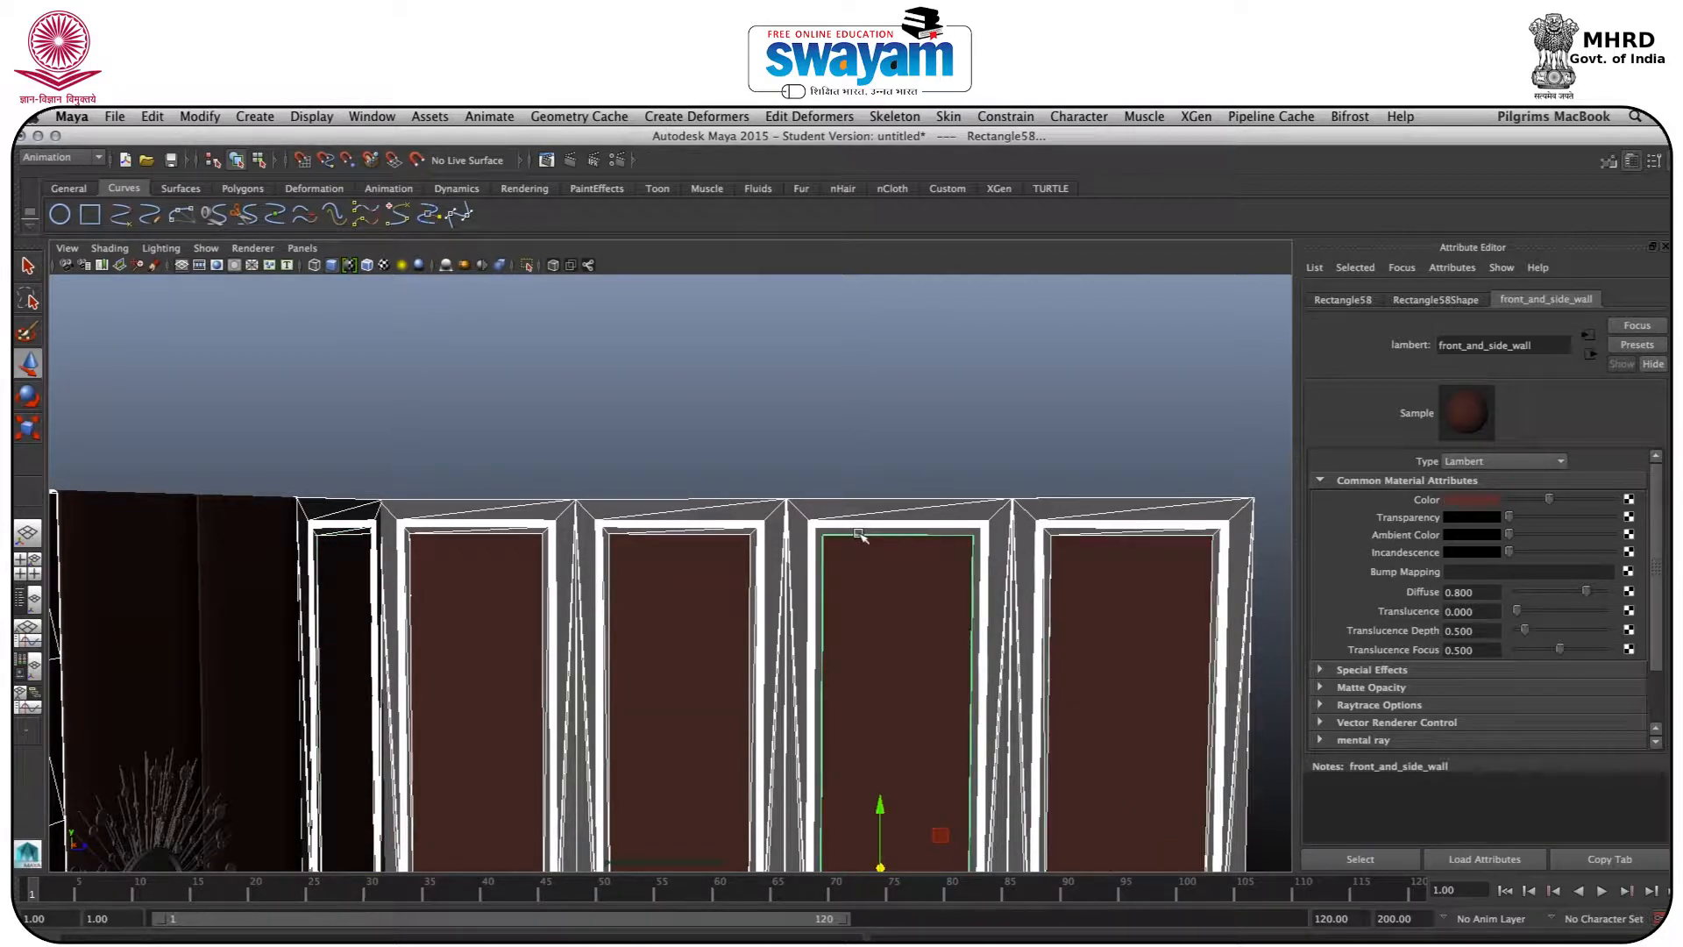
{"action": "left_click", "coordinate": [864, 533], "text": "shift"}
{"action": "left_click", "coordinate": [839, 533], "text": "shift"}
{"action": "left_click", "coordinate": [840, 532], "text": "shift"}
{"action": "scroll", "coordinate": [844, 534], "scroll_direction": "down", "scroll_amount": 5}
{"action": "scroll", "coordinate": [845, 533], "scroll_direction": "up", "scroll_amount": 10}
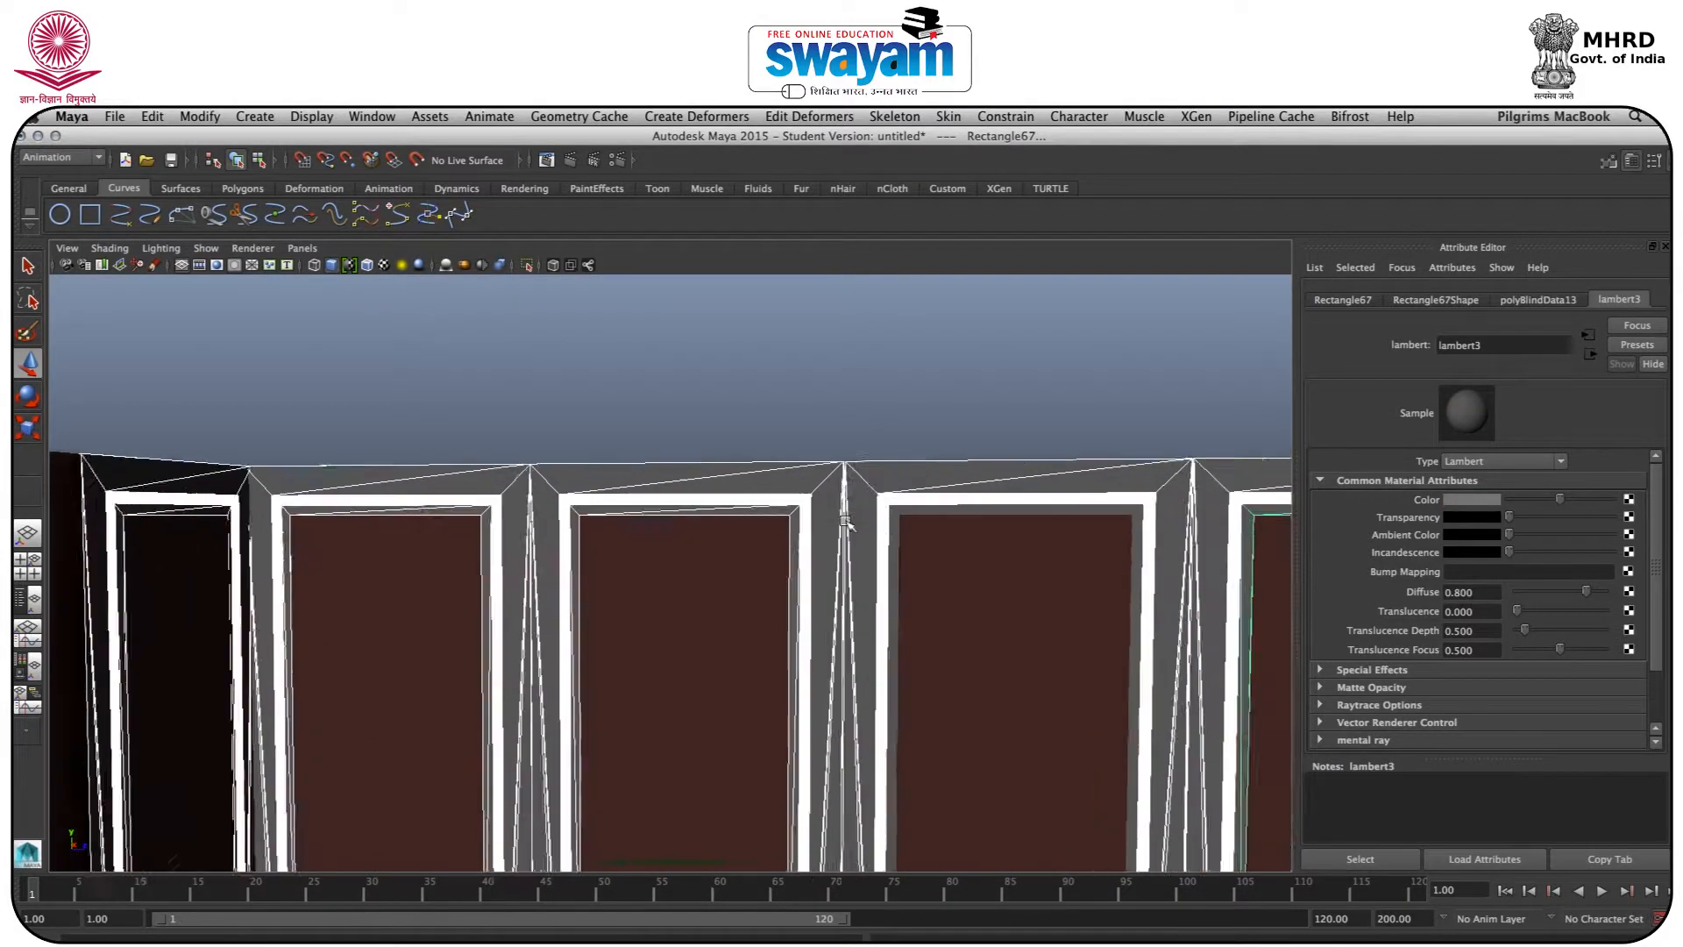
{"action": "scroll", "coordinate": [949, 485], "scroll_direction": "up", "scroll_amount": 1}
{"action": "left_click", "coordinate": [987, 487]}
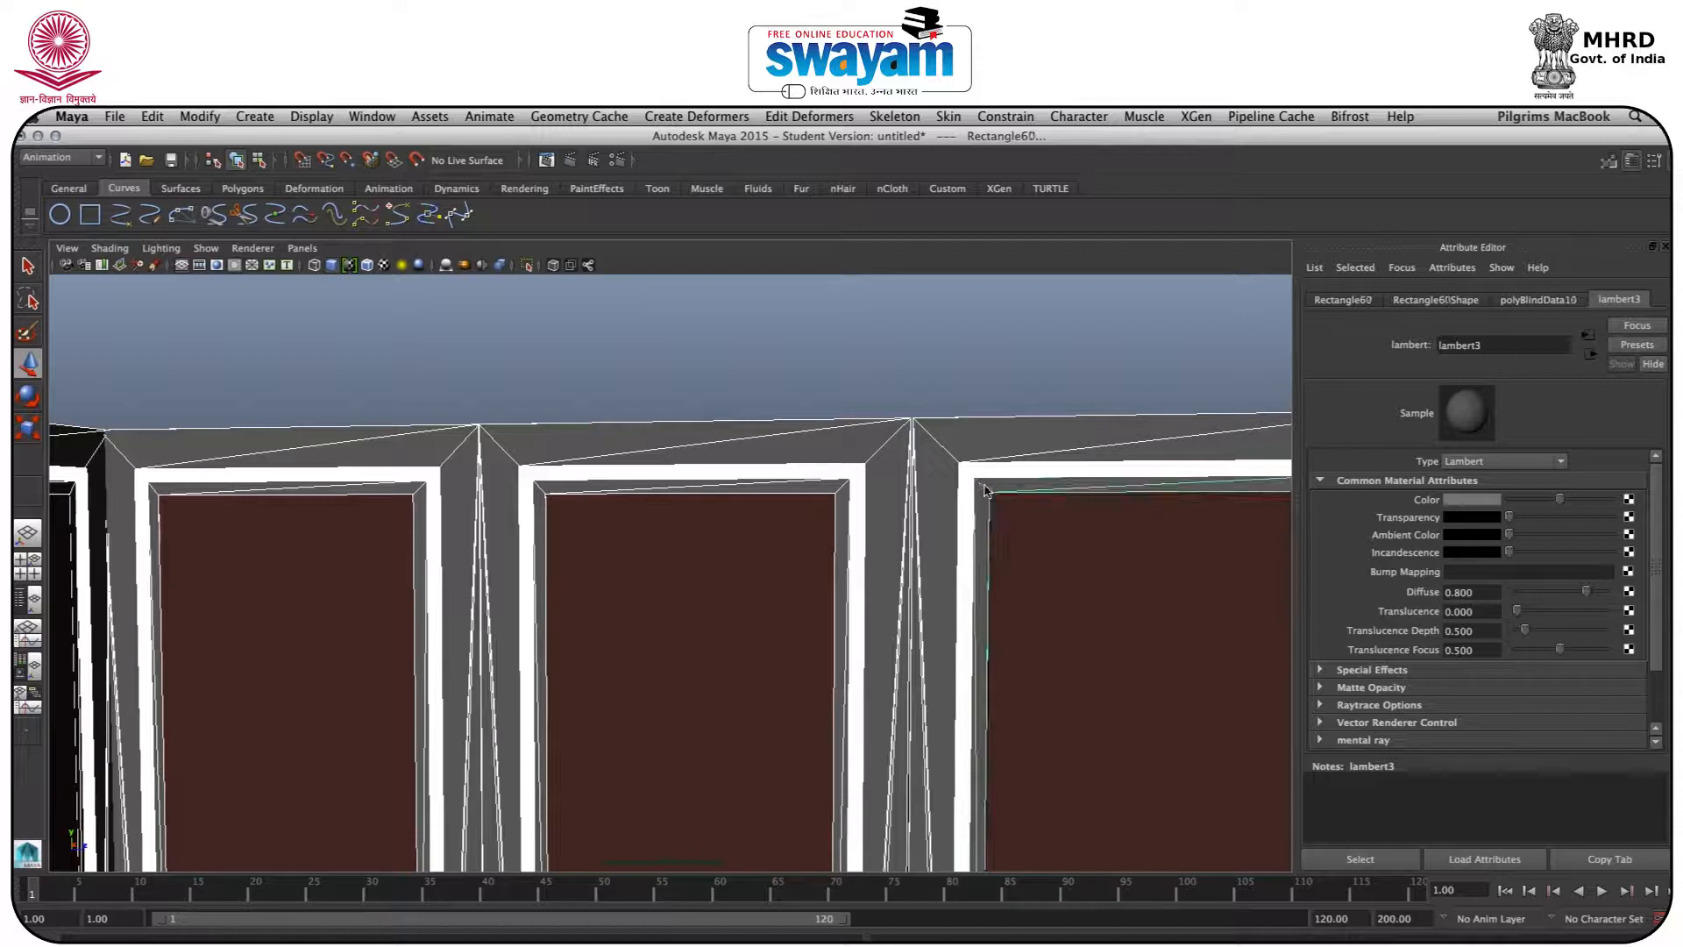
Remove the dark red panel beside the back wall's left frame from the selection
{"action": "scroll", "coordinate": [981, 512], "scroll_direction": "down", "scroll_amount": 3}
{"action": "scroll", "coordinate": [983, 522], "scroll_direction": "down", "scroll_amount": 8}
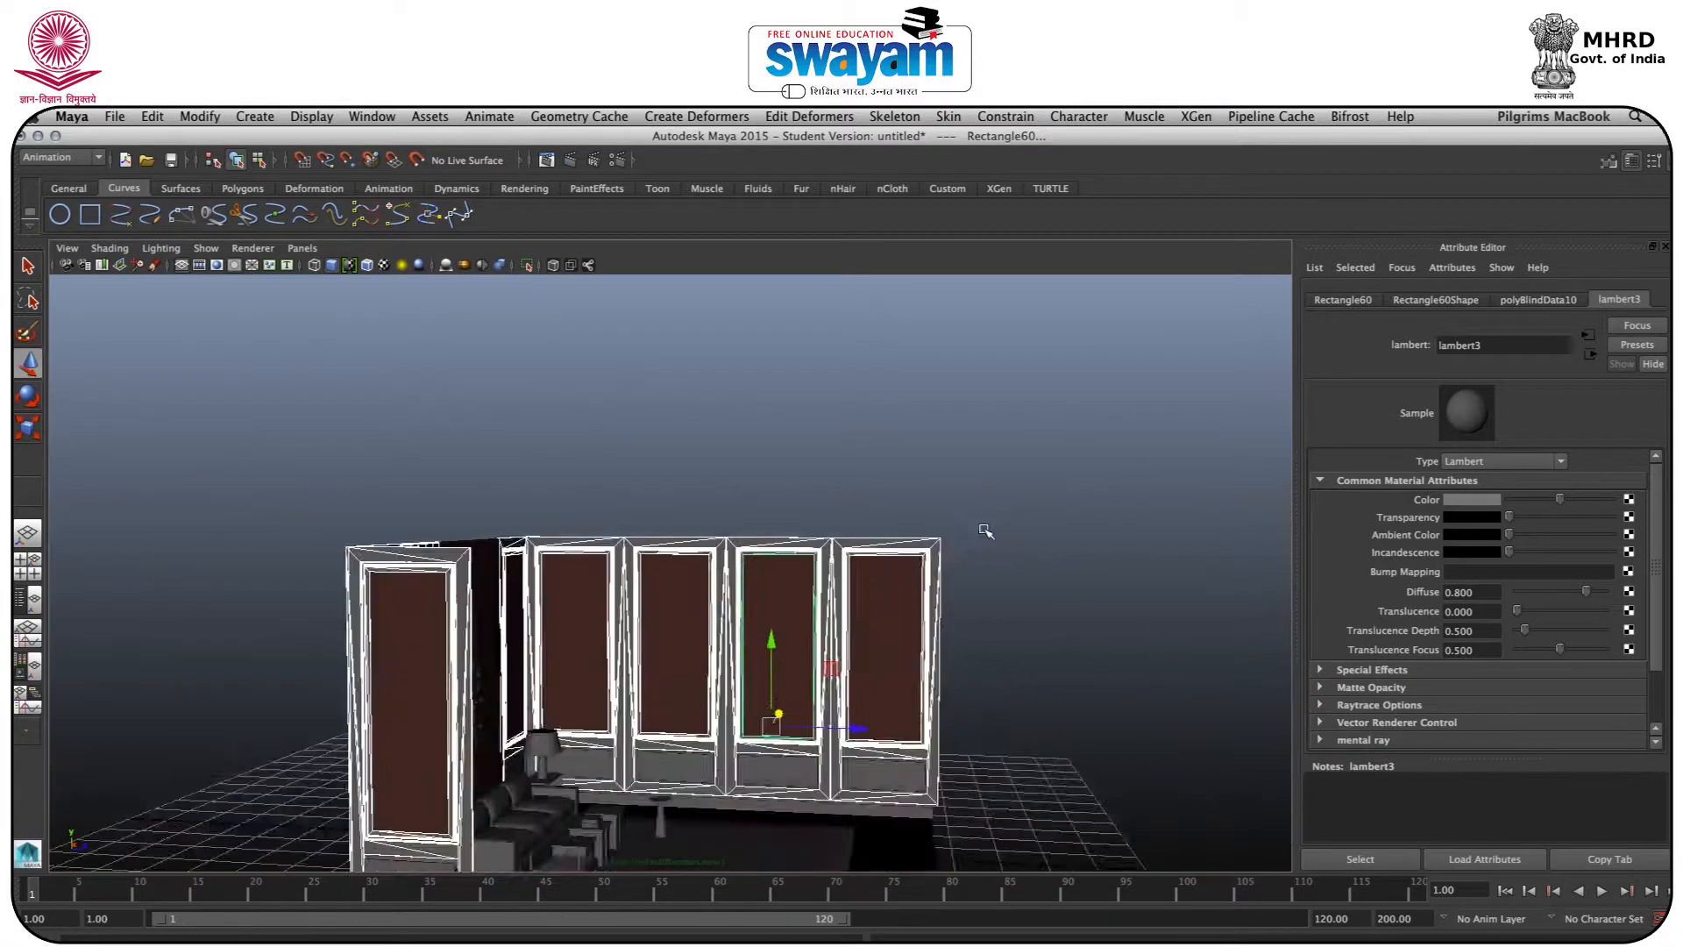
{"action": "left_click_drag", "start_coordinate": [889, 594], "coordinate": [1177, 586], "text": "alt"}
{"action": "key", "text": "super+z"}
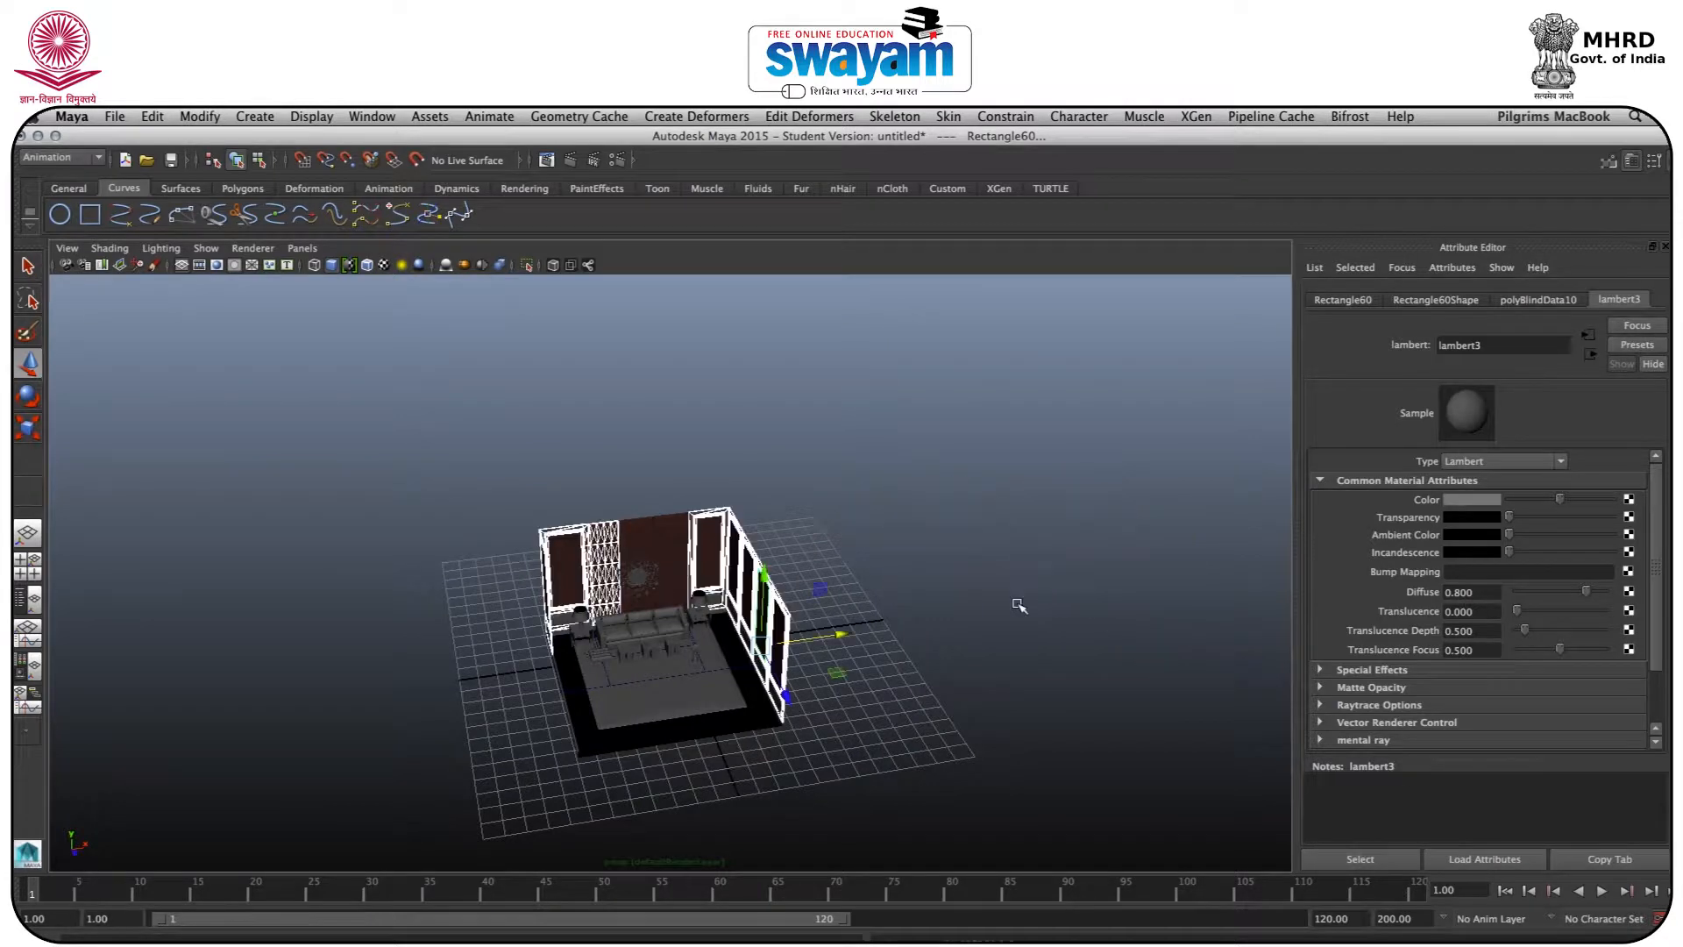
{"action": "left_click_drag", "start_coordinate": [742, 612], "coordinate": [833, 576], "text": "alt"}
{"action": "scroll", "coordinate": [601, 586], "scroll_direction": "down", "scroll_amount": 3}
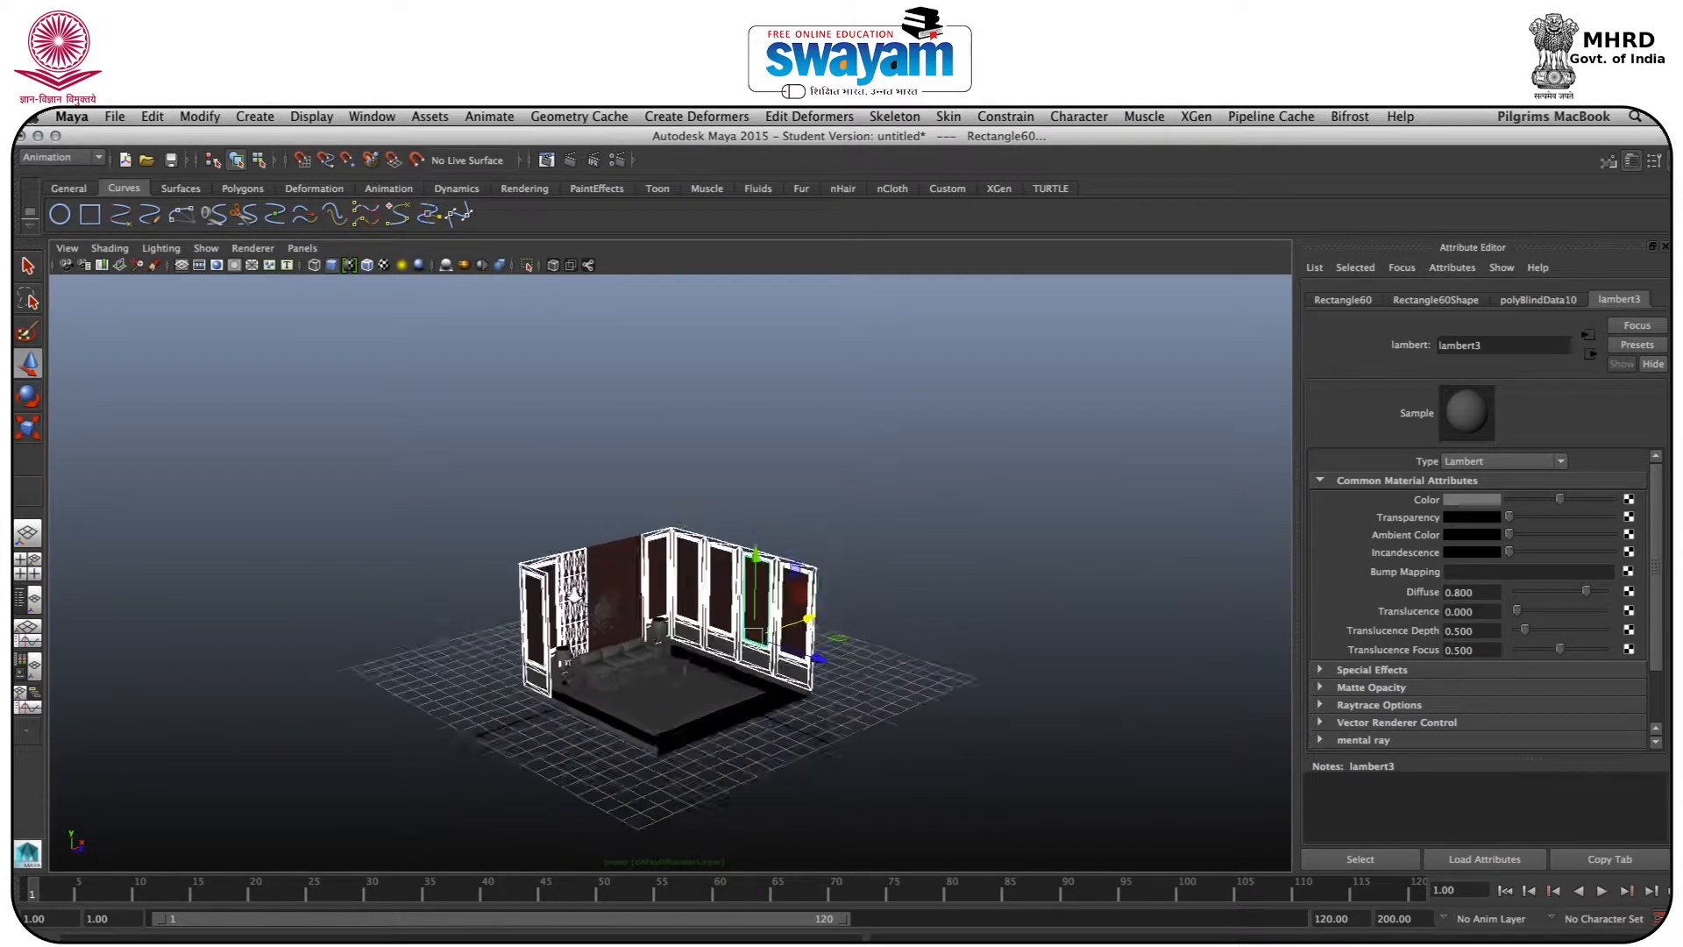
{"action": "scroll", "coordinate": [584, 577], "scroll_direction": "up", "scroll_amount": 10}
{"action": "left_click_drag", "start_coordinate": [640, 538], "coordinate": [698, 546], "text": "alt"}
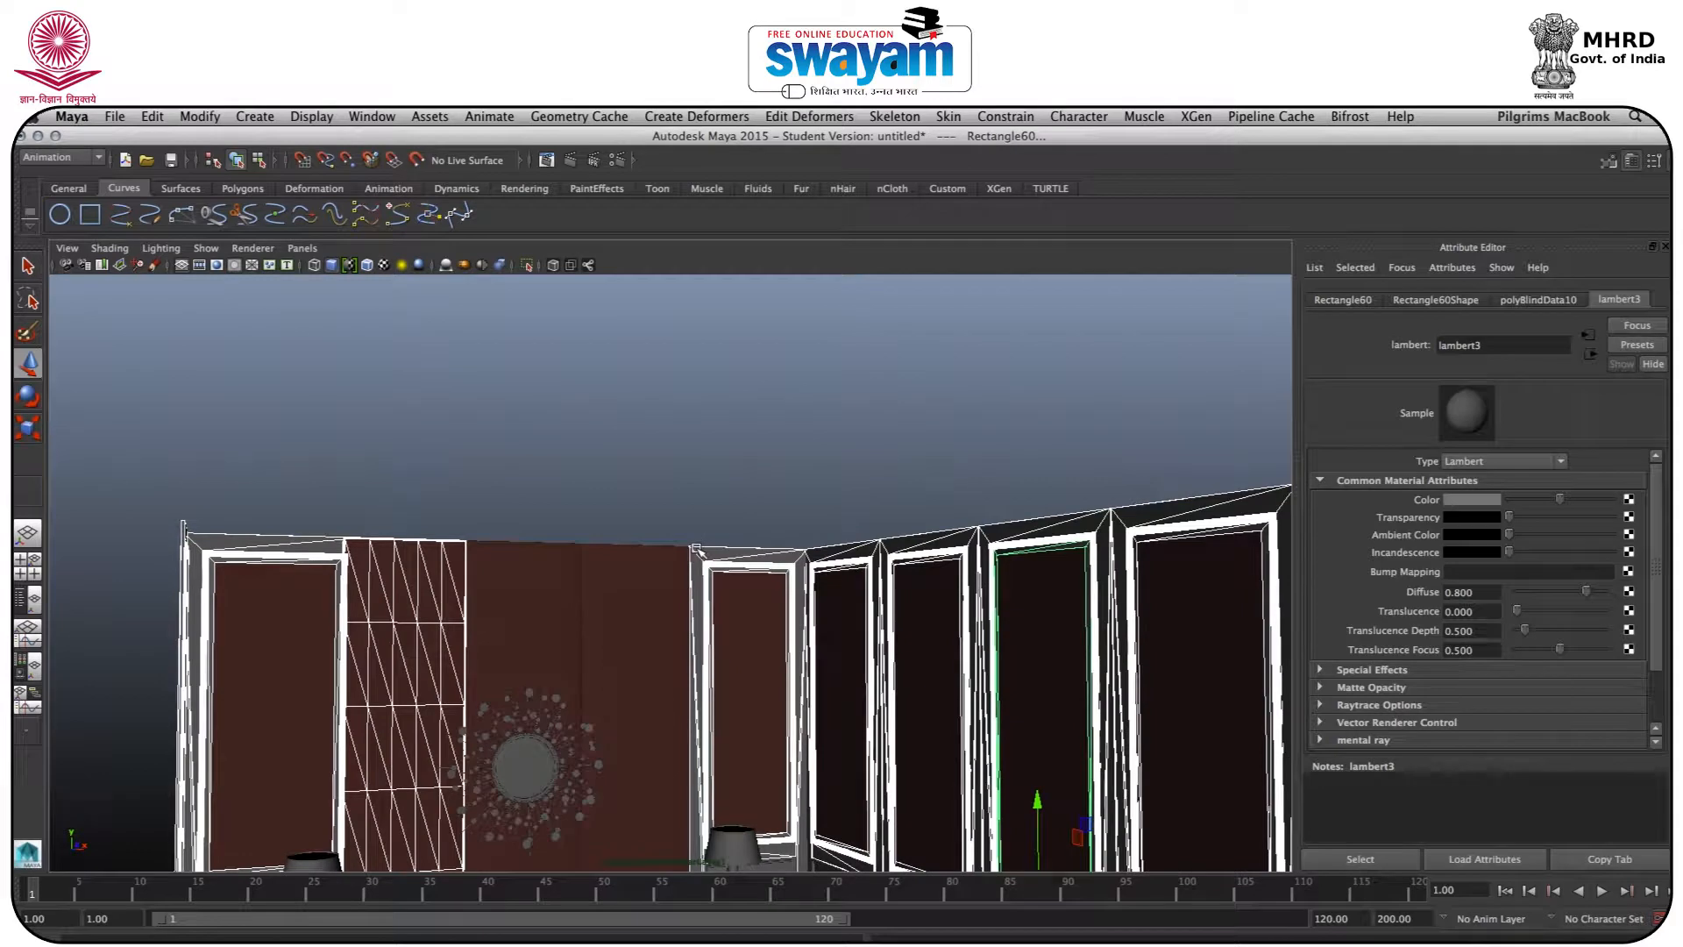
{"action": "right_click", "coordinate": [702, 550]}
{"action": "left_click_drag", "start_coordinate": [462, 608], "coordinate": [523, 590], "text": "alt"}
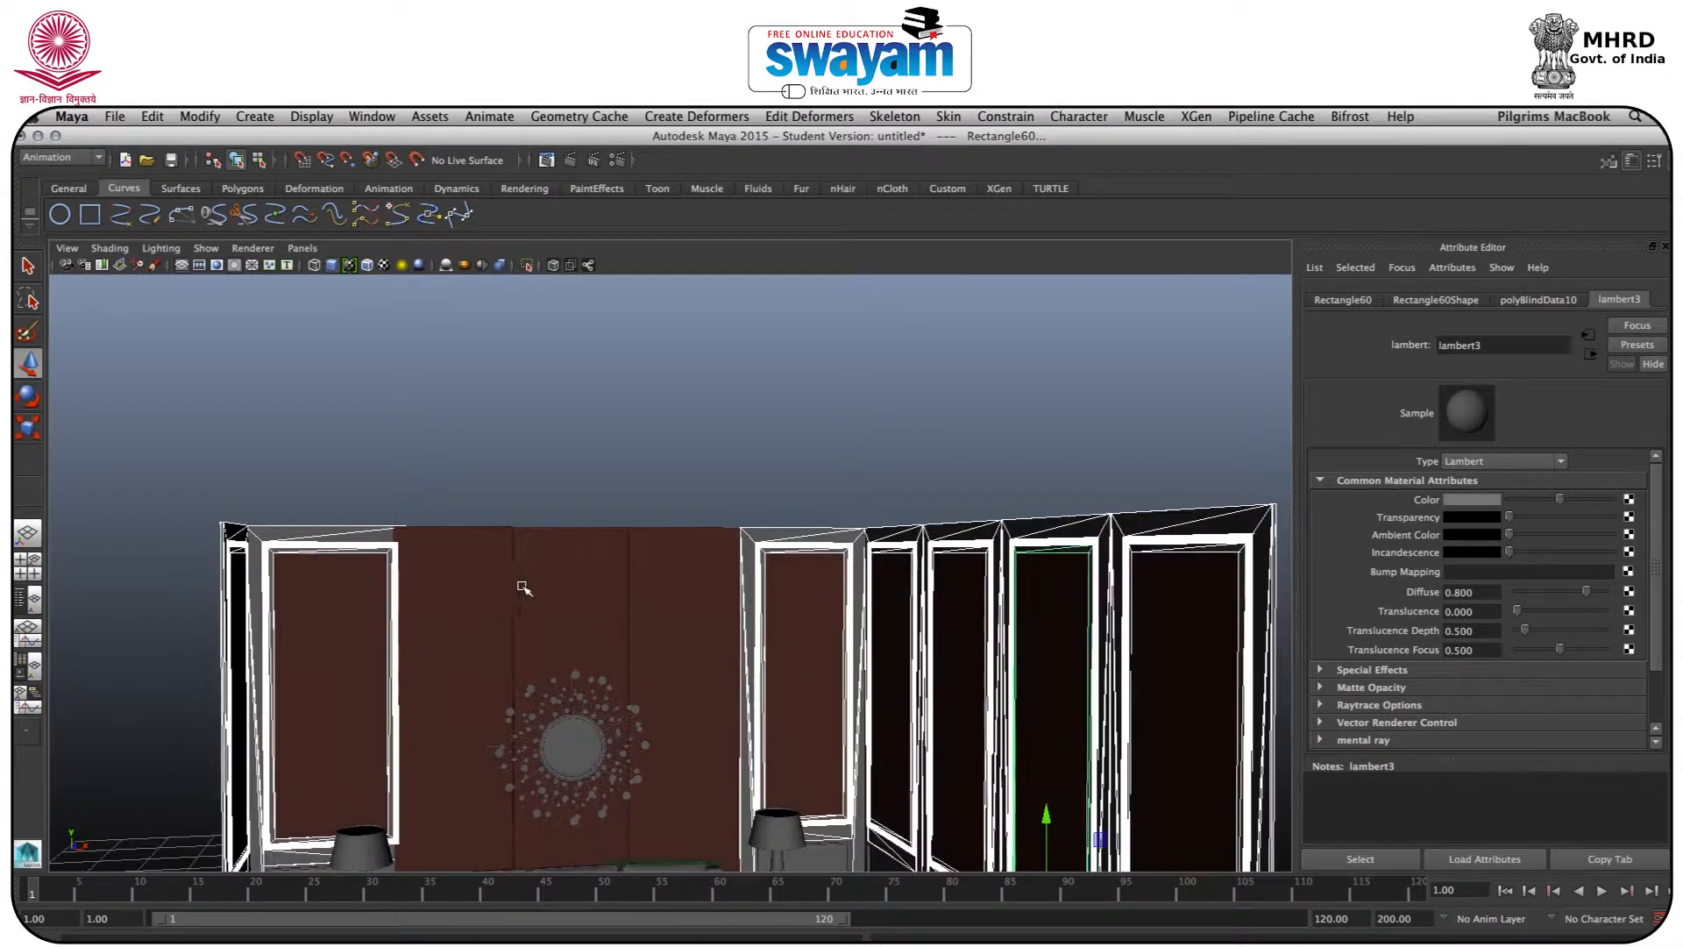
Assign a new Lambert material to the selected wall frames, mouldings and trims
{"action": "right_click", "coordinate": [385, 535]}
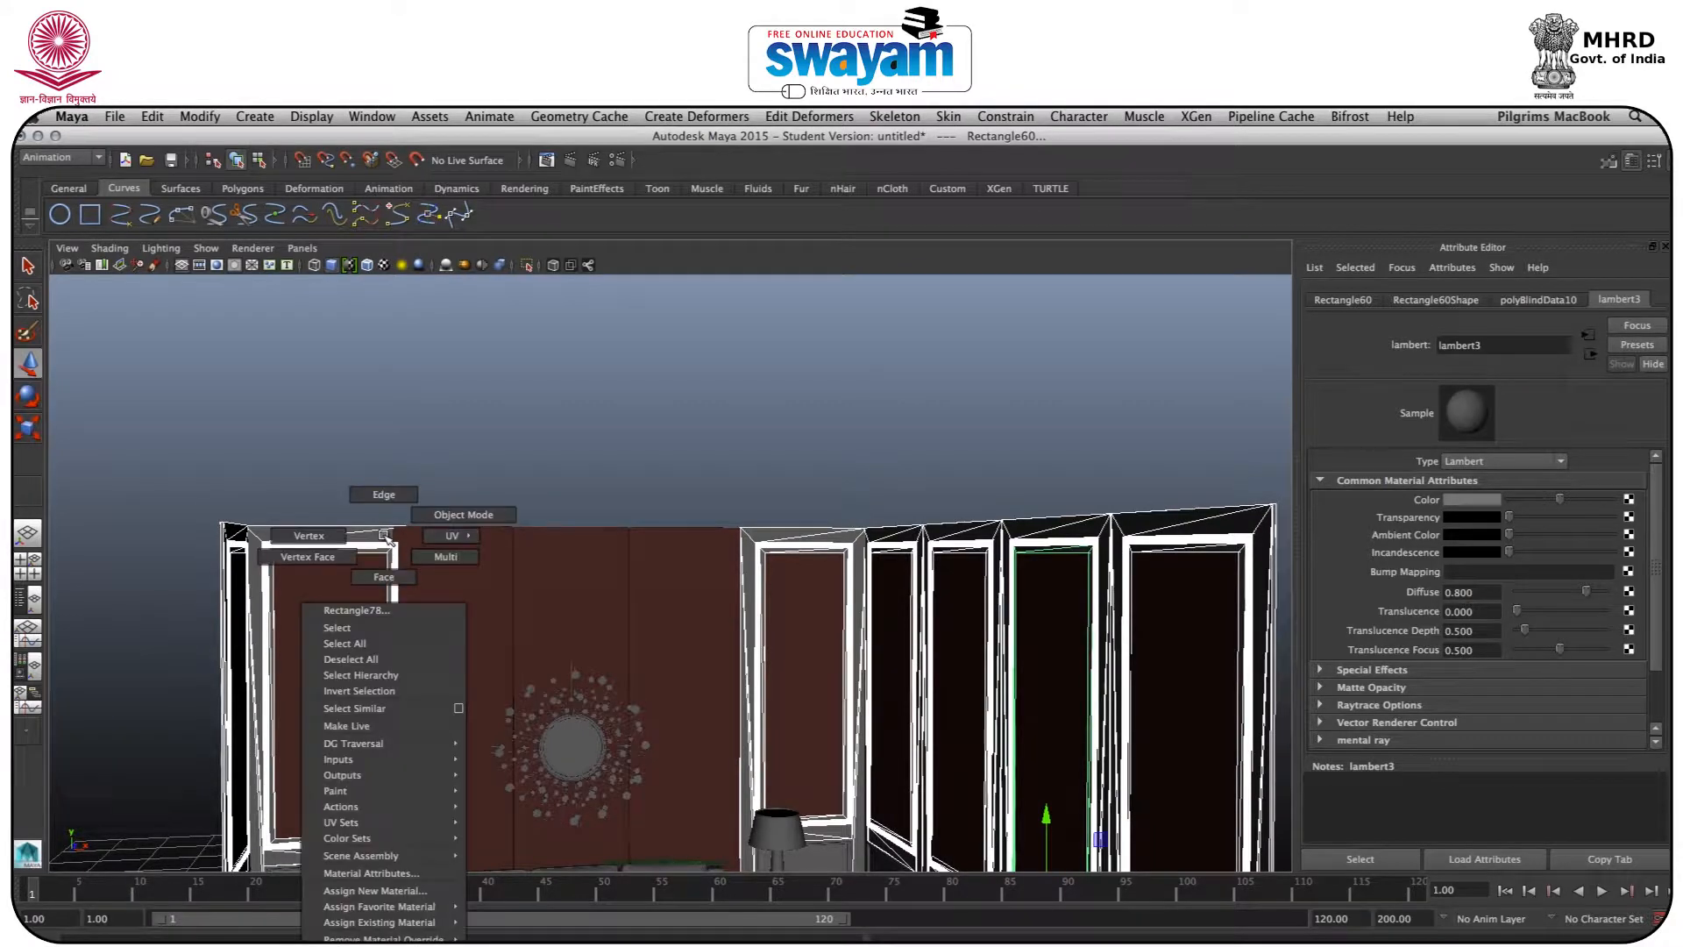
{"action": "left_click", "coordinate": [377, 891]}
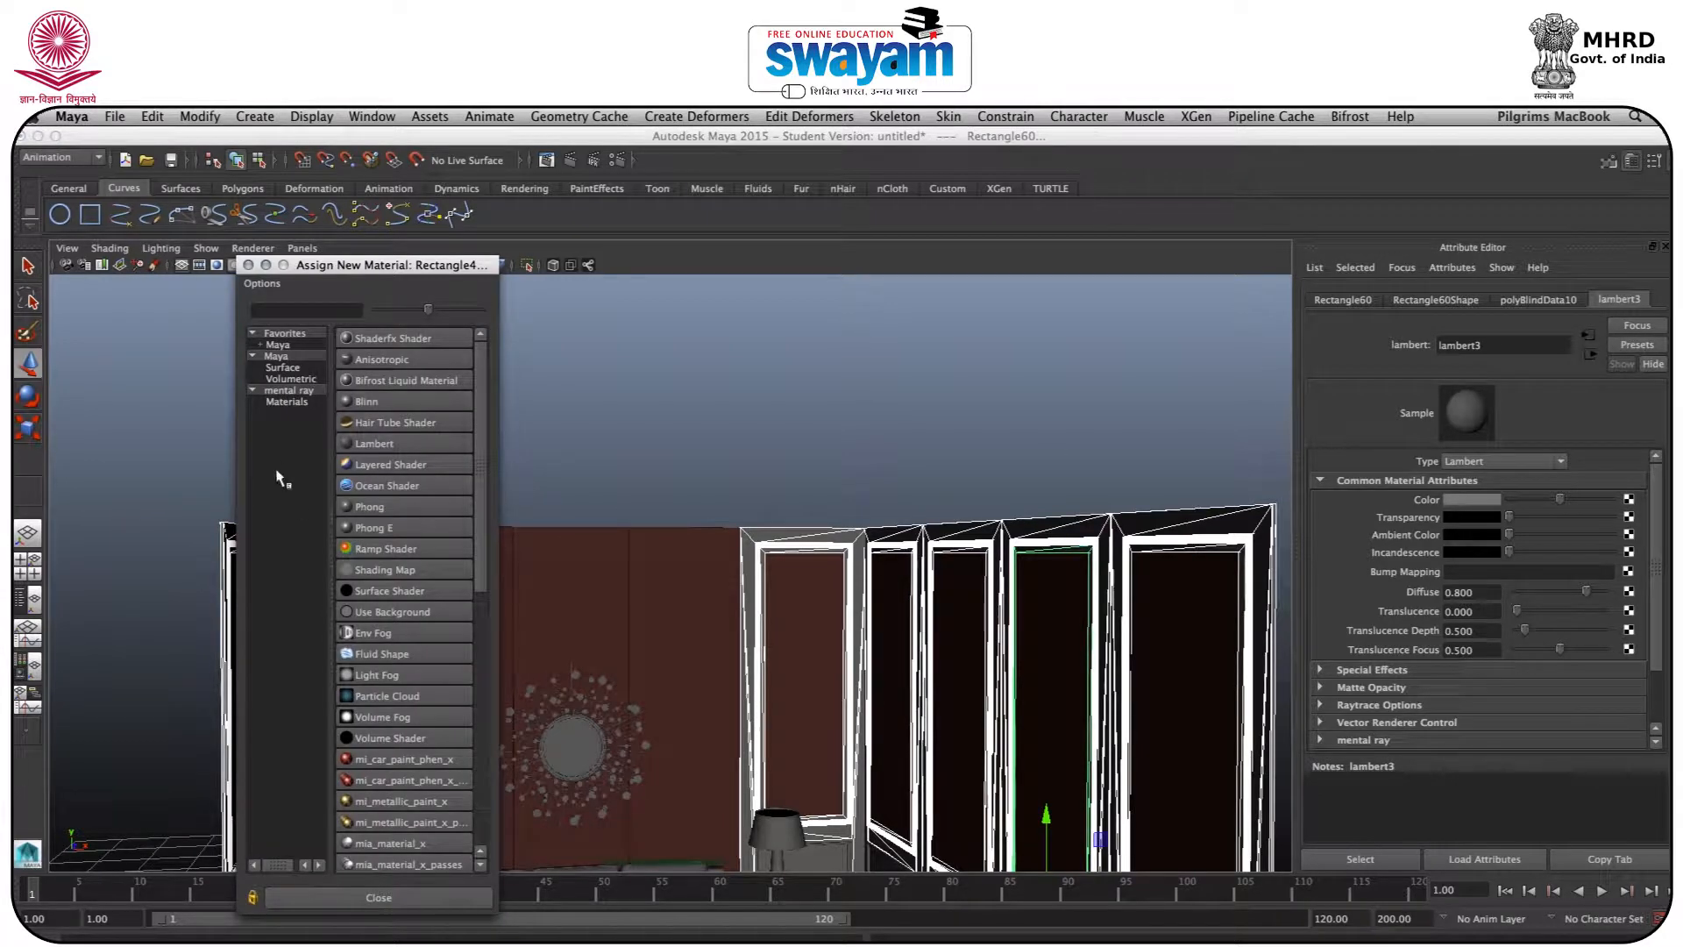
{"action": "left_click", "coordinate": [373, 446]}
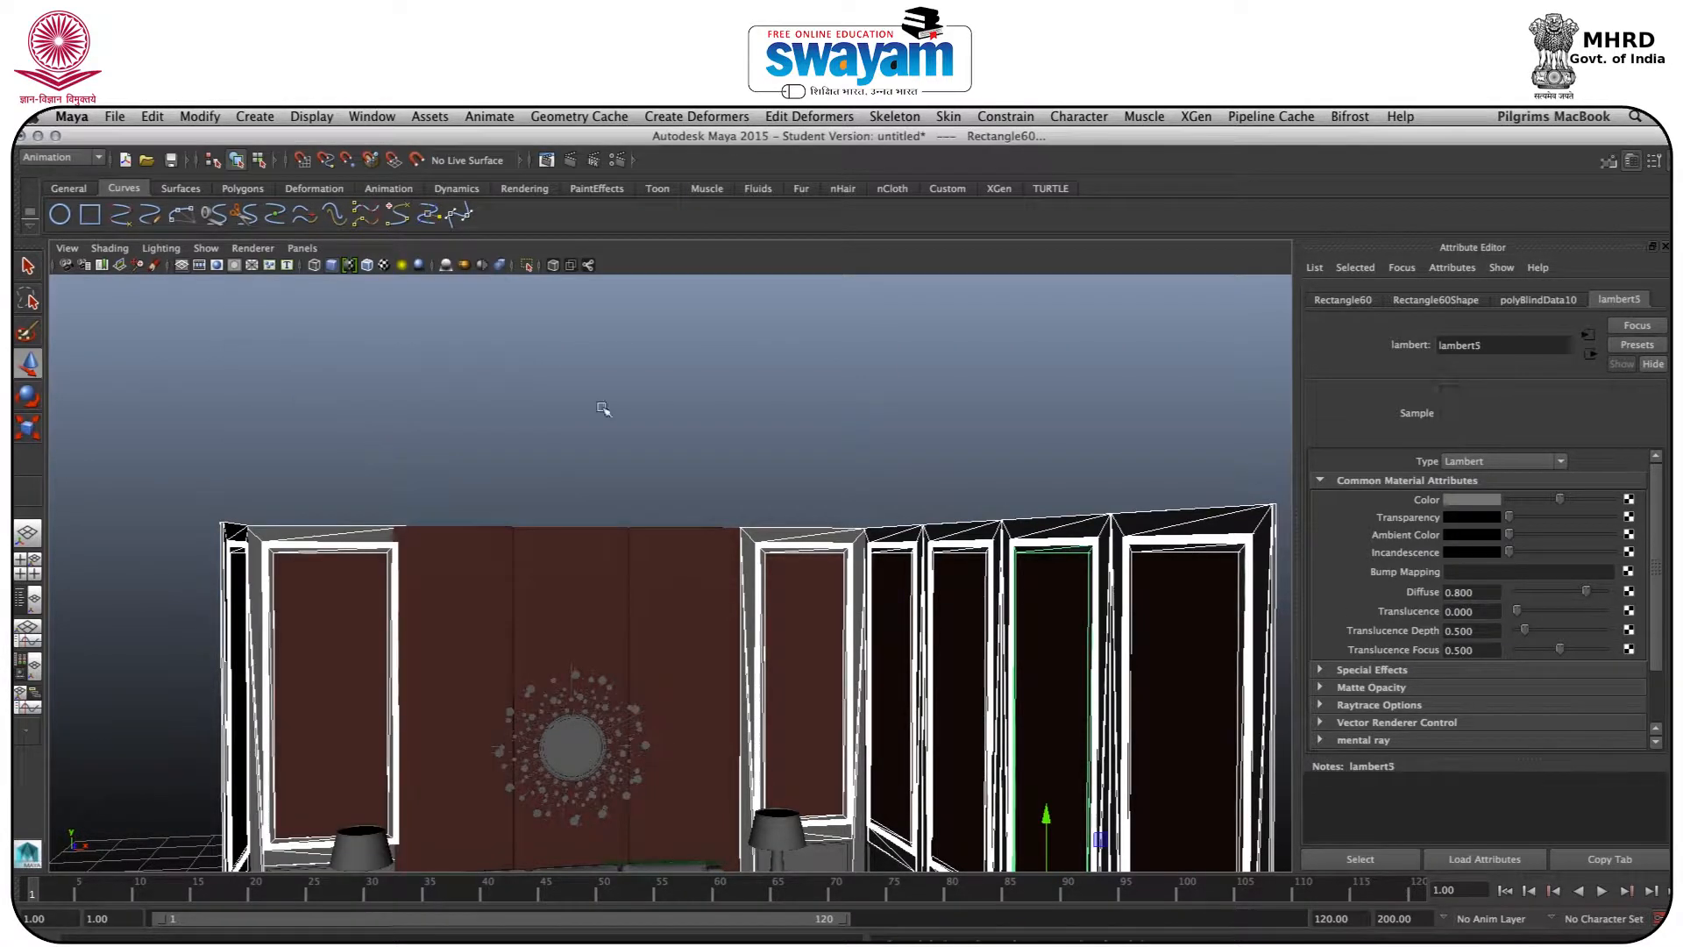
{"action": "left_click", "coordinate": [1479, 502]}
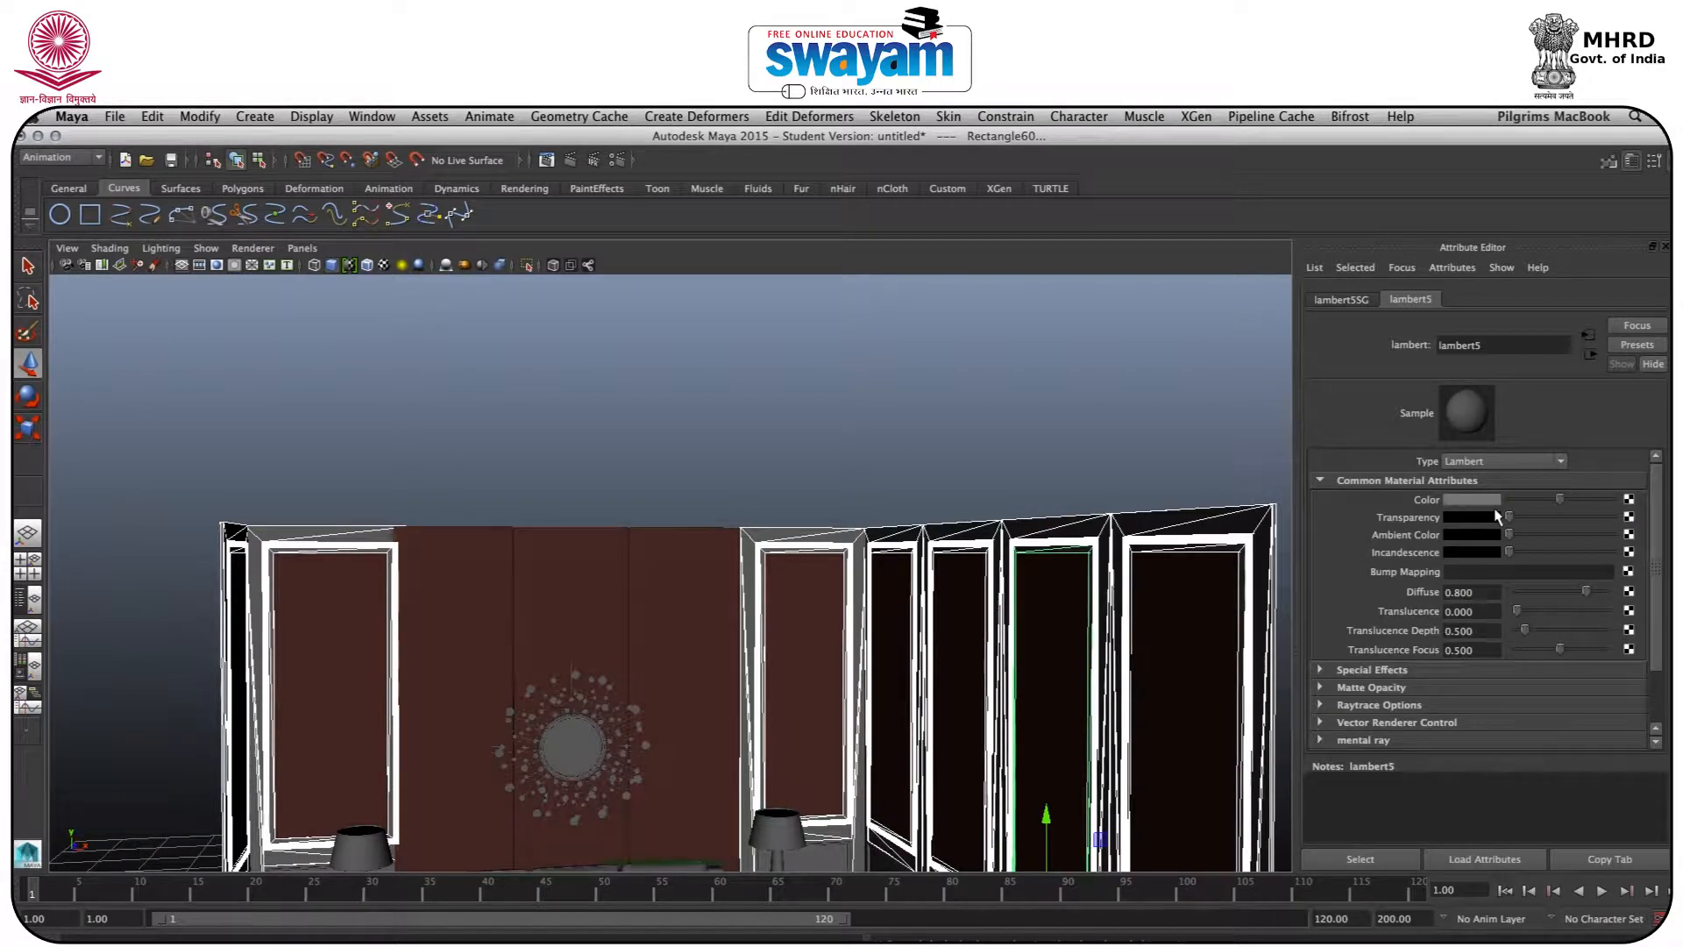
{"action": "left_click", "coordinate": [1488, 519]}
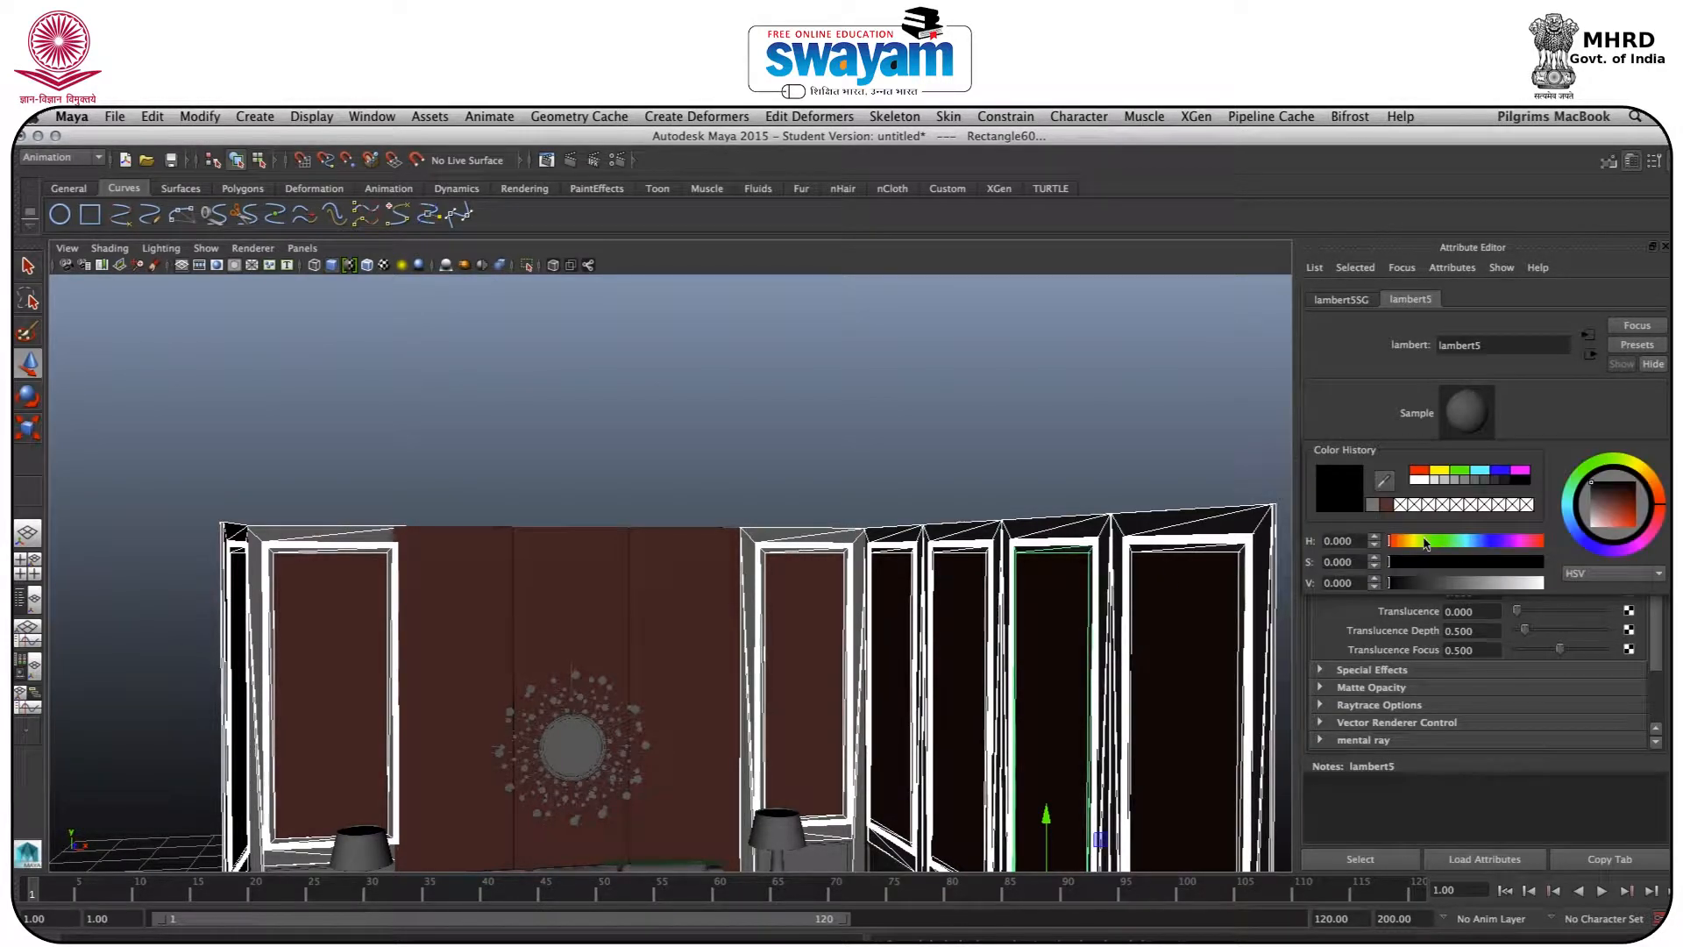
{"action": "left_click", "coordinate": [1420, 472]}
{"action": "mouse_move", "coordinate": [1443, 561]}
{"action": "left_mouse_down"}
{"action": "mouse_move", "coordinate": [1426, 563]}
{"action": "mouse_move", "coordinate": [1448, 571]}
{"action": "left_mouse_up"}
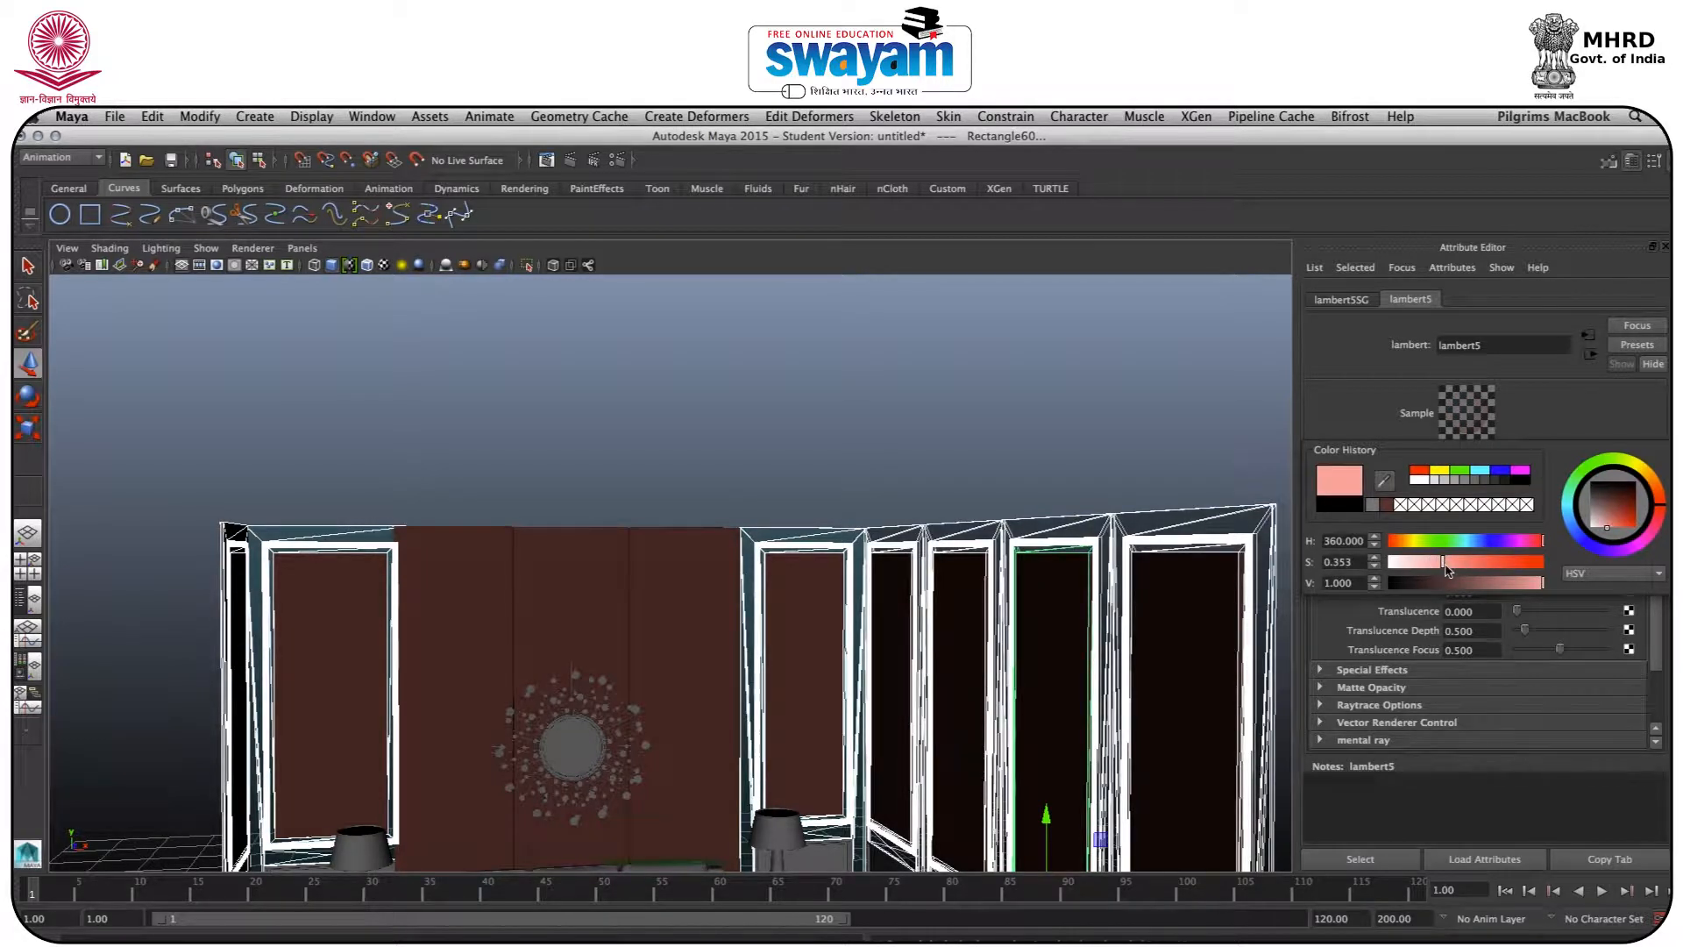
{"action": "left_click_drag", "start_coordinate": [877, 614], "coordinate": [446, 496], "text": "alt"}
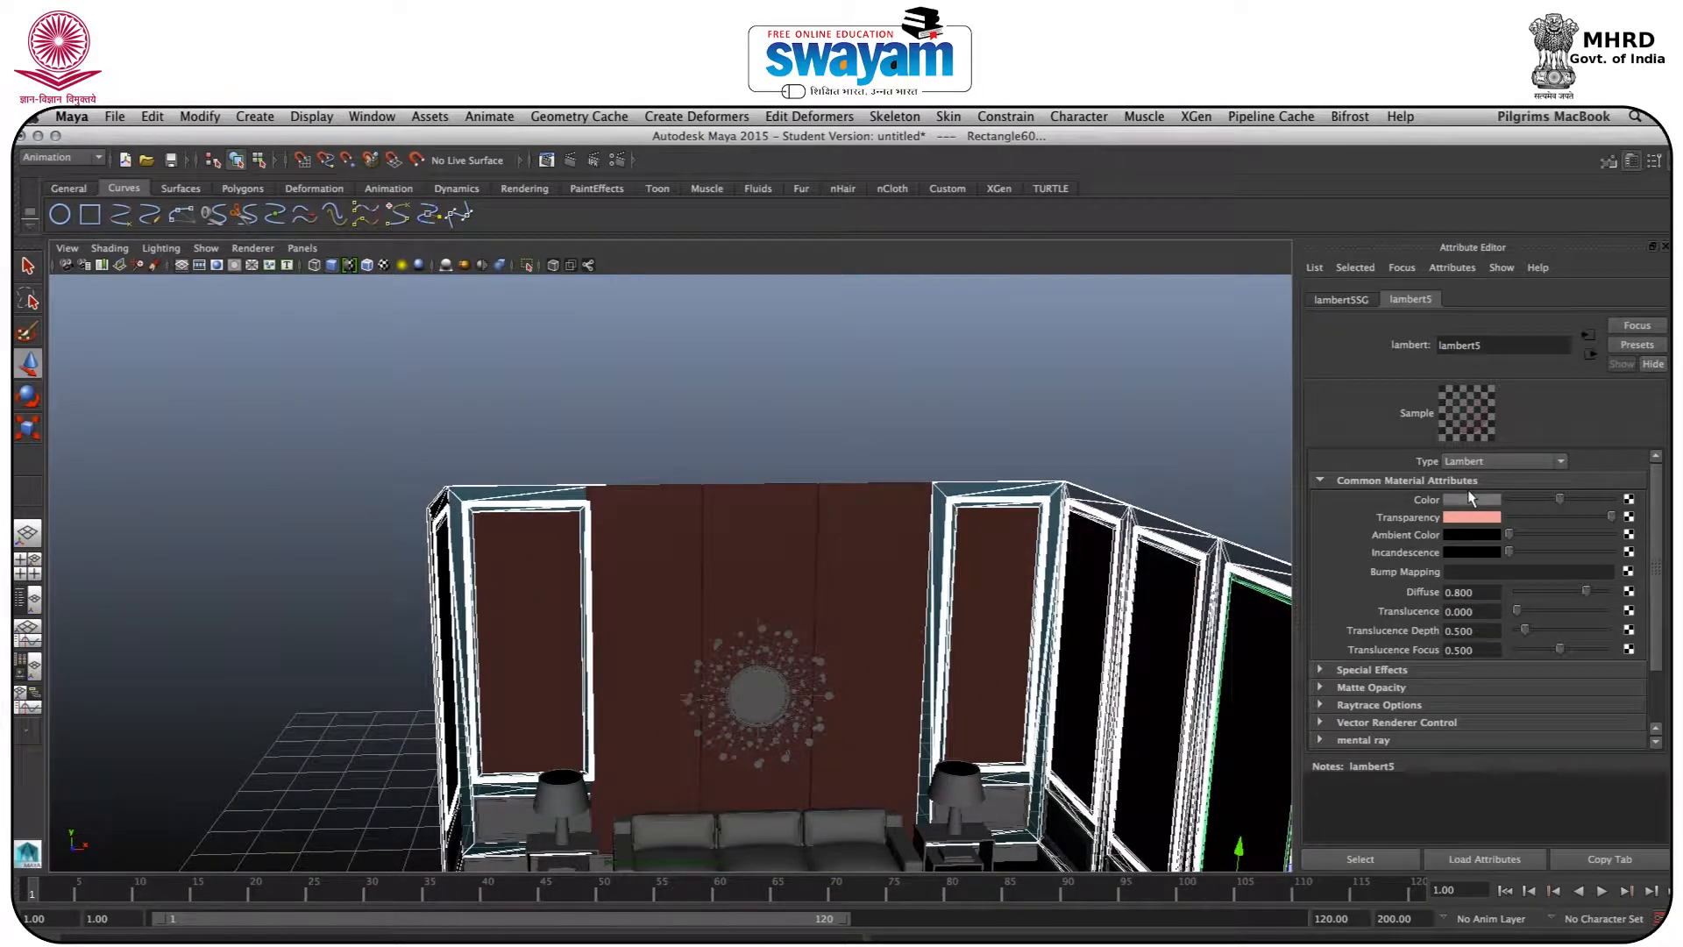
{"action": "left_click_drag", "start_coordinate": [1575, 517], "coordinate": [1460, 542]}
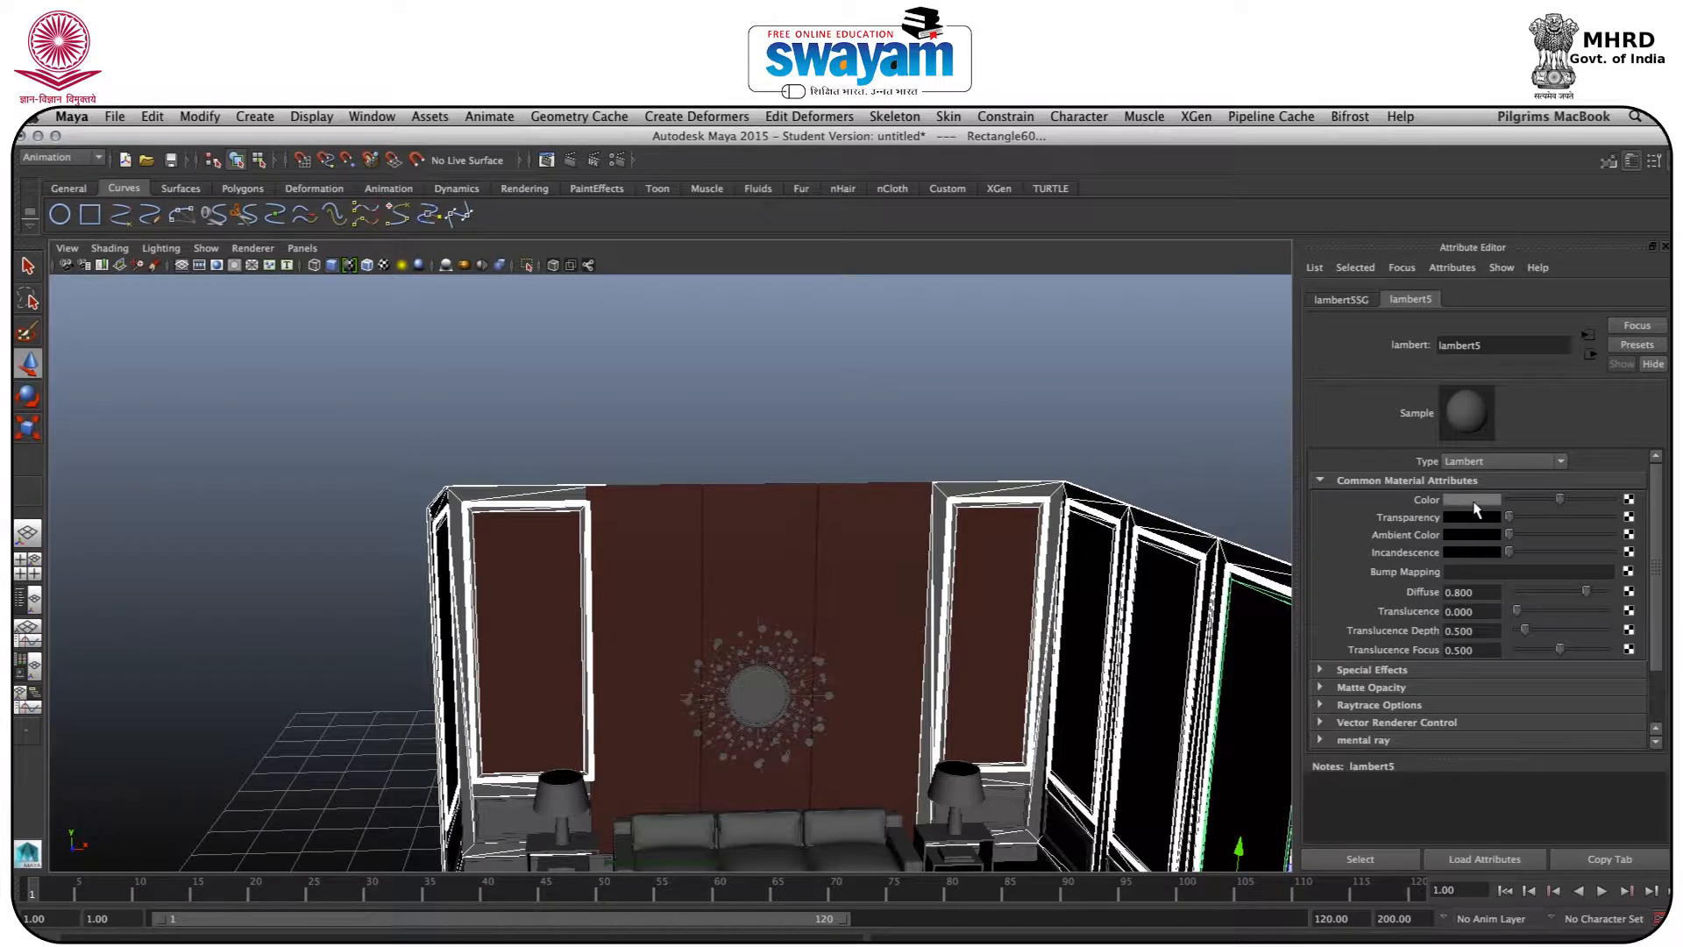
Set the new Lambert material's color to a pale pink
{"action": "left_click", "coordinate": [1476, 508]}
{"action": "left_click", "coordinate": [1392, 527]}
{"action": "left_click_drag", "start_coordinate": [1421, 548], "coordinate": [1532, 570]}
{"action": "left_click_drag", "start_coordinate": [1424, 551], "coordinate": [1405, 549]}
{"action": "left_click_drag", "start_coordinate": [1037, 513], "coordinate": [1099, 495], "text": "alt"}
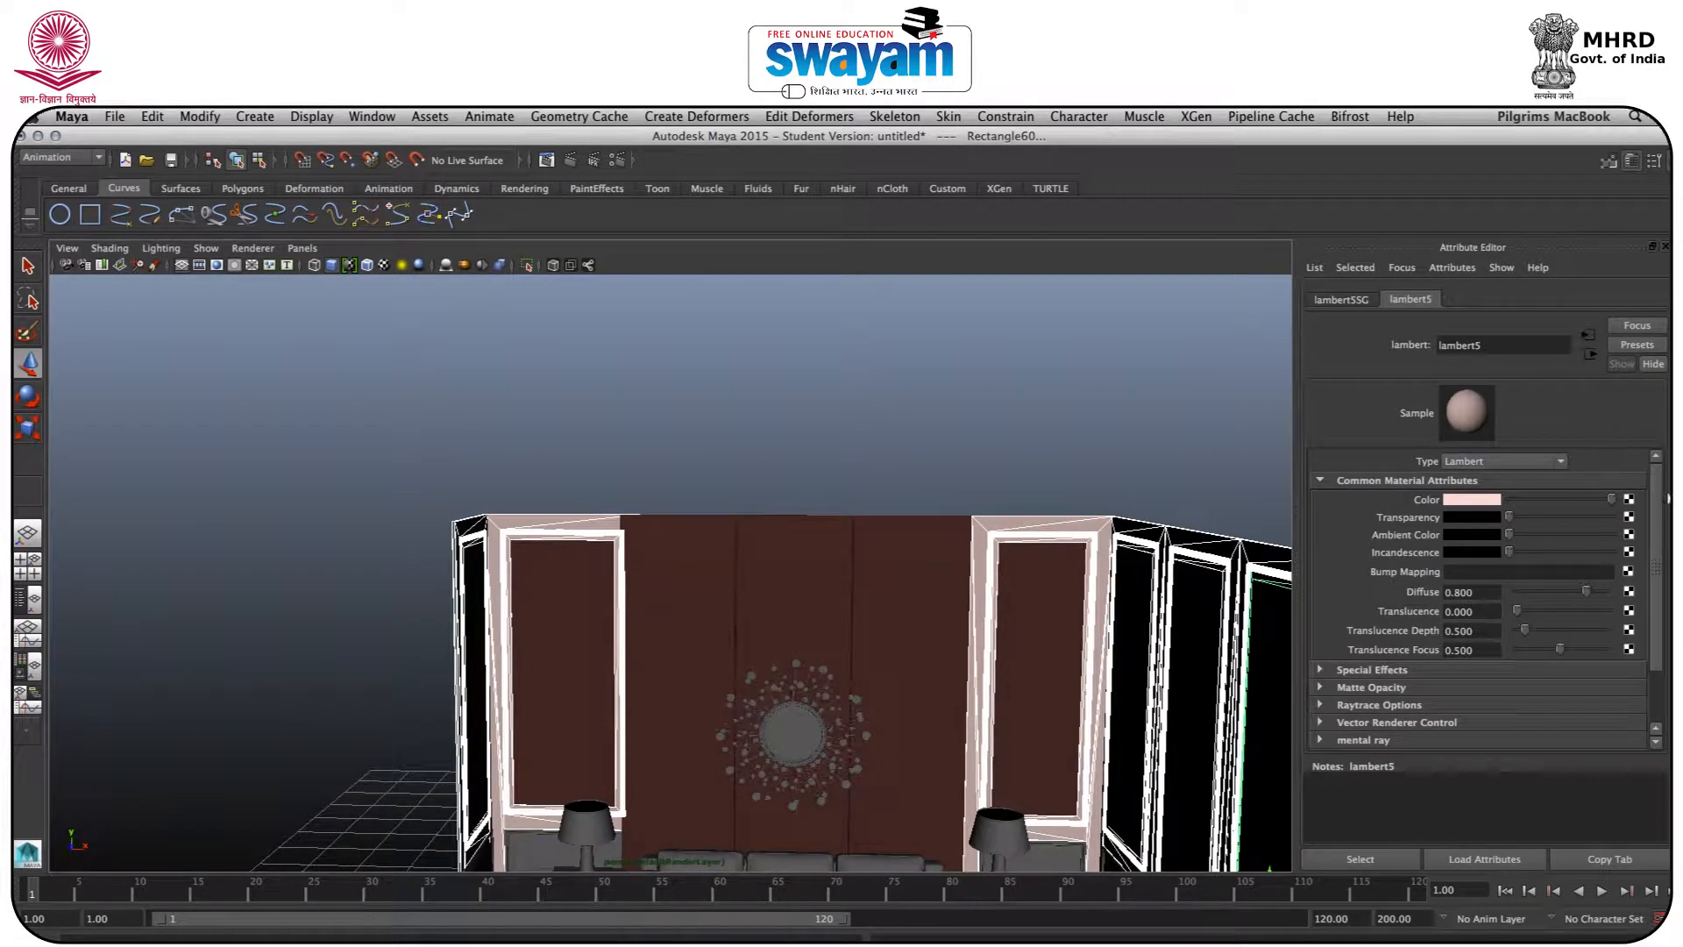
Rename the pale pink Lambert material with a name starting with wall_and_
{"action": "double_click", "coordinate": [1511, 346]}
{"action": "type", "text": "w"}
{"action": "key", "text": "Return"}
Delete the overlapping outer frame and dark red inset panel pieces of the short left wall section
{"action": "left_click_drag", "start_coordinate": [661, 457], "coordinate": [822, 436], "text": "alt"}
{"action": "scroll", "coordinate": [751, 481], "scroll_direction": "down", "scroll_amount": 2}
{"action": "scroll", "coordinate": [750, 484], "scroll_direction": "up", "scroll_amount": 5}
{"action": "left_click", "coordinate": [550, 405]}
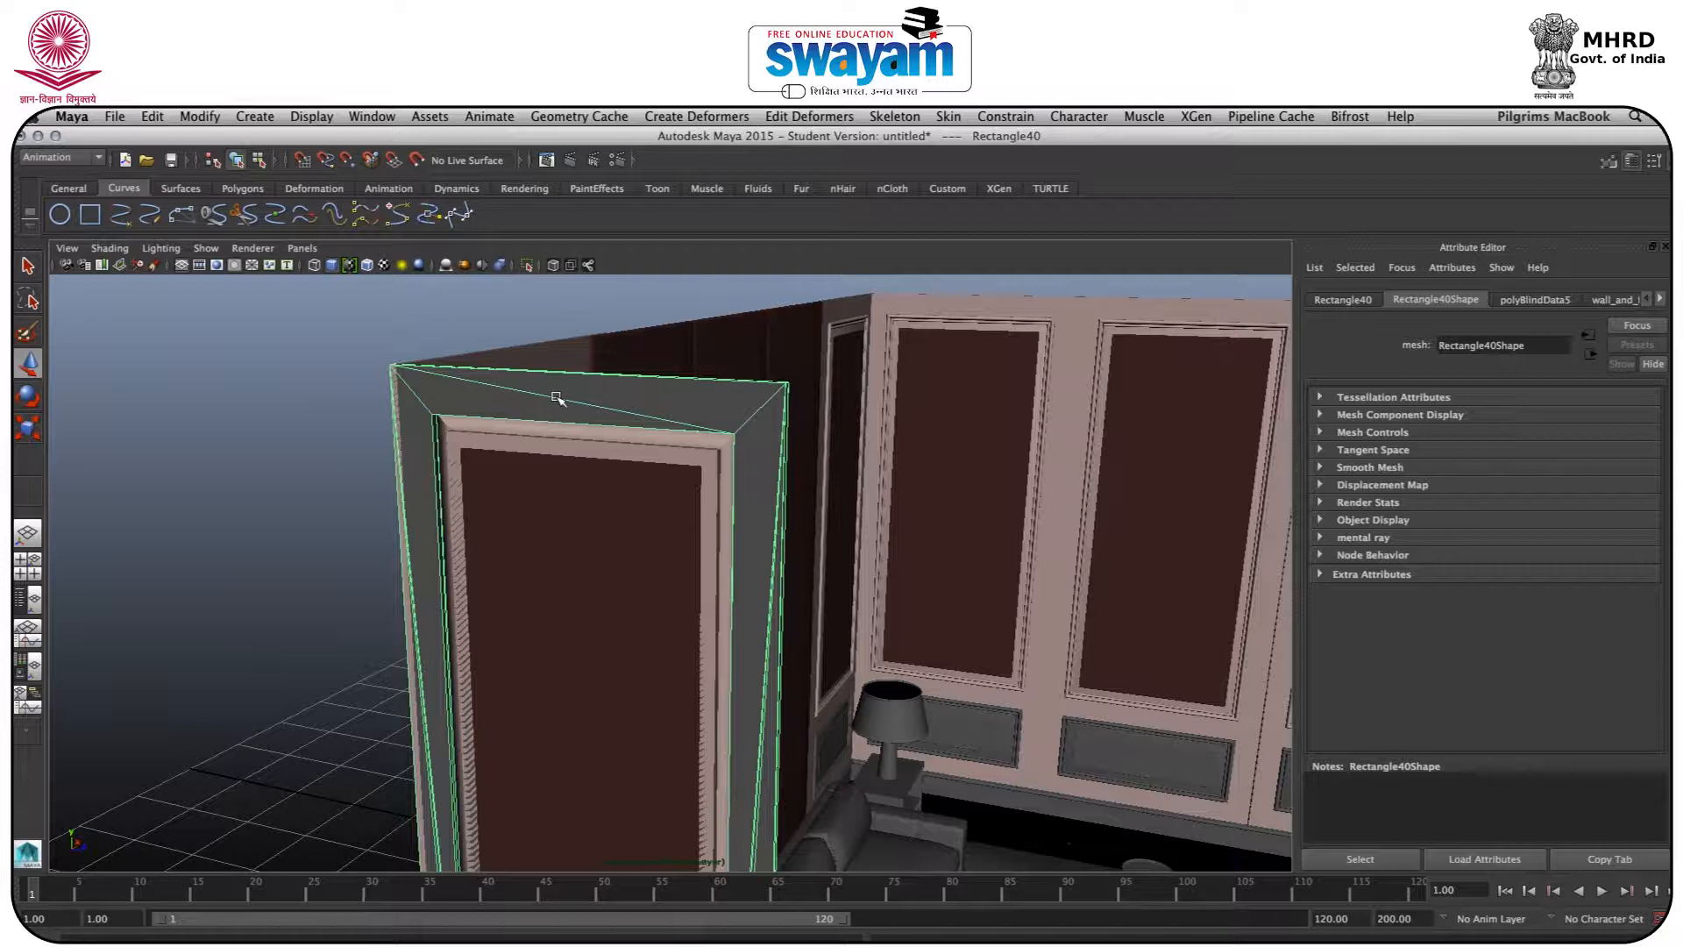
{"action": "key", "text": "Delete"}
{"action": "left_click", "coordinate": [526, 398]}
{"action": "key", "text": "Delete"}
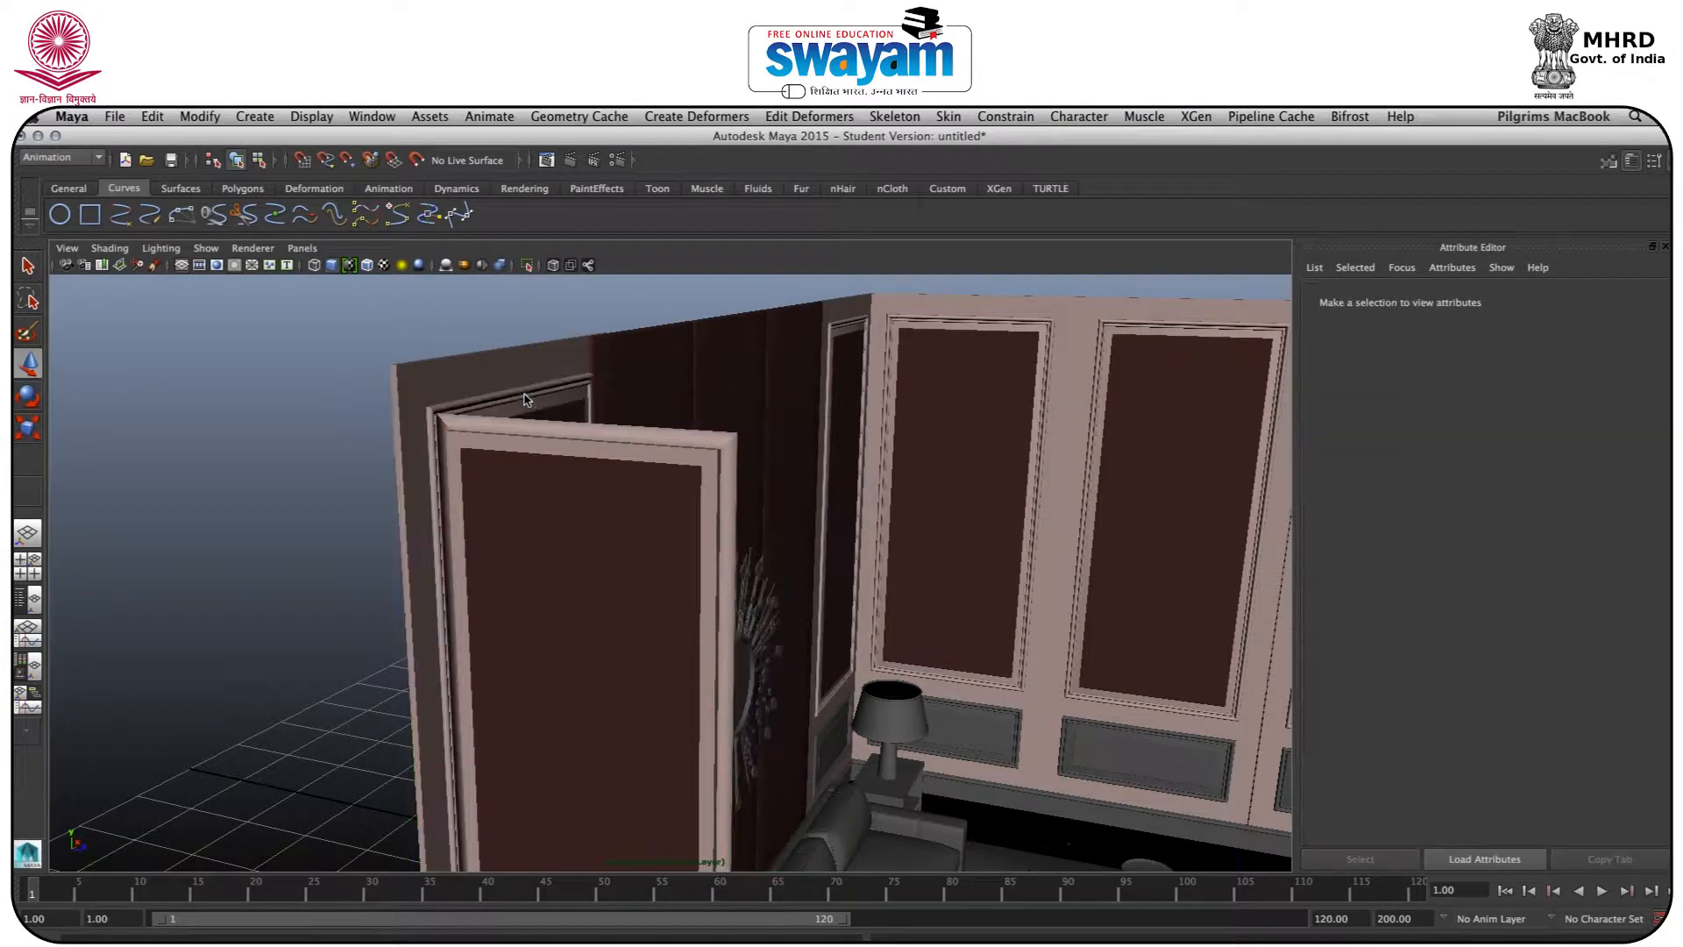
{"action": "left_click", "coordinate": [544, 519]}
{"action": "key", "text": "Delete"}
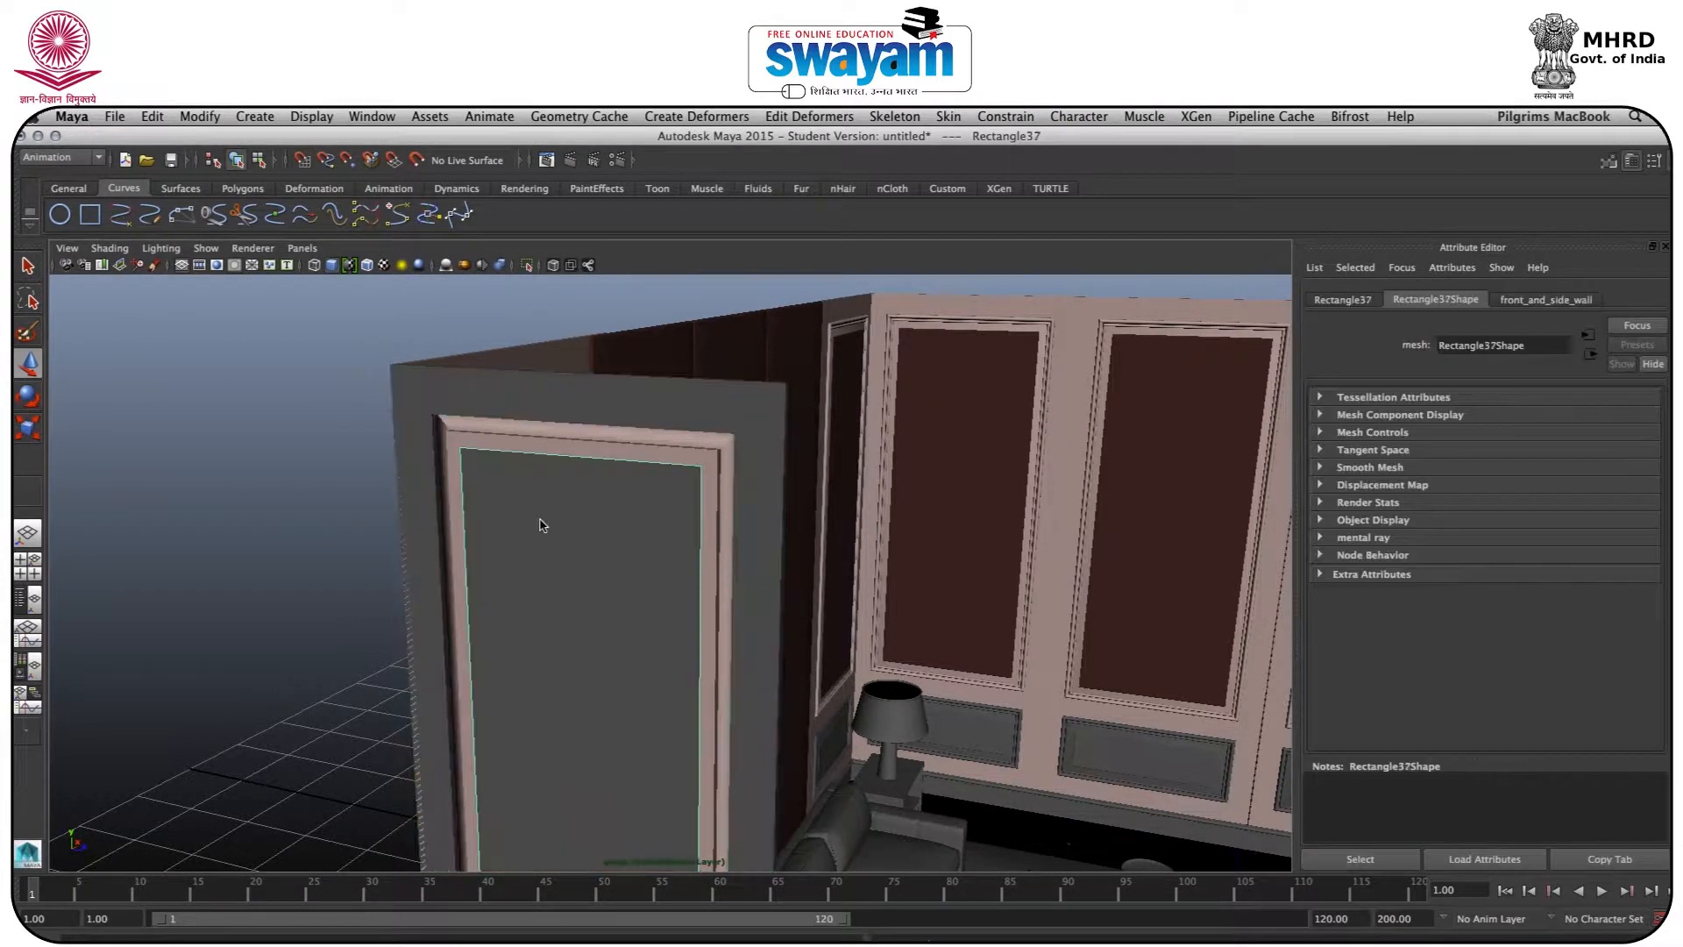
Try to delete the inset panel and inner trim of the short left wall section, and undo the deletions
{"action": "left_click", "coordinate": [556, 554]}
{"action": "key", "text": "Delete"}
{"action": "left_click", "coordinate": [530, 431]}
{"action": "key", "text": "Delete"}
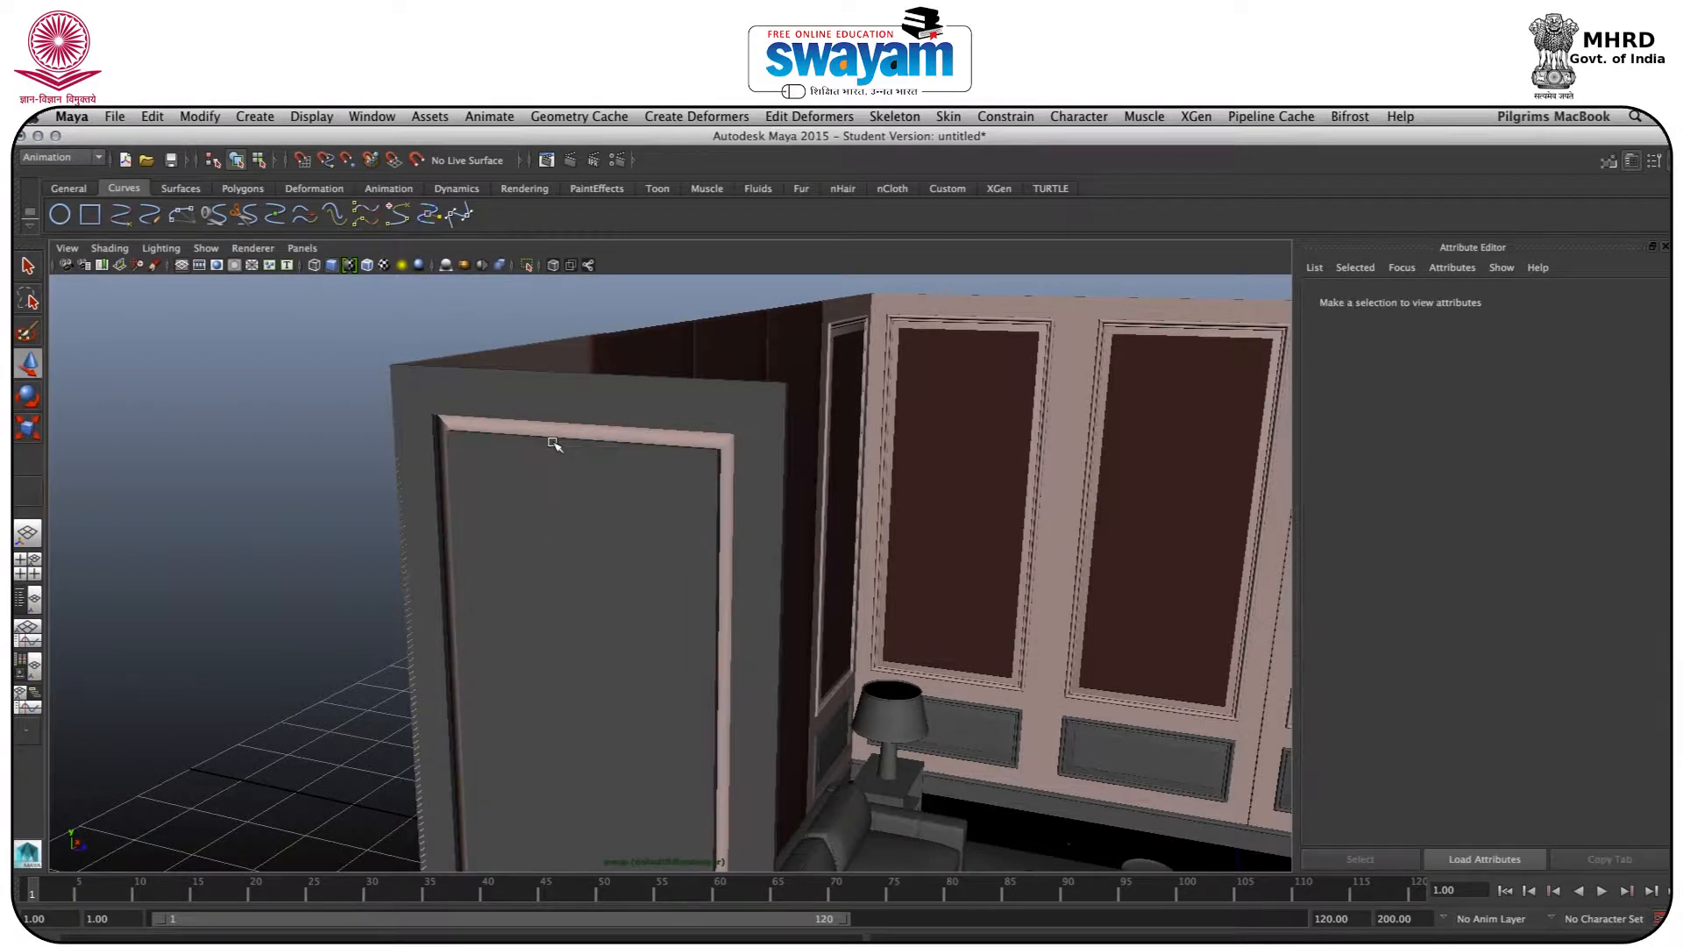
{"action": "key", "text": "ctrl+z"}
{"action": "key", "text": "ctrl+z"}
Try to assign an existing material to the short left wall section's gray inset panel, and return to object mode
{"action": "left_click_drag", "start_coordinate": [556, 560], "coordinate": [518, 560], "text": "alt"}
{"action": "right_click_drag", "start_coordinate": [551, 559], "coordinate": [572, 931]}
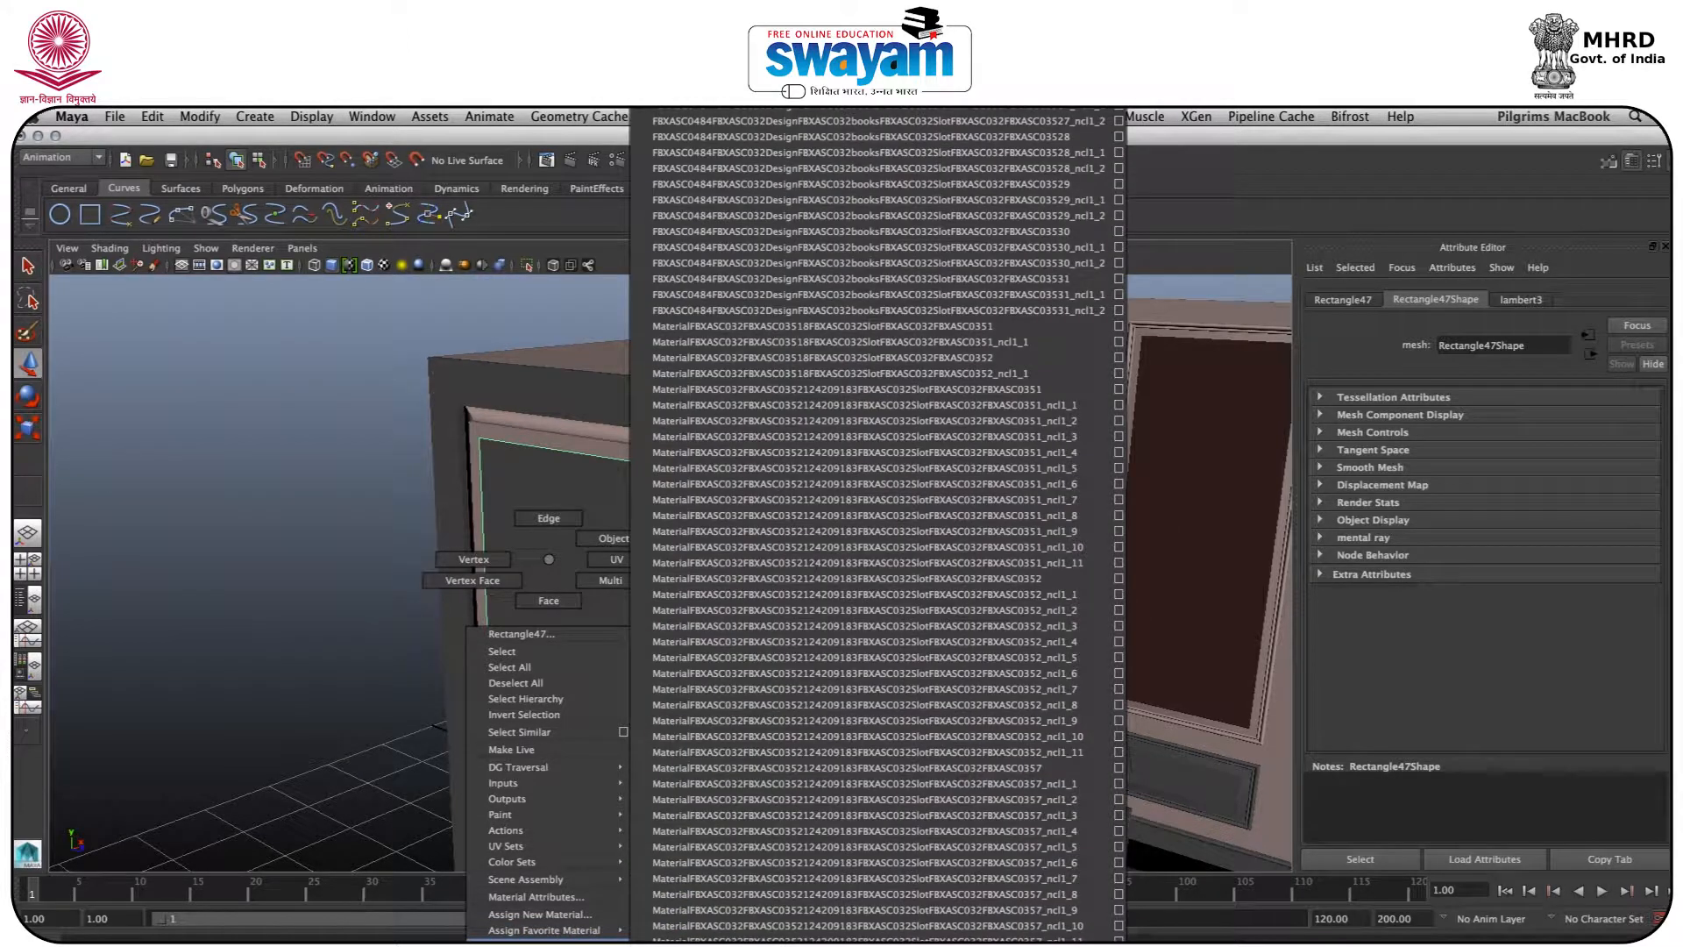
{"action": "right_click_drag", "start_coordinate": [571, 931], "coordinate": [923, 182]}
{"action": "right_click_drag", "start_coordinate": [904, 271], "coordinate": [388, 553]}
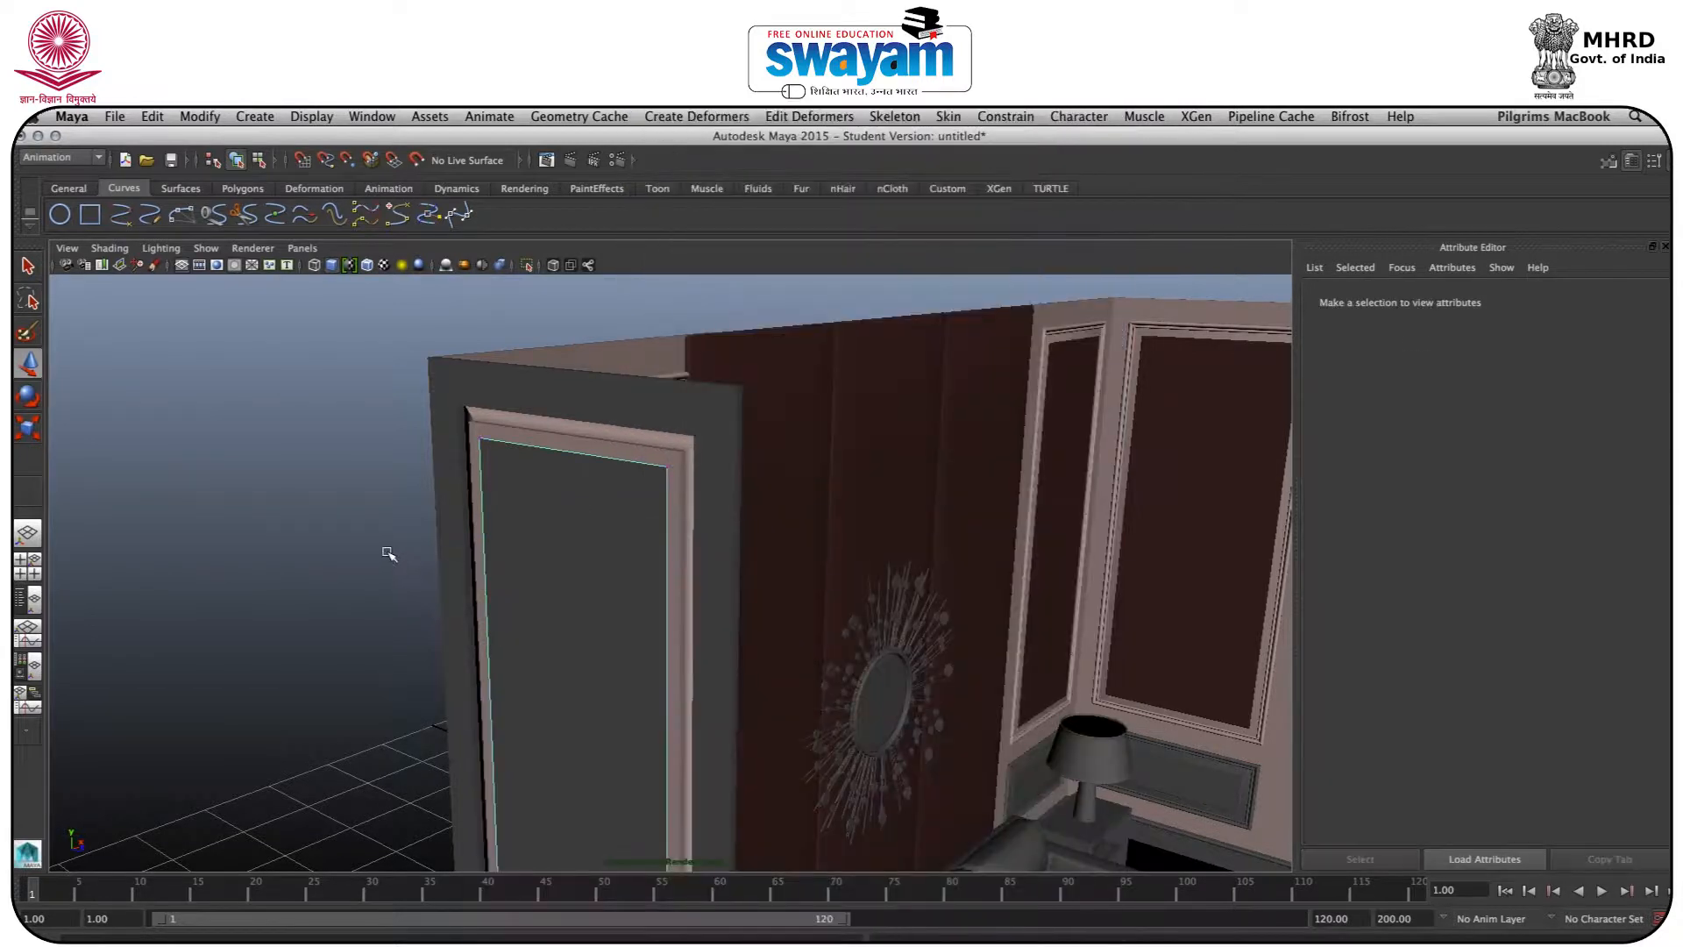
{"action": "scroll", "coordinate": [650, 460], "scroll_direction": "up", "scroll_amount": 4}
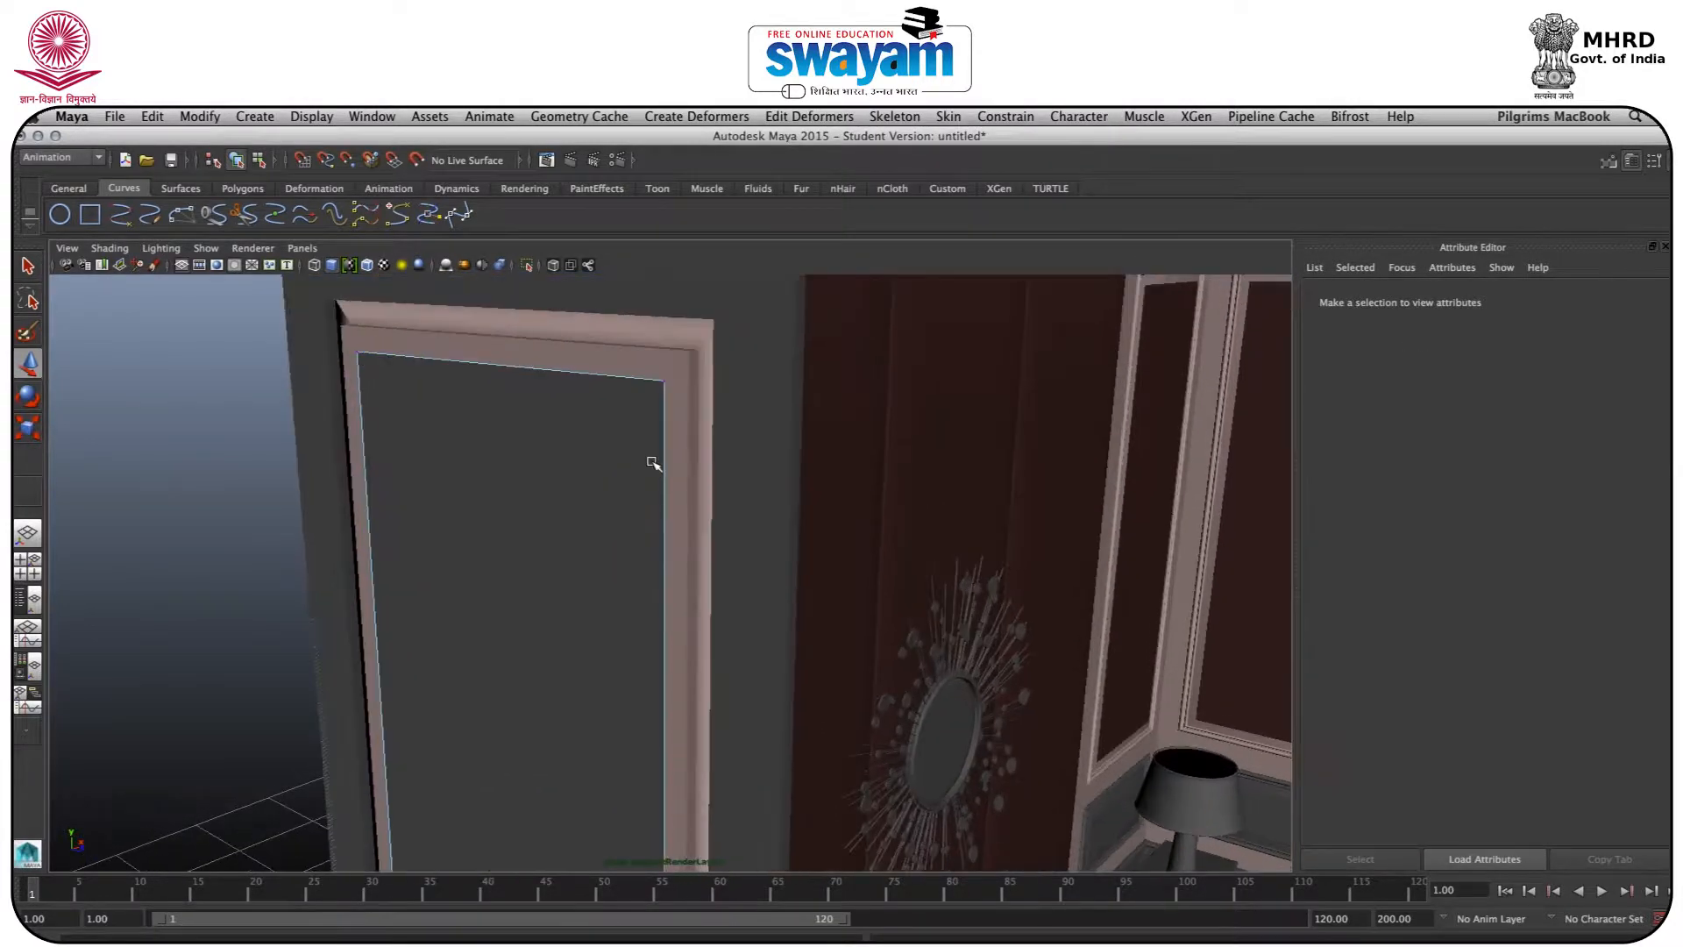
{"action": "right_click", "coordinate": [651, 462]}
{"action": "right_click_drag", "start_coordinate": [651, 462], "coordinate": [737, 444]}
{"action": "scroll", "coordinate": [760, 461], "scroll_direction": "down", "scroll_amount": 10}
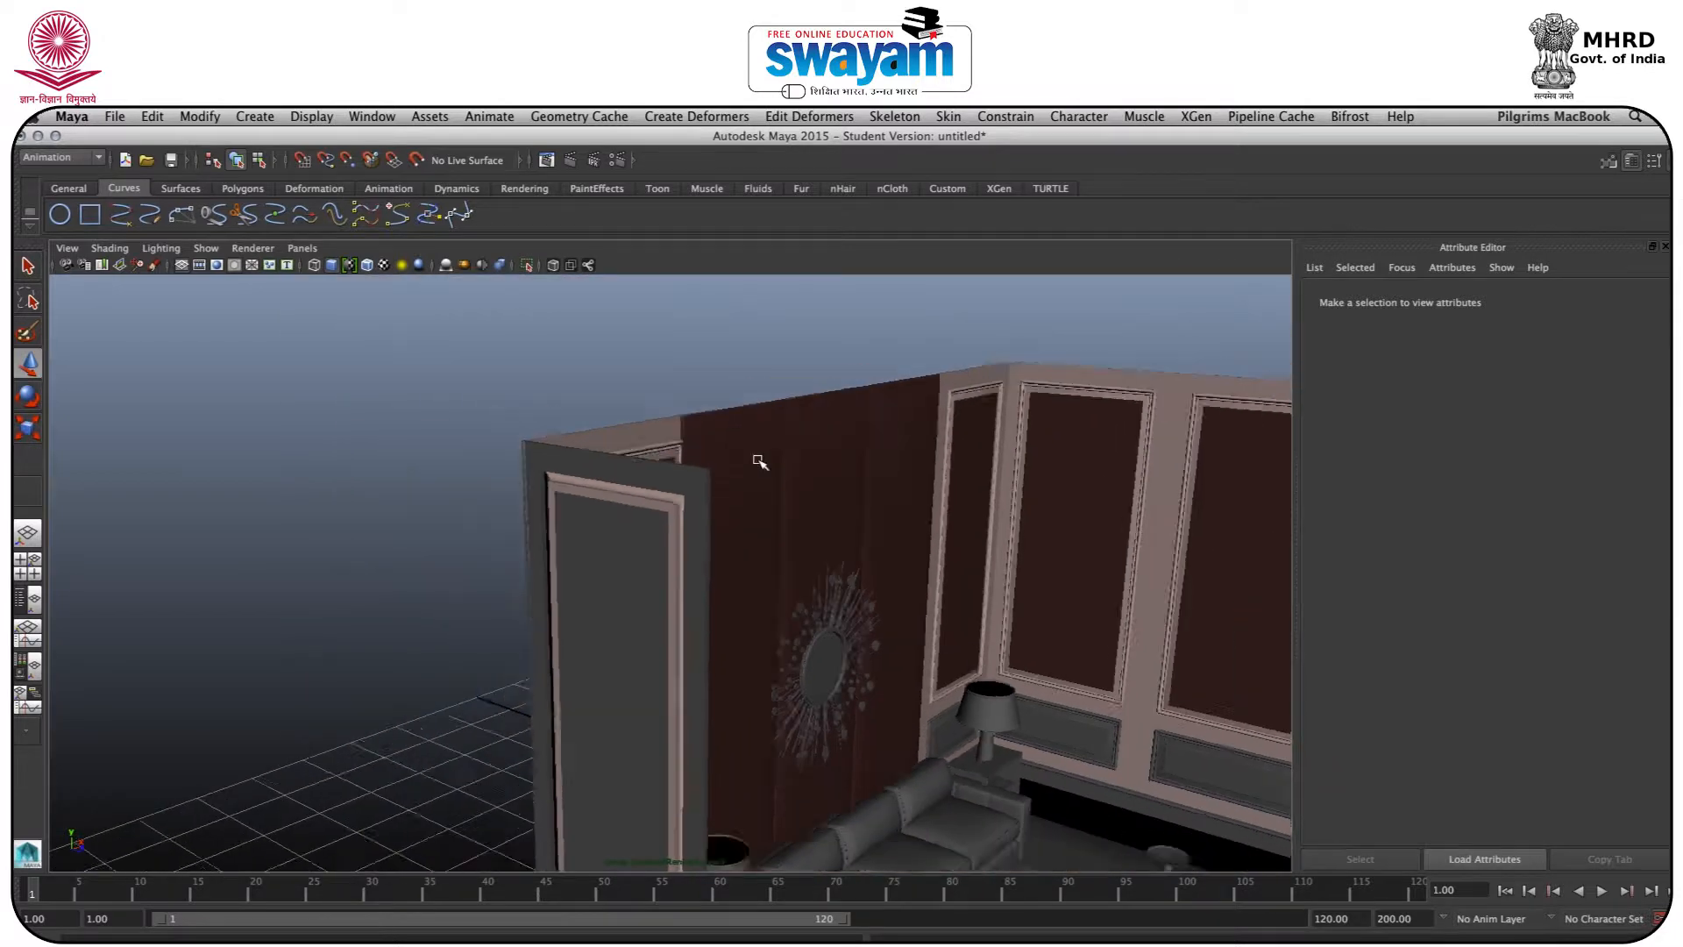
Select all the room's objects together and delete their construction history
{"action": "left_click_drag", "start_coordinate": [516, 459], "coordinate": [877, 668]}
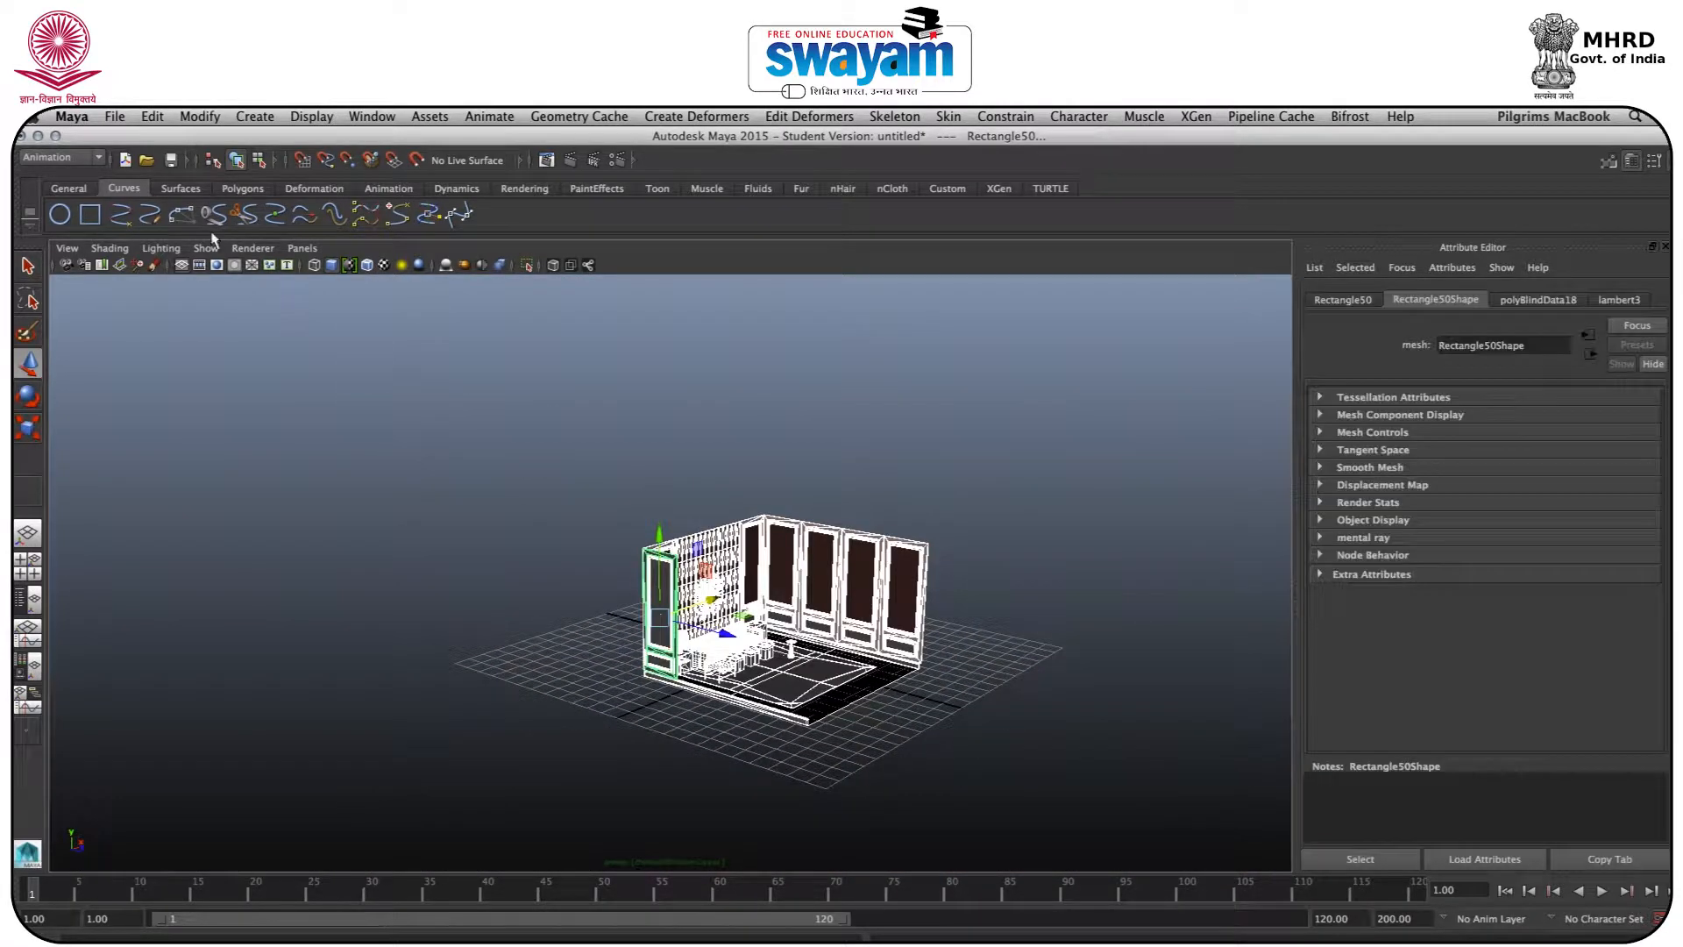
{"action": "left_click", "coordinate": [166, 119]}
{"action": "mouse_move", "coordinate": [193, 116]}
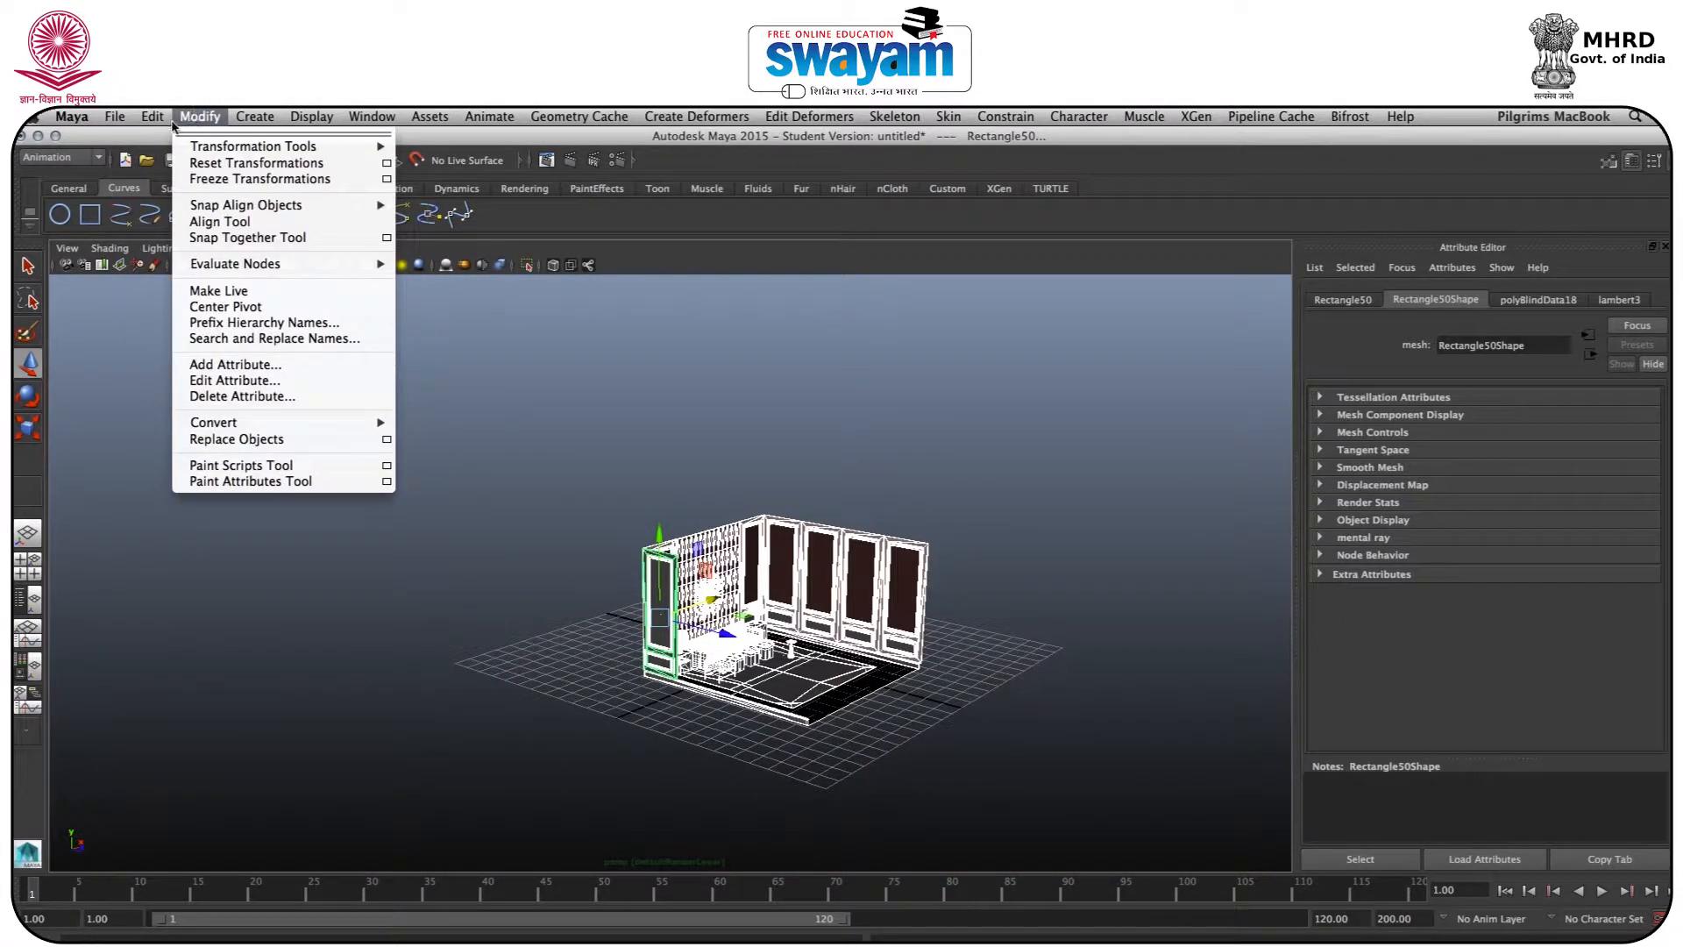
{"action": "mouse_move", "coordinate": [199, 320]}
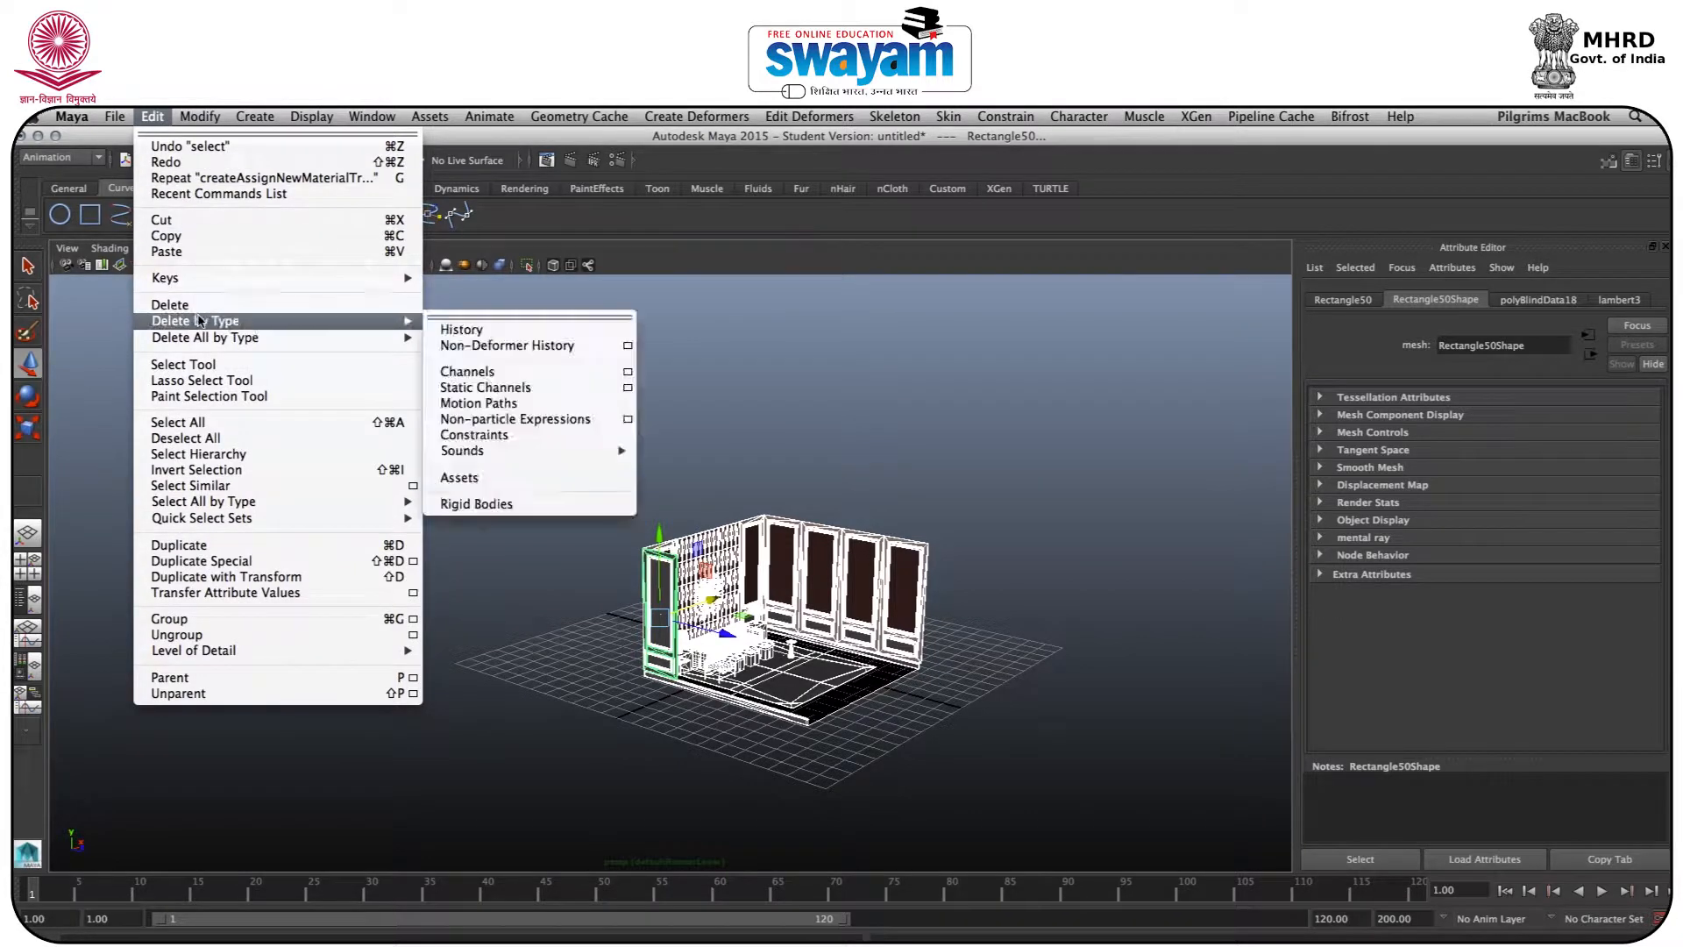
{"action": "left_click", "coordinate": [488, 335]}
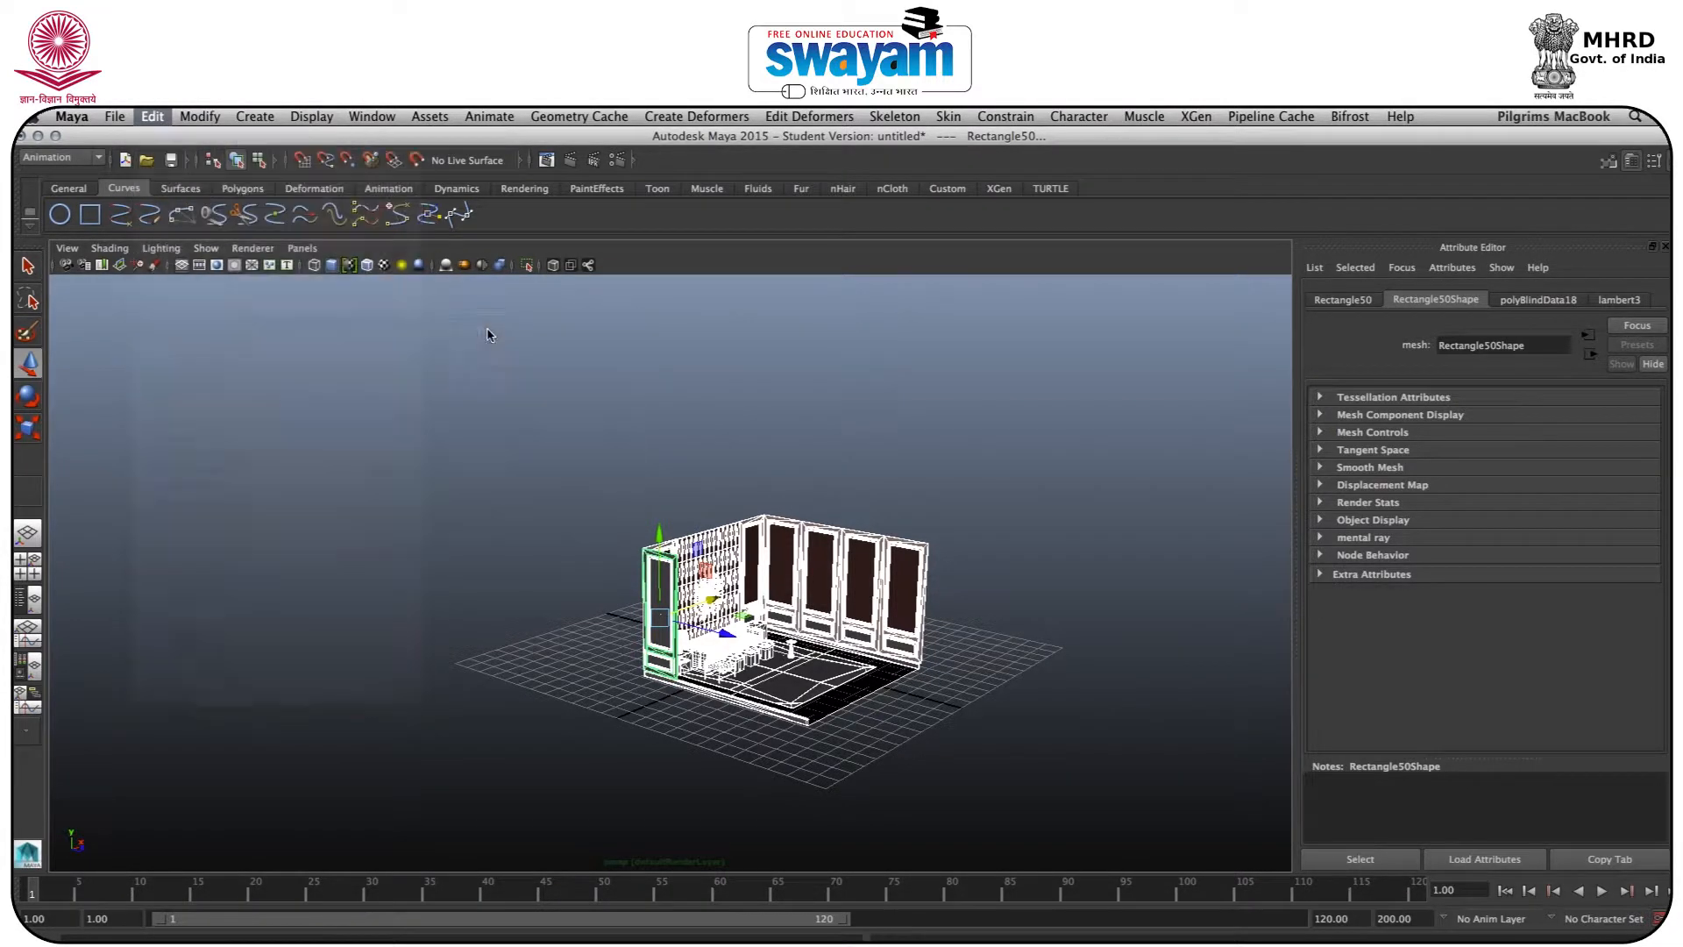
{"action": "left_click", "coordinate": [722, 585]}
{"action": "scroll", "coordinate": [693, 583], "scroll_direction": "down", "scroll_amount": 3}
{"action": "scroll", "coordinate": [667, 581], "scroll_direction": "up", "scroll_amount": 8}
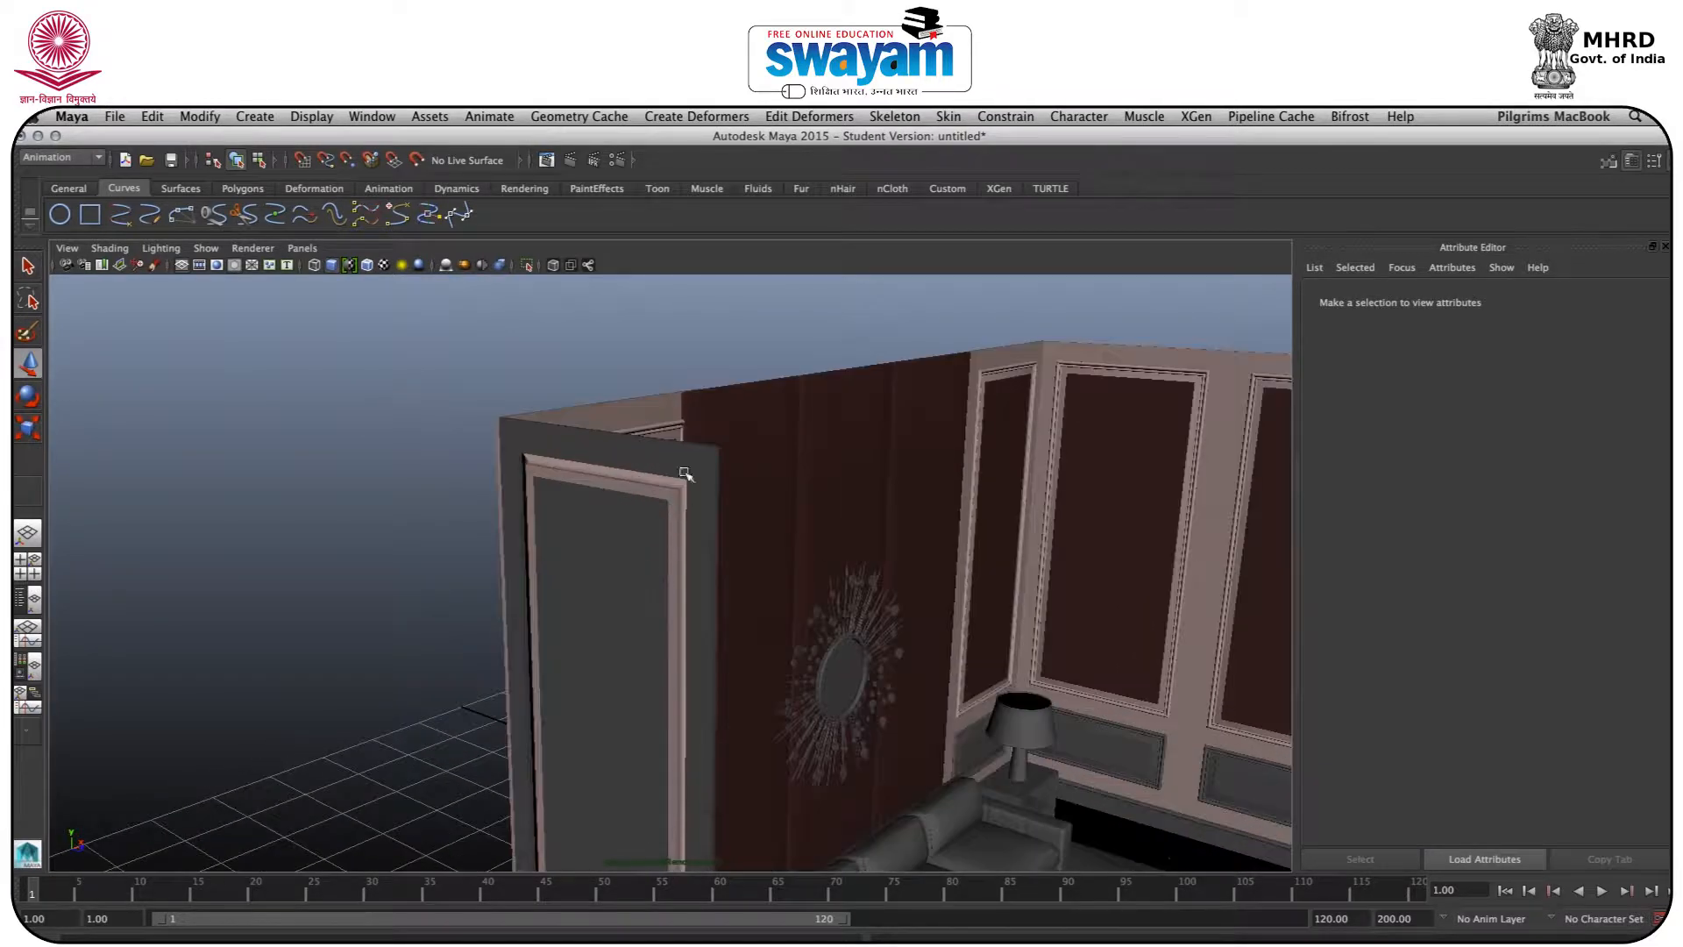
{"action": "left_click", "coordinate": [686, 474]}
{"action": "left_click_drag", "start_coordinate": [692, 478], "coordinate": [491, 489], "text": "alt"}
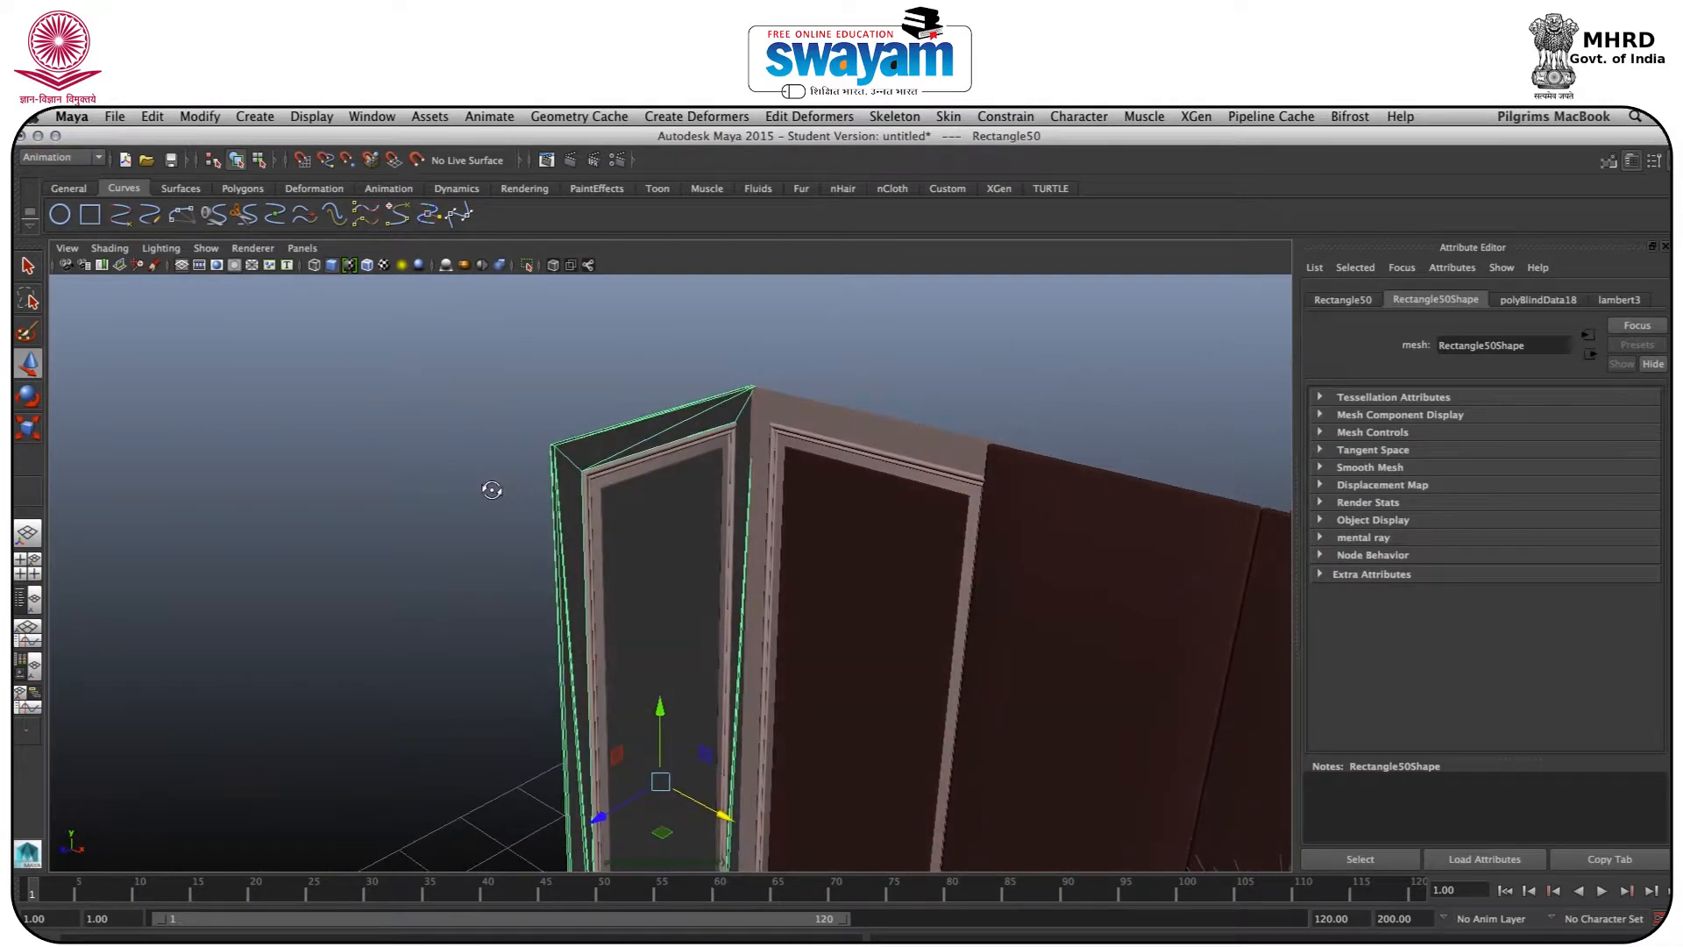
{"action": "right_click_drag", "start_coordinate": [555, 471], "coordinate": [561, 861]}
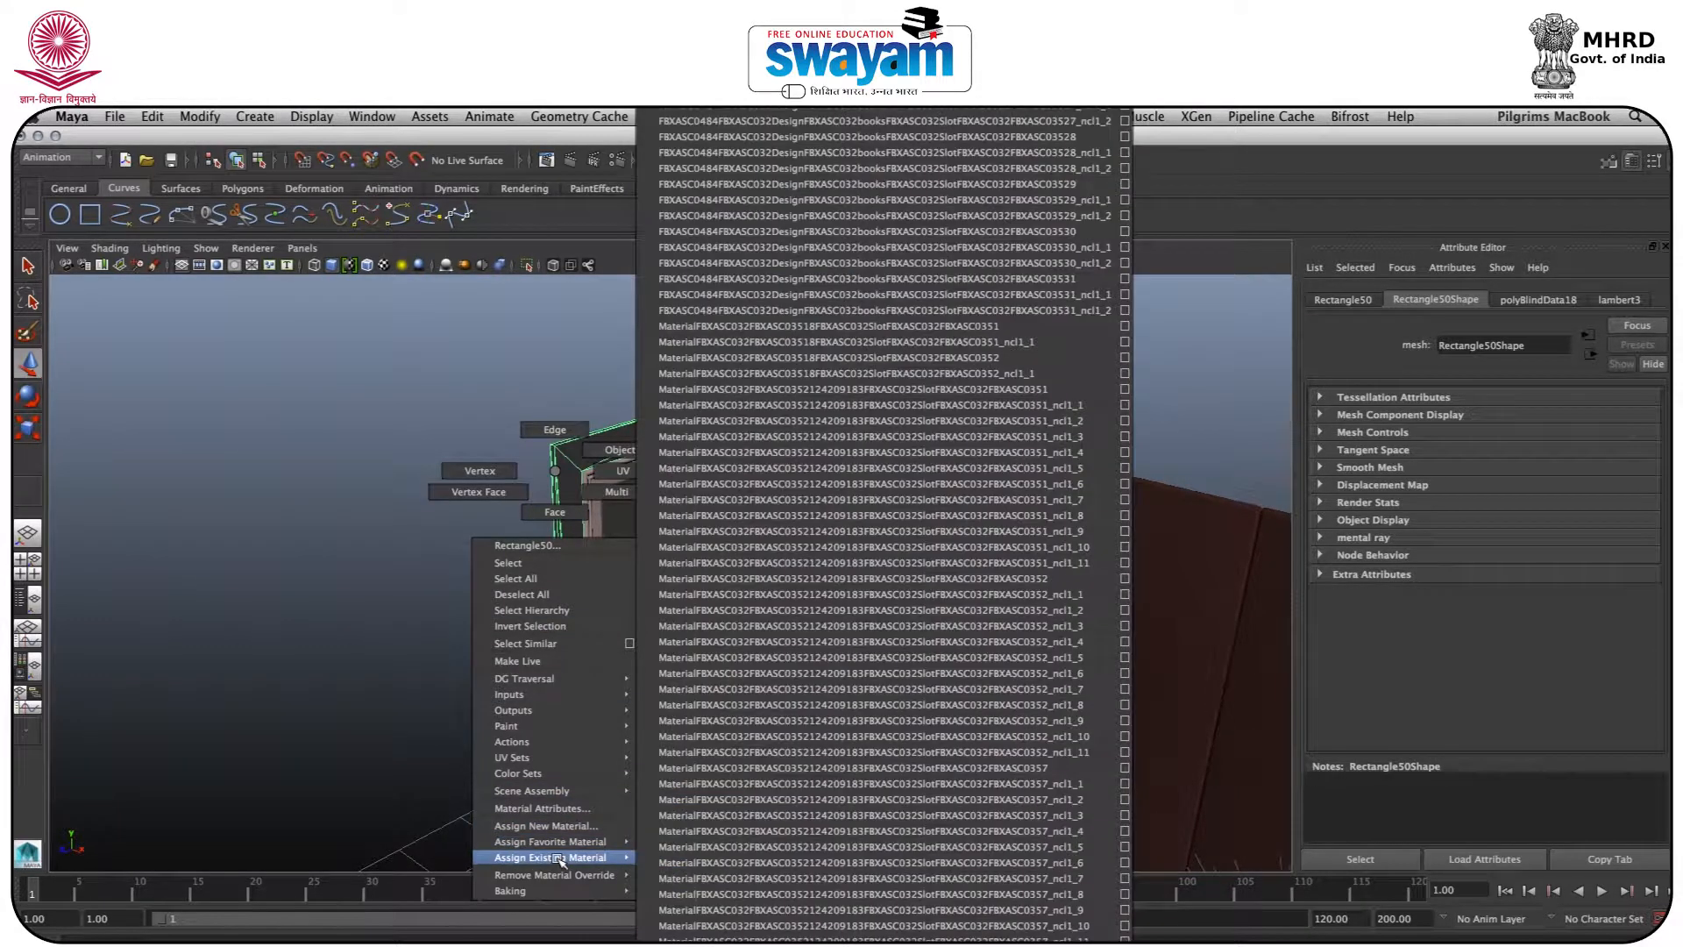
{"action": "right_click_drag", "start_coordinate": [883, 814], "coordinate": [412, 587]}
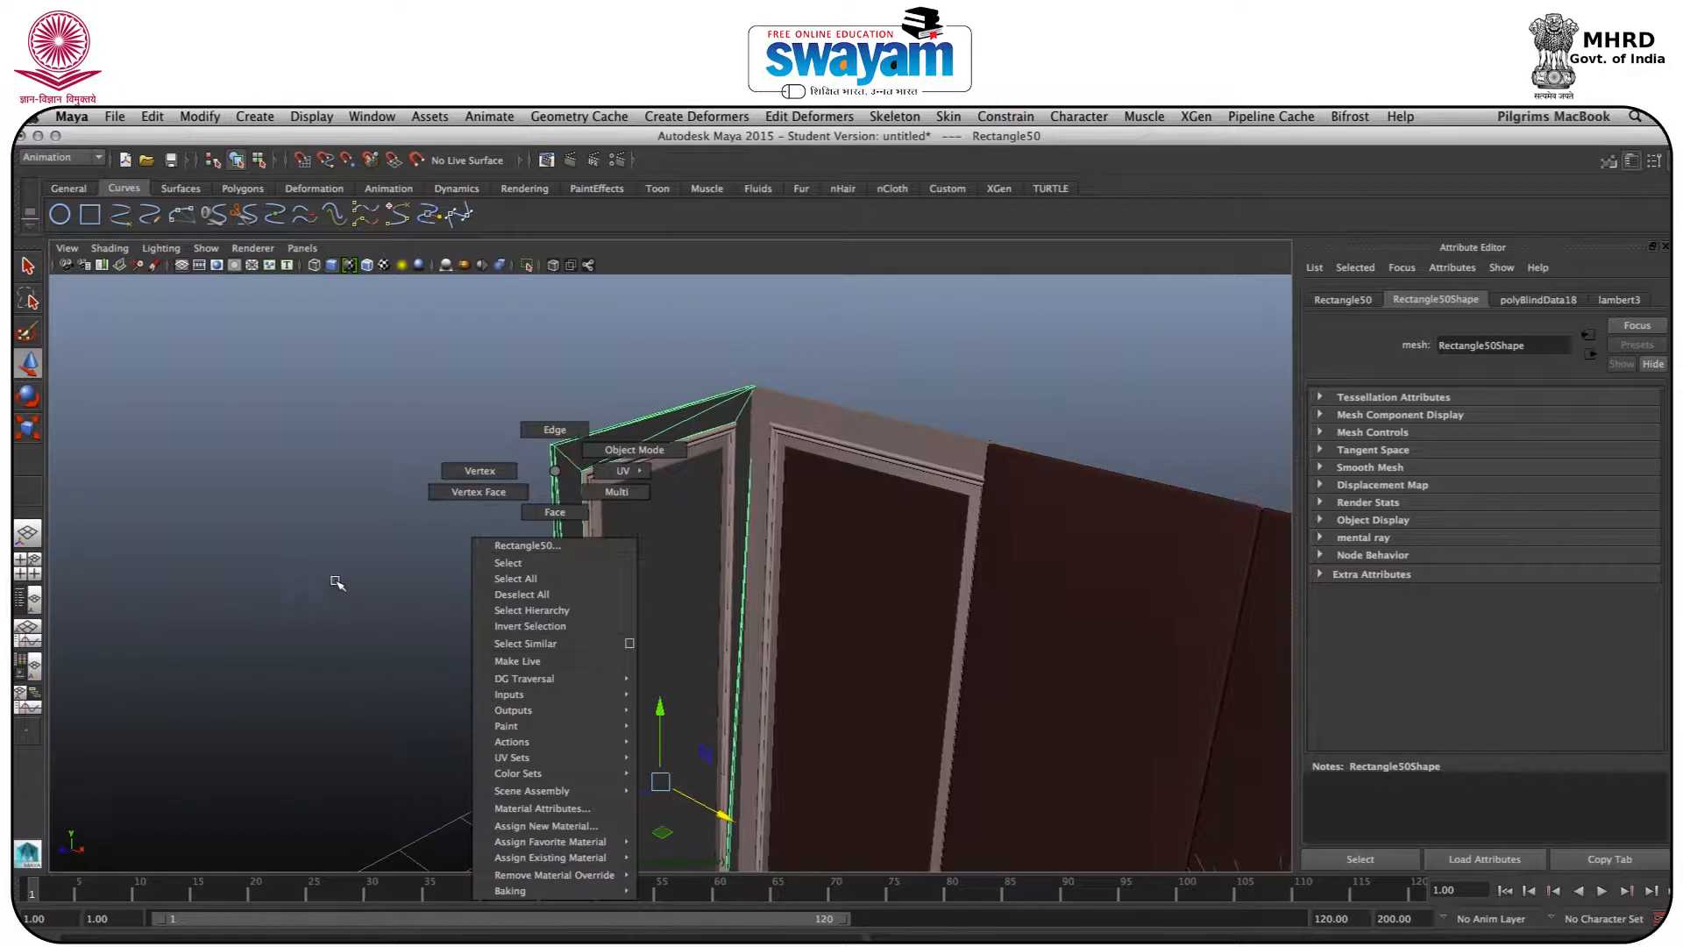
{"action": "right_click_drag", "start_coordinate": [552, 474], "coordinate": [530, 482]}
{"action": "left_click", "coordinate": [526, 419]}
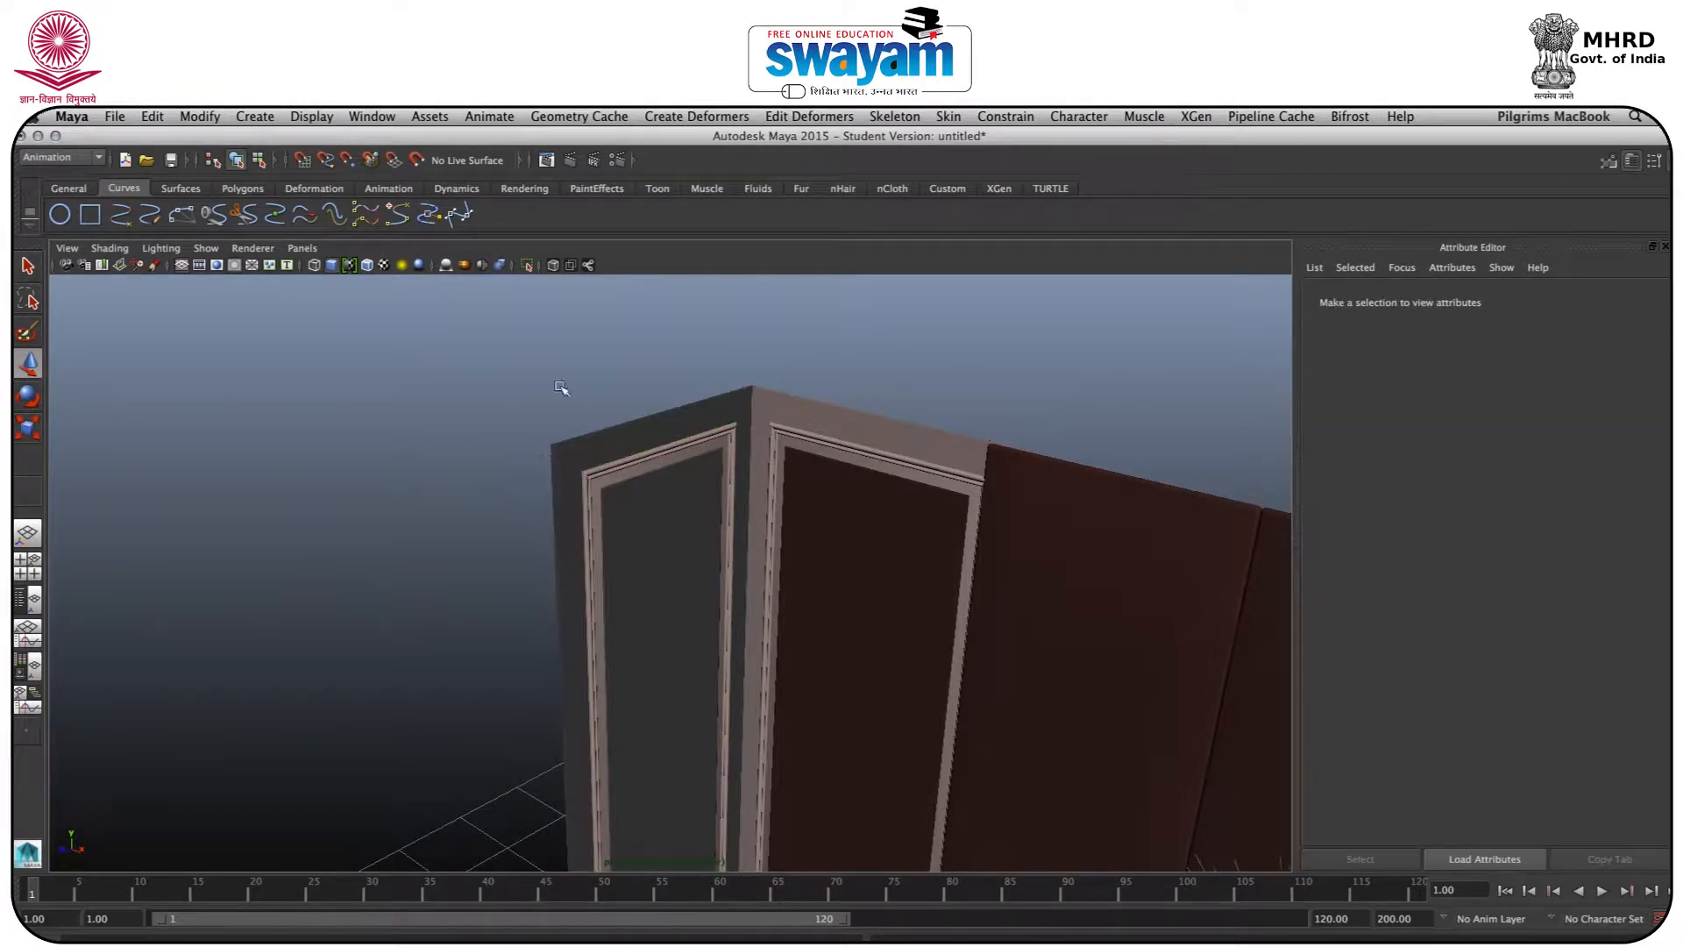
Delete the remaining frame, trim and inset panel of the short left wall section
{"action": "left_click", "coordinate": [599, 580]}
{"action": "key", "text": "Delete"}
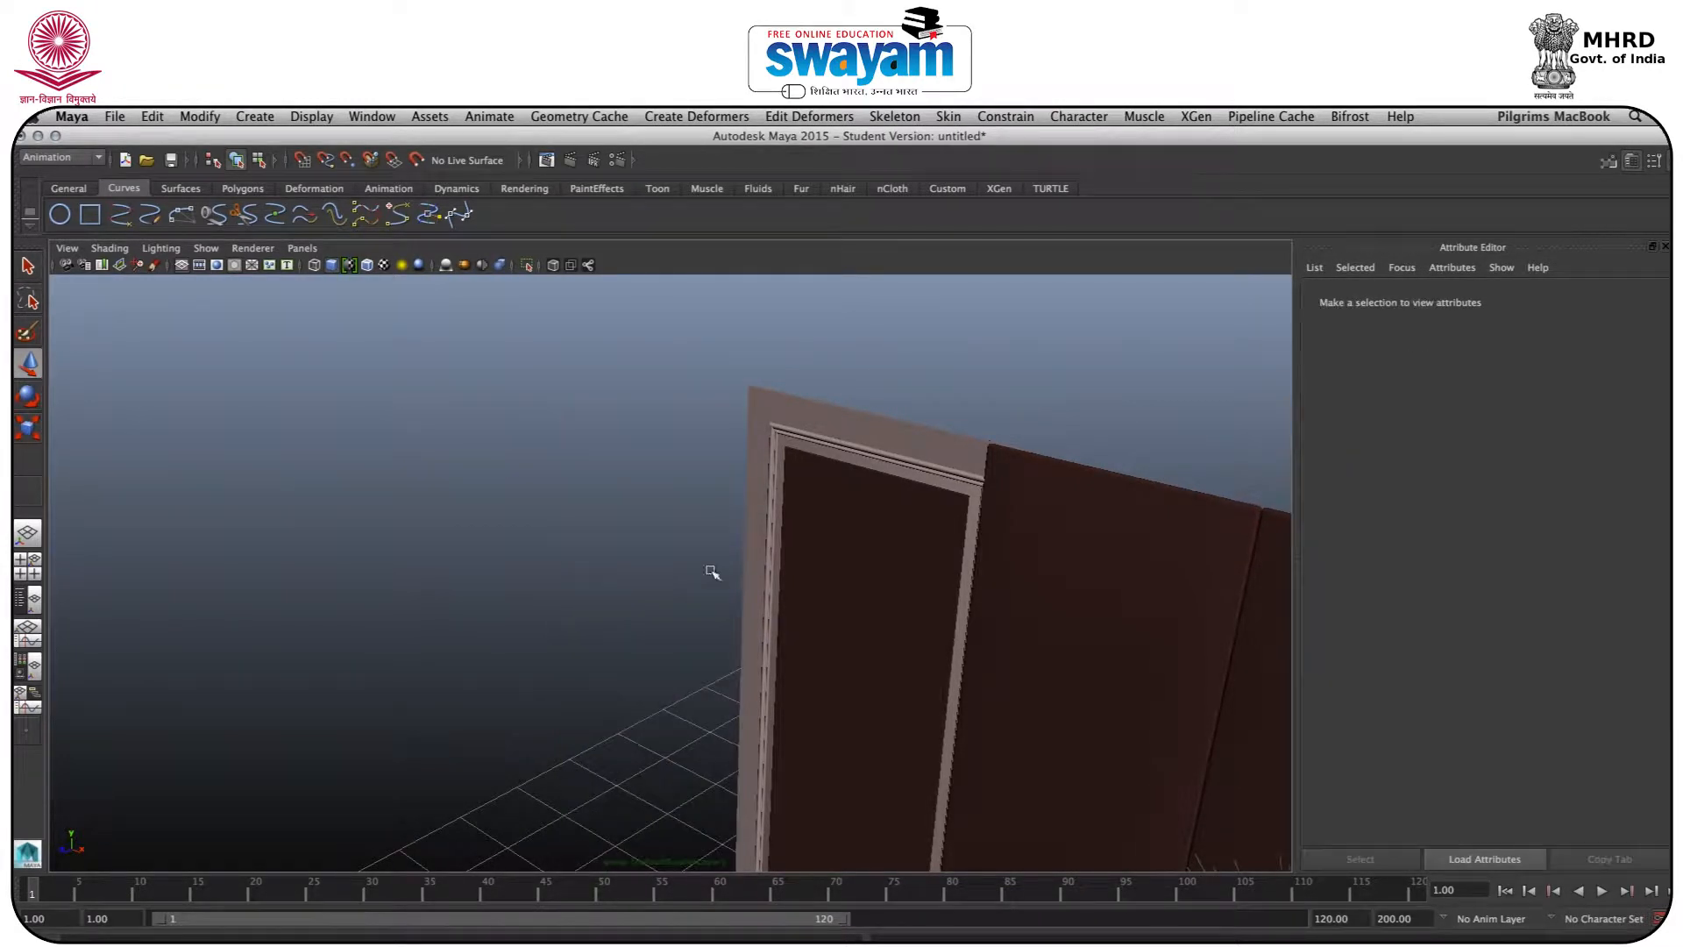
{"action": "scroll", "coordinate": [775, 543], "scroll_direction": "down", "scroll_amount": 10}
{"action": "left_click_drag", "start_coordinate": [797, 601], "coordinate": [975, 571], "text": "alt"}
{"action": "scroll", "coordinate": [873, 522], "scroll_direction": "up", "scroll_amount": 6}
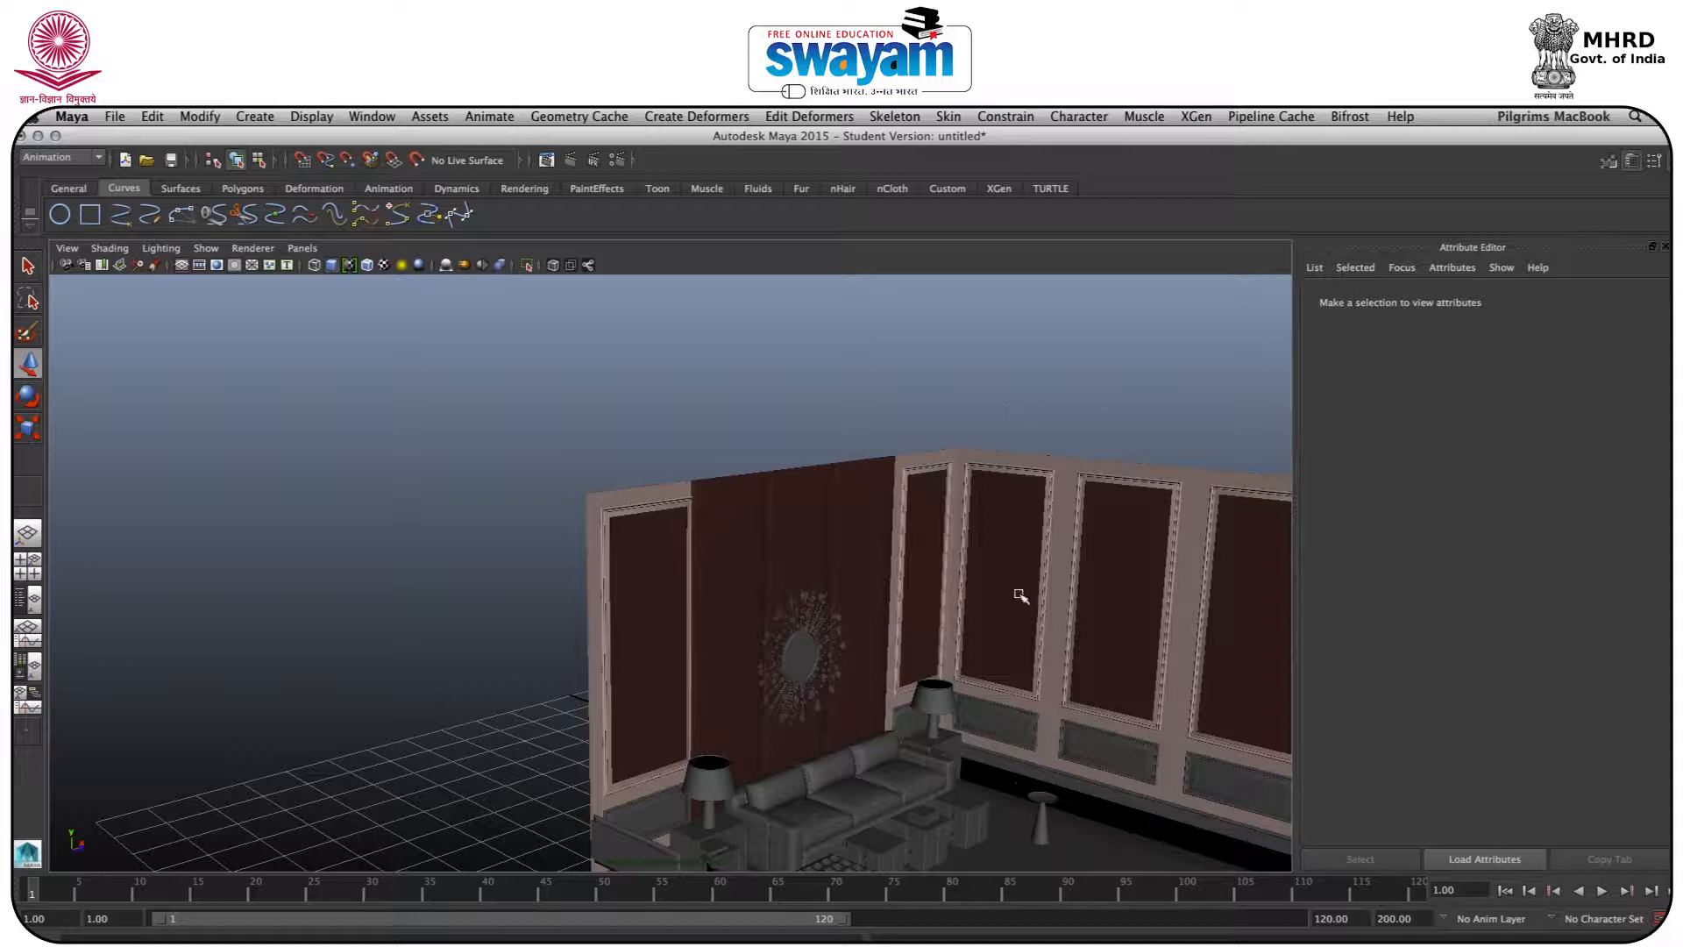
Select the inset panel, inner trim and outer moulding of the lower wainscot panel at the long wall's open end
{"action": "left_click_drag", "start_coordinate": [1021, 596], "coordinate": [613, 519], "text": "alt"}
{"action": "scroll", "coordinate": [798, 673], "scroll_direction": "down", "scroll_amount": 5}
{"action": "scroll", "coordinate": [835, 676], "scroll_direction": "up", "scroll_amount": 10}
{"action": "middle_click_drag", "start_coordinate": [990, 605], "coordinate": [636, 443], "text": "alt"}
{"action": "left_click", "coordinate": [903, 743]}
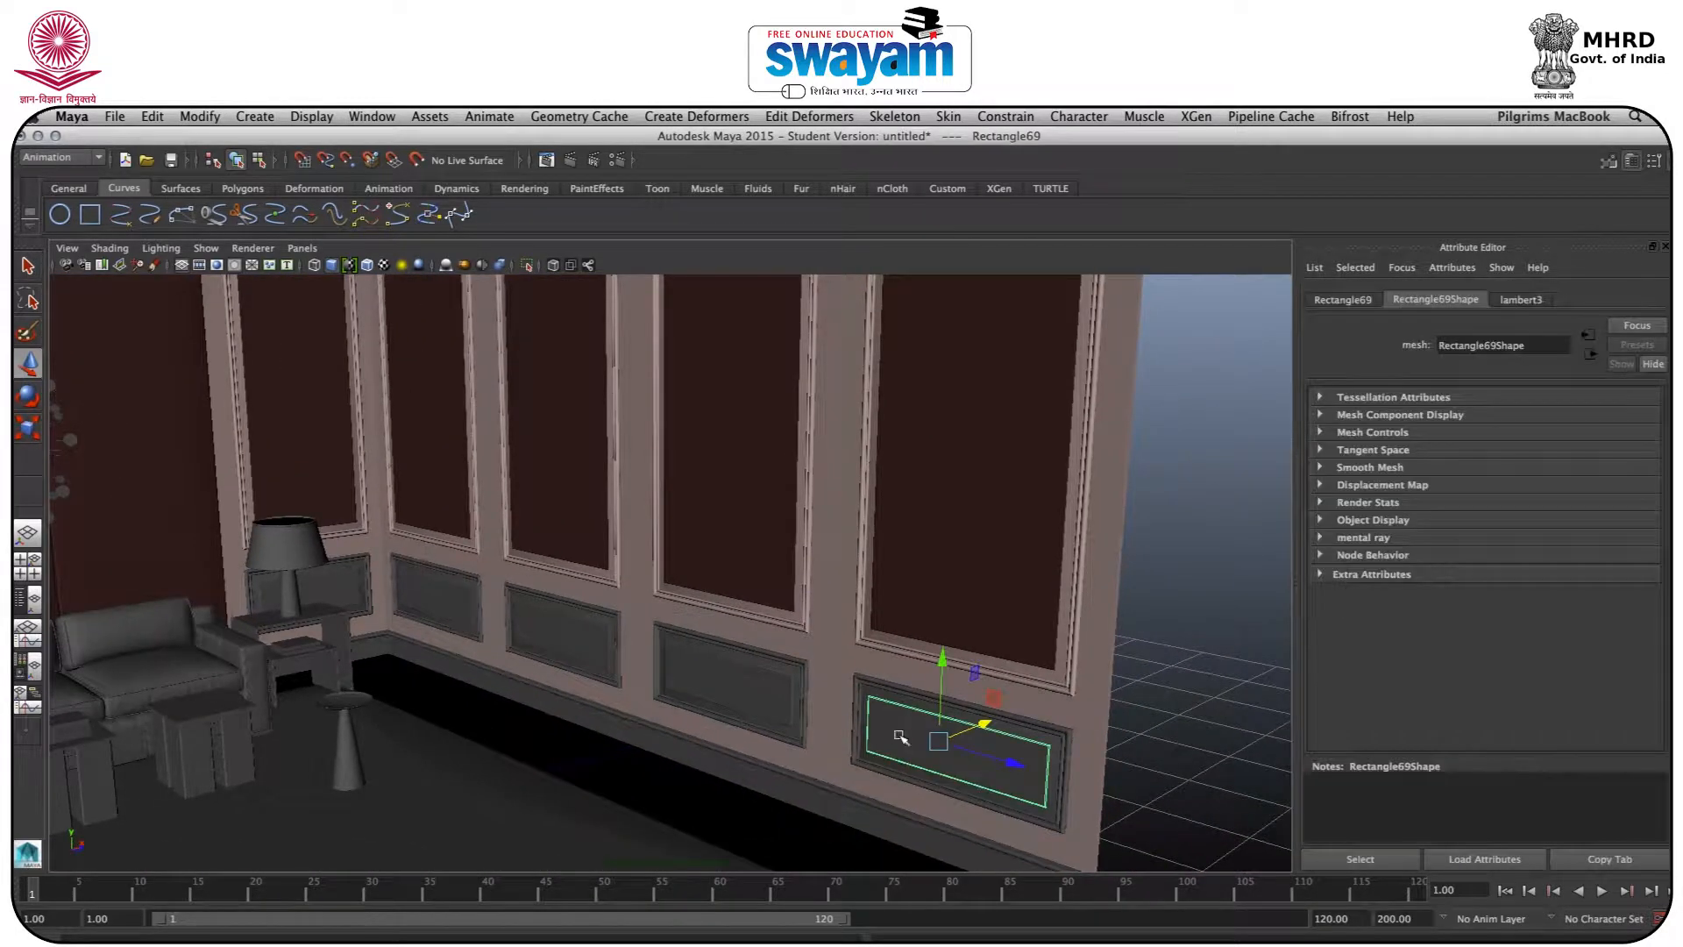
{"action": "left_click", "coordinate": [874, 698]}
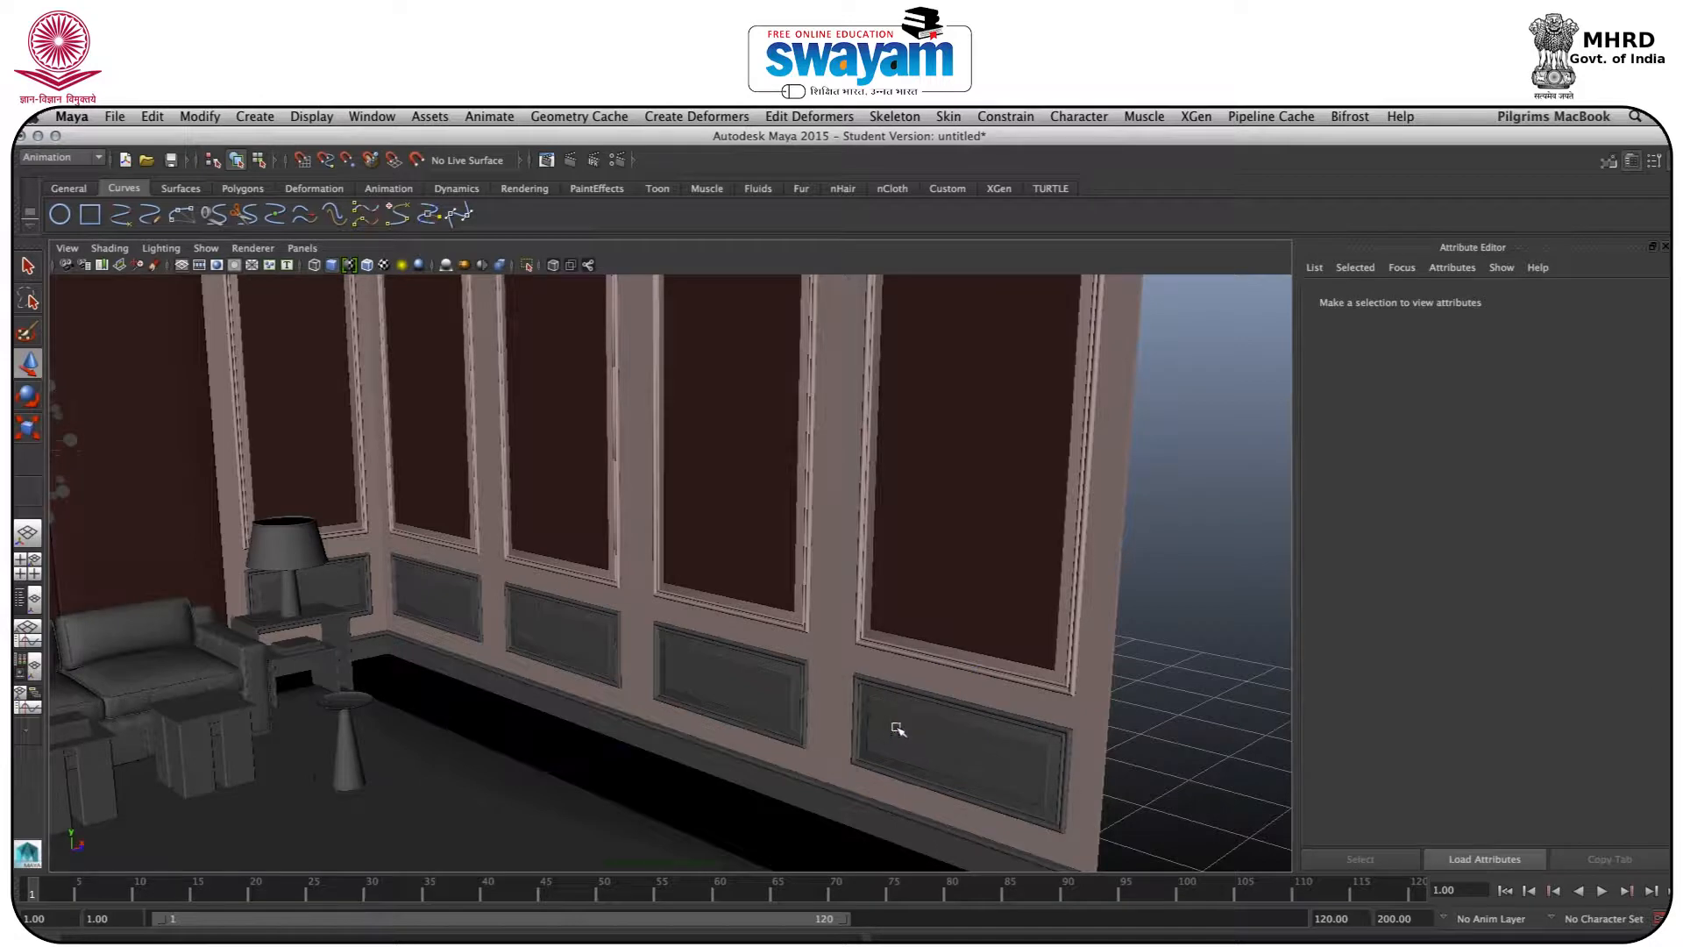
{"action": "scroll", "coordinate": [918, 729], "scroll_direction": "up", "scroll_amount": 4}
{"action": "middle_click_drag", "start_coordinate": [1027, 685], "coordinate": [741, 504], "text": "alt"}
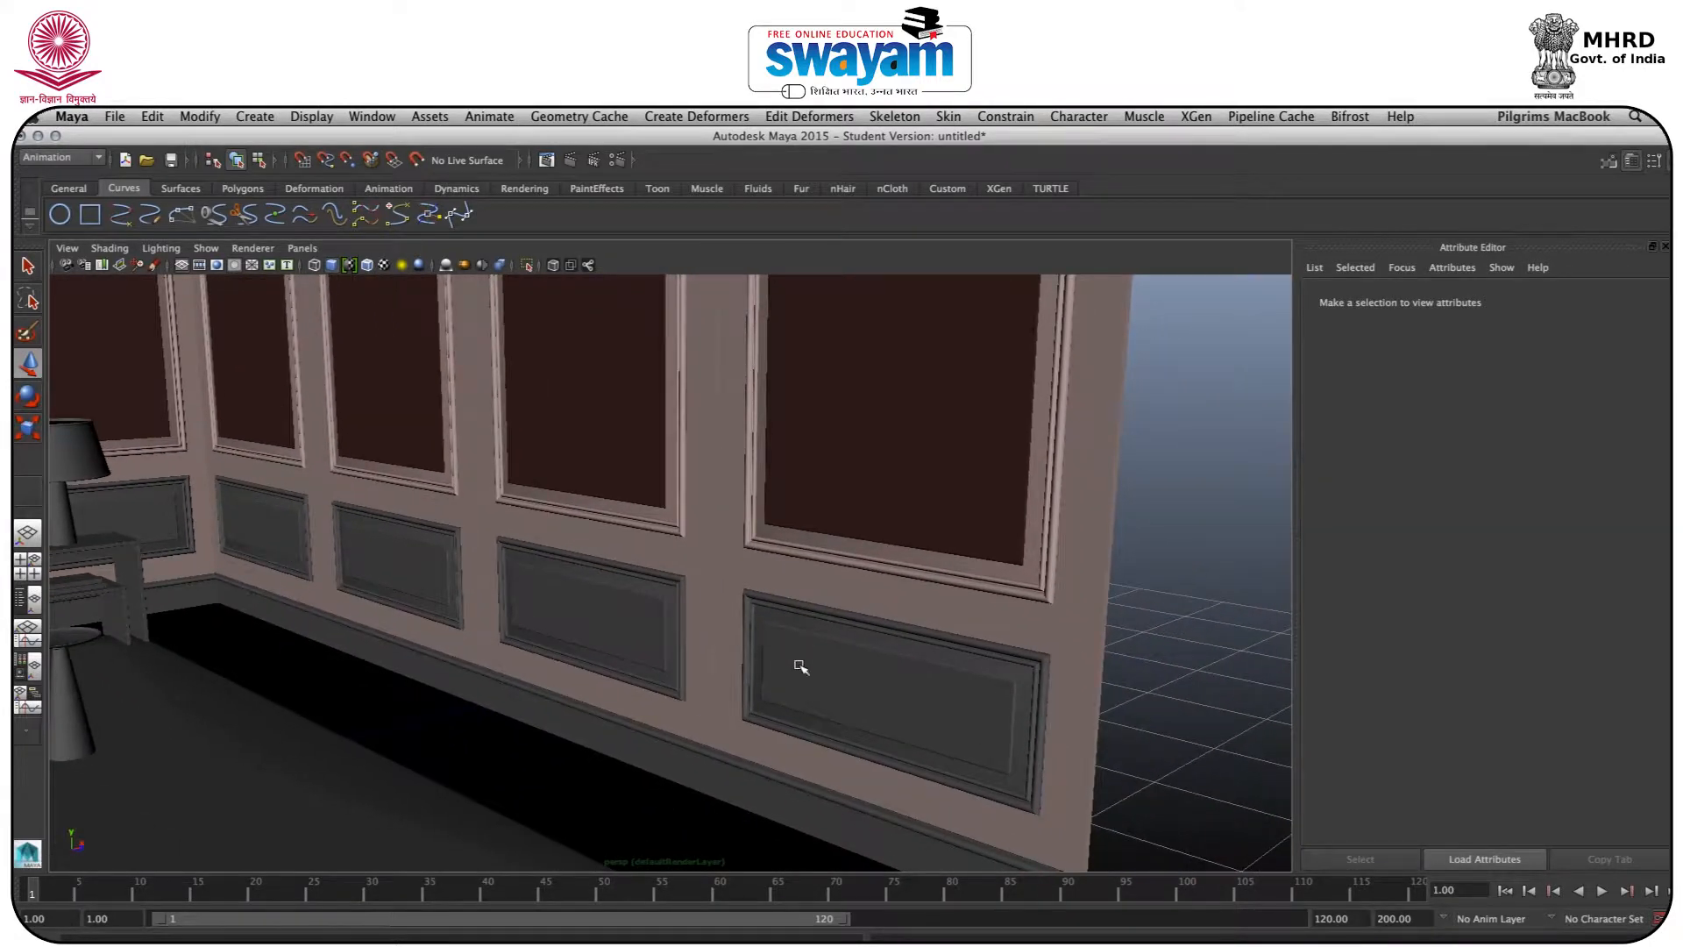
{"action": "left_click", "coordinate": [802, 669]}
{"action": "left_click", "coordinate": [752, 604]}
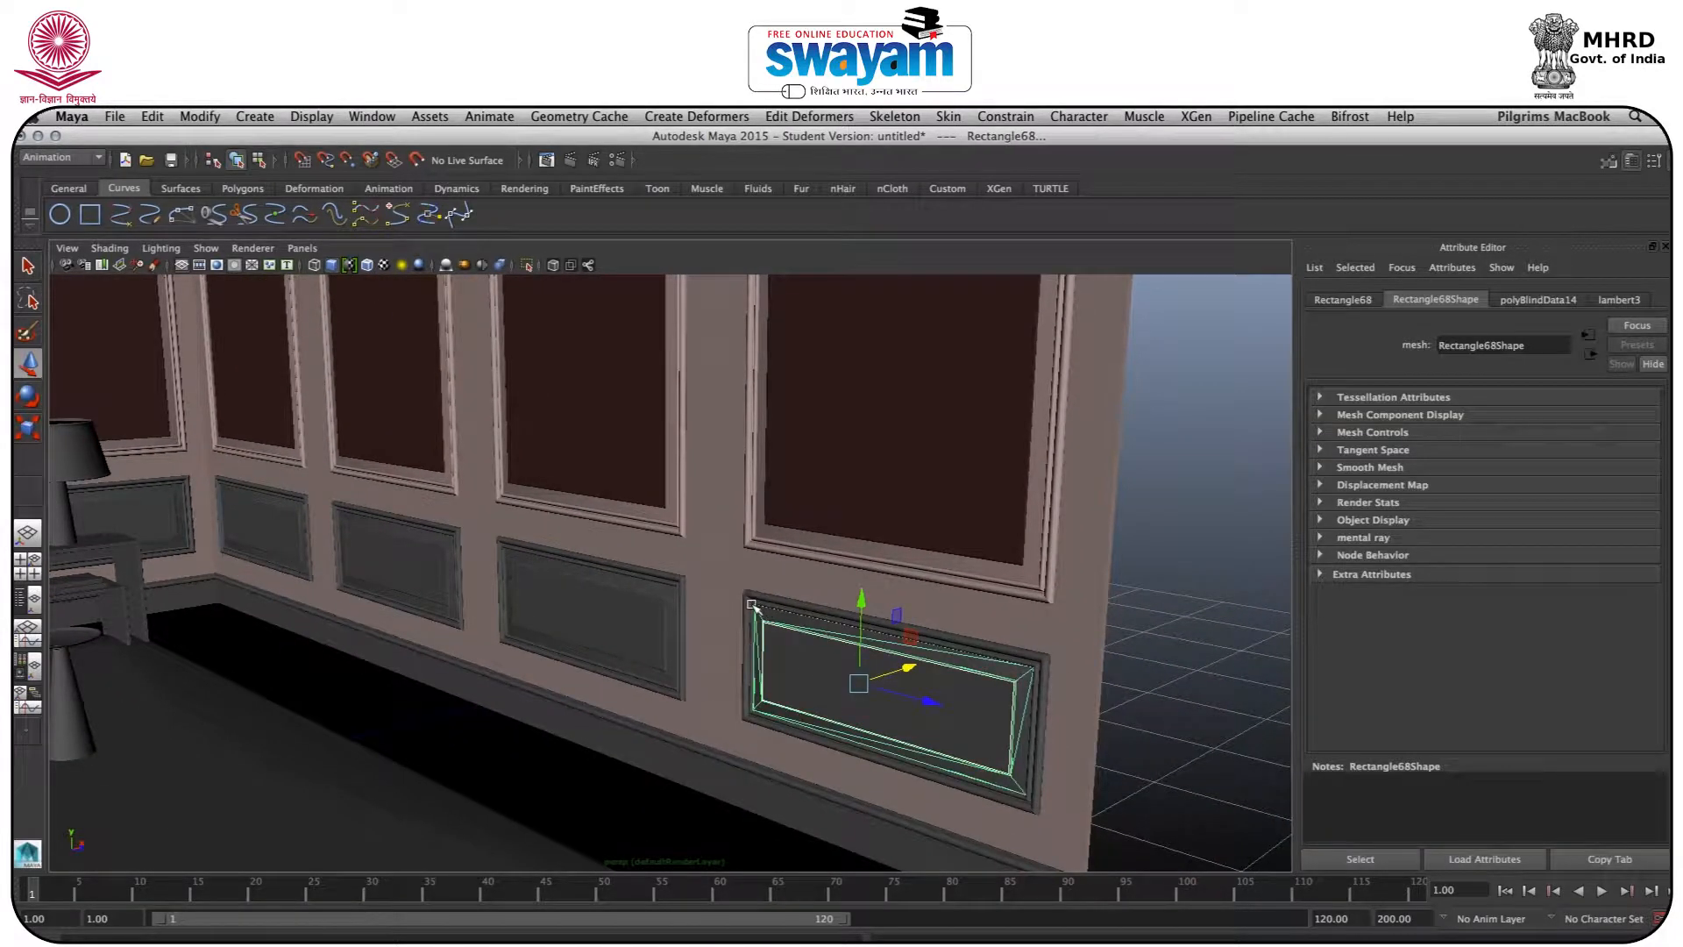
{"action": "left_click", "coordinate": [750, 602]}
Add the insets, trims and outer mouldings of the long wall's other three lower panels to the selection
{"action": "left_click", "coordinate": [585, 587]}
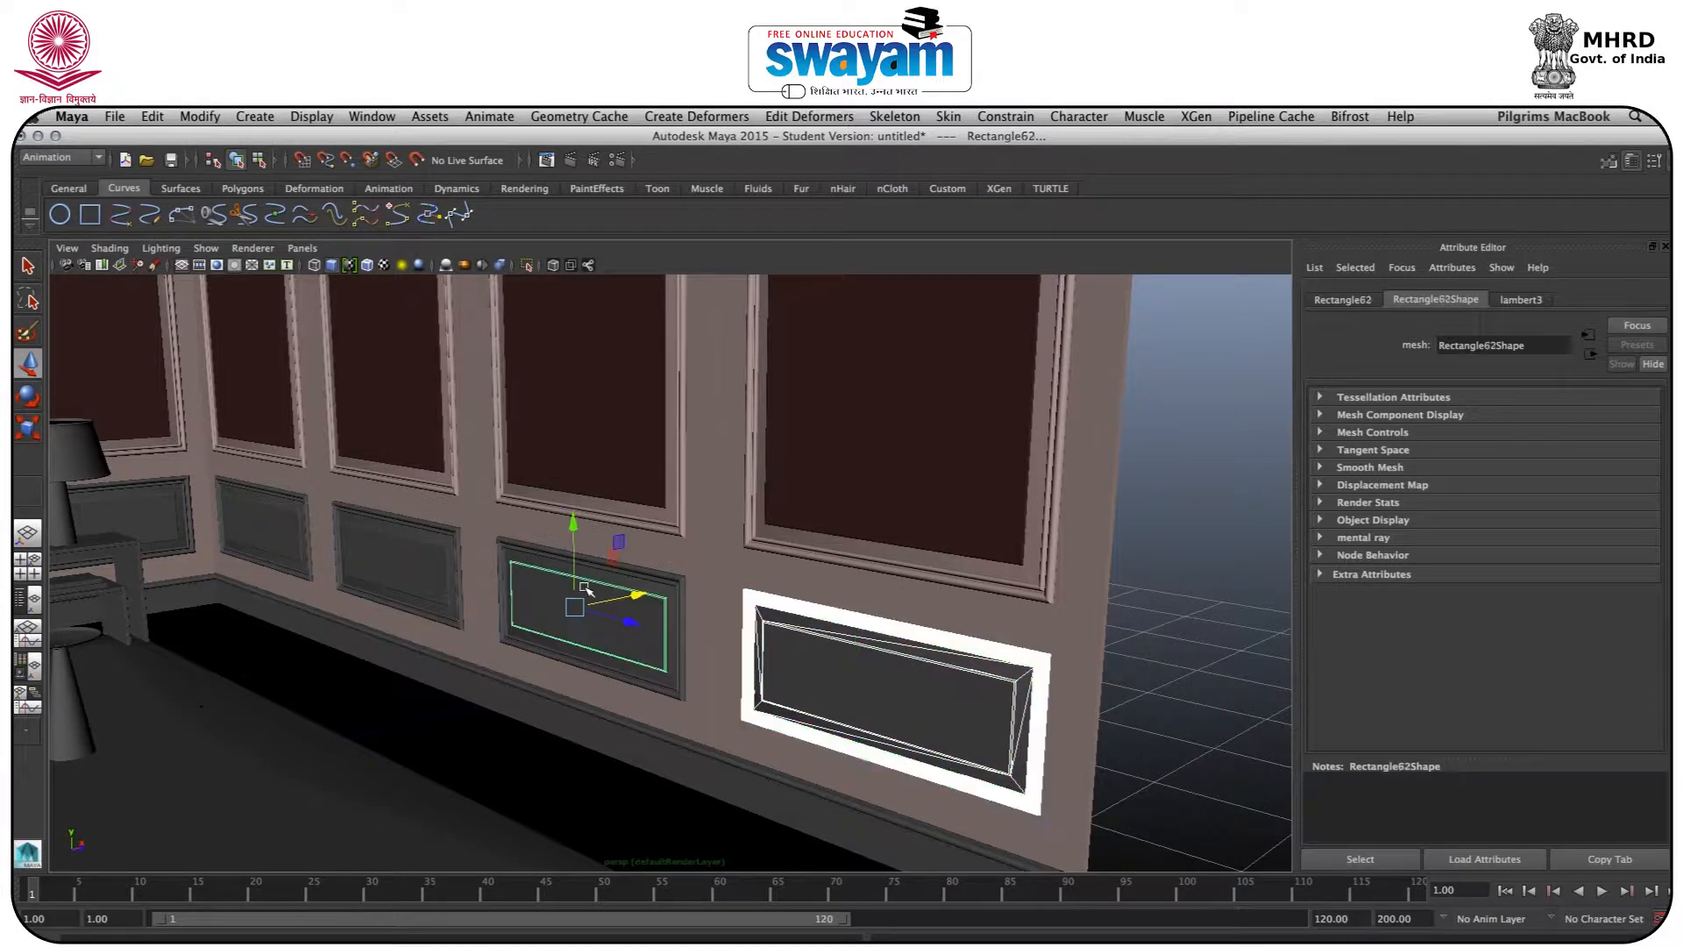
{"action": "left_click", "coordinate": [499, 549]}
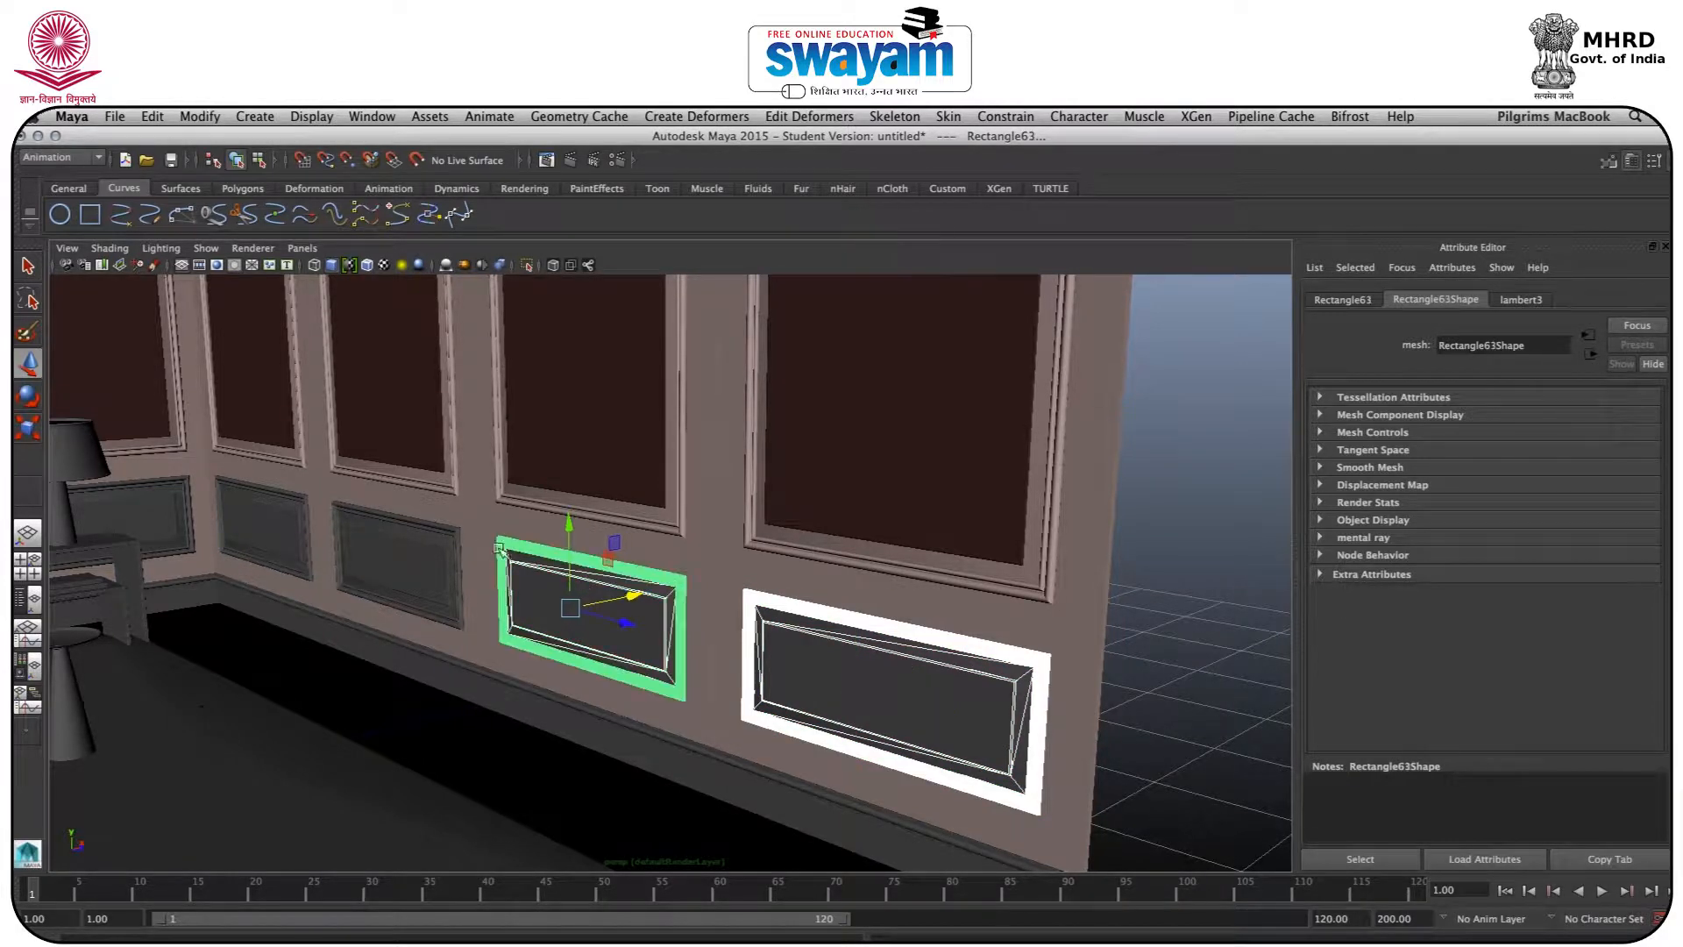
{"action": "left_click", "coordinate": [362, 544]}
{"action": "key", "text": "ctrl+z"}
{"action": "left_click", "coordinate": [367, 523]}
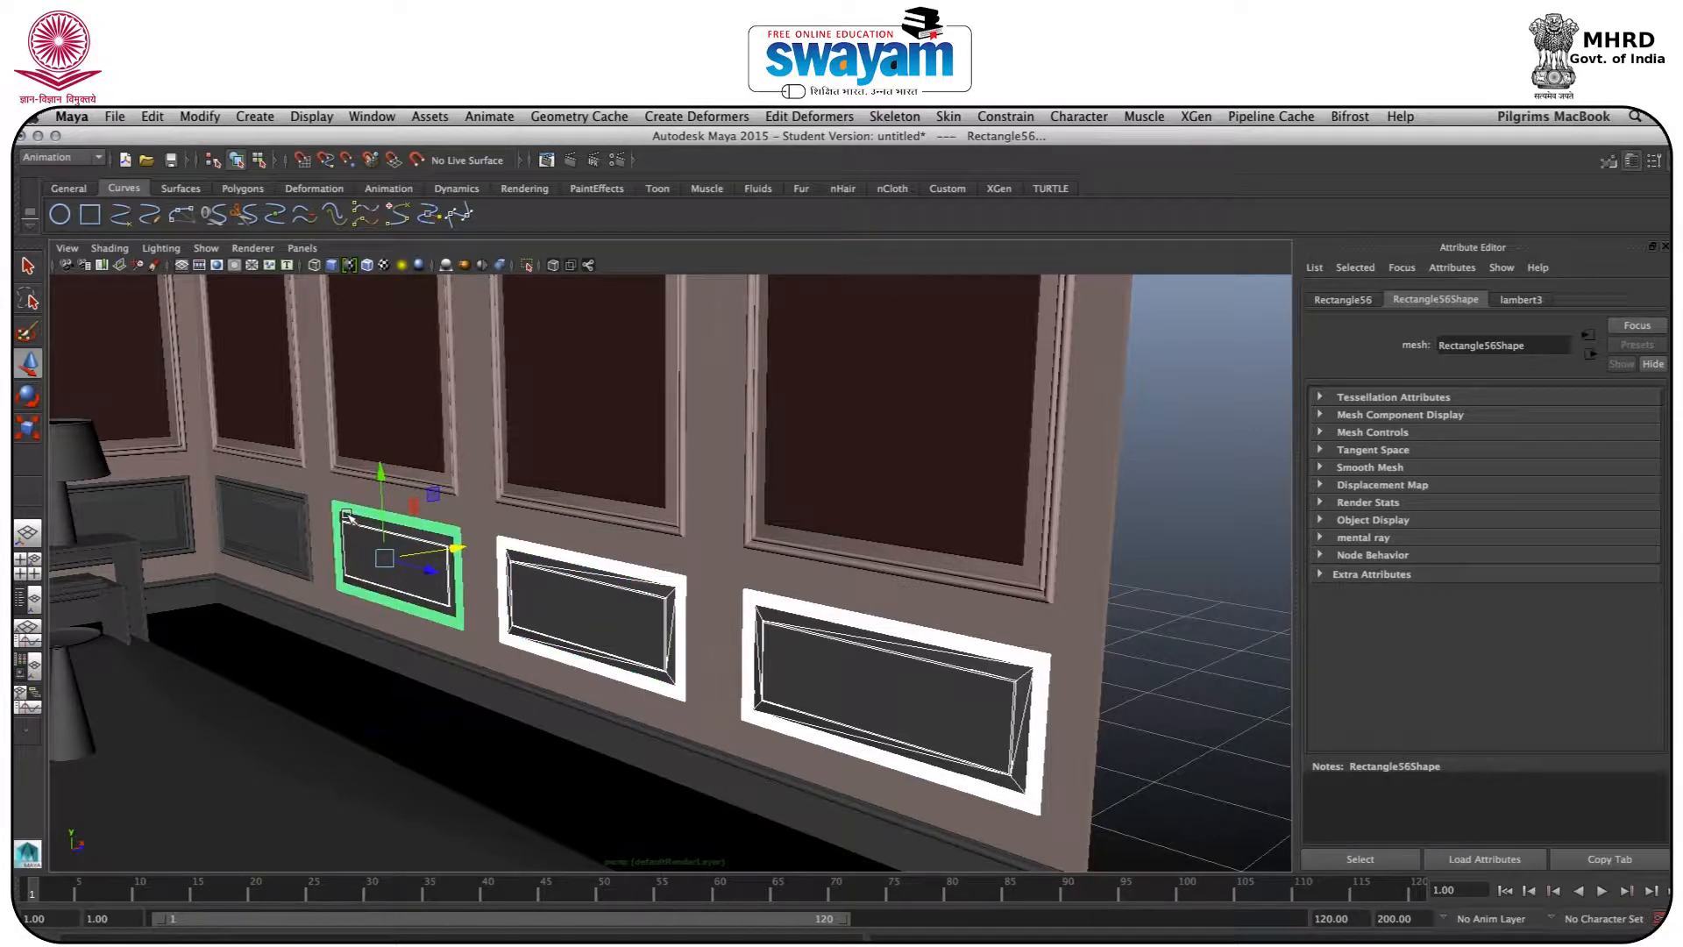
{"action": "left_click", "coordinate": [354, 523]}
{"action": "left_click", "coordinate": [252, 513]}
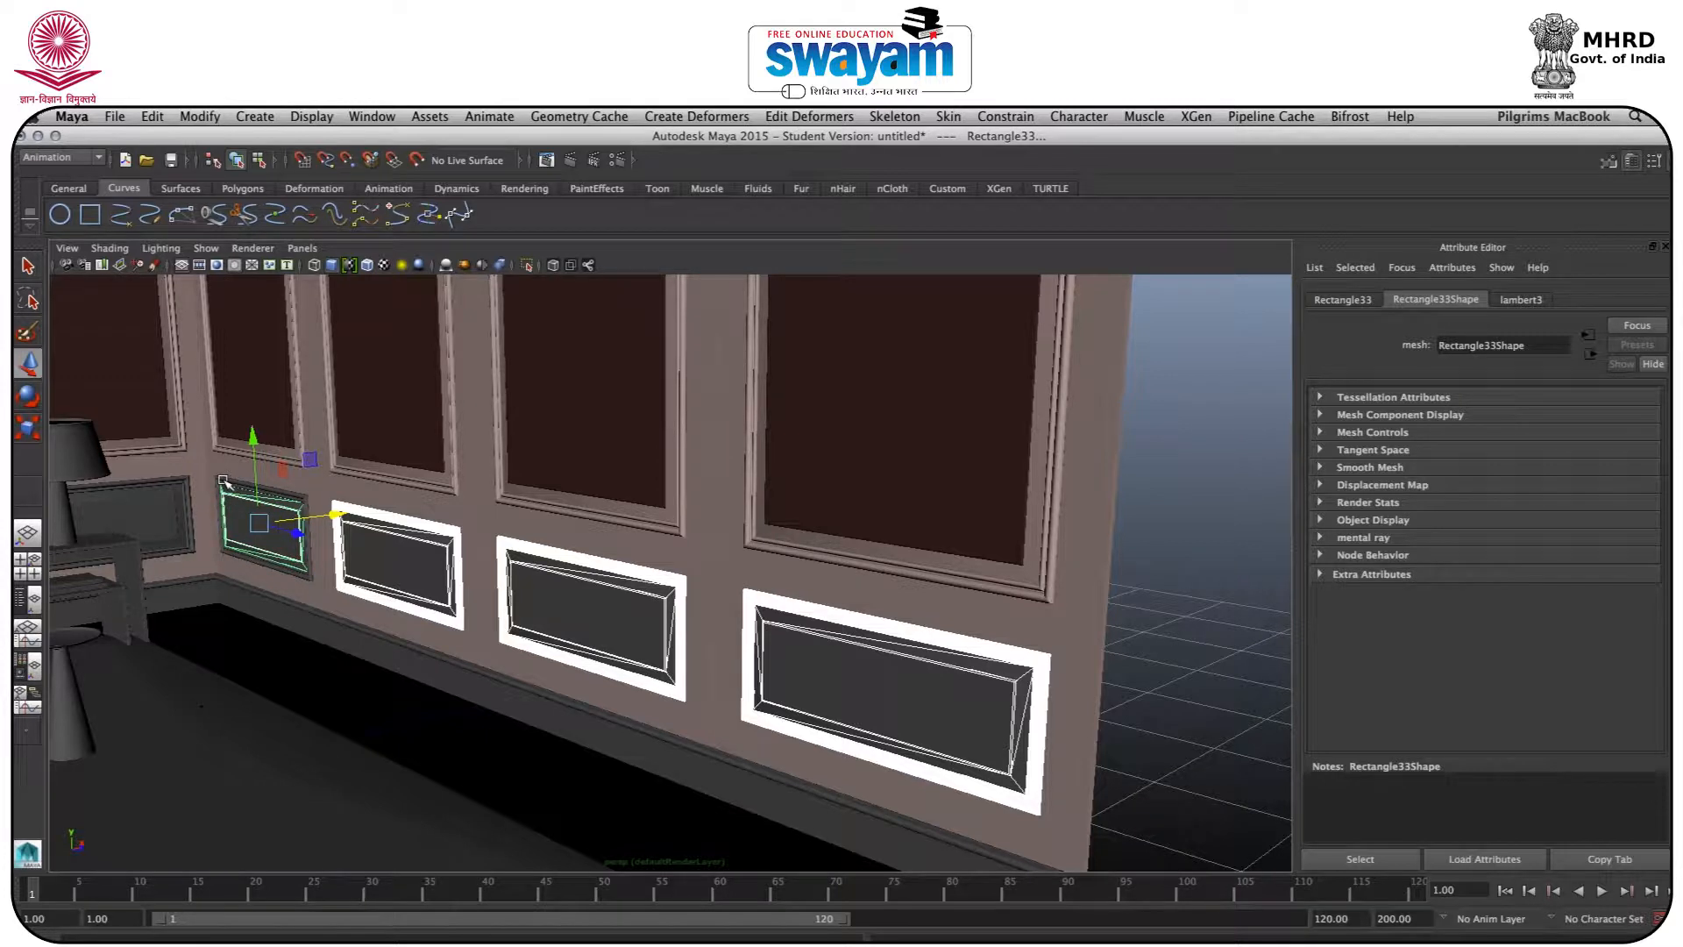
{"action": "left_click", "coordinate": [224, 482]}
Add the inset, trim and moulding of the sofa wall's lower panel behind the corner lamp to the selection
{"action": "left_click_drag", "start_coordinate": [207, 533], "coordinate": [323, 503], "text": "alt"}
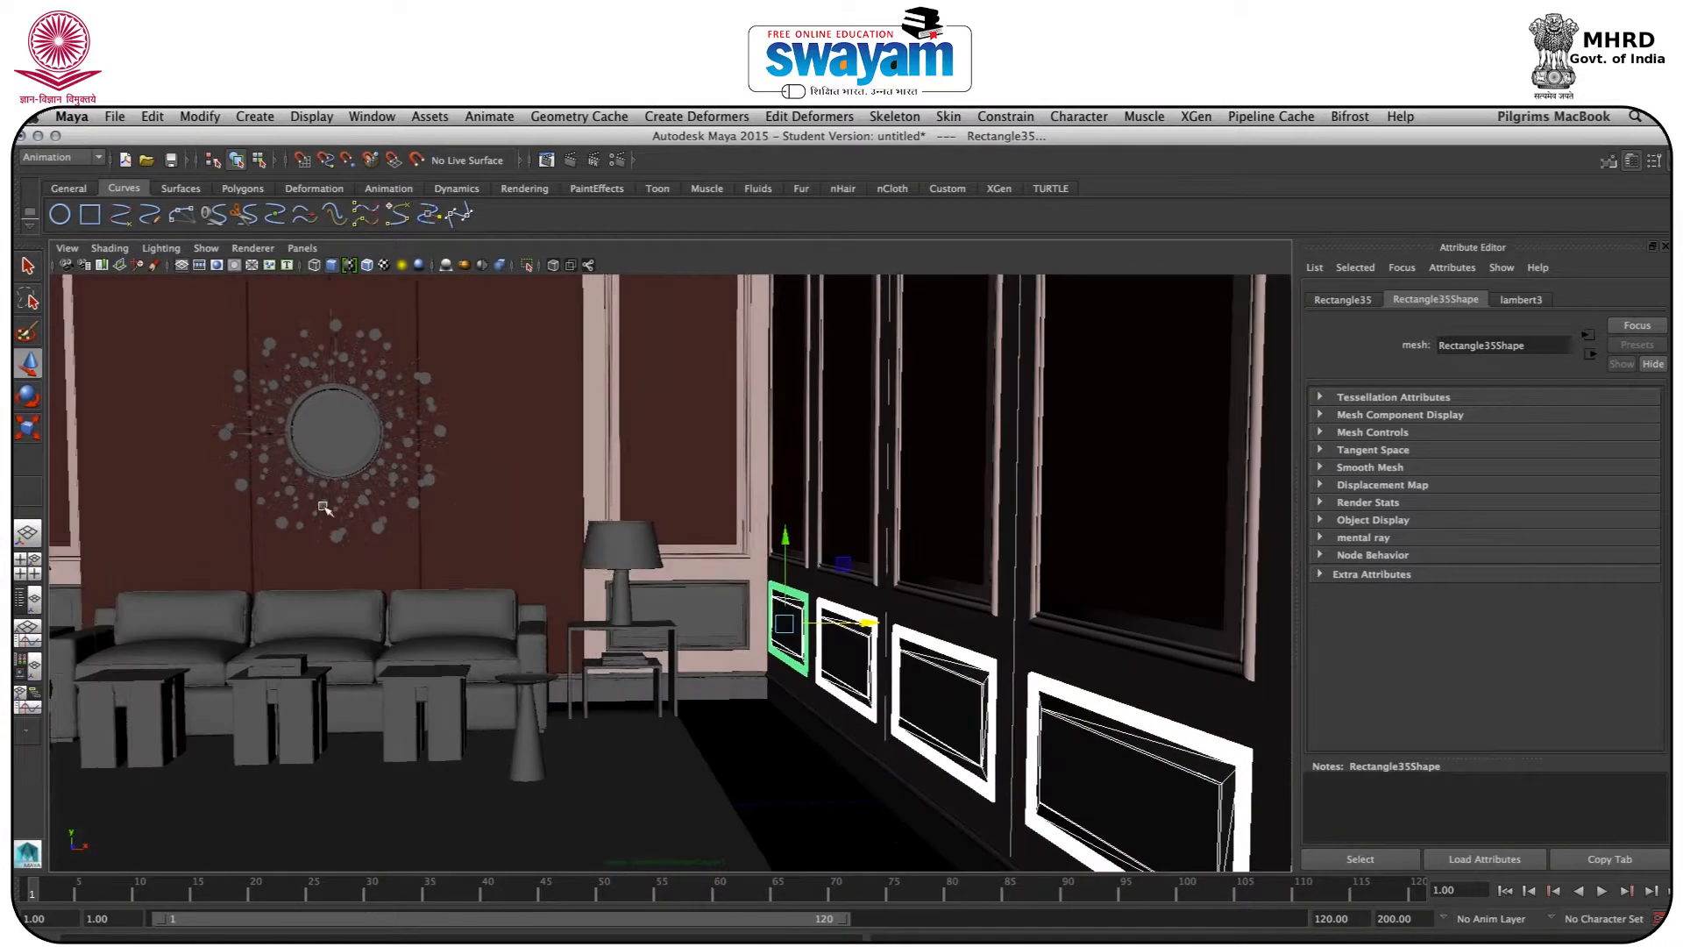
{"action": "middle_click_drag", "start_coordinate": [324, 503], "coordinate": [735, 505], "text": "alt"}
{"action": "right_click_drag", "start_coordinate": [793, 595], "coordinate": [1015, 641], "text": "alt"}
{"action": "left_click", "coordinate": [1023, 647], "text": "shift"}
{"action": "left_click", "coordinate": [1097, 626], "text": "shift"}
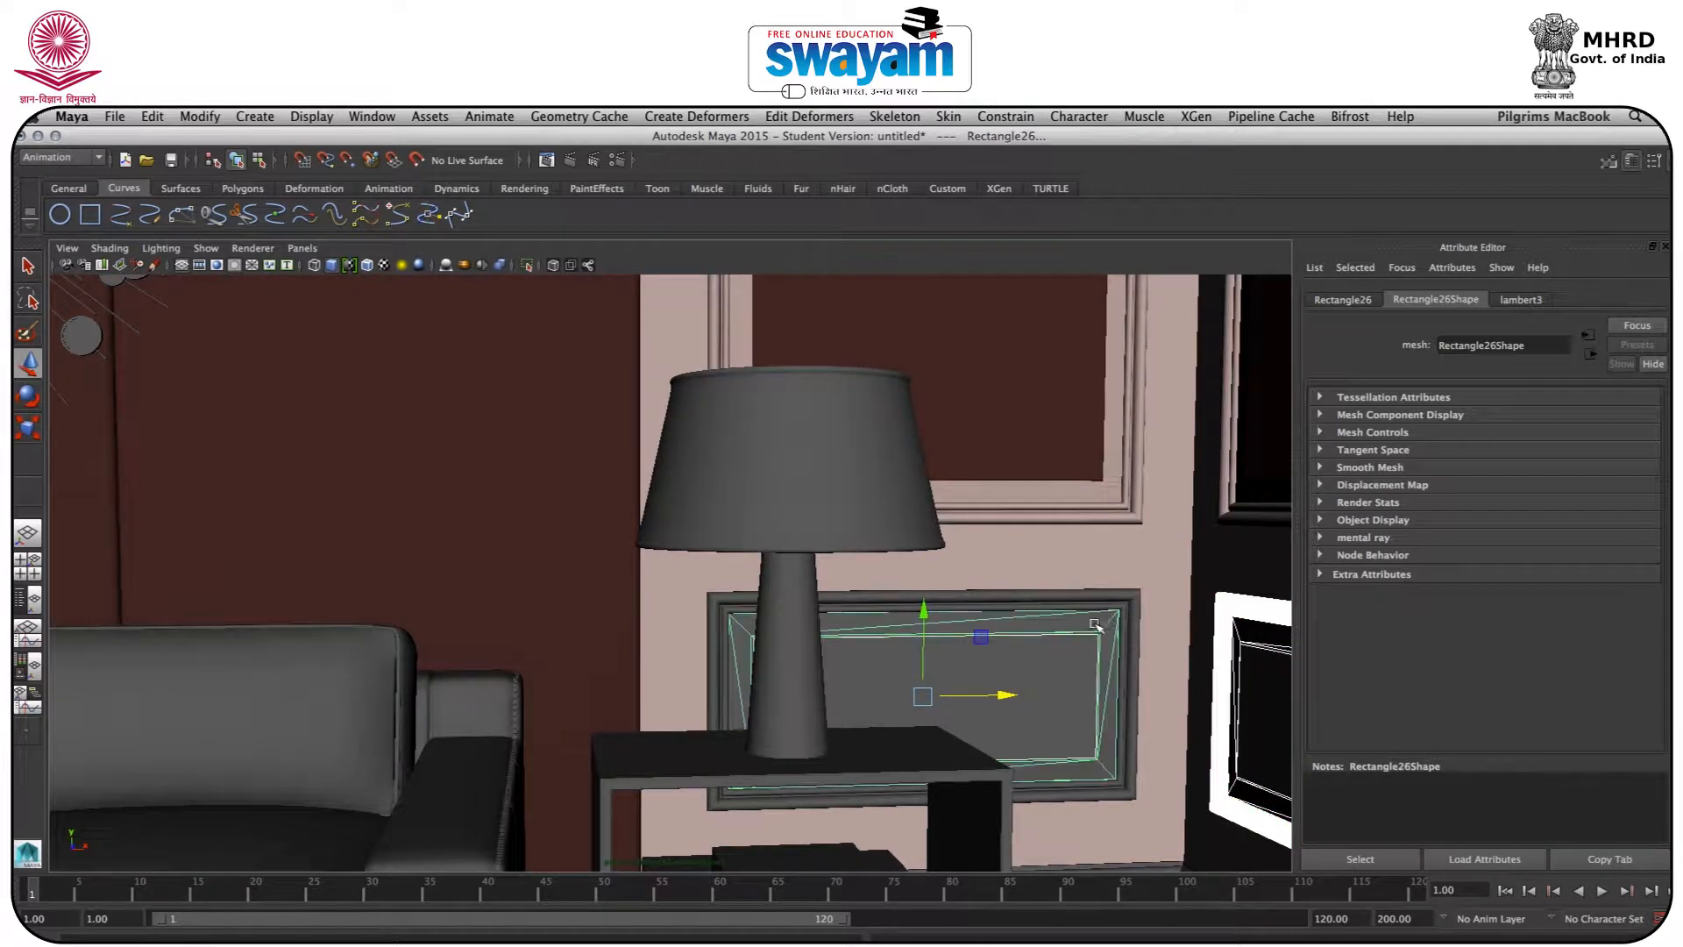
{"action": "left_click", "coordinate": [1117, 604], "text": "shift"}
{"action": "scroll", "coordinate": [527, 668], "scroll_direction": "down", "scroll_amount": 6}
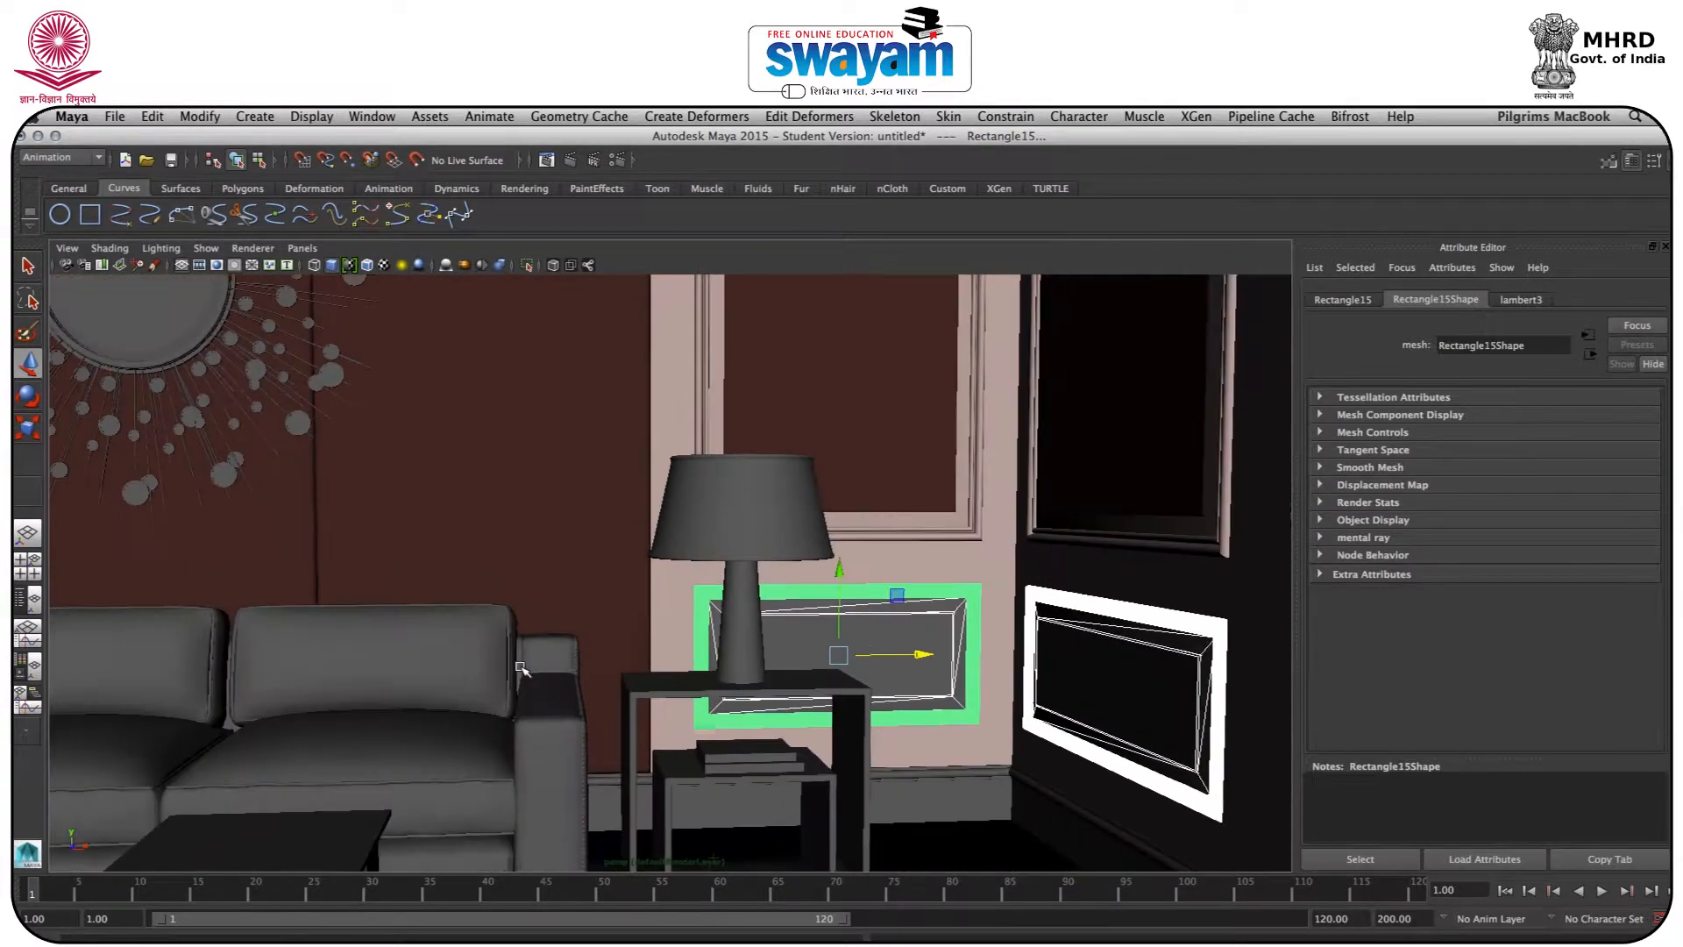
Add the inset, trim and moulding of the lower panel behind the lamp at the sofa's other end to the selection
{"action": "mouse_move", "coordinate": [438, 671]}
{"action": "middle_mouse_down", "text": "alt"}
{"action": "mouse_move", "coordinate": [1328, 663]}
{"action": "mouse_move", "coordinate": [459, 625]}
{"action": "mouse_move", "coordinate": [1050, 594]}
{"action": "middle_mouse_up", "text": "alt"}
{"action": "middle_click_drag", "start_coordinate": [344, 611], "coordinate": [905, 619], "text": "alt"}
{"action": "middle_click_drag", "start_coordinate": [467, 618], "coordinate": [666, 641], "text": "alt"}
{"action": "scroll", "coordinate": [270, 640], "scroll_direction": "up", "scroll_amount": 6}
{"action": "left_click", "coordinate": [215, 639]}
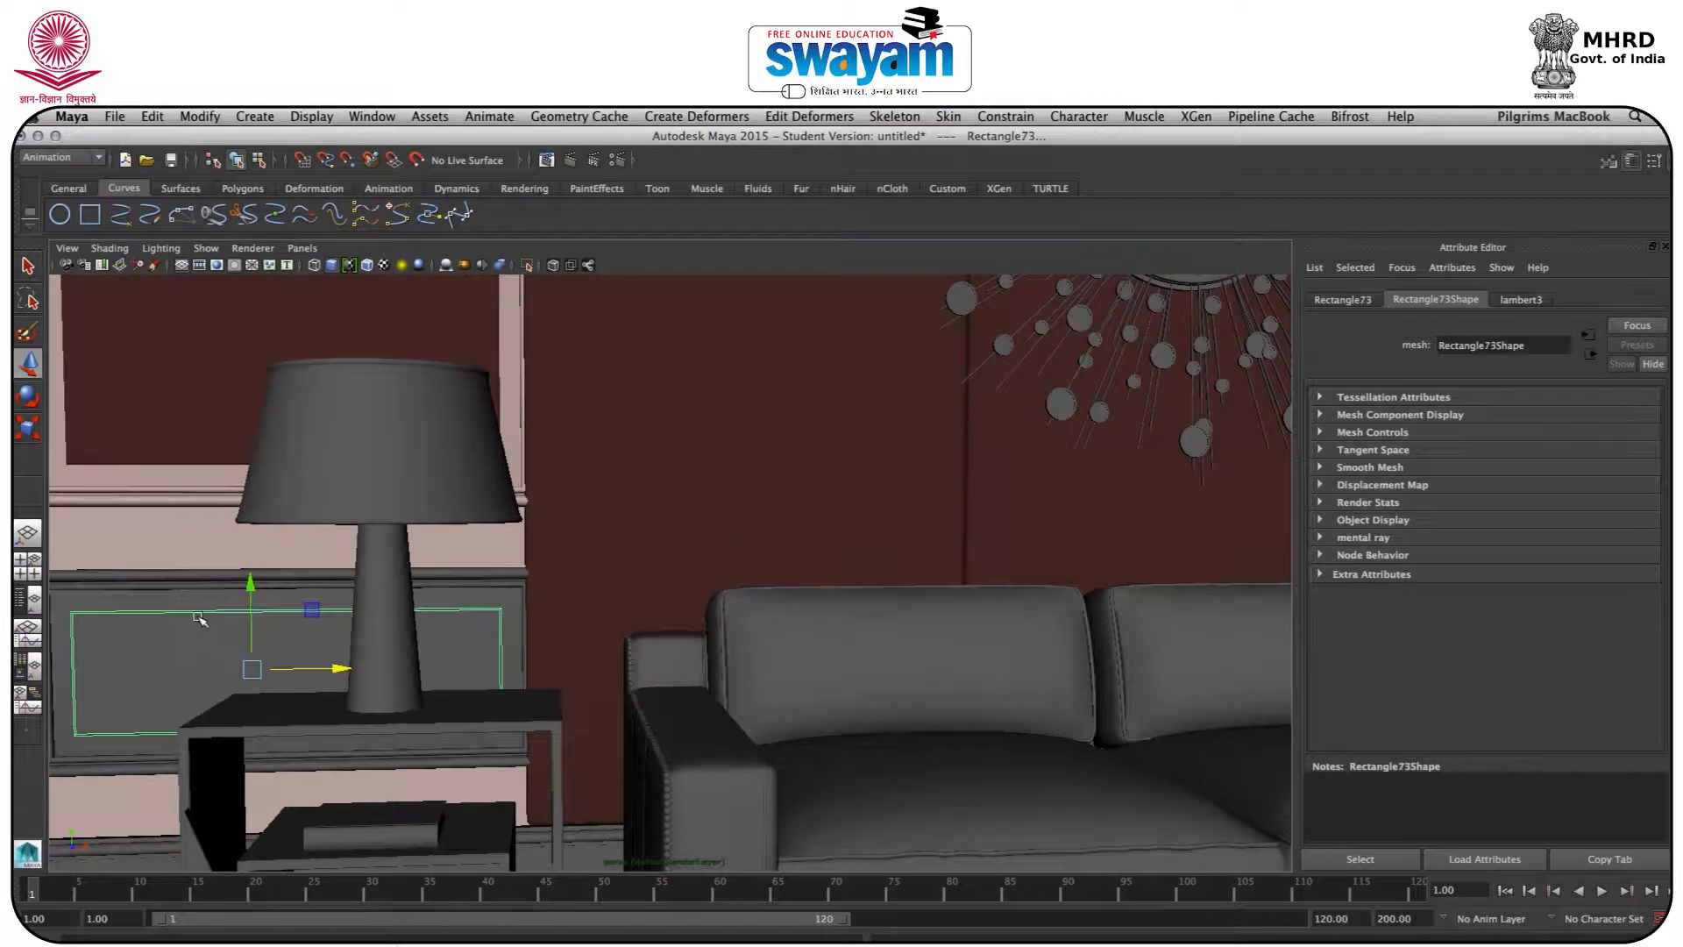
{"action": "left_click", "coordinate": [184, 585]}
{"action": "scroll", "coordinate": [469, 672], "scroll_direction": "down", "scroll_amount": 8}
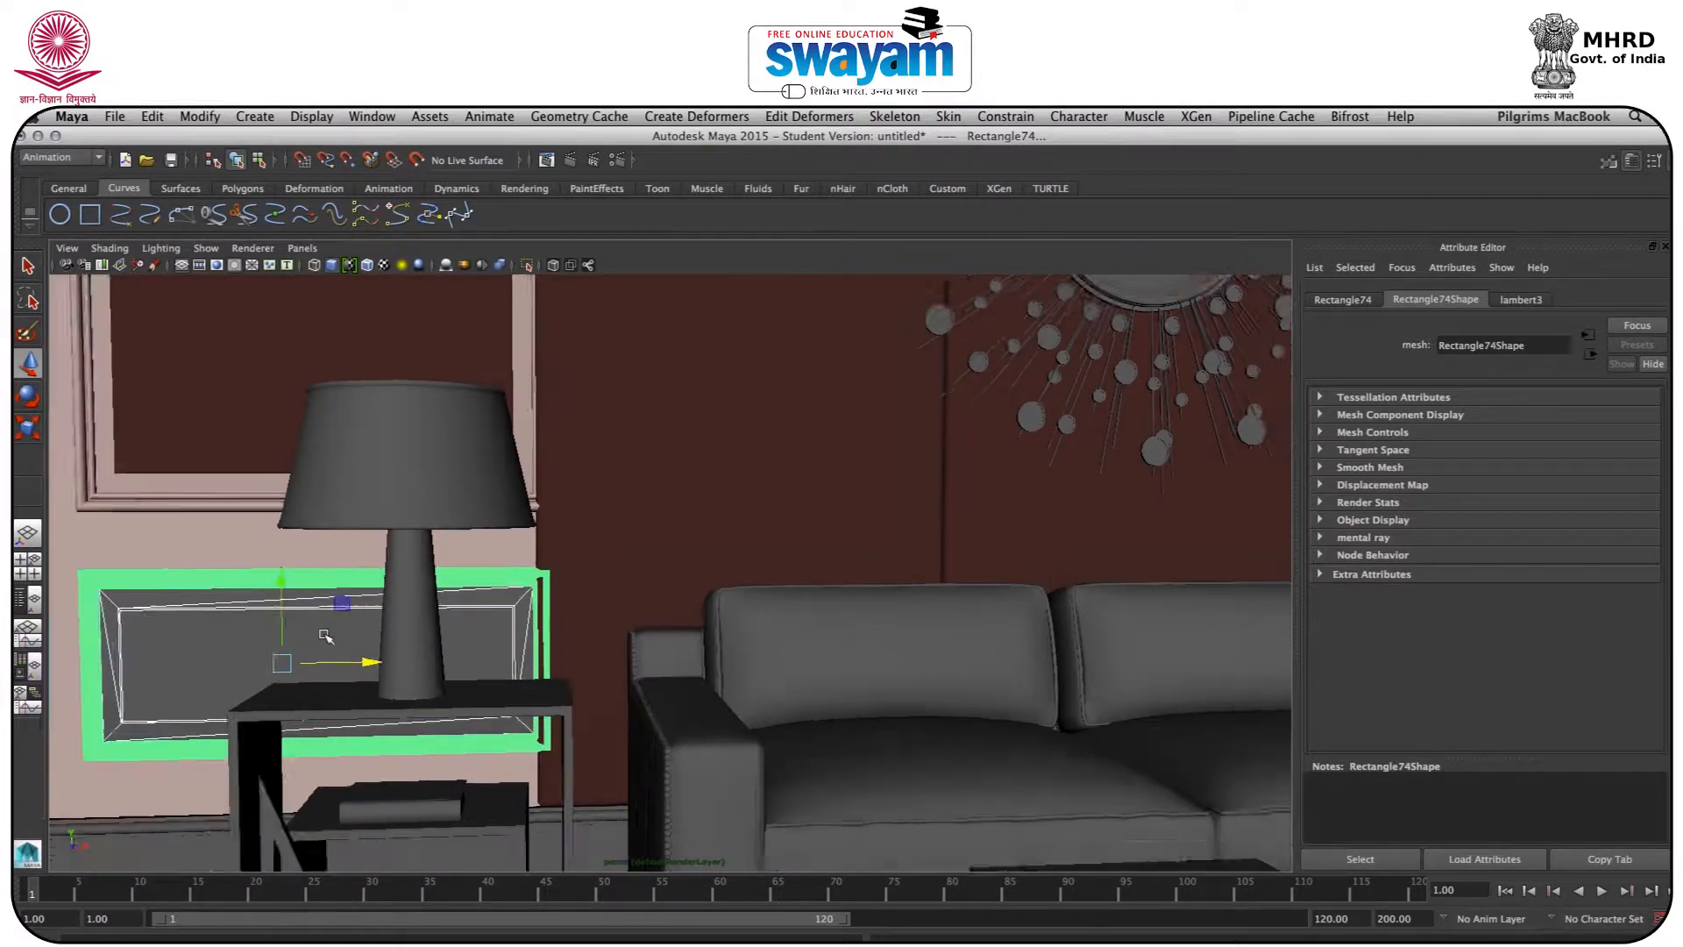
Assign a new Lambert material to the selected lower panels and set its color to dark red
{"action": "left_click_drag", "start_coordinate": [469, 672], "coordinate": [739, 639], "text": "alt"}
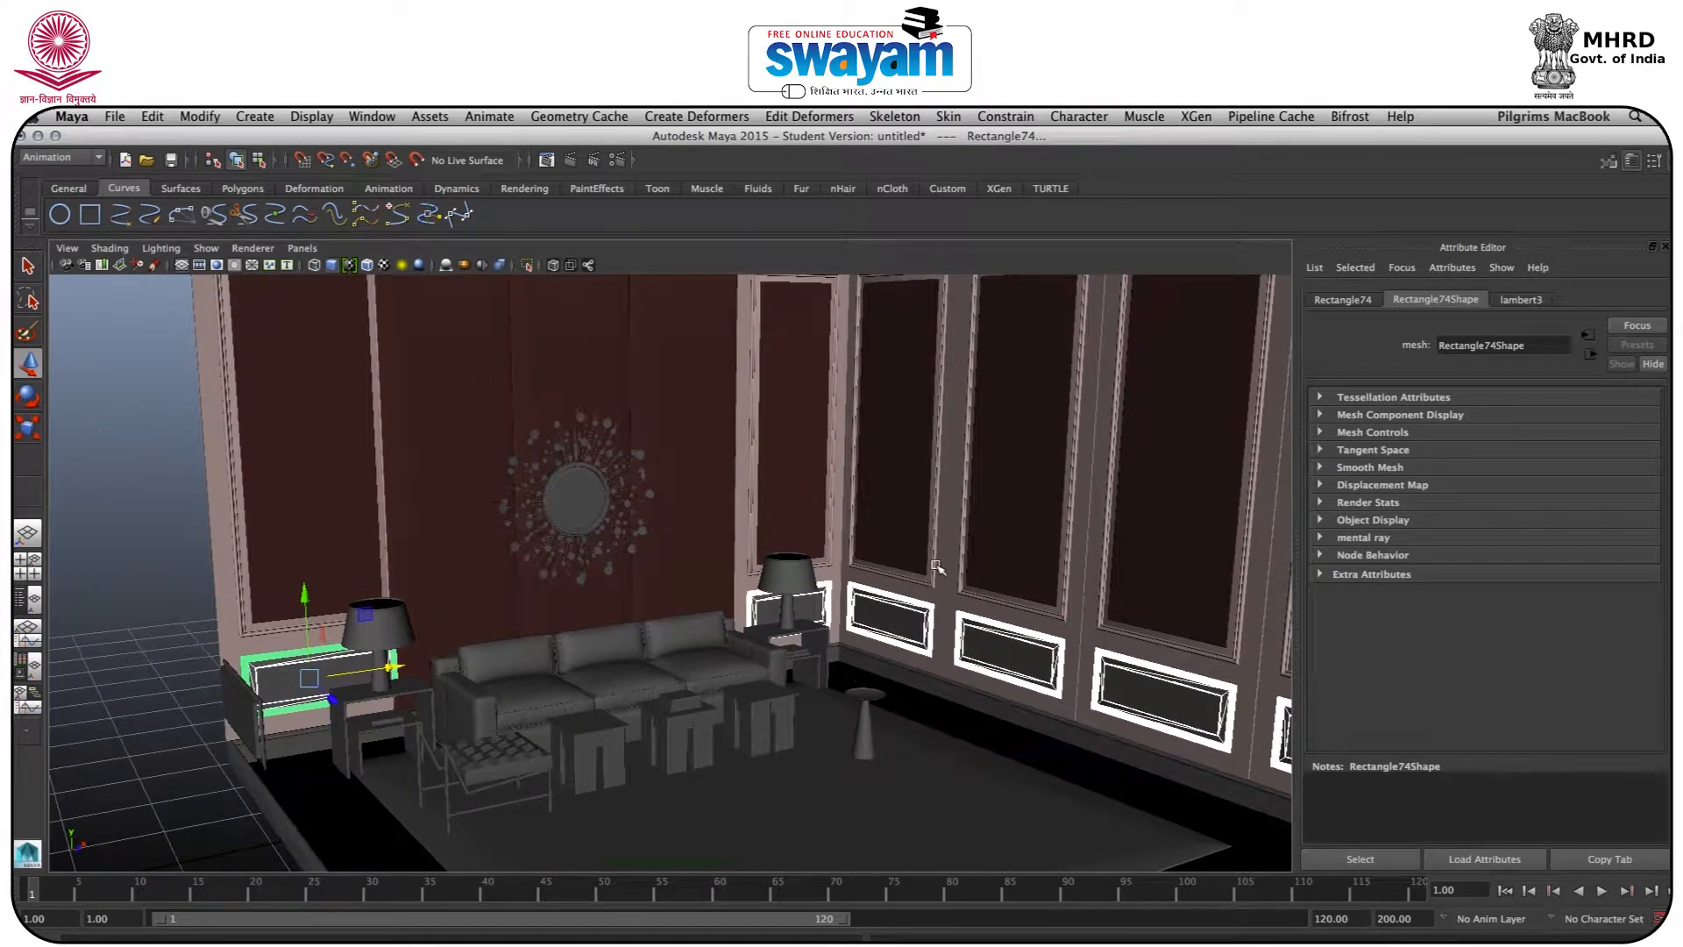
{"action": "left_click_drag", "start_coordinate": [937, 567], "coordinate": [803, 640], "text": "alt"}
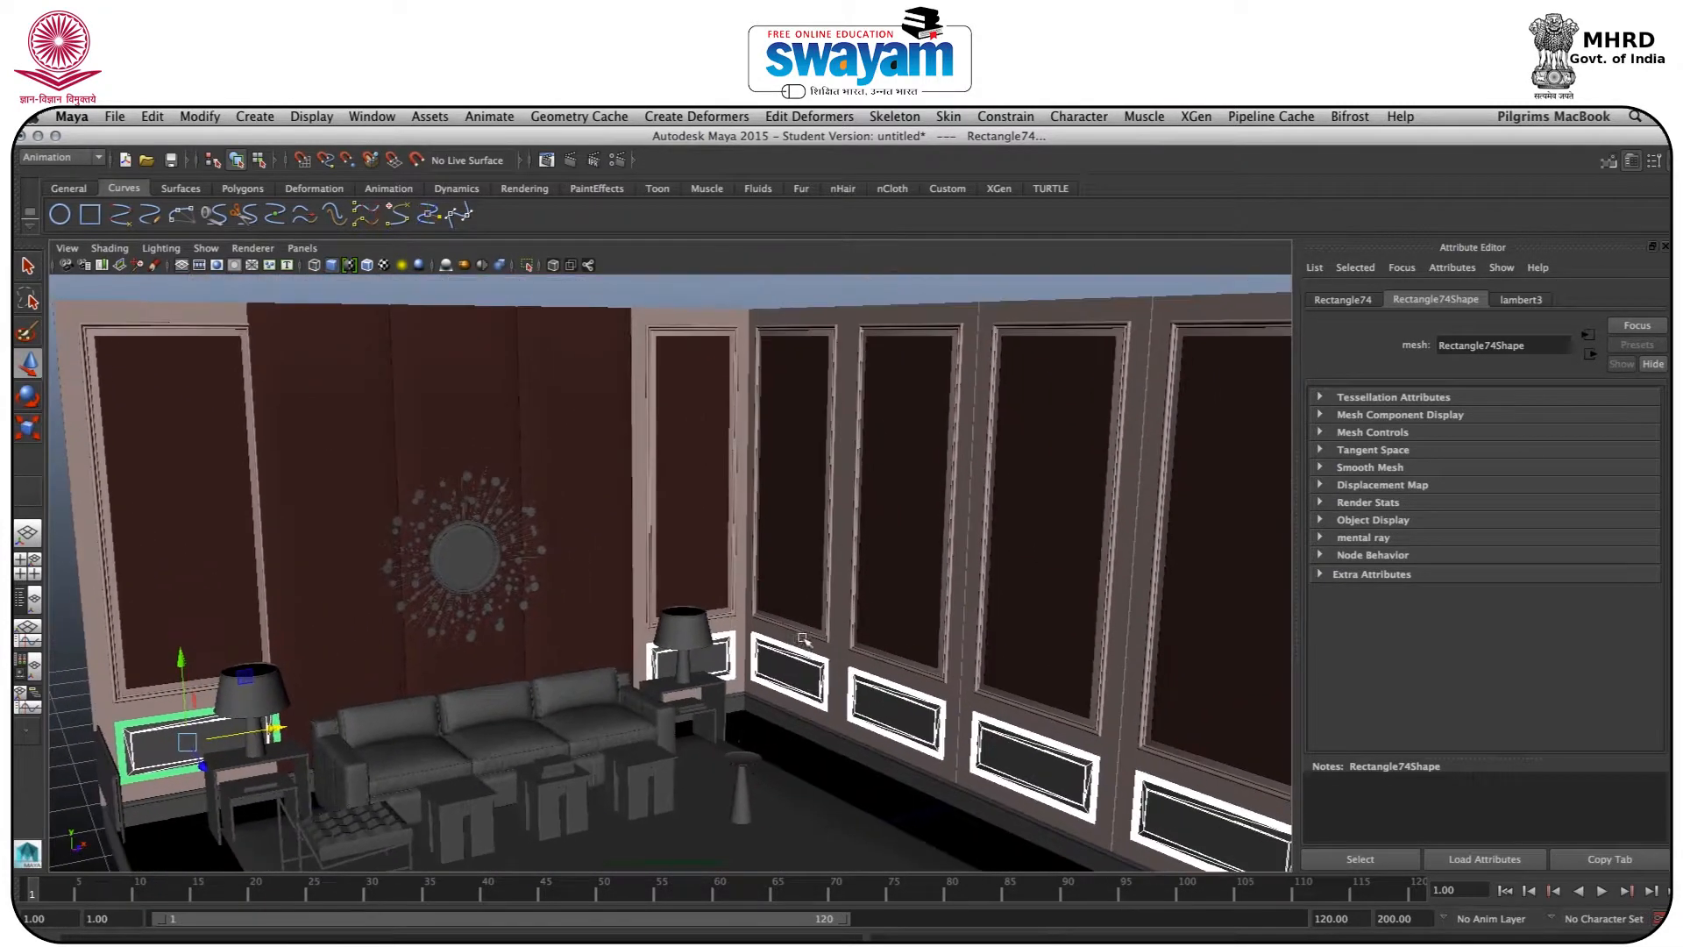
{"action": "right_click", "coordinate": [855, 698]}
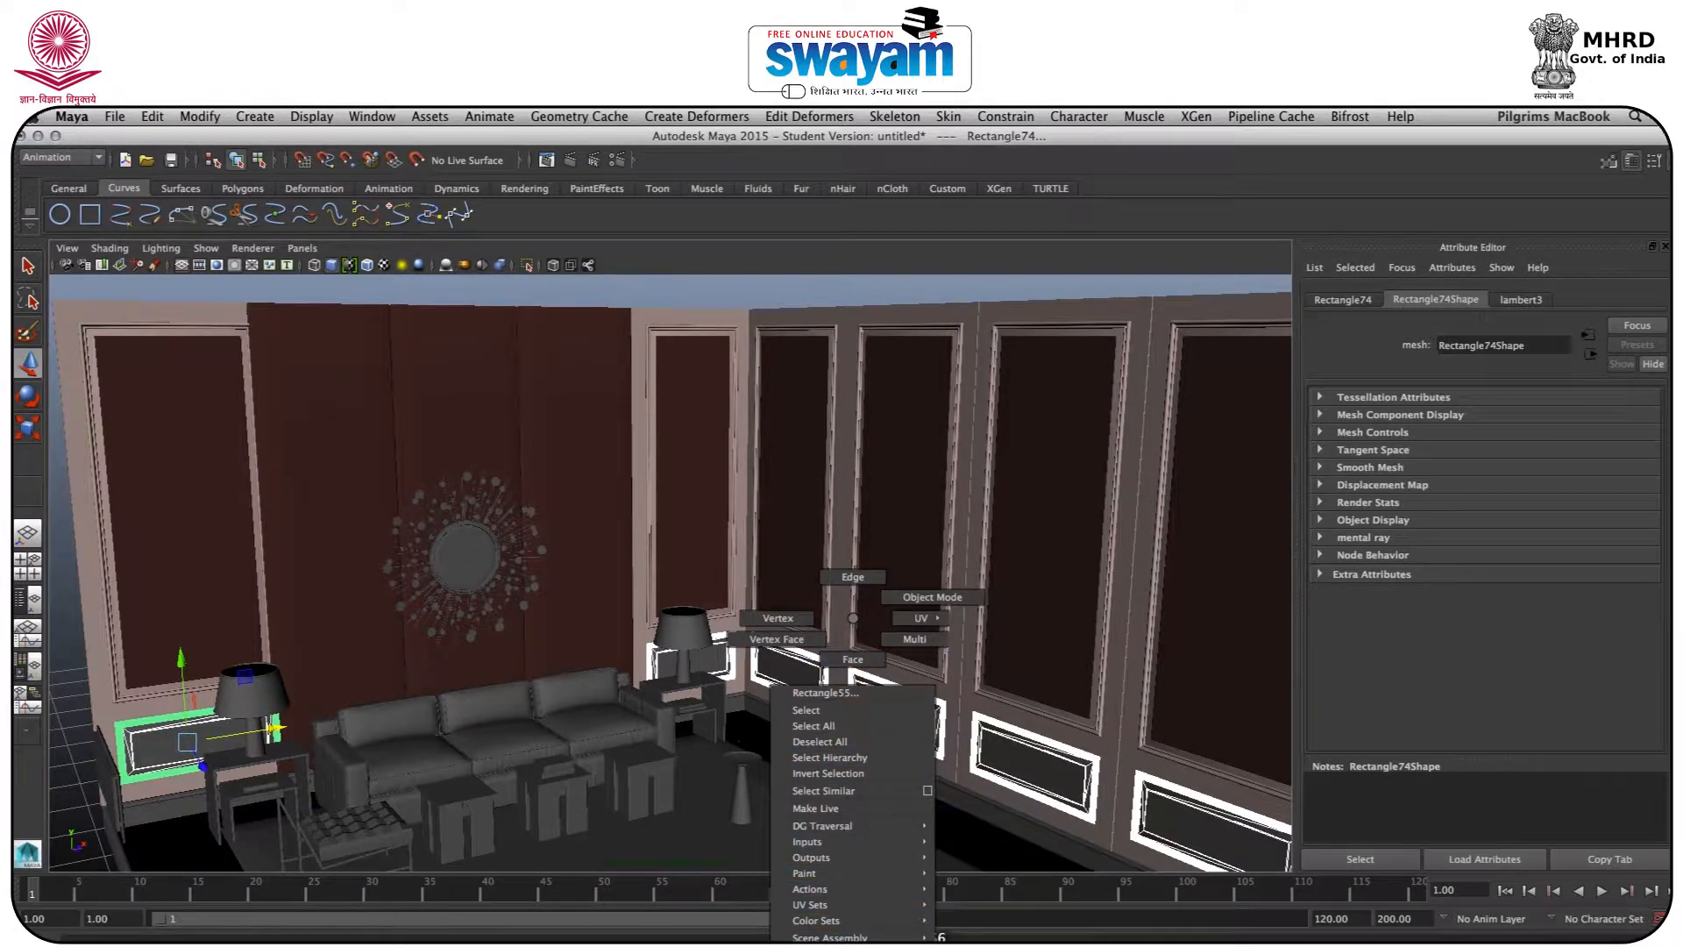
{"action": "left_click", "coordinate": [876, 943]}
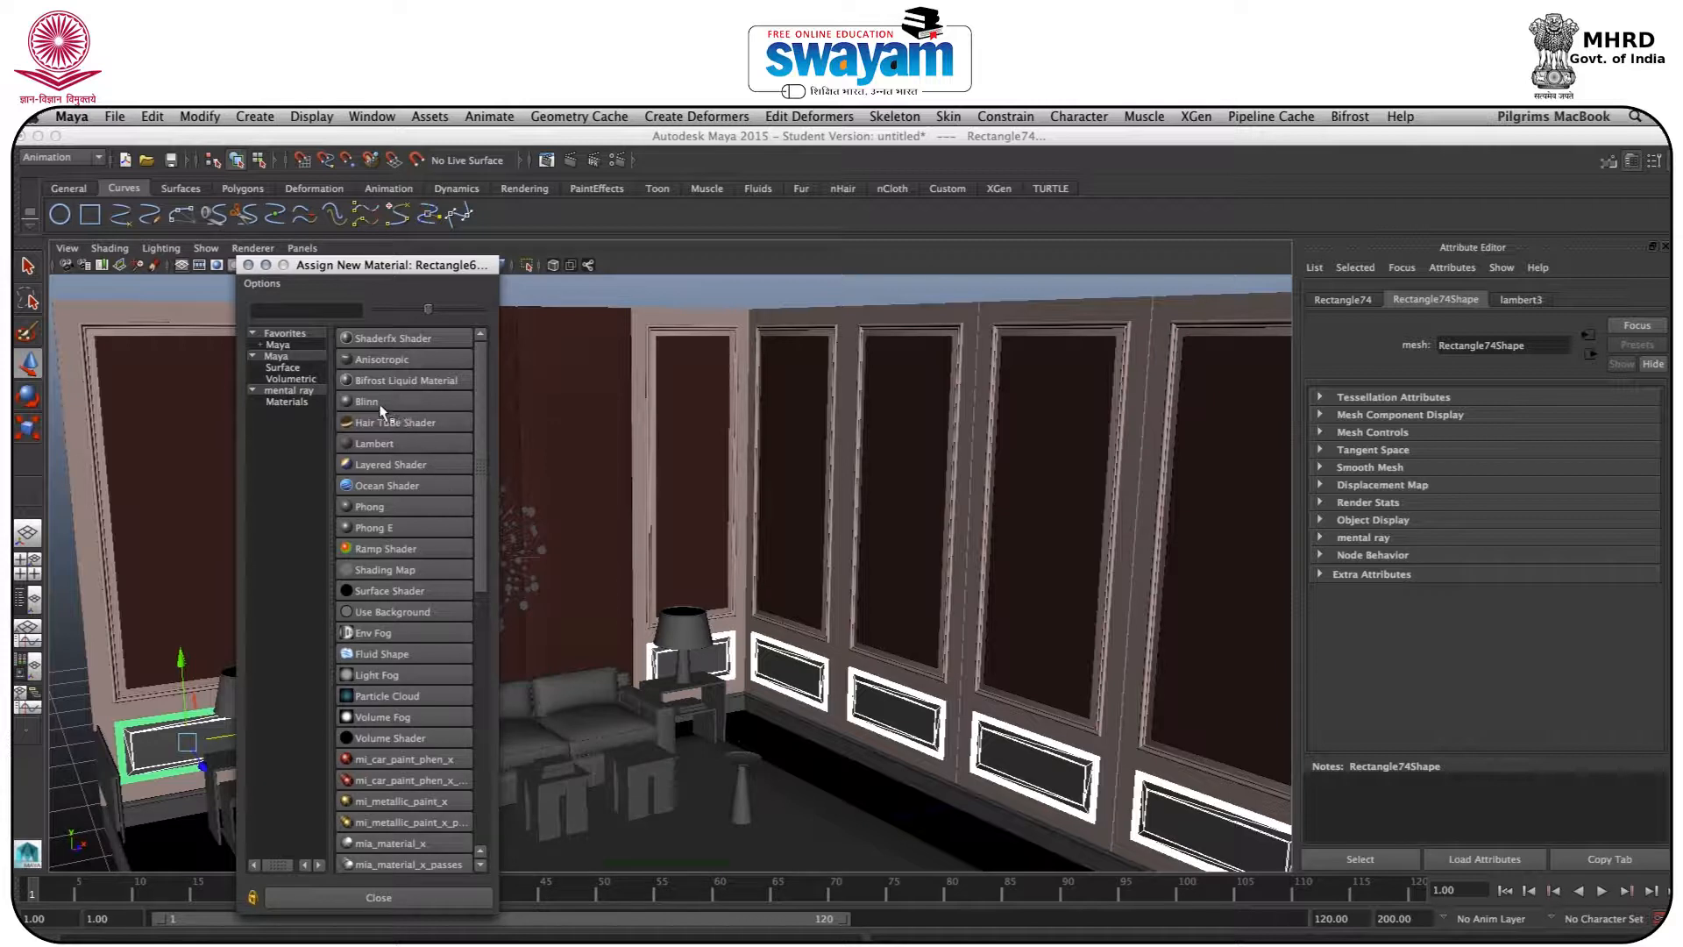
{"action": "left_click", "coordinate": [372, 443]}
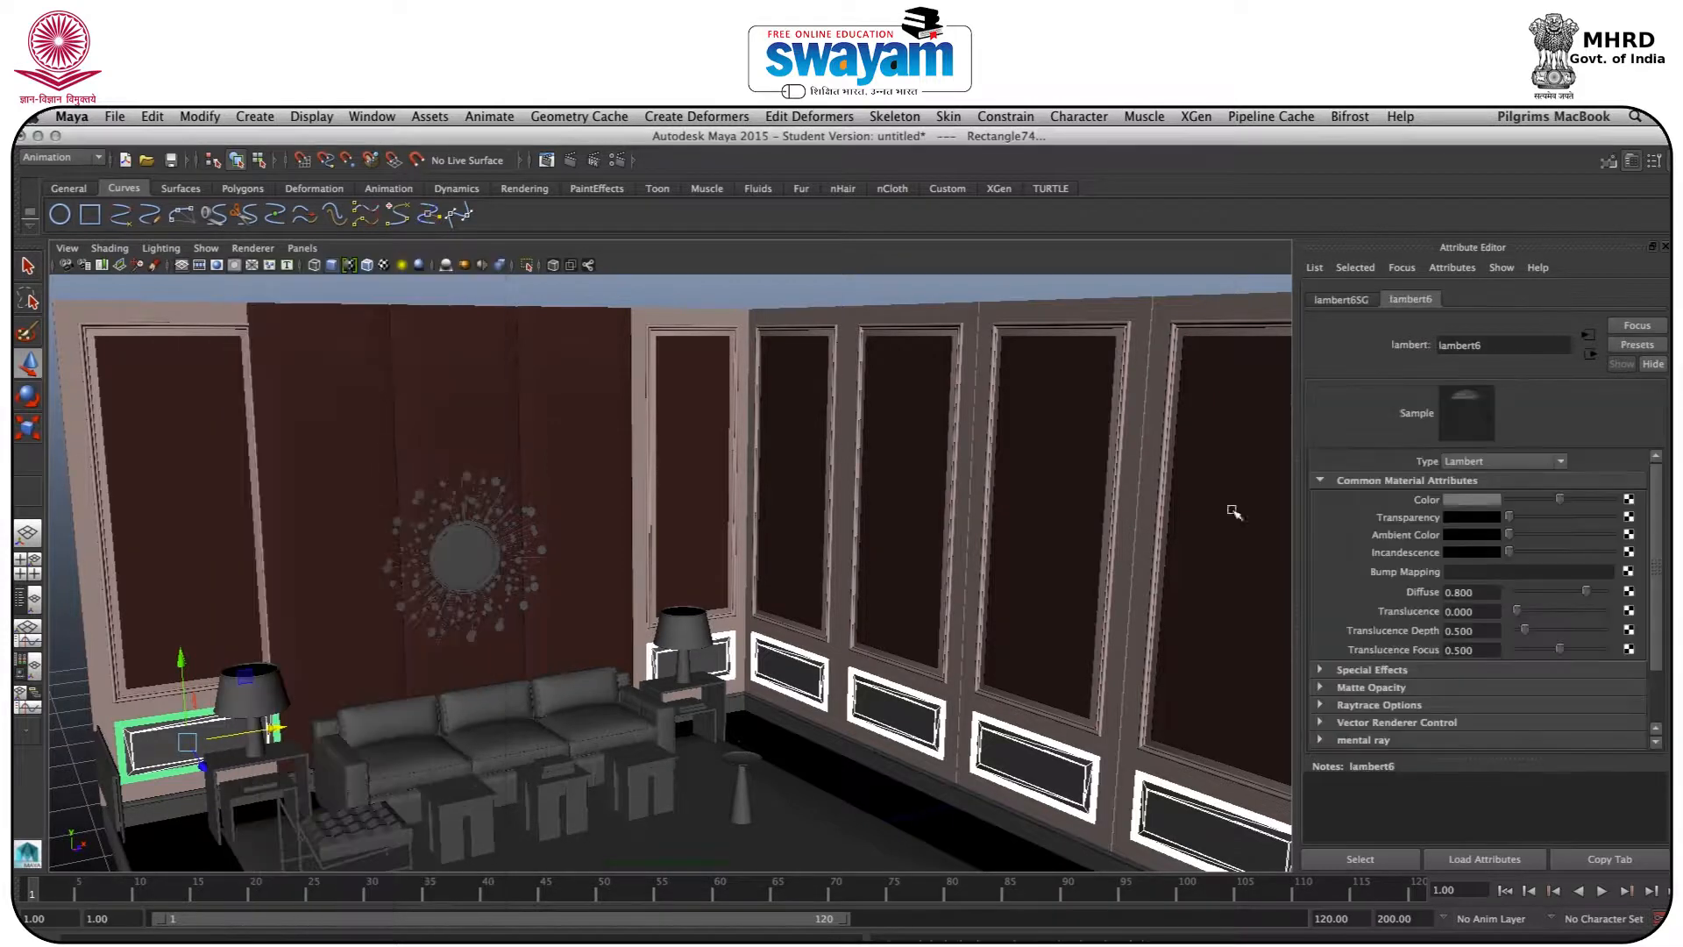
{"action": "left_click", "coordinate": [1454, 501]}
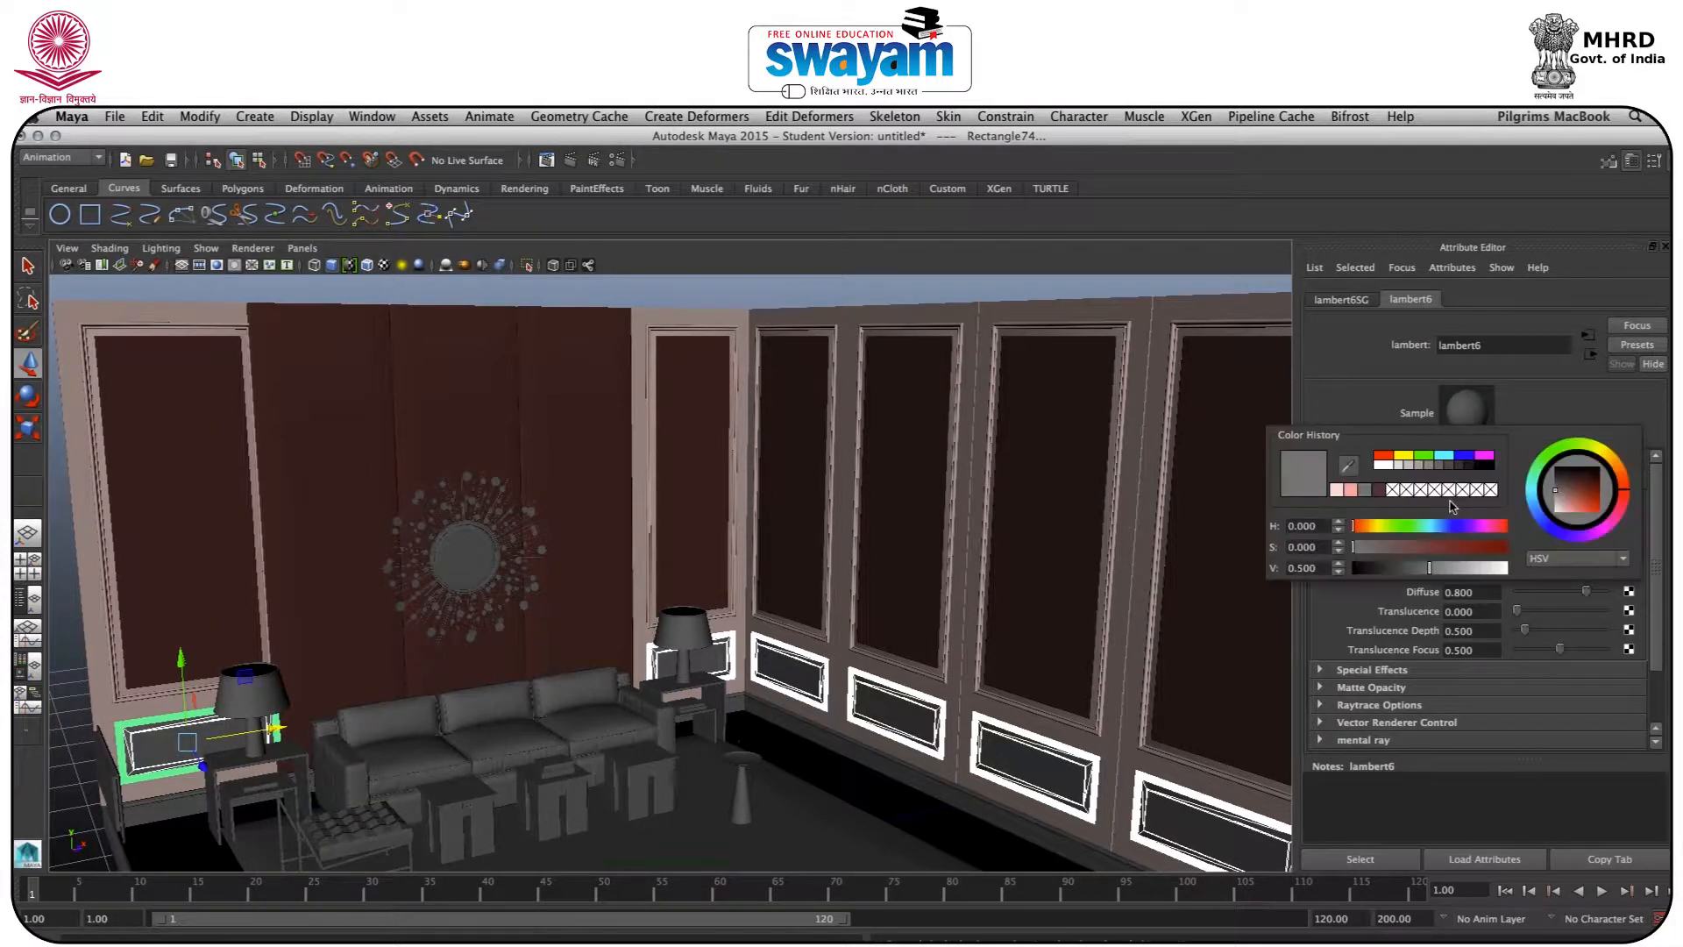
{"action": "left_click", "coordinate": [1384, 493]}
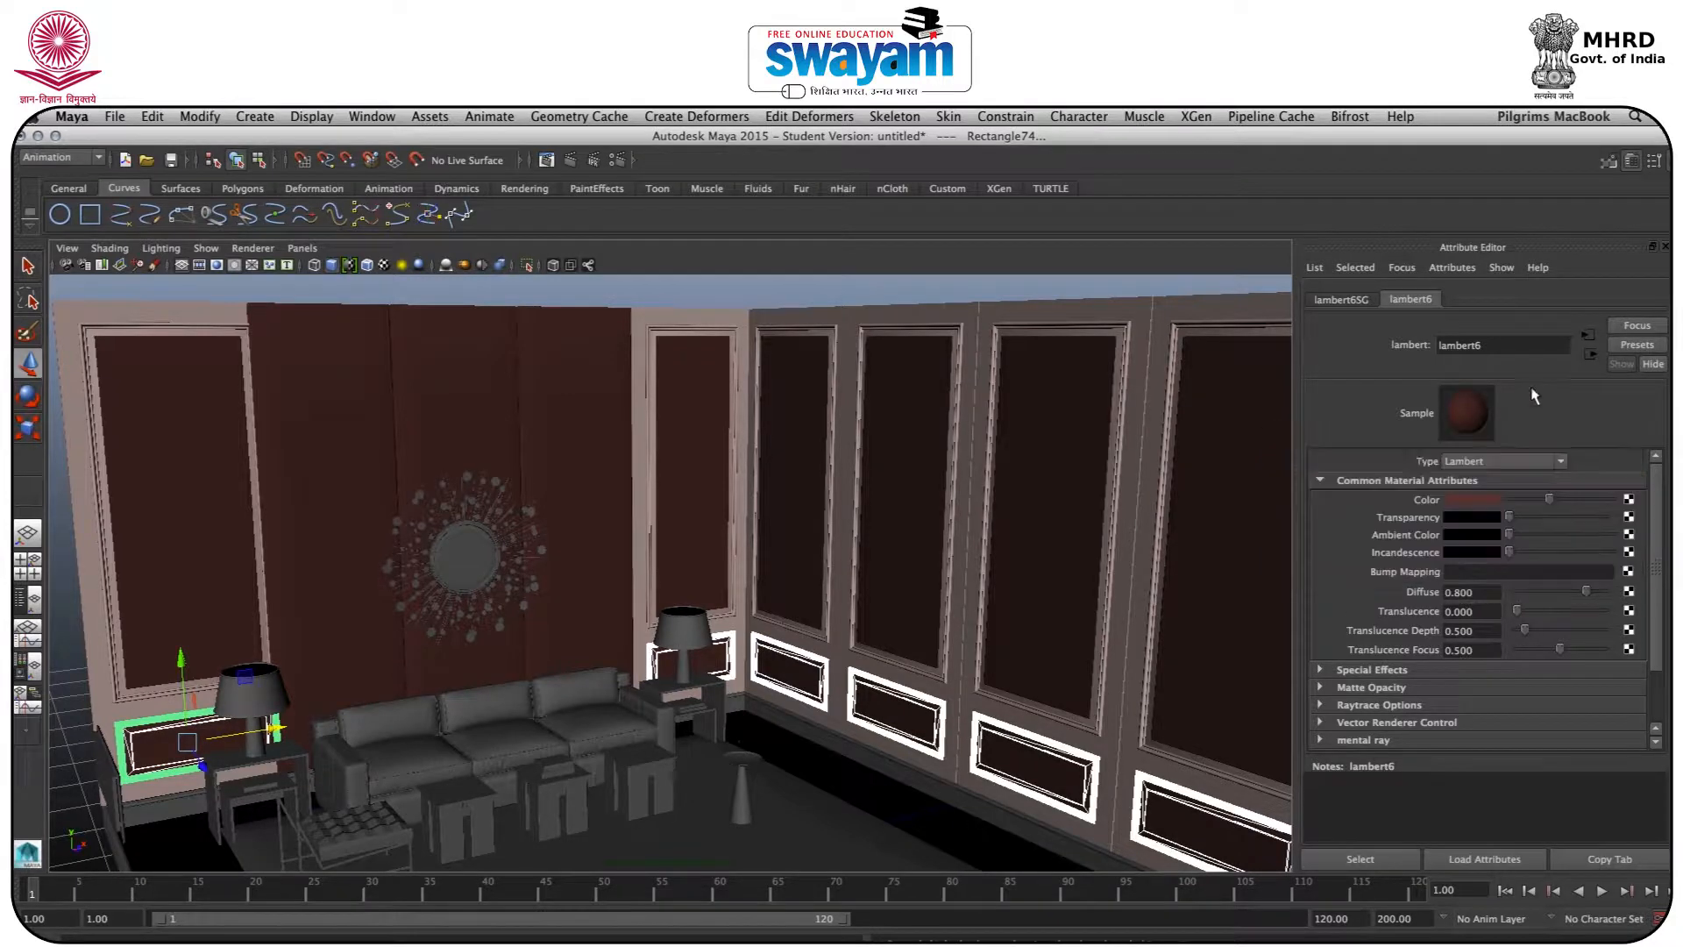
Clear the selection and inspect the colored wall panels and mouldings from far and near
{"action": "left_click_drag", "start_coordinate": [779, 616], "coordinate": [872, 526], "text": "alt"}
{"action": "left_click_drag", "start_coordinate": [873, 638], "coordinate": [1228, 672]}
{"action": "key", "text": "Delete"}
{"action": "scroll", "coordinate": [966, 693], "scroll_direction": "down", "scroll_amount": 10}
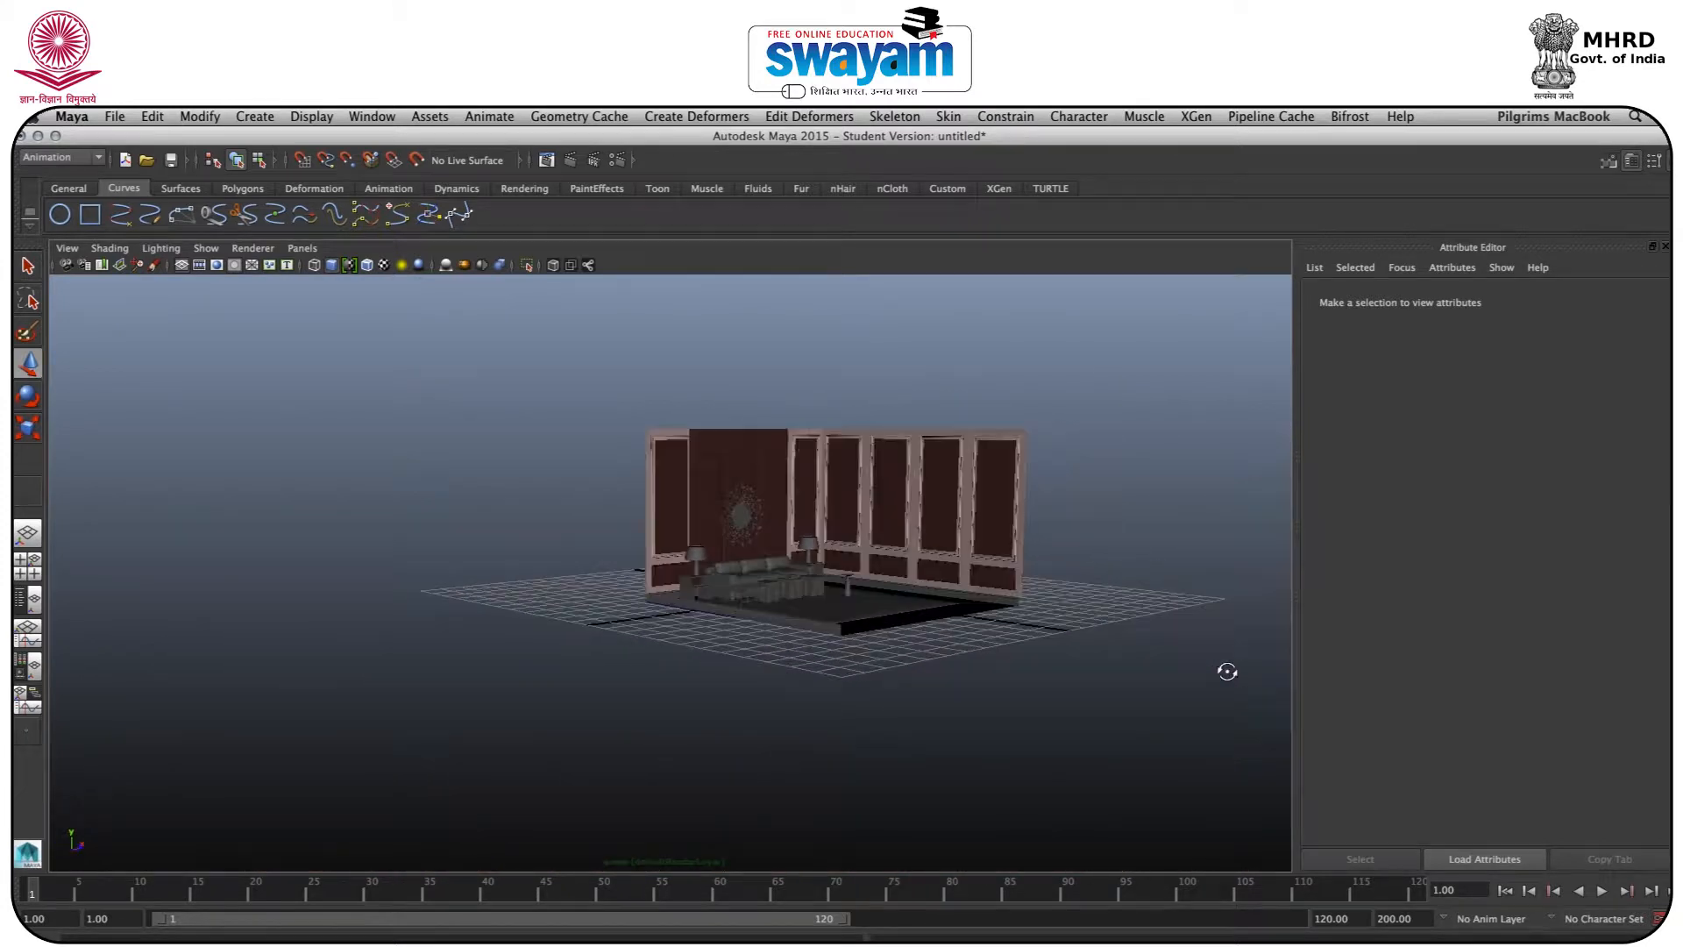
{"action": "middle_click_drag", "start_coordinate": [895, 478], "coordinate": [808, 524], "text": "alt"}
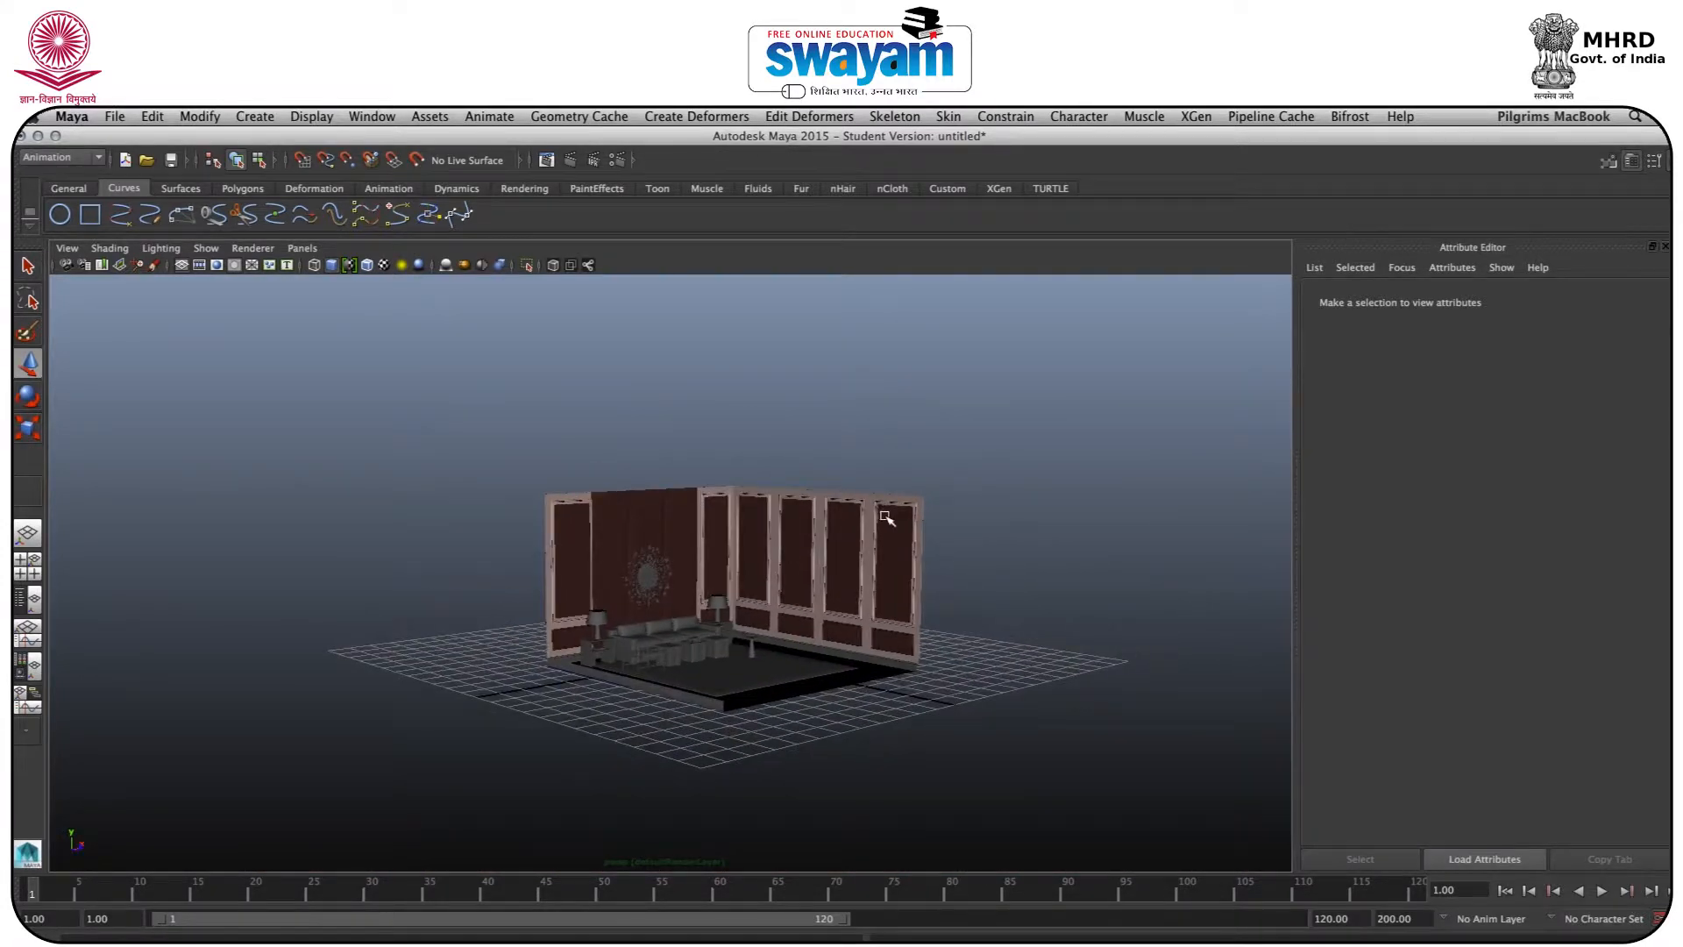
{"action": "scroll", "coordinate": [885, 525], "scroll_direction": "up", "scroll_amount": 3}
{"action": "scroll", "coordinate": [886, 529], "scroll_direction": "down", "scroll_amount": 3}
{"action": "scroll", "coordinate": [901, 511], "scroll_direction": "up", "scroll_amount": 10}
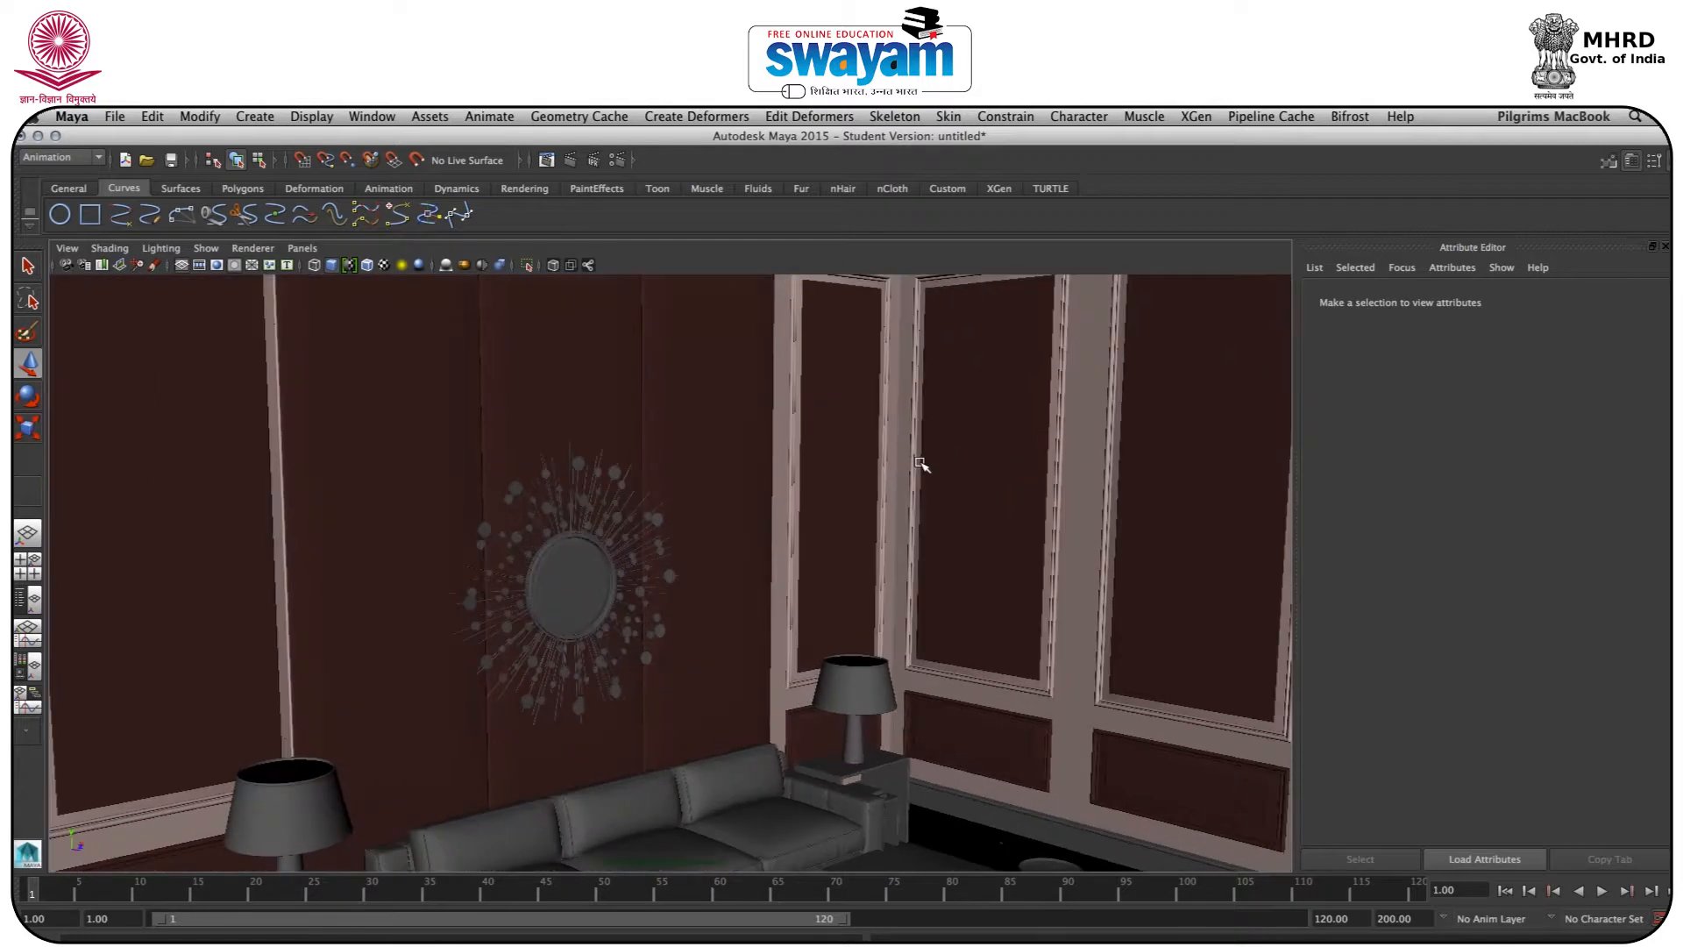
{"action": "scroll", "coordinate": [922, 463], "scroll_direction": "down", "scroll_amount": 3}
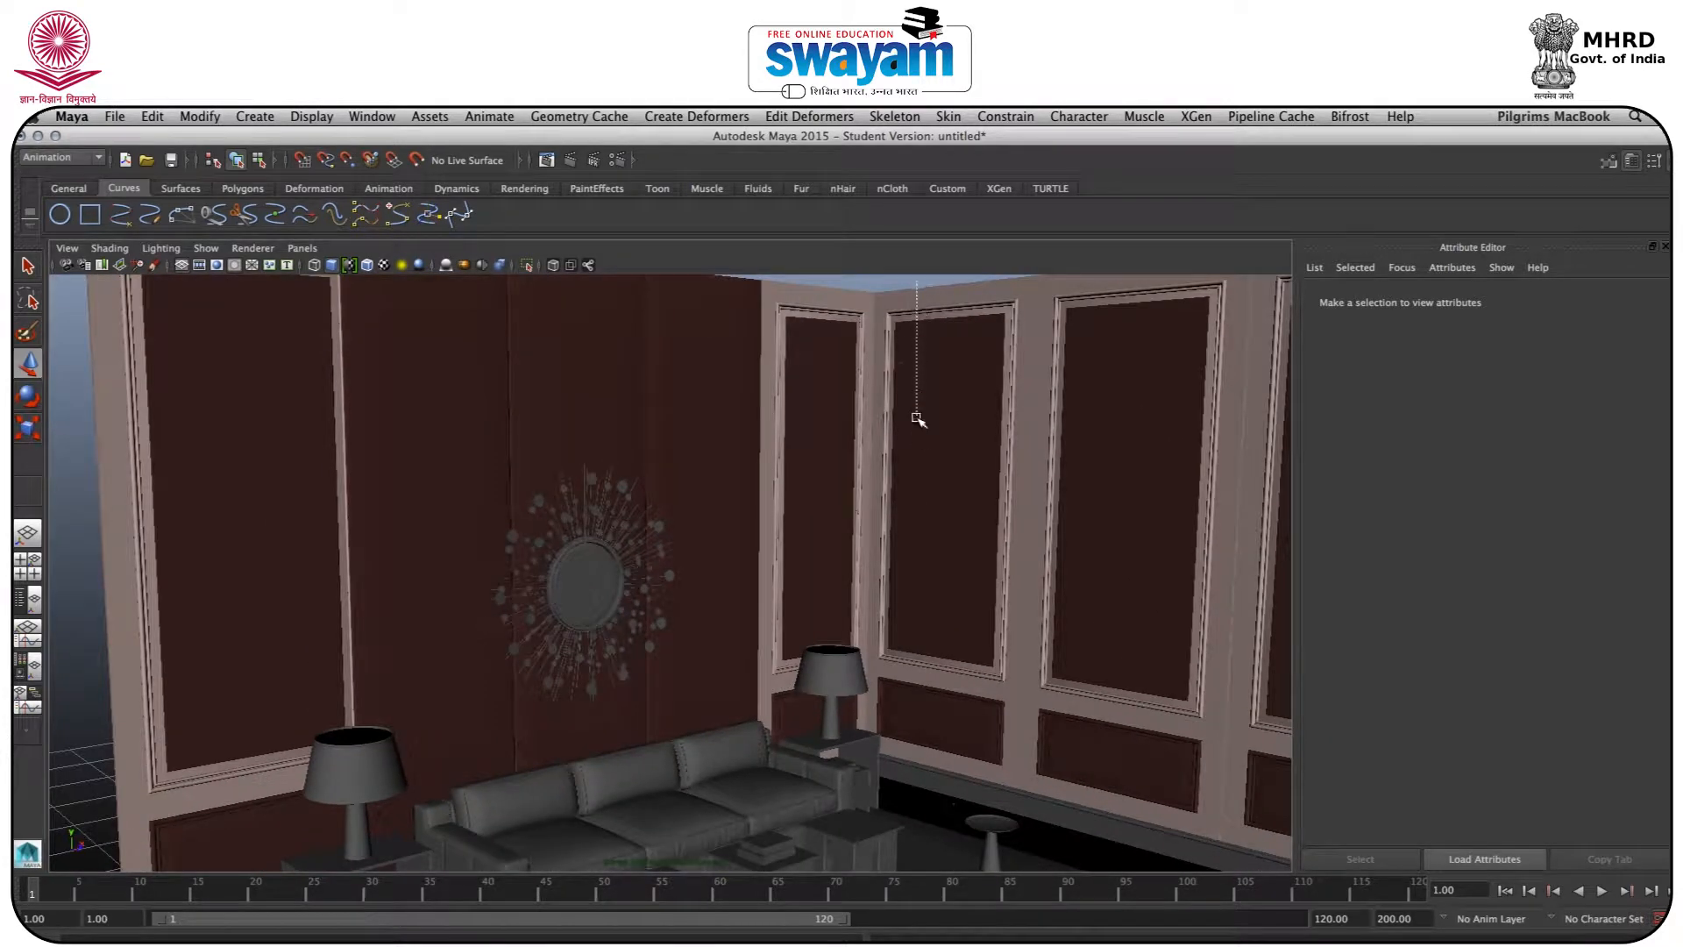
Duplicate the side wall's panel section nearest the sofa-wall corner and move the copy to the room's open opposite side
{"action": "left_click", "coordinate": [909, 724]}
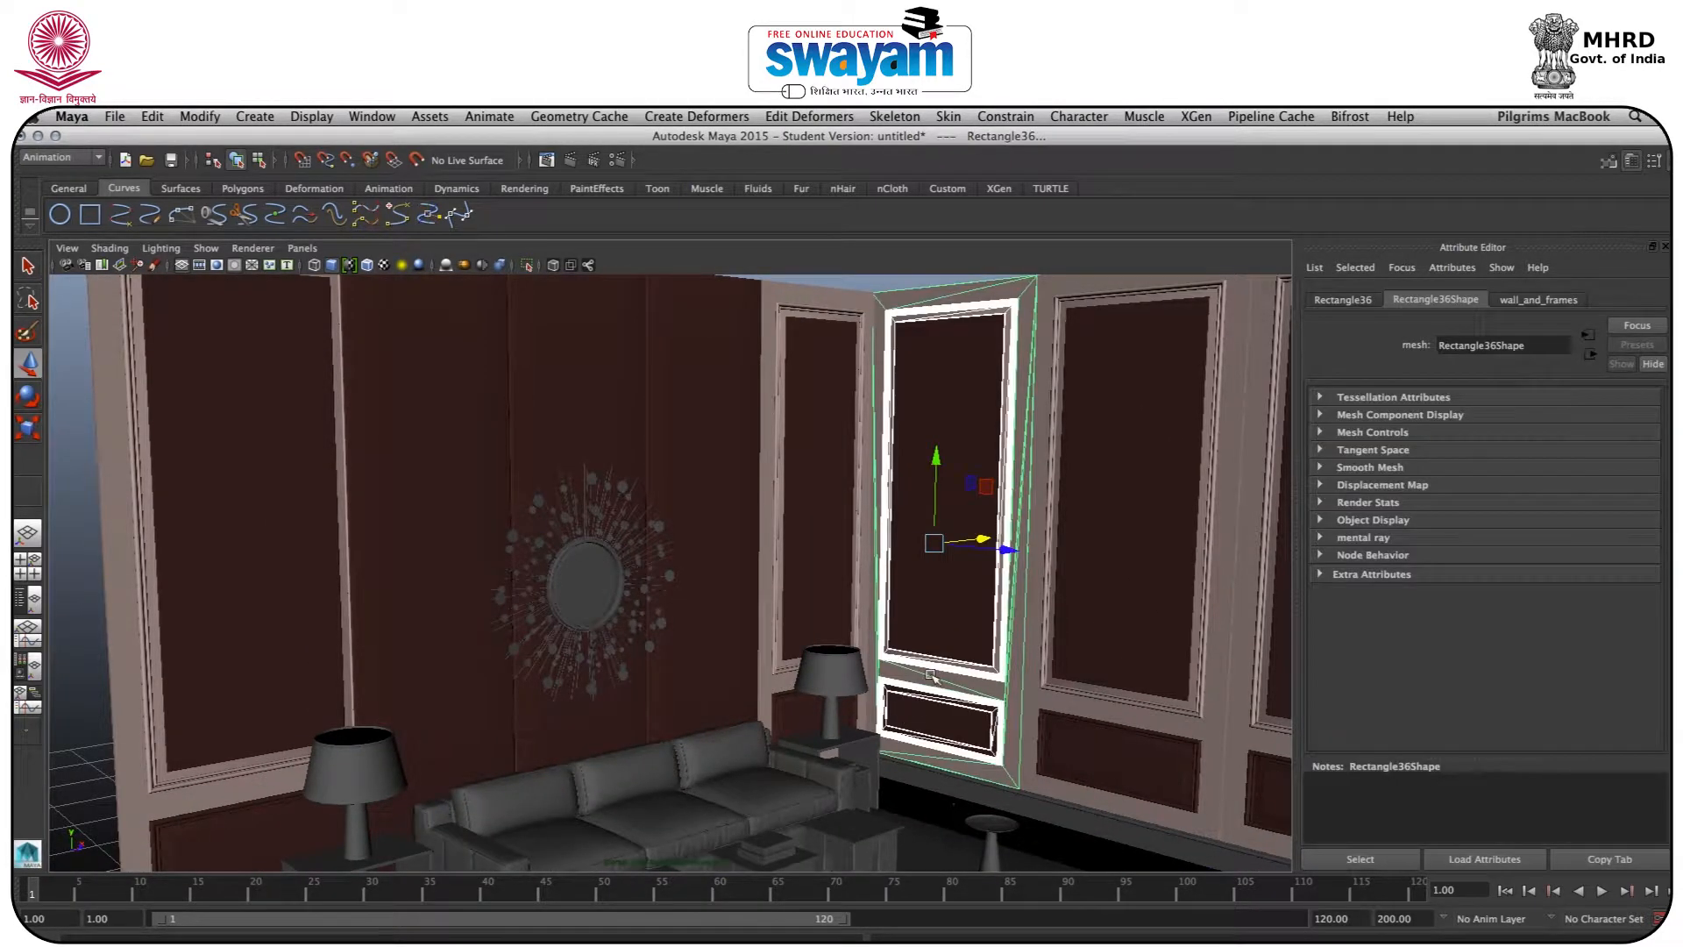
{"action": "scroll", "coordinate": [932, 675], "scroll_direction": "down", "scroll_amount": 8}
{"action": "key", "text": "super+d"}
{"action": "left_click_drag", "start_coordinate": [1057, 518], "coordinate": [643, 566]}
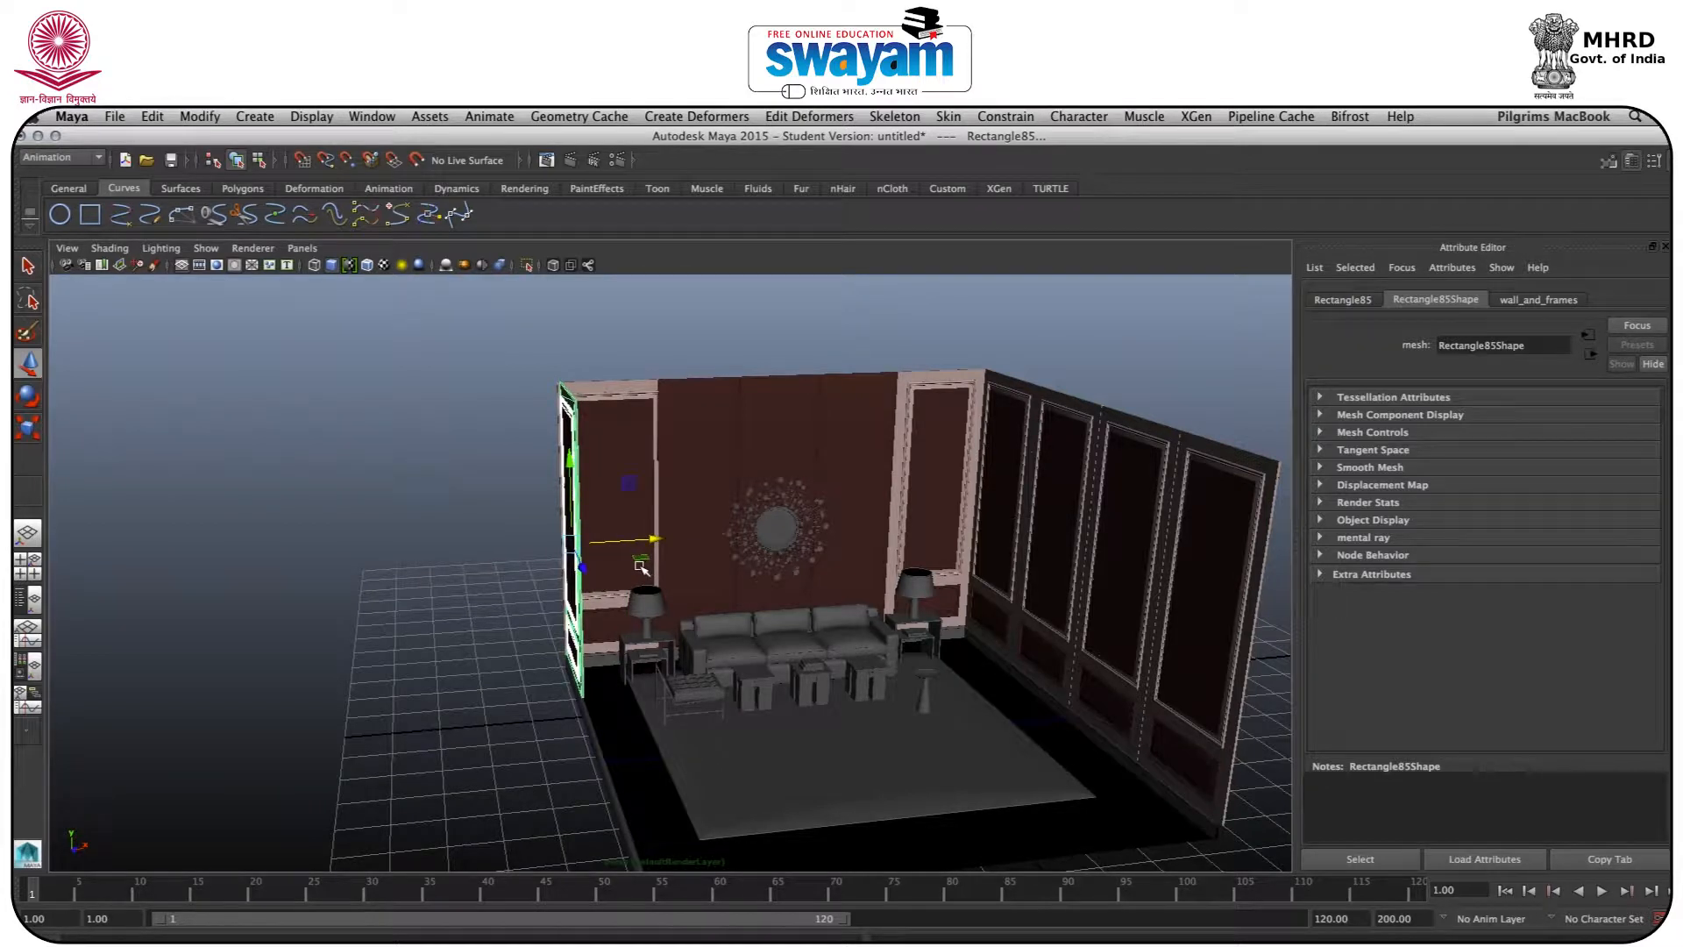
Group the duplicated panel section and set the group's Y rotation to 180
{"action": "key", "text": "super+g"}
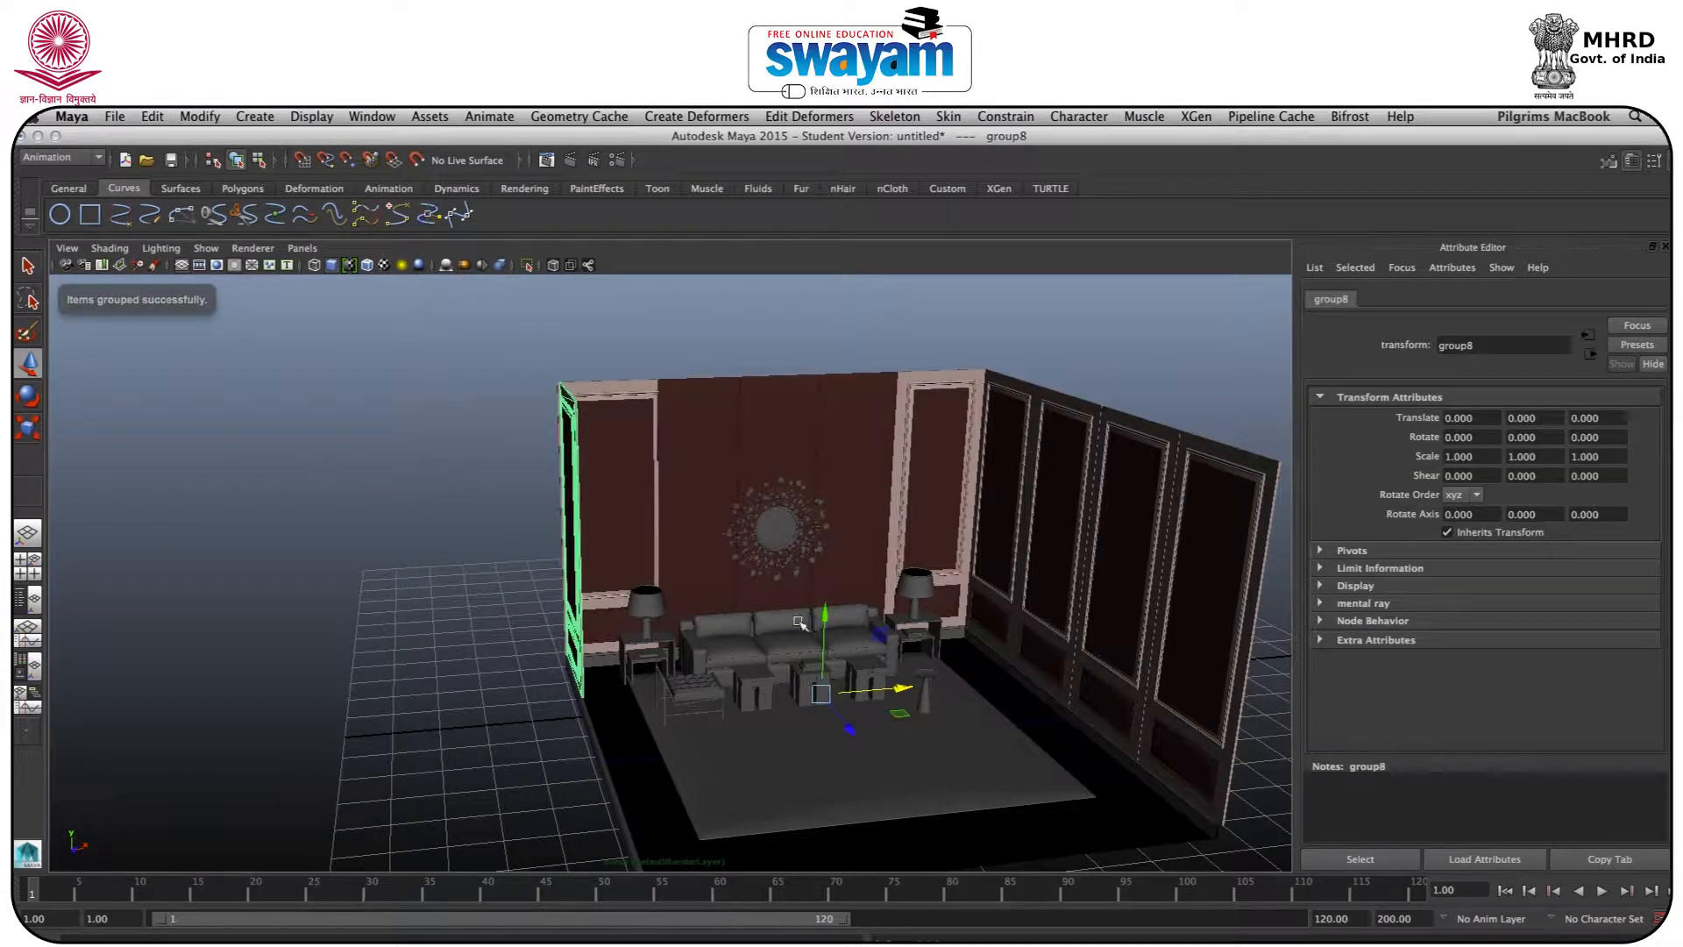
{"action": "left_click_drag", "start_coordinate": [727, 678], "coordinate": [714, 709], "text": "alt"}
{"action": "key", "text": "e"}
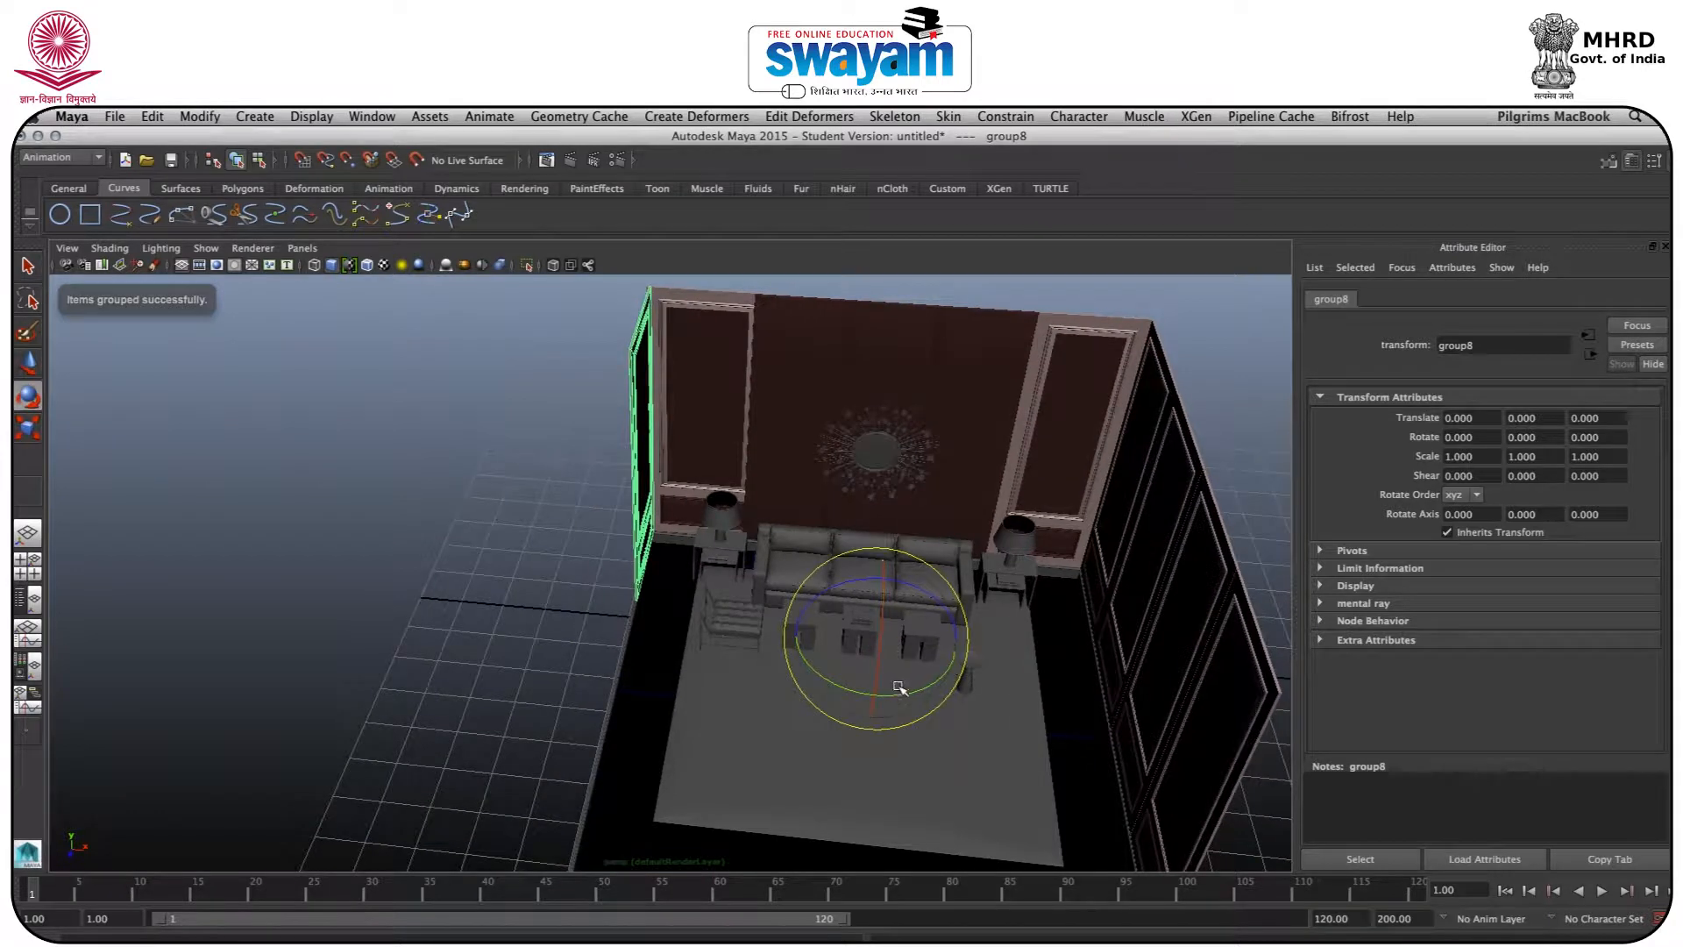
{"action": "key", "text": "ctrl+a"}
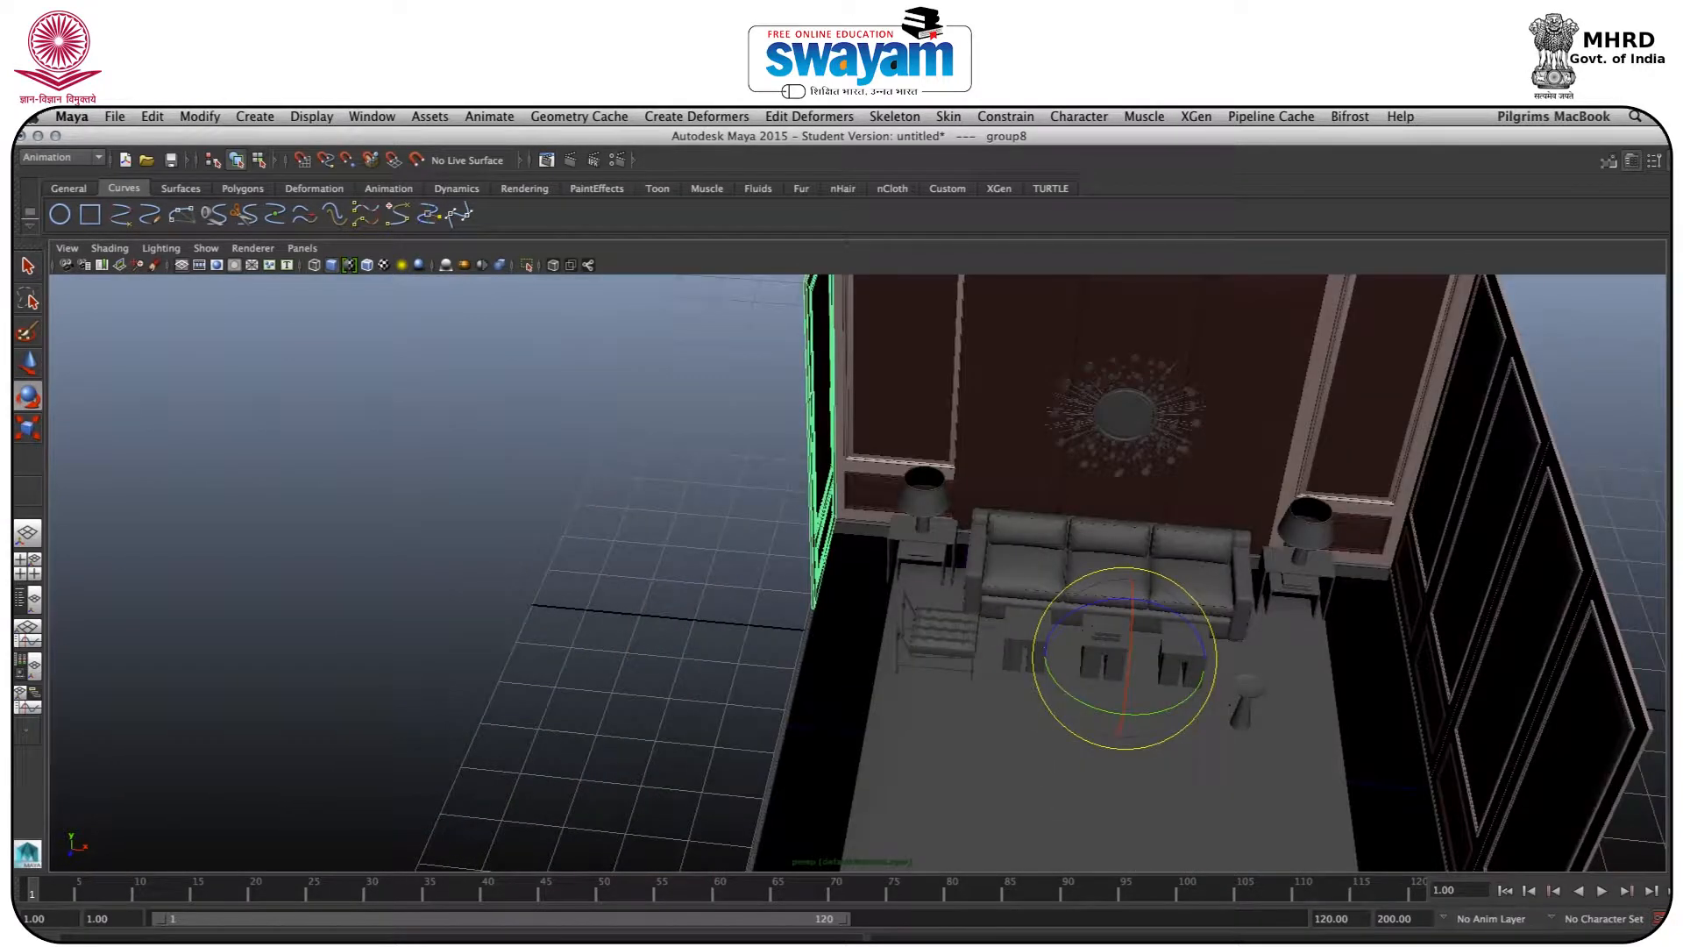
{"action": "key", "text": "ctrl+a"}
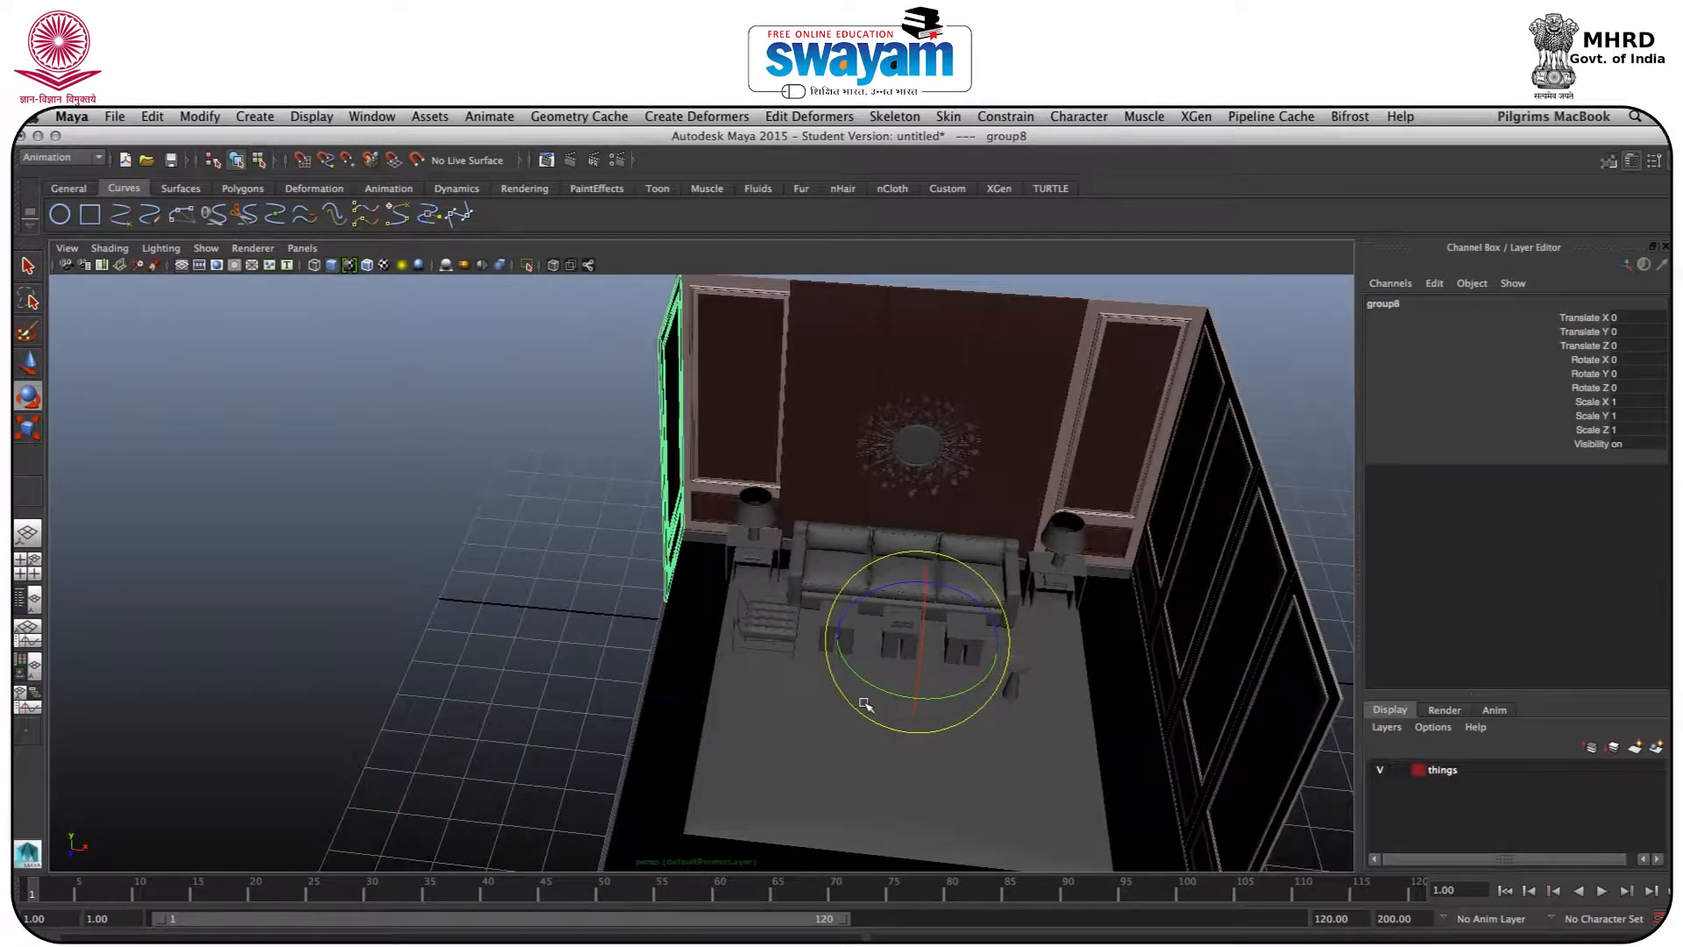
{"action": "left_click_drag", "start_coordinate": [905, 693], "coordinate": [1097, 644]}
{"action": "double_click", "coordinate": [1623, 375]}
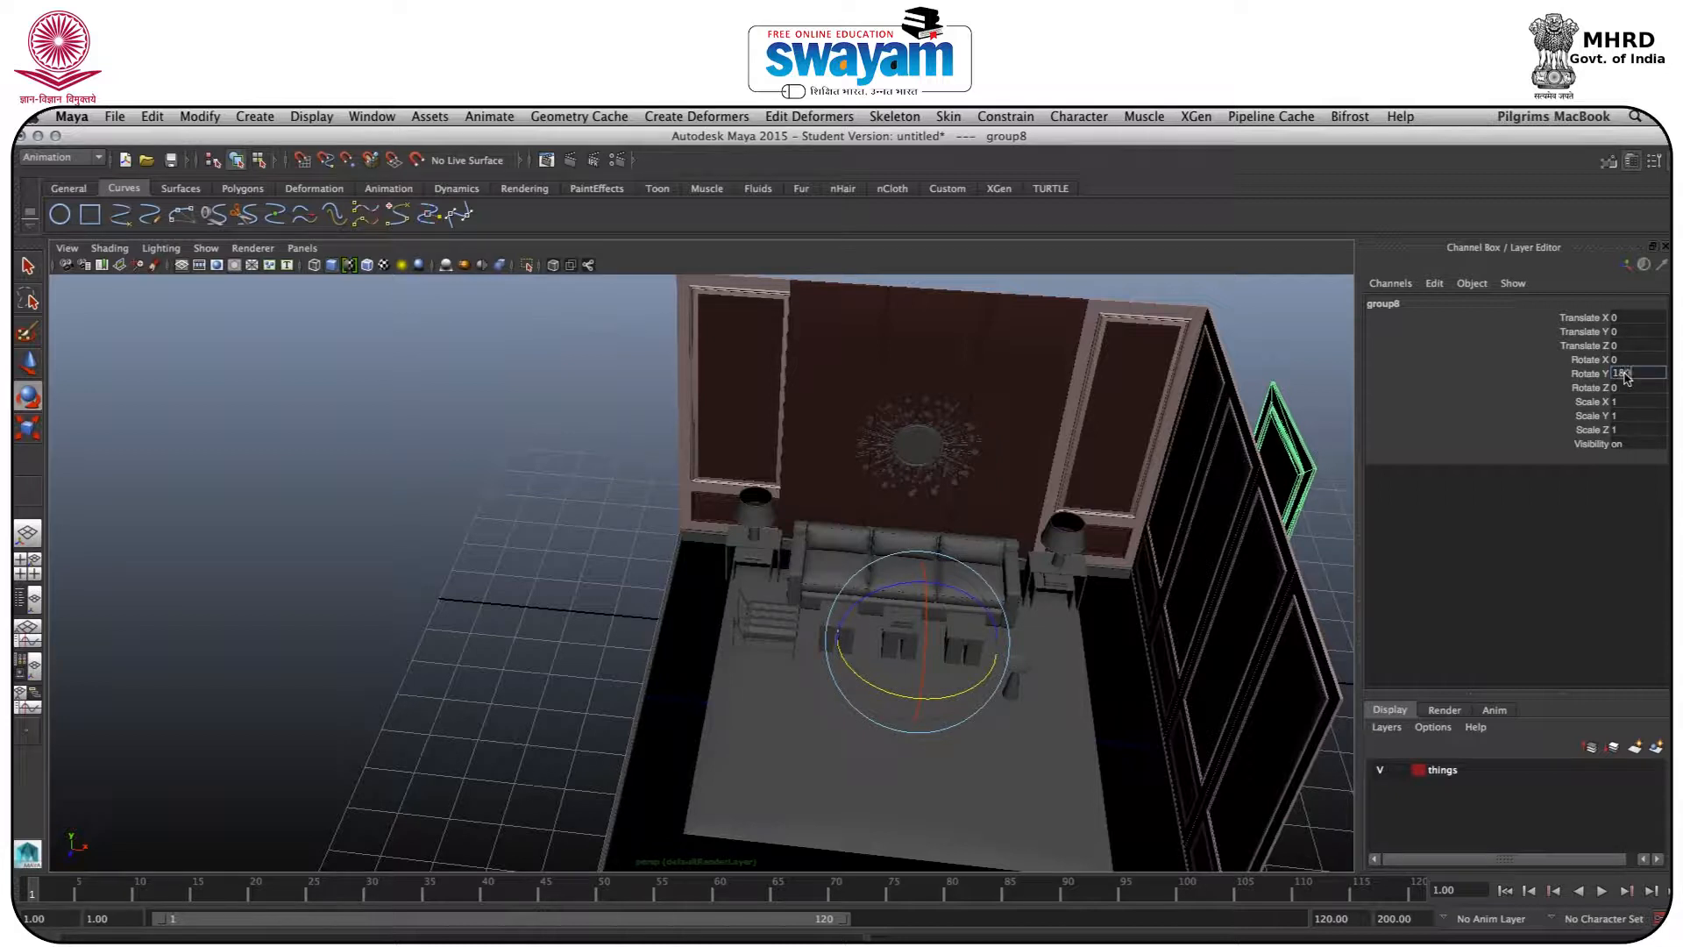
{"action": "key", "text": "Return"}
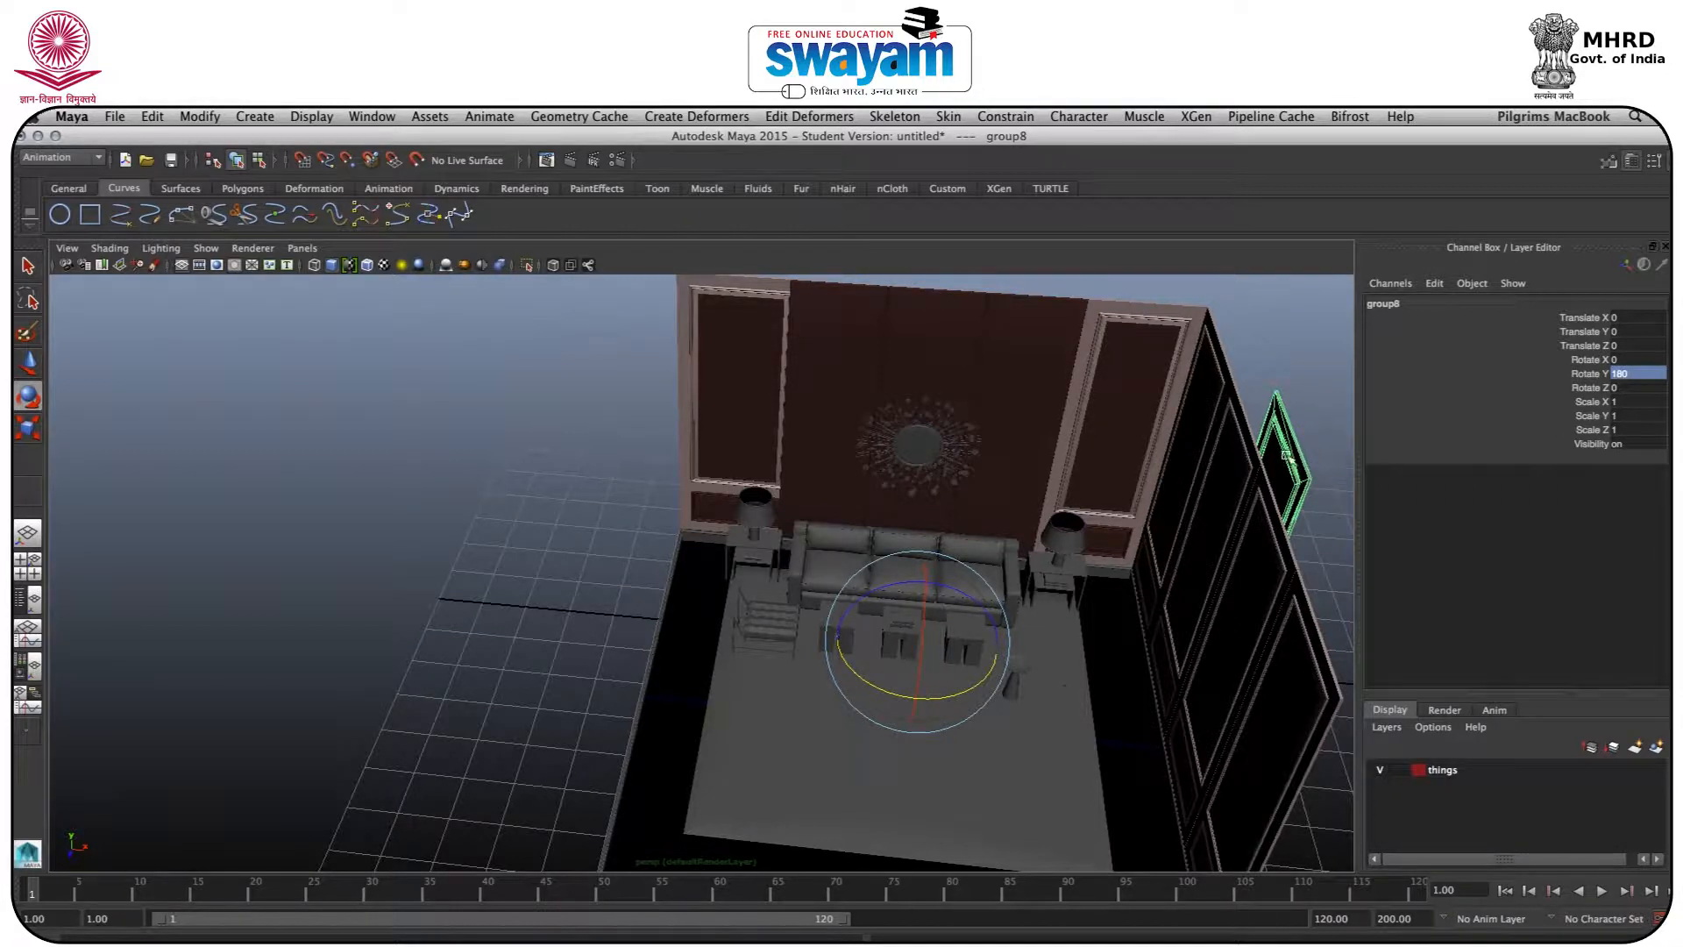
Move the rotated group back across the room to meet the far corner of the sofa wall, and clear the selection
{"action": "key", "text": "w"}
{"action": "left_click_drag", "start_coordinate": [1017, 662], "coordinate": [723, 612]}
{"action": "middle_click_drag", "start_coordinate": [493, 798], "coordinate": [535, 684], "text": "alt"}
{"action": "left_click_drag", "start_coordinate": [539, 764], "coordinate": [322, 759]}
{"action": "left_click", "coordinate": [473, 768]}
{"action": "left_click_drag", "start_coordinate": [910, 704], "coordinate": [787, 706], "text": "alt"}
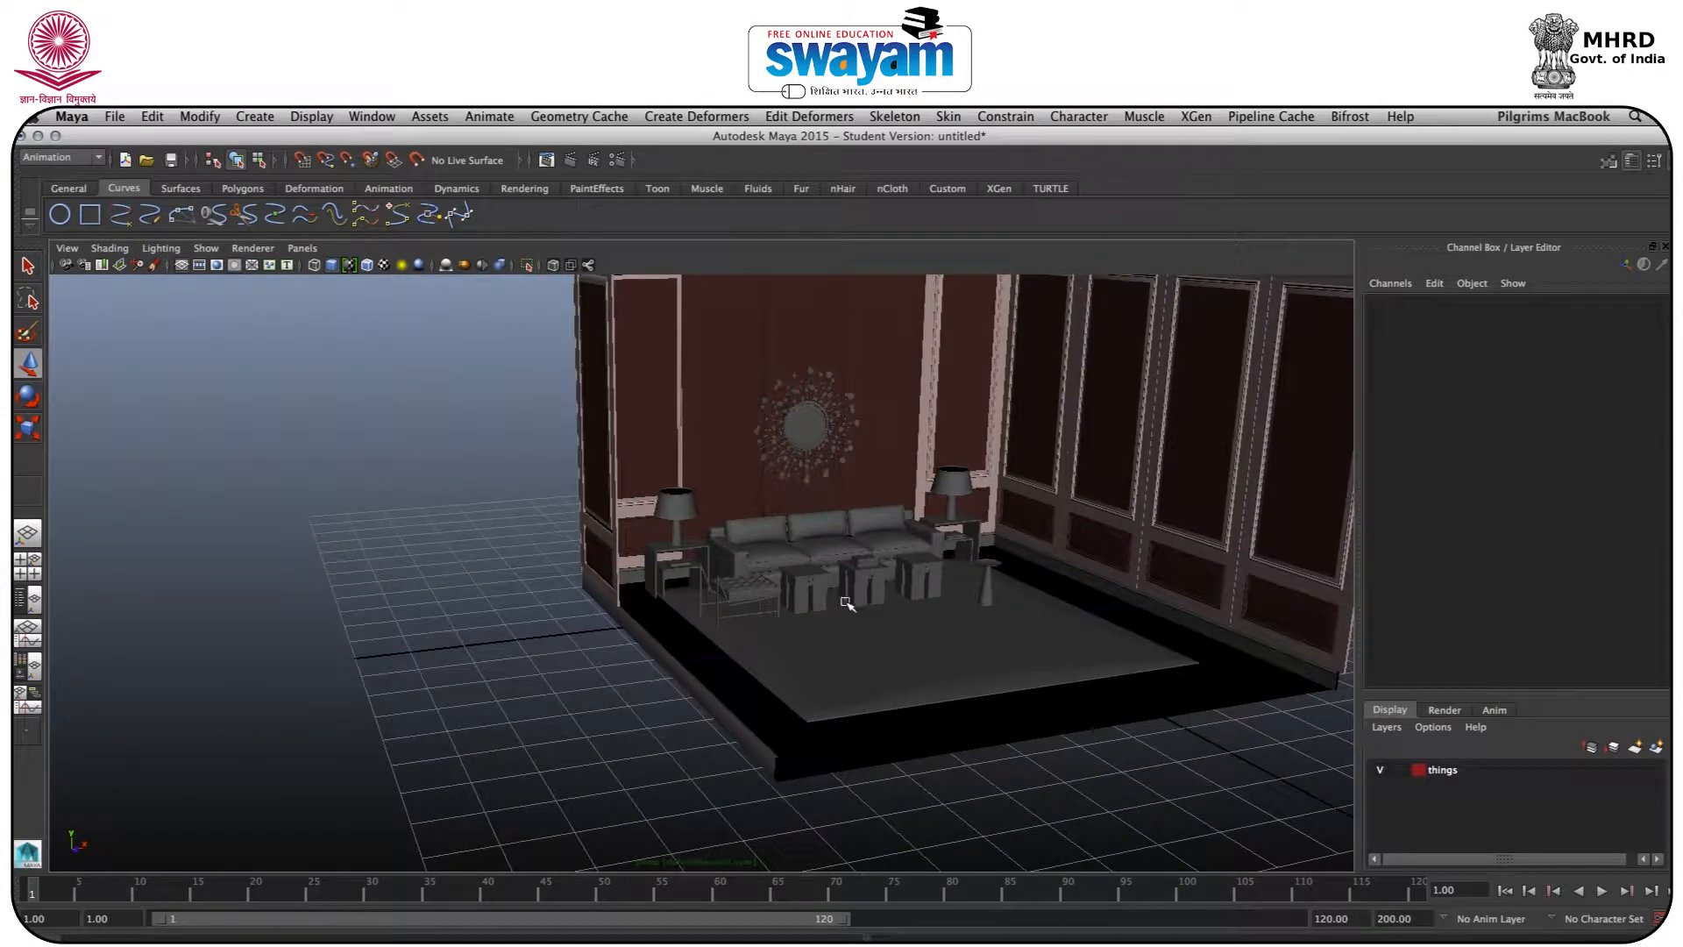
{"action": "middle_click_drag", "start_coordinate": [885, 544], "coordinate": [751, 649], "text": "alt"}
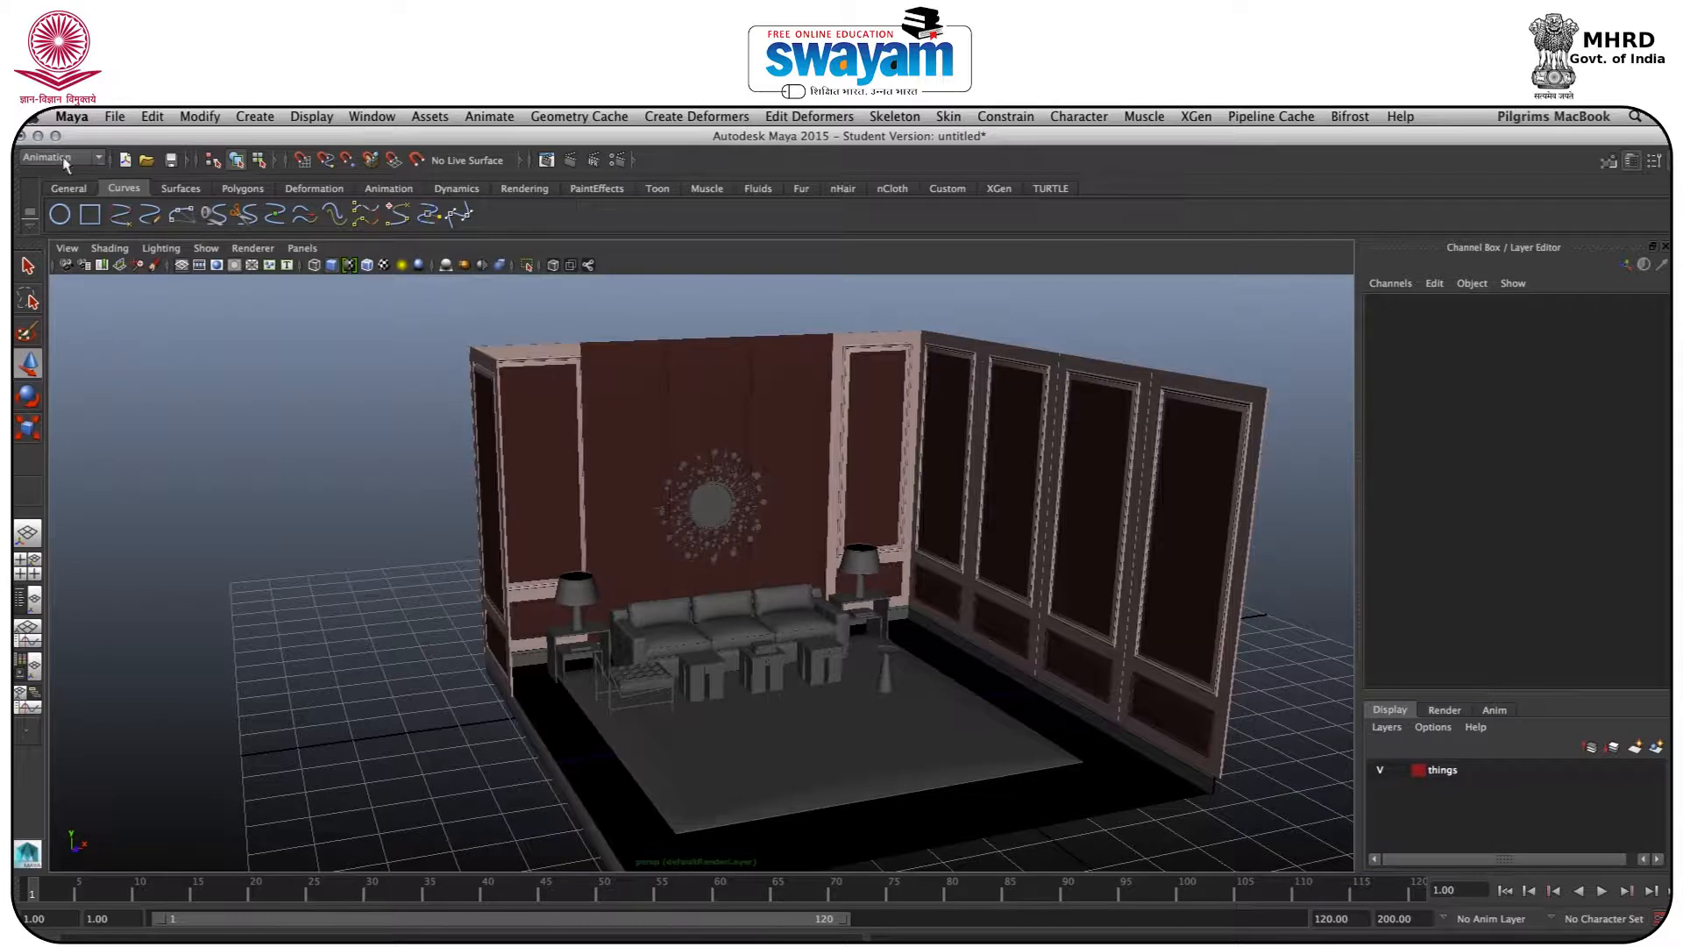
Save the scene to the Desktop as a Maya ASCII file named batch render_001, accepting the student version notice
{"action": "left_click", "coordinate": [115, 117]}
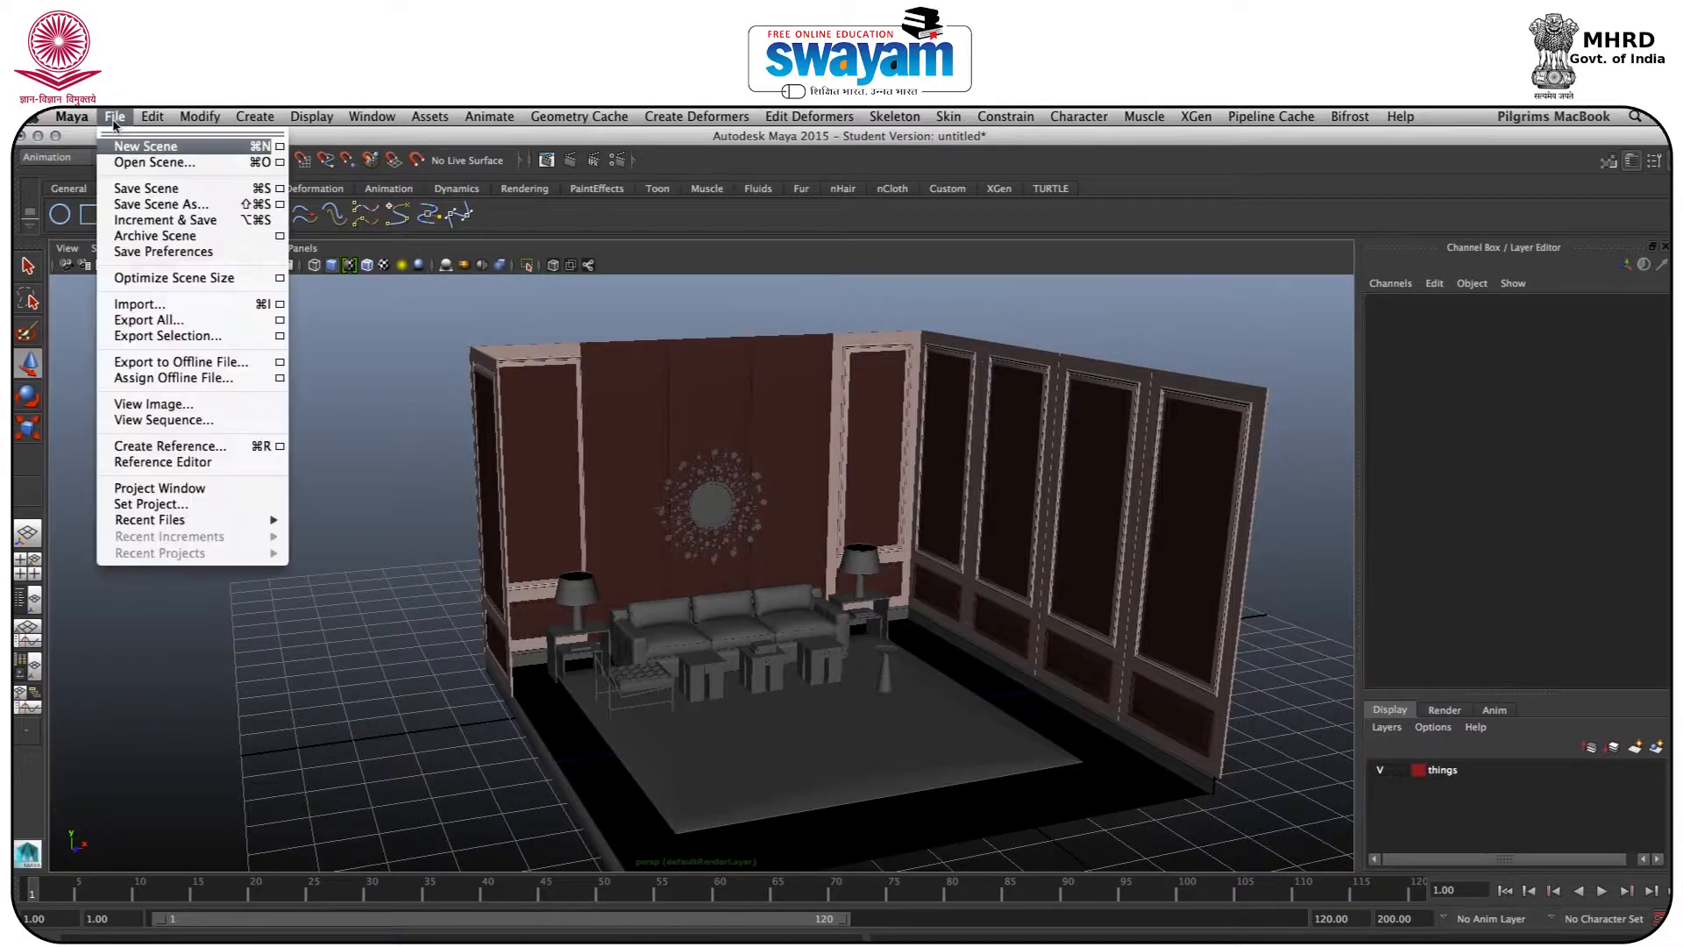
{"action": "left_click", "coordinate": [147, 188]}
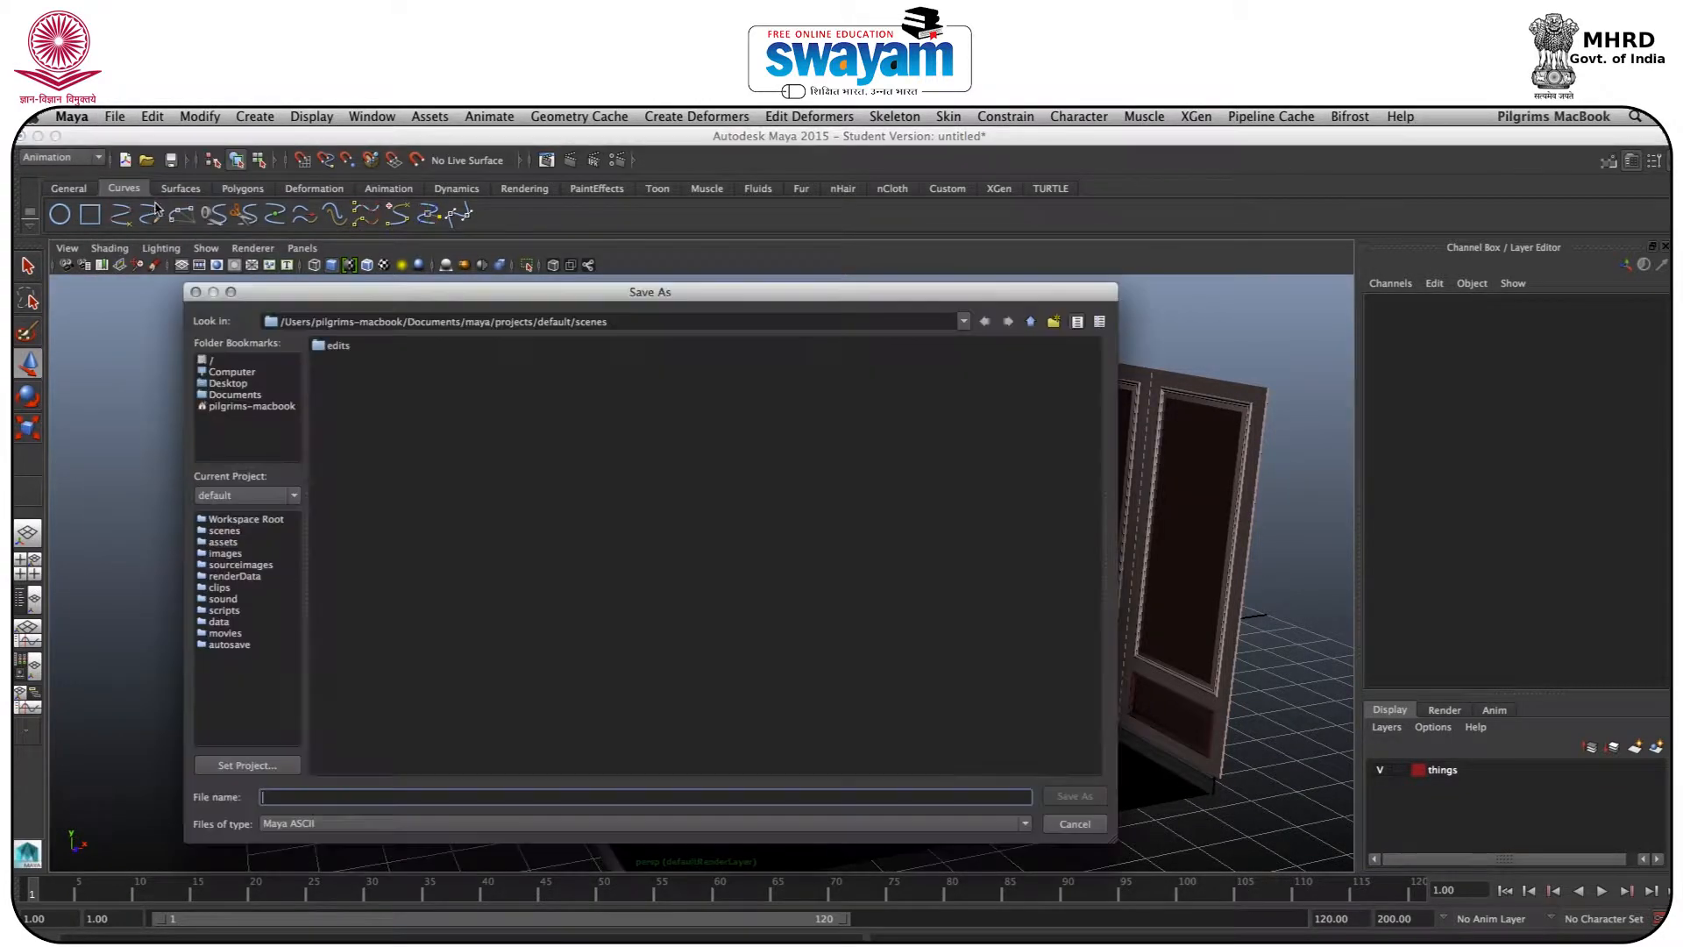
{"action": "left_click", "coordinate": [238, 396]}
{"action": "left_click", "coordinate": [235, 384]}
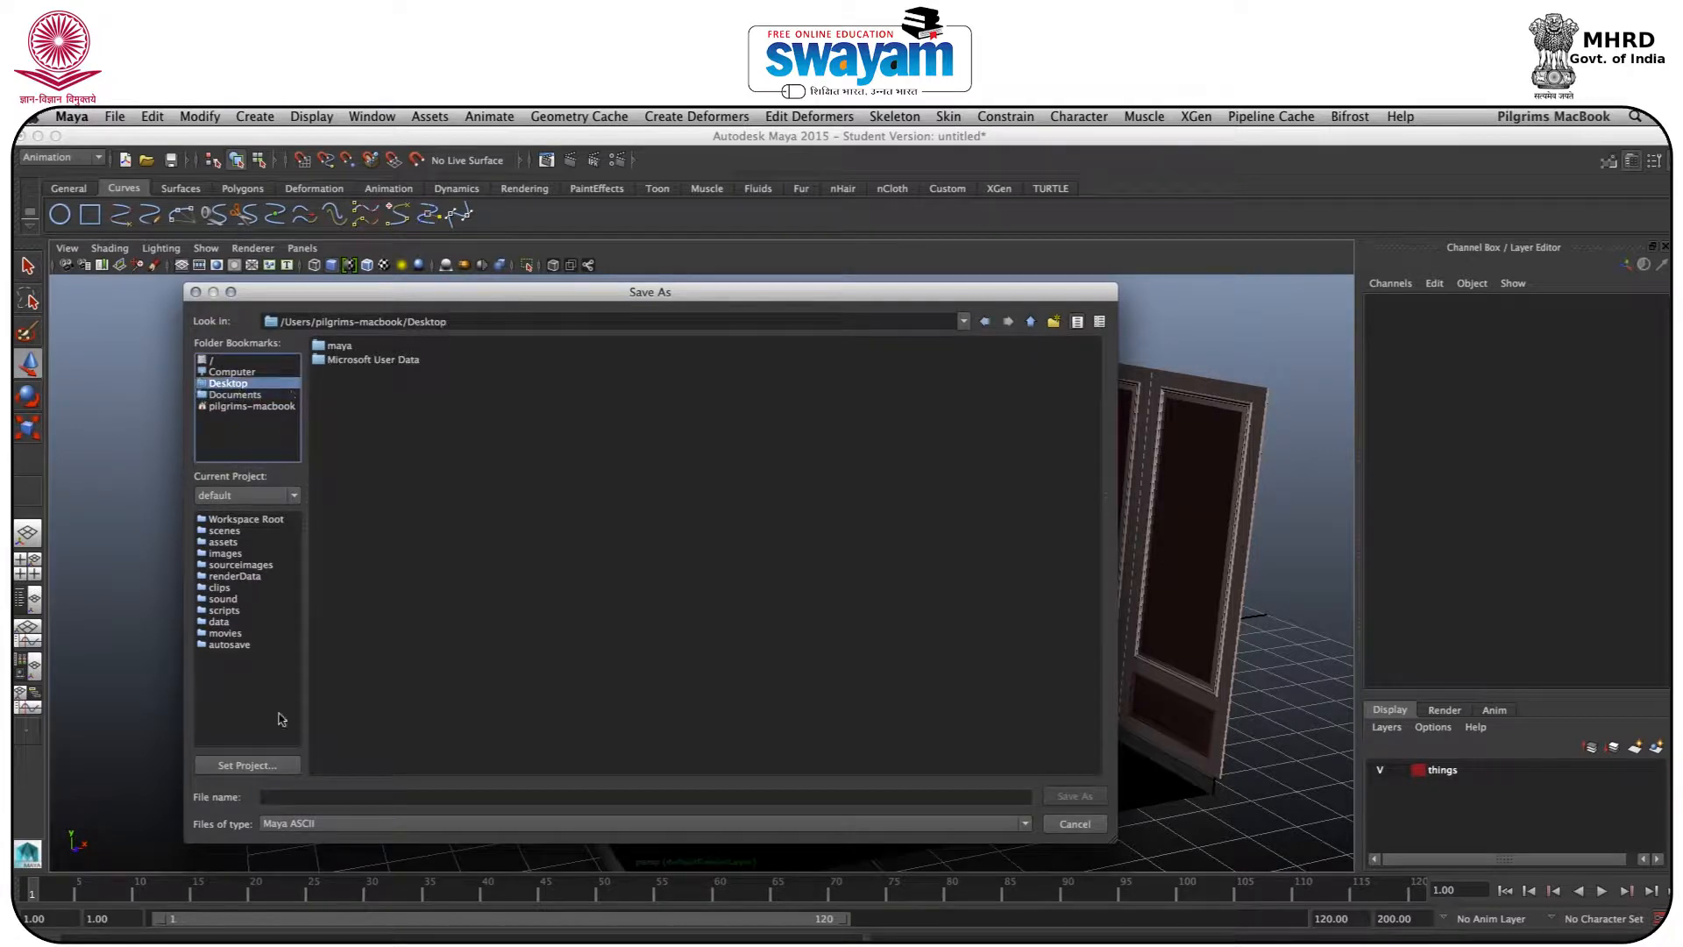
{"action": "left_click", "coordinate": [294, 795]}
{"action": "type", "text": "batch render"}
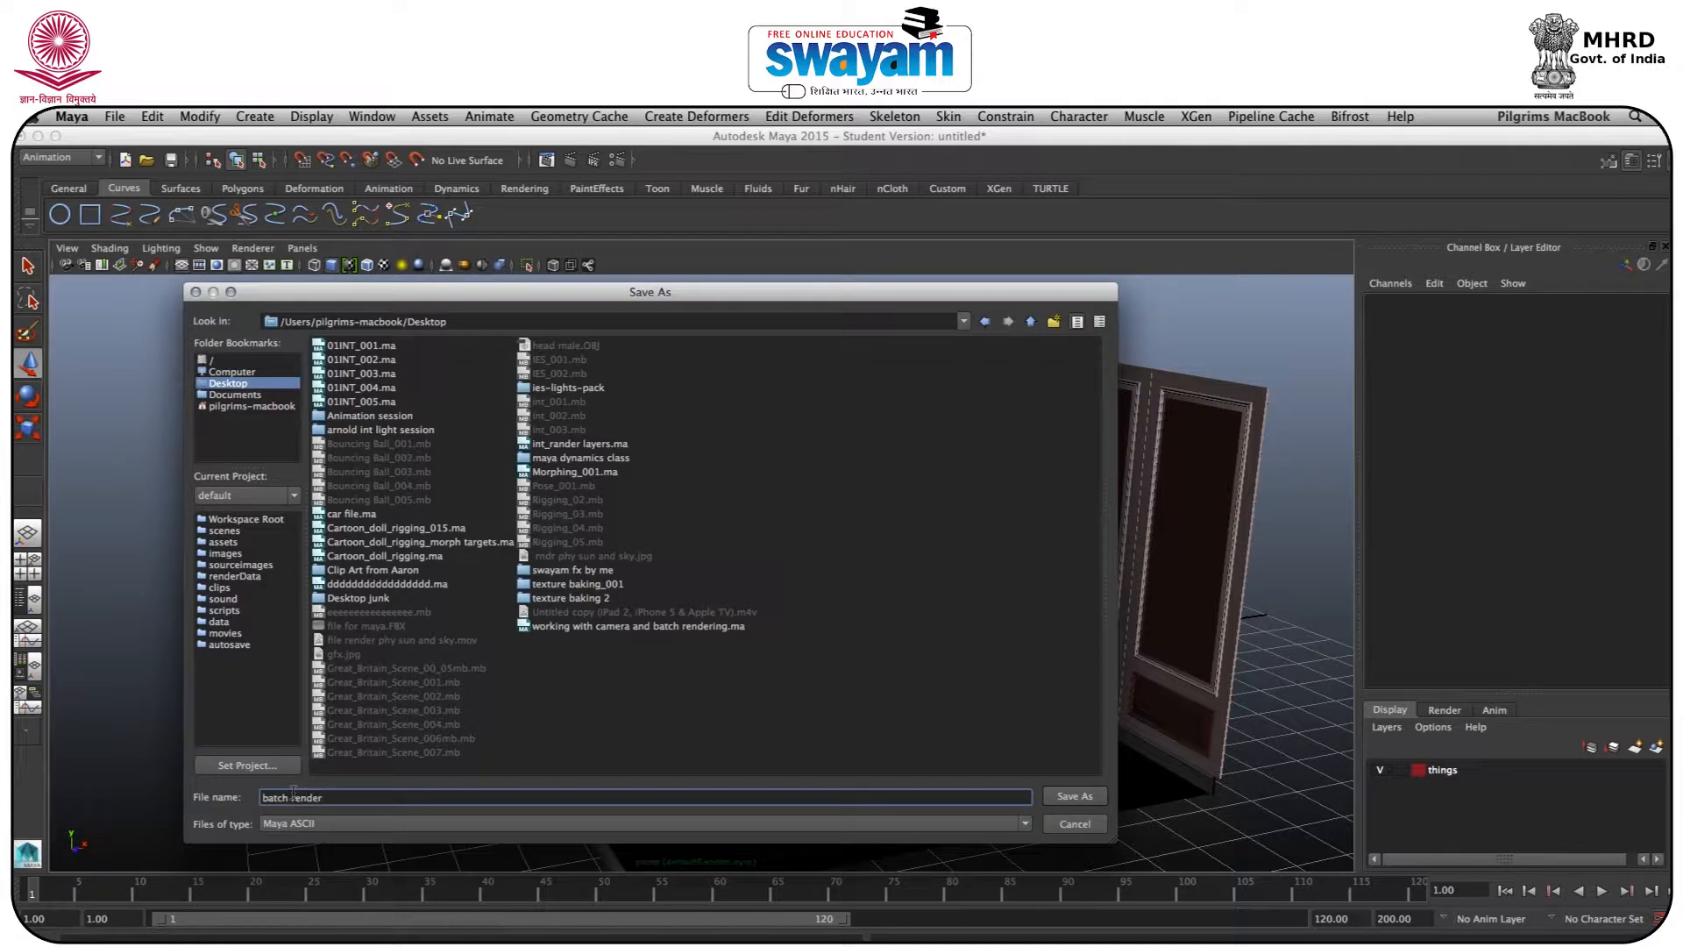
{"action": "key", "text": "Return"}
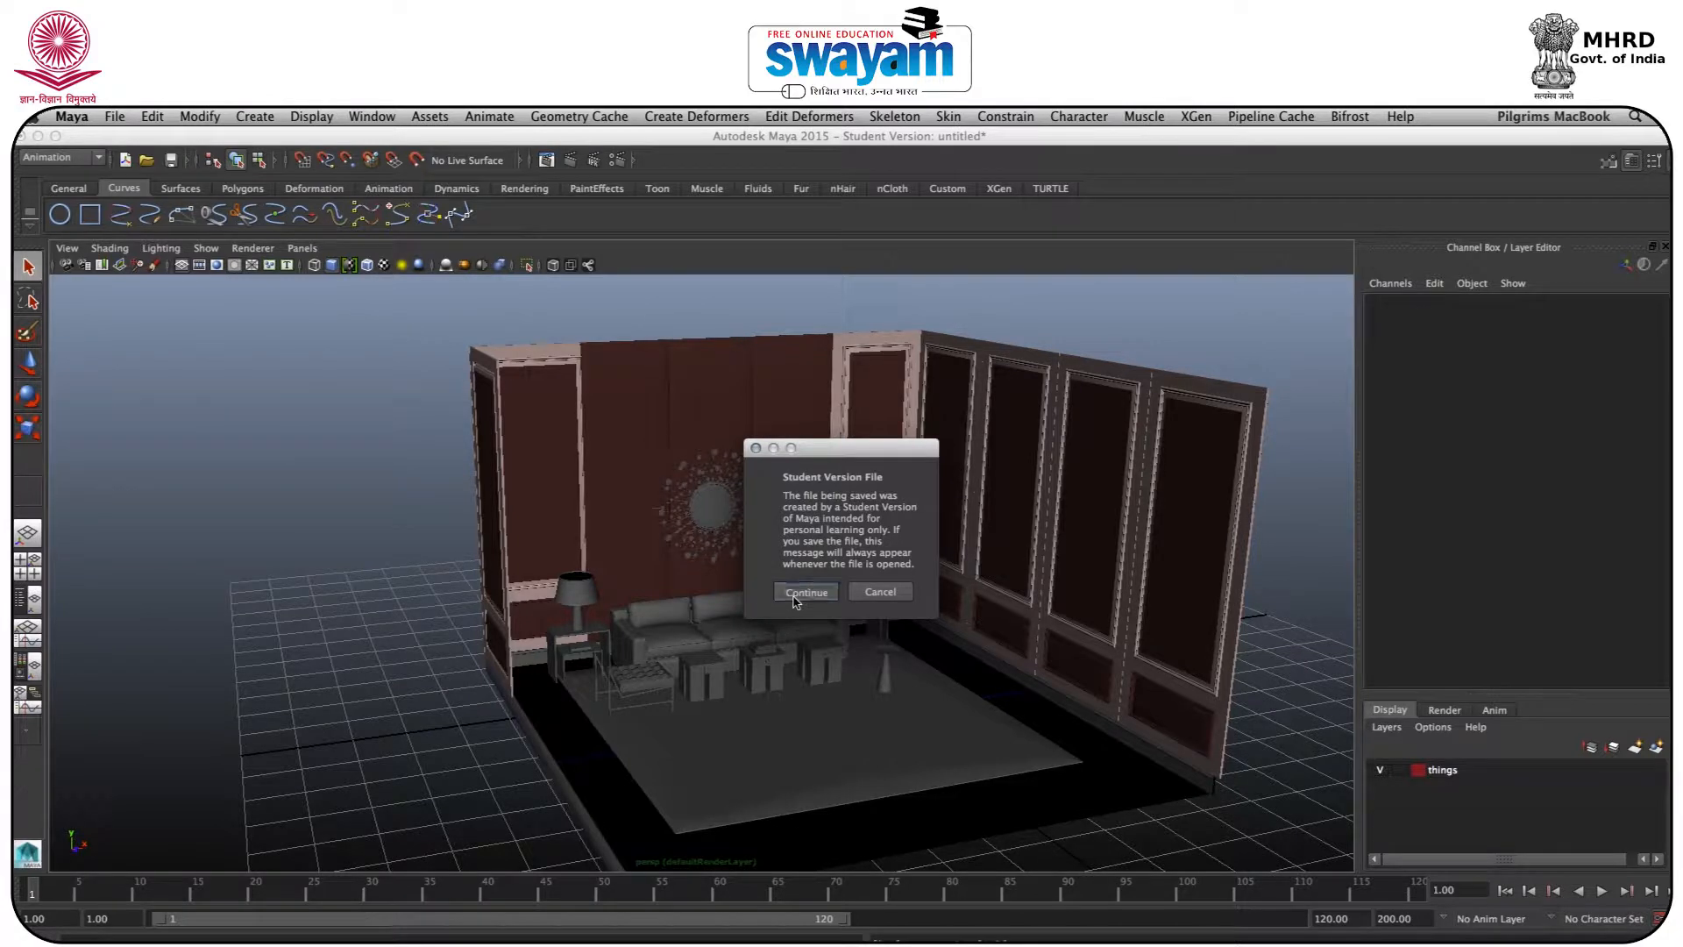
{"action": "left_click", "coordinate": [800, 594]}
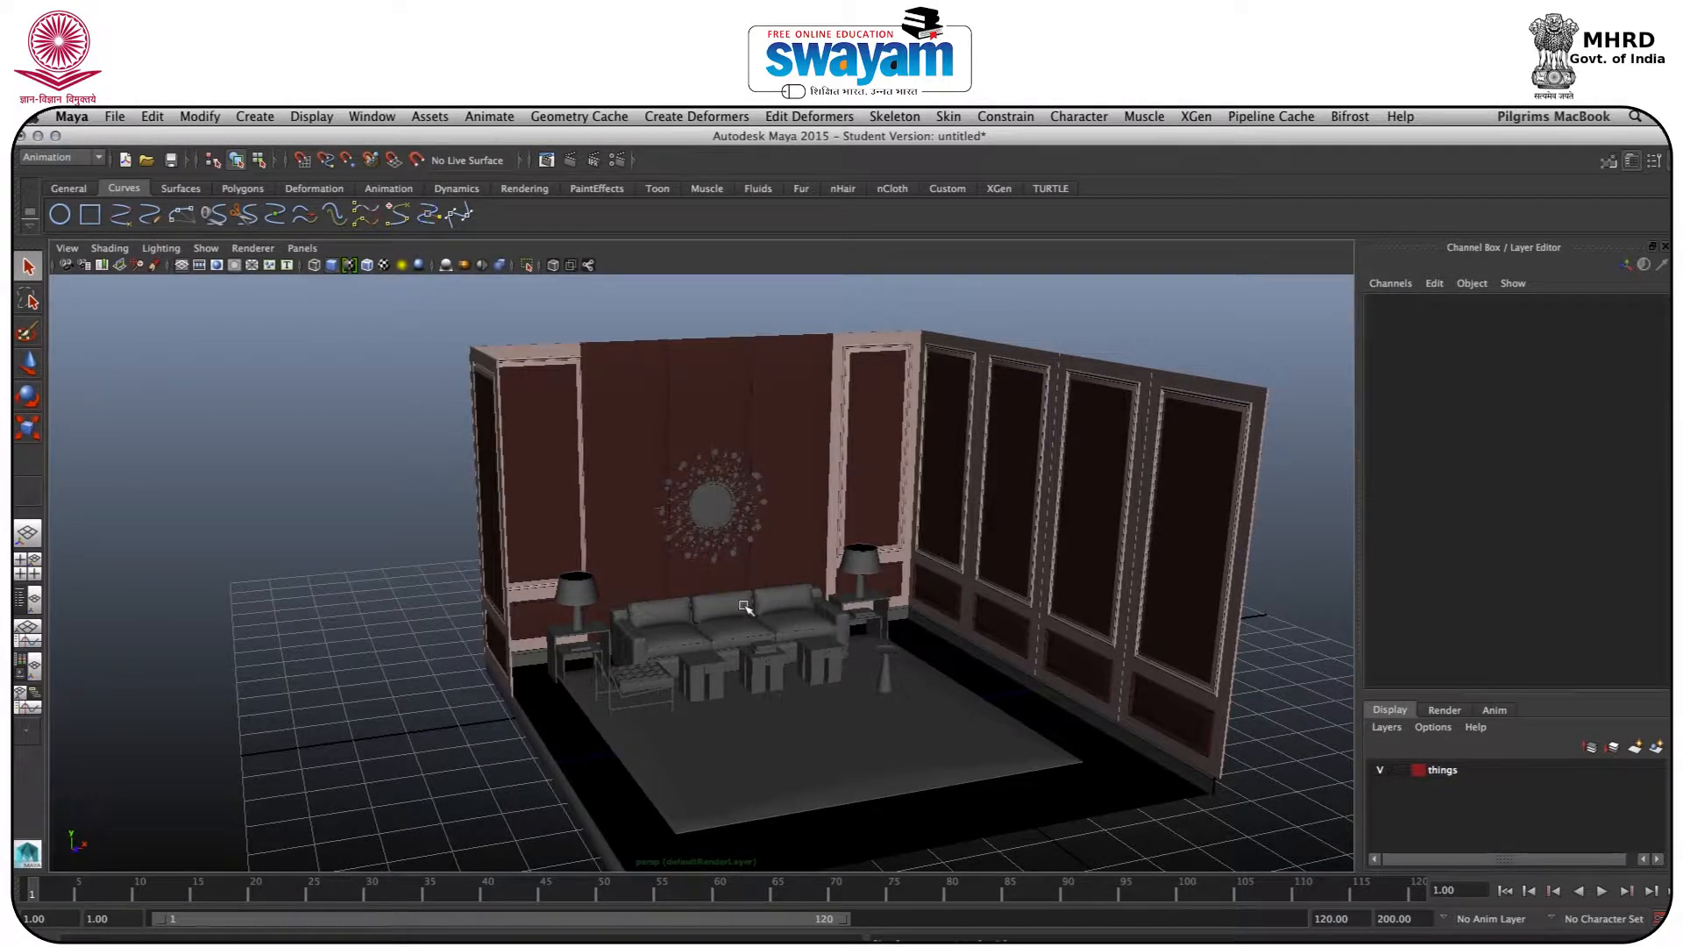
Assign a new Blinn material to the sofa
{"action": "scroll", "coordinate": [747, 606], "scroll_direction": "down", "scroll_amount": 3}
{"action": "scroll", "coordinate": [741, 608], "scroll_direction": "up", "scroll_amount": 8}
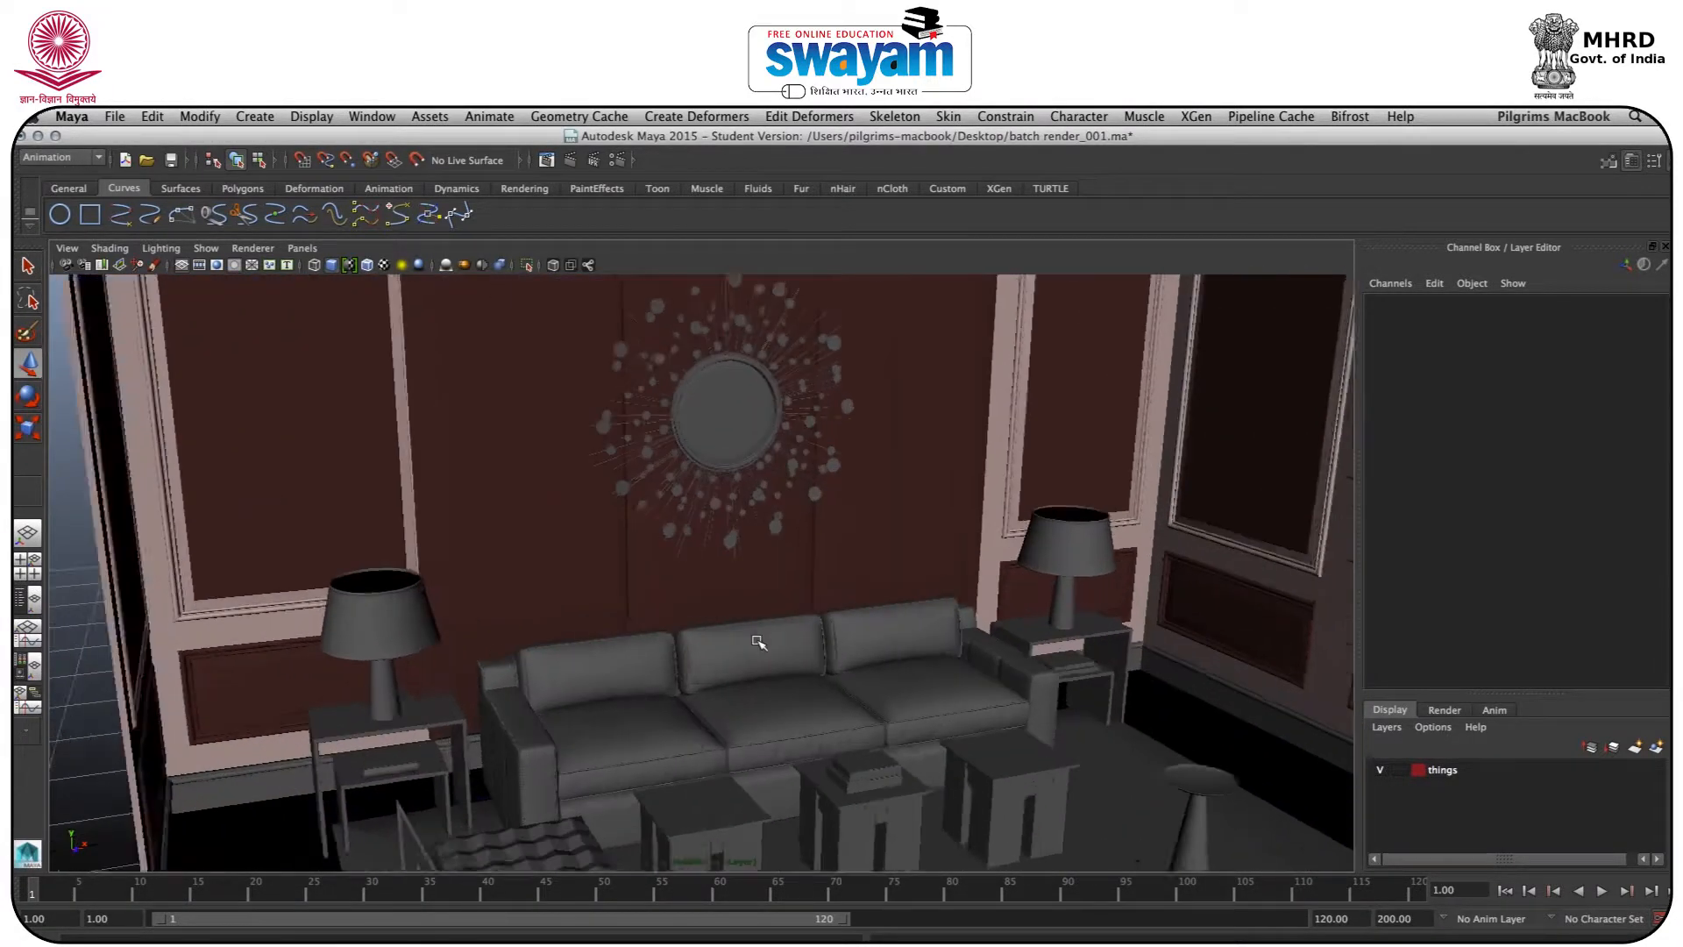
{"action": "scroll", "coordinate": [761, 653], "scroll_direction": "up", "scroll_amount": 3}
{"action": "left_click", "coordinate": [772, 680]}
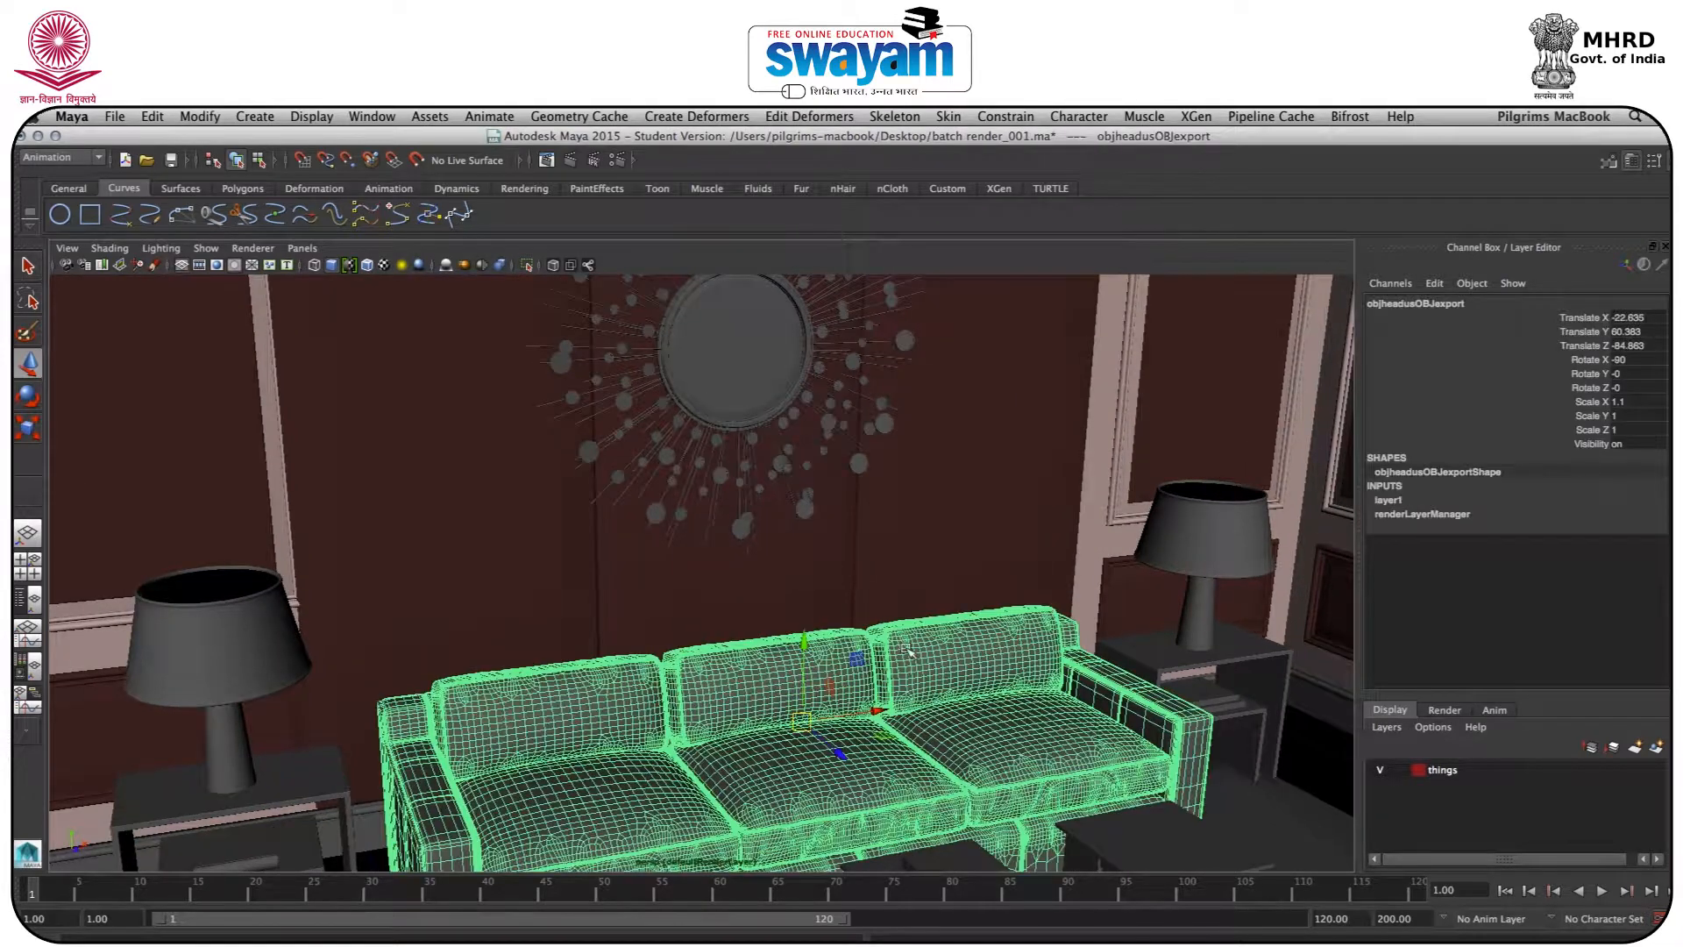
{"action": "left_click_drag", "start_coordinate": [909, 650], "coordinate": [756, 519], "text": "alt"}
{"action": "right_click", "coordinate": [755, 519]}
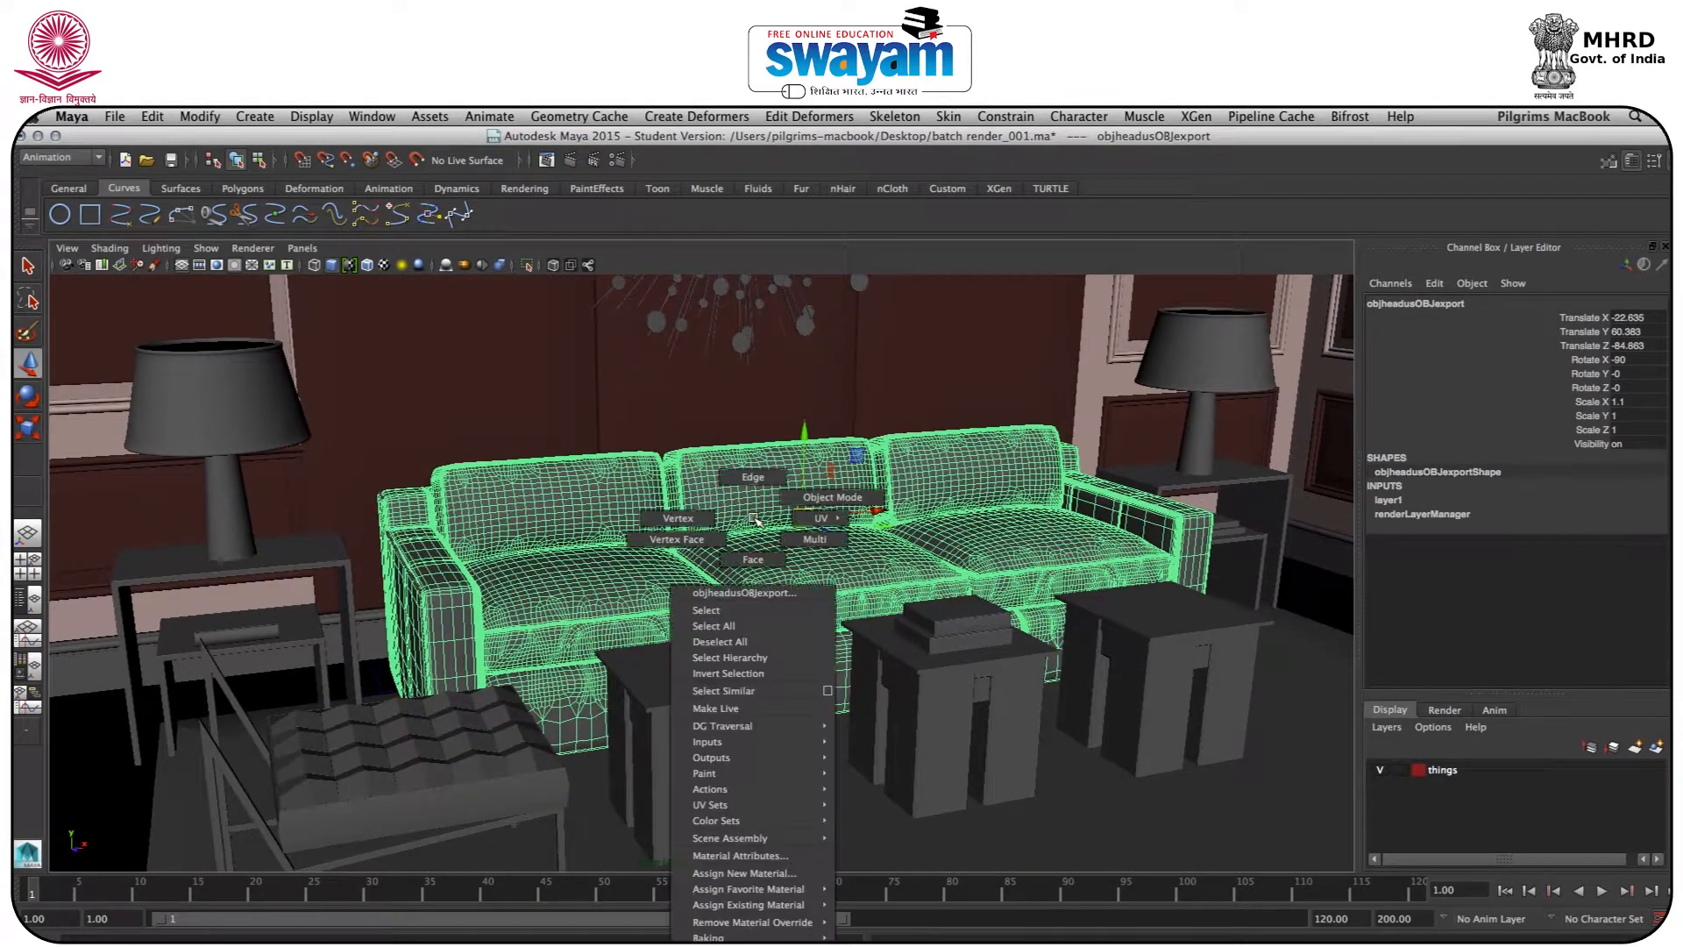
{"action": "left_click", "coordinate": [750, 874]}
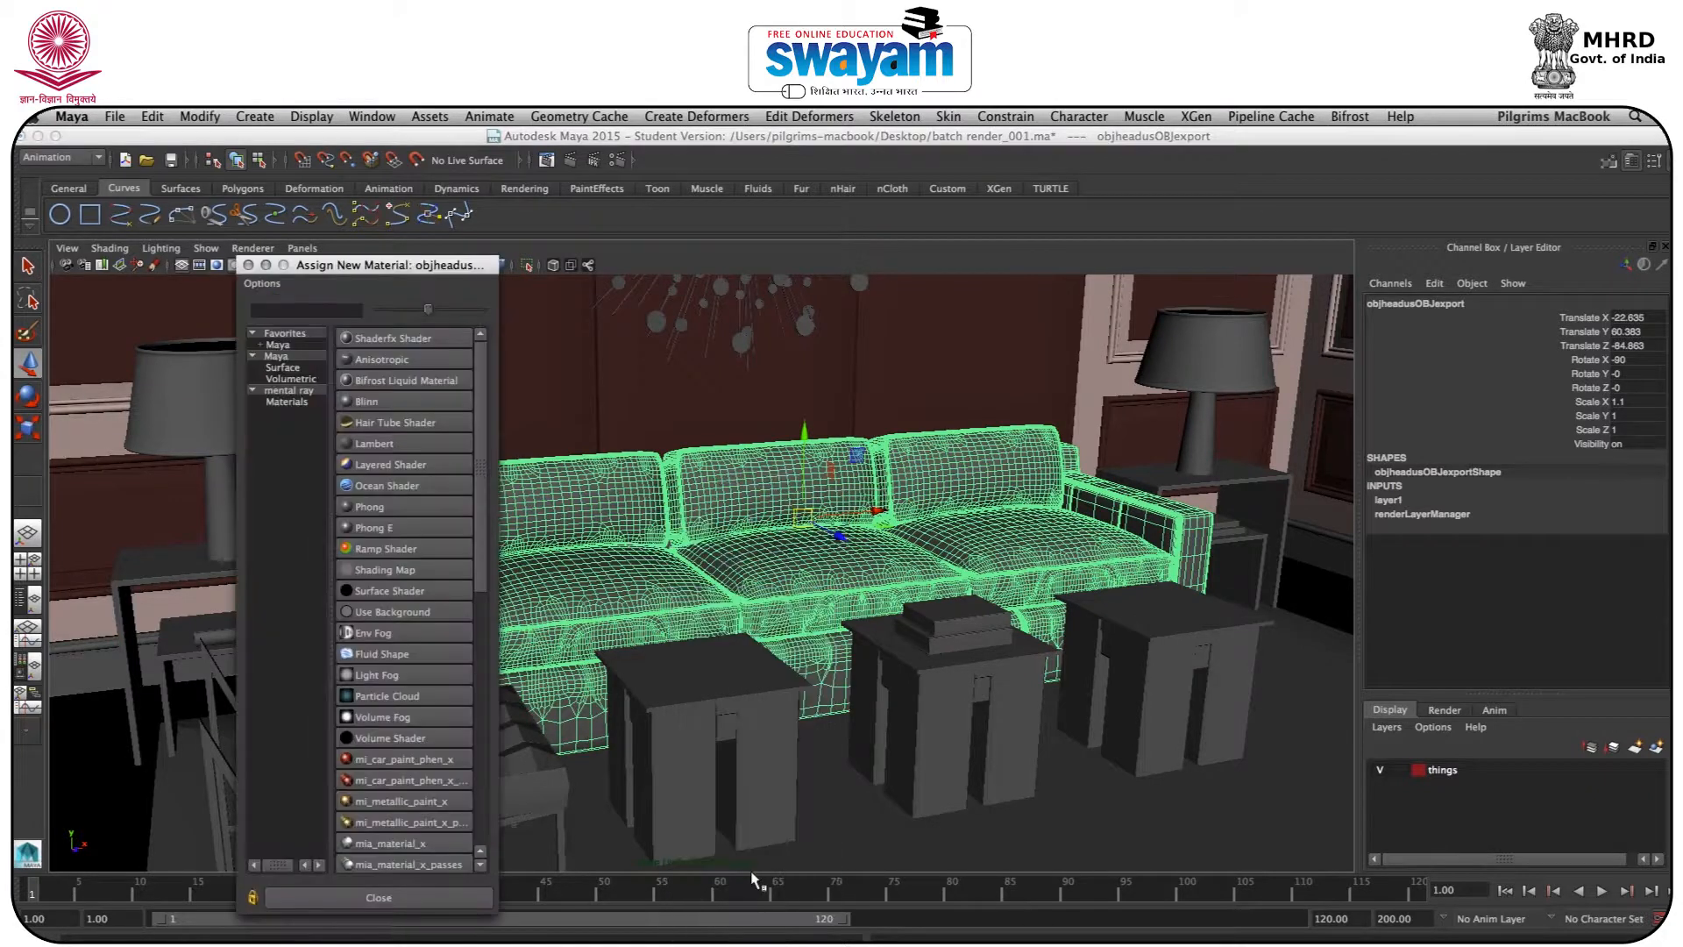
{"action": "left_click", "coordinate": [366, 402]}
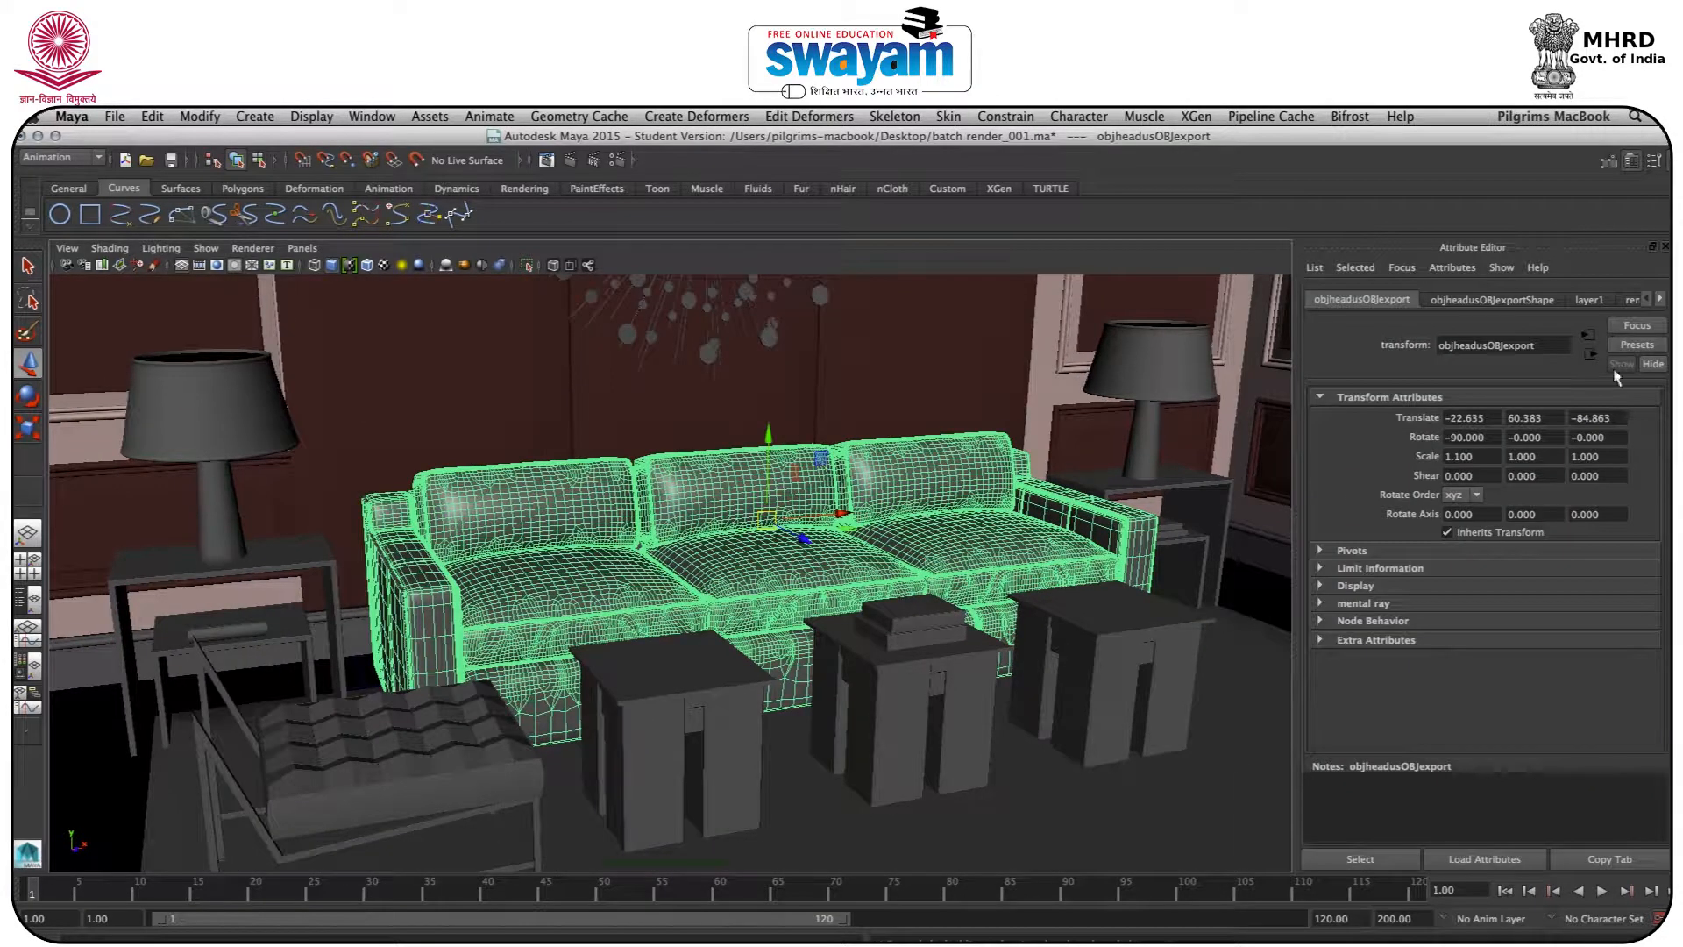
Set the sofa's Blinn color to dark red with saturation 1.000 and a value of about 0.39
{"action": "key", "text": "ctrl+a"}
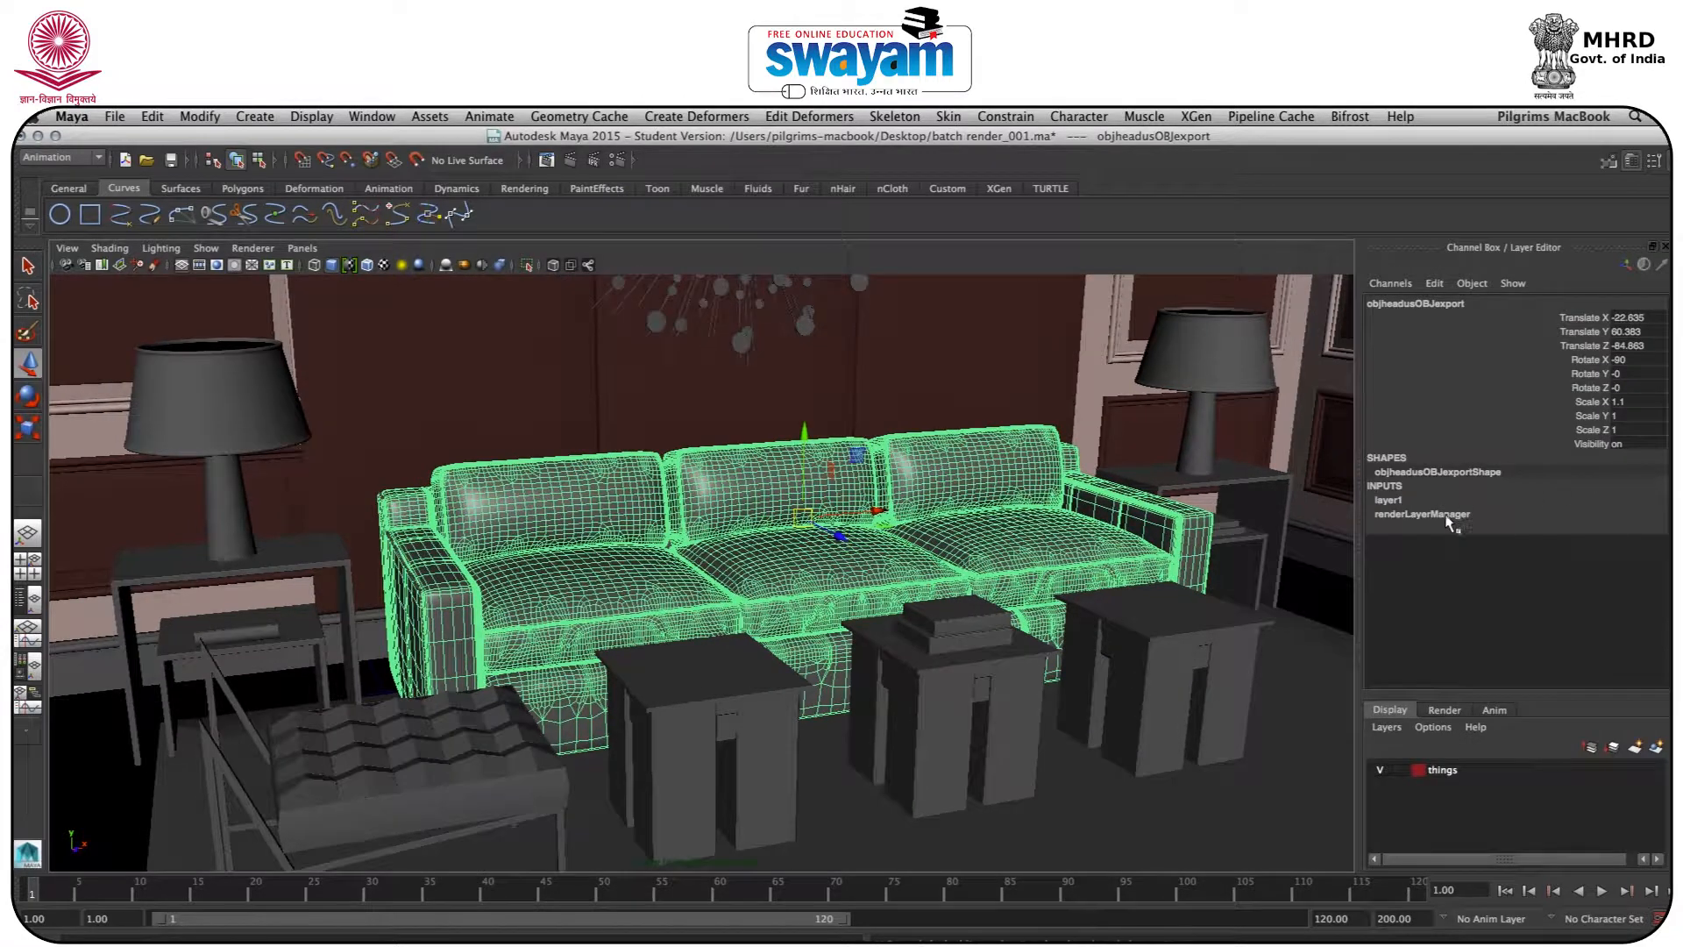
{"action": "key", "text": "ctrl+a"}
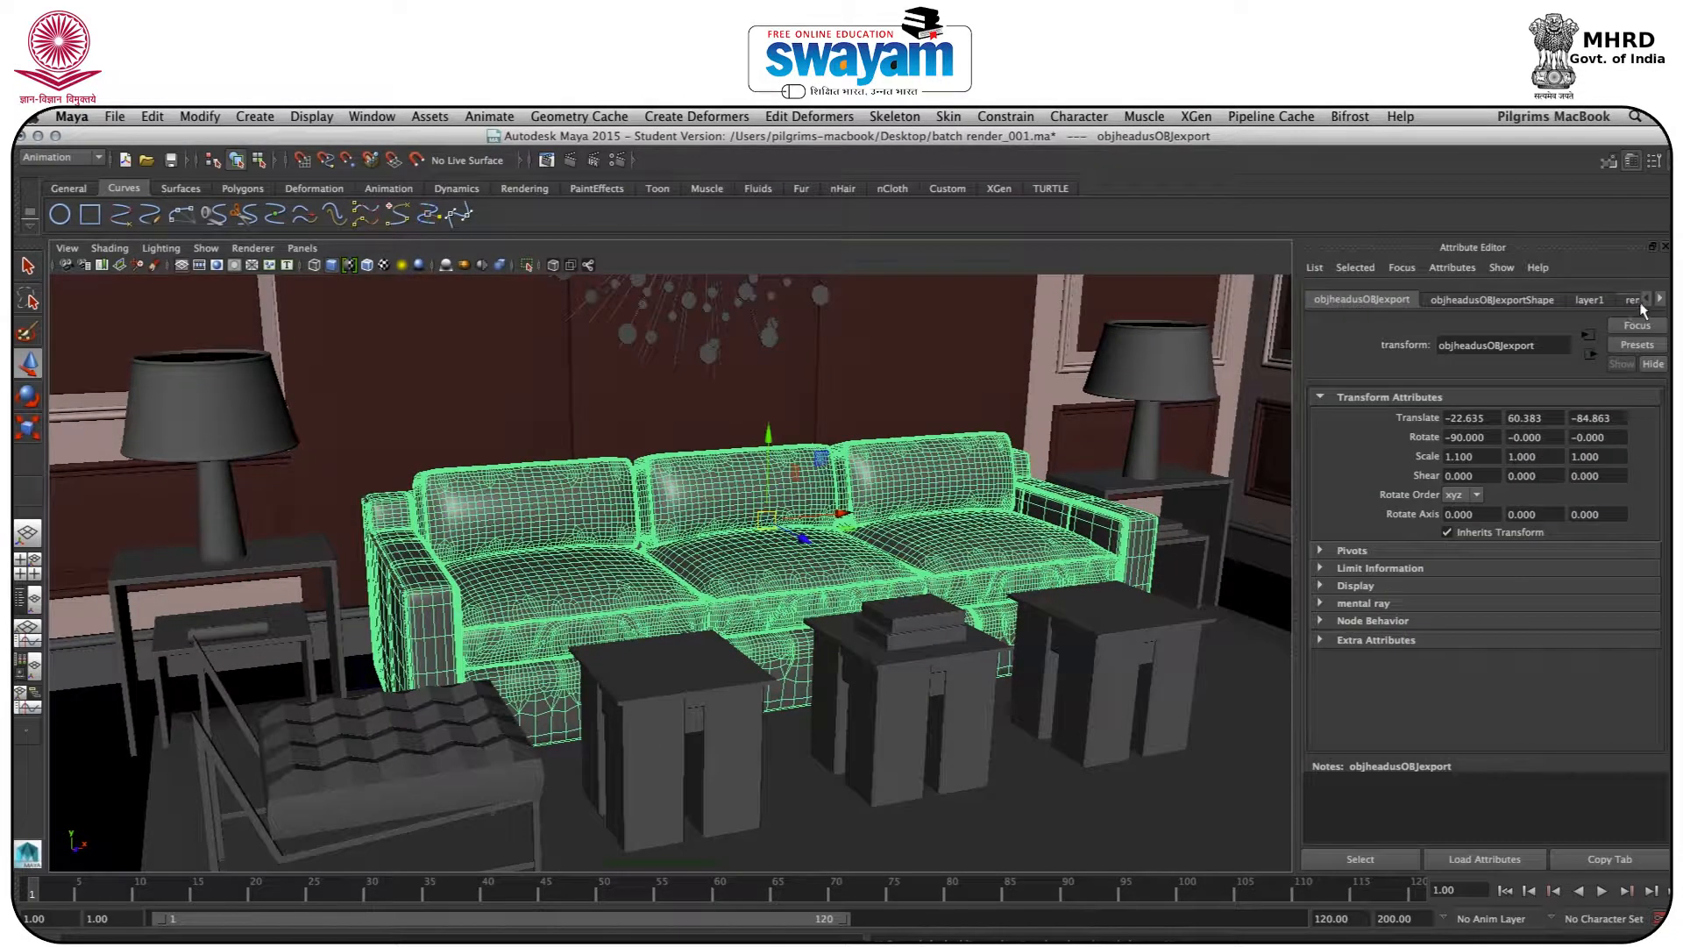
{"action": "left_click", "coordinate": [1659, 300]}
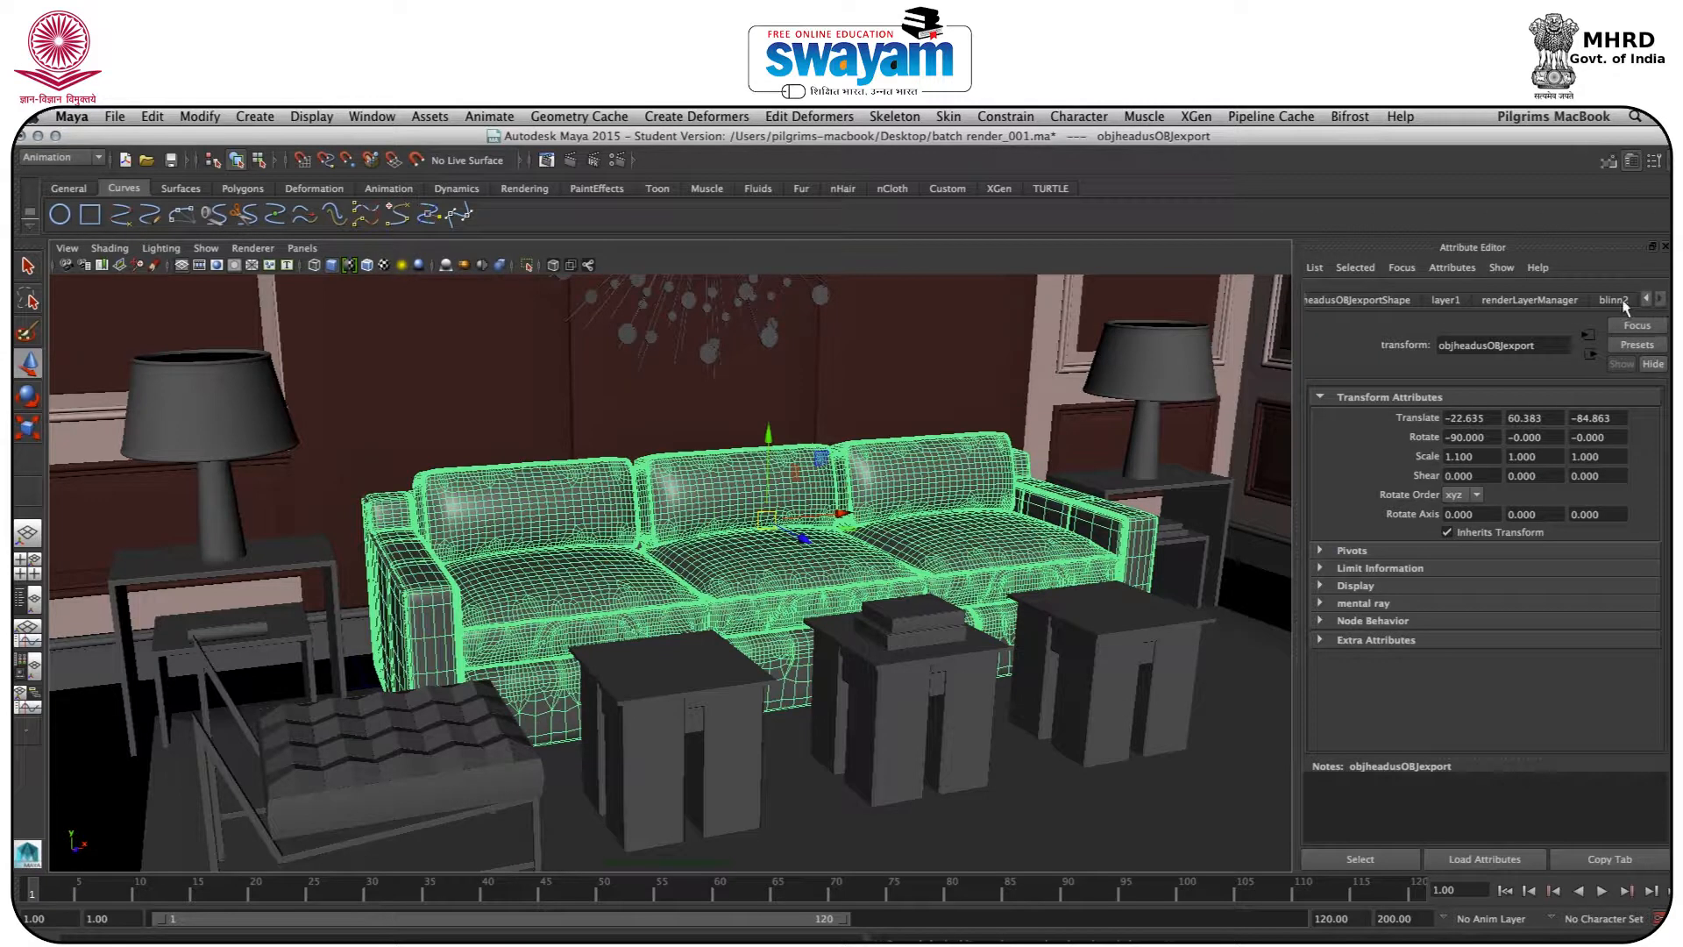
{"action": "left_click", "coordinate": [1620, 300]}
{"action": "left_click", "coordinate": [1469, 501]}
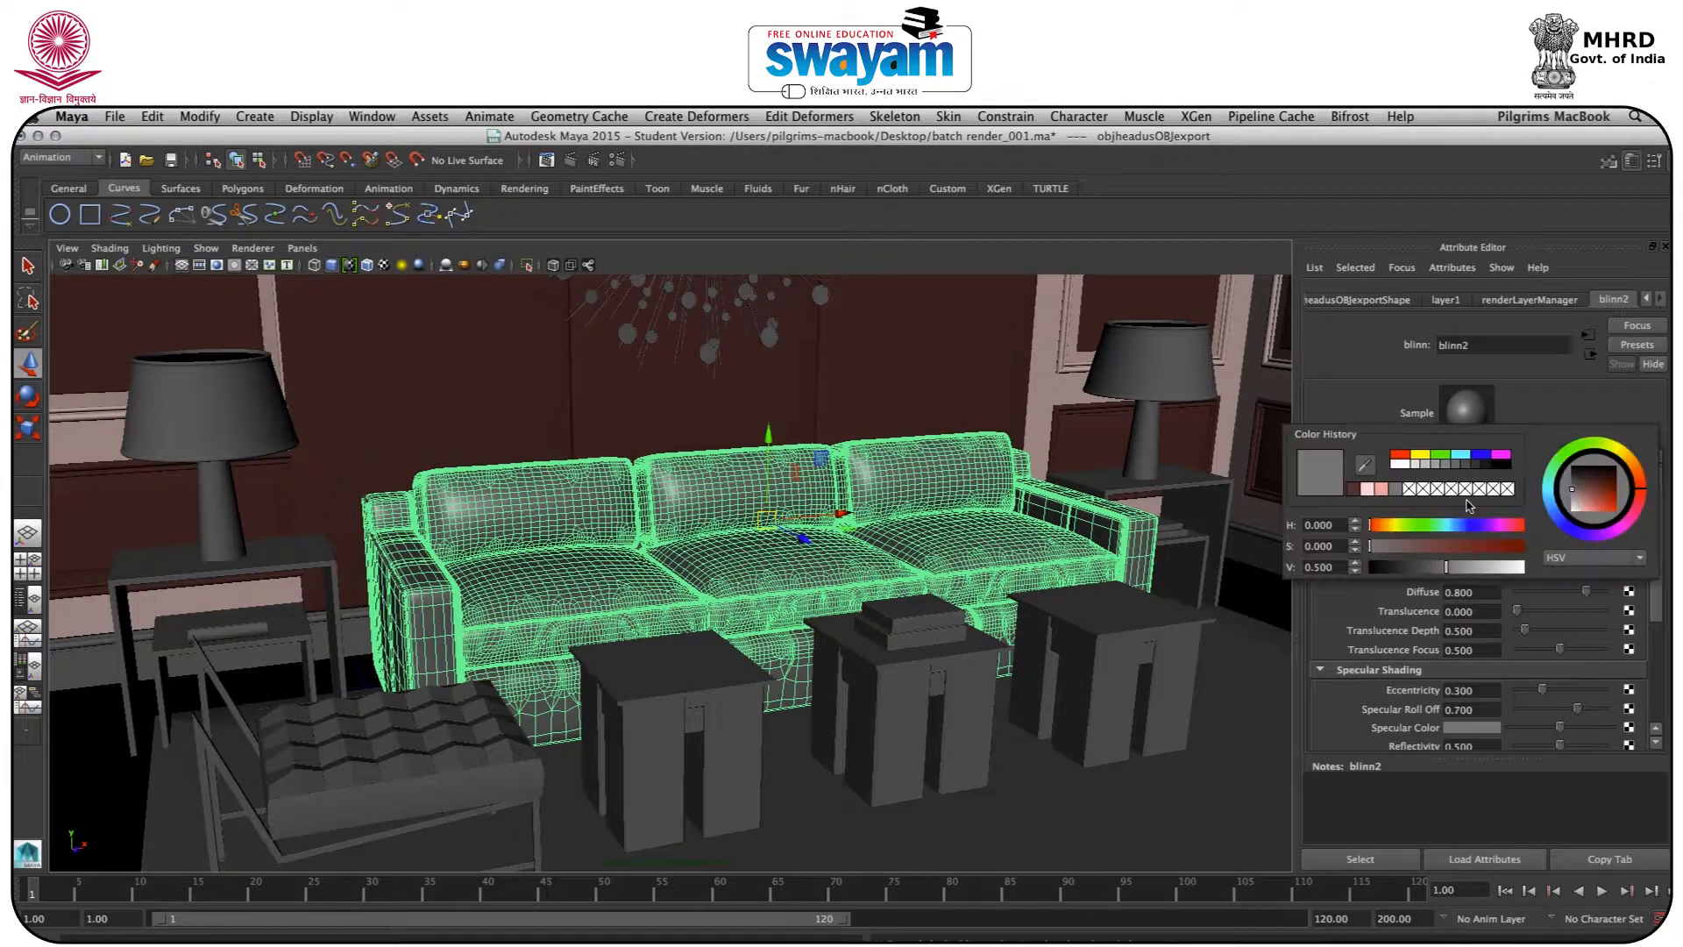
{"action": "left_click_drag", "start_coordinate": [1440, 546], "coordinate": [1524, 545]}
{"action": "left_click", "coordinate": [1431, 567]}
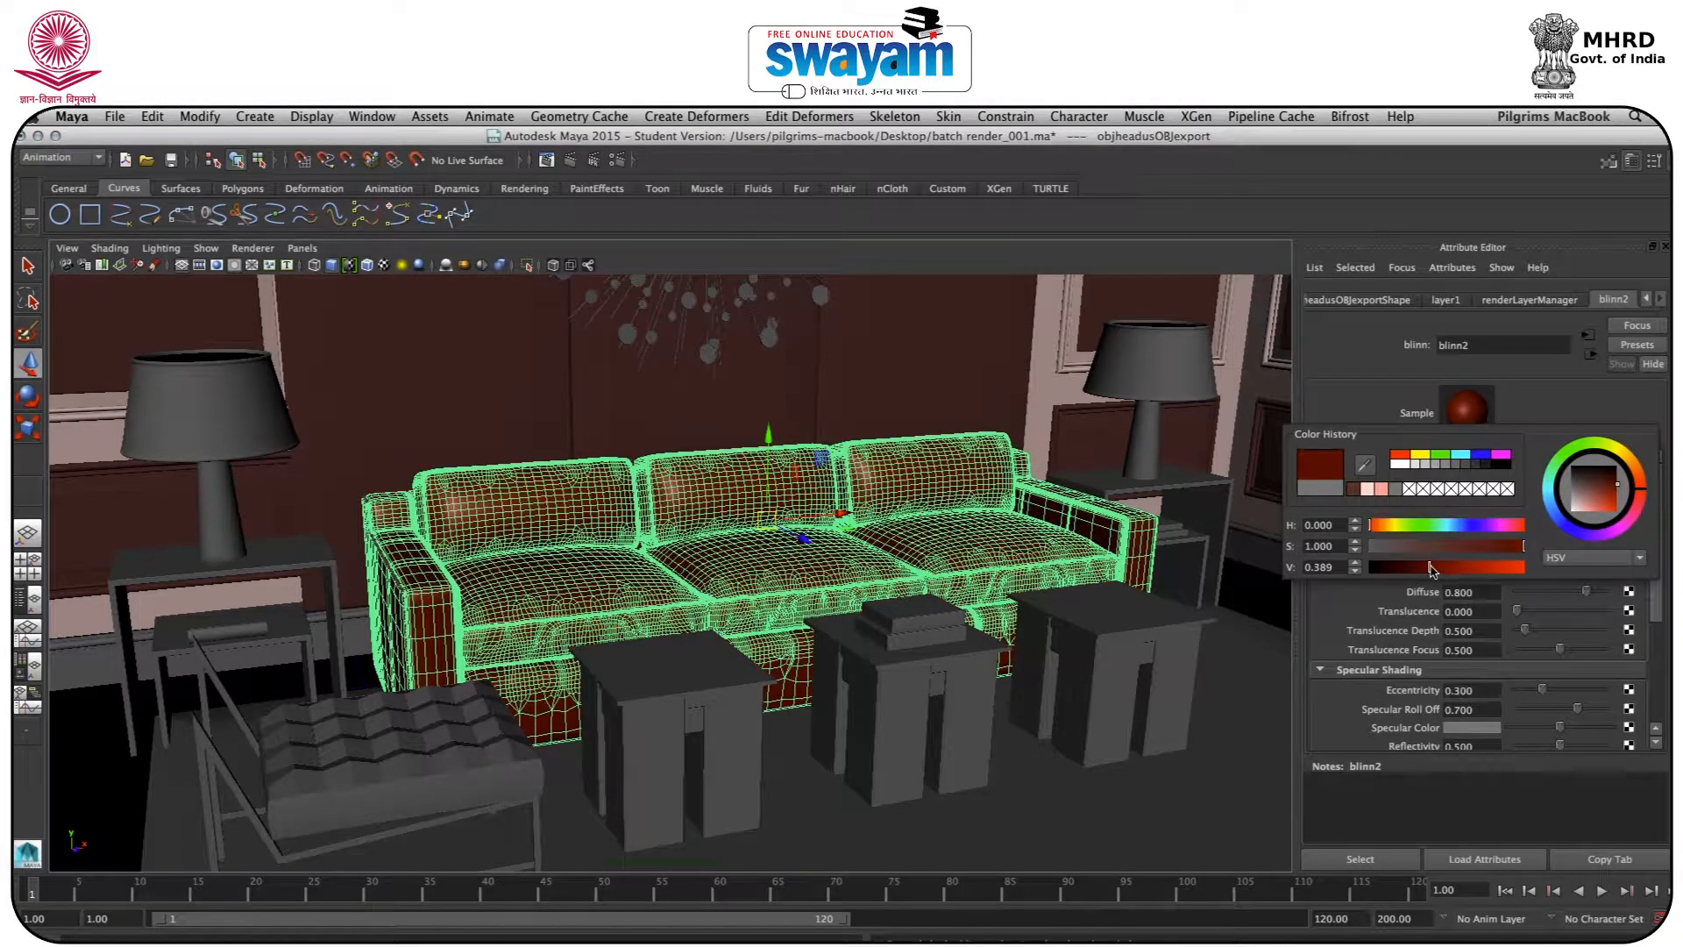
{"action": "left_click", "coordinate": [1082, 780]}
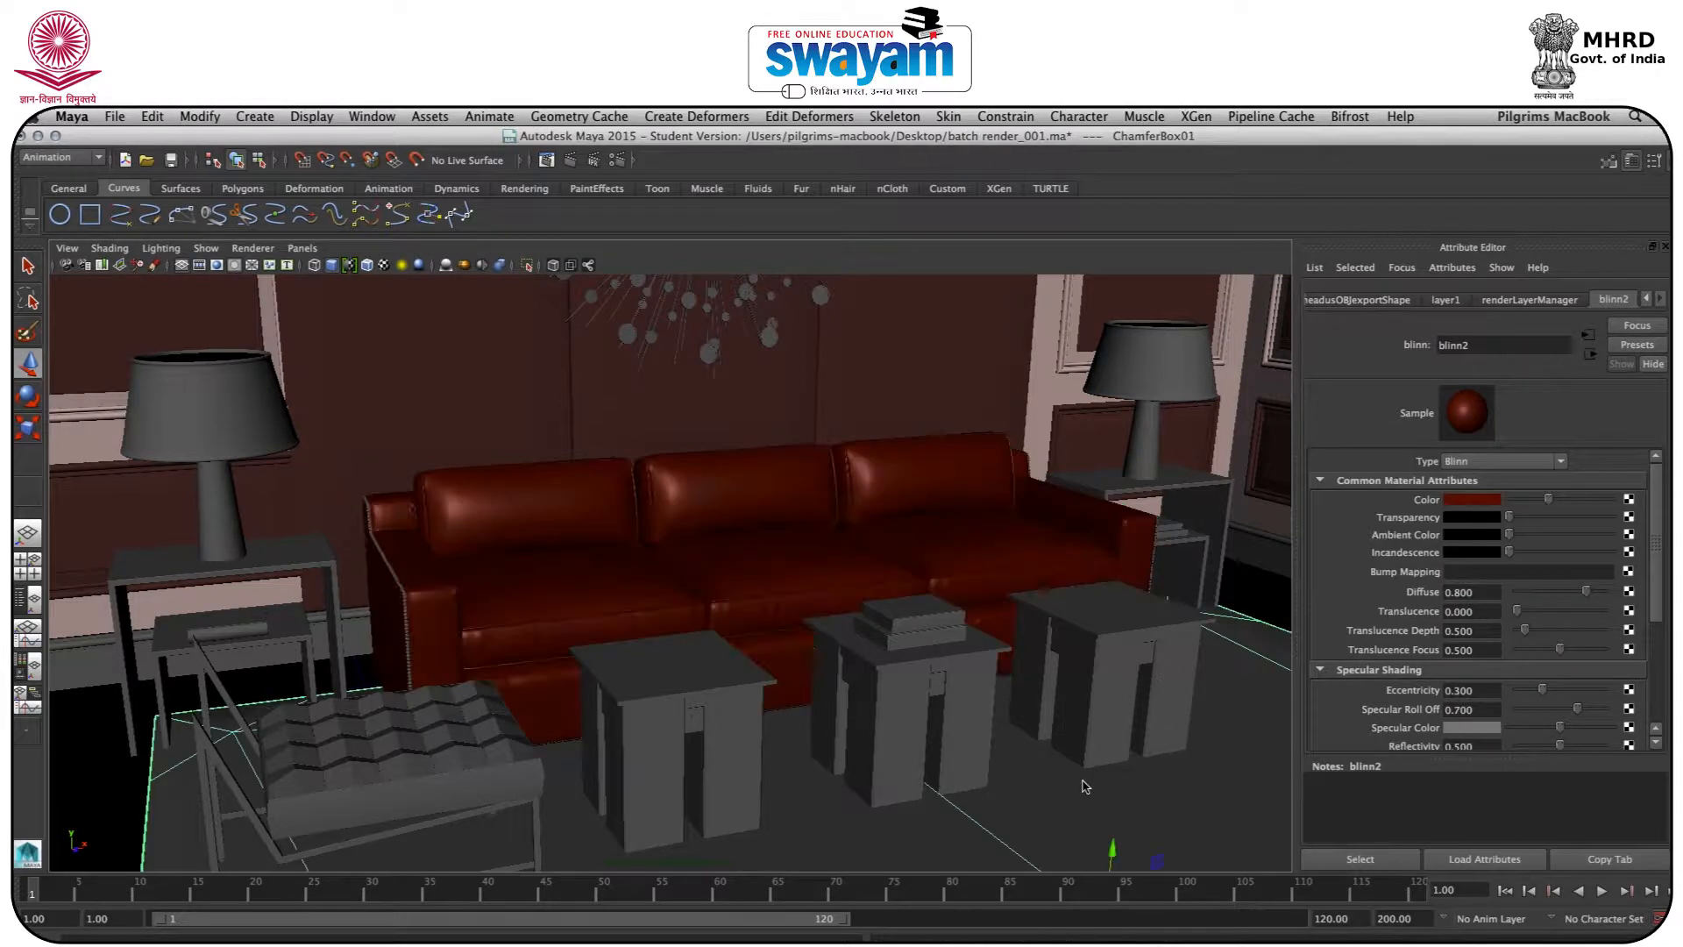
Select the tops of all three small tables in front of the sofa
{"action": "left_click_drag", "start_coordinate": [782, 629], "coordinate": [1139, 530], "text": "alt"}
{"action": "left_click", "coordinate": [679, 703]}
{"action": "left_click_drag", "start_coordinate": [725, 710], "coordinate": [948, 558], "text": "alt"}
{"action": "left_click", "coordinate": [982, 519]}
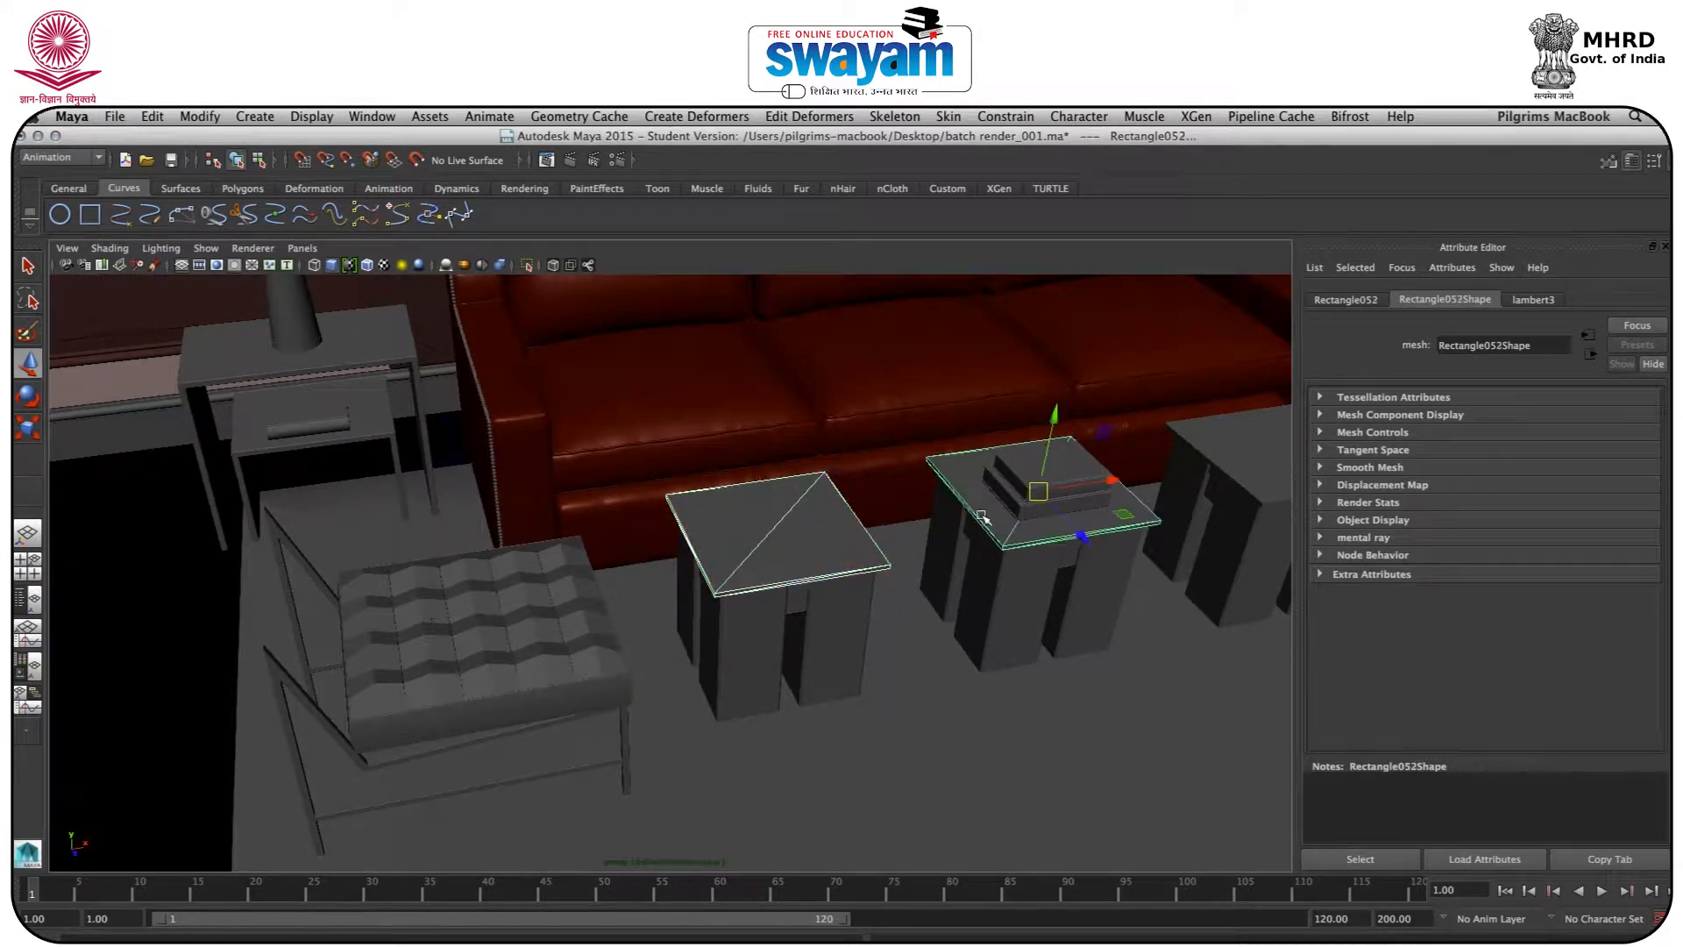
{"action": "left_click", "coordinate": [1229, 469], "text": "shift"}
{"action": "middle_click_drag", "start_coordinate": [1228, 469], "coordinate": [582, 558], "text": "alt"}
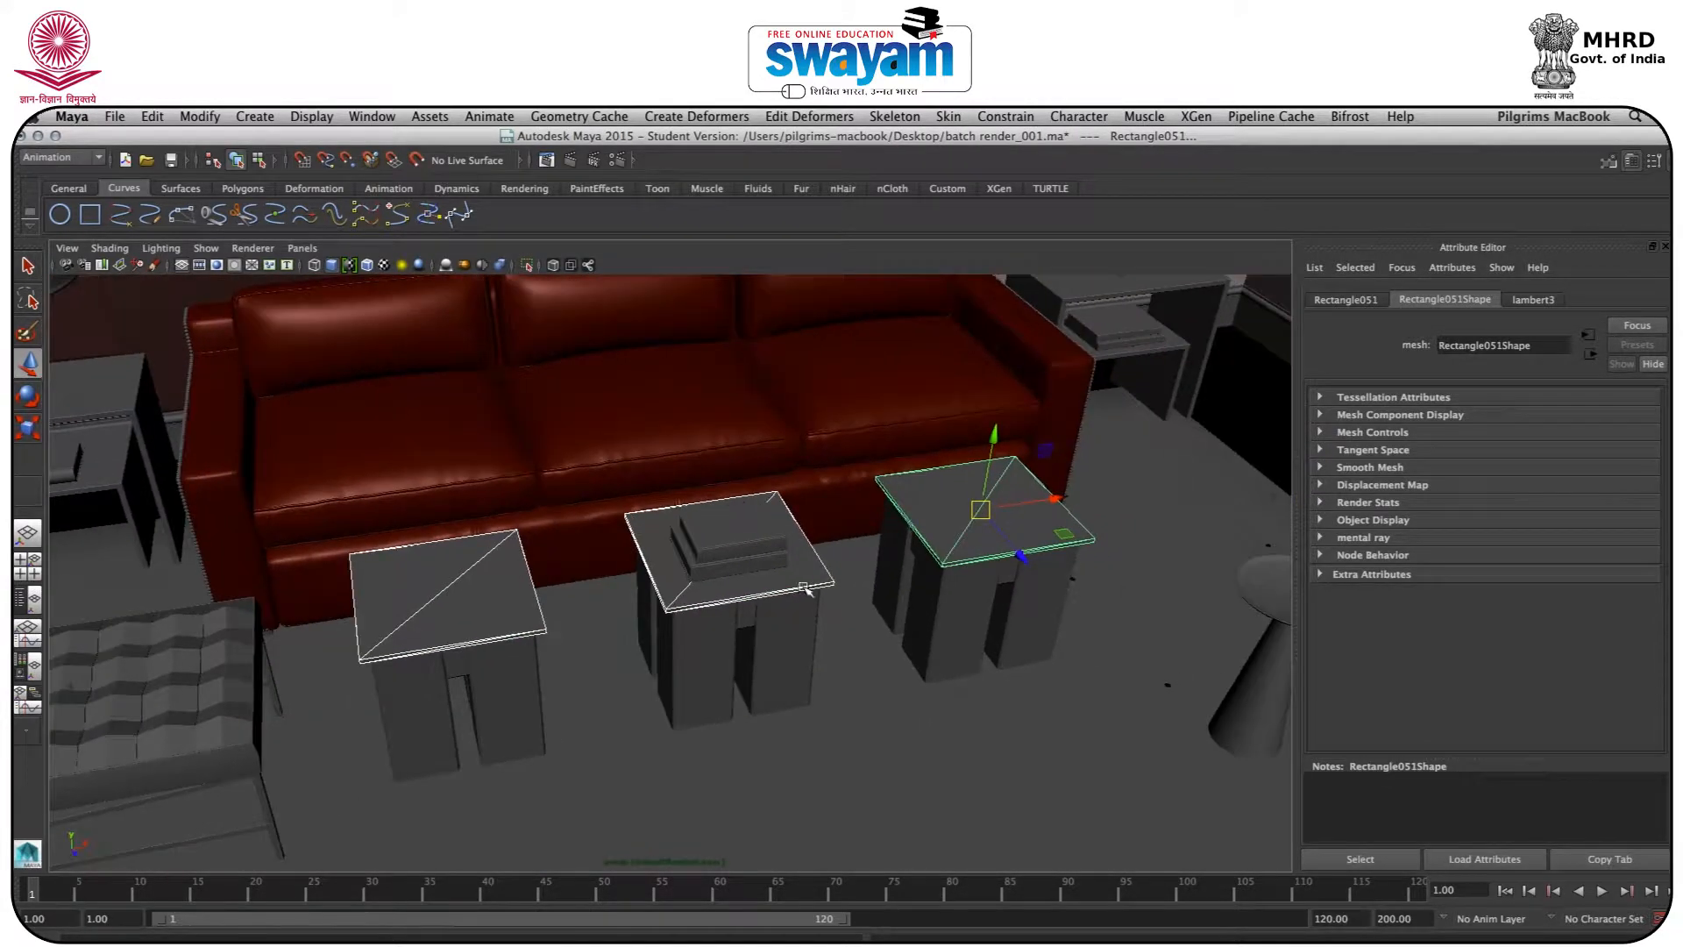
Assign a new Blinn material to the three table tops, colored light blue and made partly transparent
{"action": "right_click_drag", "start_coordinate": [929, 498], "coordinate": [909, 853]}
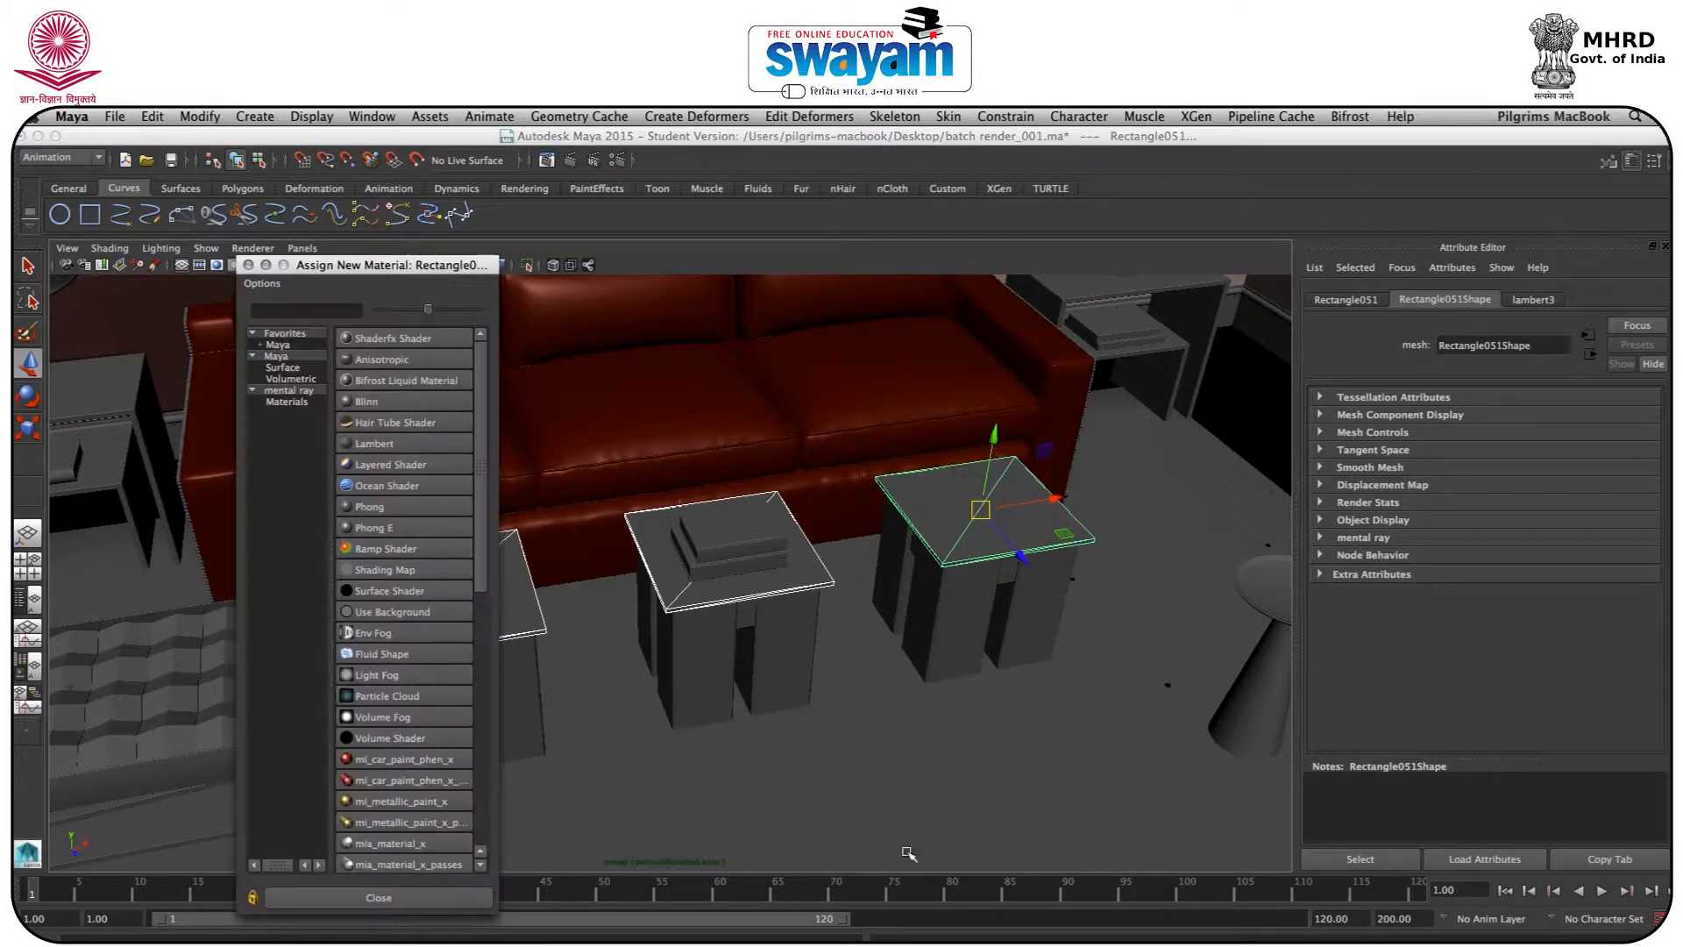
{"action": "left_click", "coordinate": [366, 402]}
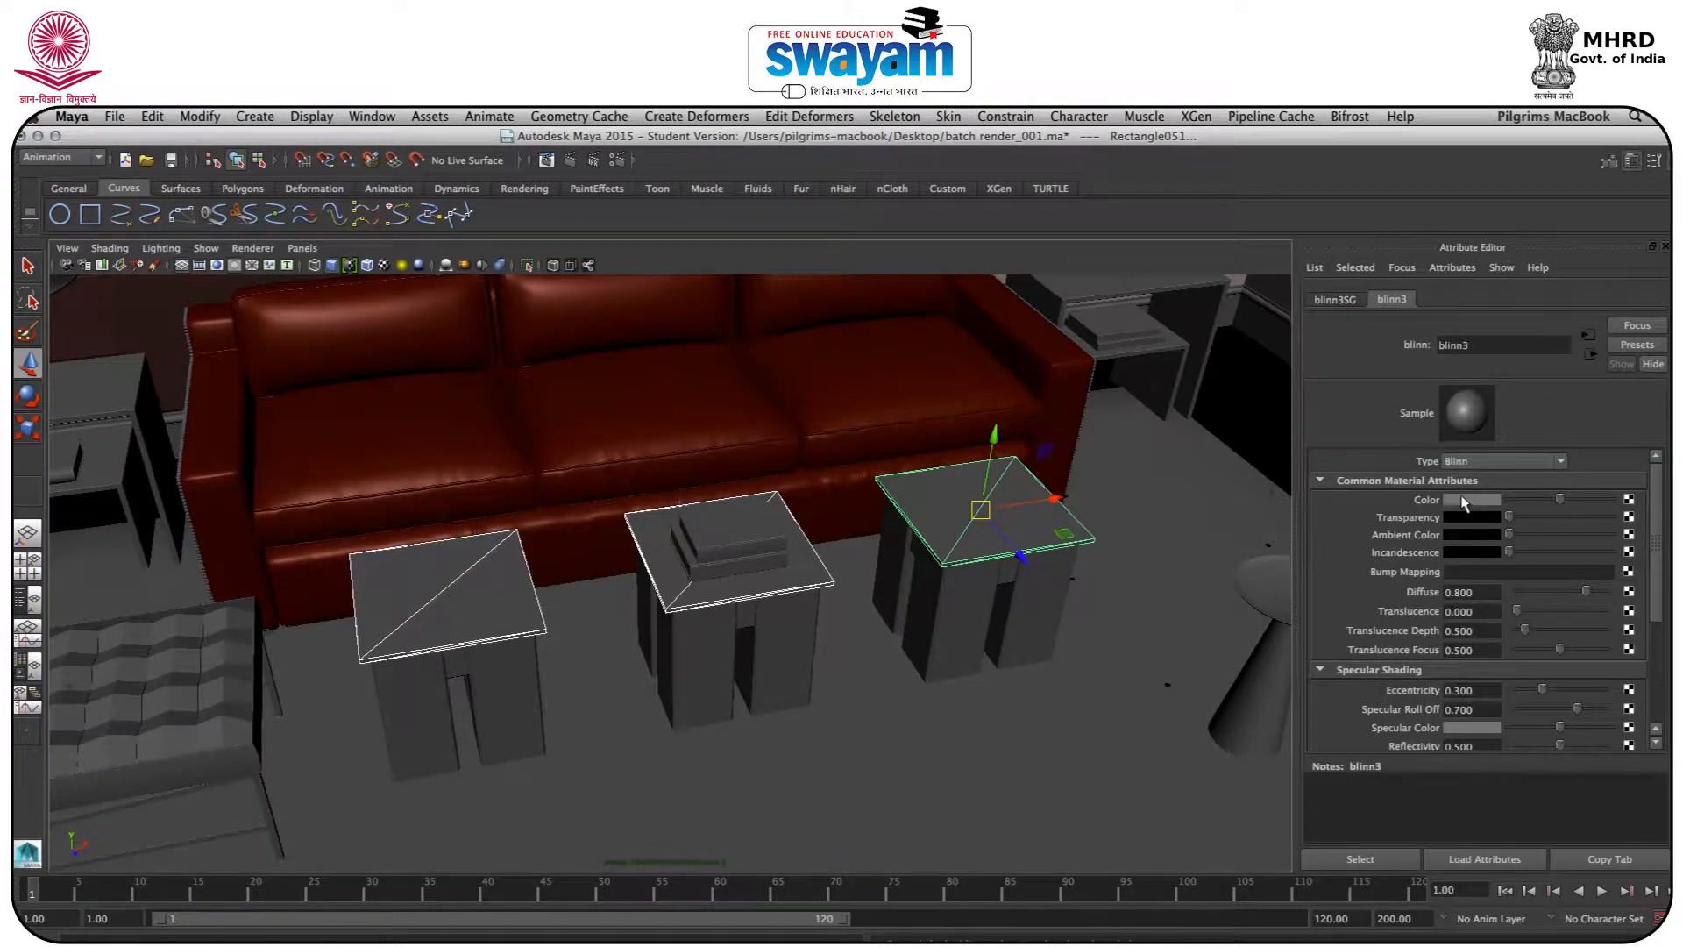
{"action": "left_click", "coordinate": [1464, 501]}
{"action": "left_click_drag", "start_coordinate": [1462, 520], "coordinate": [1546, 524]}
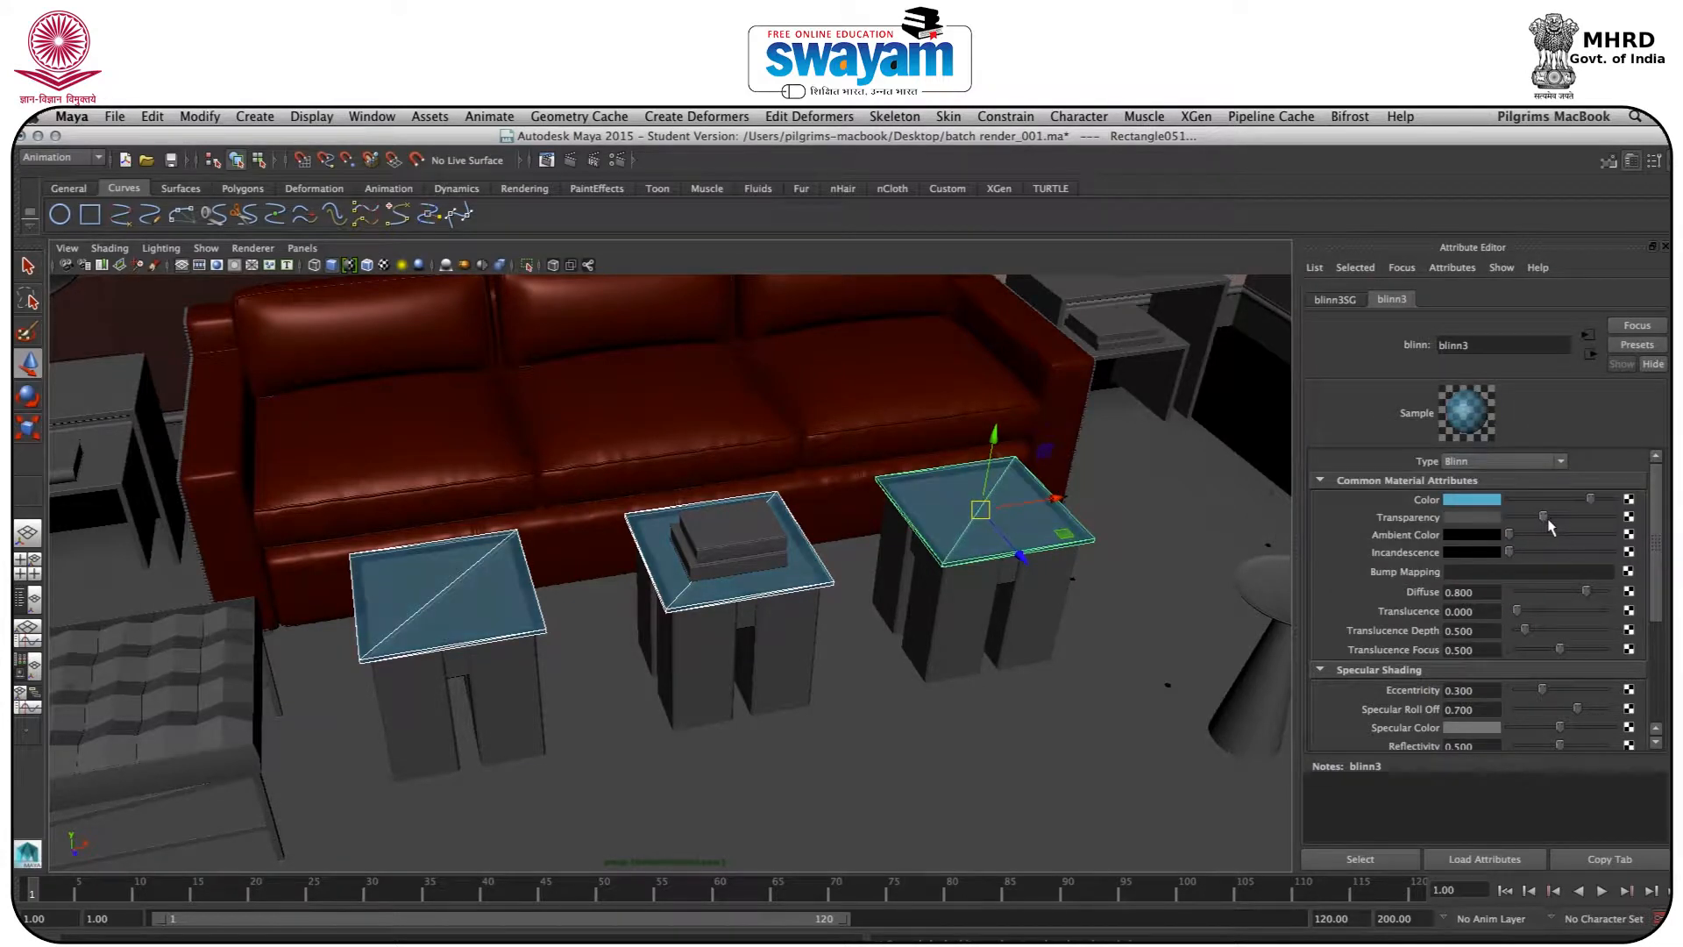
Select the leg blocks and connecting pieces under the glass top of the table nearest the tufted stool
{"action": "left_click_drag", "start_coordinate": [611, 625], "coordinate": [605, 598], "text": "alt"}
{"action": "left_click", "coordinate": [476, 810]}
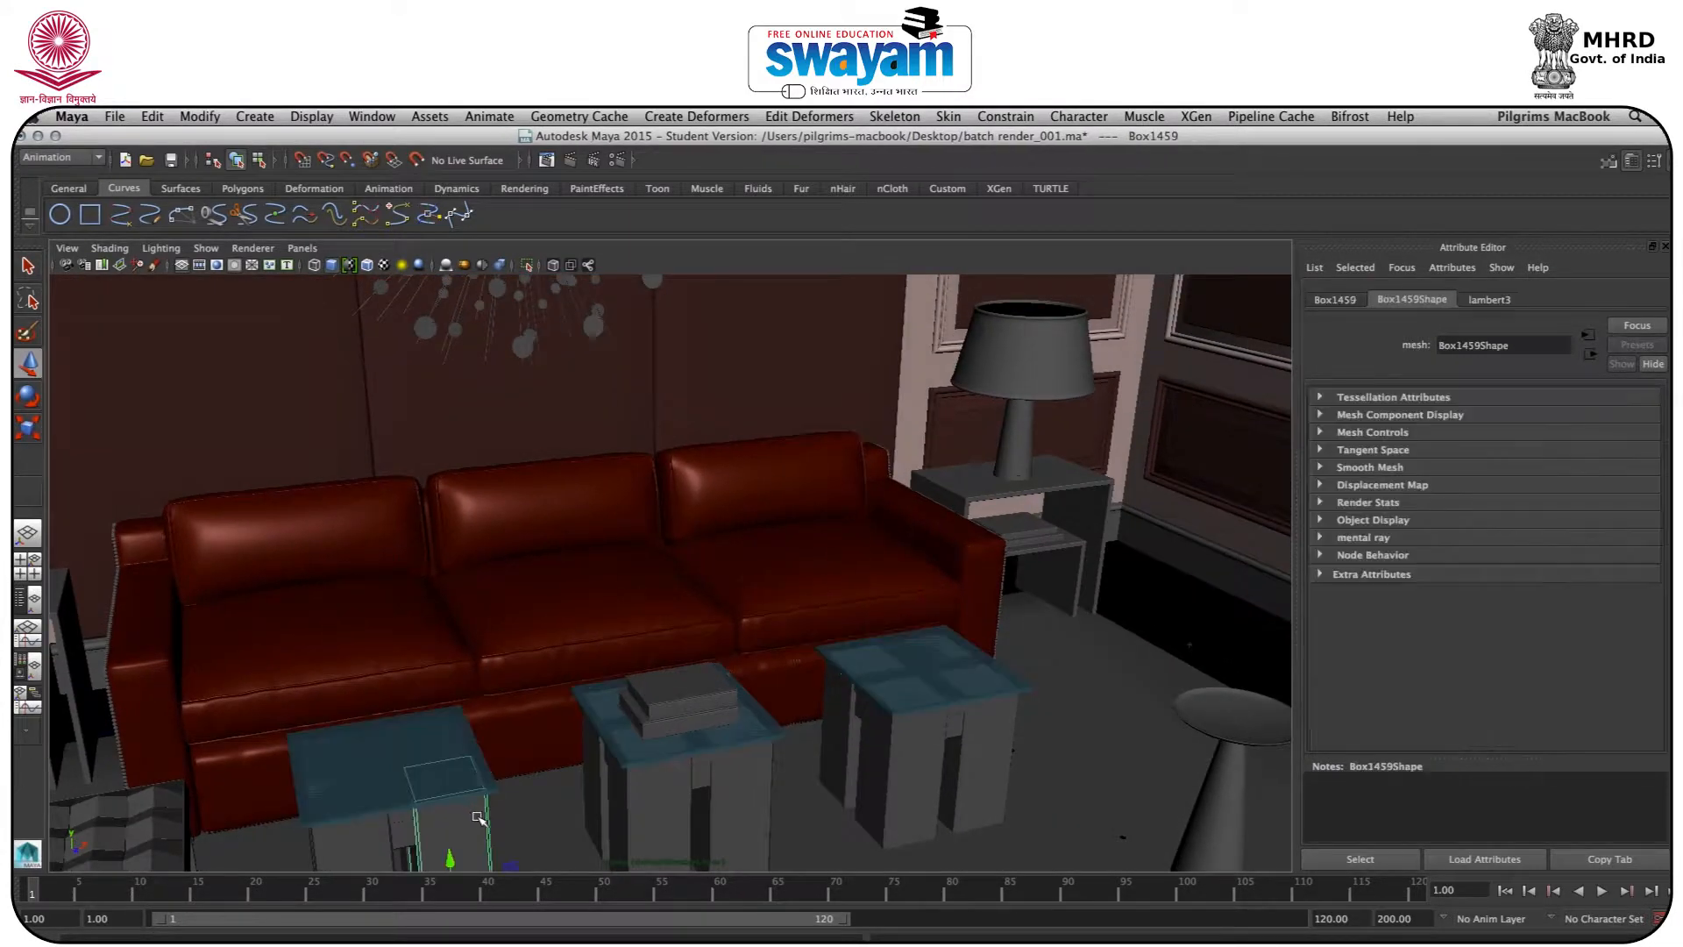
{"action": "middle_click_drag", "start_coordinate": [607, 620], "coordinate": [697, 489], "text": "alt"}
{"action": "left_click", "coordinate": [502, 703], "text": "shift"}
{"action": "left_click_drag", "start_coordinate": [526, 707], "coordinate": [594, 714], "text": "alt"}
{"action": "middle_click_drag", "start_coordinate": [587, 684], "coordinate": [770, 550], "text": "alt"}
{"action": "left_click", "coordinate": [496, 575]}
{"action": "left_click", "coordinate": [497, 584]}
{"action": "left_click", "coordinate": [497, 573]}
{"action": "left_click_drag", "start_coordinate": [726, 580], "coordinate": [490, 586], "text": "alt"}
{"action": "middle_click_drag", "start_coordinate": [1194, 561], "coordinate": [516, 433], "text": "alt"}
{"action": "left_click", "coordinate": [858, 600]}
Add the middle table's leg blocks and connecting pieces to the selection
{"action": "left_click", "coordinate": [1041, 722]}
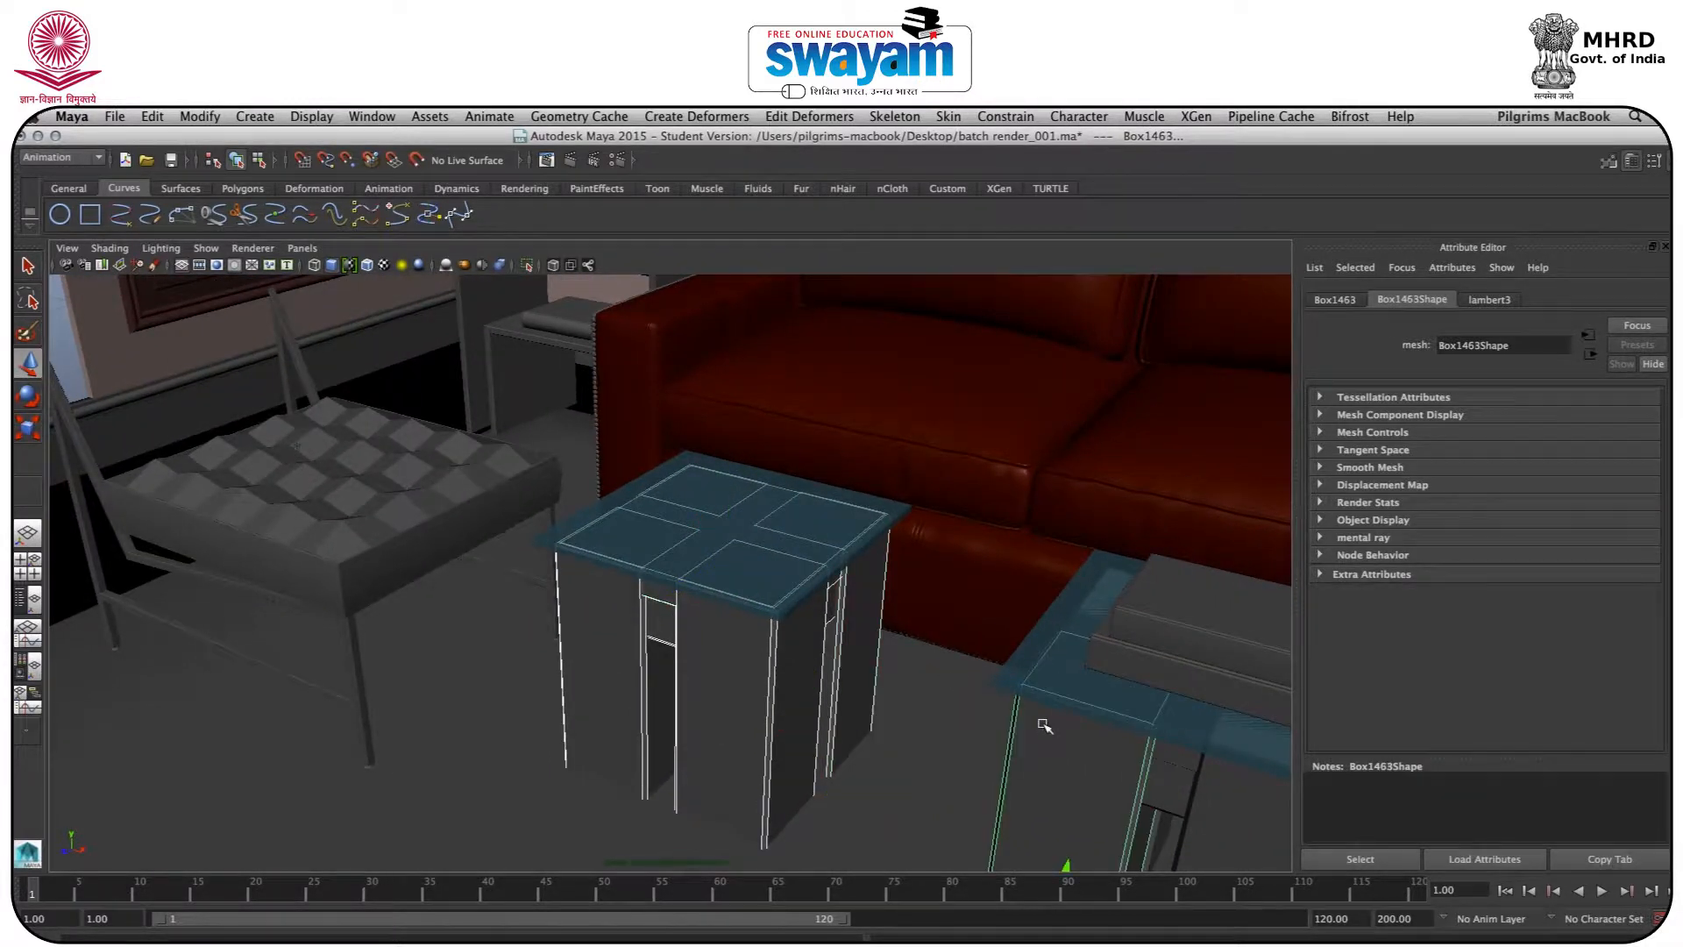
{"action": "left_click_drag", "start_coordinate": [1041, 721], "coordinate": [1044, 666], "text": "alt"}
{"action": "middle_click_drag", "start_coordinate": [1044, 666], "coordinate": [986, 576], "text": "alt"}
{"action": "left_click", "coordinate": [992, 619], "text": "shift"}
{"action": "left_click", "coordinate": [931, 590], "text": "shift"}
{"action": "left_click", "coordinate": [930, 569], "text": "shift"}
{"action": "left_click_drag", "start_coordinate": [887, 598], "coordinate": [975, 608], "text": "alt"}
{"action": "left_click", "coordinate": [615, 584], "text": "shift"}
Add the third small table's leg blocks and connecting pieces to the selection, covering all its sides
{"action": "left_click", "coordinate": [895, 476], "text": "shift"}
{"action": "left_click", "coordinate": [1033, 501], "text": "shift"}
{"action": "left_click", "coordinate": [1063, 484], "text": "shift"}
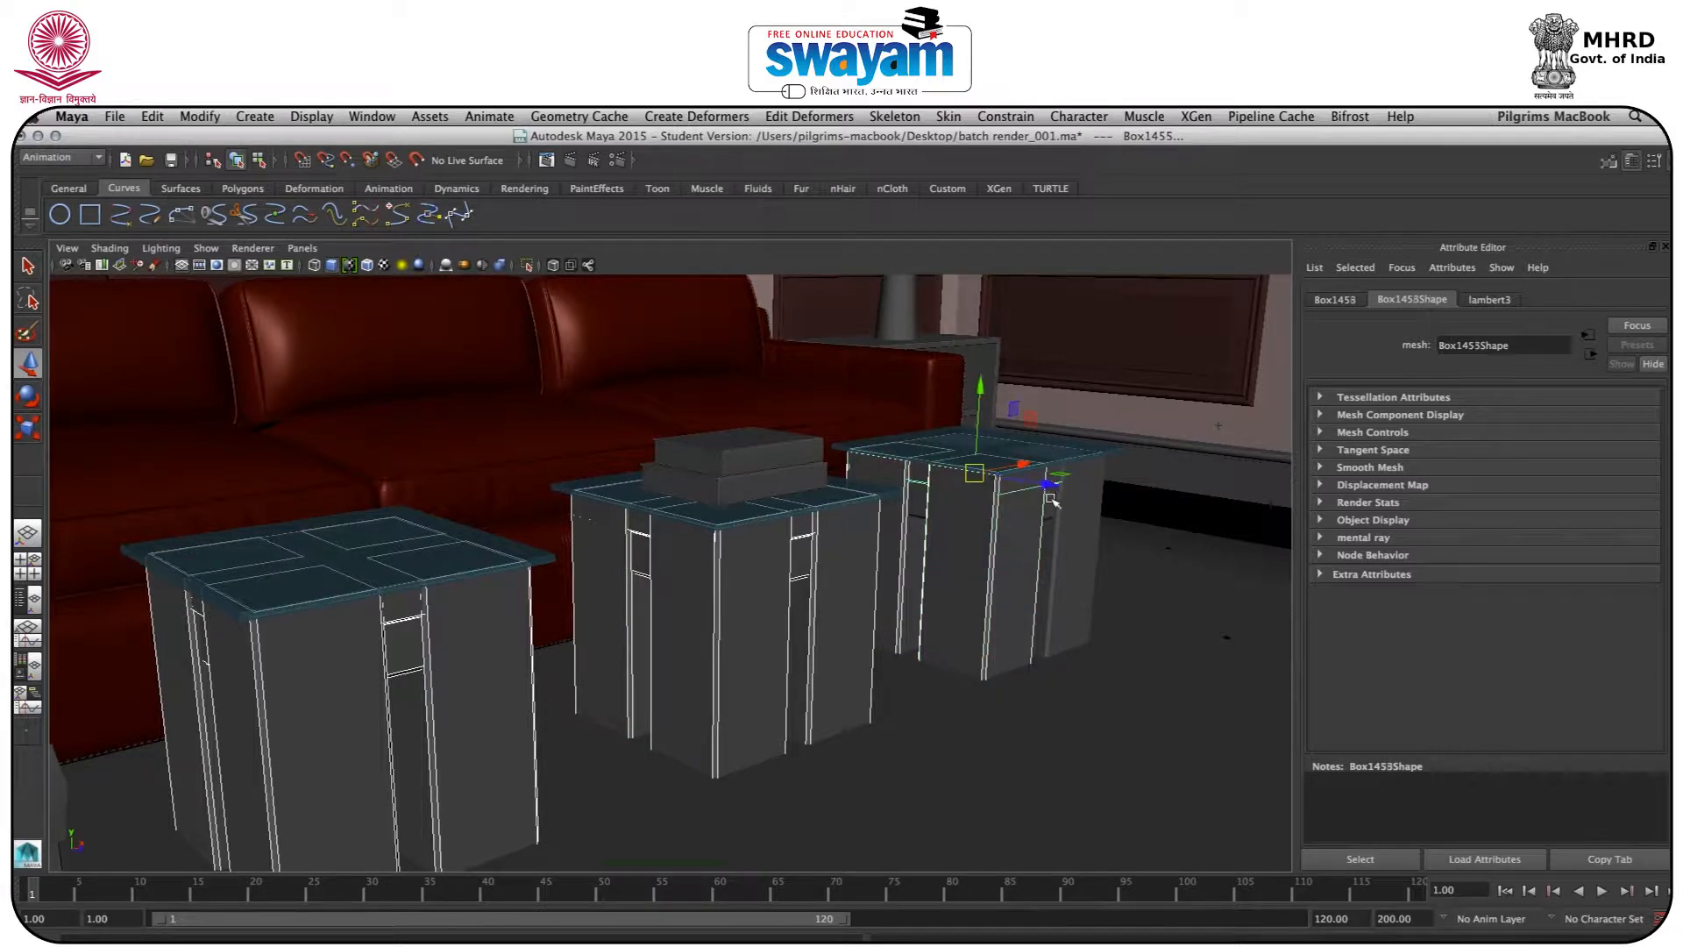
{"action": "left_click", "coordinate": [1094, 551], "text": "shift"}
{"action": "left_click_drag", "start_coordinate": [1096, 582], "coordinate": [909, 593], "text": "alt"}
{"action": "middle_click_drag", "start_coordinate": [909, 594], "coordinate": [780, 327], "text": "alt"}
{"action": "left_click", "coordinate": [1090, 495], "text": "shift"}
{"action": "scroll", "coordinate": [1054, 519], "scroll_direction": "down", "scroll_amount": 6}
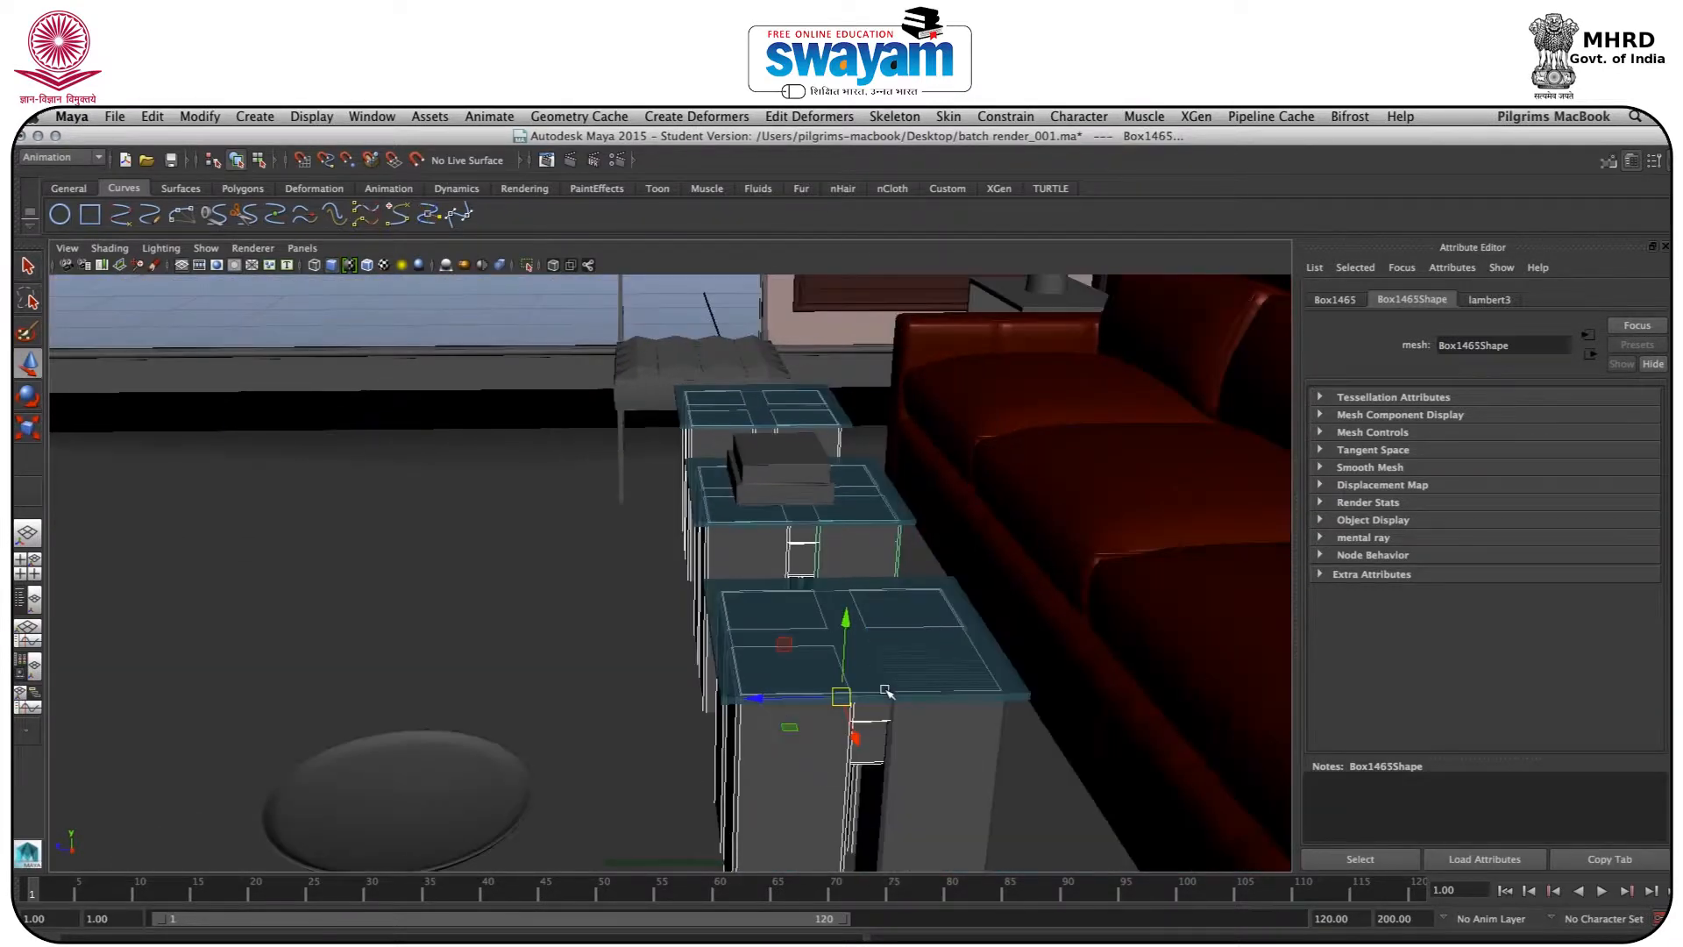
{"action": "left_click", "coordinate": [907, 724], "text": "shift"}
{"action": "left_click_drag", "start_coordinate": [907, 724], "coordinate": [1098, 697], "text": "alt"}
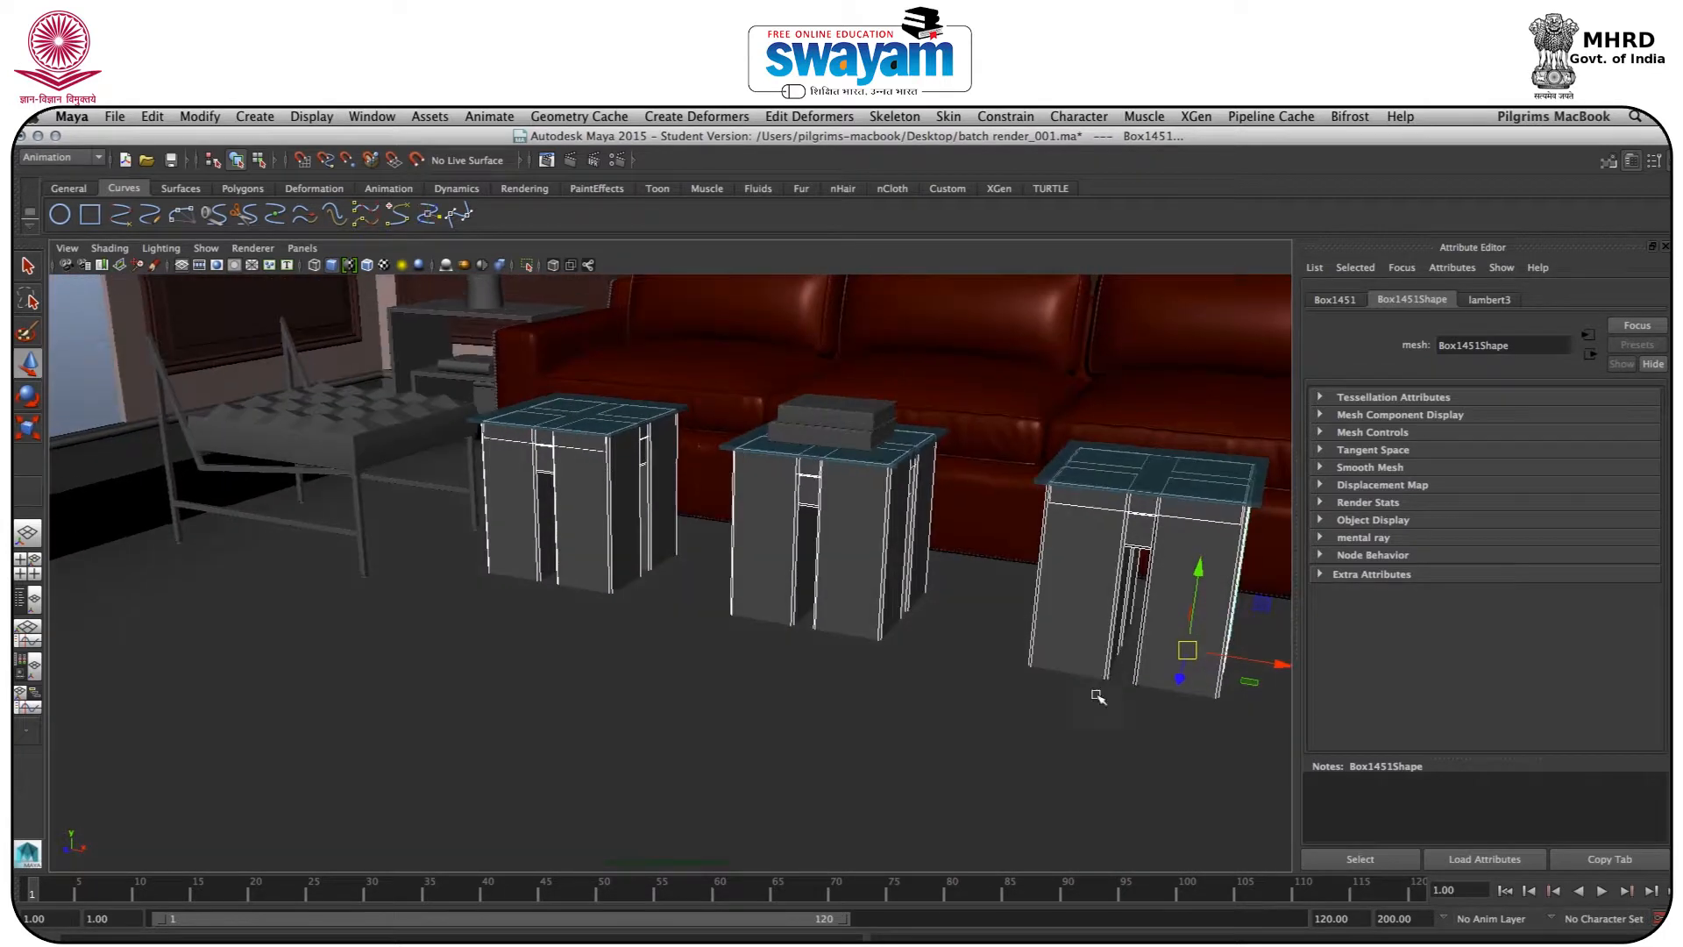
Assign a new Blinn material to the selected table bases, colored dark golden yellow with hue about 45, saturation 1 and value 0.5
{"action": "right_click_drag", "start_coordinate": [860, 501], "coordinate": [854, 854]}
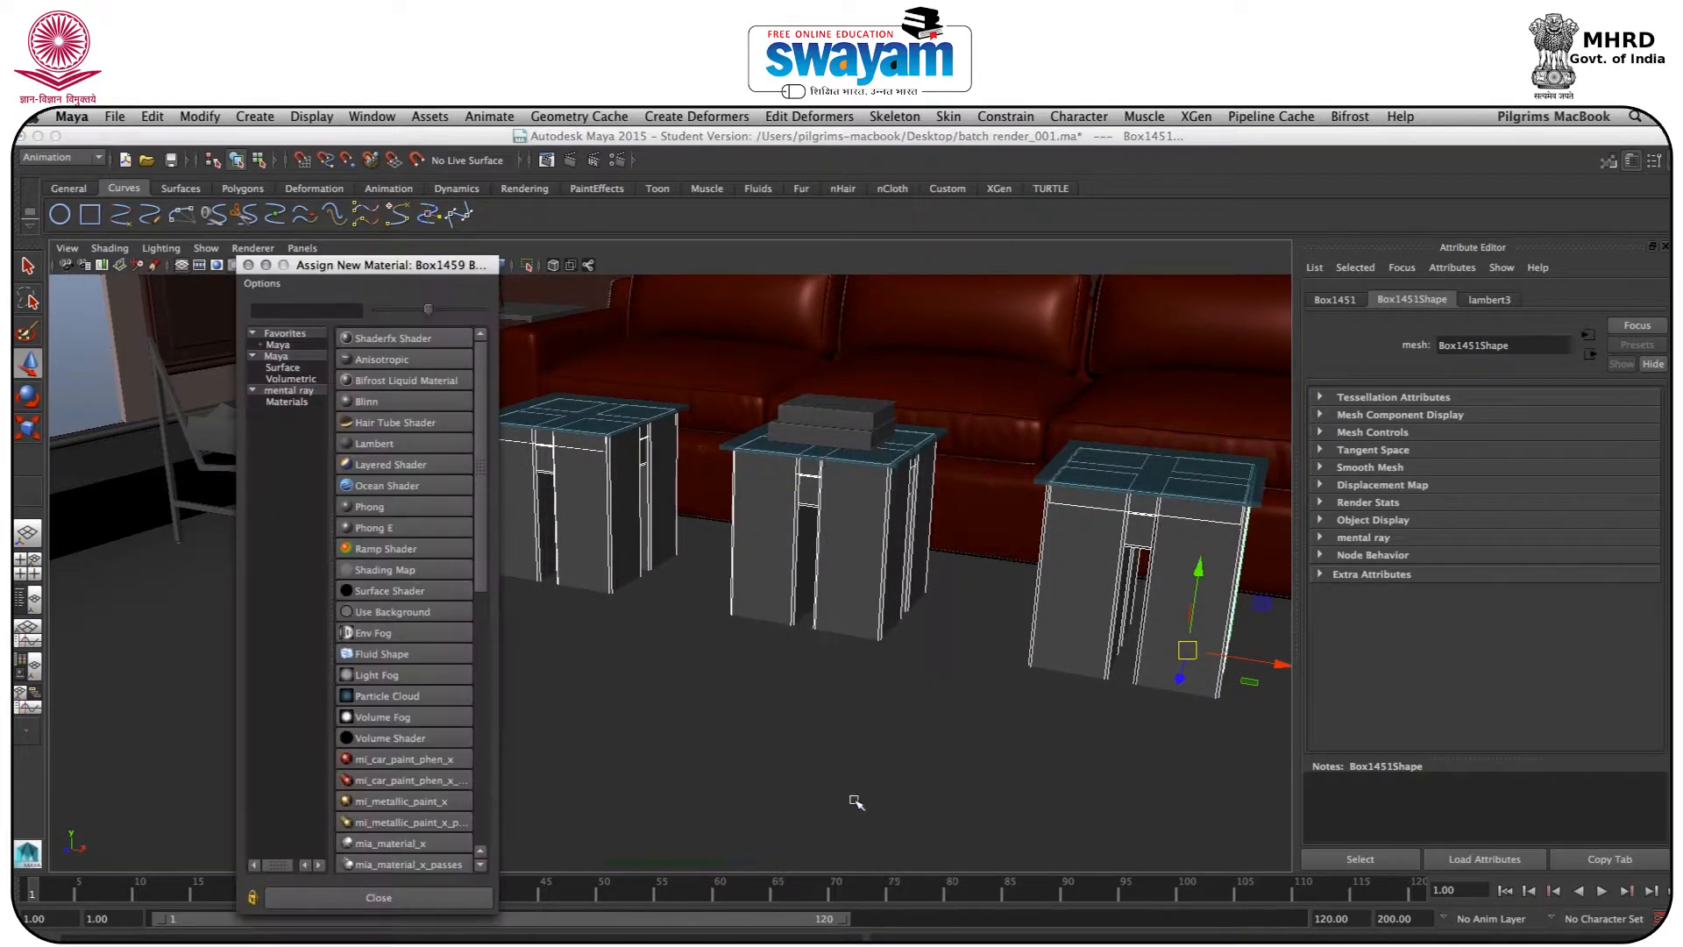
{"action": "left_click", "coordinate": [369, 403]}
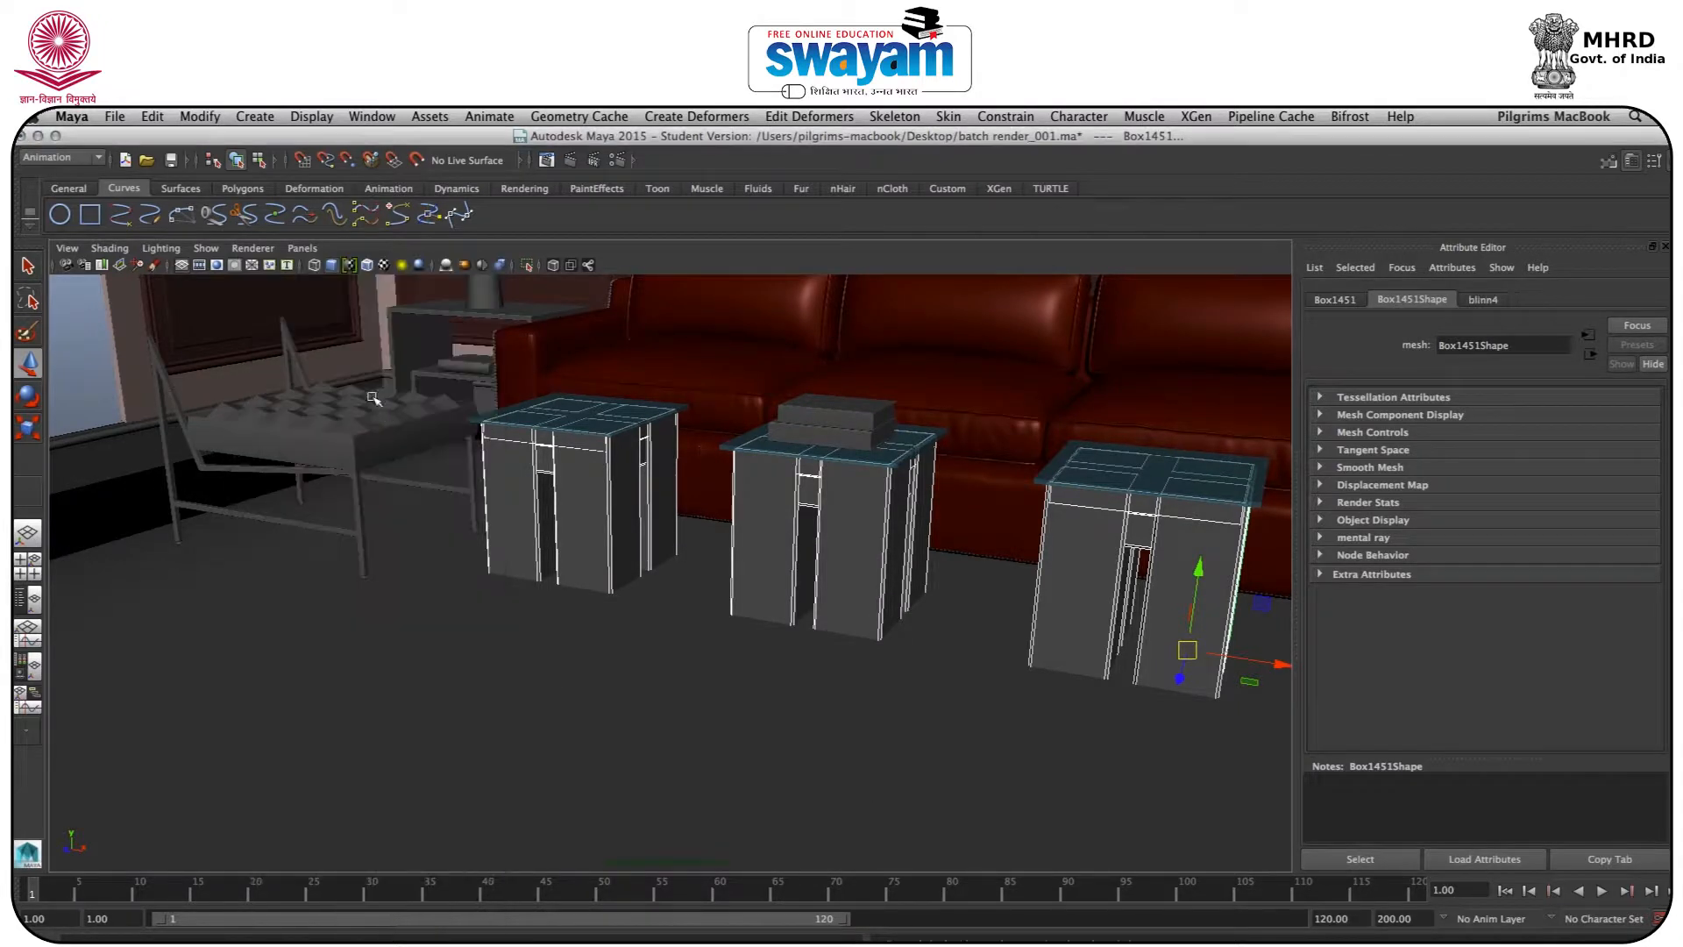
{"action": "left_click", "coordinate": [1478, 500]}
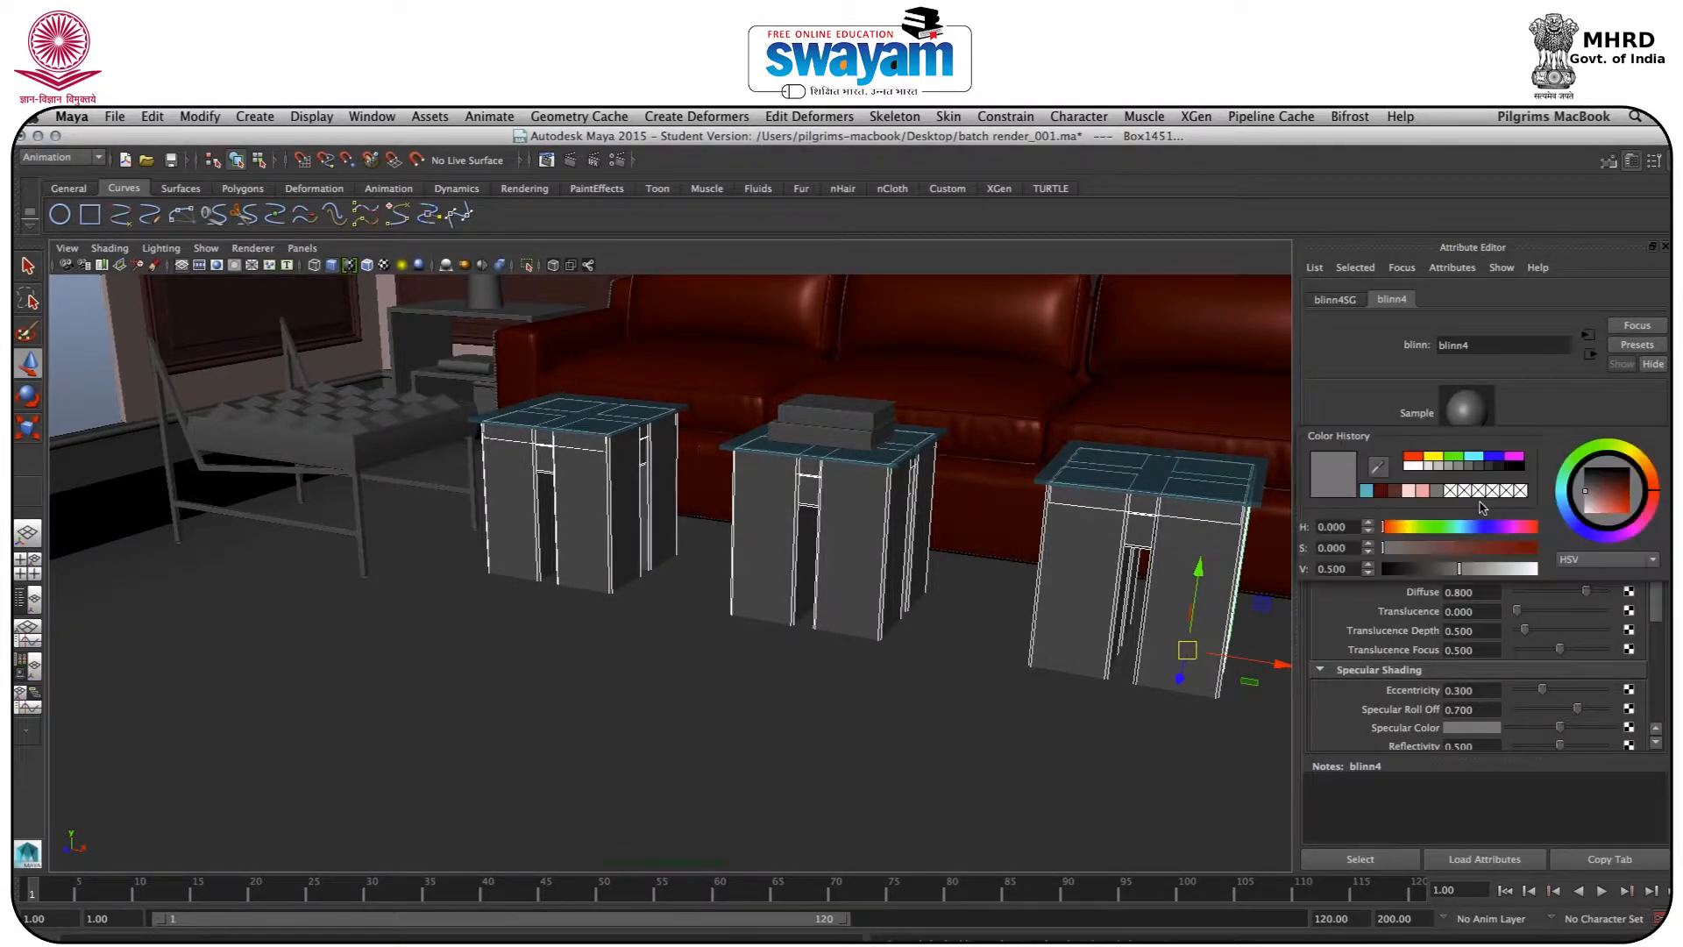
{"action": "left_click", "coordinate": [1408, 530]}
{"action": "left_click_drag", "start_coordinate": [1406, 549], "coordinate": [1518, 562]}
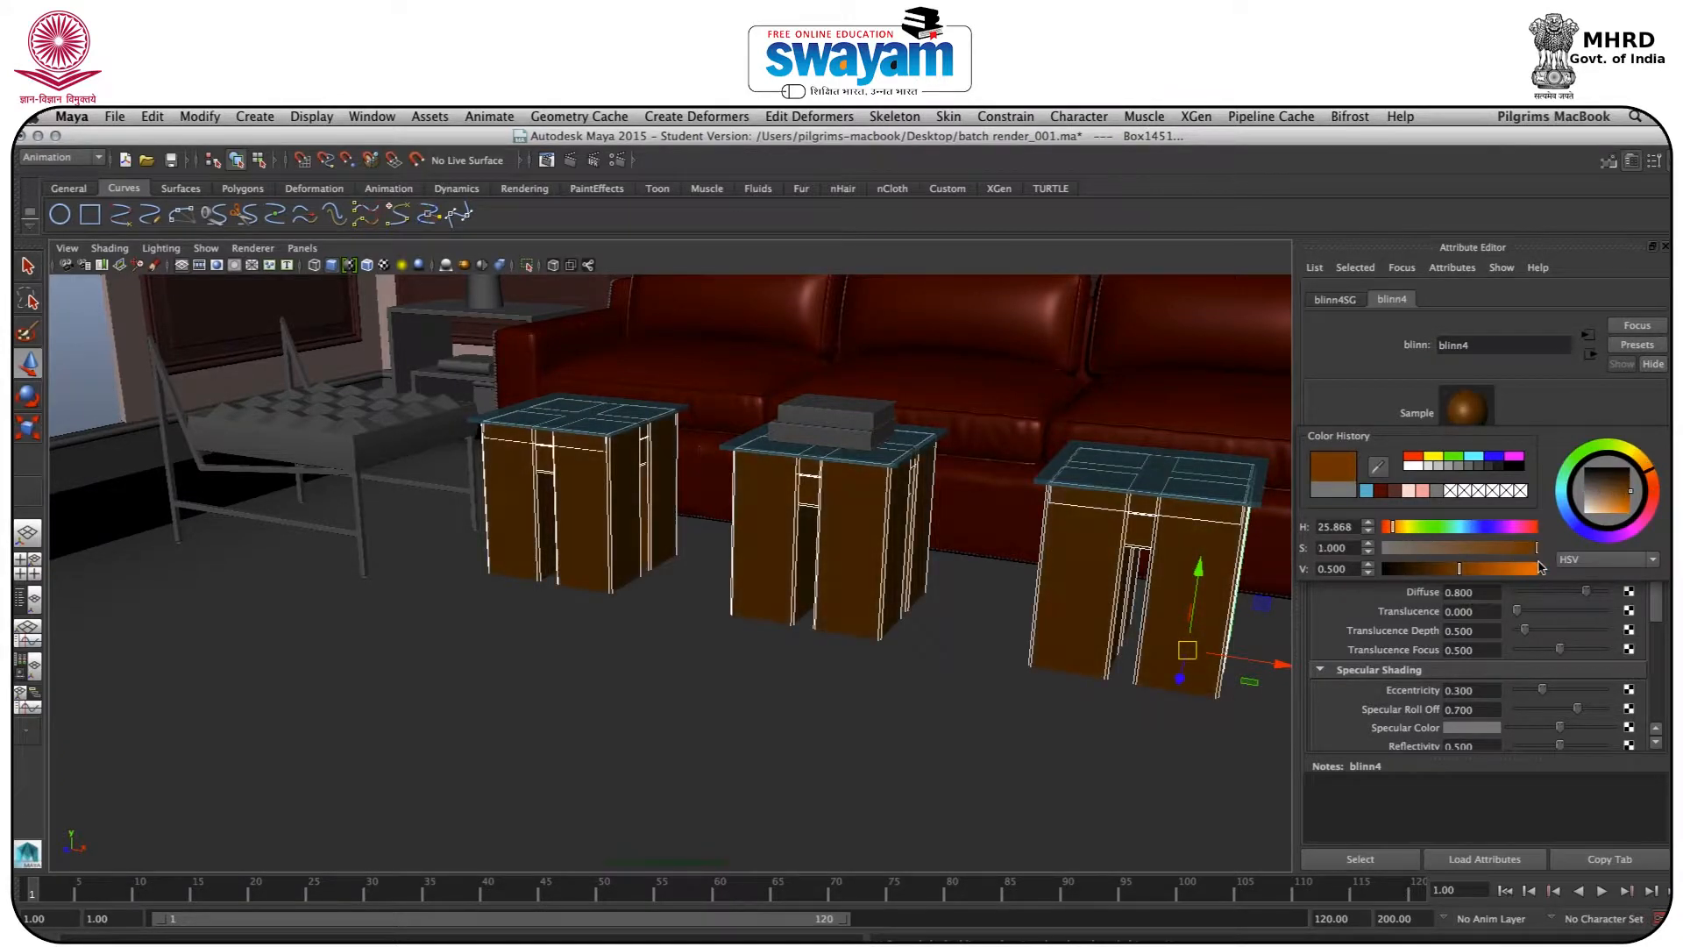
{"action": "left_click_drag", "start_coordinate": [1404, 524], "coordinate": [1406, 535]}
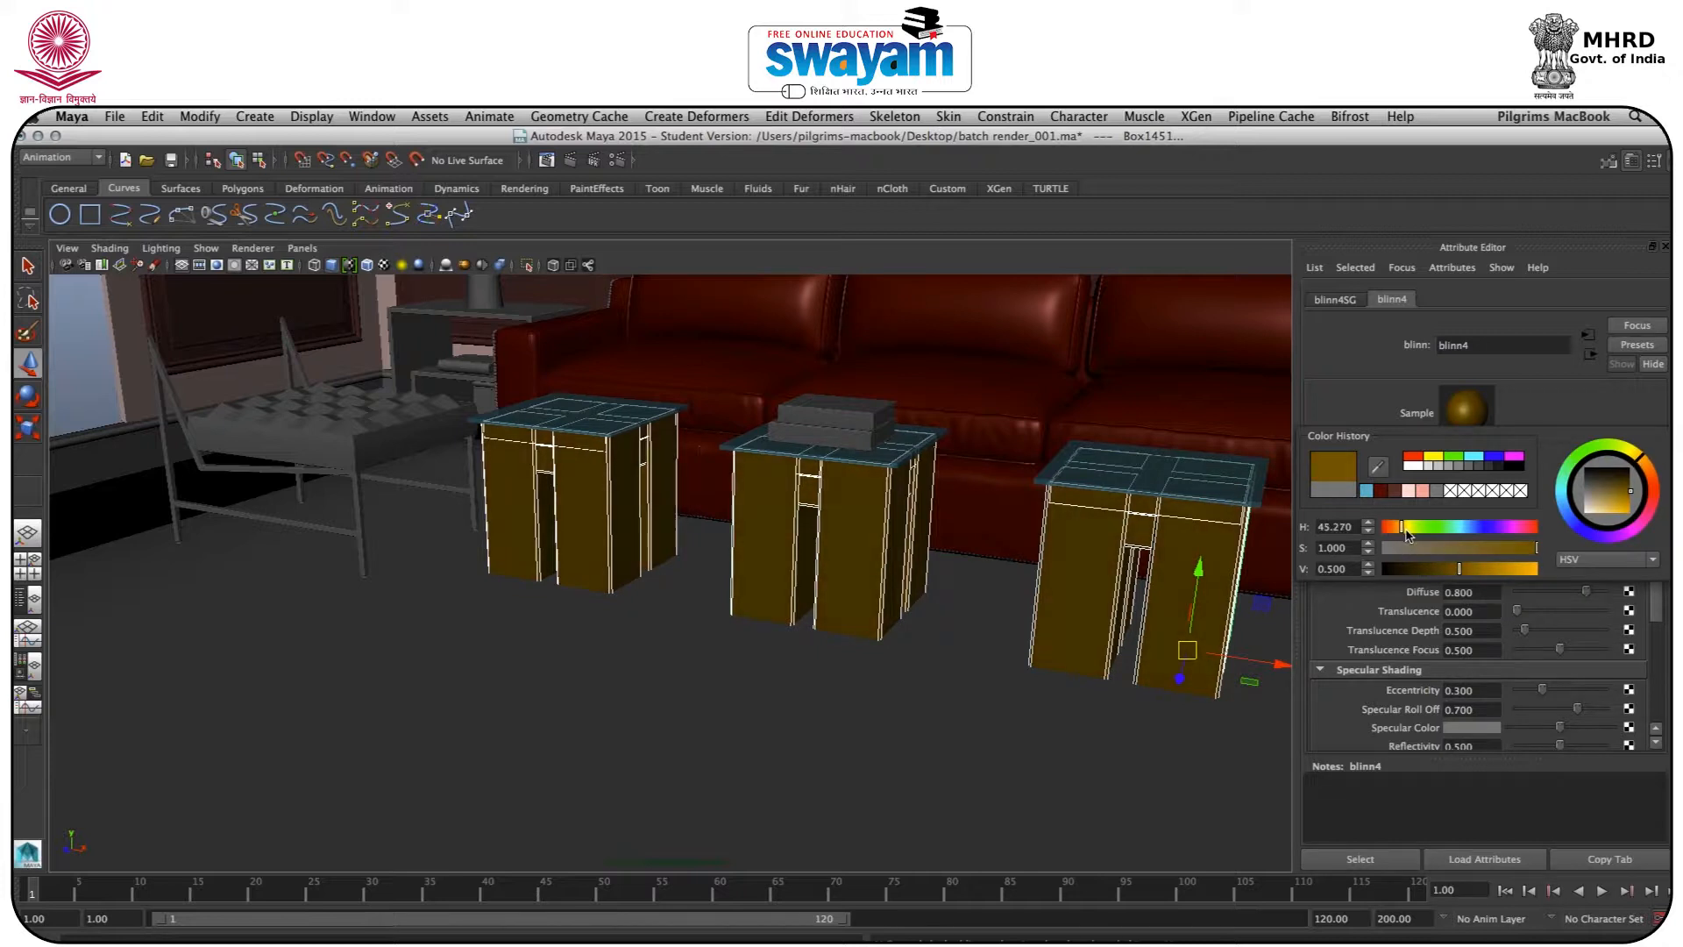
Inspect the colored tables and the whole room from several angles with nothing selected
{"action": "left_click_drag", "start_coordinate": [875, 544], "coordinate": [986, 569], "text": "alt"}
{"action": "middle_click_drag", "start_coordinate": [679, 462], "coordinate": [720, 571], "text": "alt"}
{"action": "left_click_drag", "start_coordinate": [1070, 617], "coordinate": [867, 559], "text": "alt"}
{"action": "right_click_drag", "start_coordinate": [866, 595], "coordinate": [935, 579]}
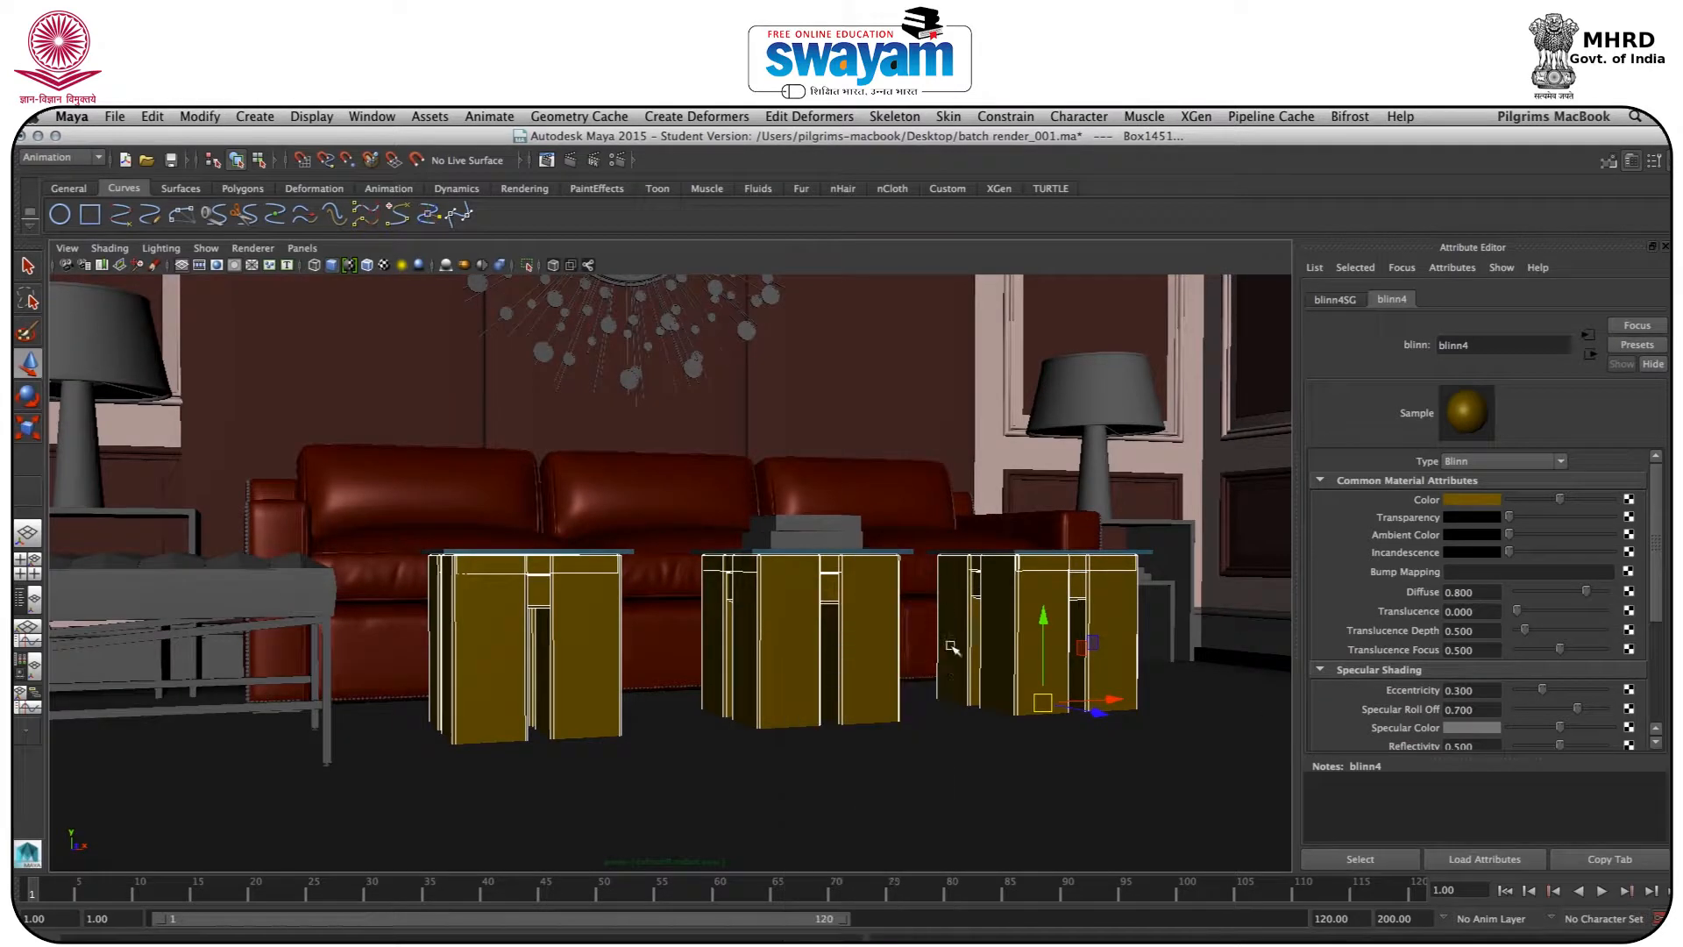
{"action": "scroll", "coordinate": [935, 671], "scroll_direction": "down", "scroll_amount": 10}
{"action": "left_click", "coordinate": [266, 664]}
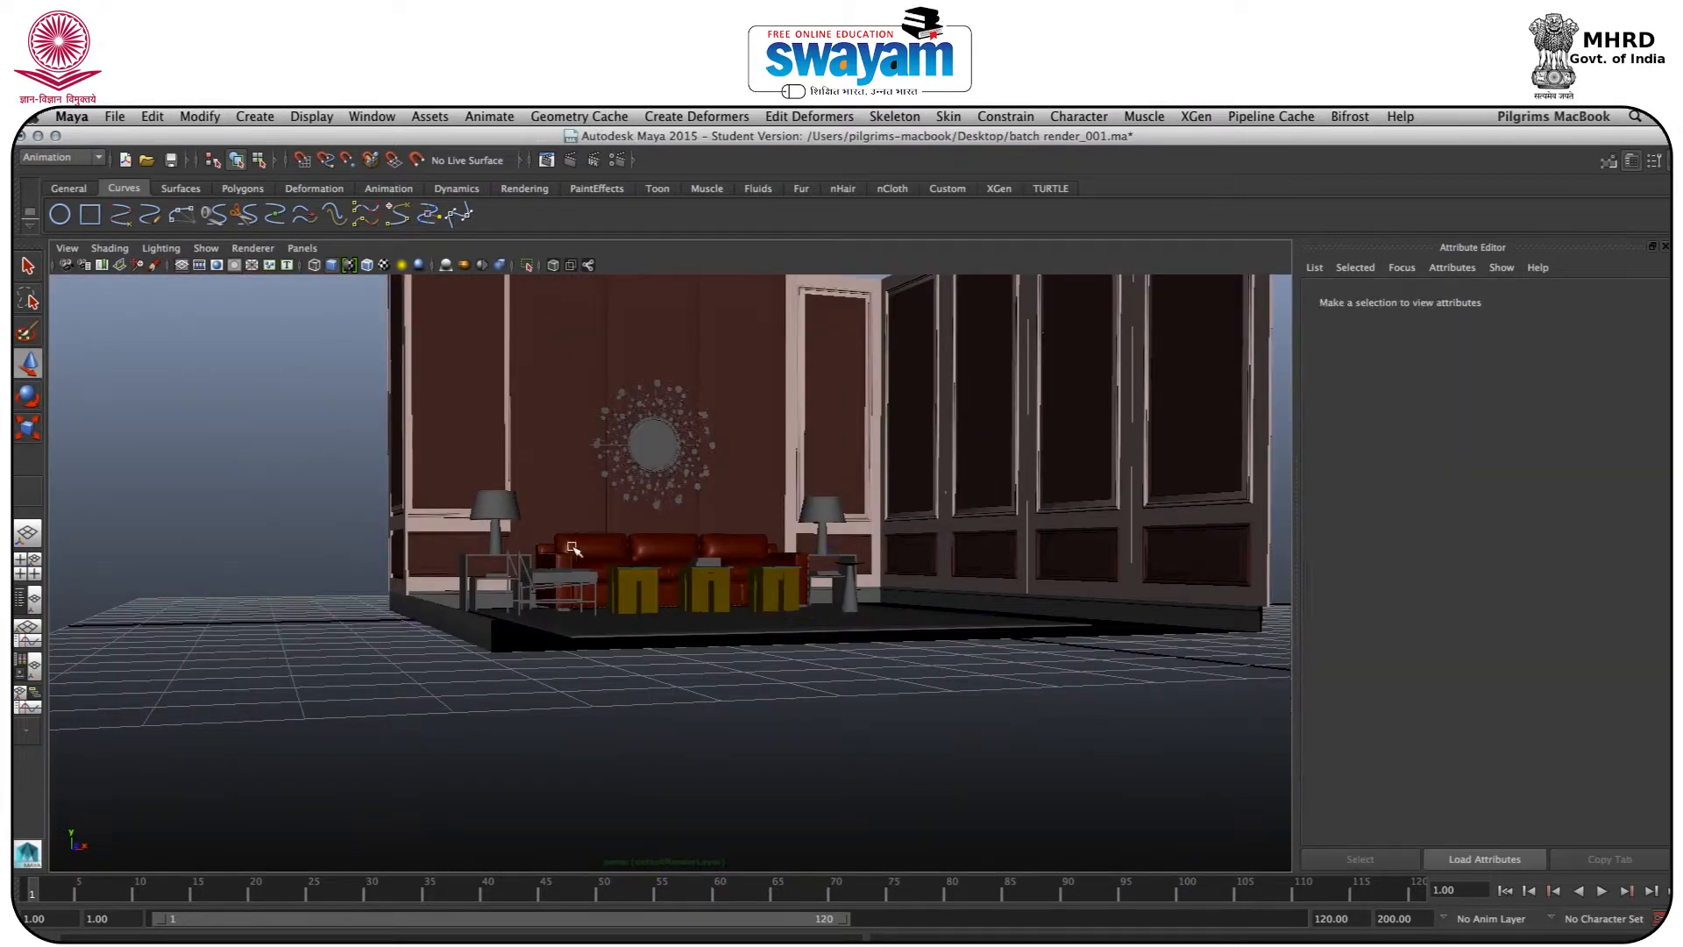
{"action": "left_click_drag", "start_coordinate": [582, 495], "coordinate": [553, 567], "text": "alt"}
{"action": "middle_click_drag", "start_coordinate": [597, 527], "coordinate": [635, 623], "text": "alt"}
{"action": "scroll", "coordinate": [604, 602], "scroll_direction": "down", "scroll_amount": 5}
{"action": "scroll", "coordinate": [604, 603], "scroll_direction": "up", "scroll_amount": 8}
{"action": "left_click_drag", "start_coordinate": [662, 576], "coordinate": [693, 550], "text": "alt"}
{"action": "middle_click_drag", "start_coordinate": [612, 605], "coordinate": [683, 506], "text": "alt"}
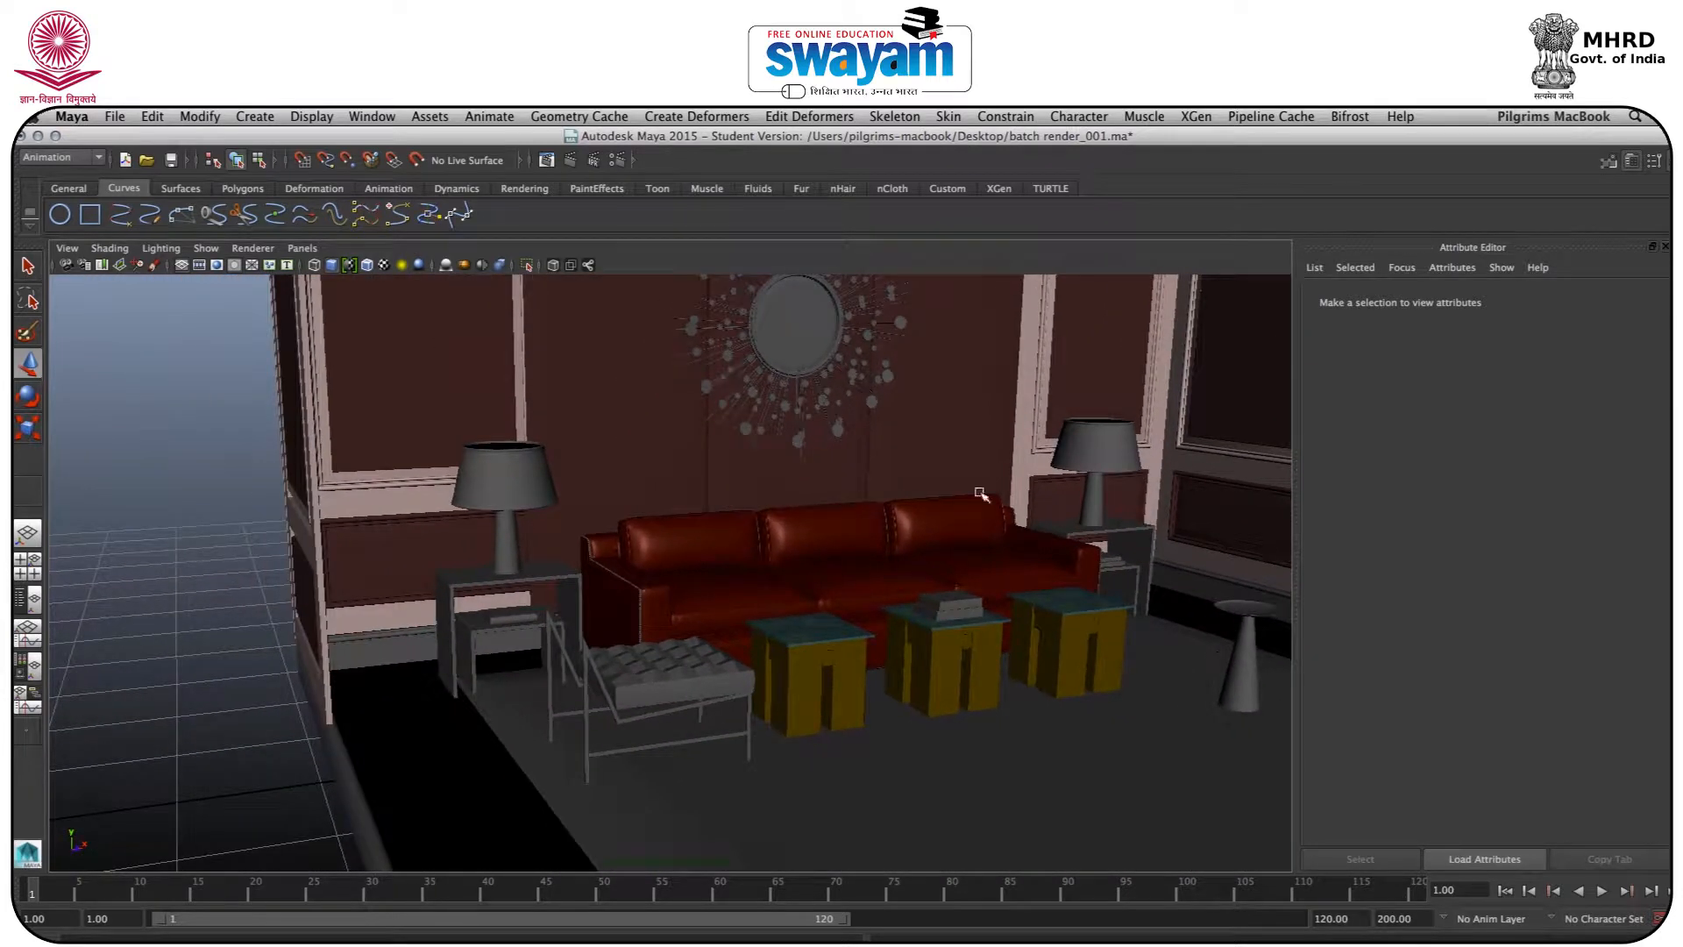
Delete the tufted stool beside the small tables, including its metal frame and cushion
{"action": "left_click", "coordinate": [628, 673]}
{"action": "left_click_drag", "start_coordinate": [630, 676], "coordinate": [520, 705], "text": "alt"}
{"action": "left_click", "coordinate": [465, 684]}
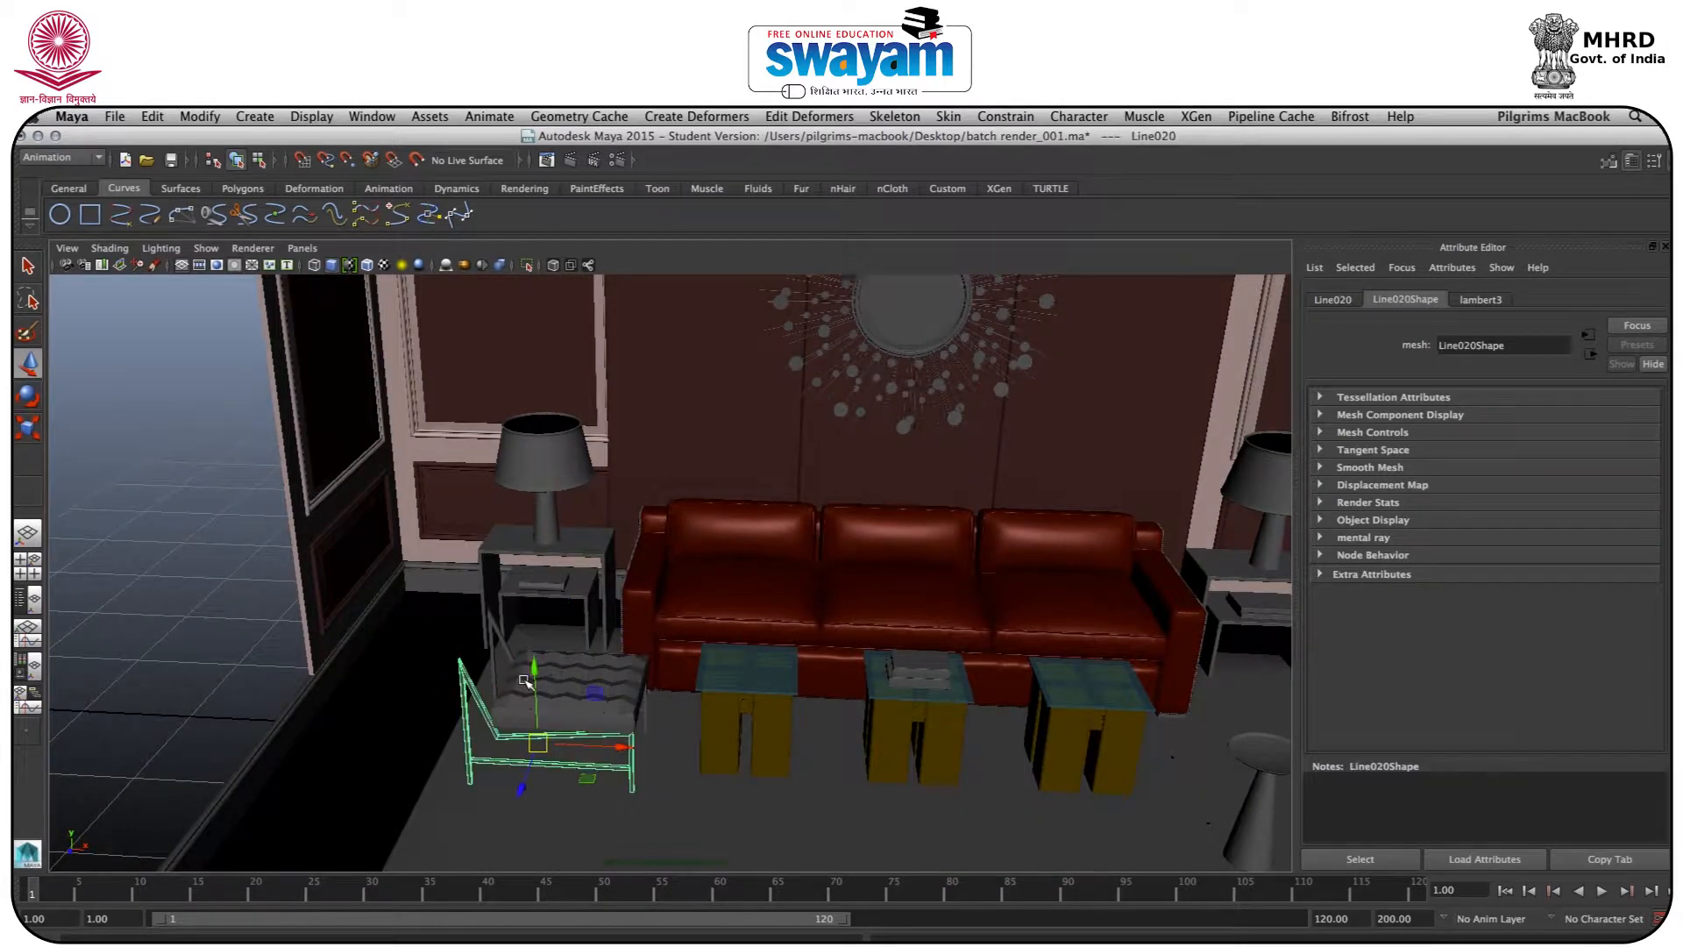
{"action": "left_click", "coordinate": [489, 690]}
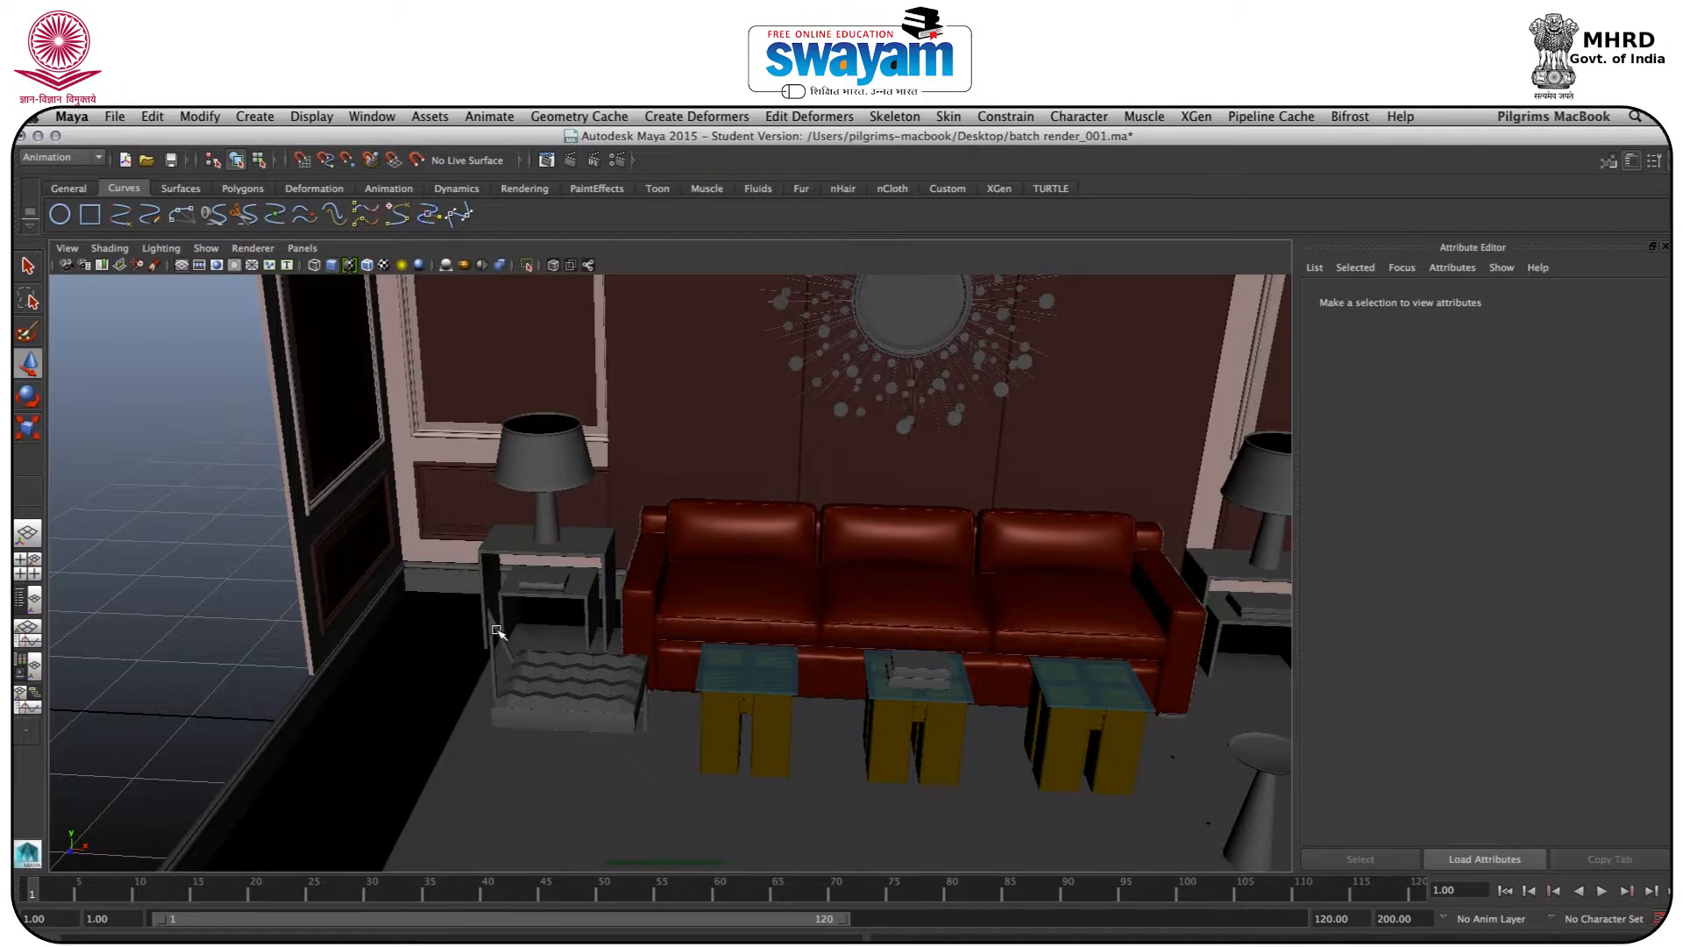
{"action": "left_click_drag", "start_coordinate": [650, 681], "coordinate": [558, 596], "text": "alt"}
{"action": "left_click", "coordinate": [575, 499]}
{"action": "left_click", "coordinate": [571, 517]}
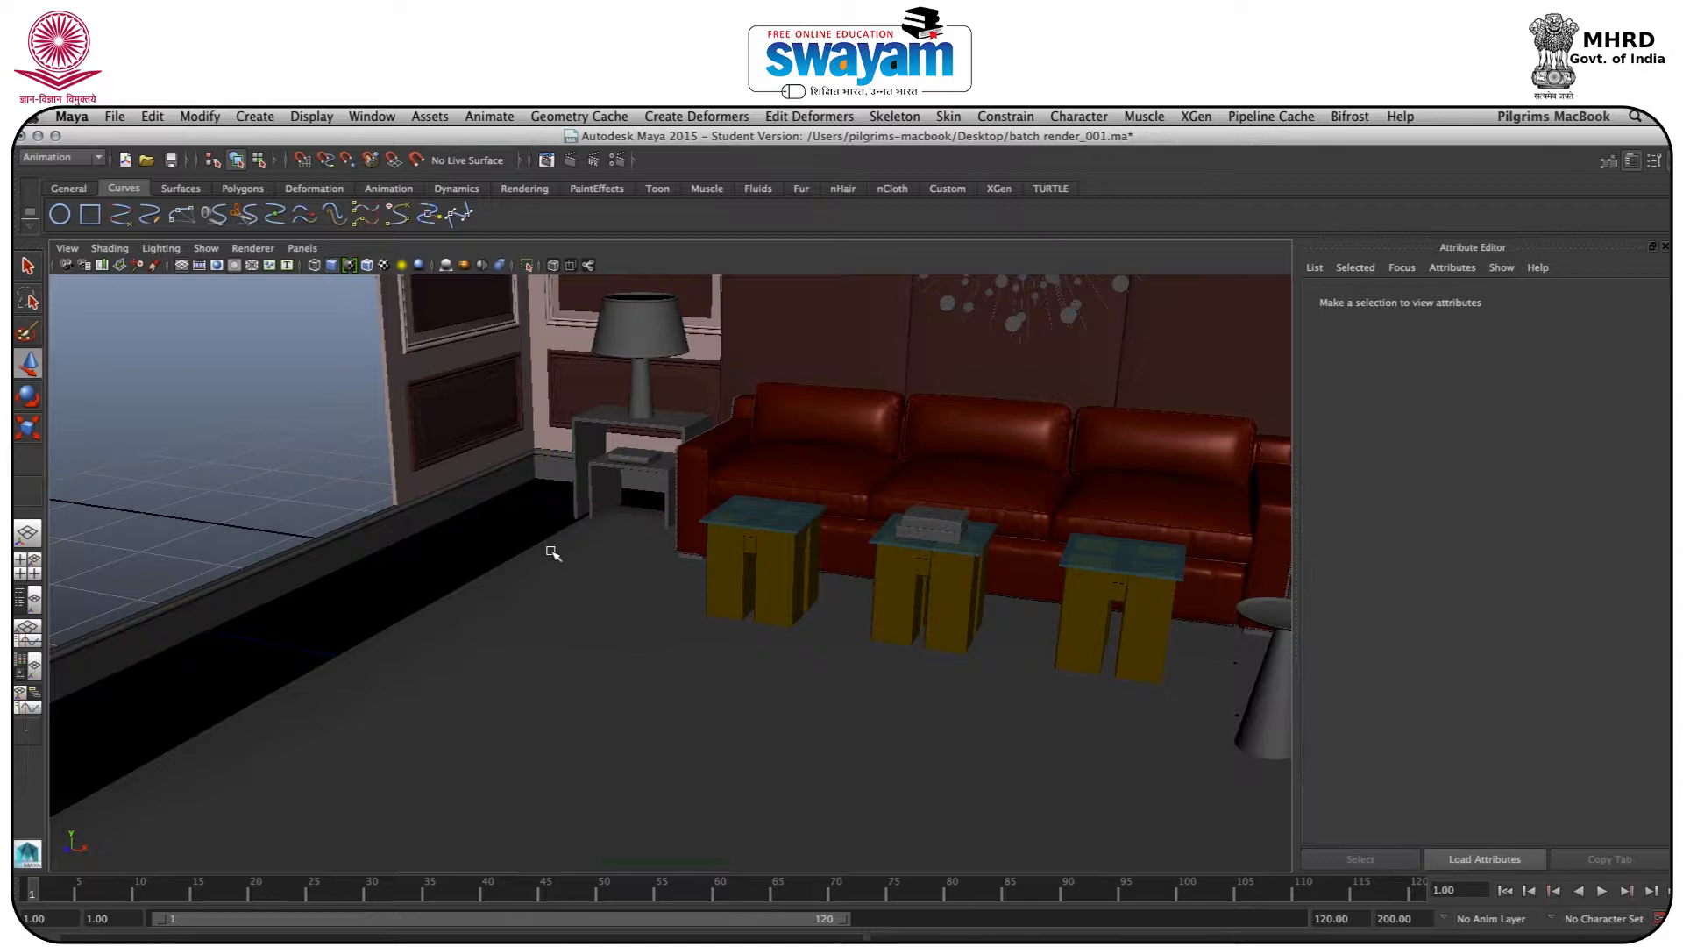
Delete the two small leftover stool foot pads on the floor closest to the small tables
{"action": "left_click", "coordinate": [511, 546]}
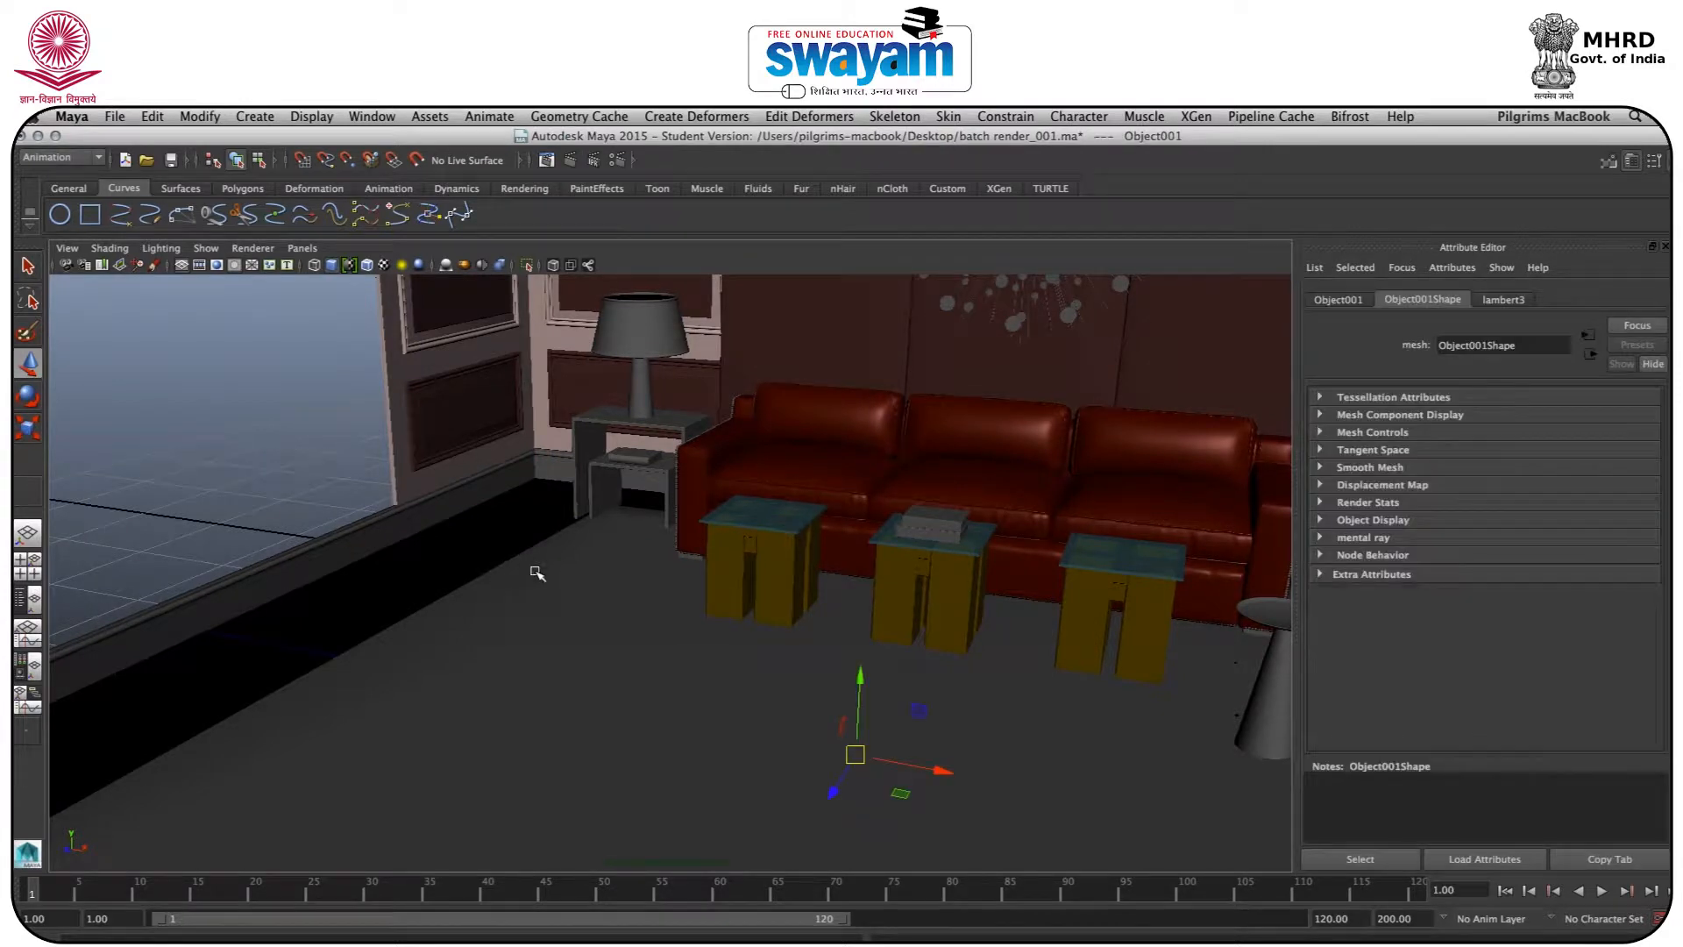
{"action": "left_click", "coordinate": [494, 598]}
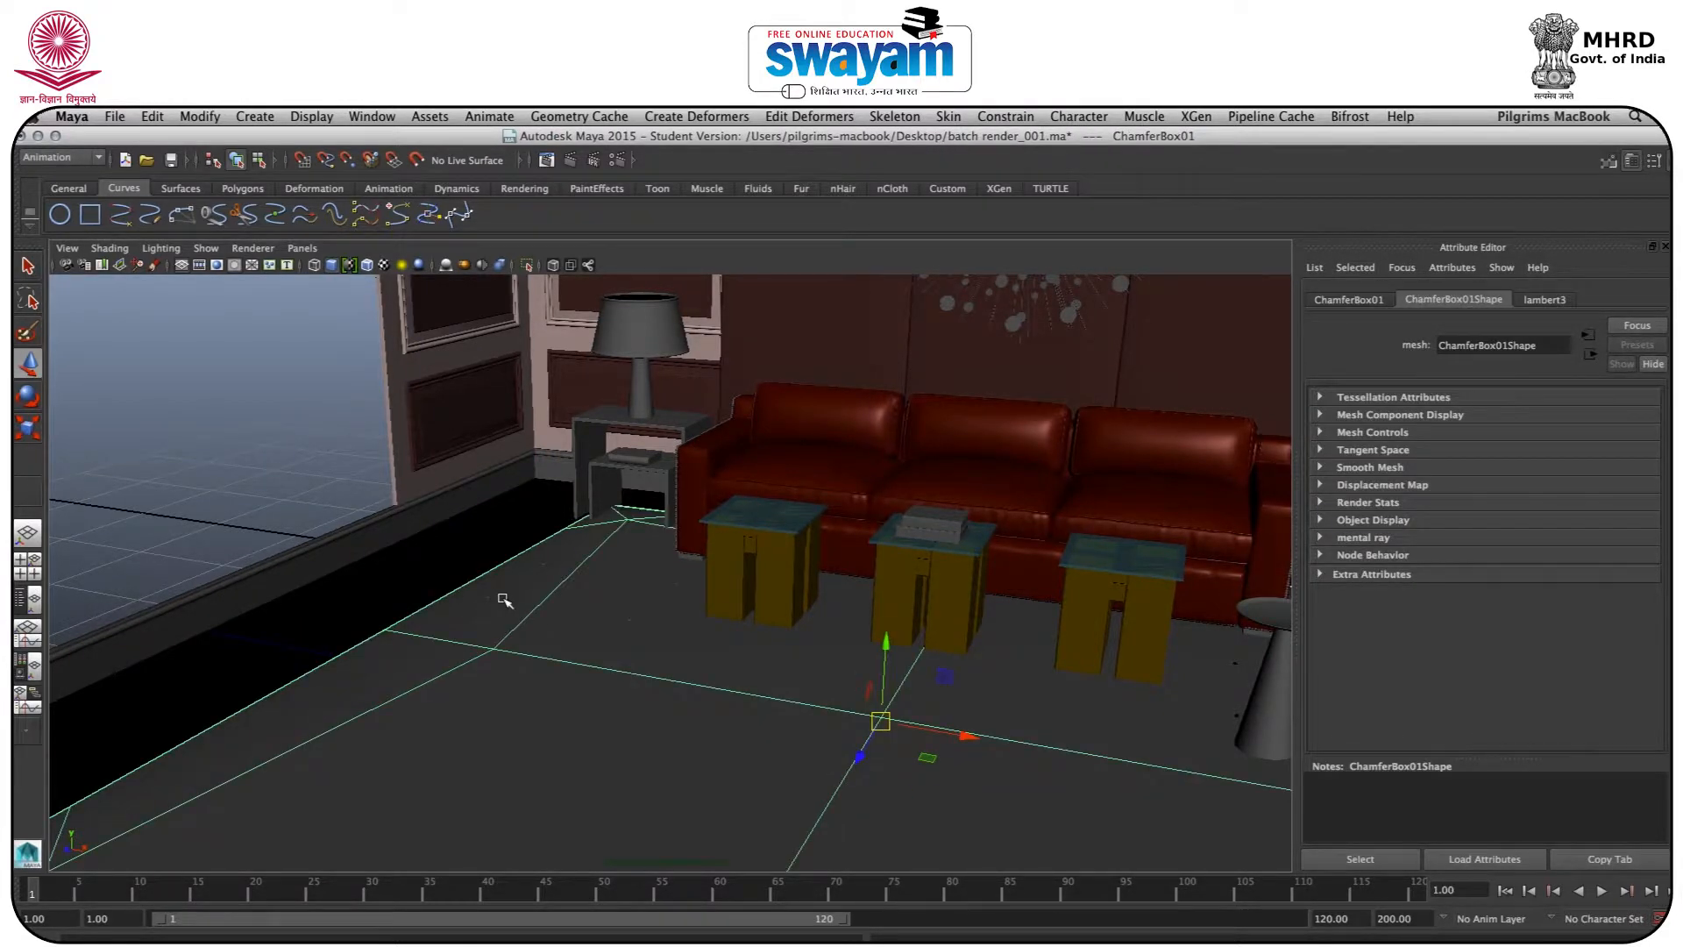
{"action": "scroll", "coordinate": [504, 600], "scroll_direction": "up", "scroll_amount": 10}
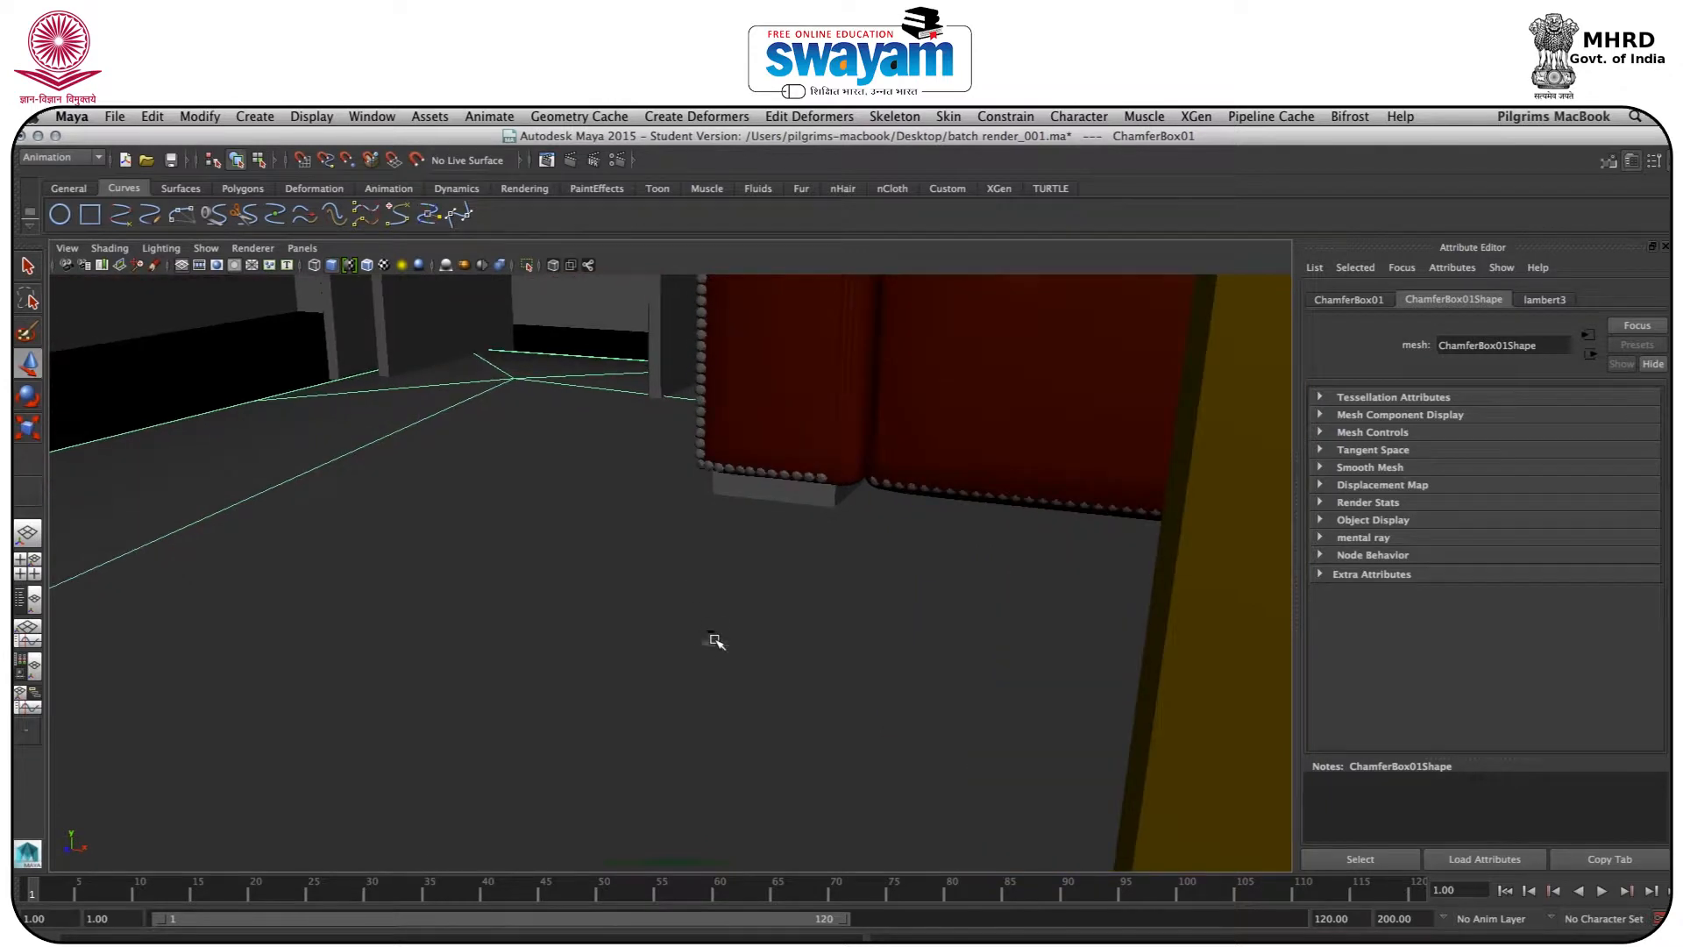
{"action": "left_click", "coordinate": [715, 641]}
{"action": "key", "text": "Delete"}
{"action": "scroll", "coordinate": [608, 629], "scroll_direction": "down", "scroll_amount": 8}
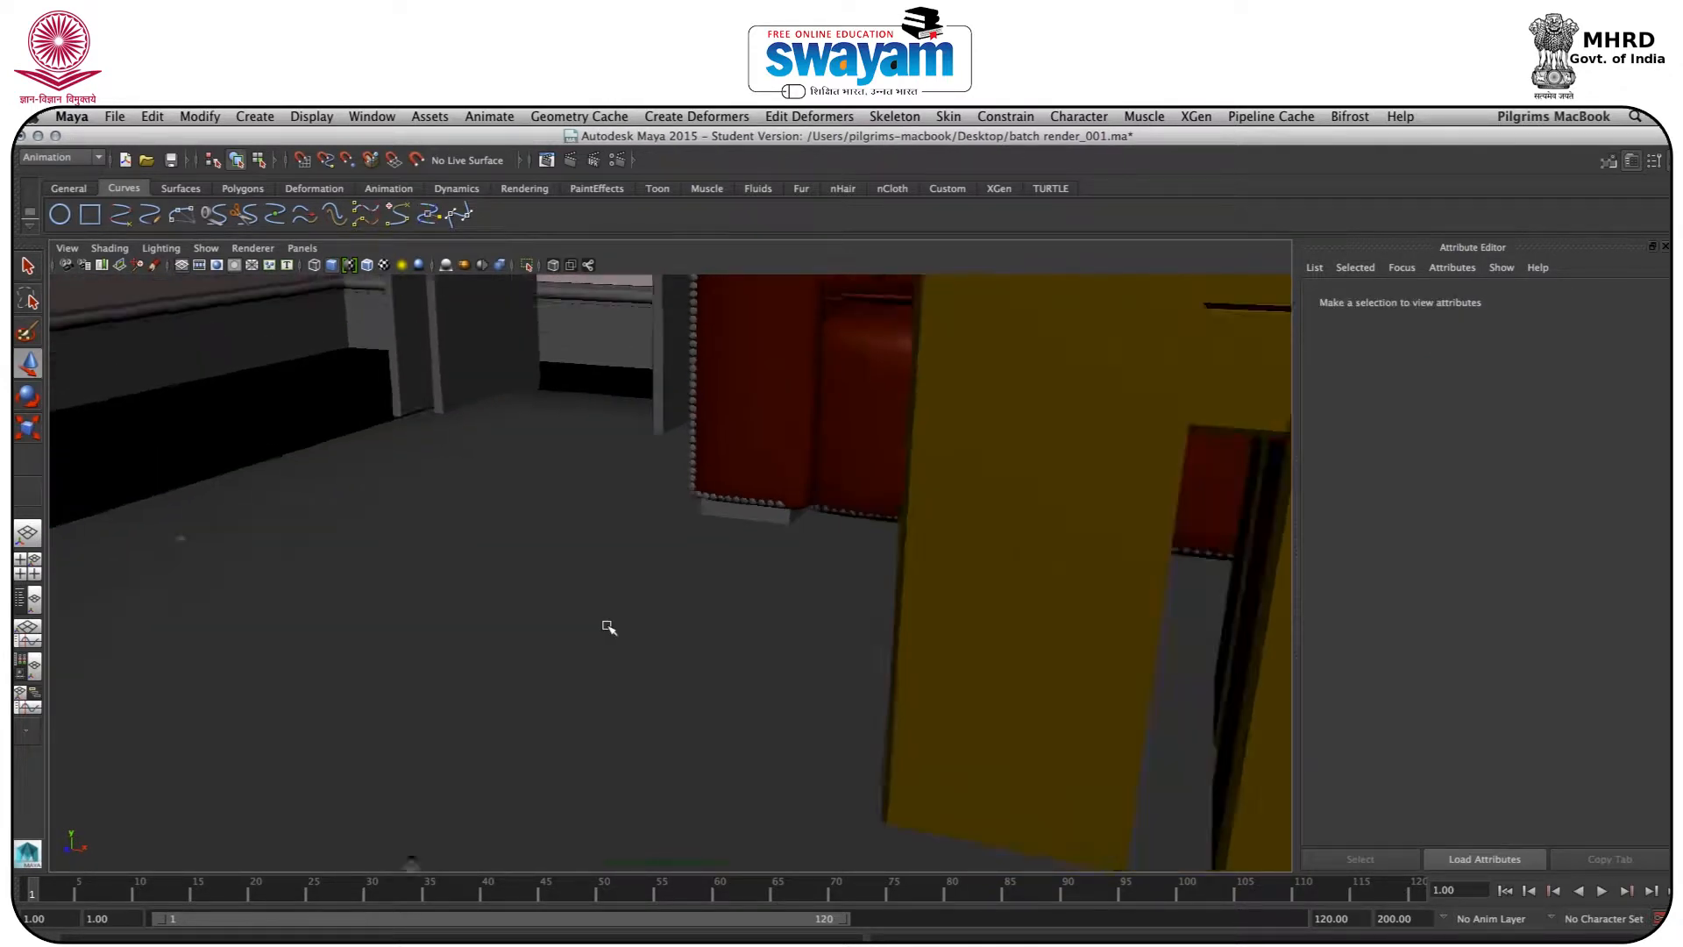
{"action": "middle_click_drag", "start_coordinate": [430, 644], "coordinate": [678, 671], "text": "alt"}
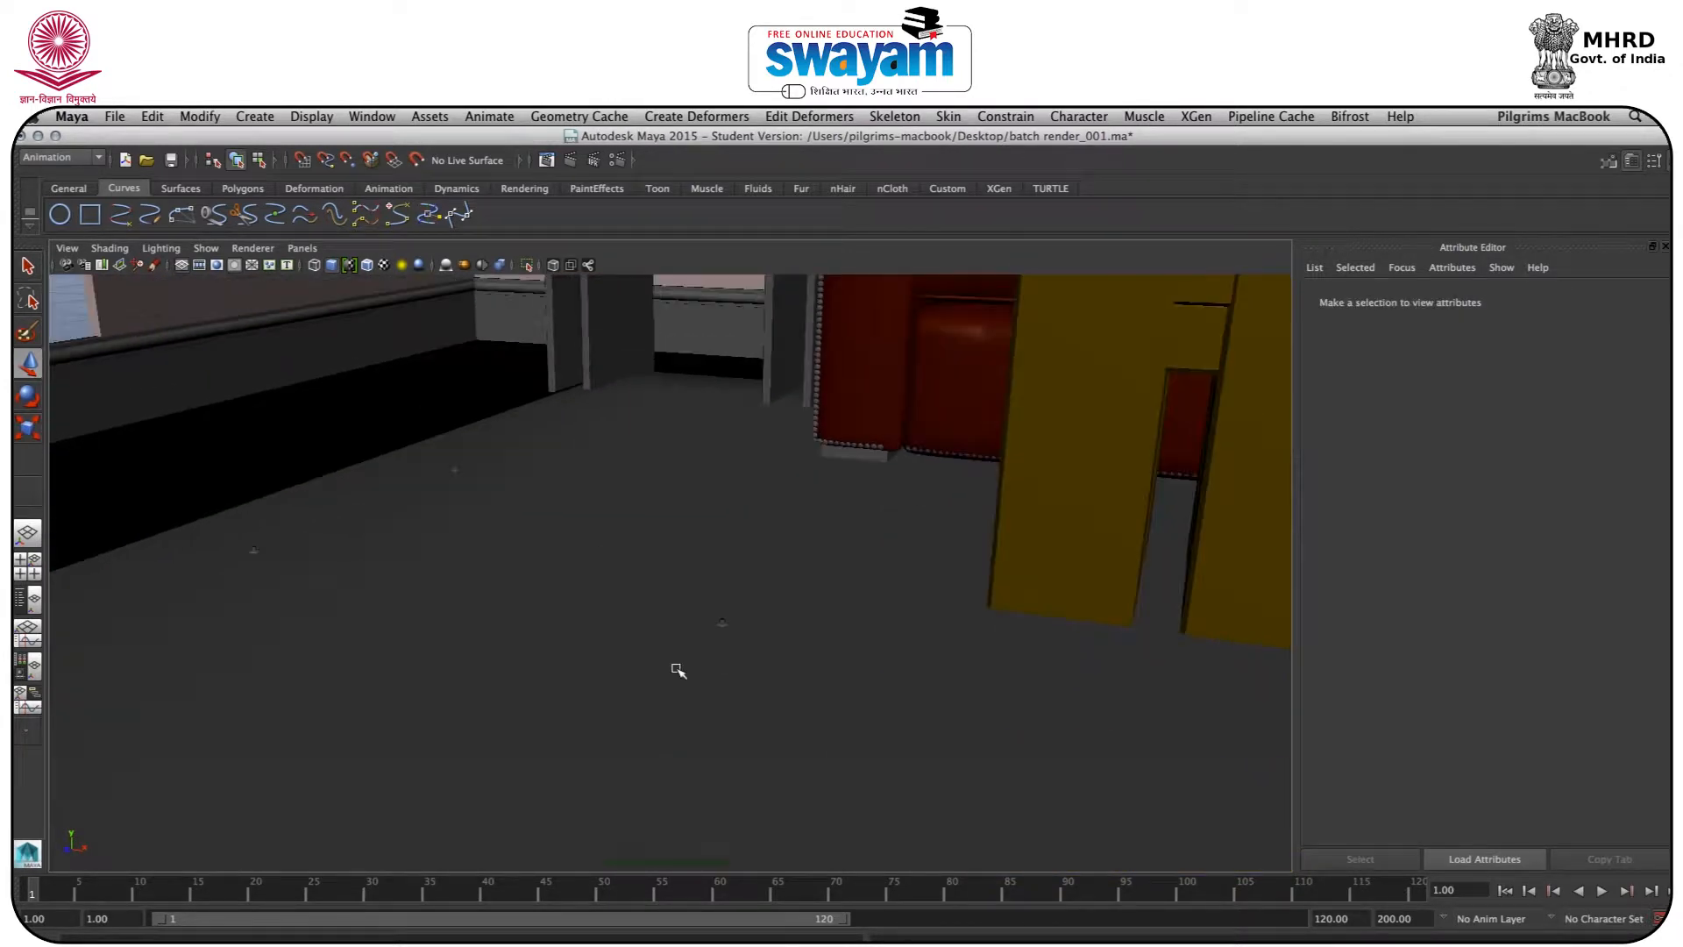
{"action": "left_click", "coordinate": [722, 628]}
{"action": "left_click", "coordinate": [726, 621]}
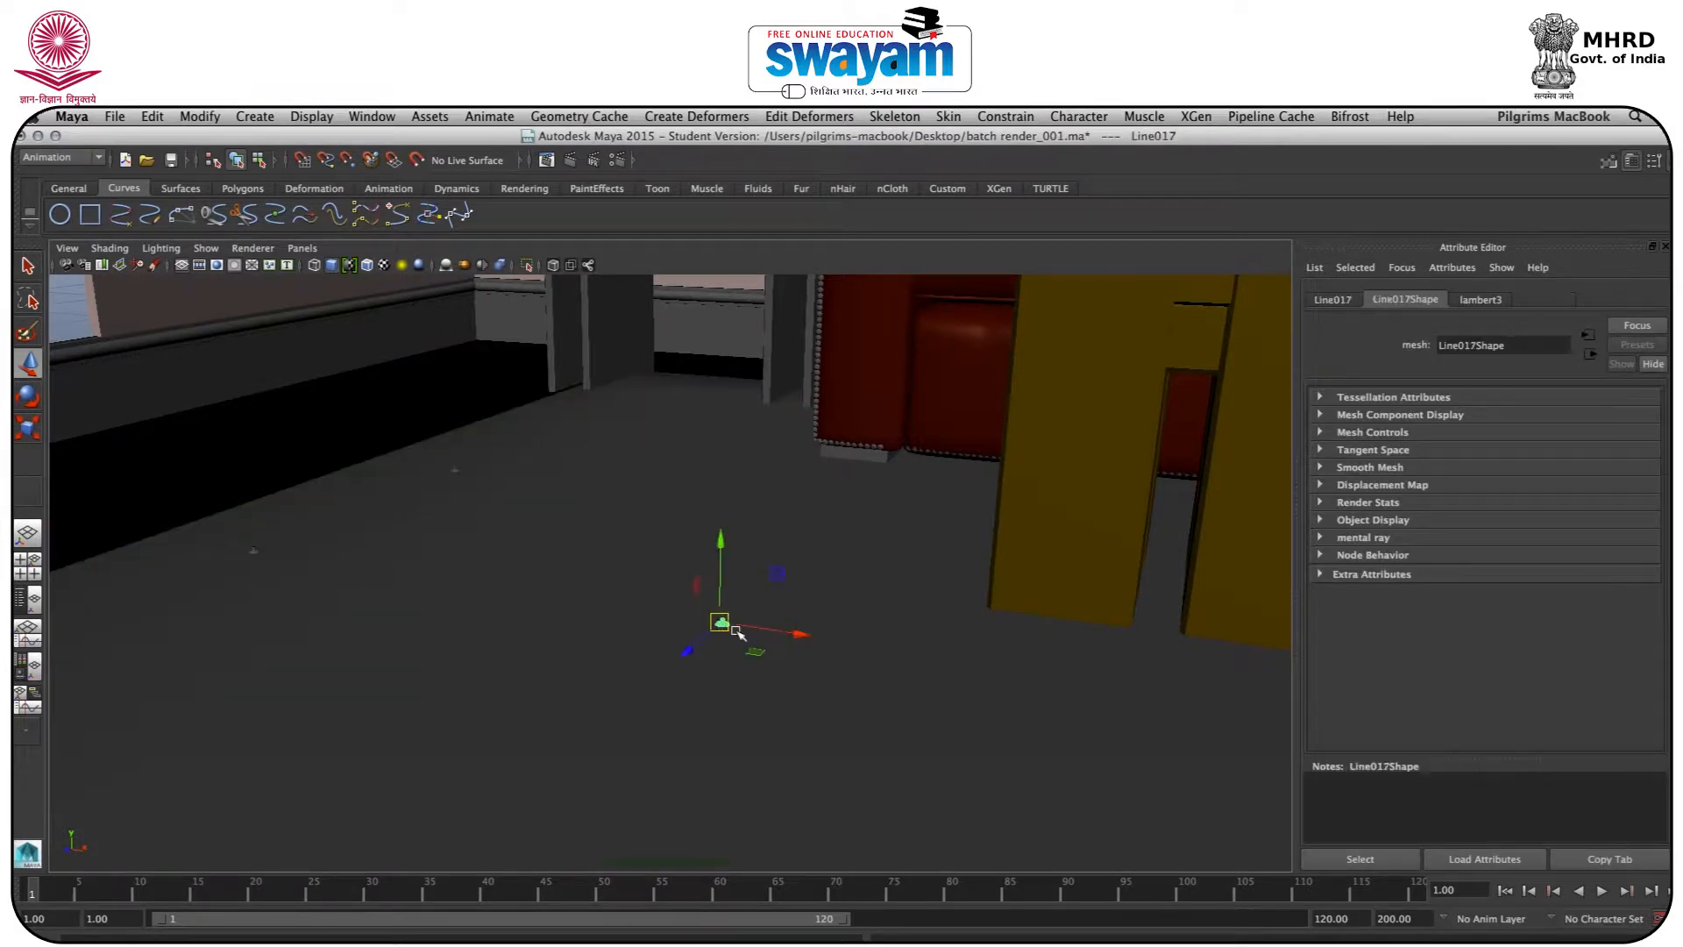
{"action": "key", "text": "Delete"}
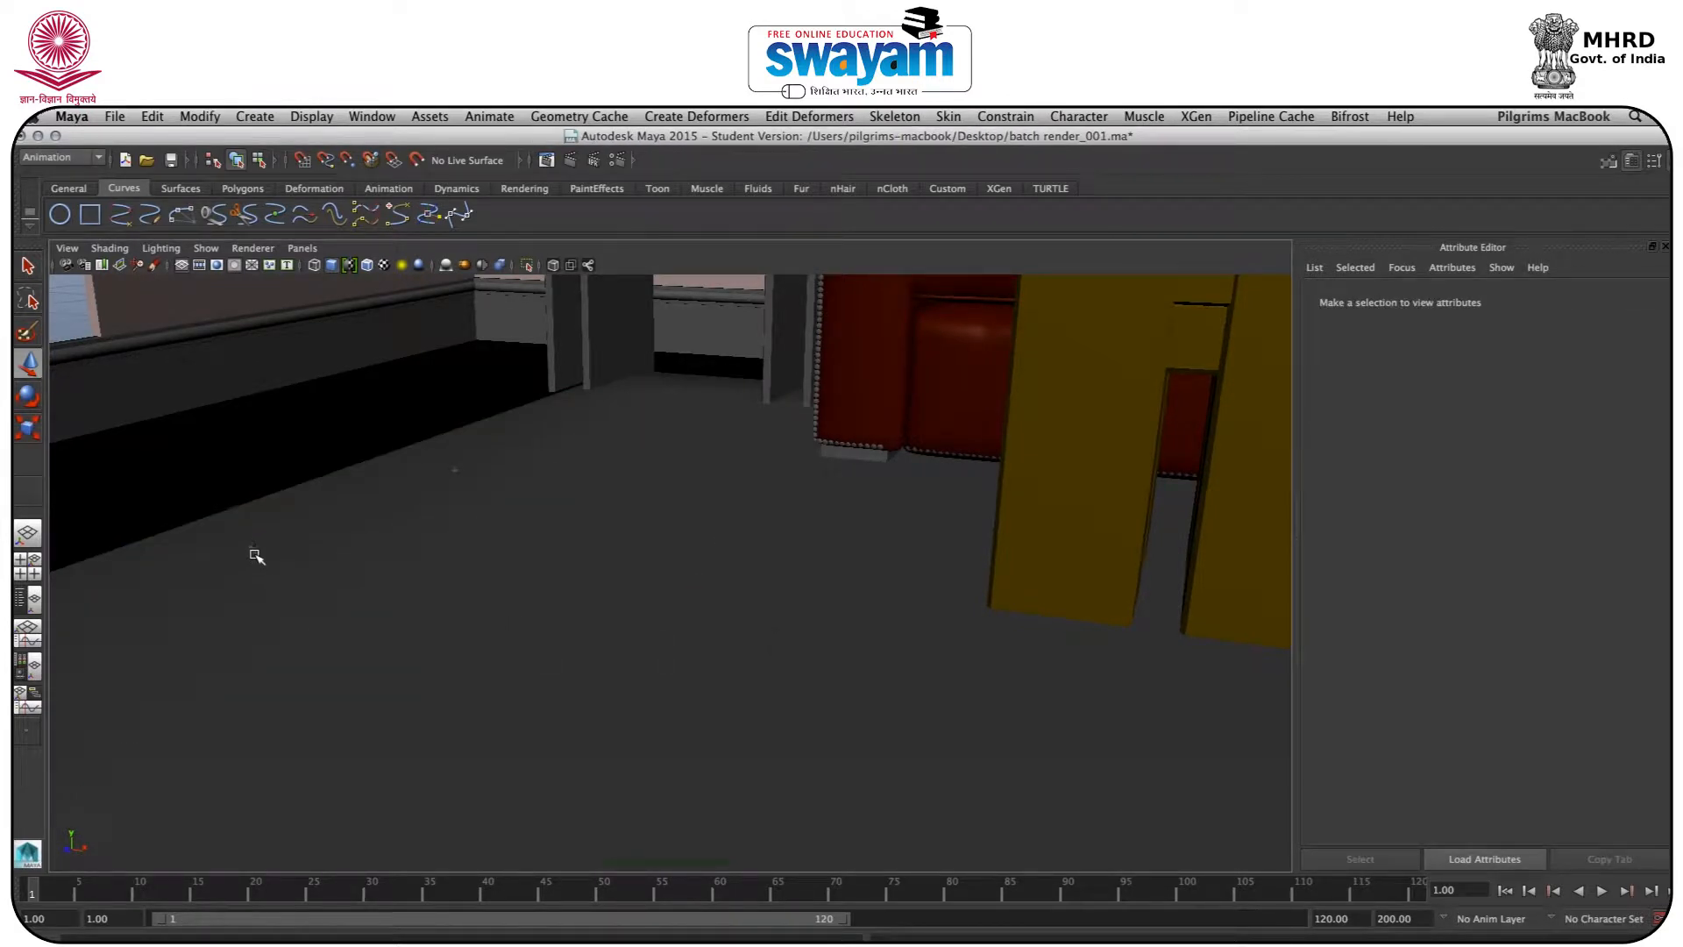
Delete the other two leftover stool foot pads on the floor near the black border strip
{"action": "left_click", "coordinate": [255, 556]}
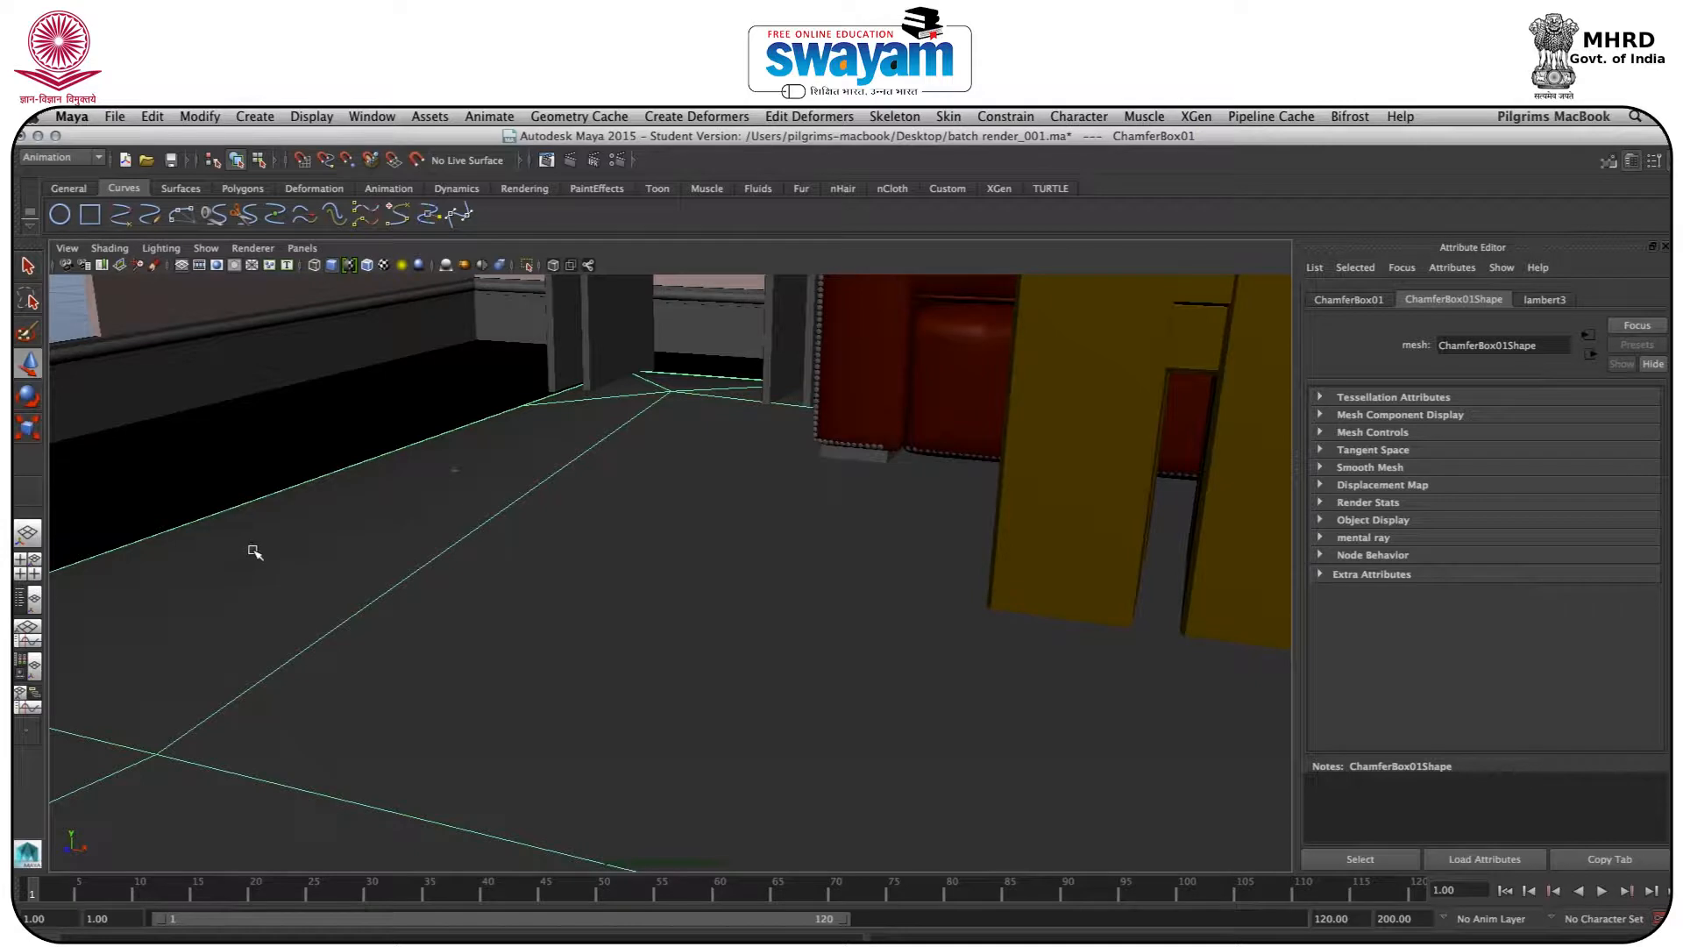
{"action": "left_click", "coordinate": [91, 331]}
{"action": "left_click", "coordinate": [285, 569]}
{"action": "middle_click_drag", "start_coordinate": [286, 568], "coordinate": [588, 569], "text": "alt"}
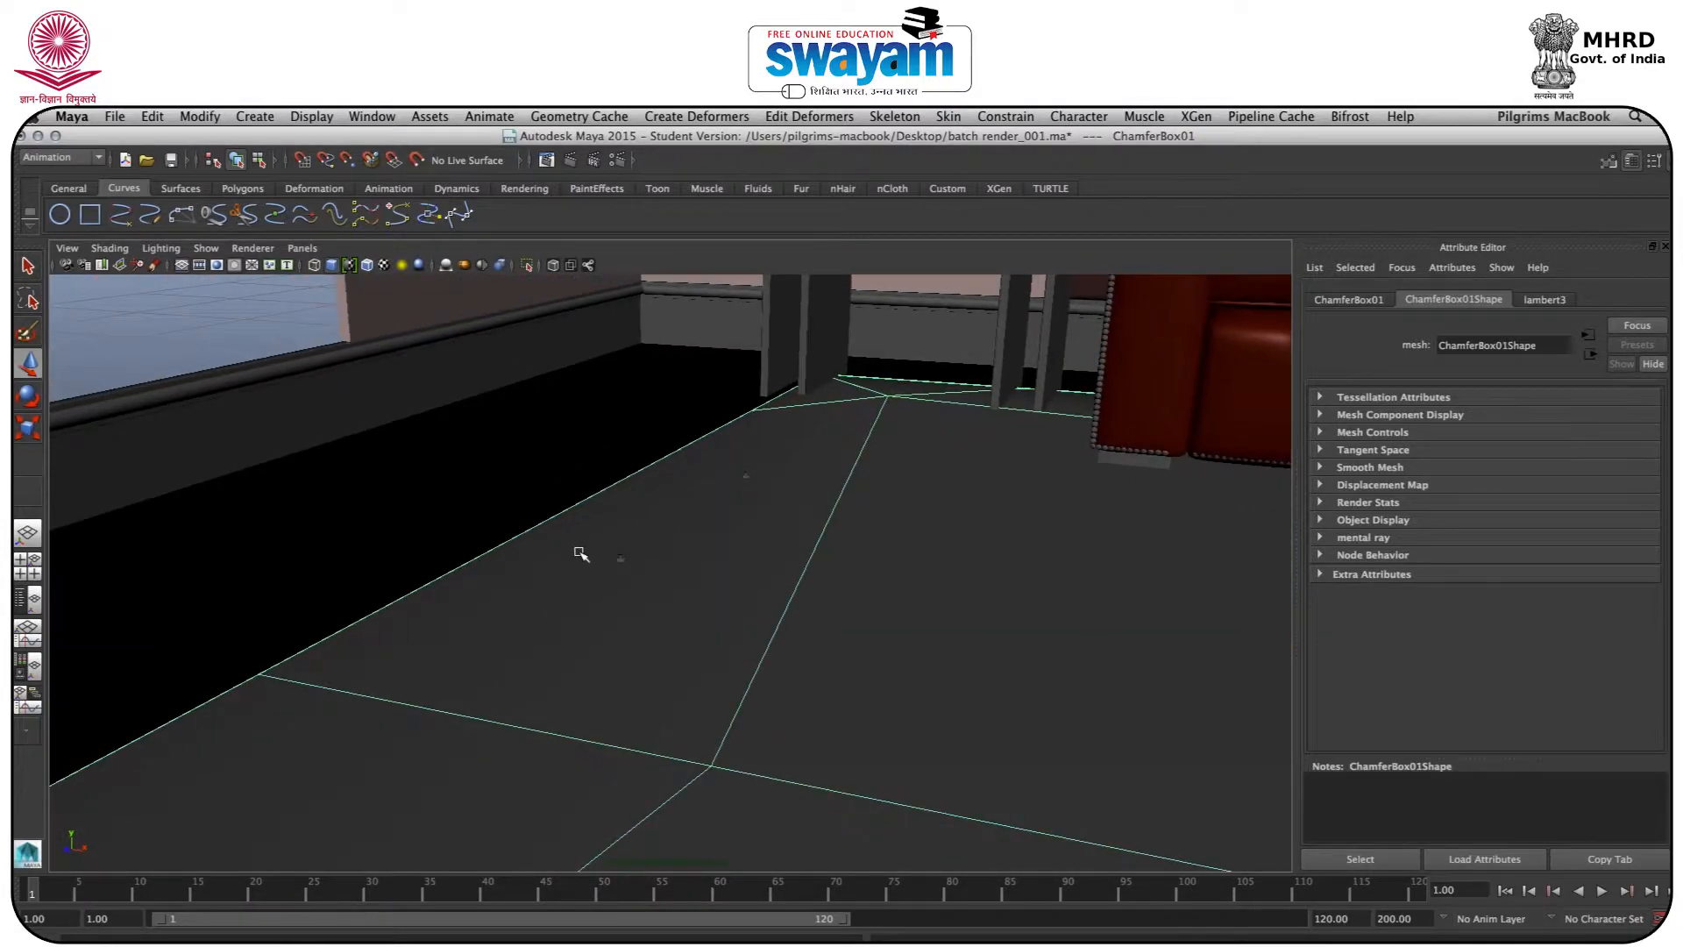
{"action": "scroll", "coordinate": [580, 554], "scroll_direction": "up", "scroll_amount": 10}
{"action": "left_click", "coordinate": [276, 474]}
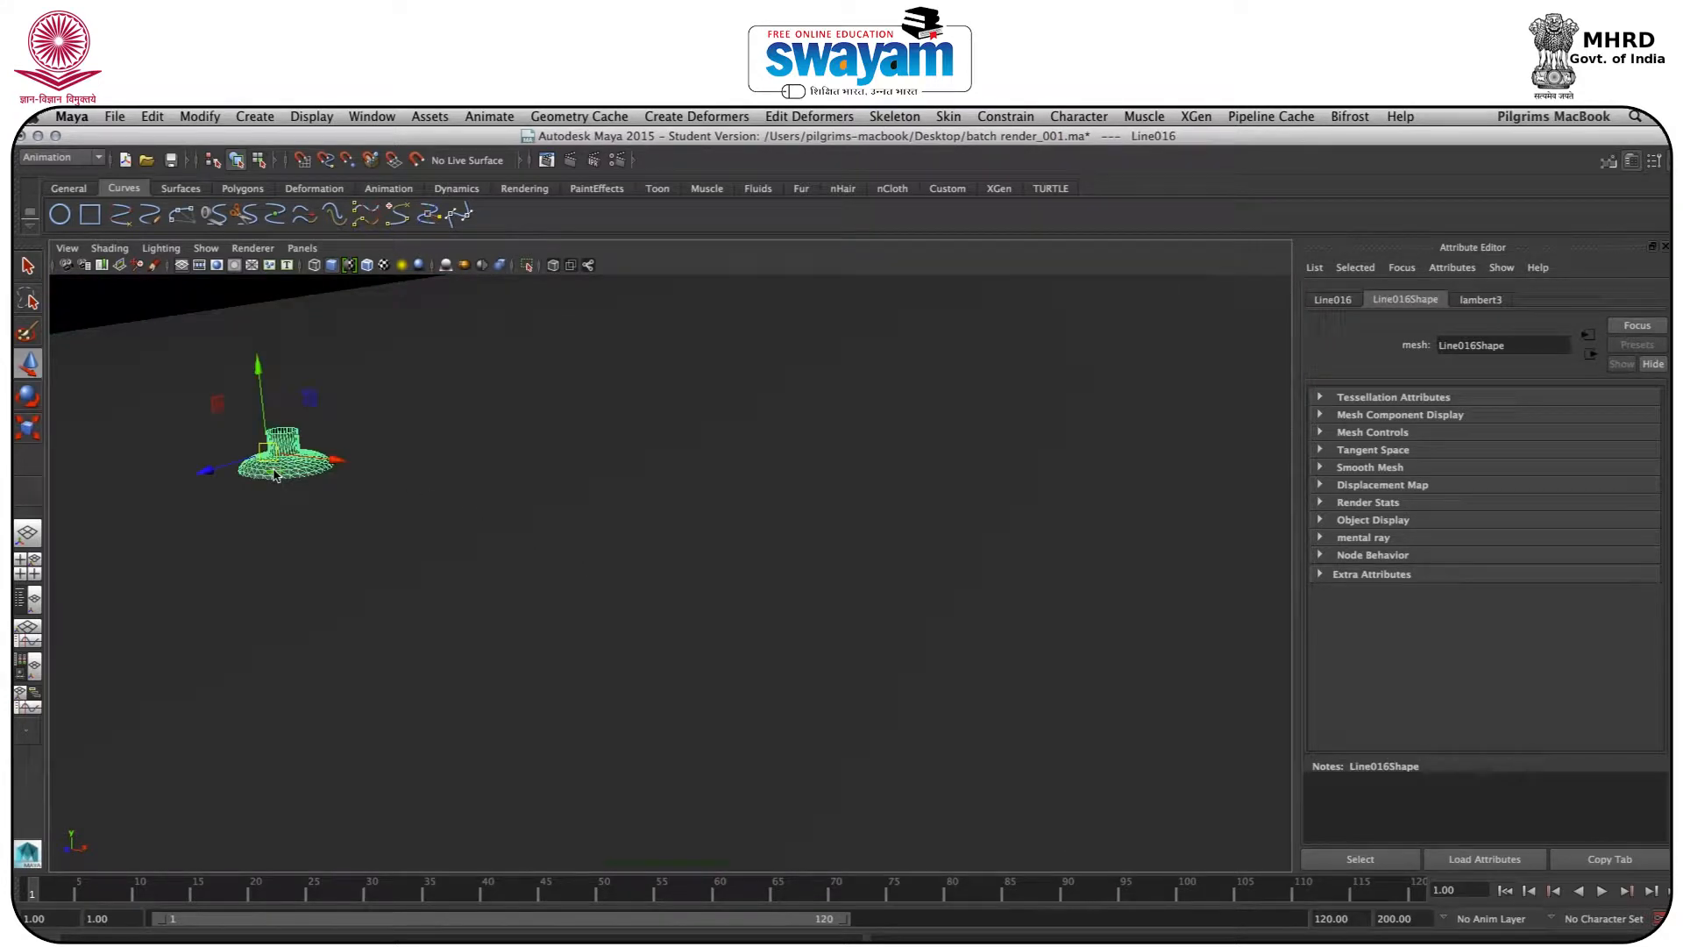
{"action": "left_click", "coordinate": [349, 480]}
{"action": "scroll", "coordinate": [638, 438], "scroll_direction": "down", "scroll_amount": 5}
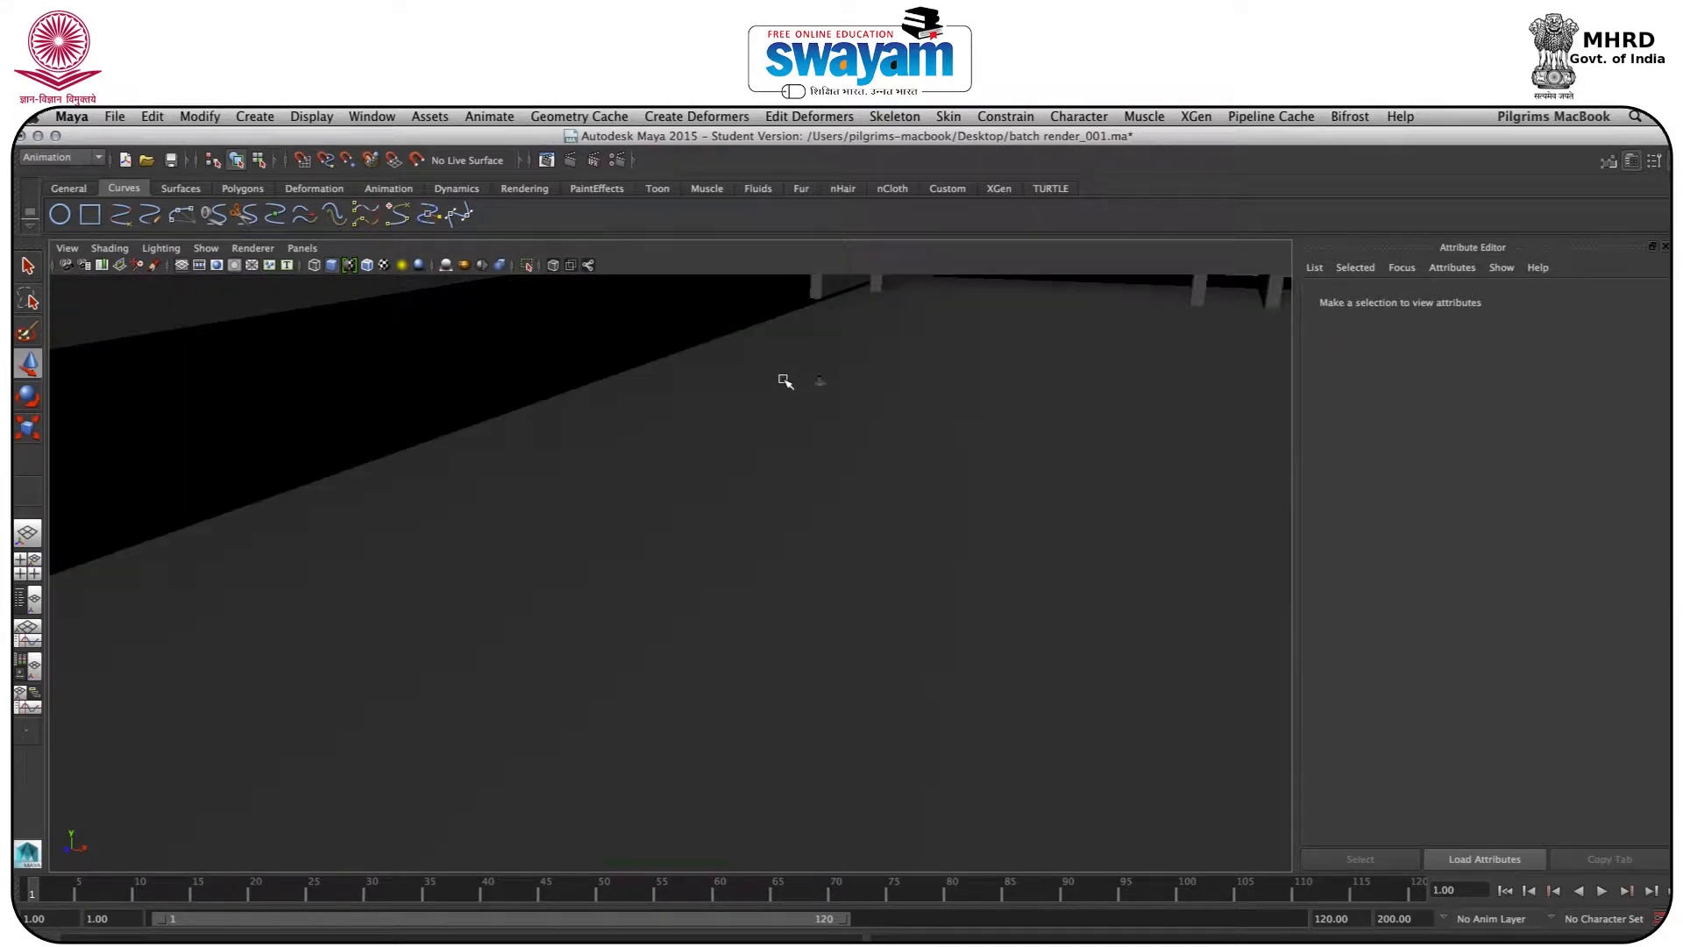
{"action": "left_click", "coordinate": [817, 382]}
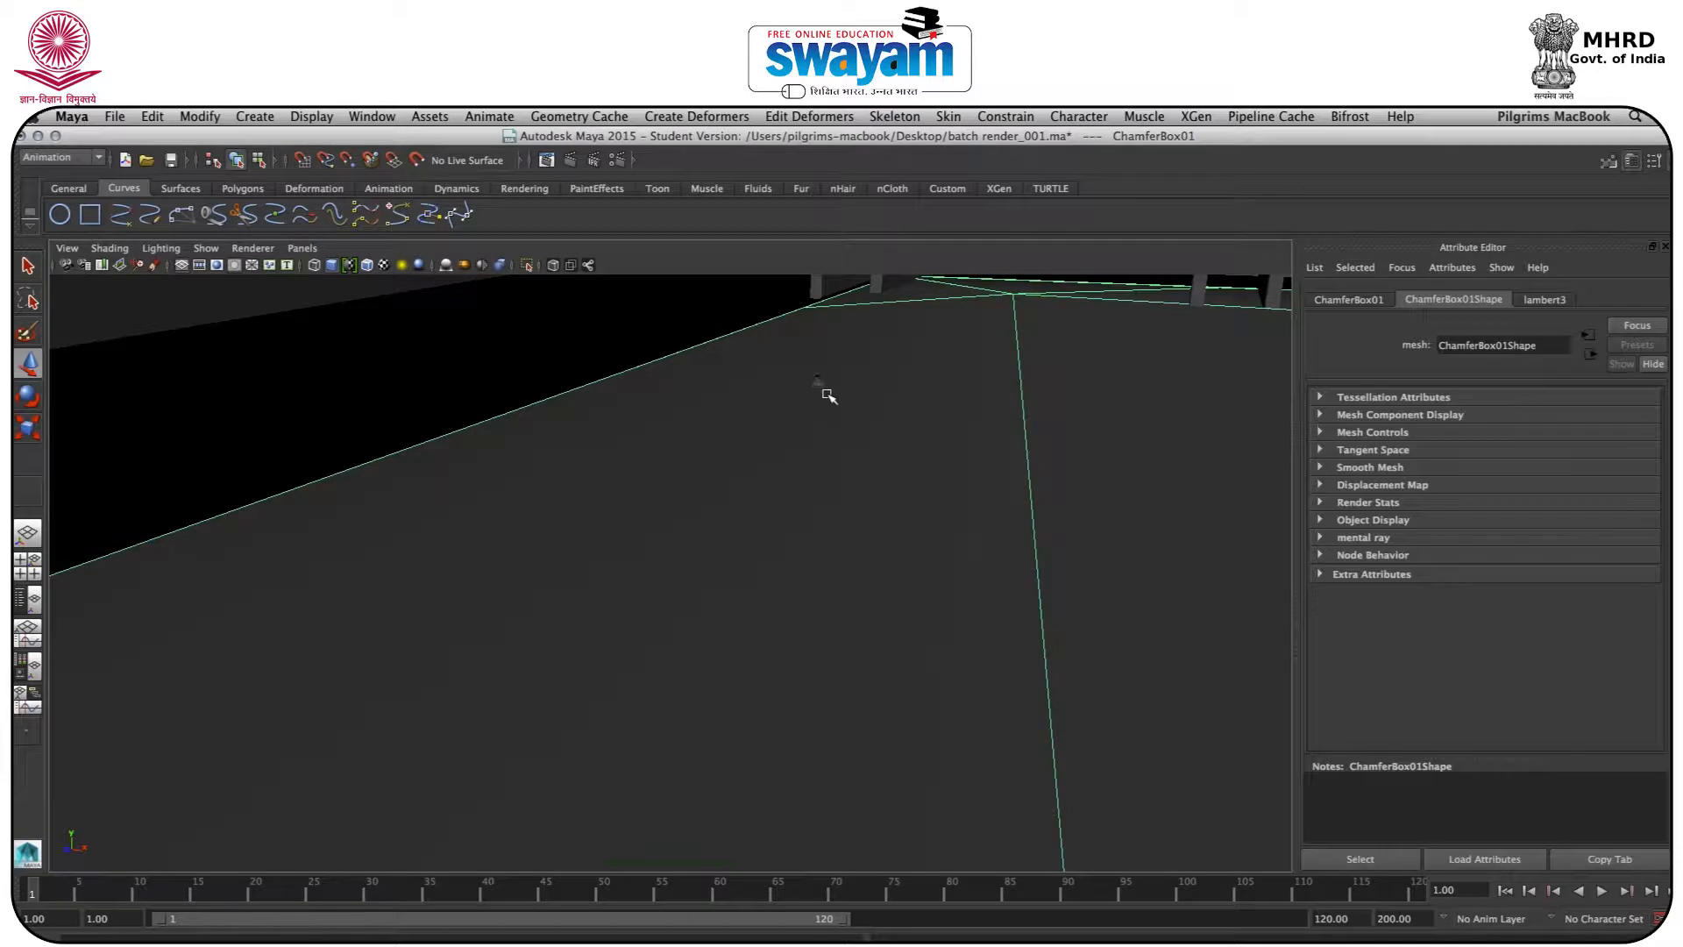
{"action": "left_click", "coordinate": [817, 382]}
{"action": "key", "text": "Delete"}
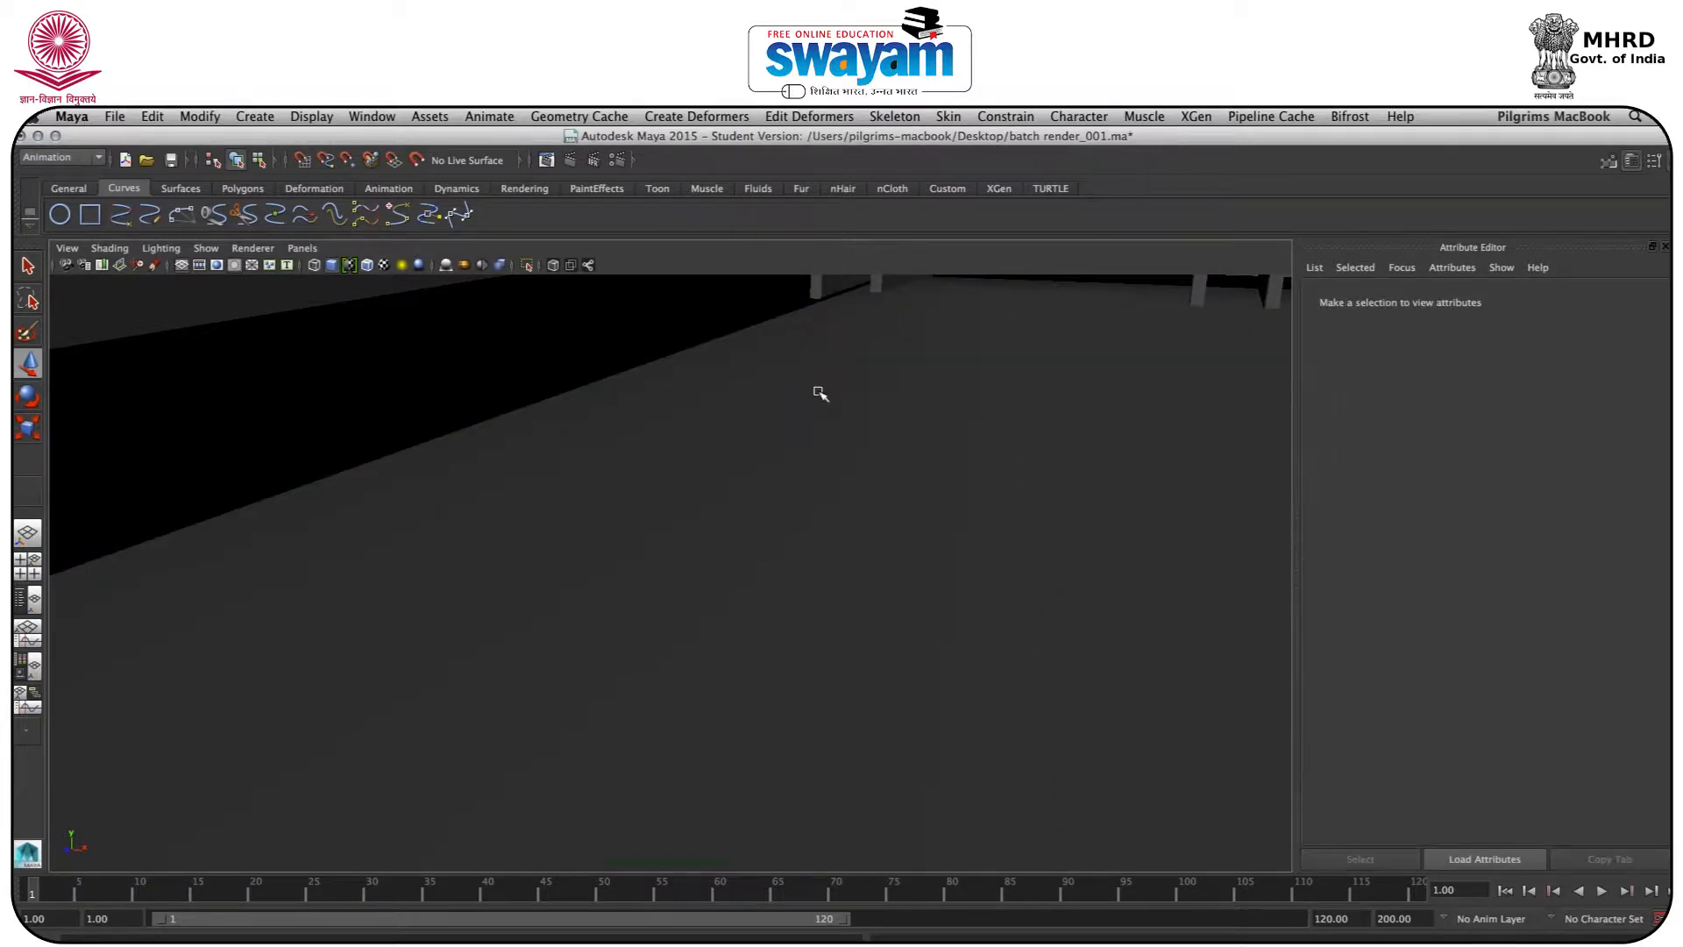
Delete the cone-shaped stand on the floor at the opposite end of the table row
{"action": "scroll", "coordinate": [818, 436], "scroll_direction": "down", "scroll_amount": 10}
{"action": "left_click_drag", "start_coordinate": [818, 438], "coordinate": [522, 658], "text": "alt"}
{"action": "scroll", "coordinate": [934, 456], "scroll_direction": "up", "scroll_amount": 5}
{"action": "scroll", "coordinate": [933, 457], "scroll_direction": "down", "scroll_amount": 10}
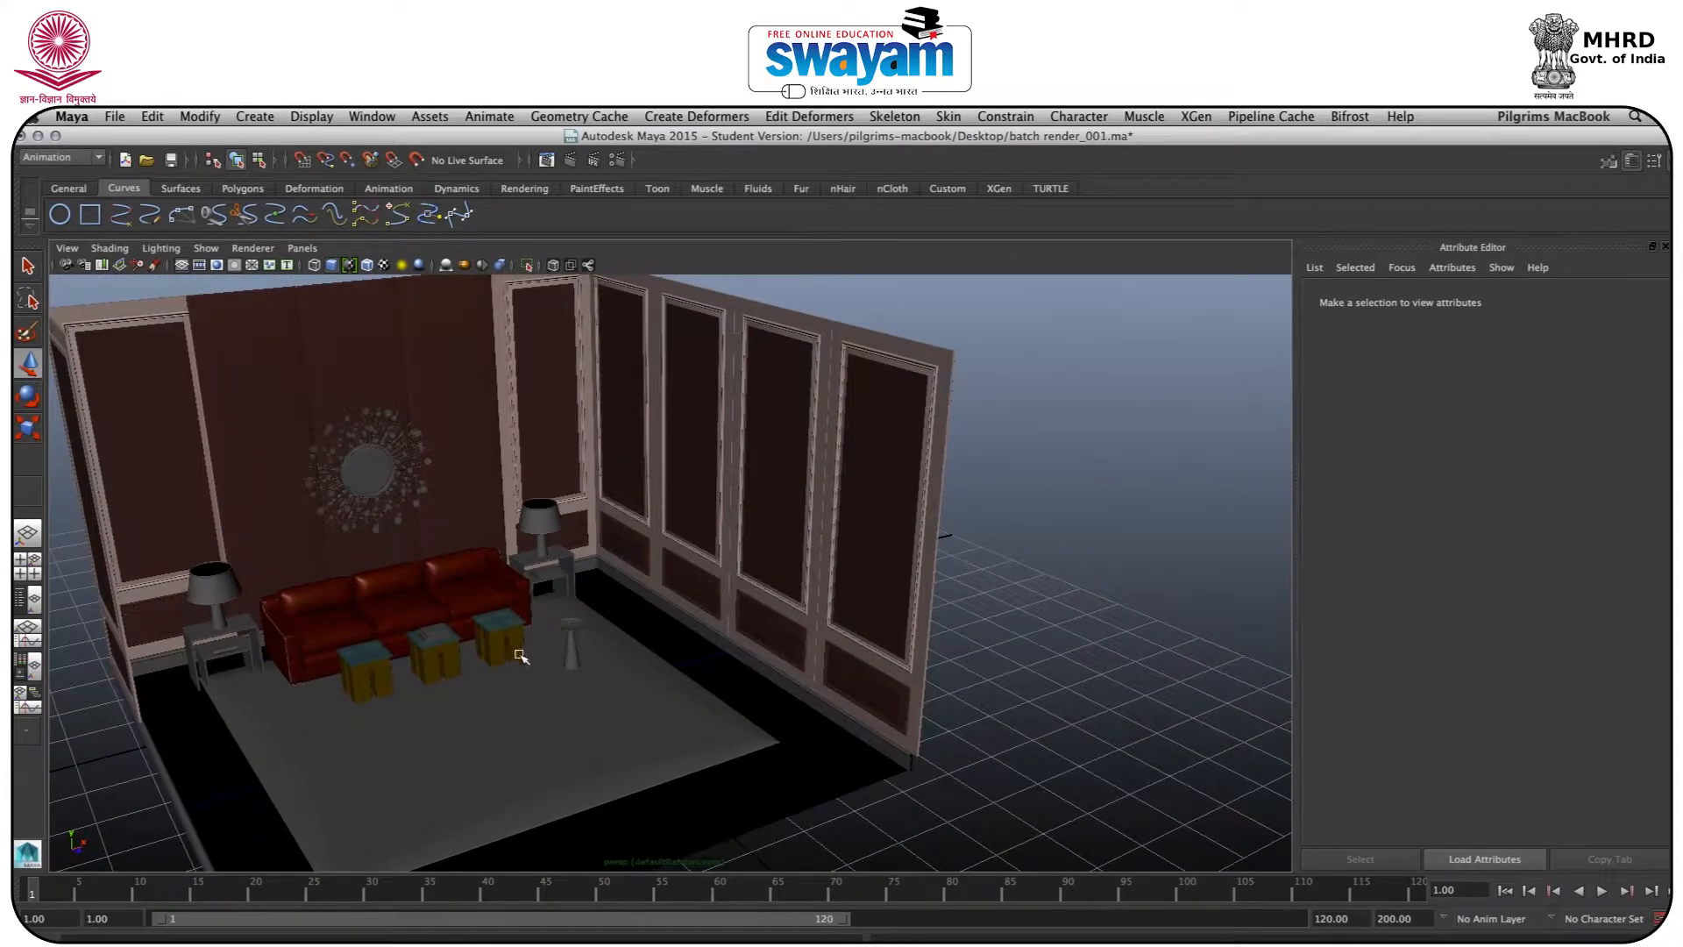
{"action": "scroll", "coordinate": [579, 637], "scroll_direction": "up", "scroll_amount": 8}
{"action": "scroll", "coordinate": [510, 673], "scroll_direction": "up", "scroll_amount": 3}
{"action": "left_click_drag", "start_coordinate": [383, 676], "coordinate": [931, 386], "text": "alt"}
{"action": "left_click", "coordinate": [548, 606]}
{"action": "left_click_drag", "start_coordinate": [550, 607], "coordinate": [576, 656], "text": "alt"}
{"action": "key", "text": "Delete"}
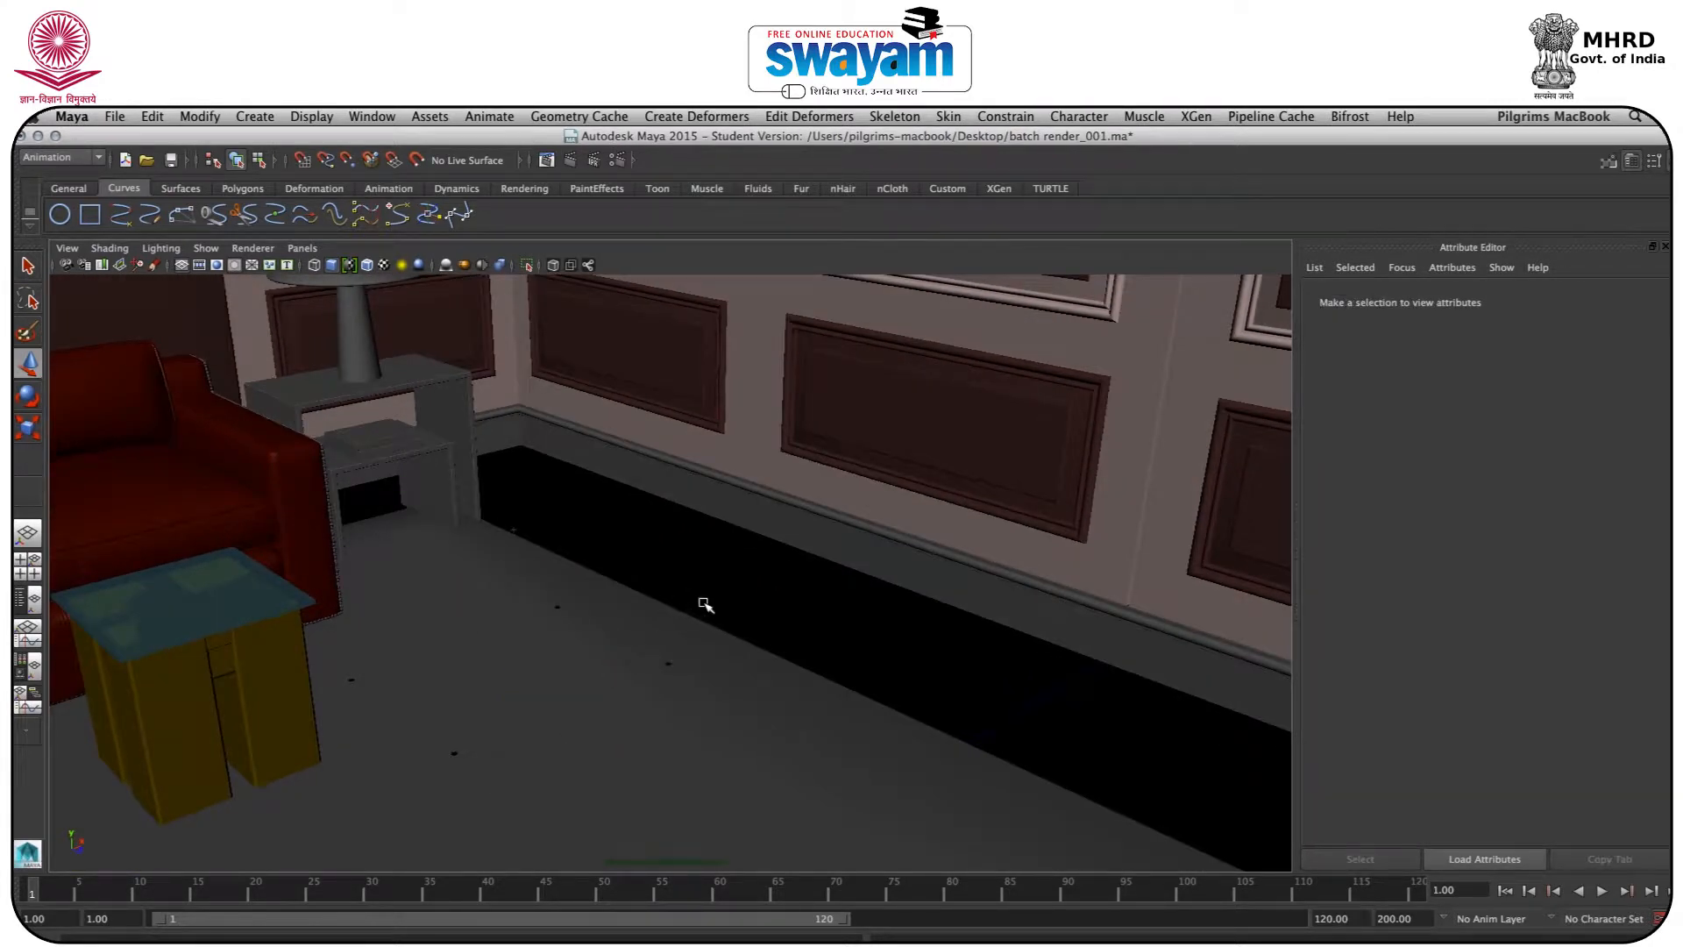
Delete the small black foot pad lying farthest from the side table along the black floor border
{"action": "left_click", "coordinate": [669, 661]}
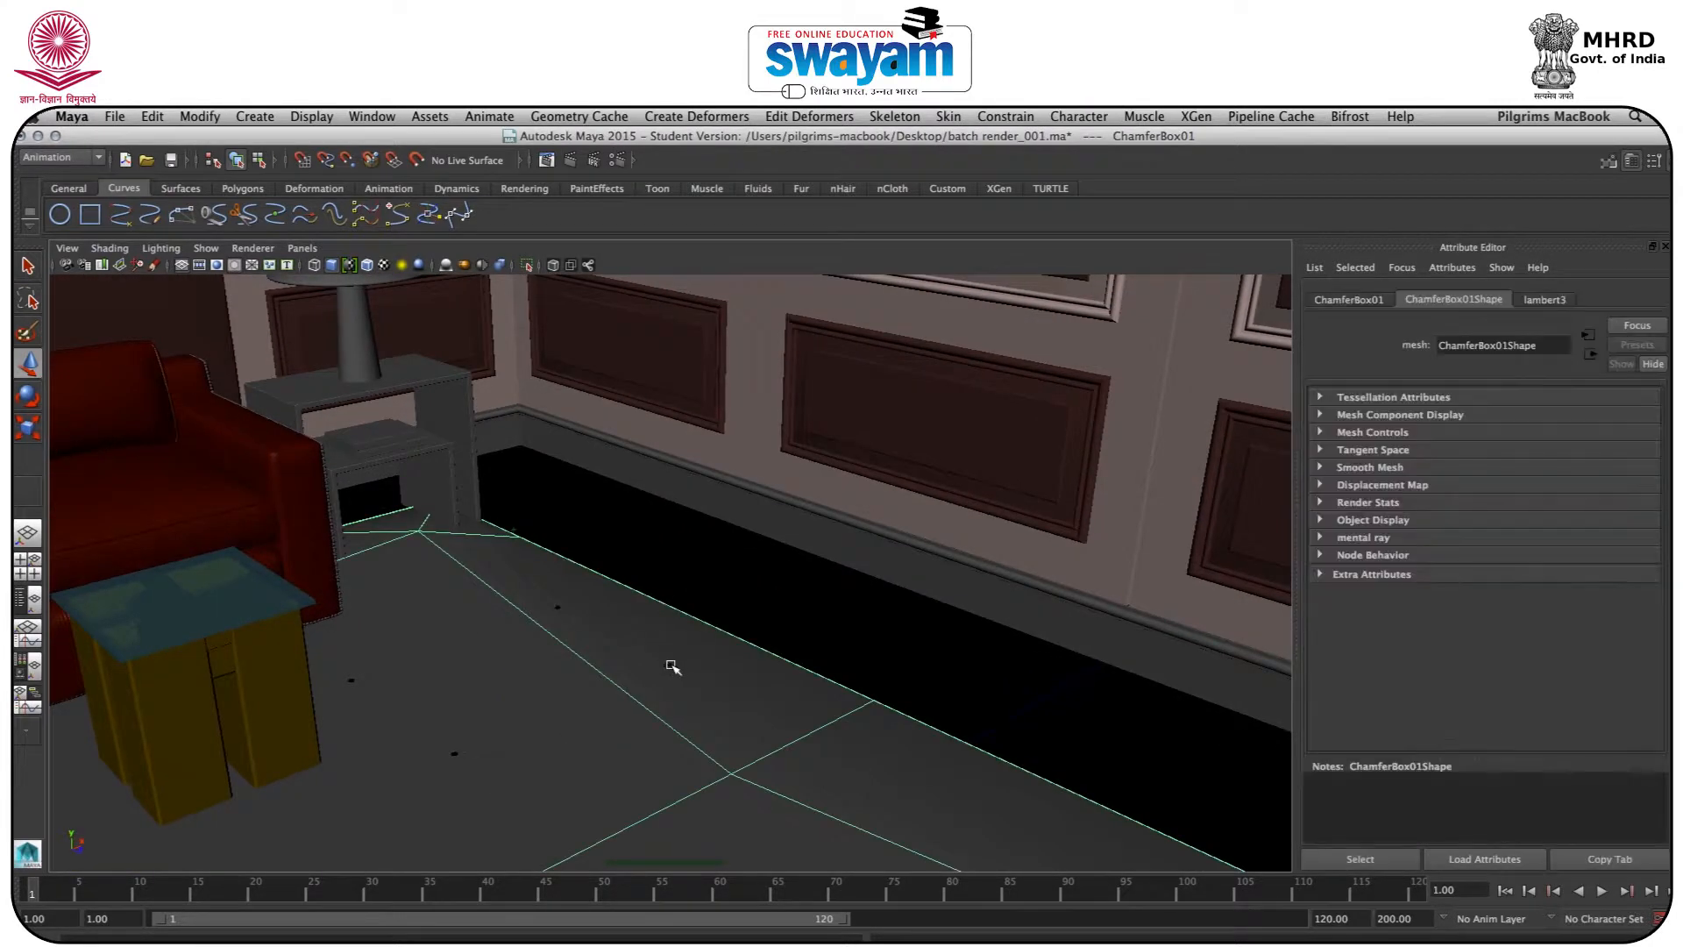
{"action": "scroll", "coordinate": [692, 673], "scroll_direction": "up", "scroll_amount": 10}
{"action": "scroll", "coordinate": [637, 798], "scroll_direction": "down", "scroll_amount": 3}
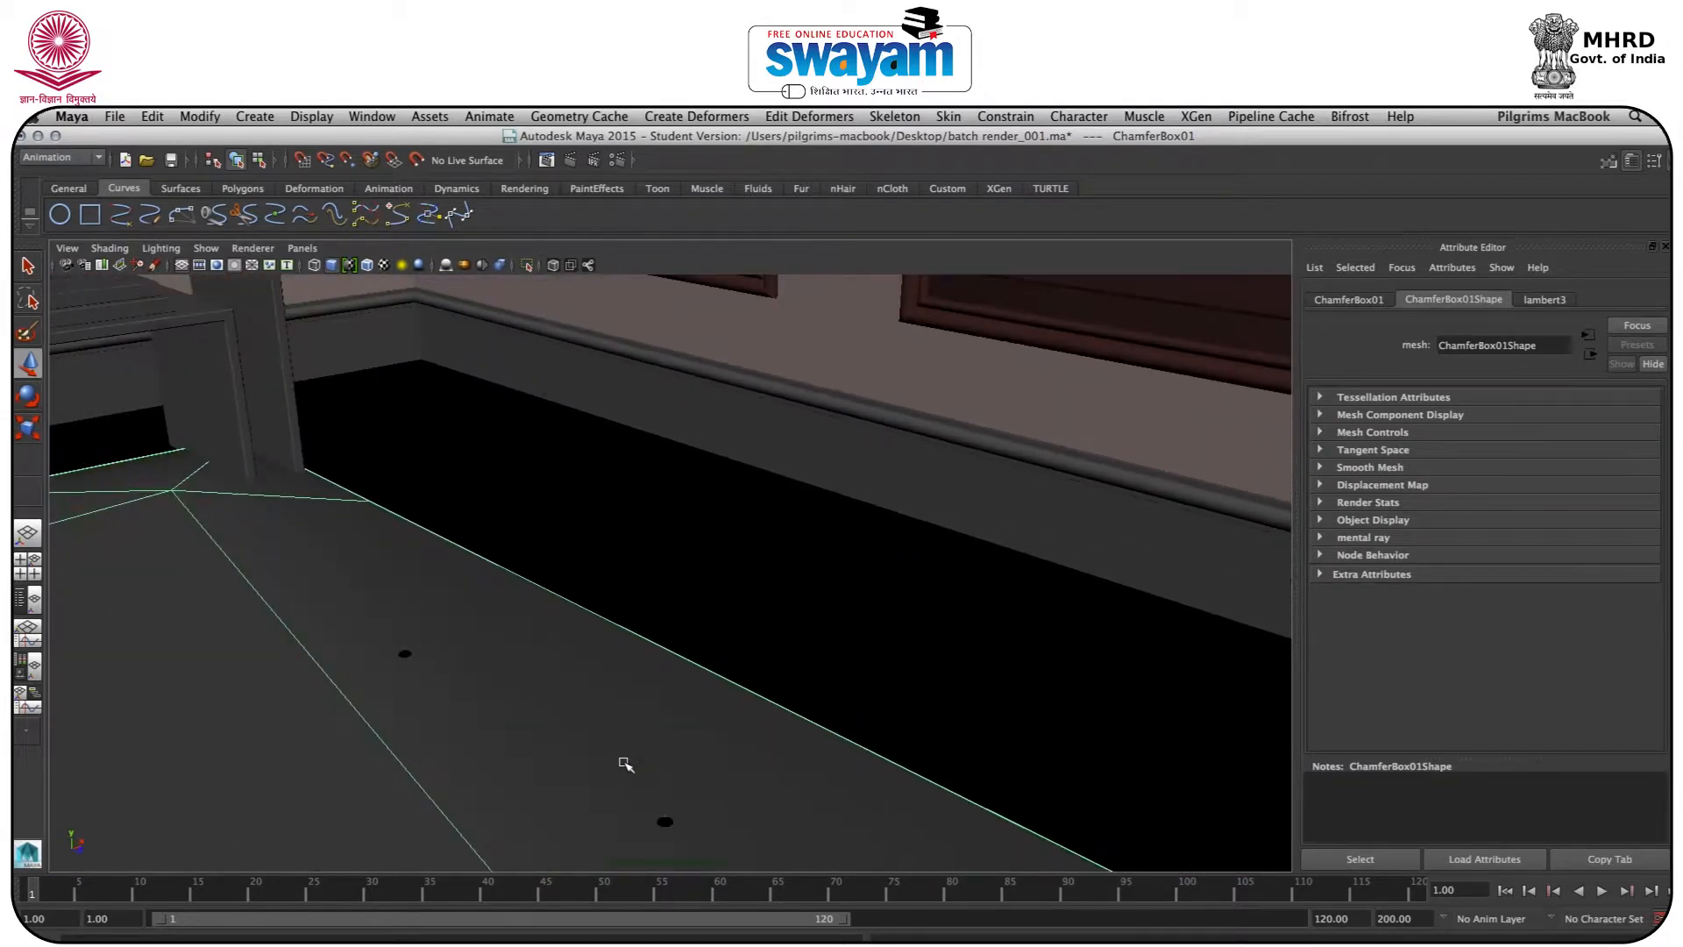
{"action": "scroll", "coordinate": [631, 754], "scroll_direction": "down", "scroll_amount": 2}
{"action": "left_click", "coordinate": [658, 772]}
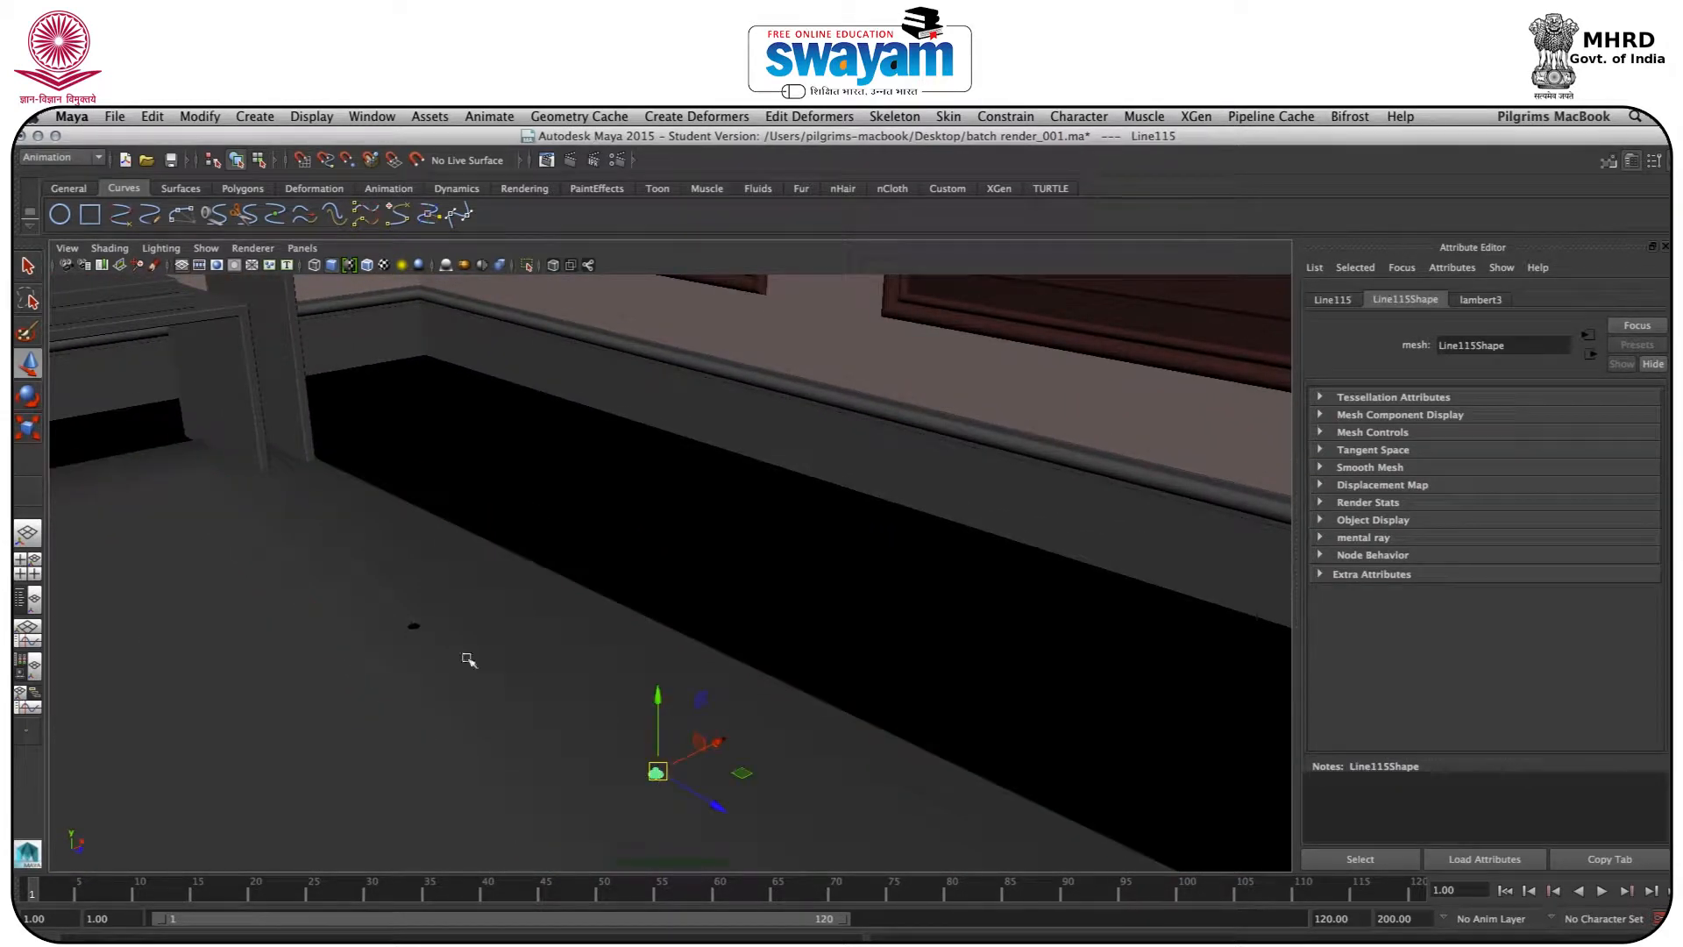
{"action": "left_click", "coordinate": [413, 626]}
{"action": "key", "text": "super+z"}
{"action": "left_click", "coordinate": [418, 625]}
{"action": "key", "text": "super+z"}
{"action": "key", "text": "super+z"}
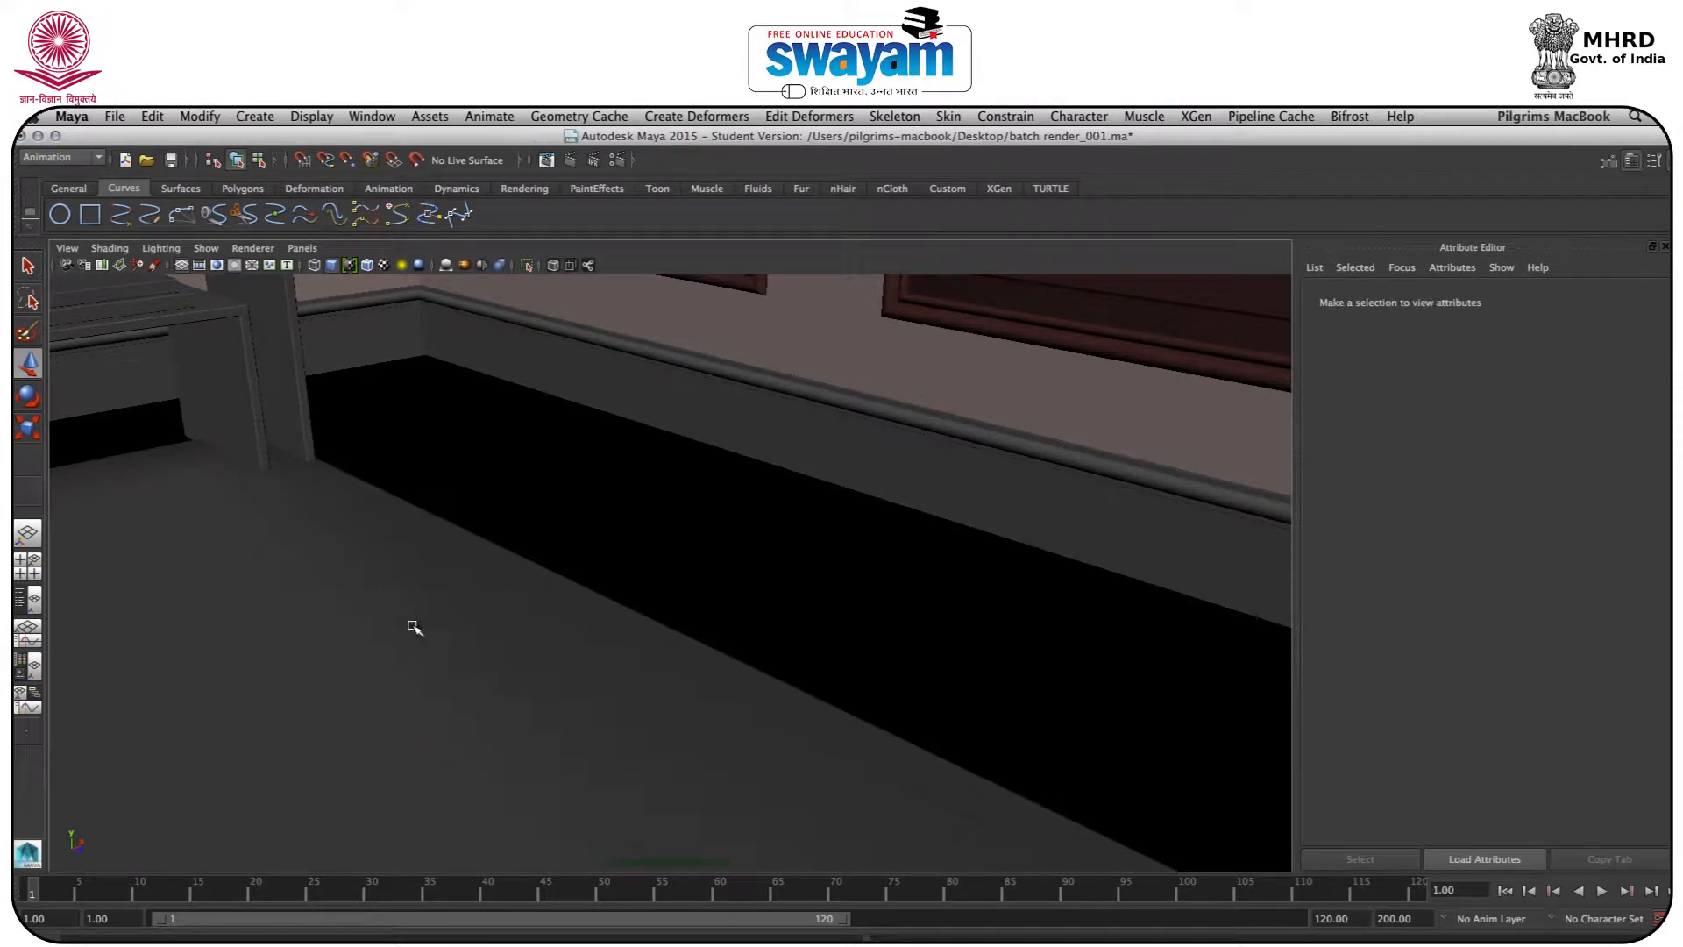
Delete the small black foot pad on the open floor beside the black border strip
{"action": "left_click", "coordinate": [415, 628]}
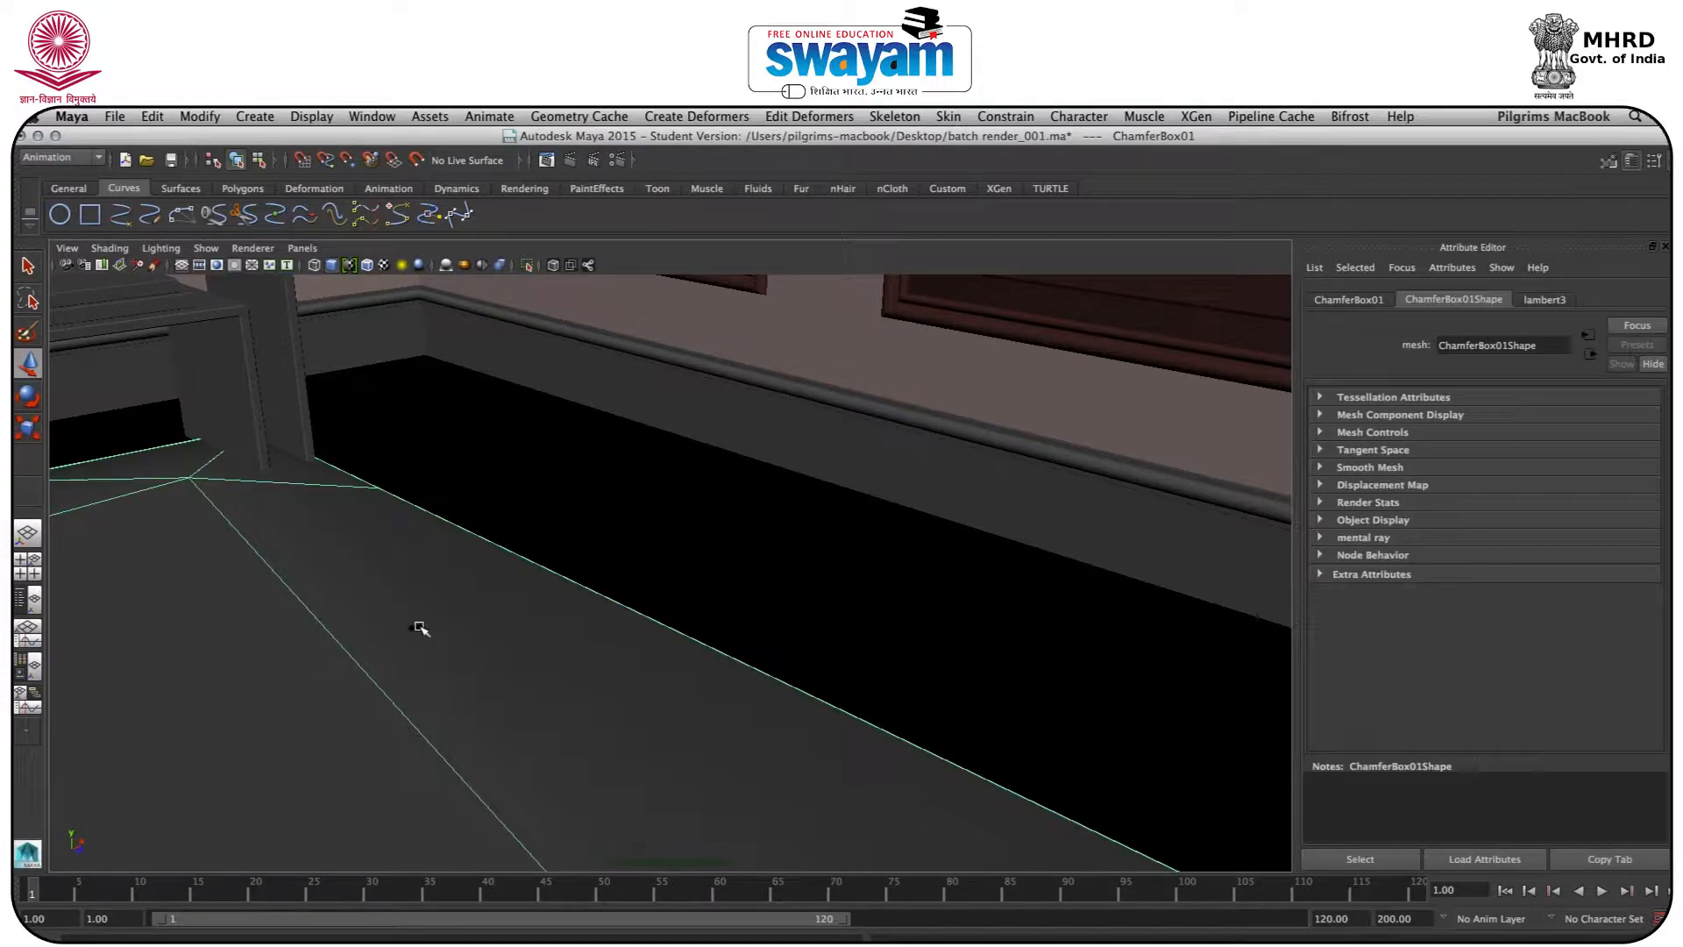
{"action": "scroll", "coordinate": [399, 638], "scroll_direction": "up", "scroll_amount": 5}
{"action": "scroll", "coordinate": [323, 661], "scroll_direction": "down", "scroll_amount": 2}
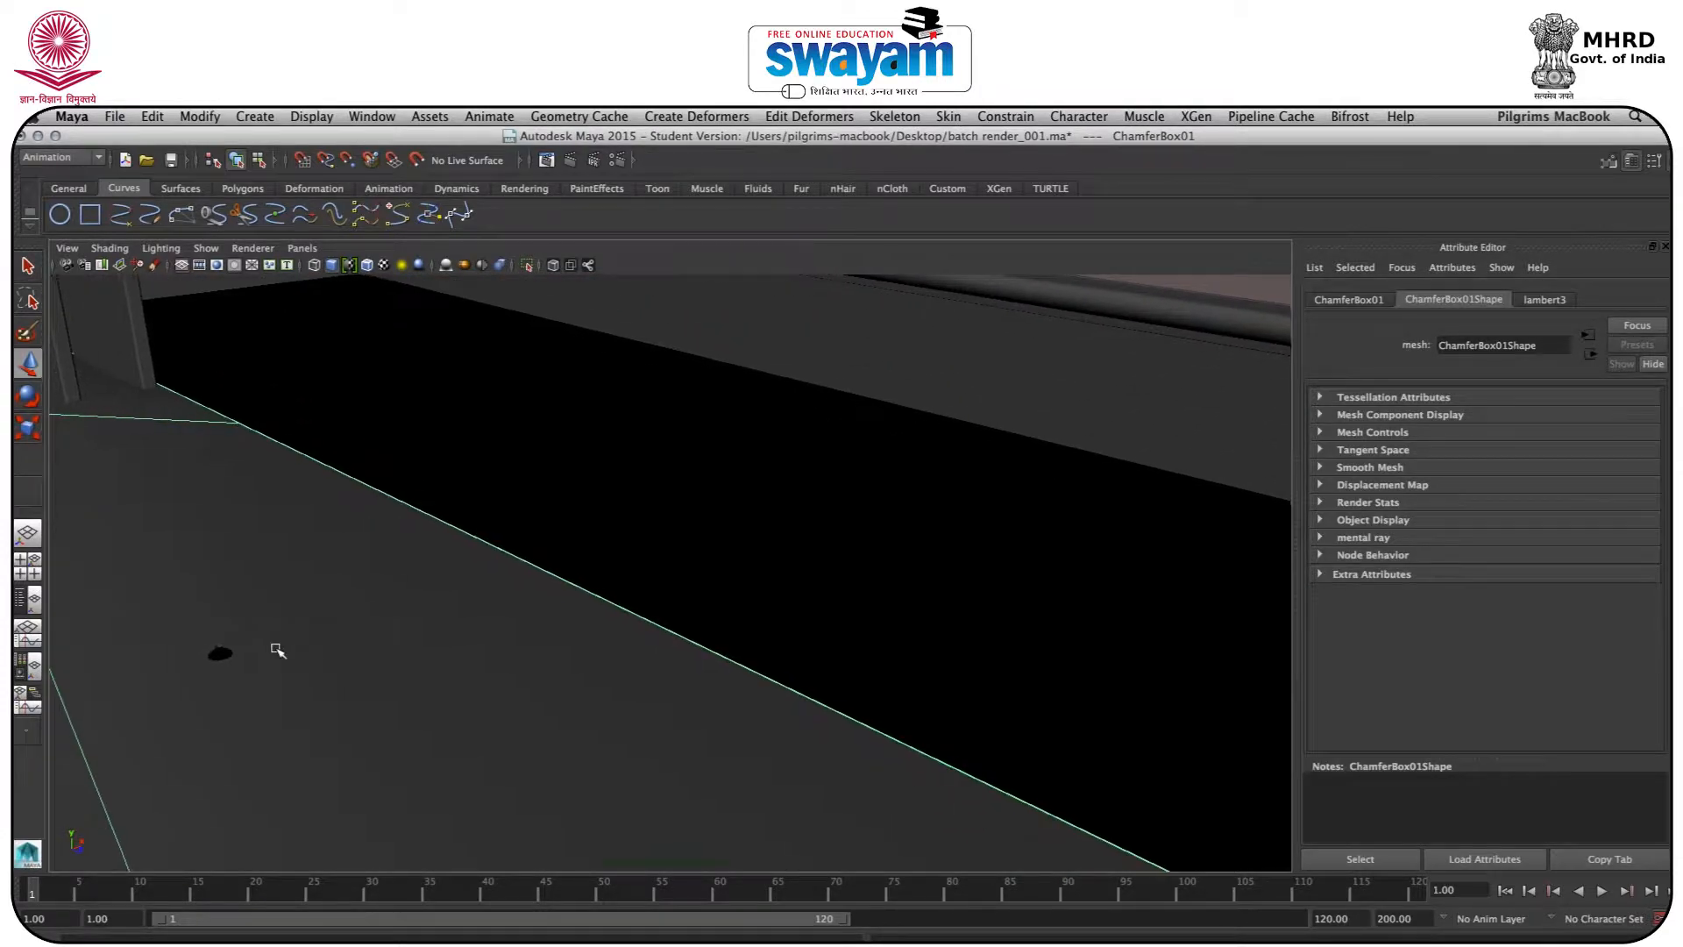
{"action": "left_click", "coordinate": [225, 653]}
{"action": "left_click", "coordinate": [235, 662]}
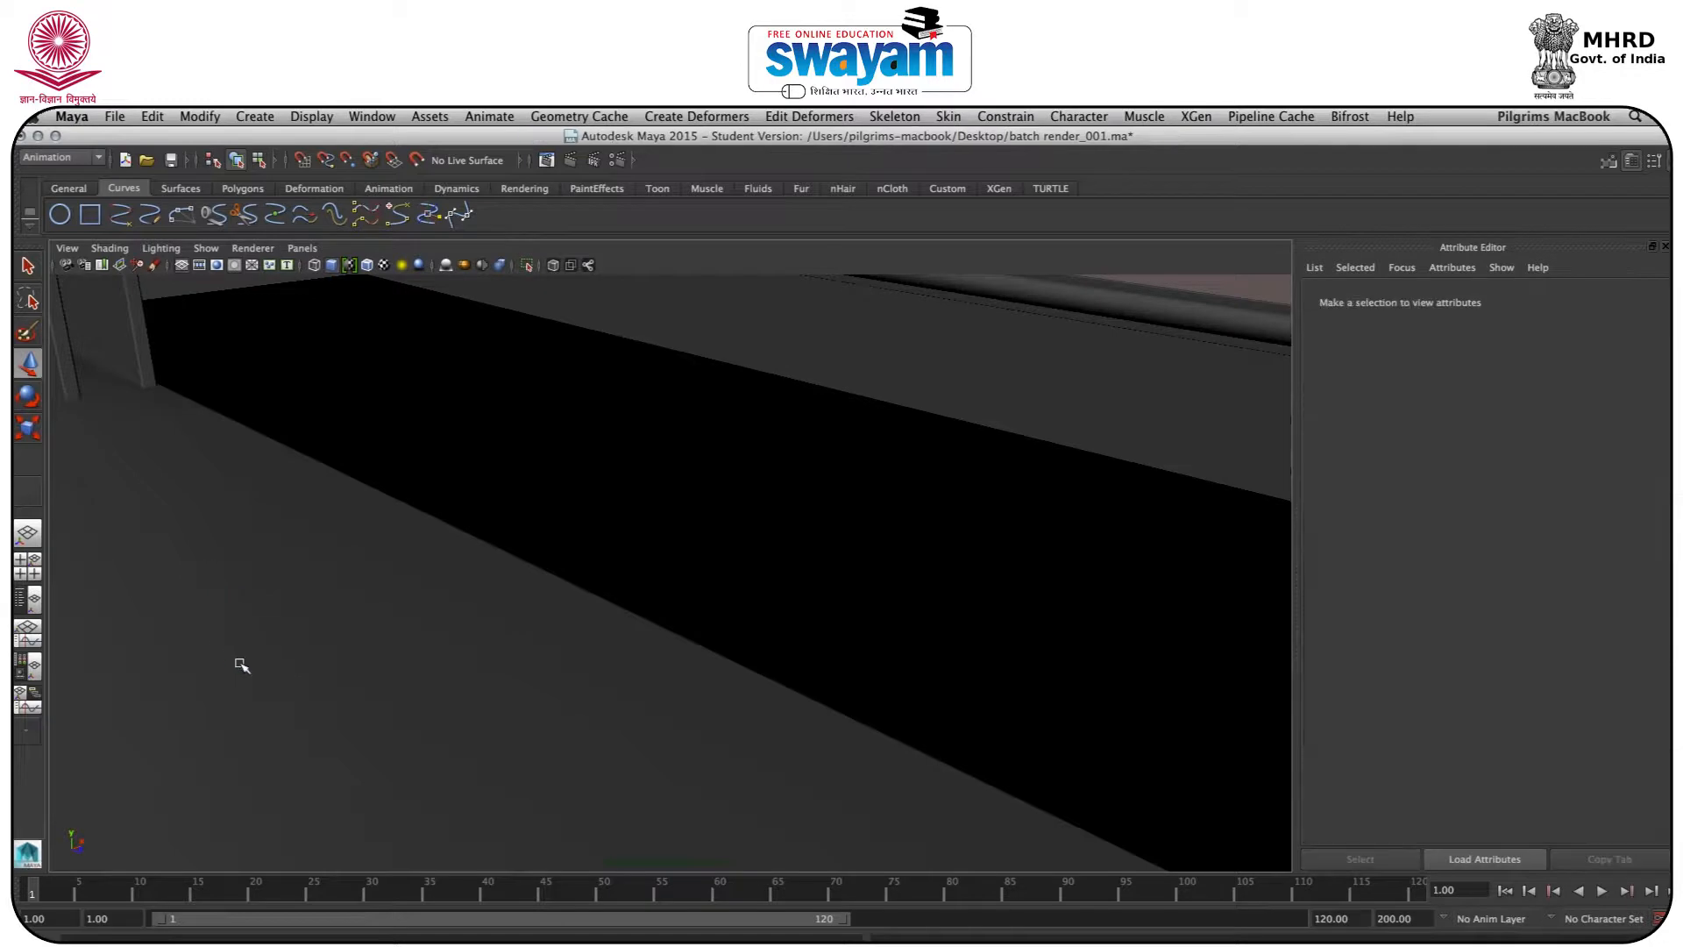
{"action": "scroll", "coordinate": [282, 680], "scroll_direction": "down", "scroll_amount": 6}
{"action": "left_click_drag", "start_coordinate": [478, 605], "coordinate": [518, 537], "text": "alt"}
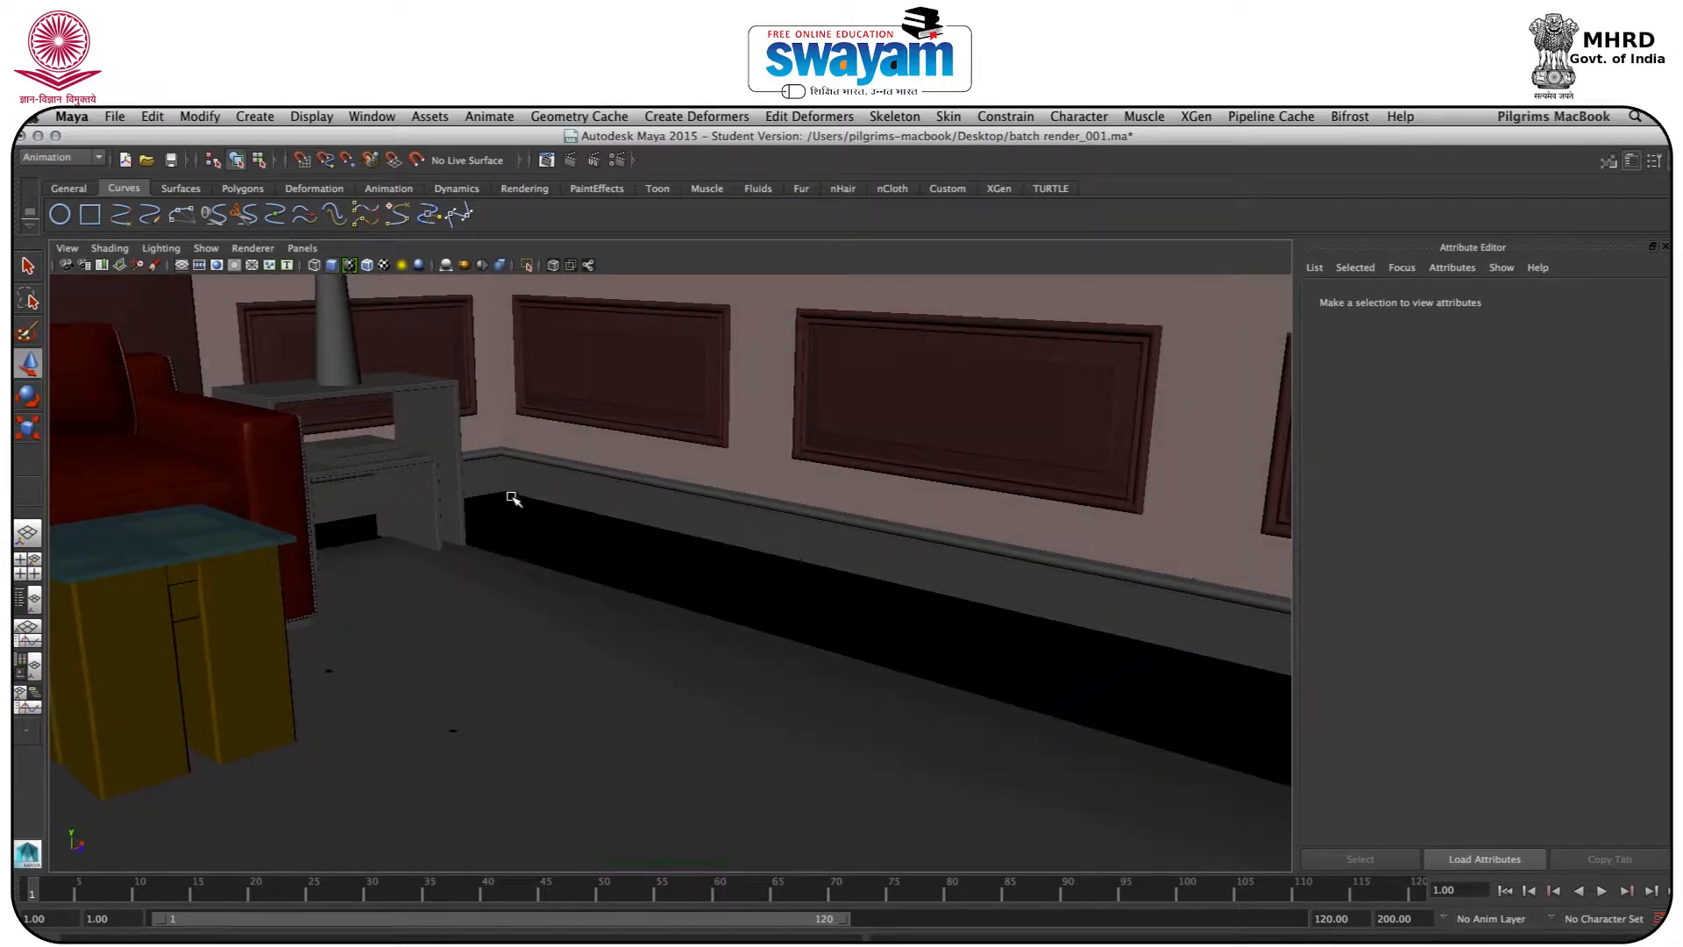
Delete the small black foot pad on the floor that lies farther from the glass-topped table and sofa
{"action": "left_click", "coordinate": [514, 496]}
{"action": "left_click_drag", "start_coordinate": [514, 496], "coordinate": [514, 537], "text": "alt"}
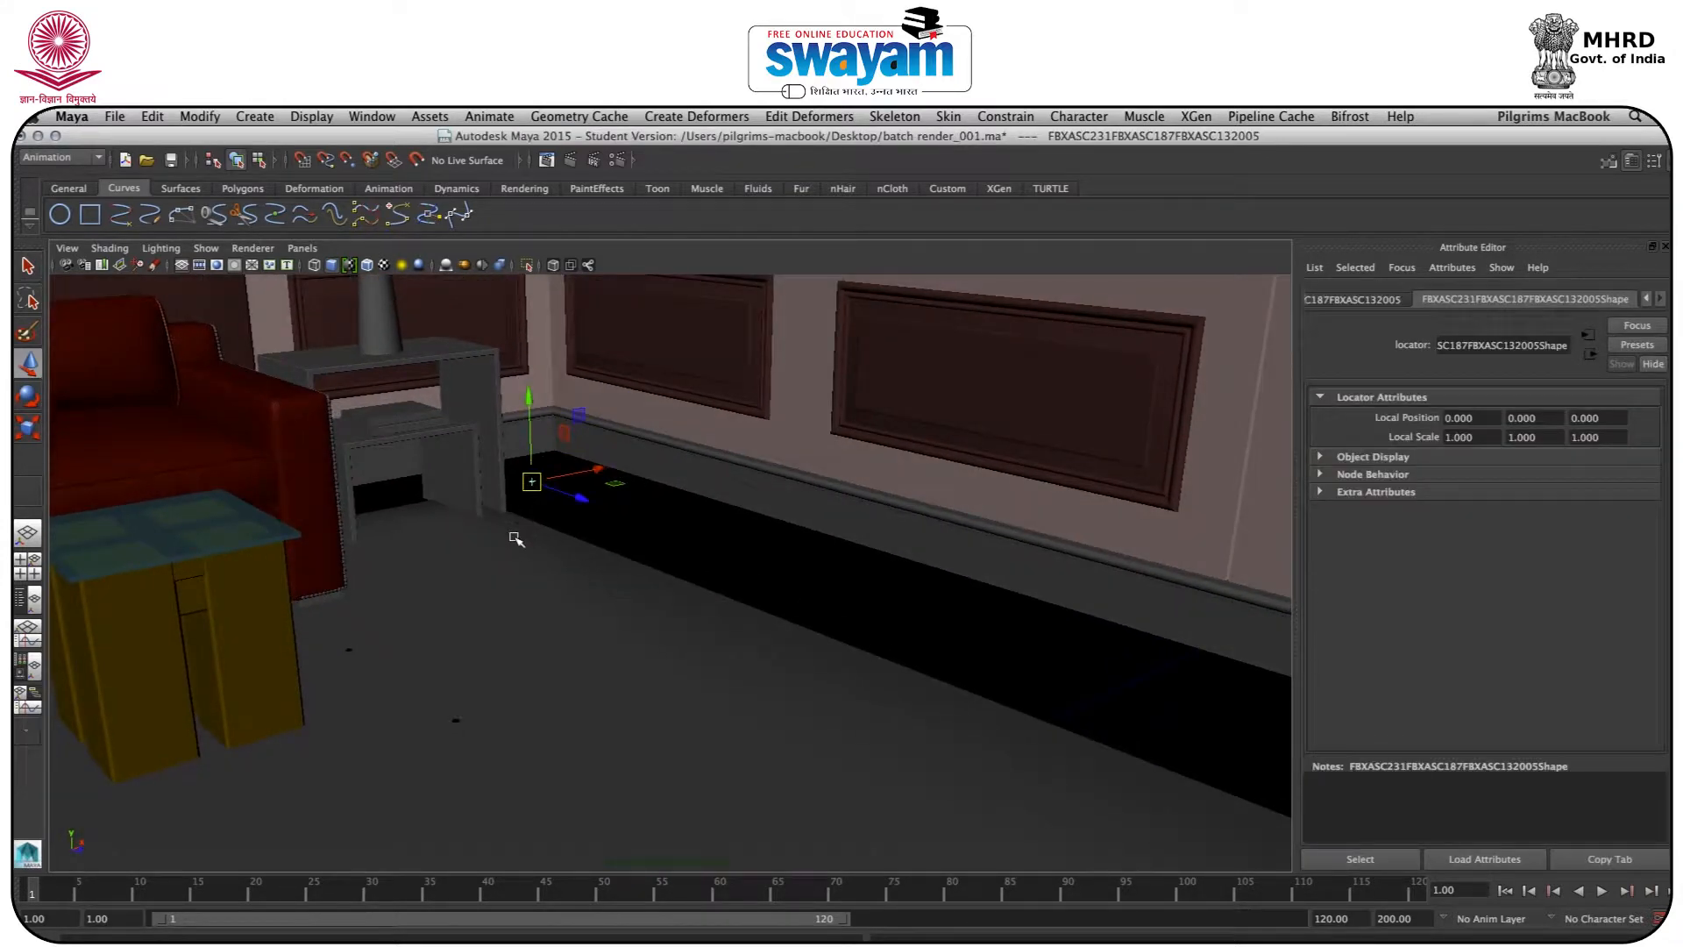
{"action": "left_click", "coordinate": [516, 539]}
{"action": "left_click", "coordinate": [571, 589]}
{"action": "left_click_drag", "start_coordinate": [572, 589], "coordinate": [555, 605], "text": "alt"}
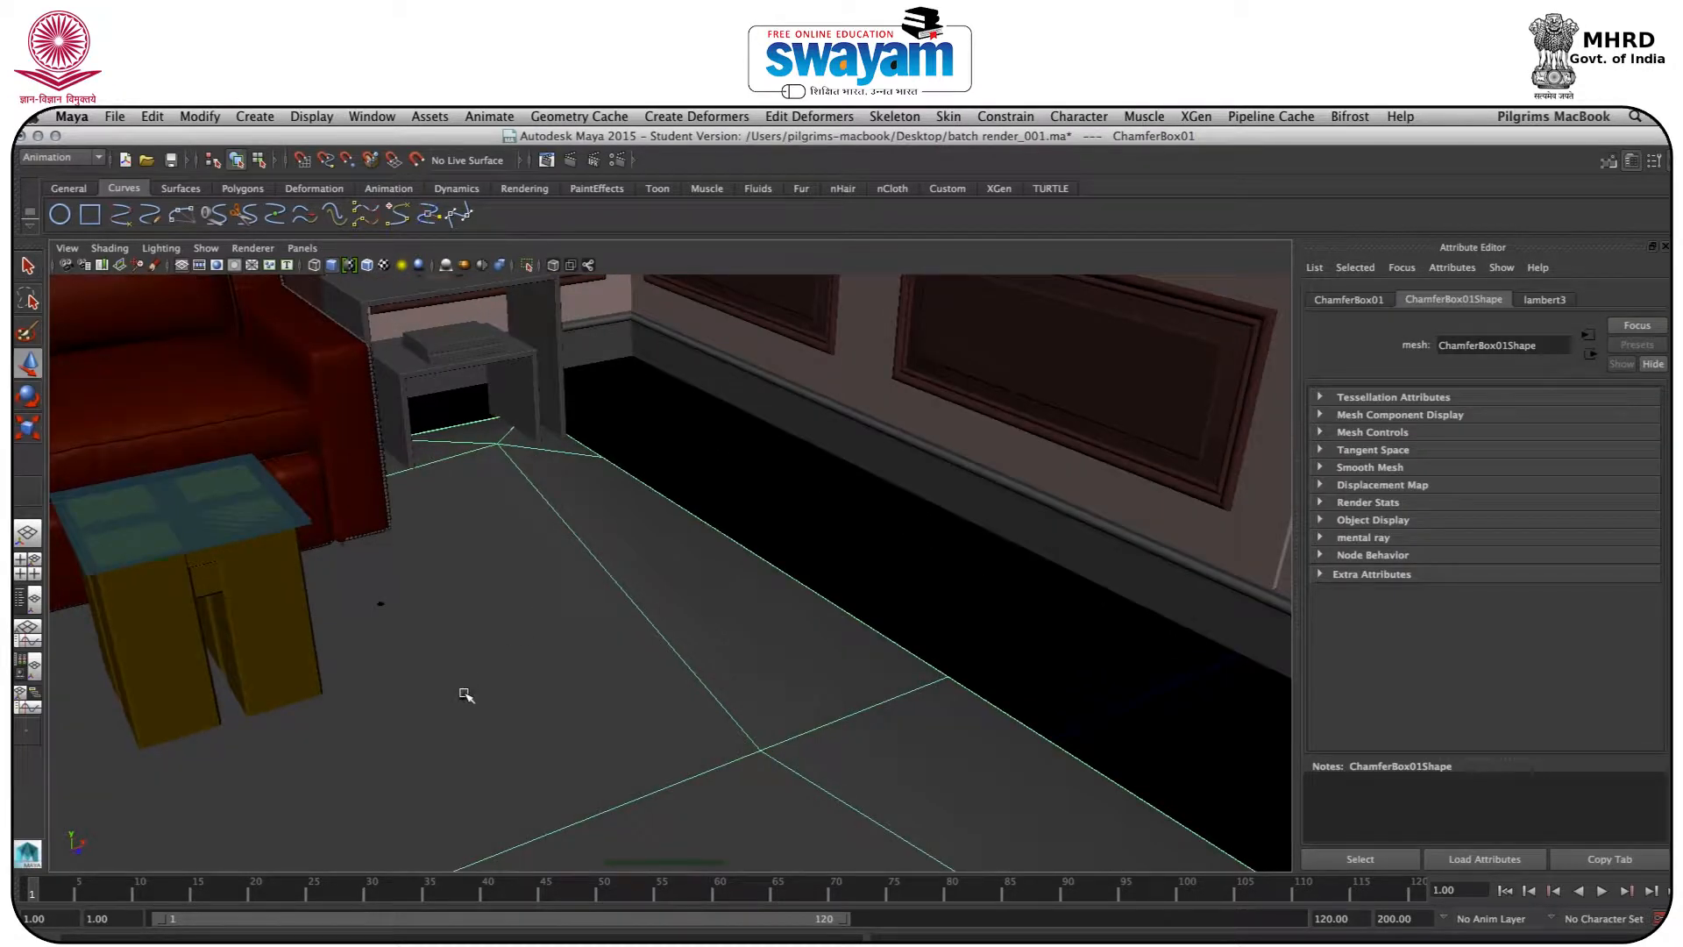
{"action": "left_click", "coordinate": [465, 695]}
{"action": "left_click", "coordinate": [463, 691]}
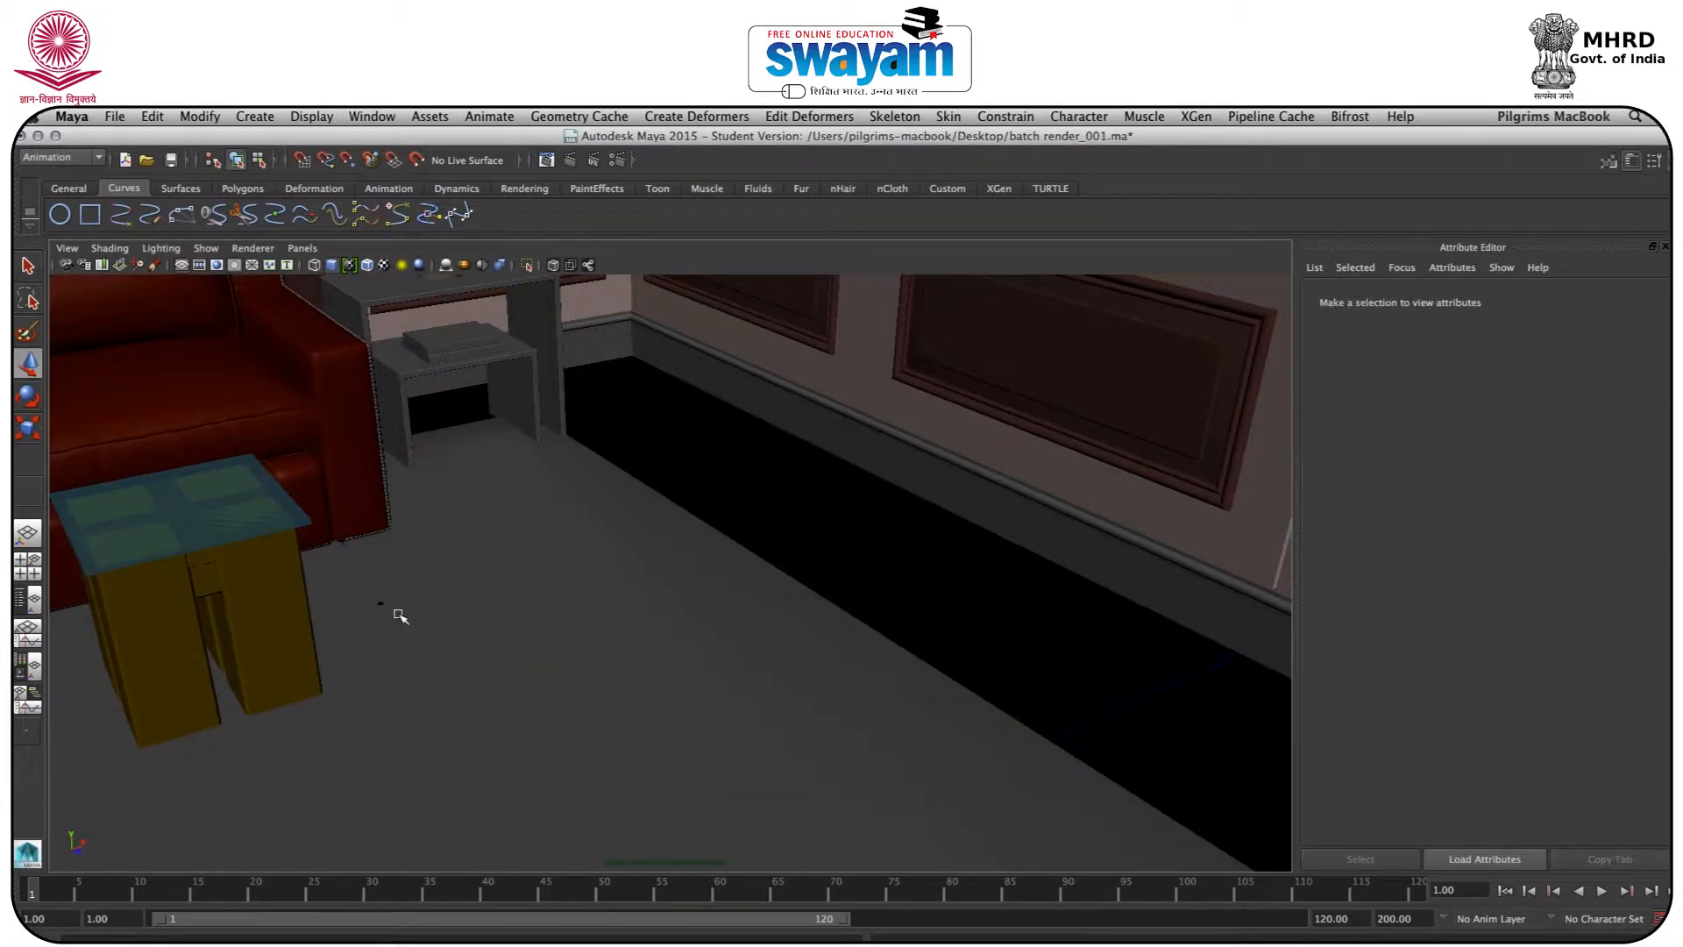
Delete the last small black foot pad on the floor beside the glass-topped table
{"action": "scroll", "coordinate": [381, 609], "scroll_direction": "up", "scroll_amount": 6}
{"action": "middle_click_drag", "start_coordinate": [285, 614], "coordinate": [886, 533], "text": "alt"}
{"action": "left_click", "coordinate": [356, 596]}
{"action": "left_click", "coordinate": [392, 591]}
{"action": "scroll", "coordinate": [412, 596], "scroll_direction": "down", "scroll_amount": 5}
{"action": "scroll", "coordinate": [427, 601], "scroll_direction": "down", "scroll_amount": 10}
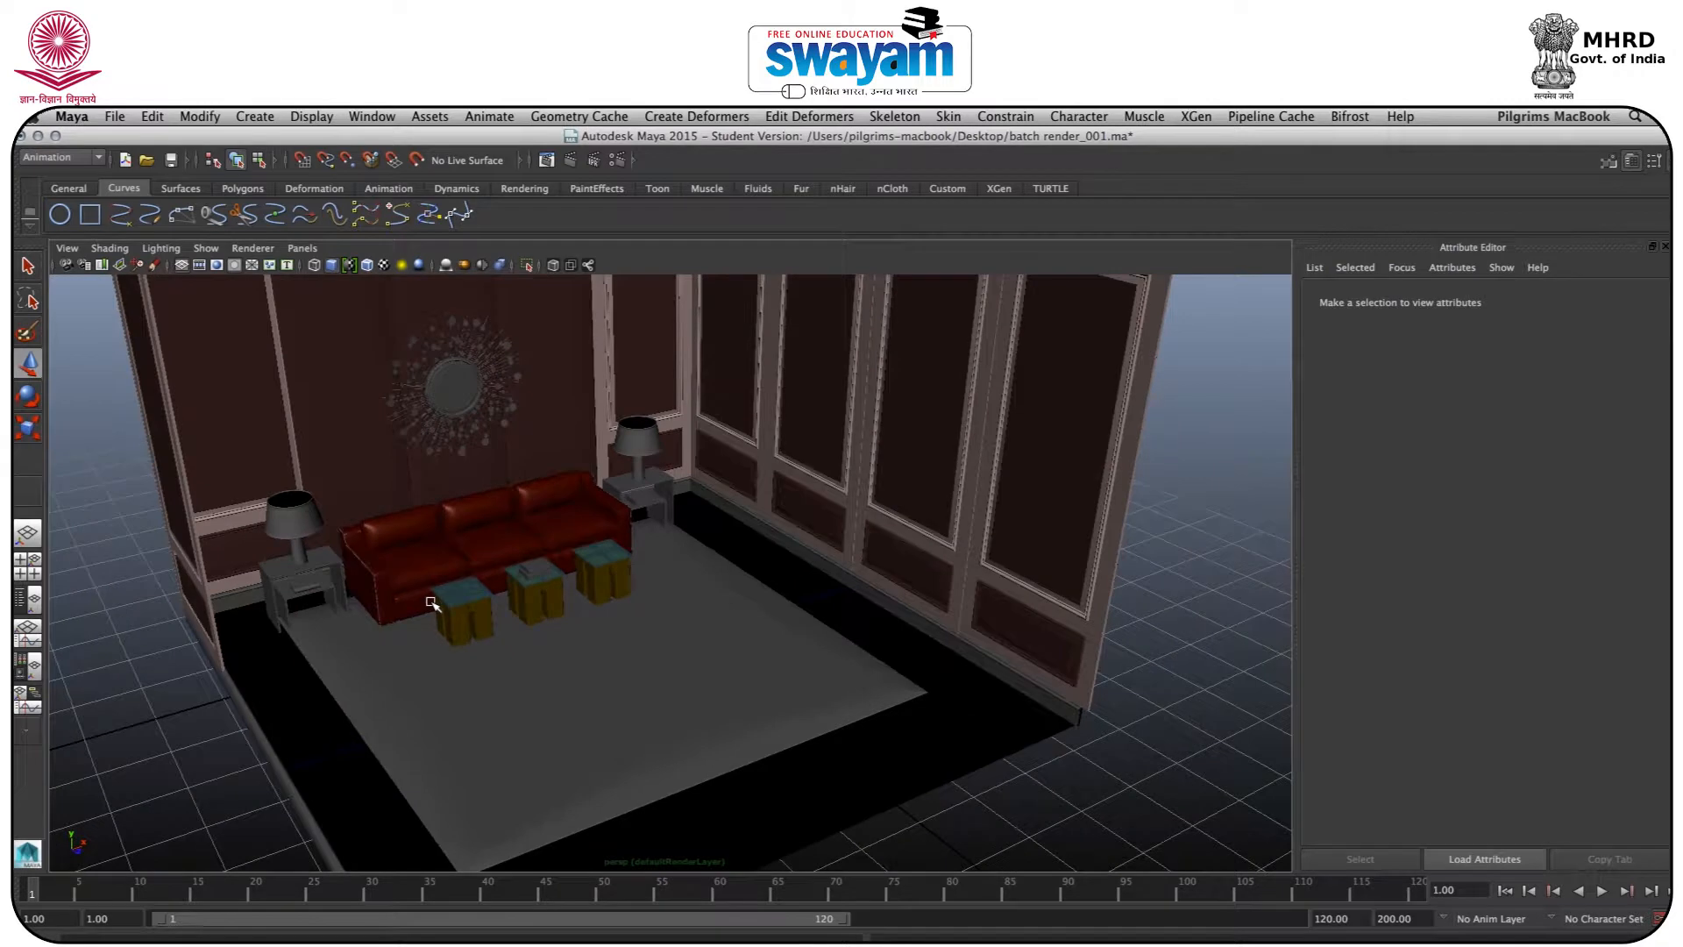
Assign a new Blinn material to the two stacked books on the small inner side table in the room corner
{"action": "scroll", "coordinate": [577, 513], "scroll_direction": "up", "scroll_amount": 8}
{"action": "scroll", "coordinate": [579, 514], "scroll_direction": "up", "scroll_amount": 5}
{"action": "middle_click_drag", "start_coordinate": [627, 374], "coordinate": [536, 816], "text": "alt"}
{"action": "scroll", "coordinate": [488, 640], "scroll_direction": "up", "scroll_amount": 7}
{"action": "left_click_drag", "start_coordinate": [446, 656], "coordinate": [362, 610], "text": "alt"}
{"action": "middle_click_drag", "start_coordinate": [605, 596], "coordinate": [521, 433], "text": "alt"}
{"action": "left_click_drag", "start_coordinate": [693, 601], "coordinate": [583, 763], "text": "alt"}
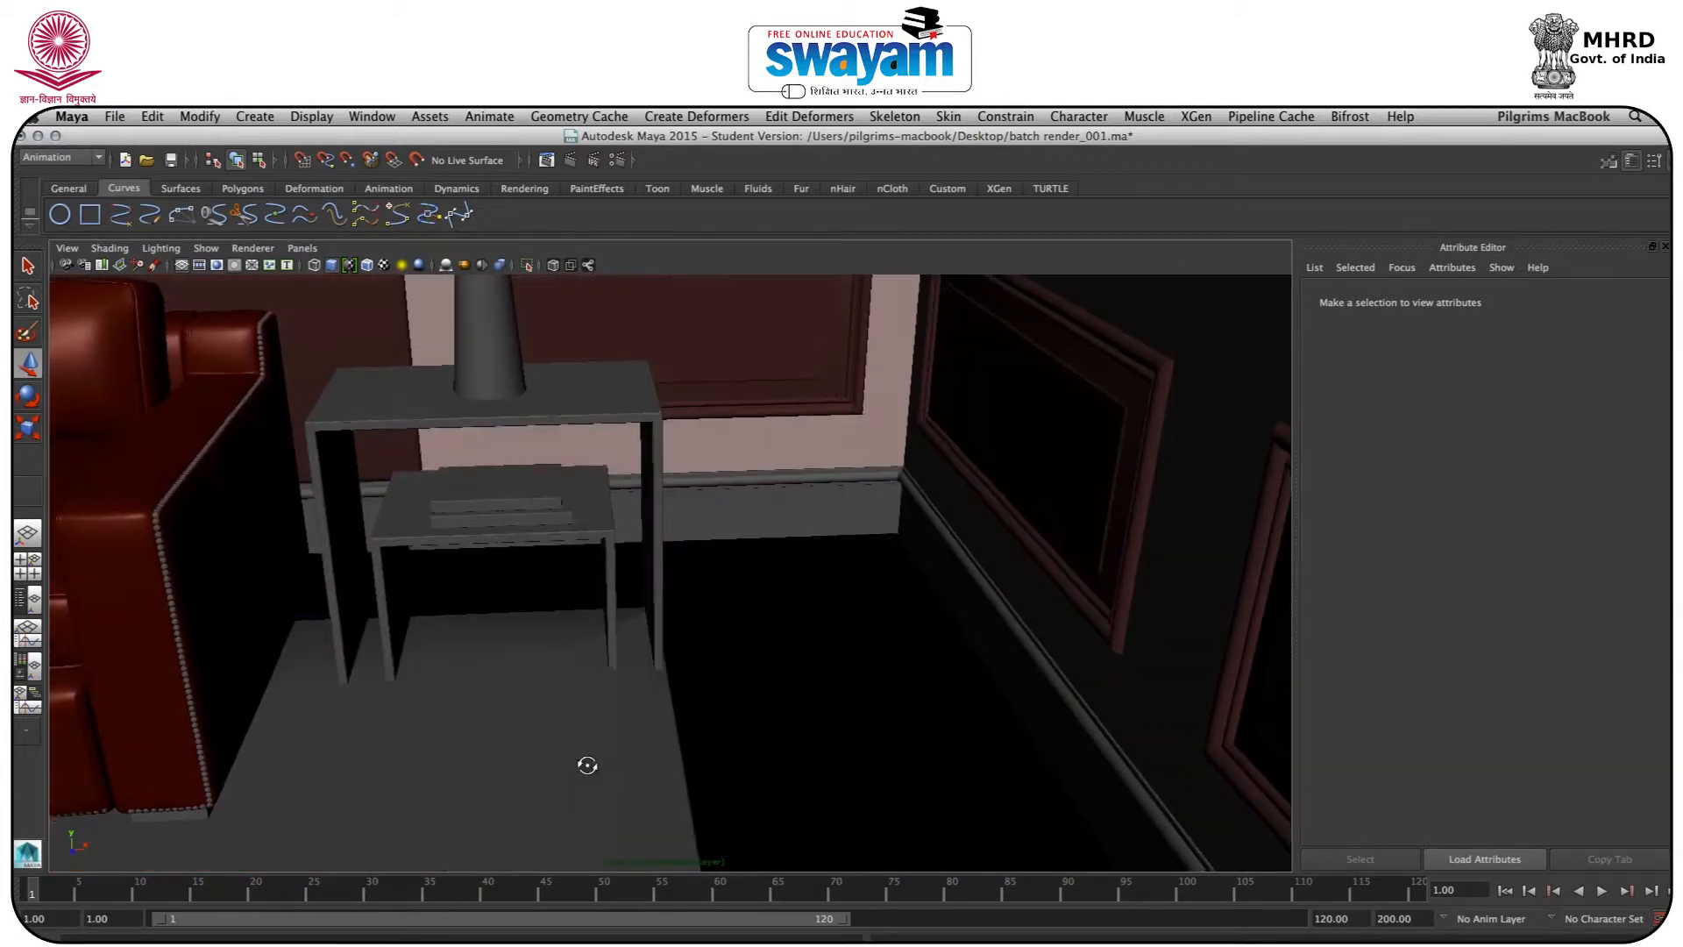
{"action": "left_click", "coordinate": [503, 506]}
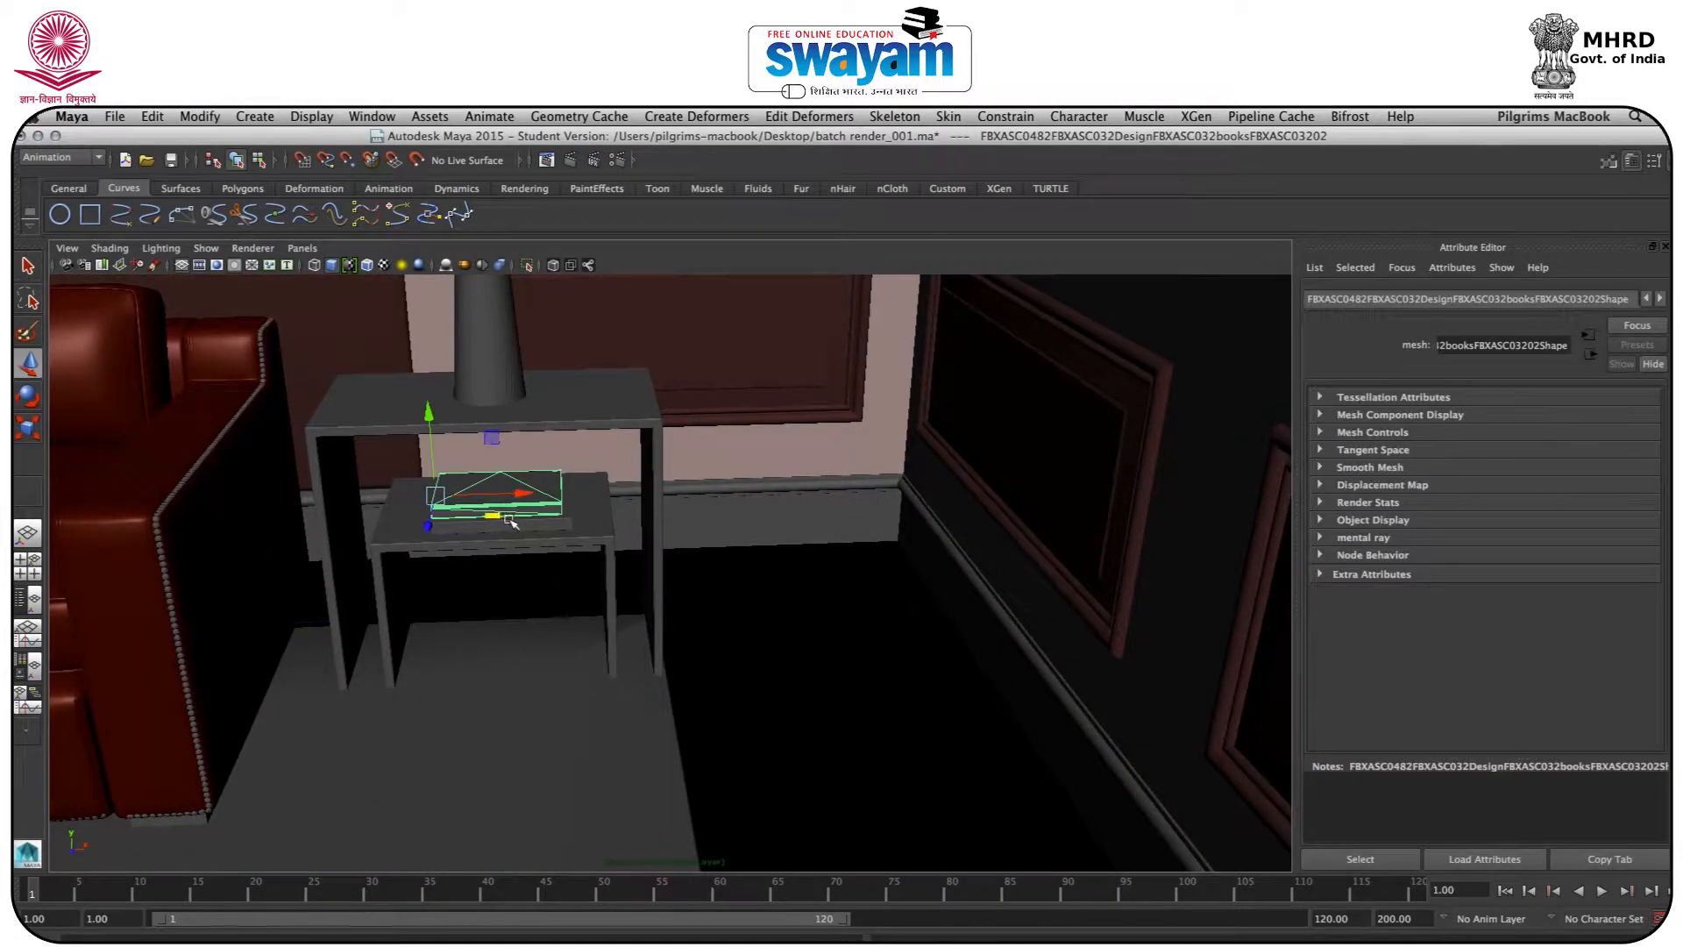
{"action": "left_click", "coordinate": [518, 523]}
{"action": "mouse_move", "coordinate": [552, 518]}
{"action": "right_mouse_down"}
{"action": "mouse_move", "coordinate": [496, 931]}
{"action": "mouse_move", "coordinate": [497, 727]}
{"action": "mouse_move", "coordinate": [538, 502]}
{"action": "right_mouse_up"}
{"action": "right_click", "coordinate": [539, 501]}
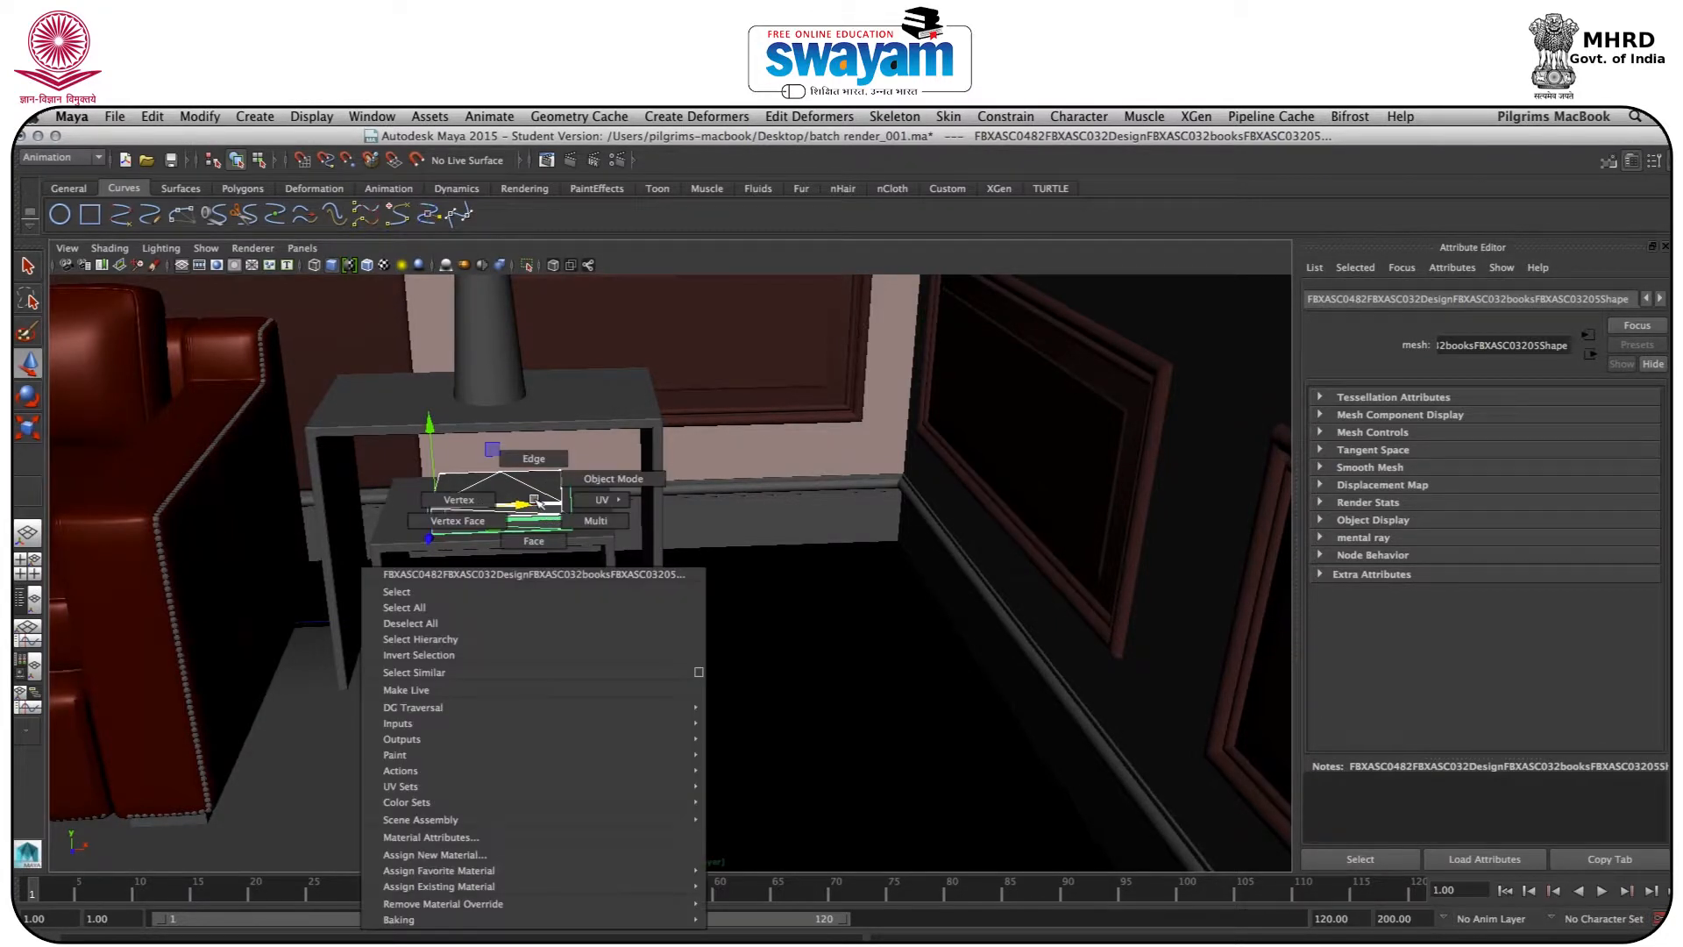
{"action": "right_click_drag", "start_coordinate": [538, 501], "coordinate": [583, 481]}
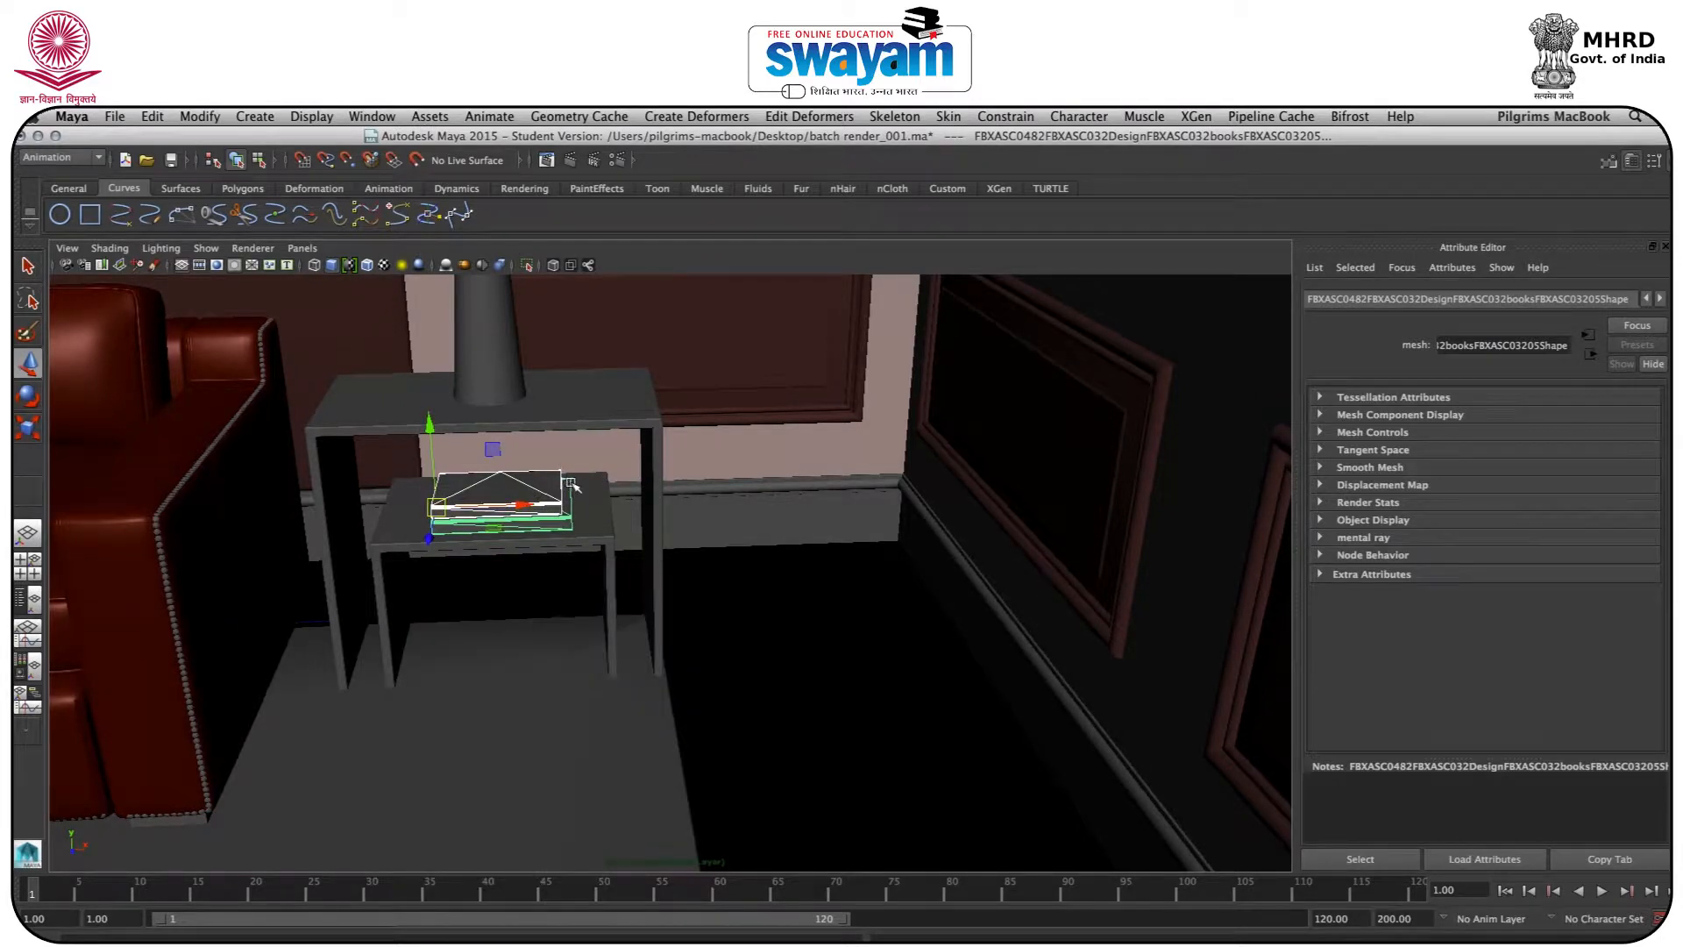
{"action": "left_click", "coordinate": [521, 487]}
{"action": "left_click", "coordinate": [487, 495]}
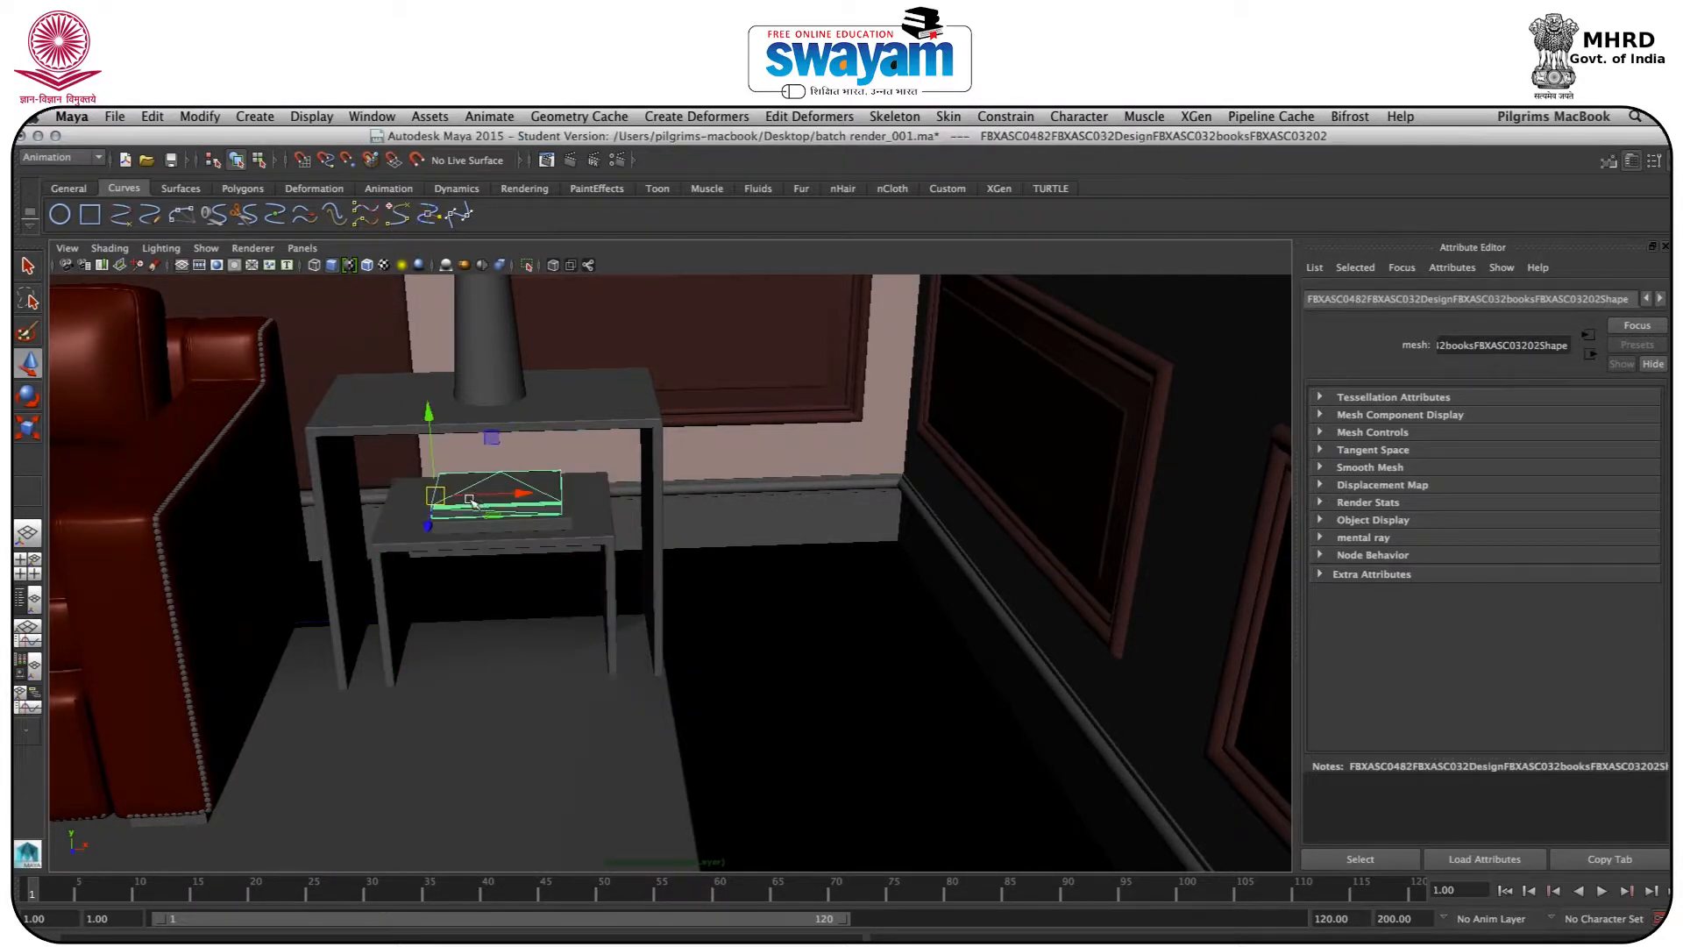
{"action": "left_click", "coordinate": [491, 524]}
{"action": "right_click_drag", "start_coordinate": [492, 526], "coordinate": [493, 526]}
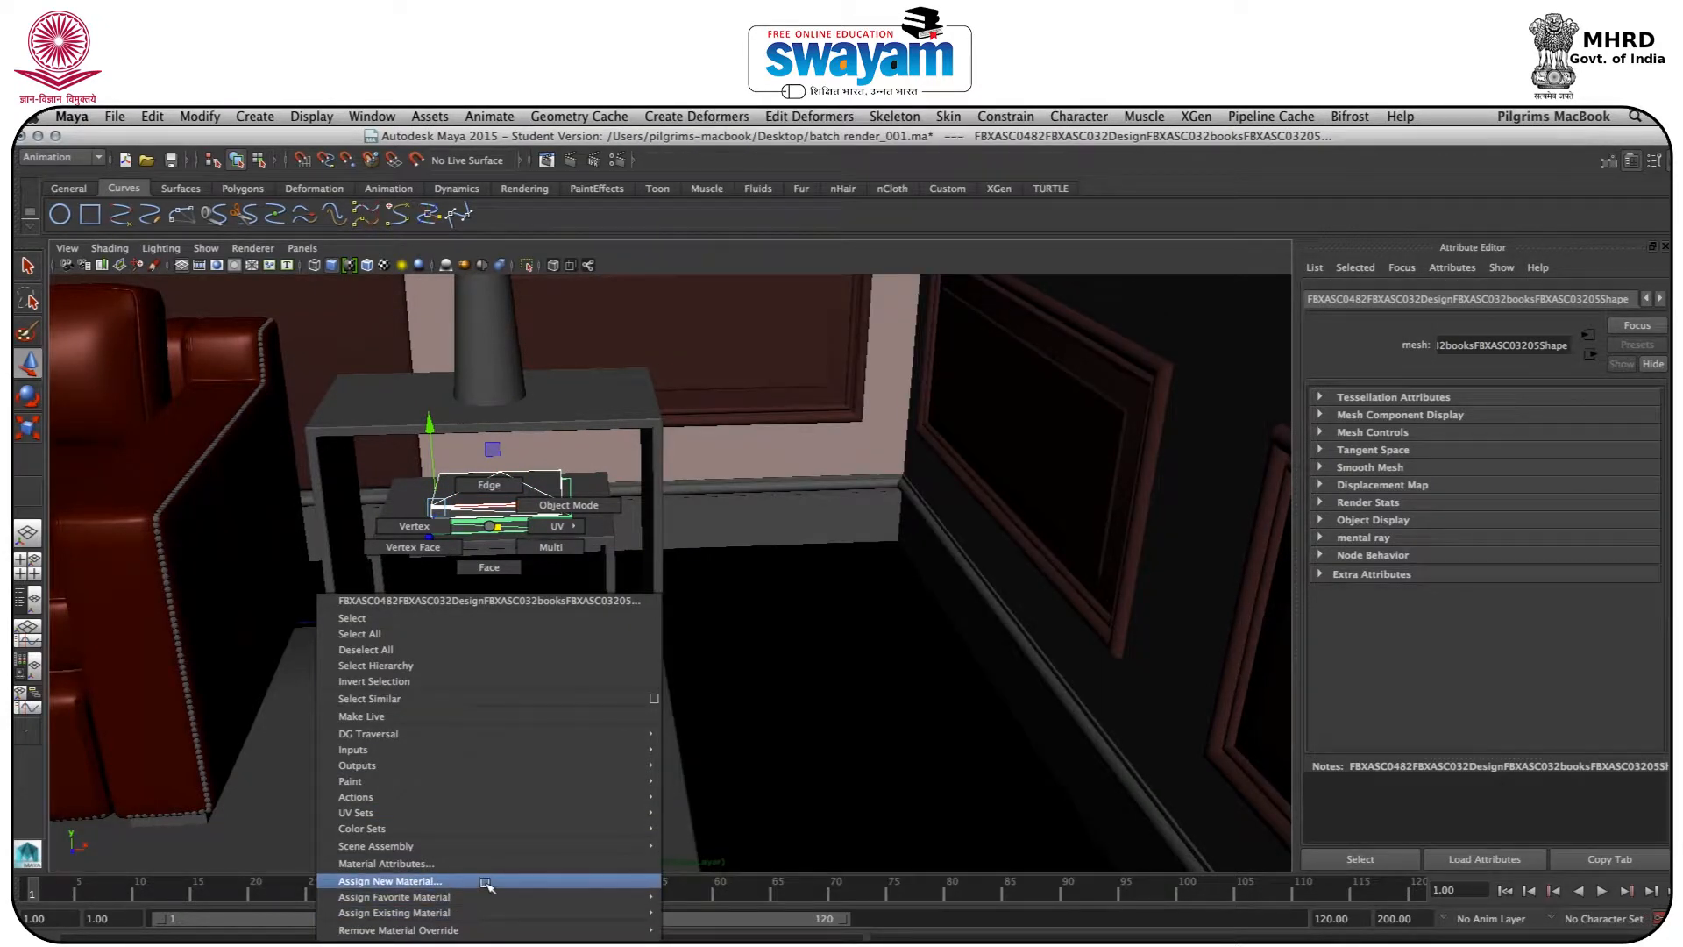
{"action": "left_click", "coordinate": [486, 881]}
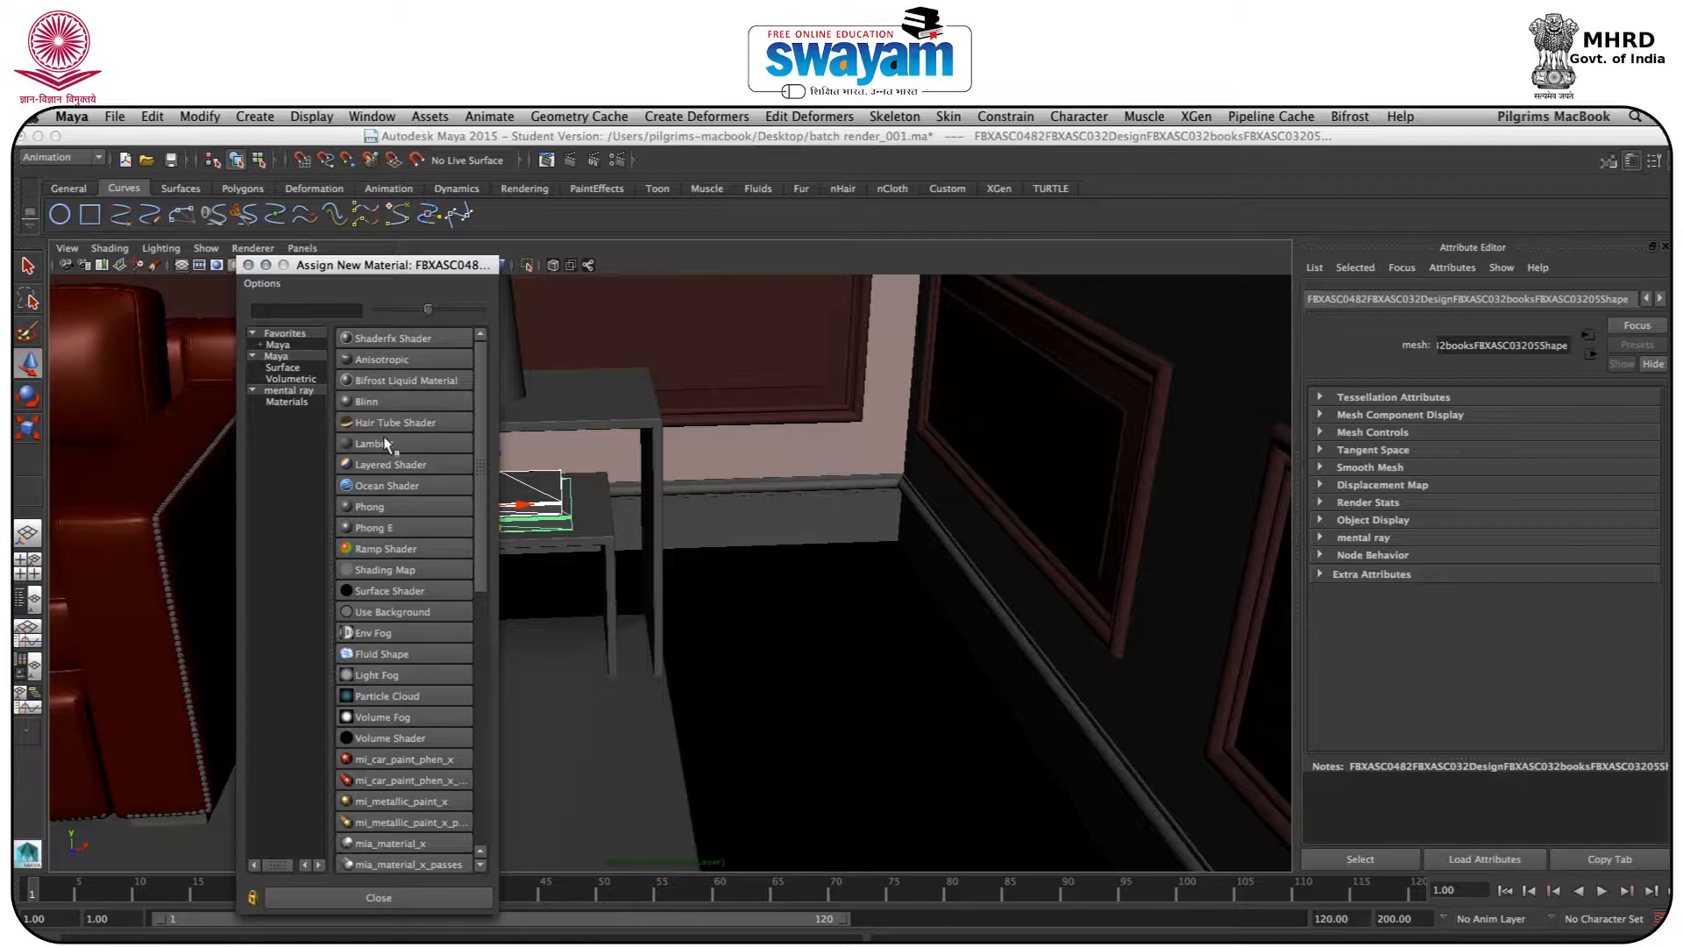
{"action": "left_click", "coordinate": [377, 401]}
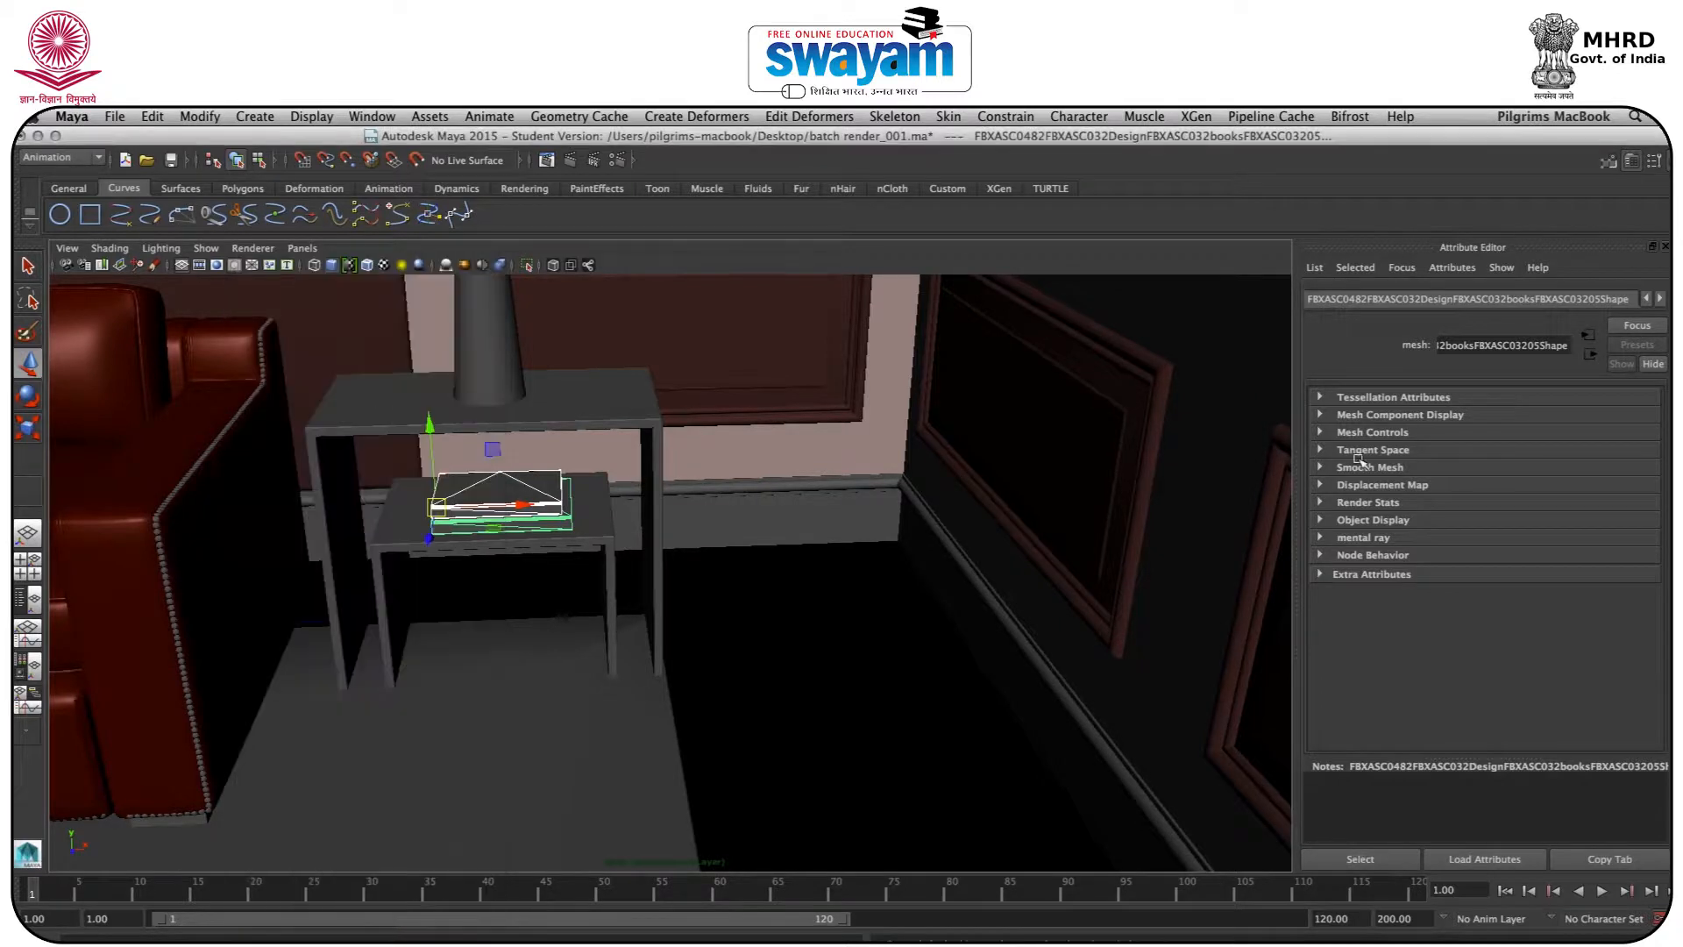
Set the books' material color to dark blue, with hue about 248 and saturation about 0.96
{"action": "left_click", "coordinate": [1481, 501]}
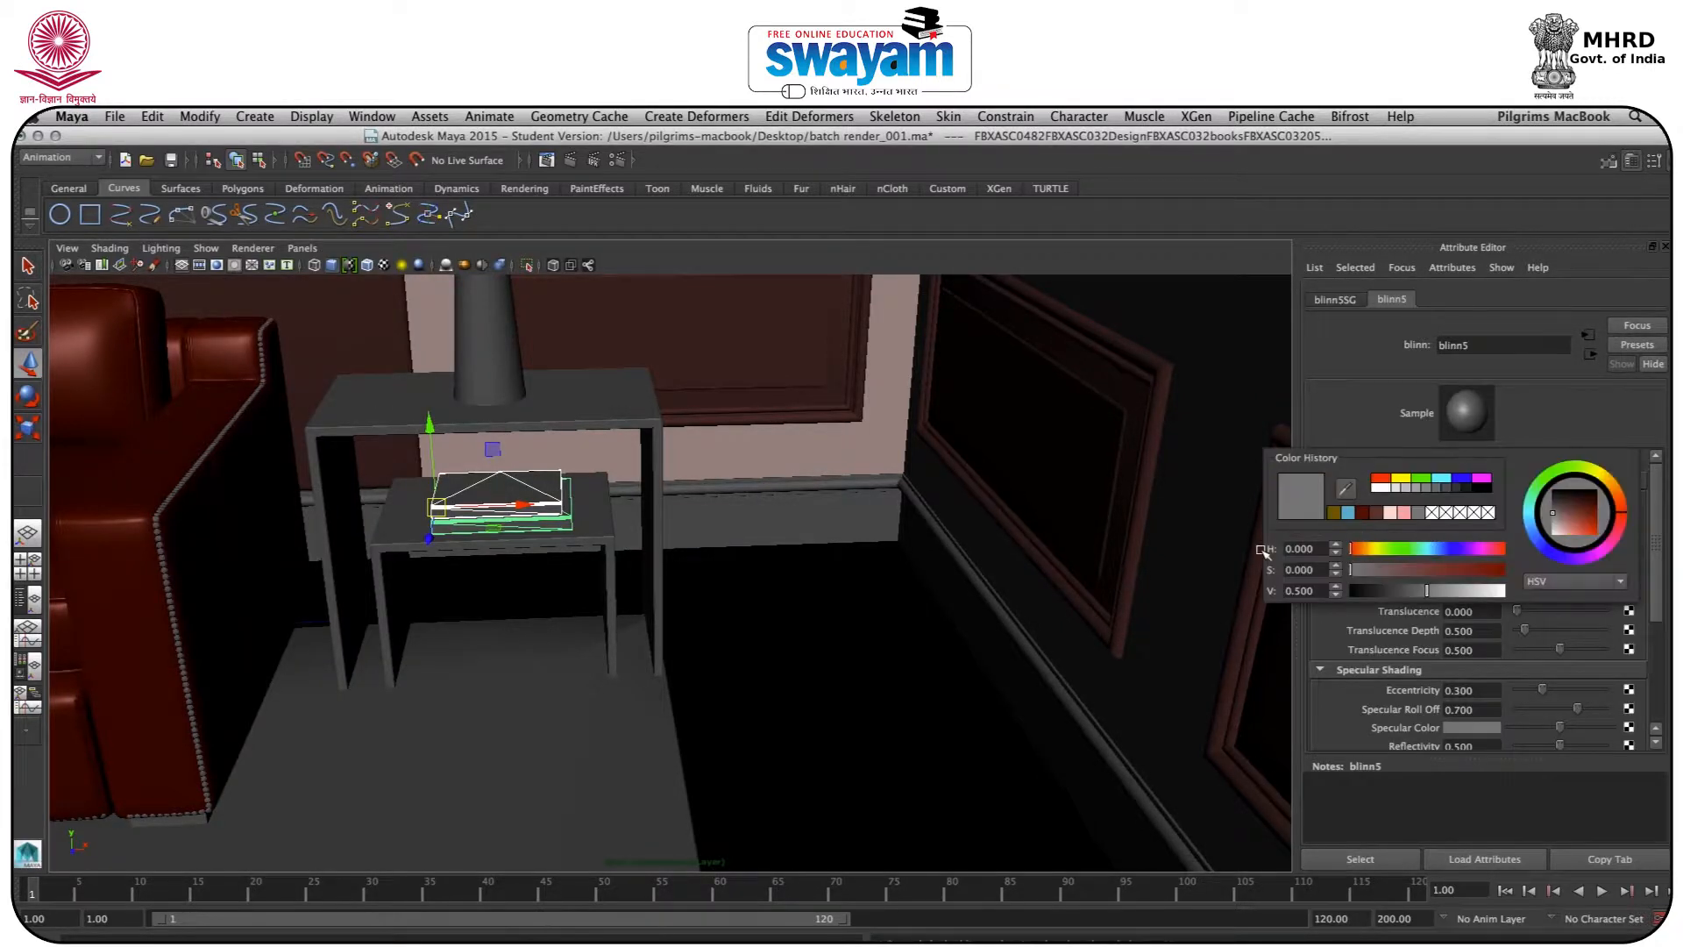
{"action": "left_click_drag", "start_coordinate": [1394, 548], "coordinate": [1501, 570]}
{"action": "left_click", "coordinate": [1484, 569]}
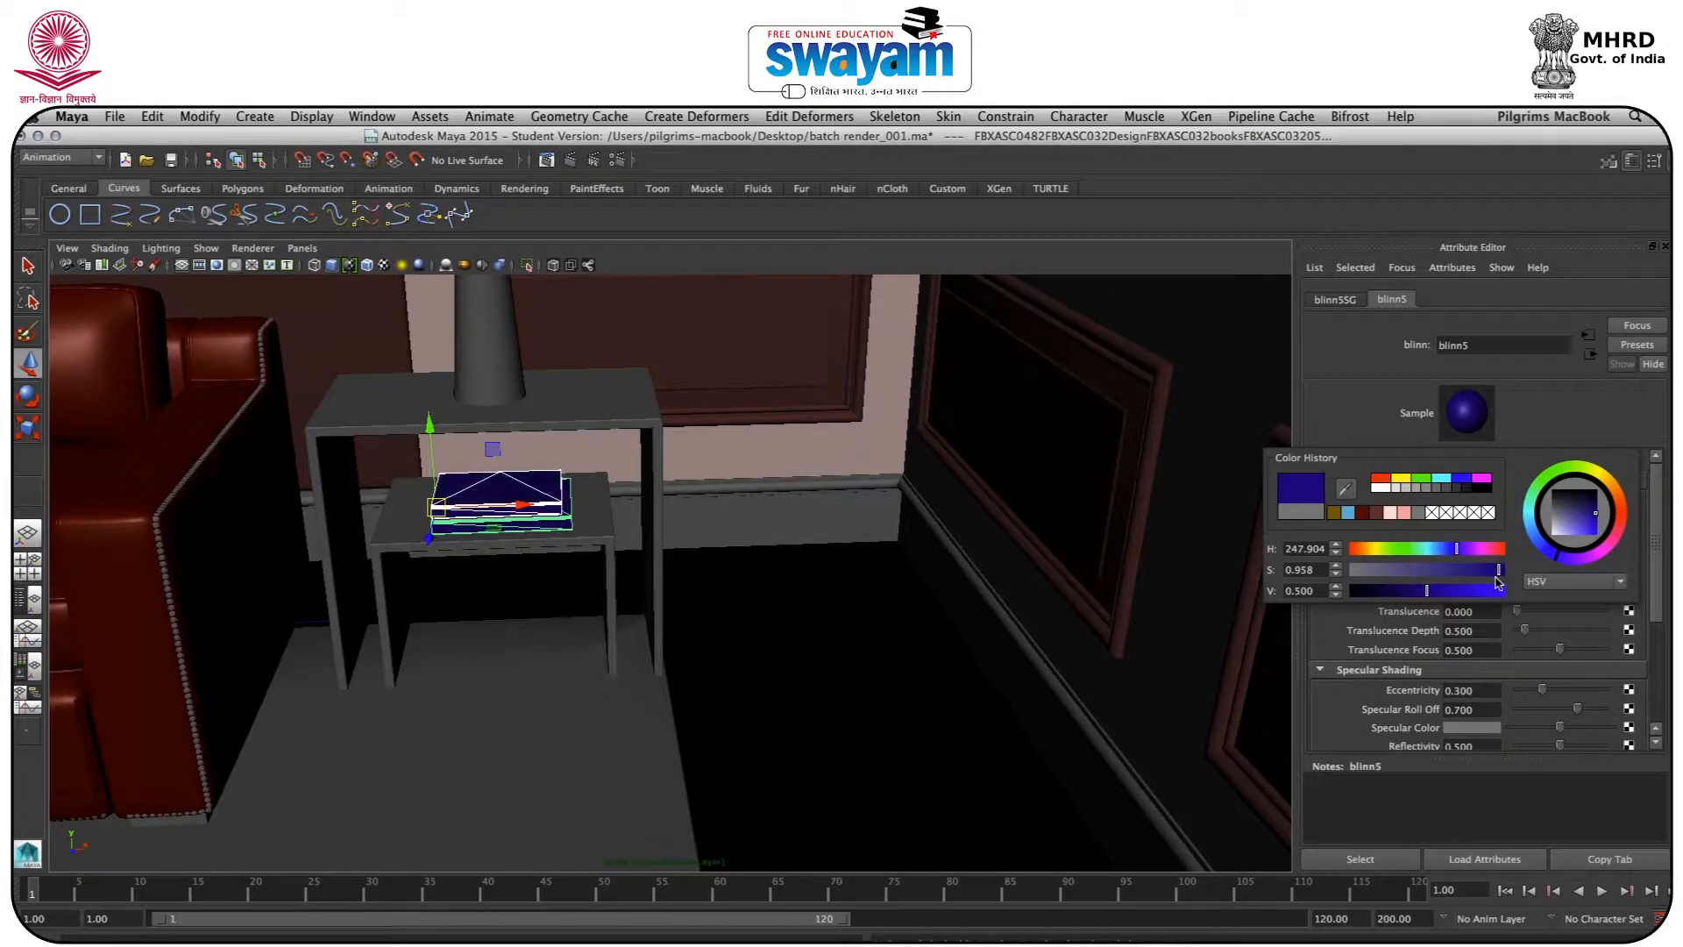
Assign a new Lambert material to the small inner side table under the books and color it muted brown
{"action": "left_click", "coordinate": [609, 542]}
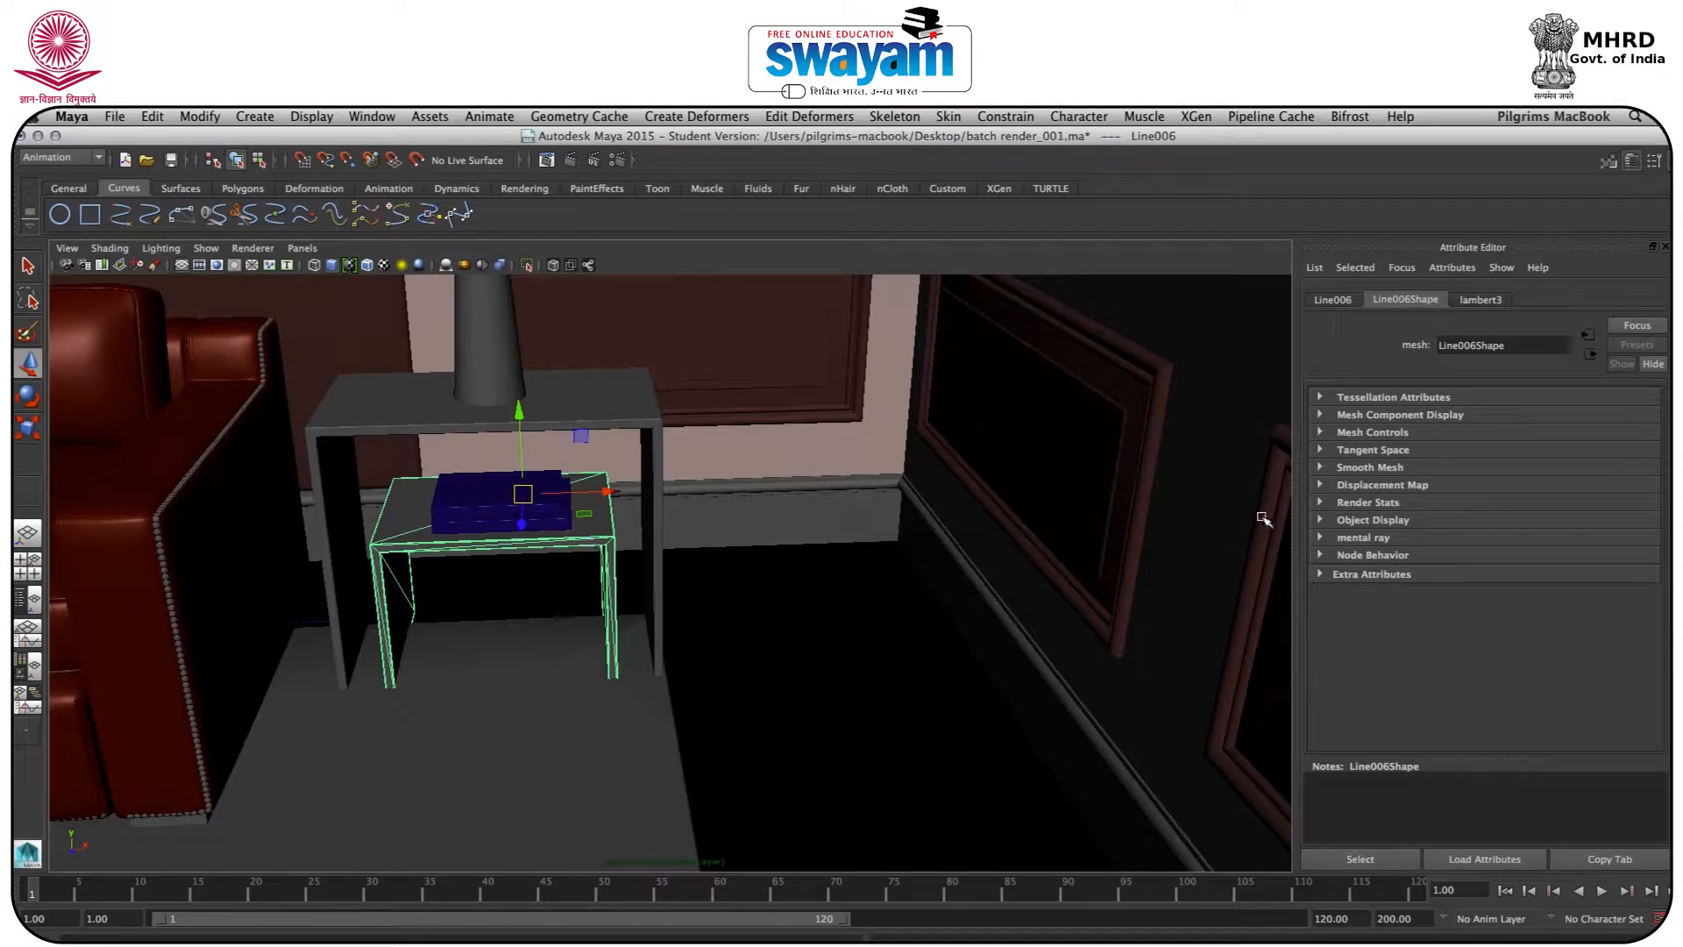
{"action": "right_click_drag", "start_coordinate": [574, 517], "coordinate": [677, 669]}
{"action": "right_click_drag", "start_coordinate": [616, 540], "coordinate": [611, 894]}
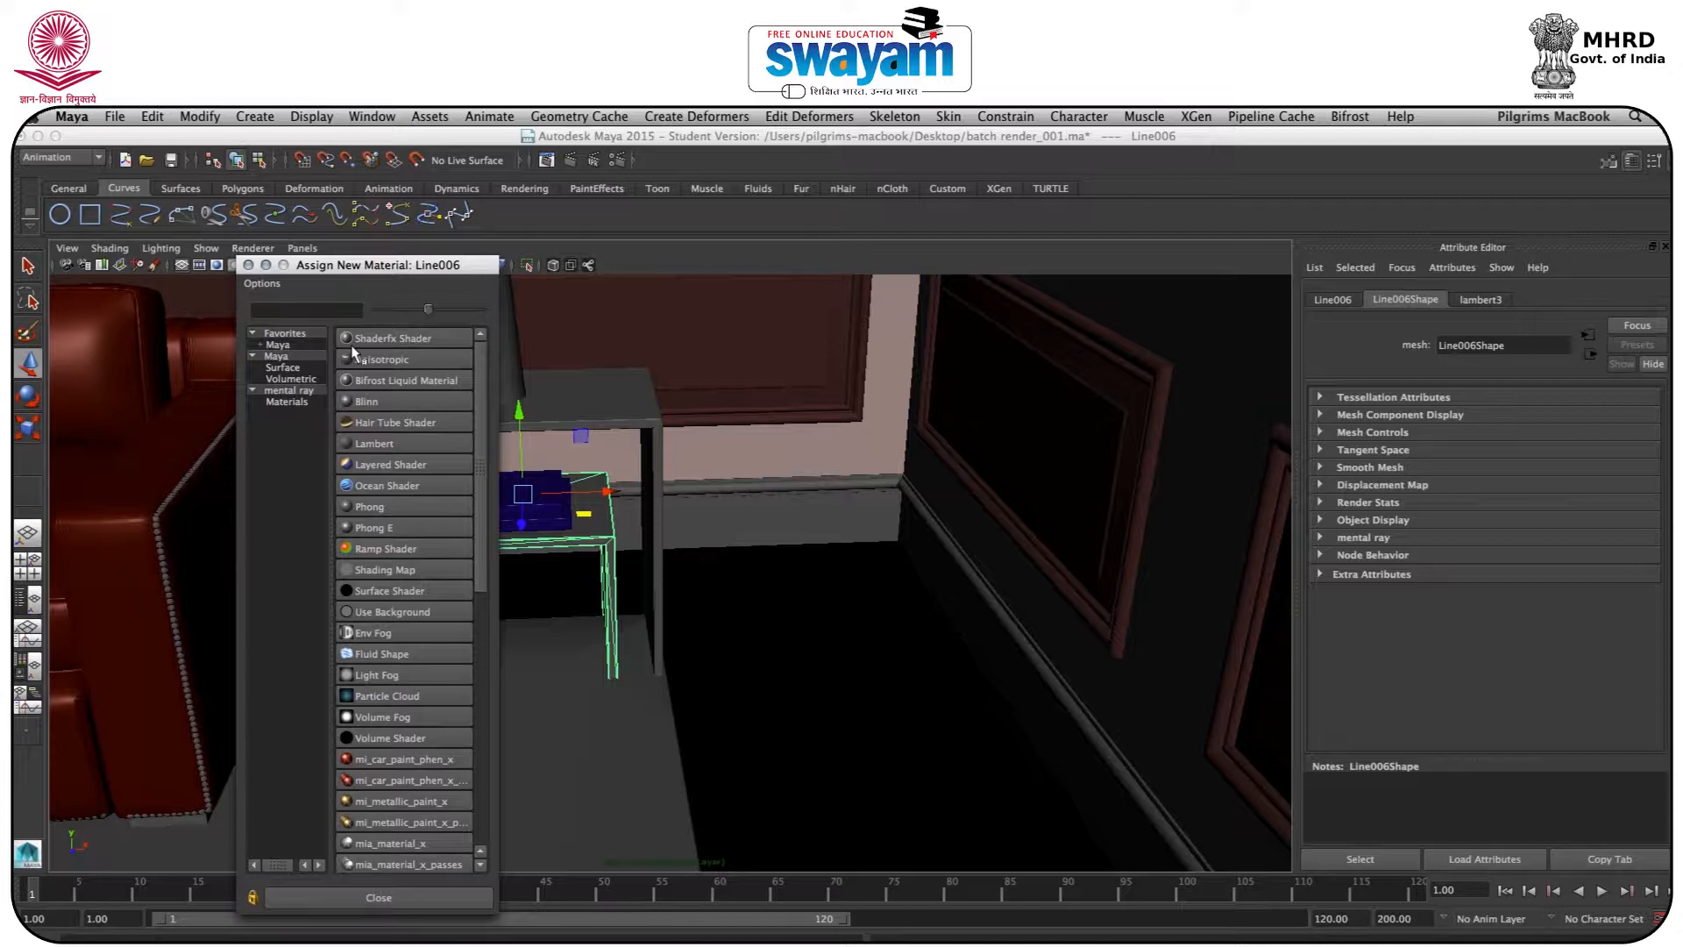
{"action": "left_click", "coordinate": [373, 444]}
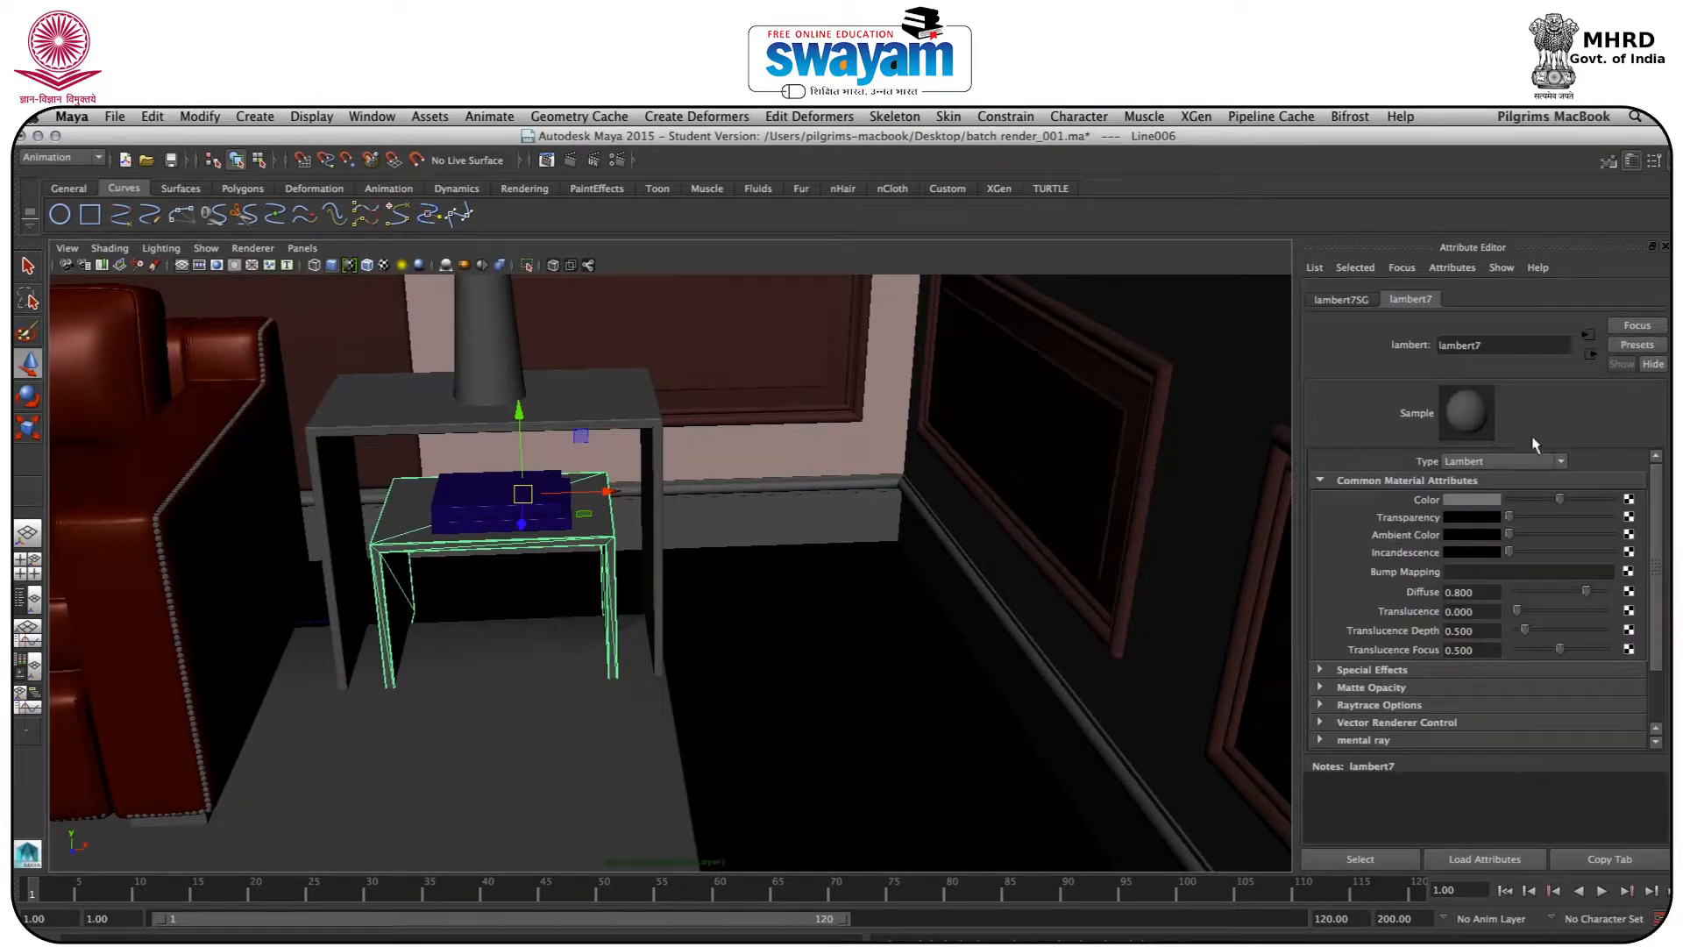
{"action": "left_click", "coordinate": [1461, 501]}
{"action": "mouse_move", "coordinate": [1421, 522]}
{"action": "left_mouse_down"}
{"action": "mouse_move", "coordinate": [1379, 525]}
{"action": "mouse_move", "coordinate": [1439, 539]}
{"action": "left_mouse_up"}
Assign a new Lambert material to the larger outer side table and give it the olive color from the color history
{"action": "left_click", "coordinate": [568, 408]}
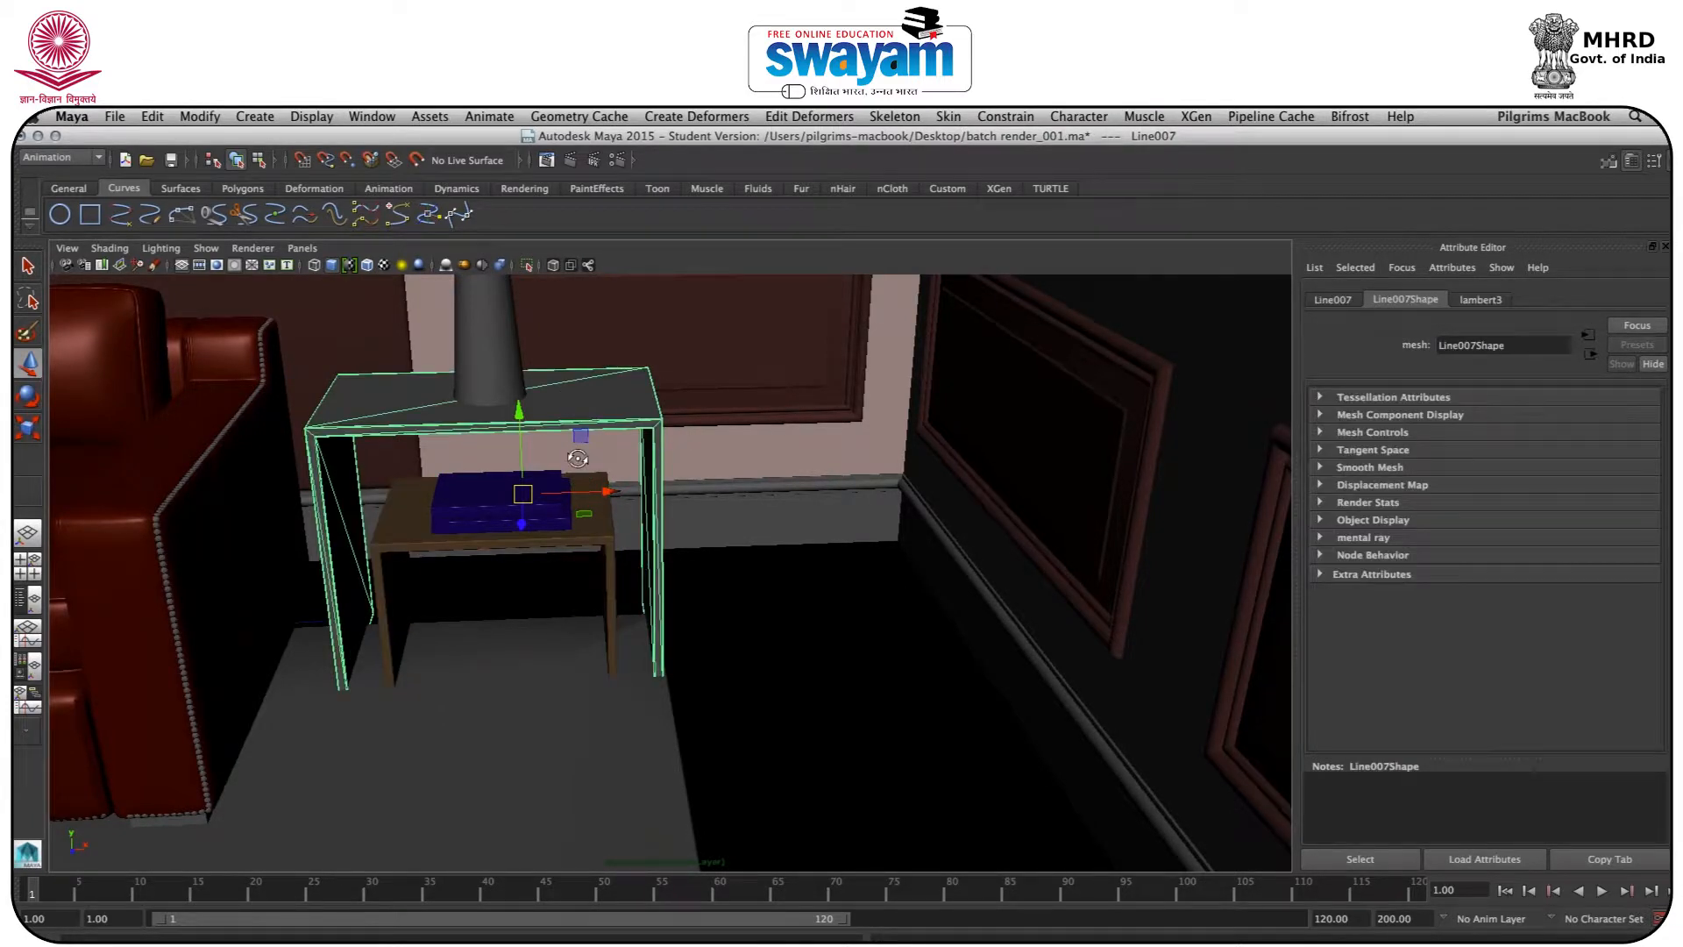
{"action": "left_click_drag", "start_coordinate": [574, 439], "coordinate": [570, 393], "text": "alt"}
{"action": "middle_click_drag", "start_coordinate": [571, 393], "coordinate": [943, 569], "text": "alt"}
{"action": "right_click_drag", "start_coordinate": [759, 481], "coordinate": [757, 834]}
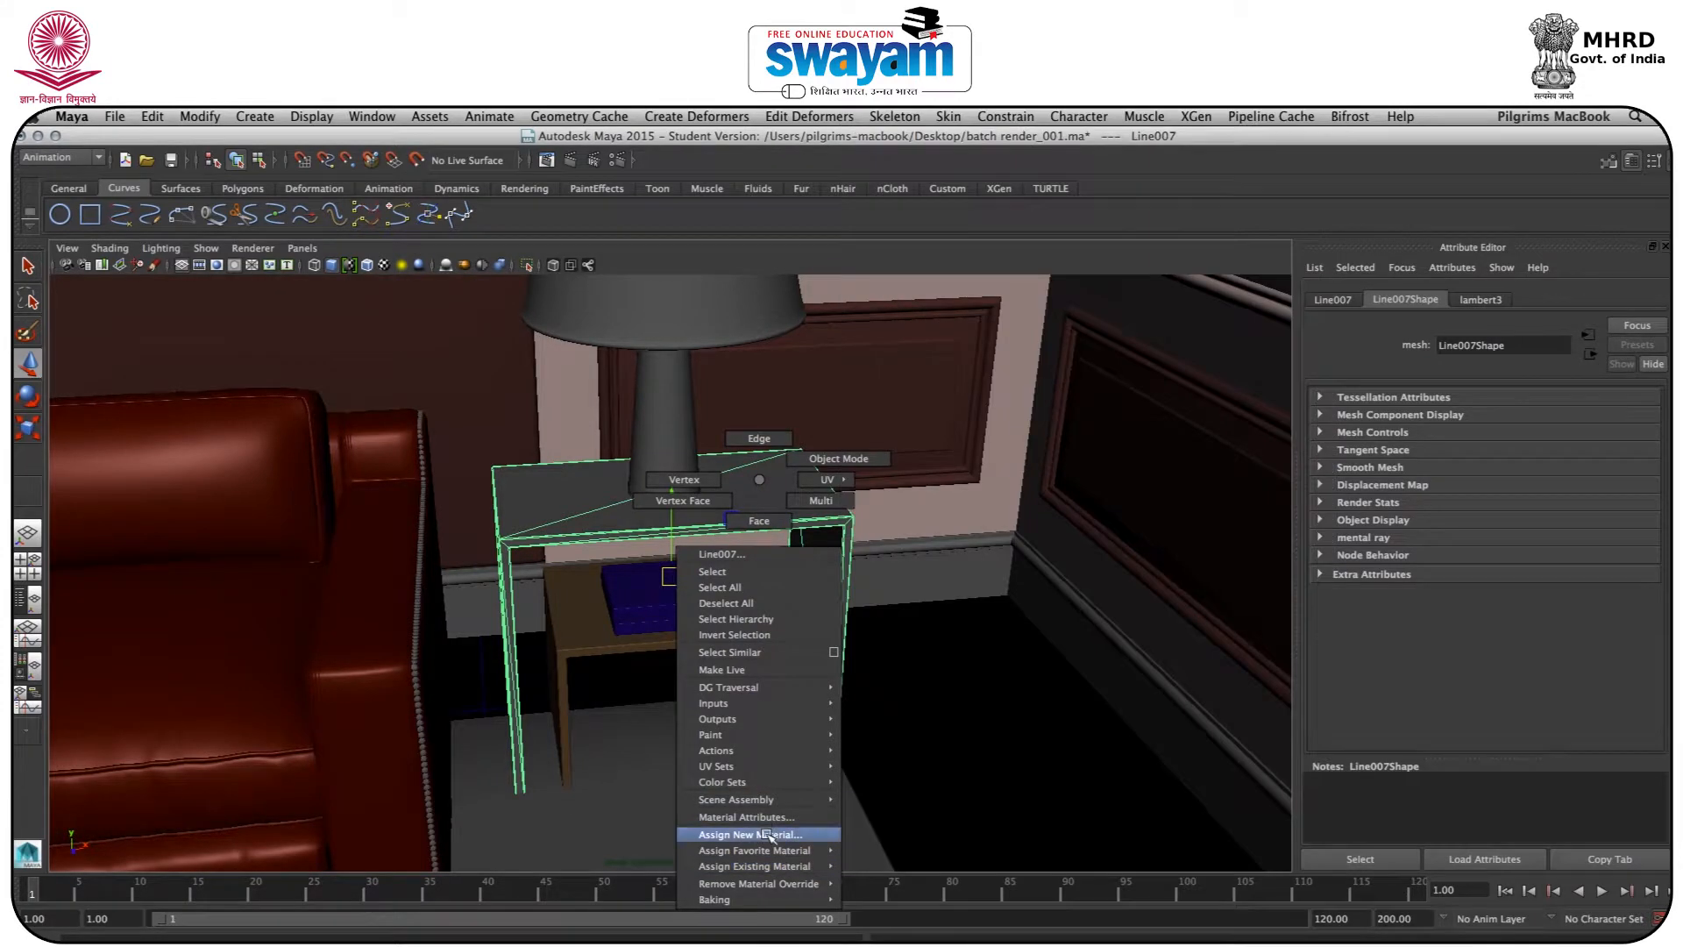
{"action": "left_click", "coordinate": [389, 446]}
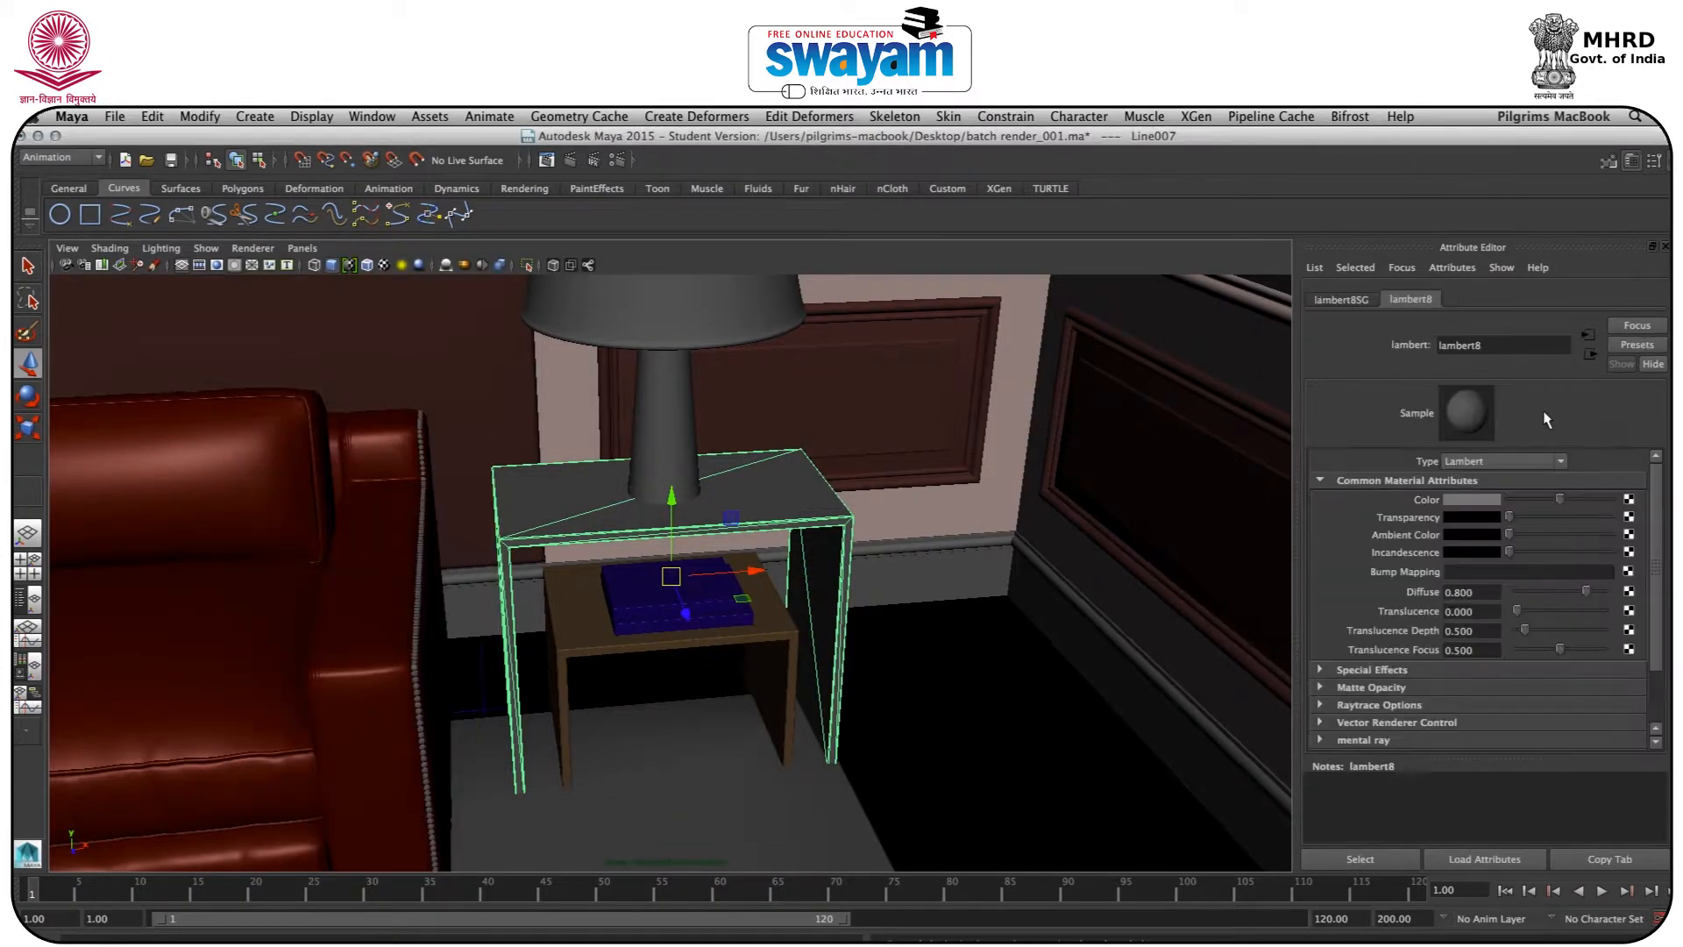
{"action": "left_click", "coordinate": [1476, 501]}
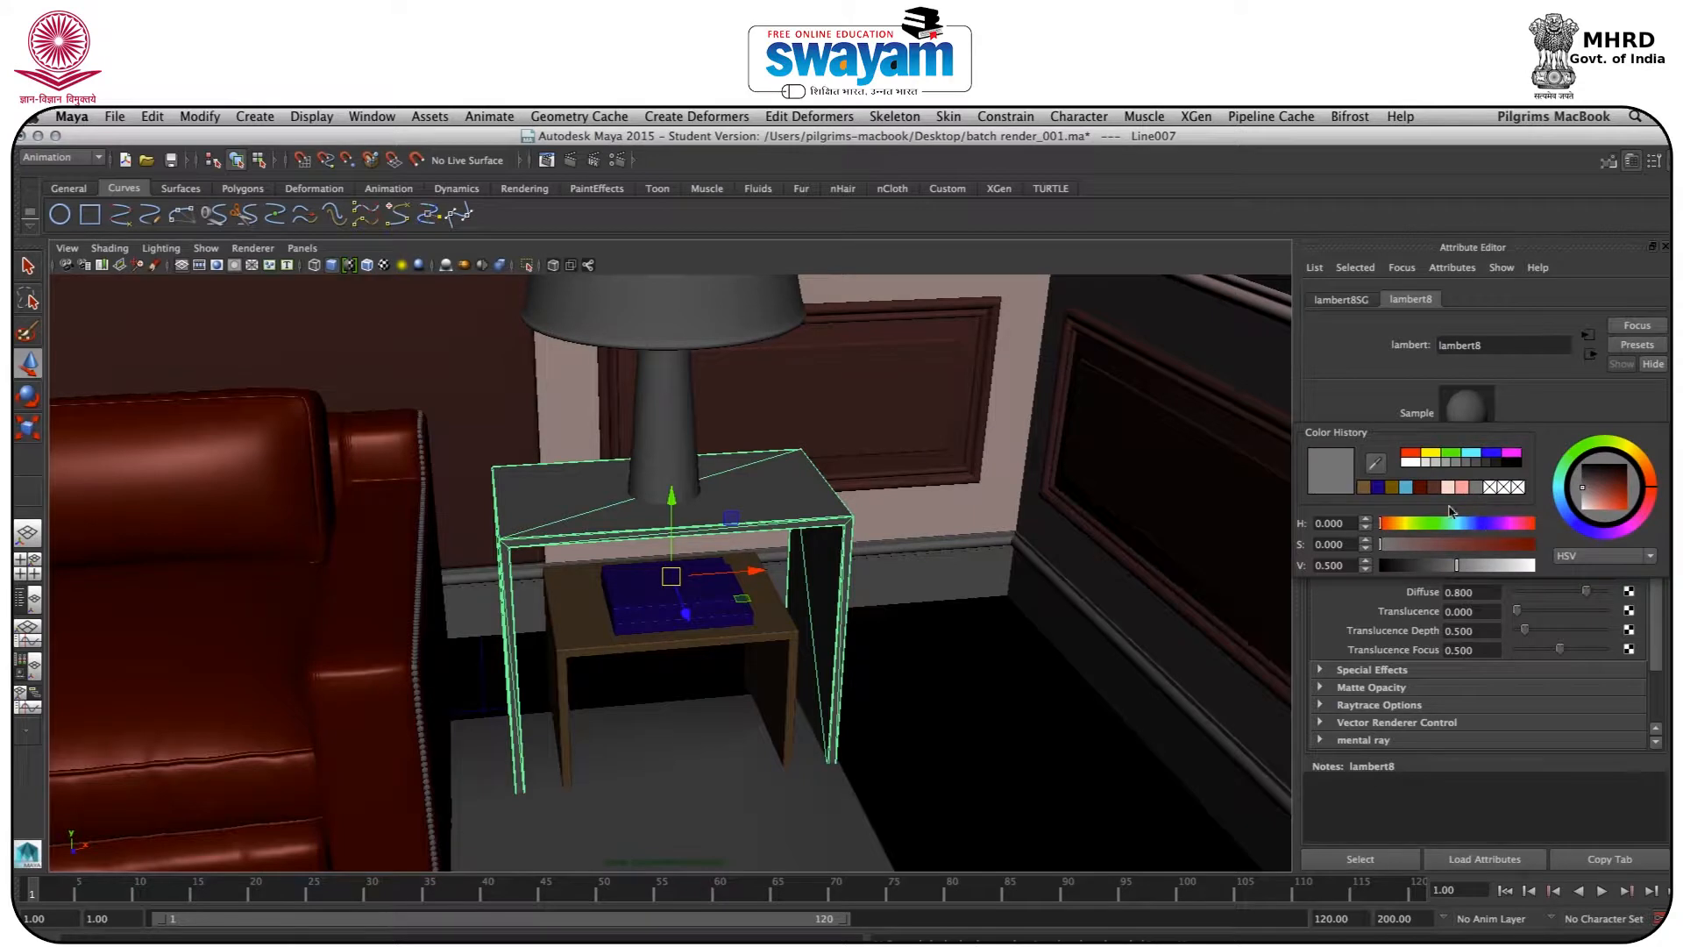
{"action": "left_click", "coordinate": [1394, 489]}
Assign a new Lambert material to the base of the table lamp and color it muted blue
{"action": "left_click", "coordinate": [668, 596]}
{"action": "left_click_drag", "start_coordinate": [838, 644], "coordinate": [811, 509], "text": "alt"}
{"action": "middle_click_drag", "start_coordinate": [811, 509], "coordinate": [855, 608], "text": "alt"}
{"action": "left_click", "coordinate": [776, 588]}
{"action": "left_click_drag", "start_coordinate": [849, 726], "coordinate": [833, 676], "text": "alt"}
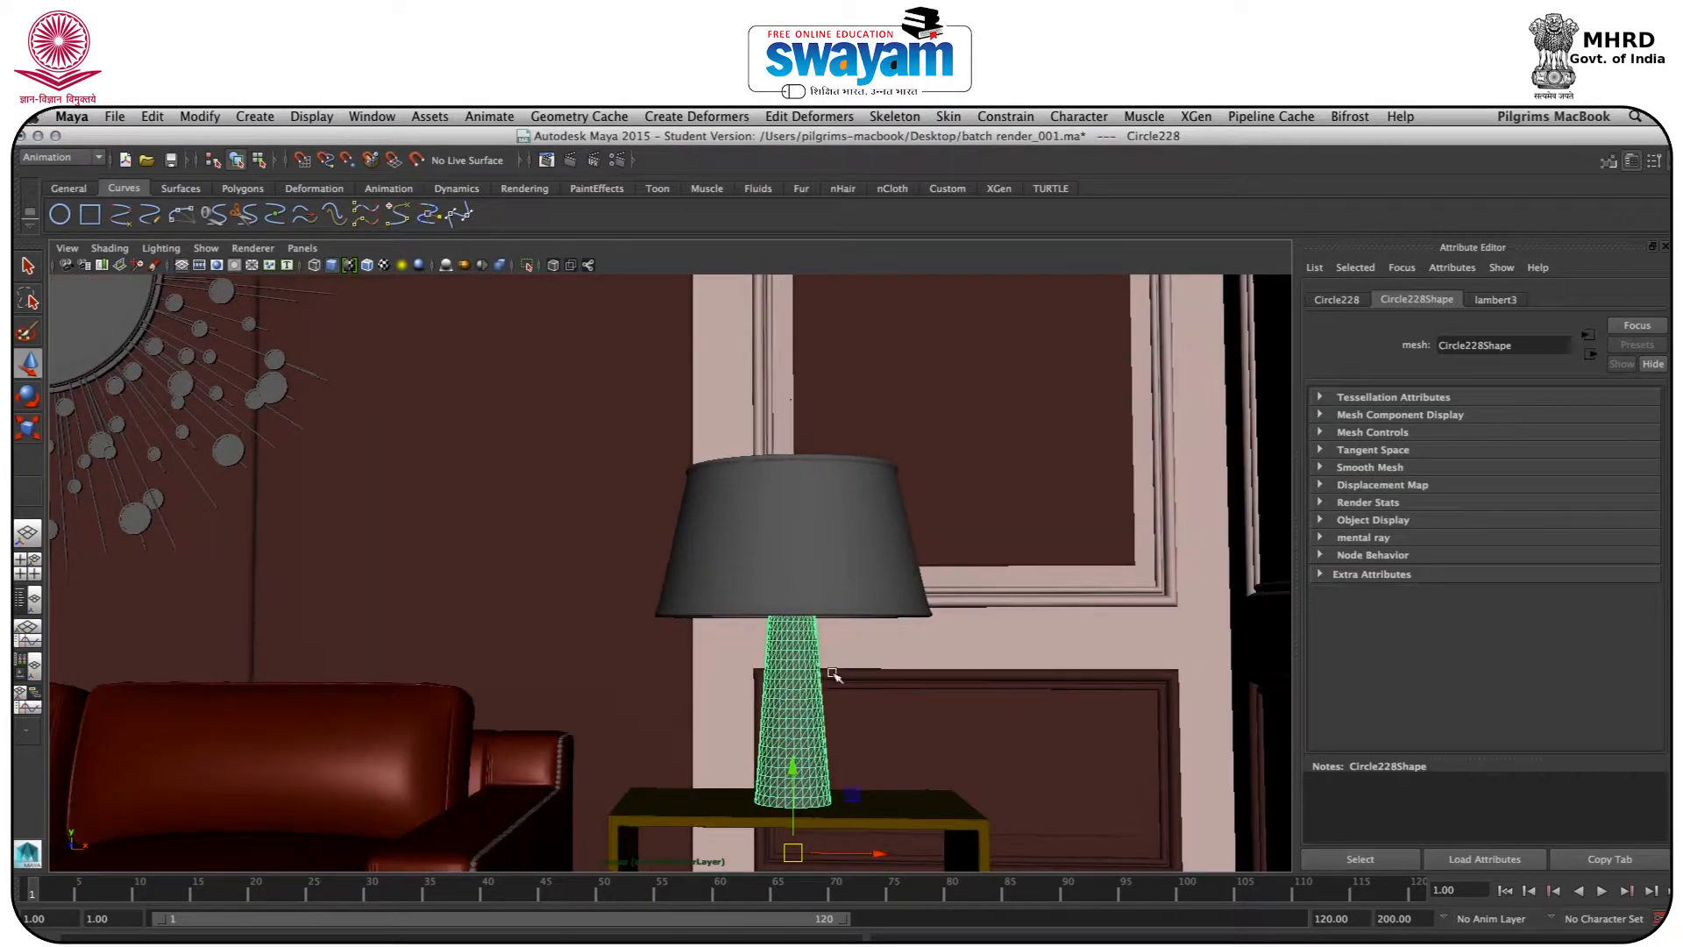
{"action": "right_click", "coordinate": [817, 679]}
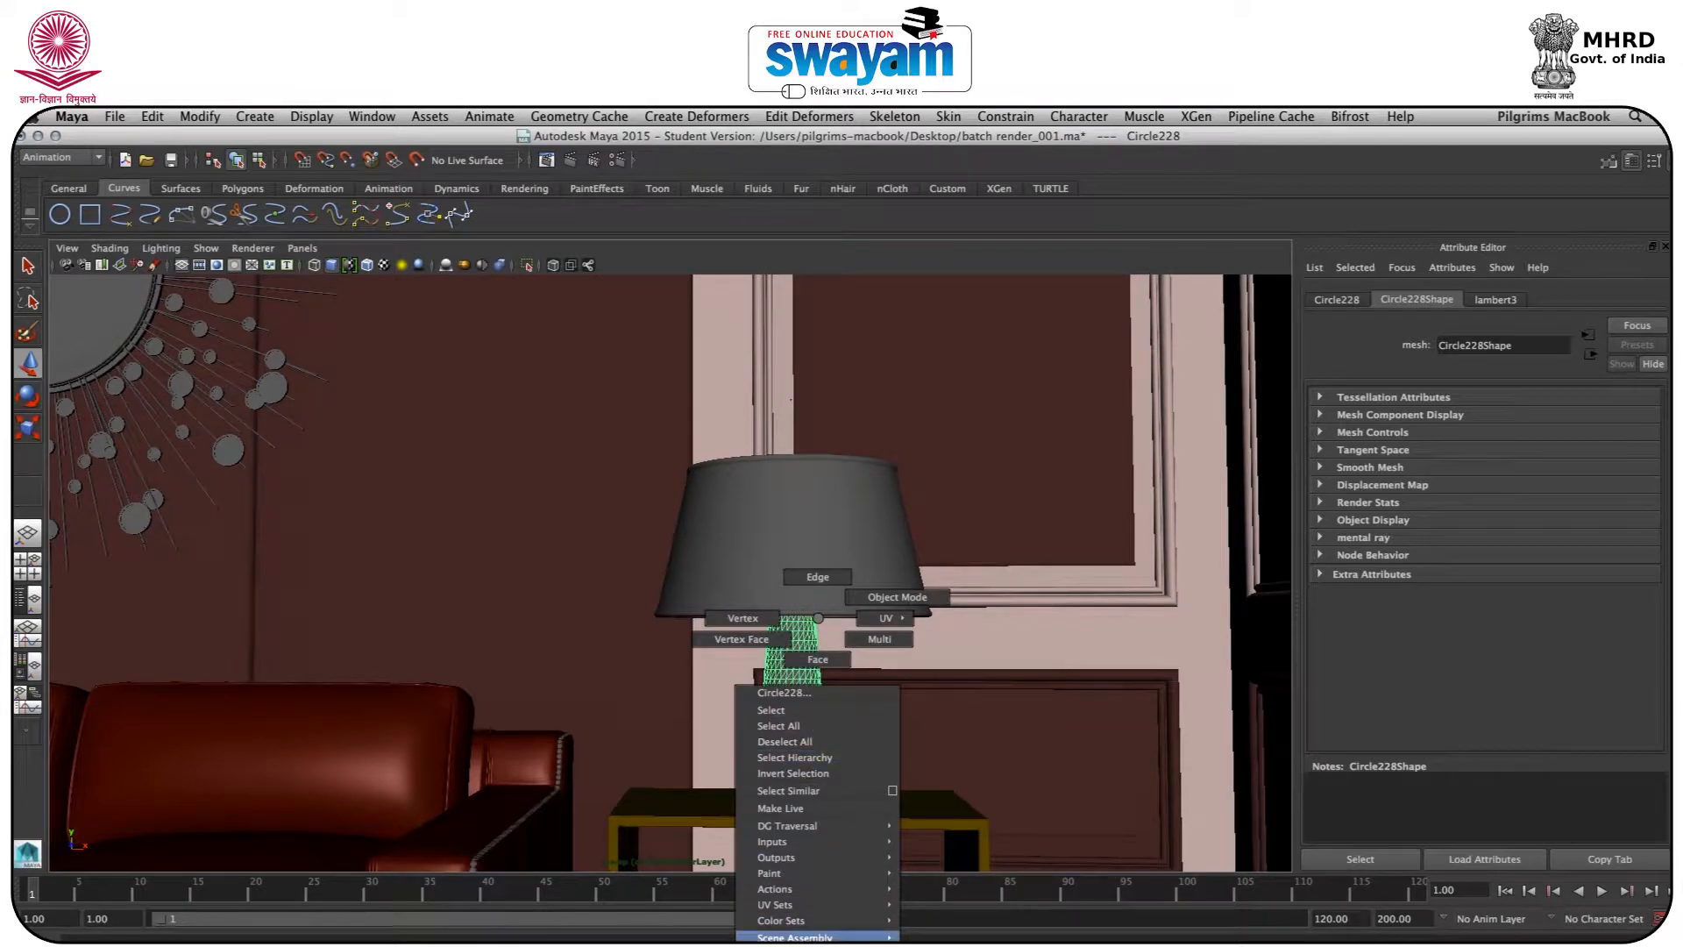
{"action": "right_click_drag", "start_coordinate": [818, 619], "coordinate": [802, 945]}
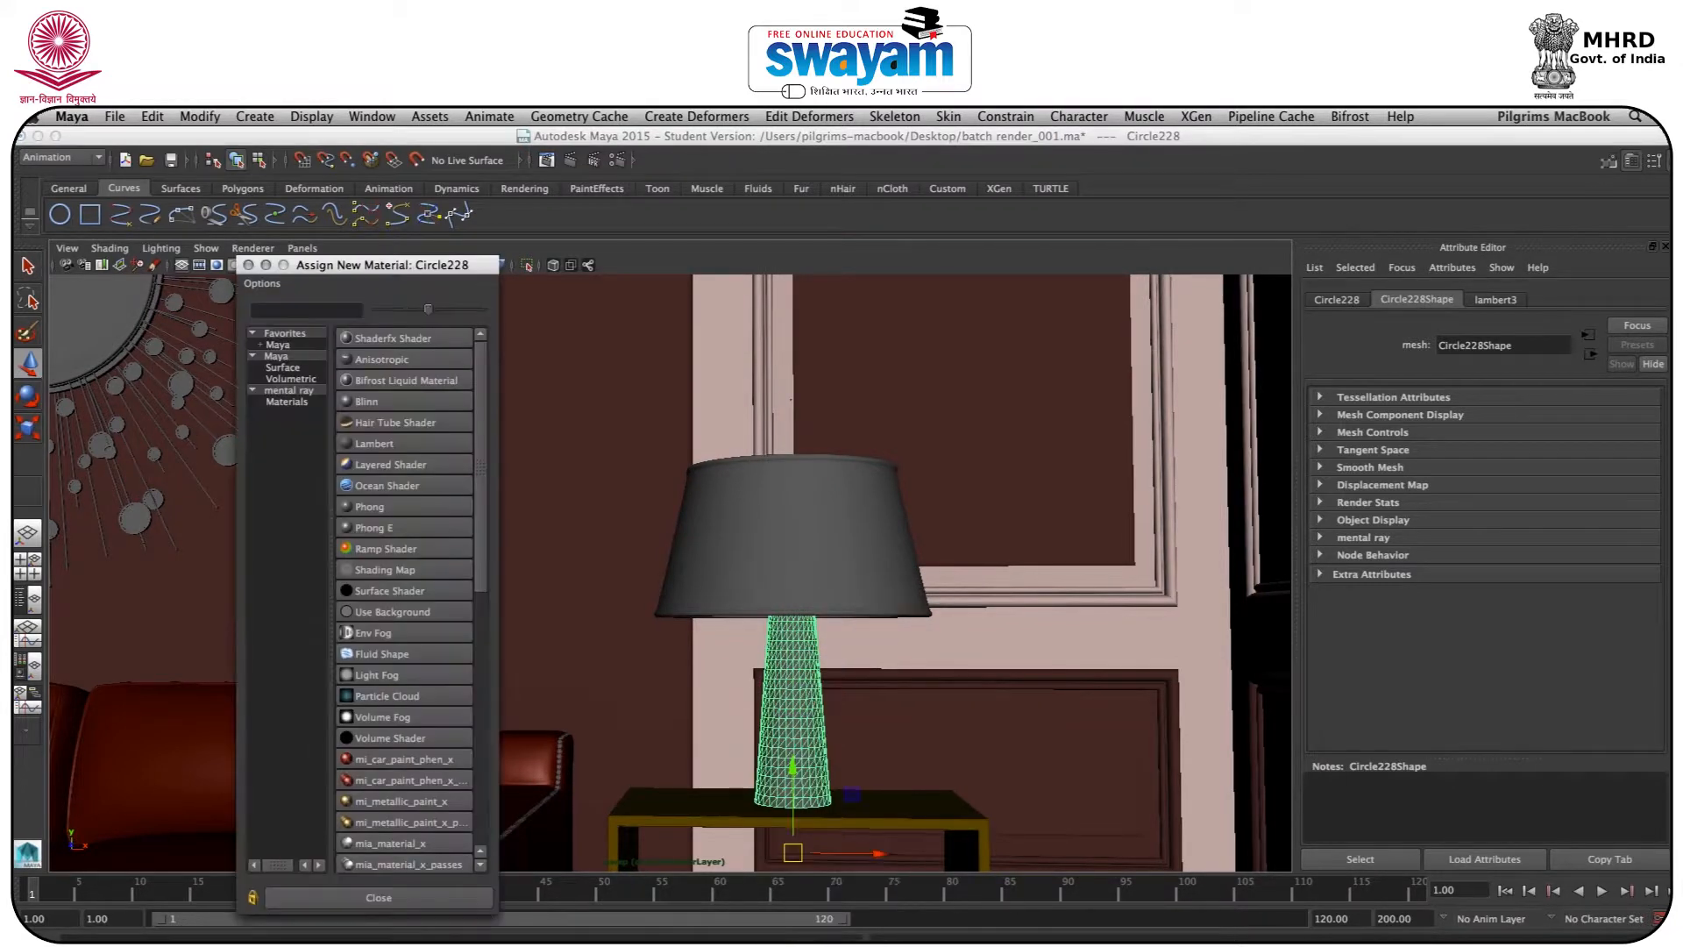
{"action": "left_click", "coordinate": [375, 443]}
{"action": "left_click", "coordinate": [1468, 502]}
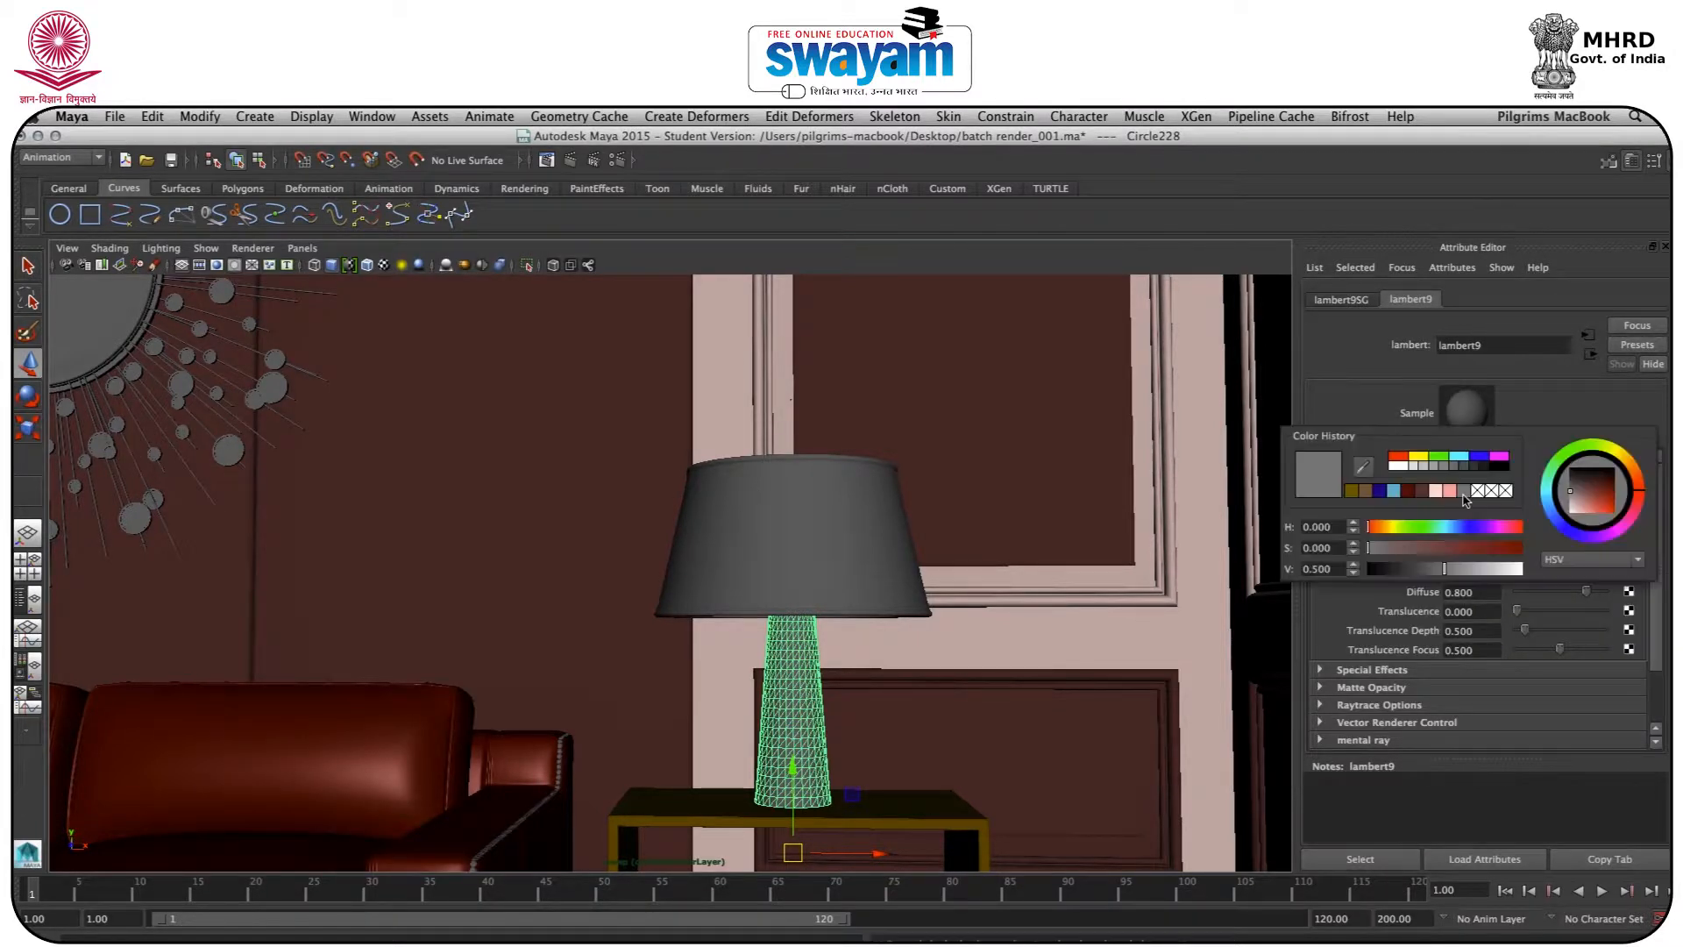
{"action": "left_click_drag", "start_coordinate": [1438, 528], "coordinate": [1465, 551]}
{"action": "left_click", "coordinate": [686, 824]}
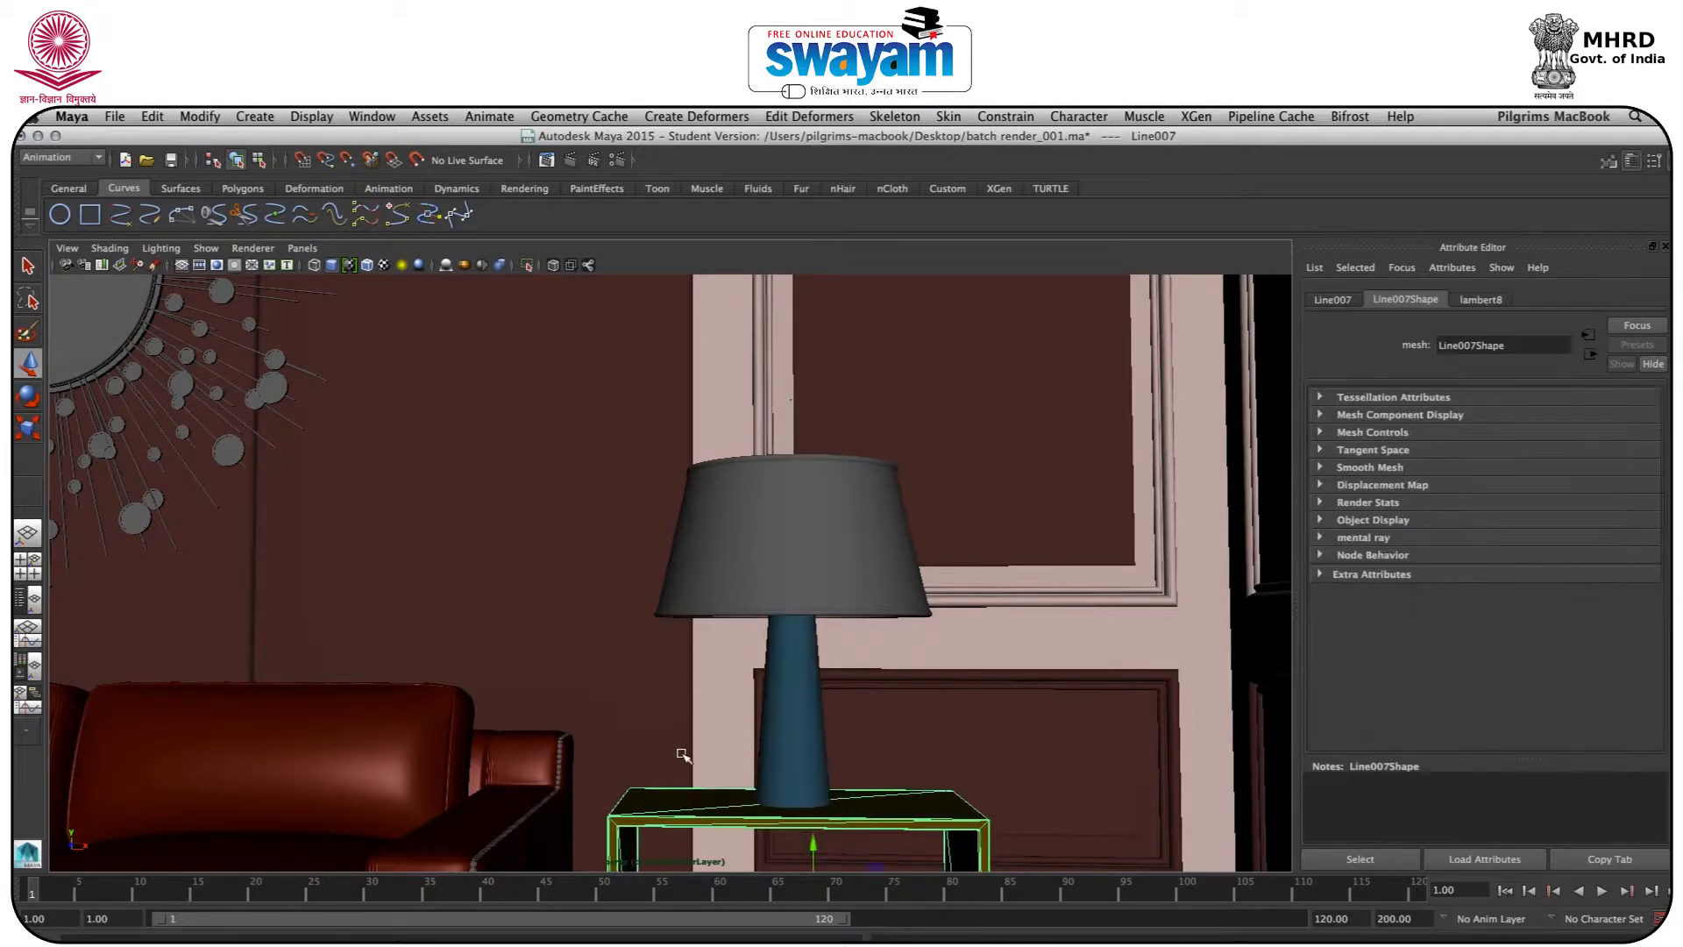
Assign a new Blinn material to the shade of the table lamp
{"action": "left_click_drag", "start_coordinate": [694, 727], "coordinate": [598, 519], "text": "alt"}
{"action": "left_click", "coordinate": [605, 456]}
{"action": "left_click_drag", "start_coordinate": [697, 452], "coordinate": [668, 512], "text": "alt"}
{"action": "middle_click_drag", "start_coordinate": [665, 376], "coordinate": [737, 837], "text": "alt"}
{"action": "left_click_drag", "start_coordinate": [729, 576], "coordinate": [726, 528], "text": "alt"}
{"action": "middle_click_drag", "start_coordinate": [738, 745], "coordinate": [752, 428], "text": "alt"}
{"action": "right_click_drag", "start_coordinate": [688, 554], "coordinate": [699, 912]}
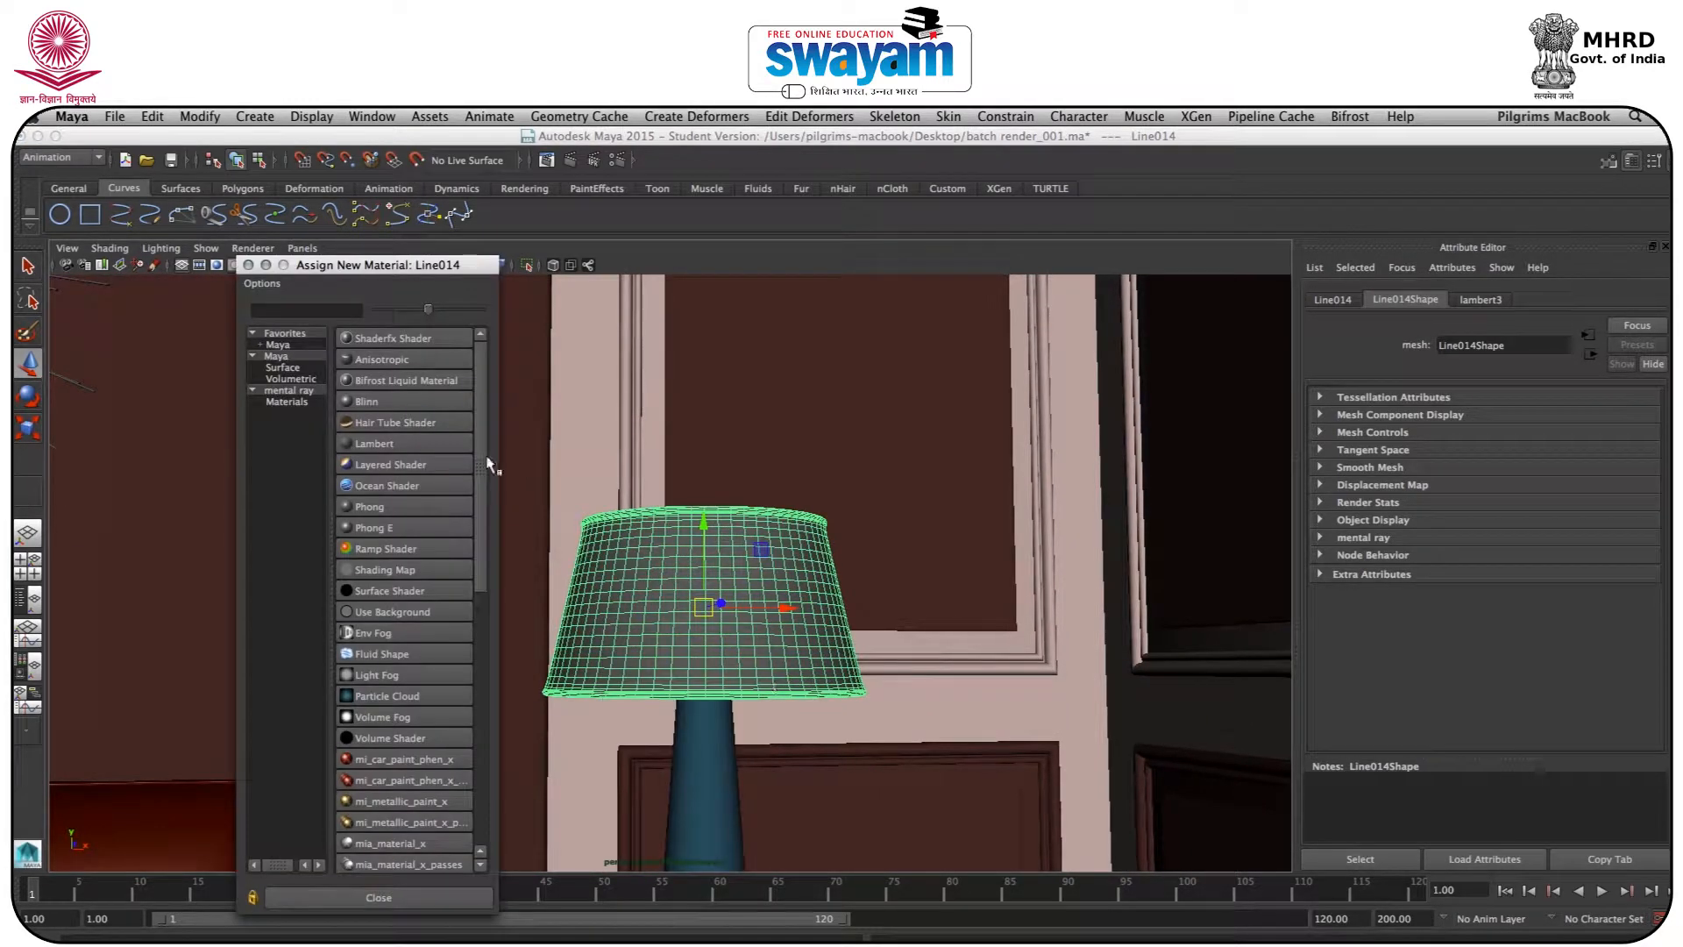
{"action": "left_click", "coordinate": [374, 405]}
Set the lampshade material's ambient color and incandescence to full white and save the scene
{"action": "left_click_drag", "start_coordinate": [763, 571], "coordinate": [840, 595], "text": "alt"}
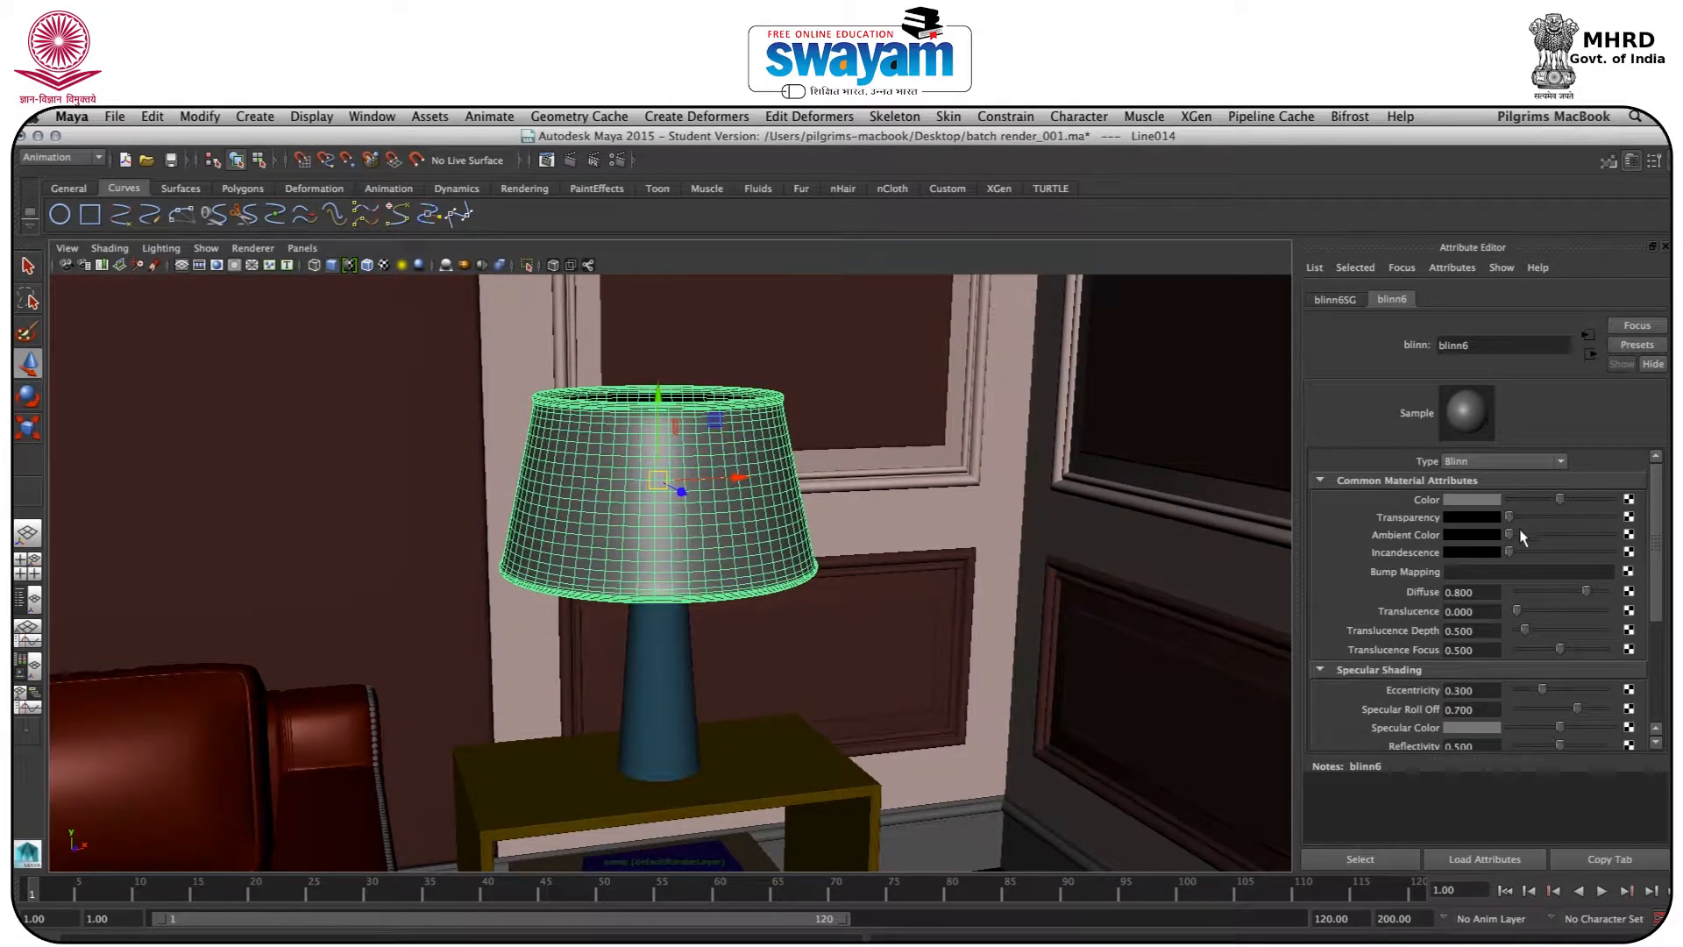
{"action": "left_click_drag", "start_coordinate": [1512, 533], "coordinate": [1616, 536]}
{"action": "left_click_drag", "start_coordinate": [1514, 554], "coordinate": [1611, 553]}
{"action": "scroll", "coordinate": [712, 546], "scroll_direction": "down", "scroll_amount": 3}
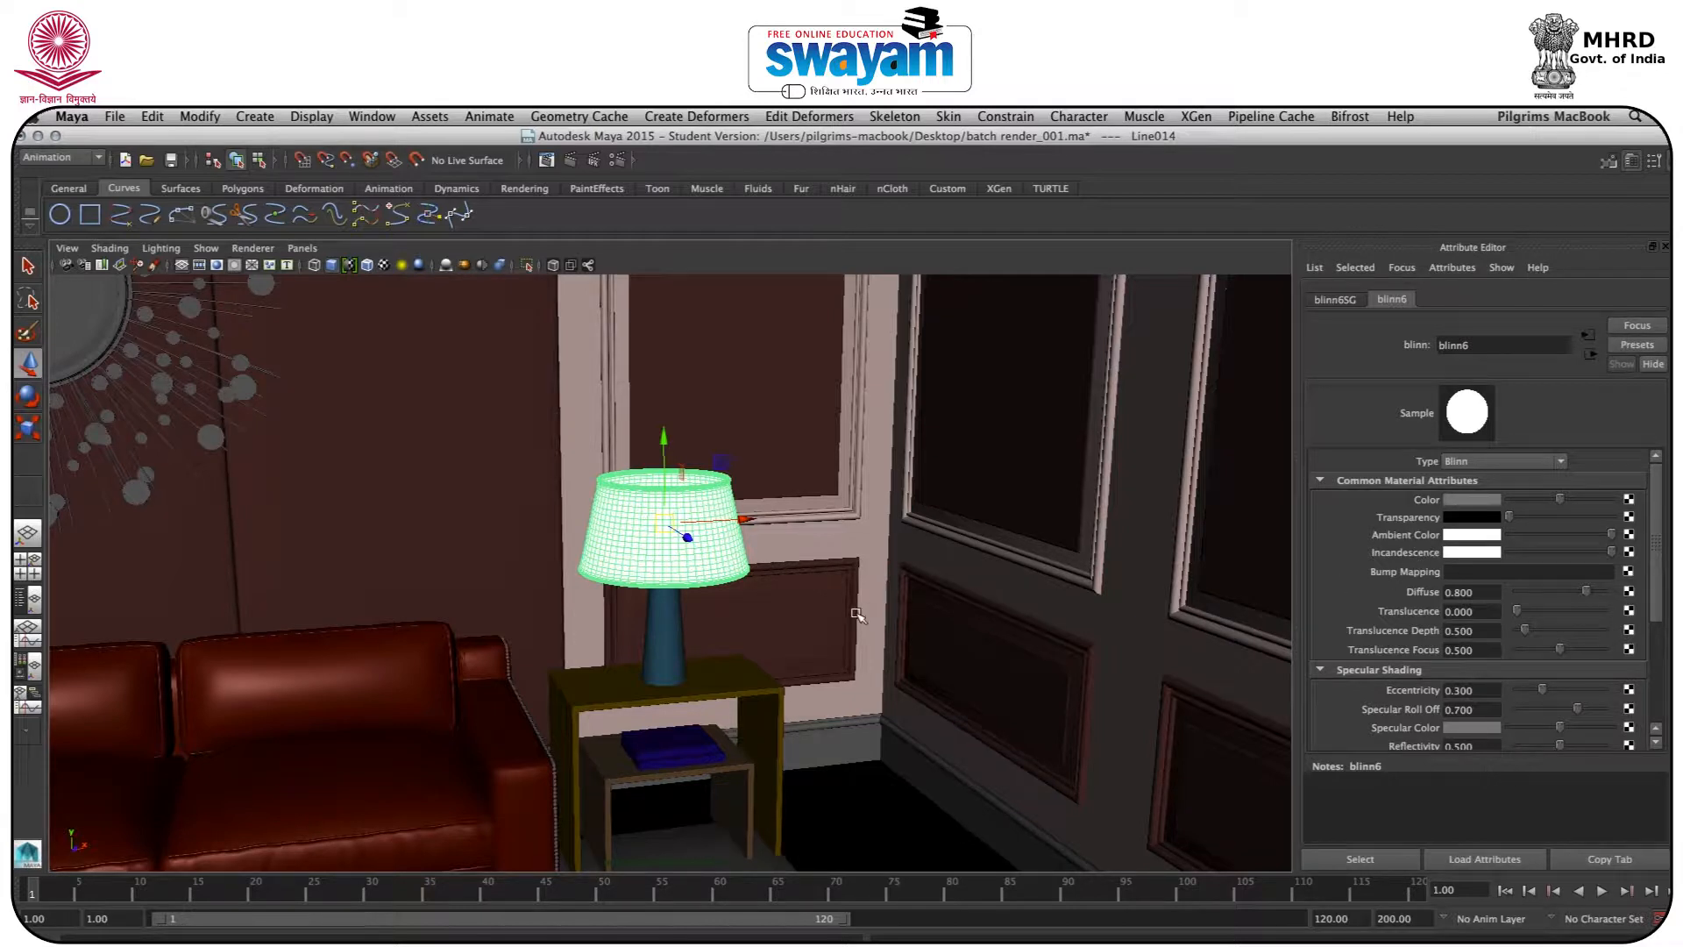
{"action": "key", "text": "super+s"}
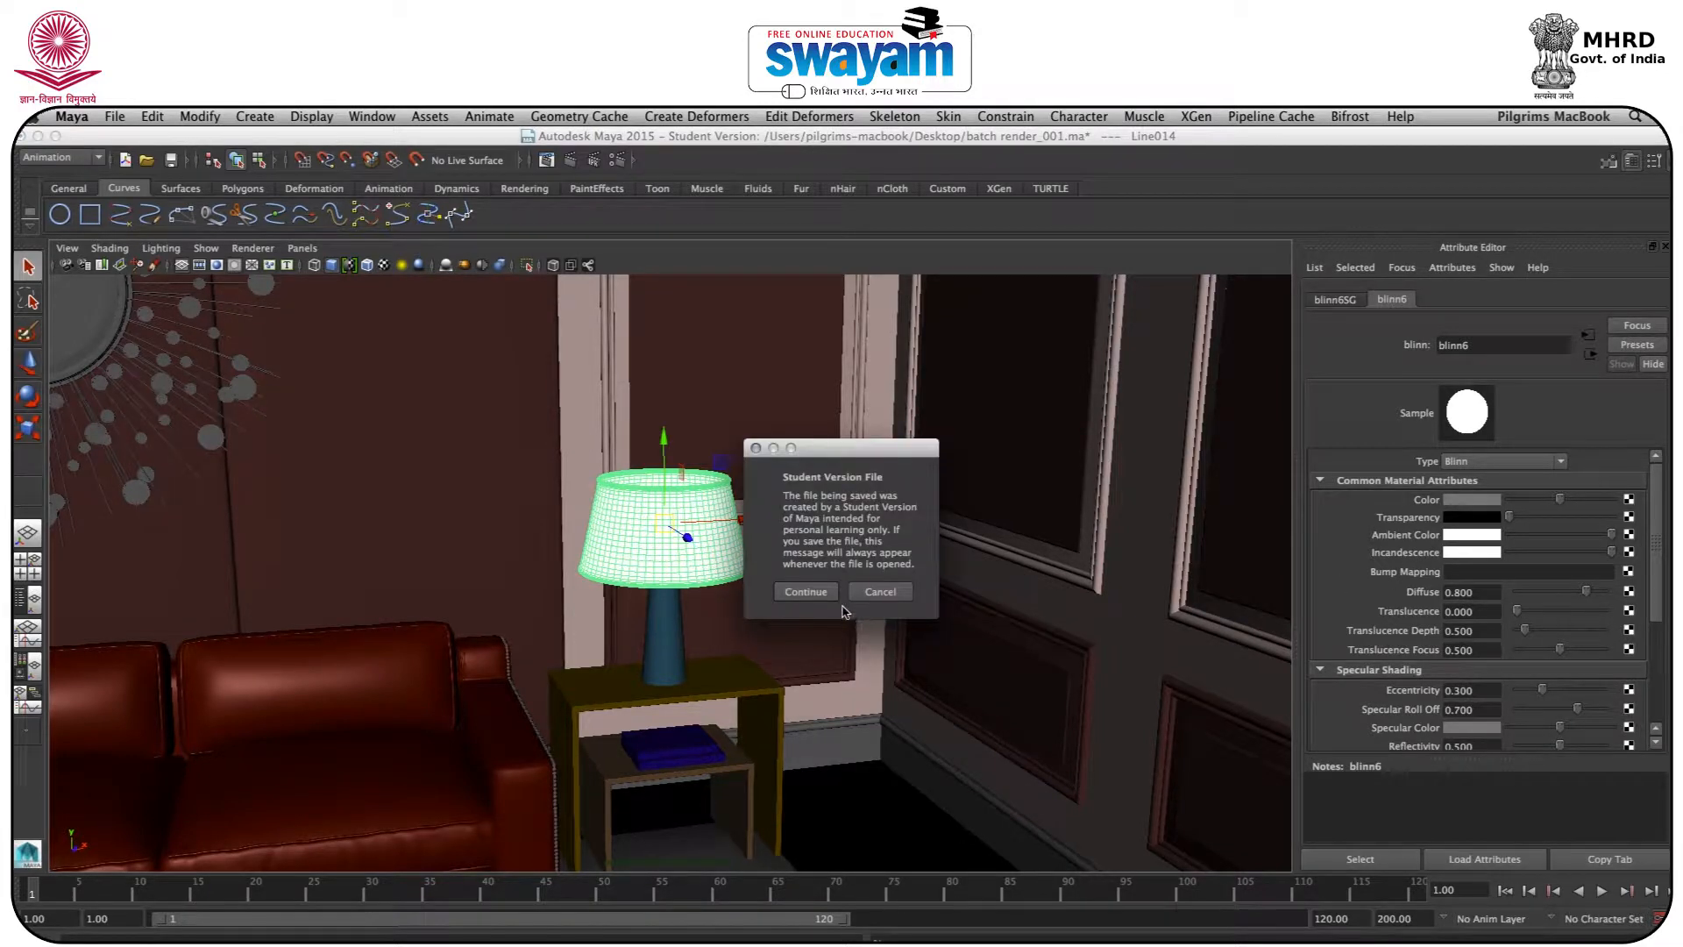
{"action": "left_click", "coordinate": [811, 593]}
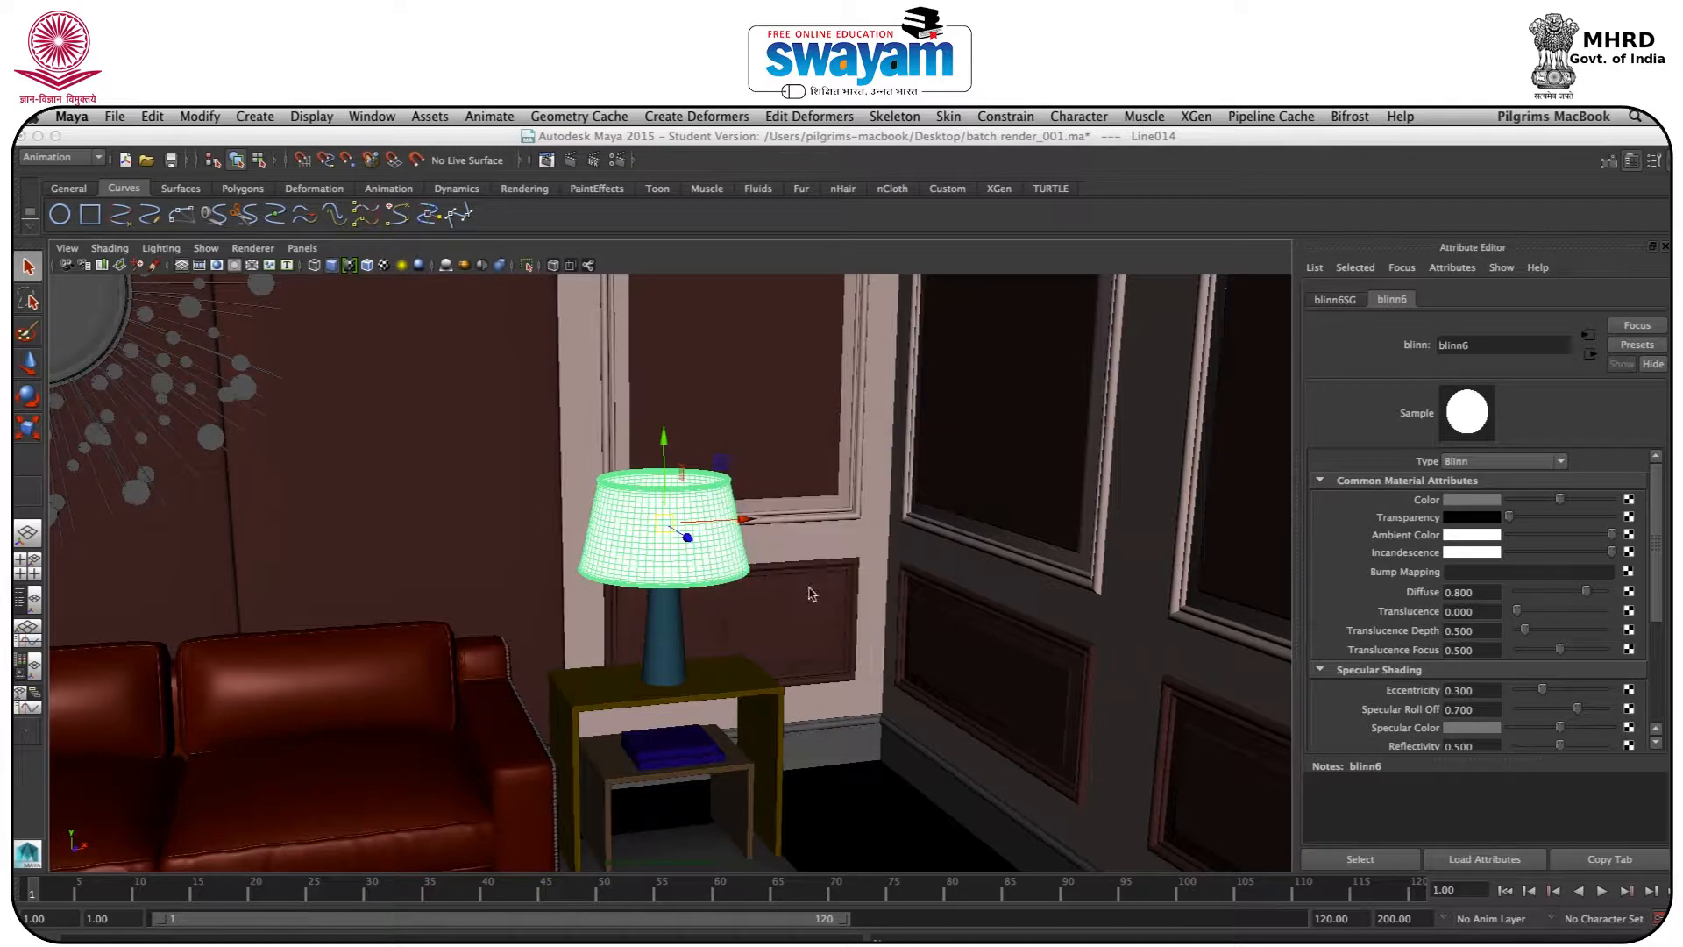
{"action": "left_click", "coordinate": [664, 649]}
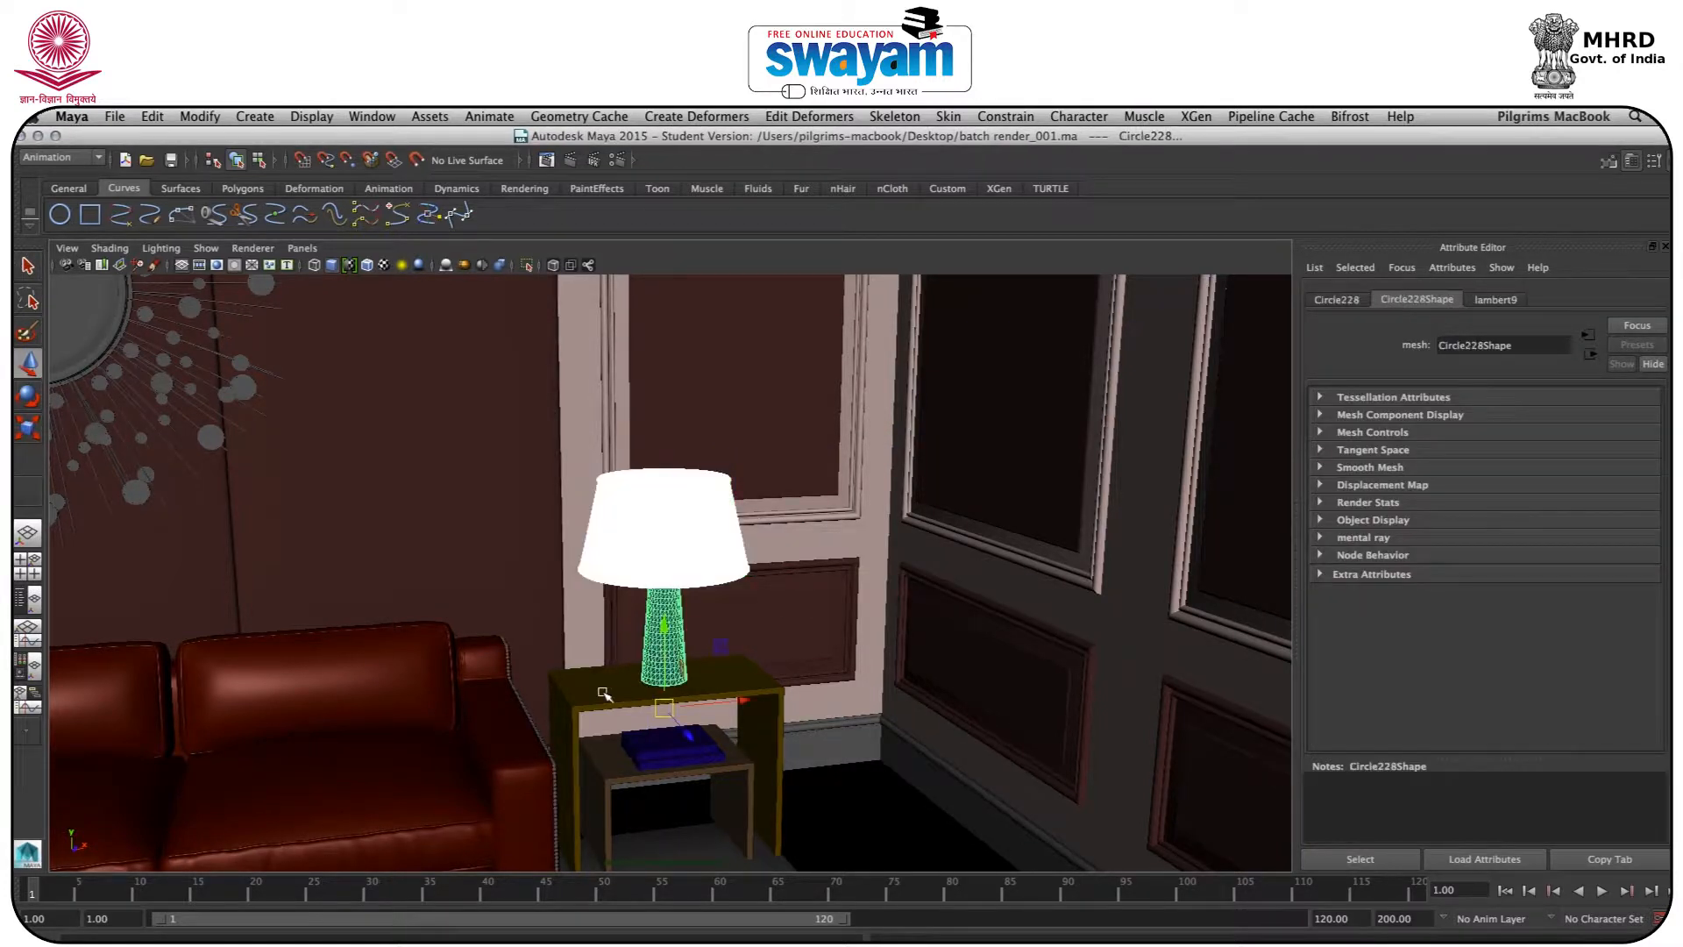
{"action": "left_click", "coordinate": [607, 696]}
{"action": "left_click", "coordinate": [647, 746]}
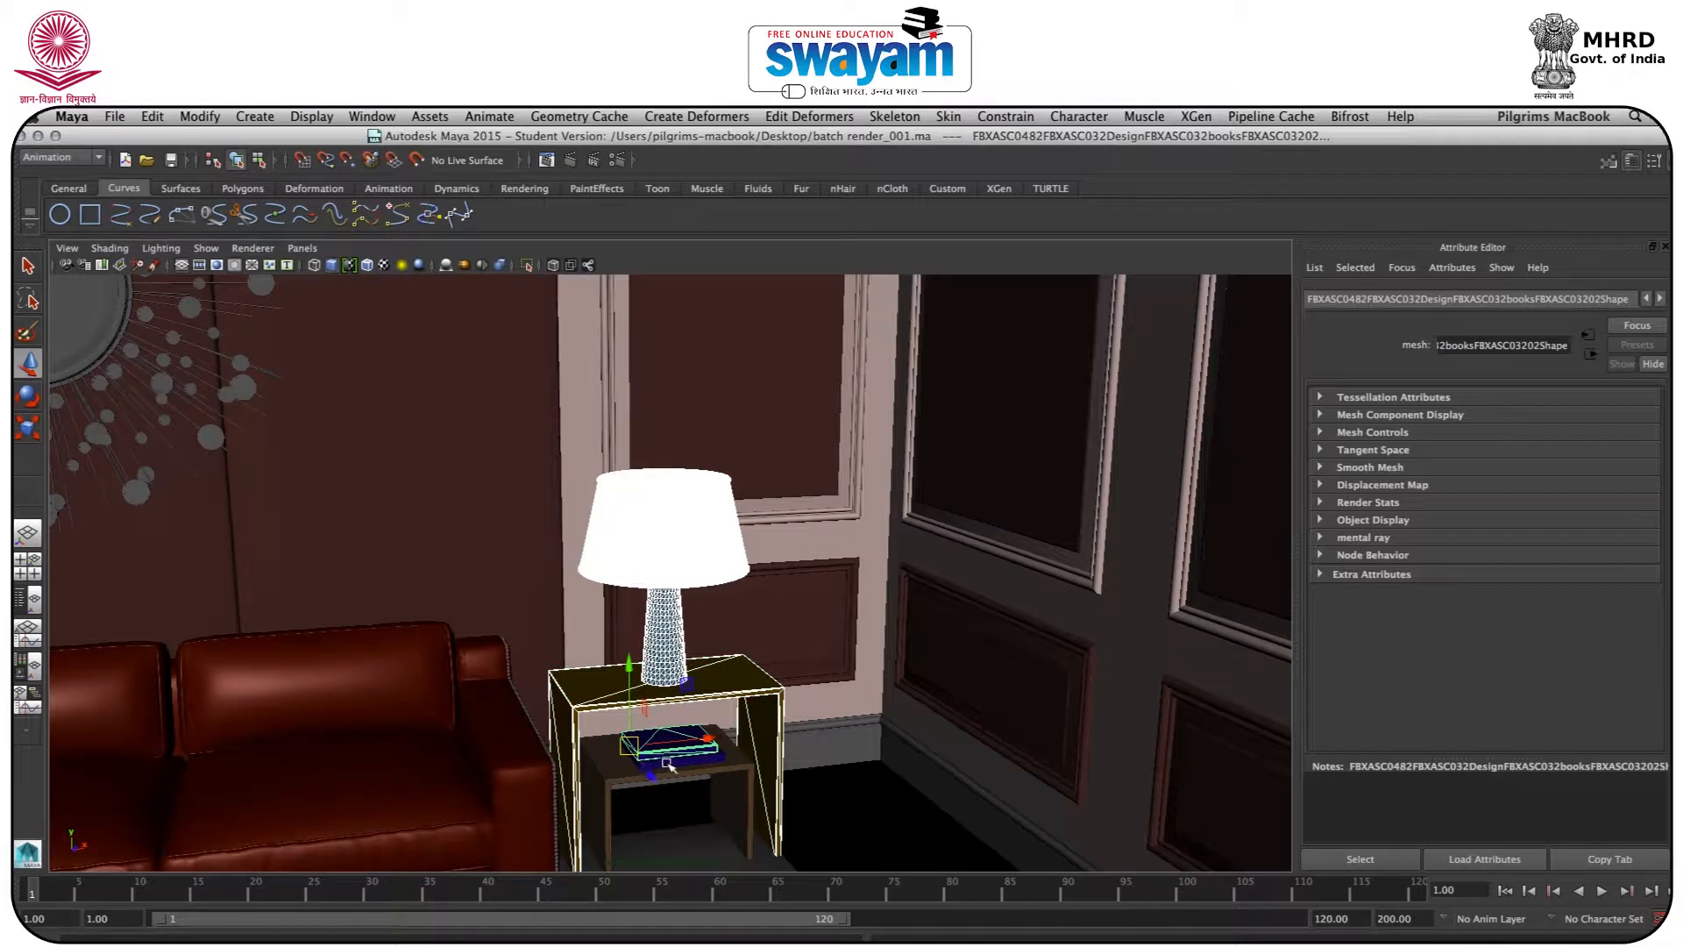
{"action": "left_click", "coordinate": [627, 775]}
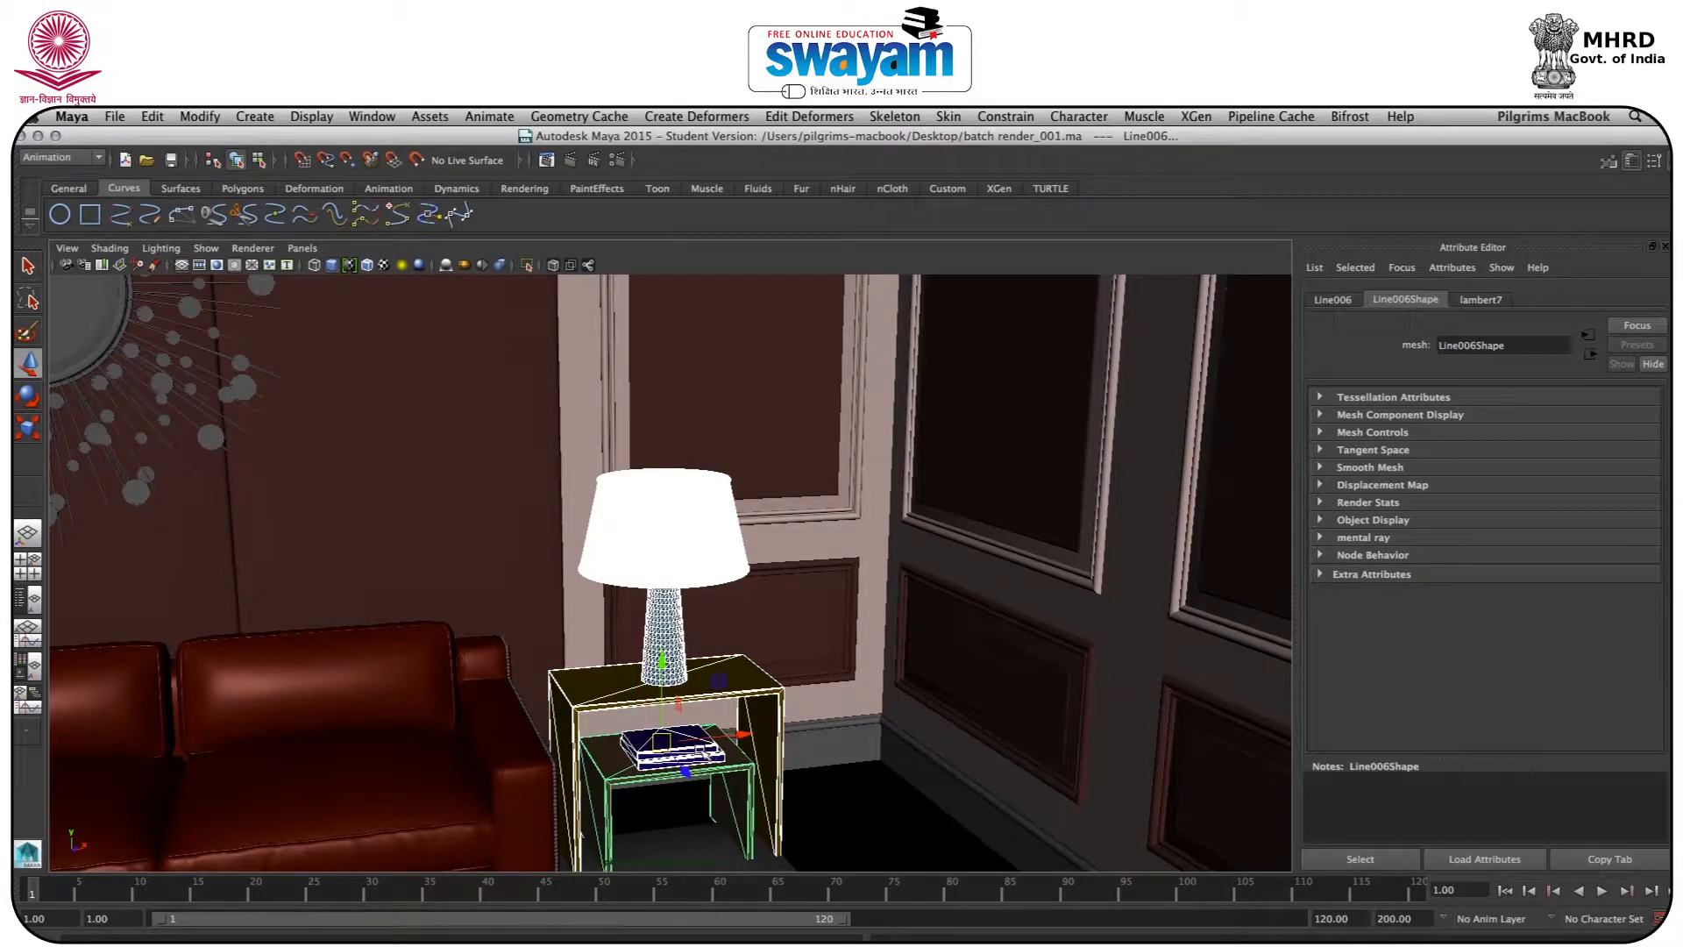
Delete the uncolored gray table lamp beside the sofa, including its shade, base and inner shade supports
{"action": "scroll", "coordinate": [702, 753], "scroll_direction": "down", "scroll_amount": 10}
{"action": "left_click_drag", "start_coordinate": [534, 714], "coordinate": [529, 507], "text": "alt"}
{"action": "scroll", "coordinate": [530, 507], "scroll_direction": "up", "scroll_amount": 3}
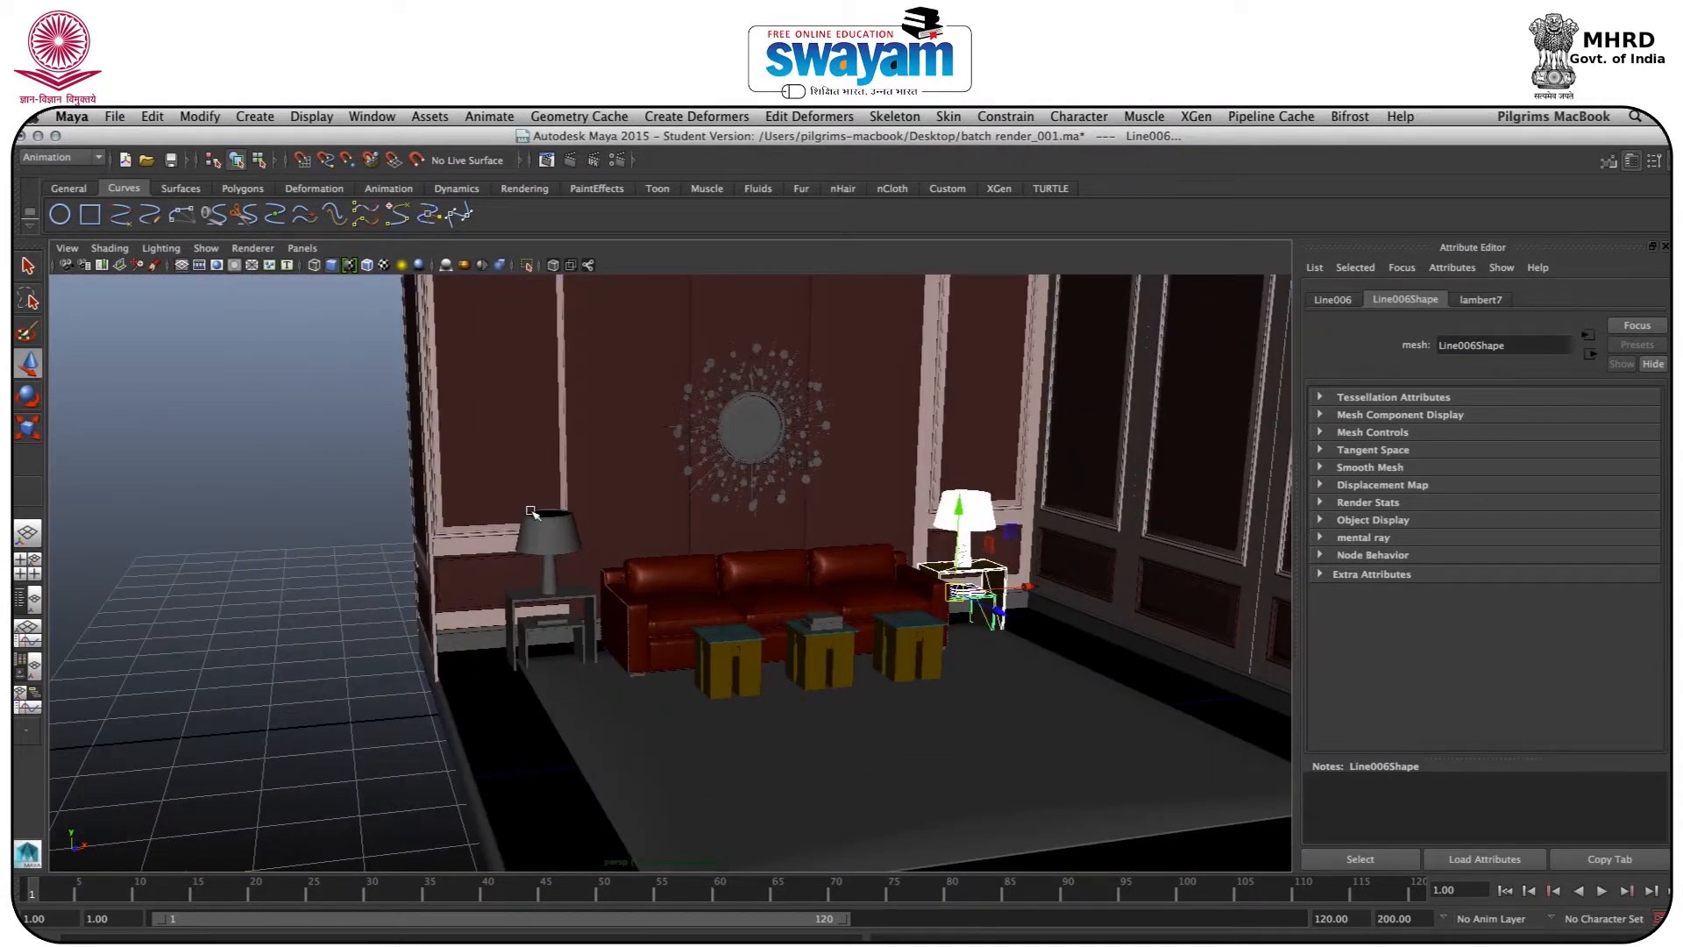
{"action": "scroll", "coordinate": [531, 526], "scroll_direction": "up", "scroll_amount": 5}
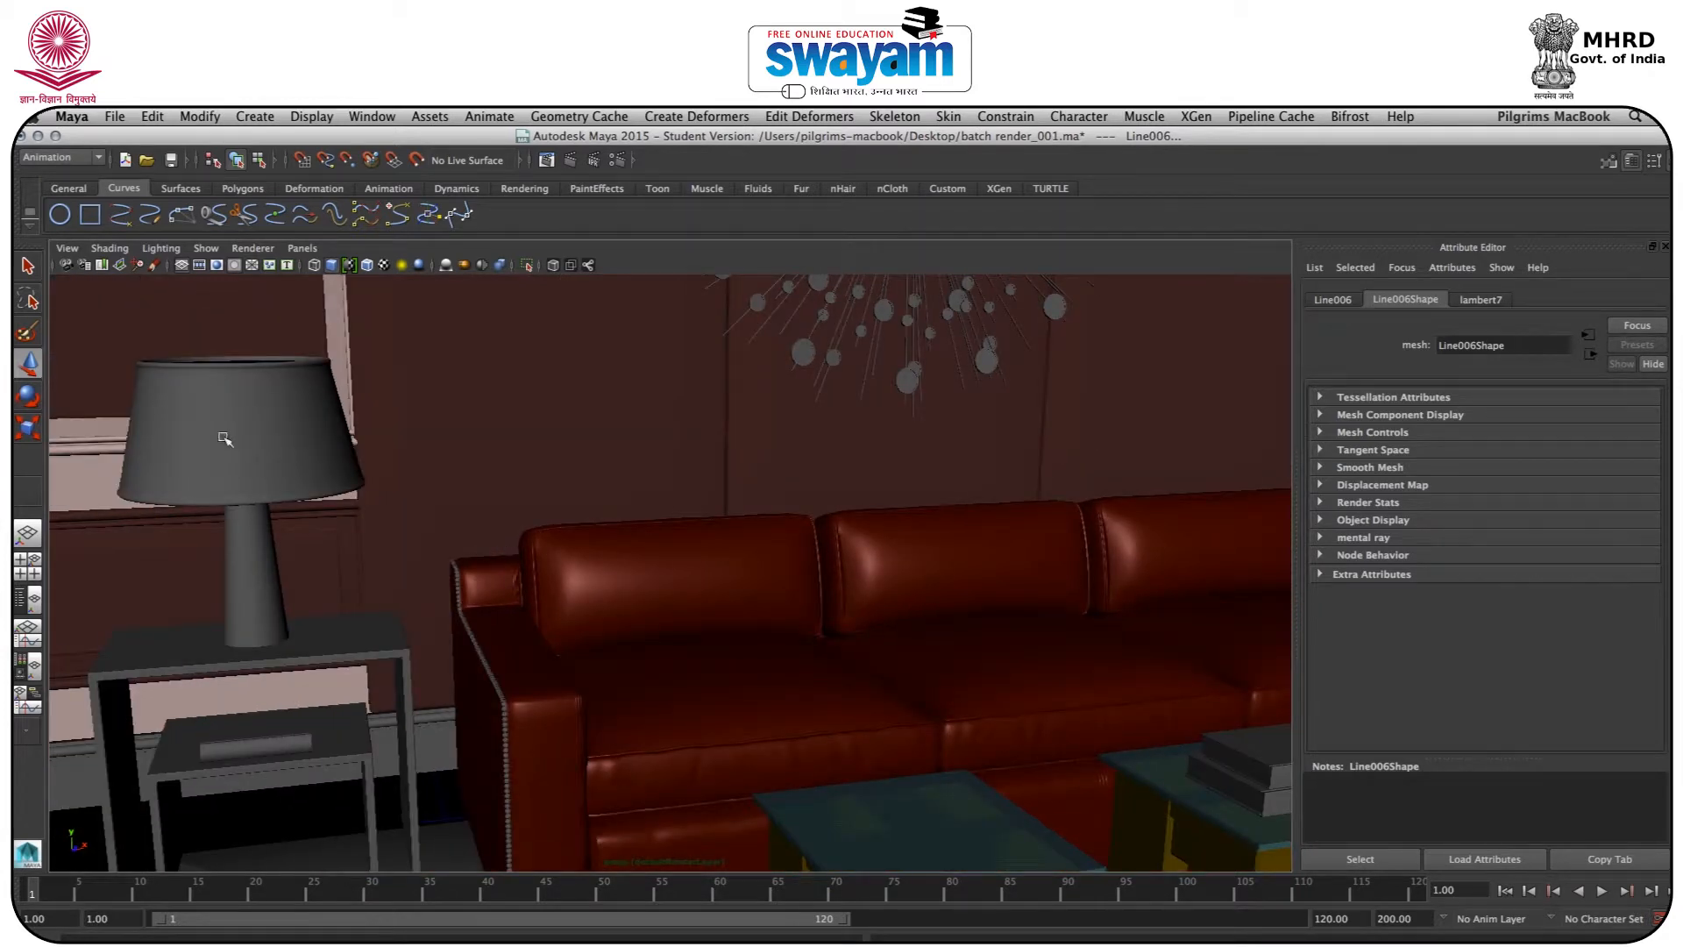
{"action": "left_click", "coordinate": [224, 439]}
{"action": "key", "text": "Delete"}
{"action": "left_click", "coordinate": [267, 566]}
{"action": "key", "text": "Delete"}
{"action": "left_click", "coordinate": [238, 468]}
{"action": "key", "text": "Delete"}
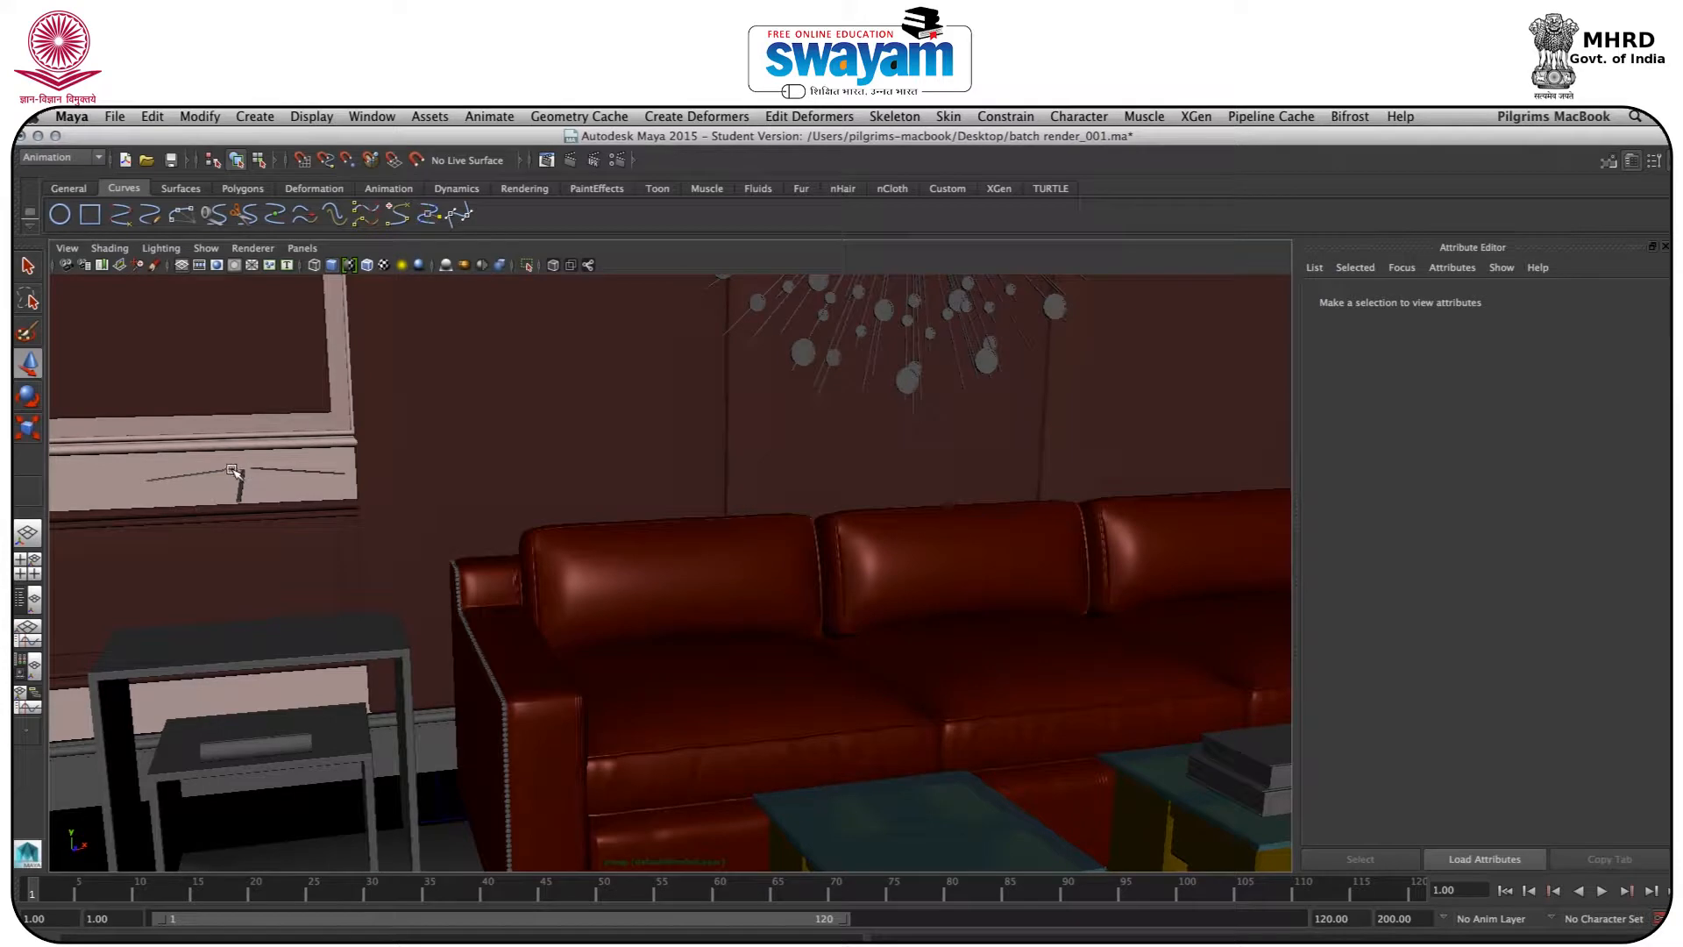
{"action": "left_click", "coordinate": [245, 481]}
{"action": "key", "text": "Delete"}
Delete the uncolored gray nested side tables beside the sofa together with the books on them
{"action": "left_click", "coordinate": [259, 640]}
{"action": "key", "text": "Delete"}
{"action": "left_click", "coordinate": [255, 739]}
{"action": "key", "text": "Delete"}
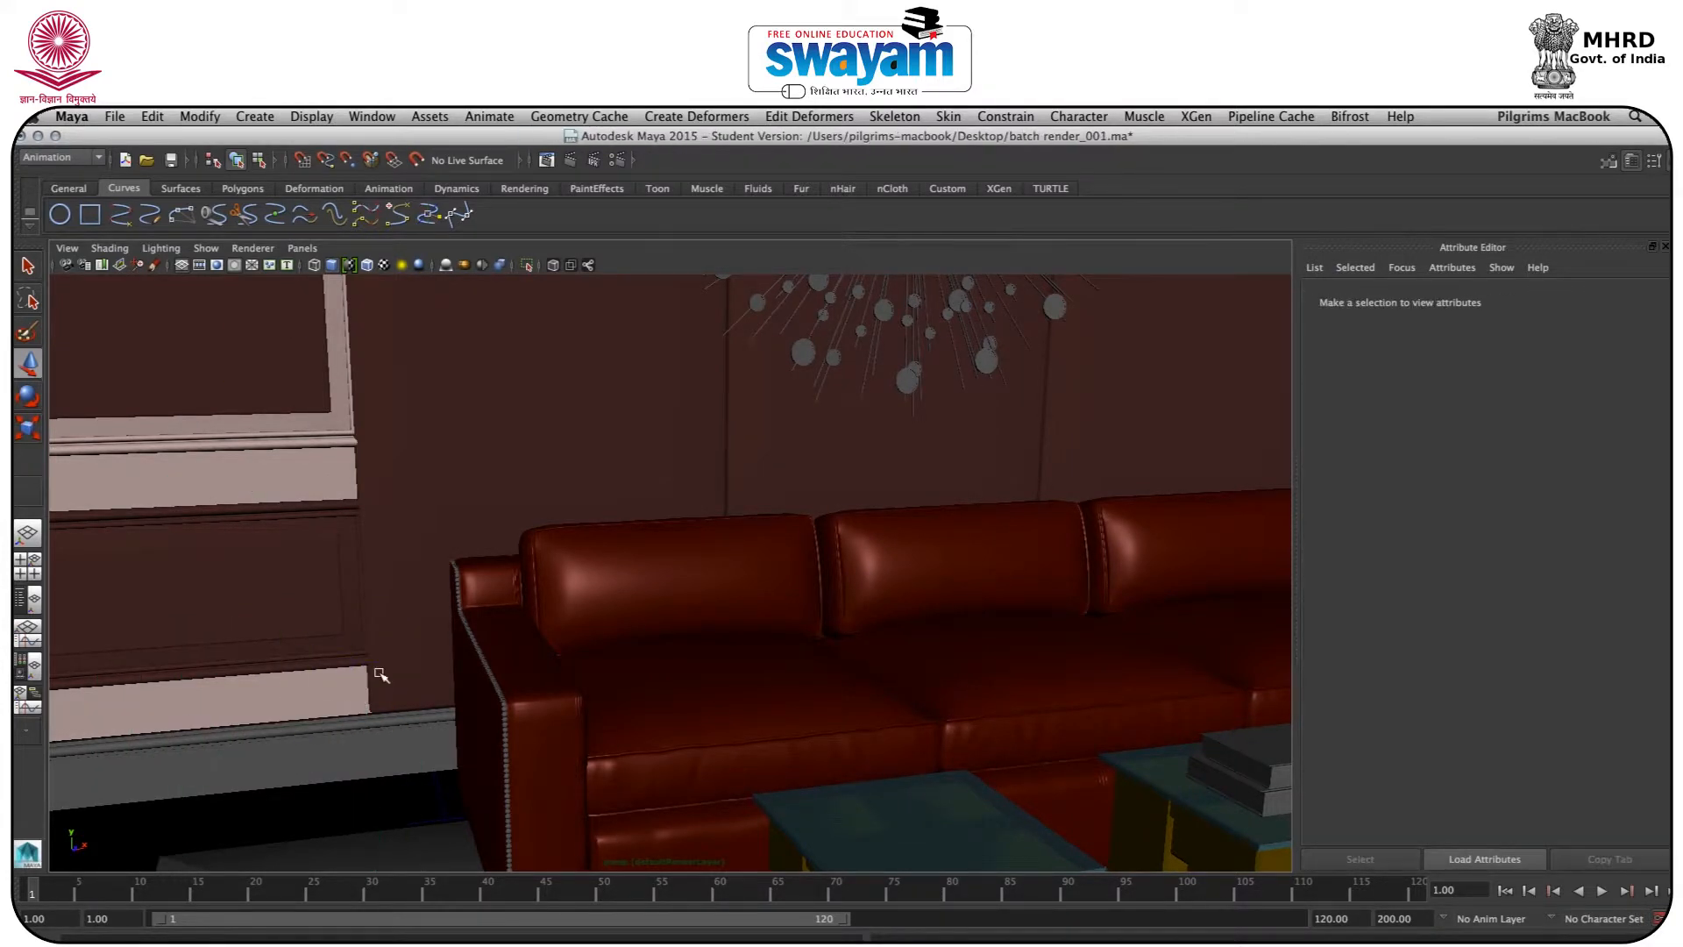
Select all parts of the colored table lamp, including its inner supports, plus both nested side tables and the blue books
{"action": "scroll", "coordinate": [394, 675], "scroll_direction": "down", "scroll_amount": 5}
{"action": "left_click_drag", "start_coordinate": [693, 664], "coordinate": [669, 698], "text": "alt"}
{"action": "middle_click_drag", "start_coordinate": [669, 699], "coordinate": [510, 546], "text": "alt"}
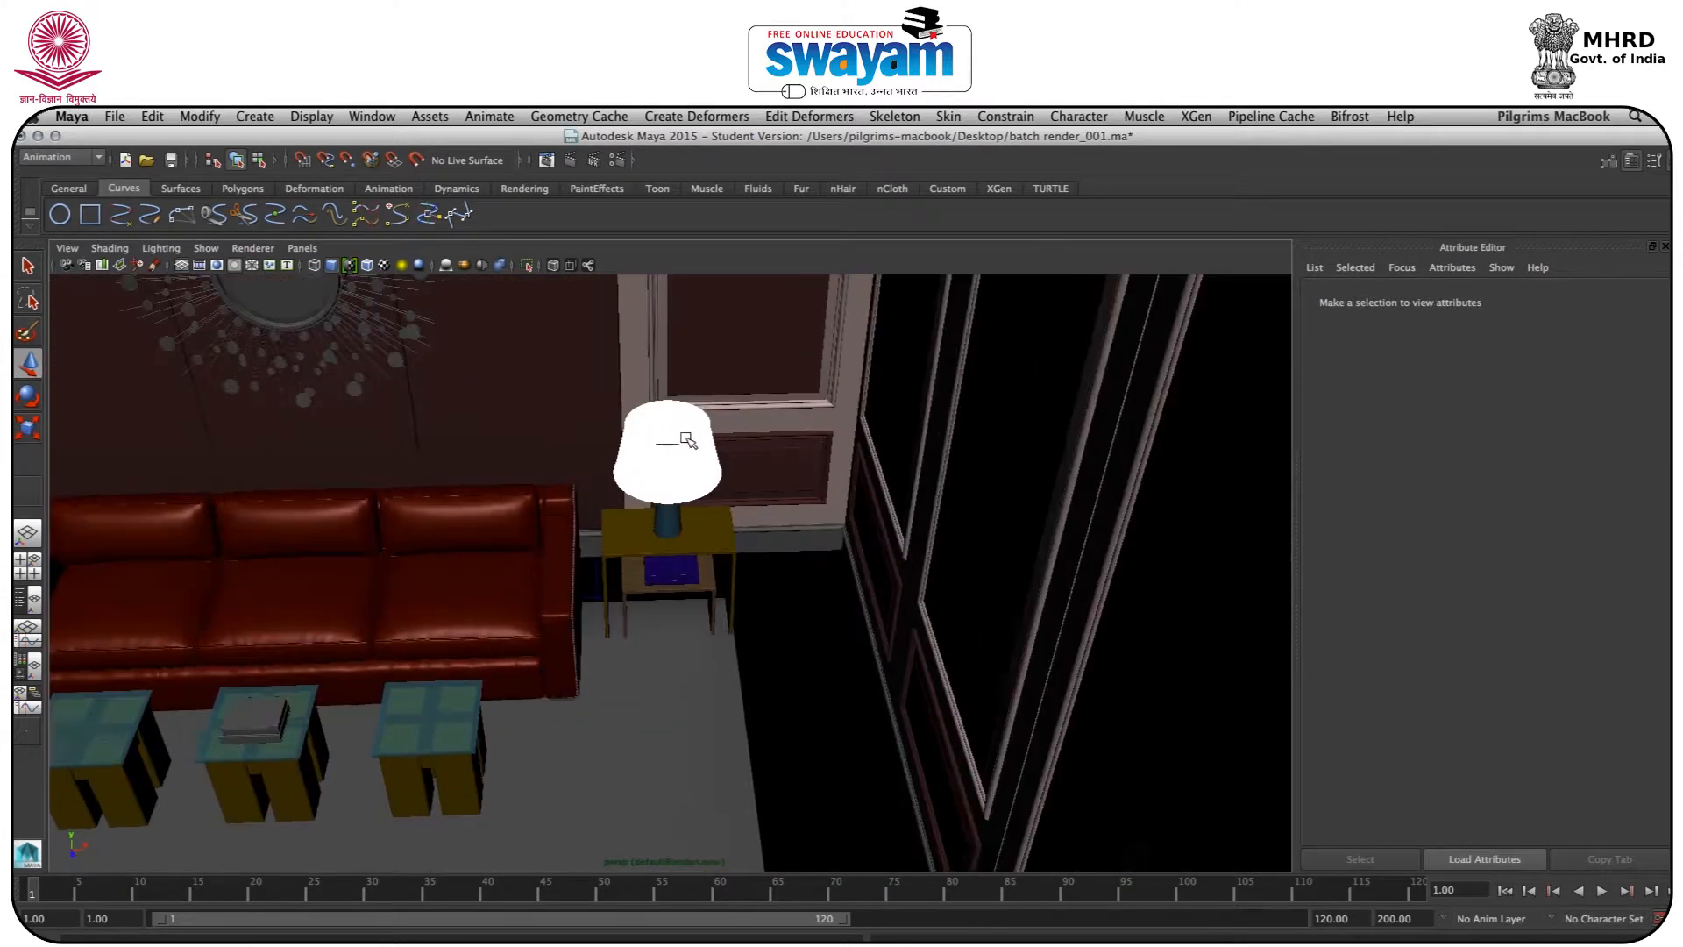
{"action": "scroll", "coordinate": [681, 444], "scroll_direction": "up", "scroll_amount": 3}
{"action": "left_click", "coordinate": [651, 365]}
{"action": "left_click_drag", "start_coordinate": [699, 435], "coordinate": [687, 378], "text": "alt"}
{"action": "left_click", "coordinate": [678, 487]}
{"action": "left_click_drag", "start_coordinate": [671, 481], "coordinate": [666, 453], "text": "alt"}
{"action": "scroll", "coordinate": [666, 453], "scroll_direction": "up", "scroll_amount": 3}
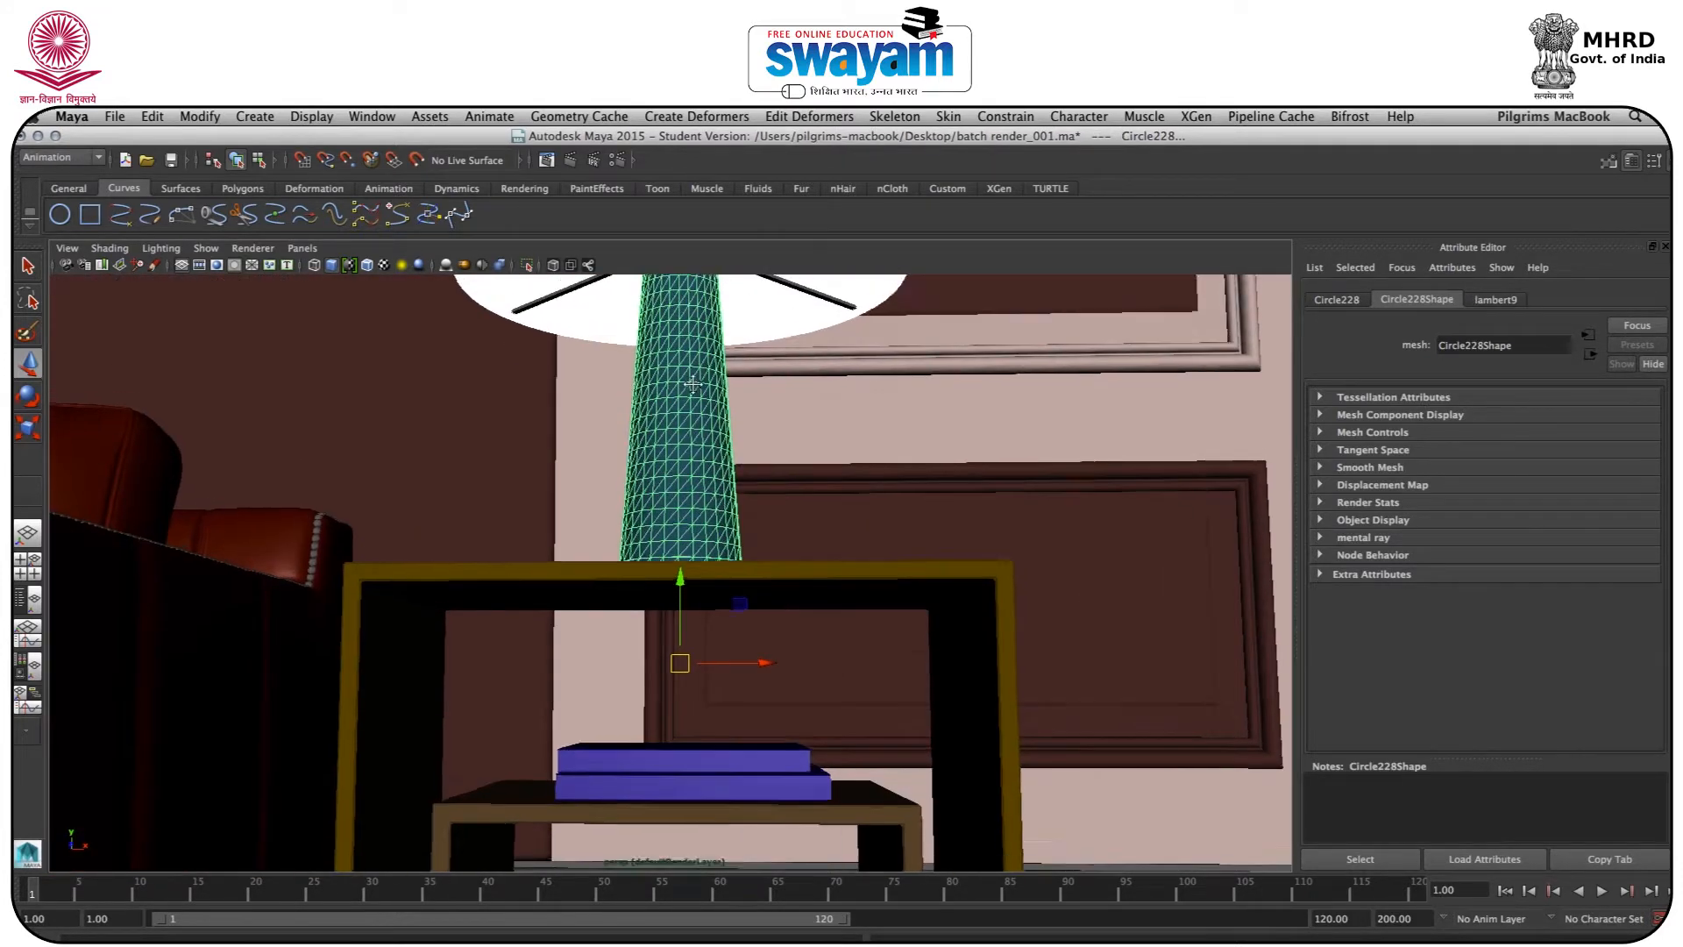
{"action": "left_click", "coordinate": [637, 386]}
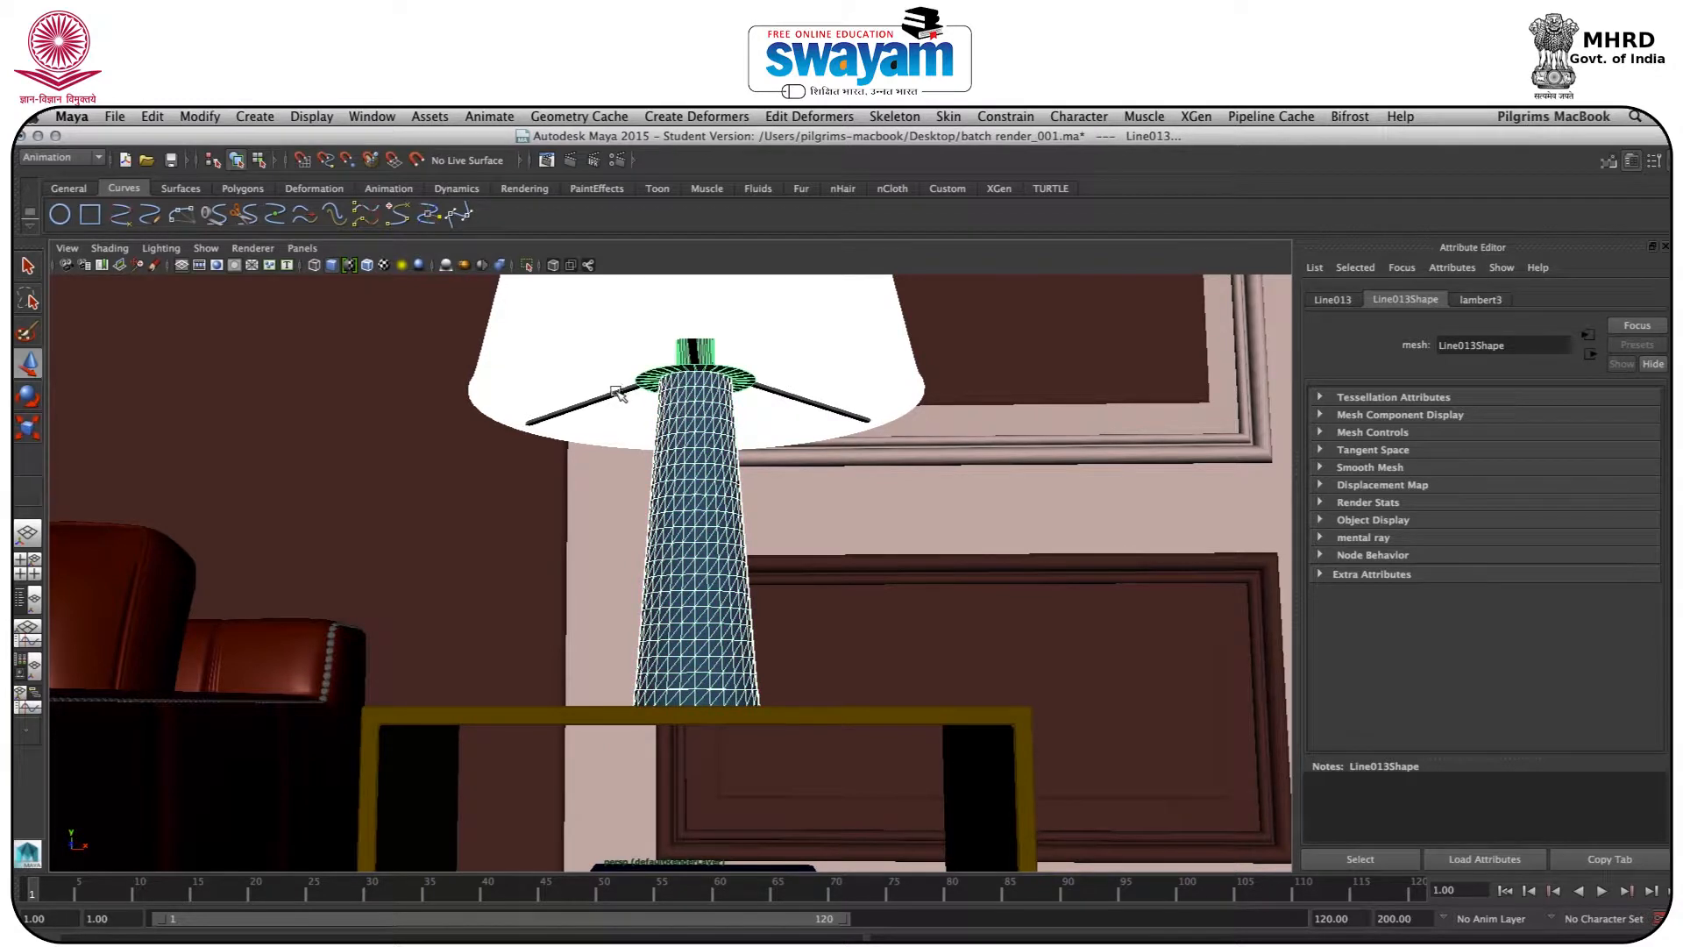
{"action": "left_click", "coordinate": [619, 394]}
{"action": "left_click", "coordinate": [704, 708], "text": "shift"}
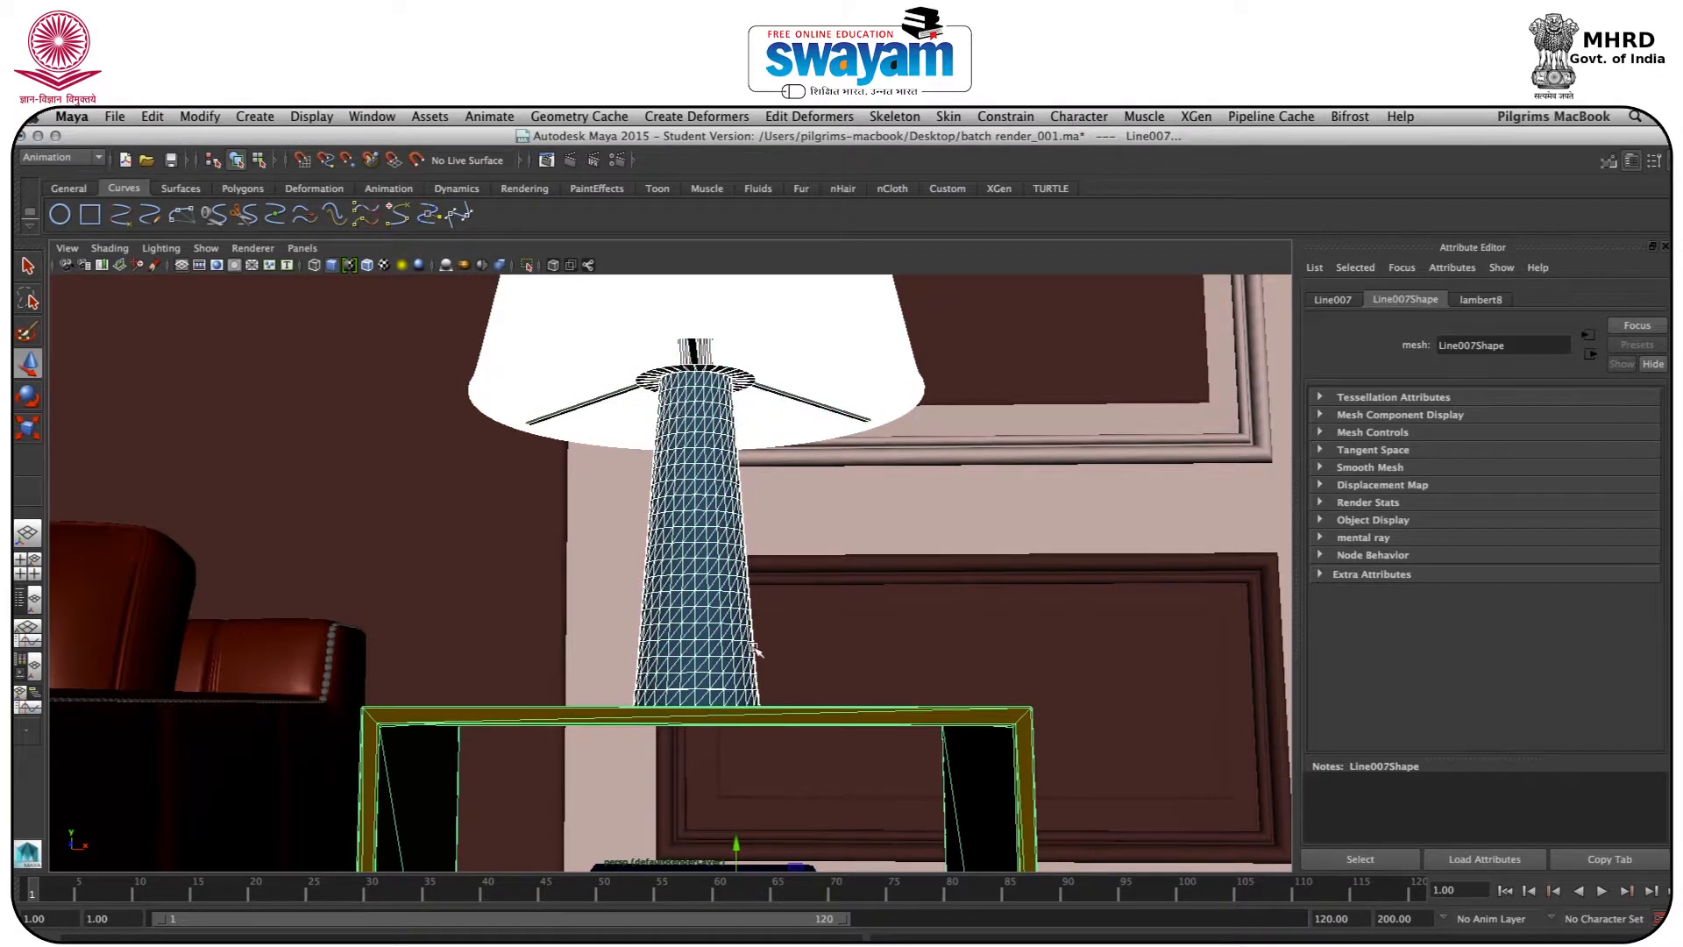
{"action": "scroll", "coordinate": [754, 652], "scroll_direction": "up", "scroll_amount": 3}
{"action": "mouse_move", "coordinate": [755, 663]}
{"action": "left_mouse_down", "text": "alt"}
{"action": "mouse_move", "coordinate": [754, 593]}
{"action": "mouse_move", "coordinate": [728, 800]}
{"action": "mouse_move", "coordinate": [748, 696]}
{"action": "left_mouse_up", "text": "alt"}
{"action": "left_click", "coordinate": [726, 775], "text": "shift"}
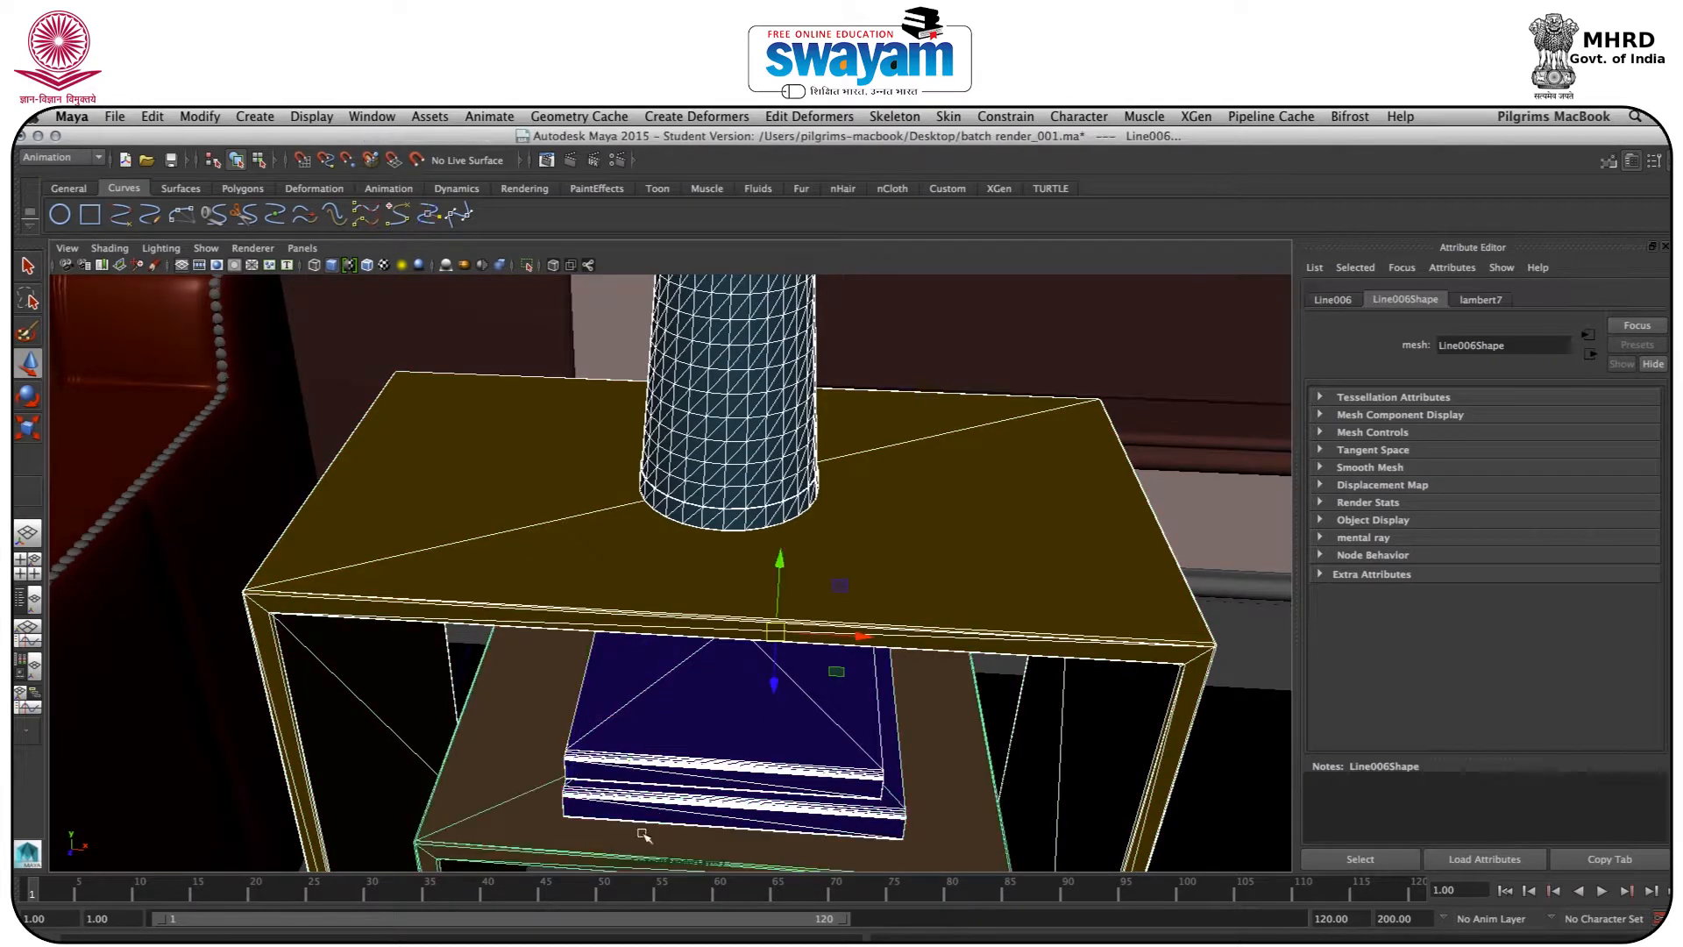
Group the selected lamp, side tables and books, duplicate the group and move the copy to the opposite end of the sofa
{"action": "scroll", "coordinate": [693, 778], "scroll_direction": "down", "scroll_amount": 5}
{"action": "scroll", "coordinate": [669, 782], "scroll_direction": "down", "scroll_amount": 5}
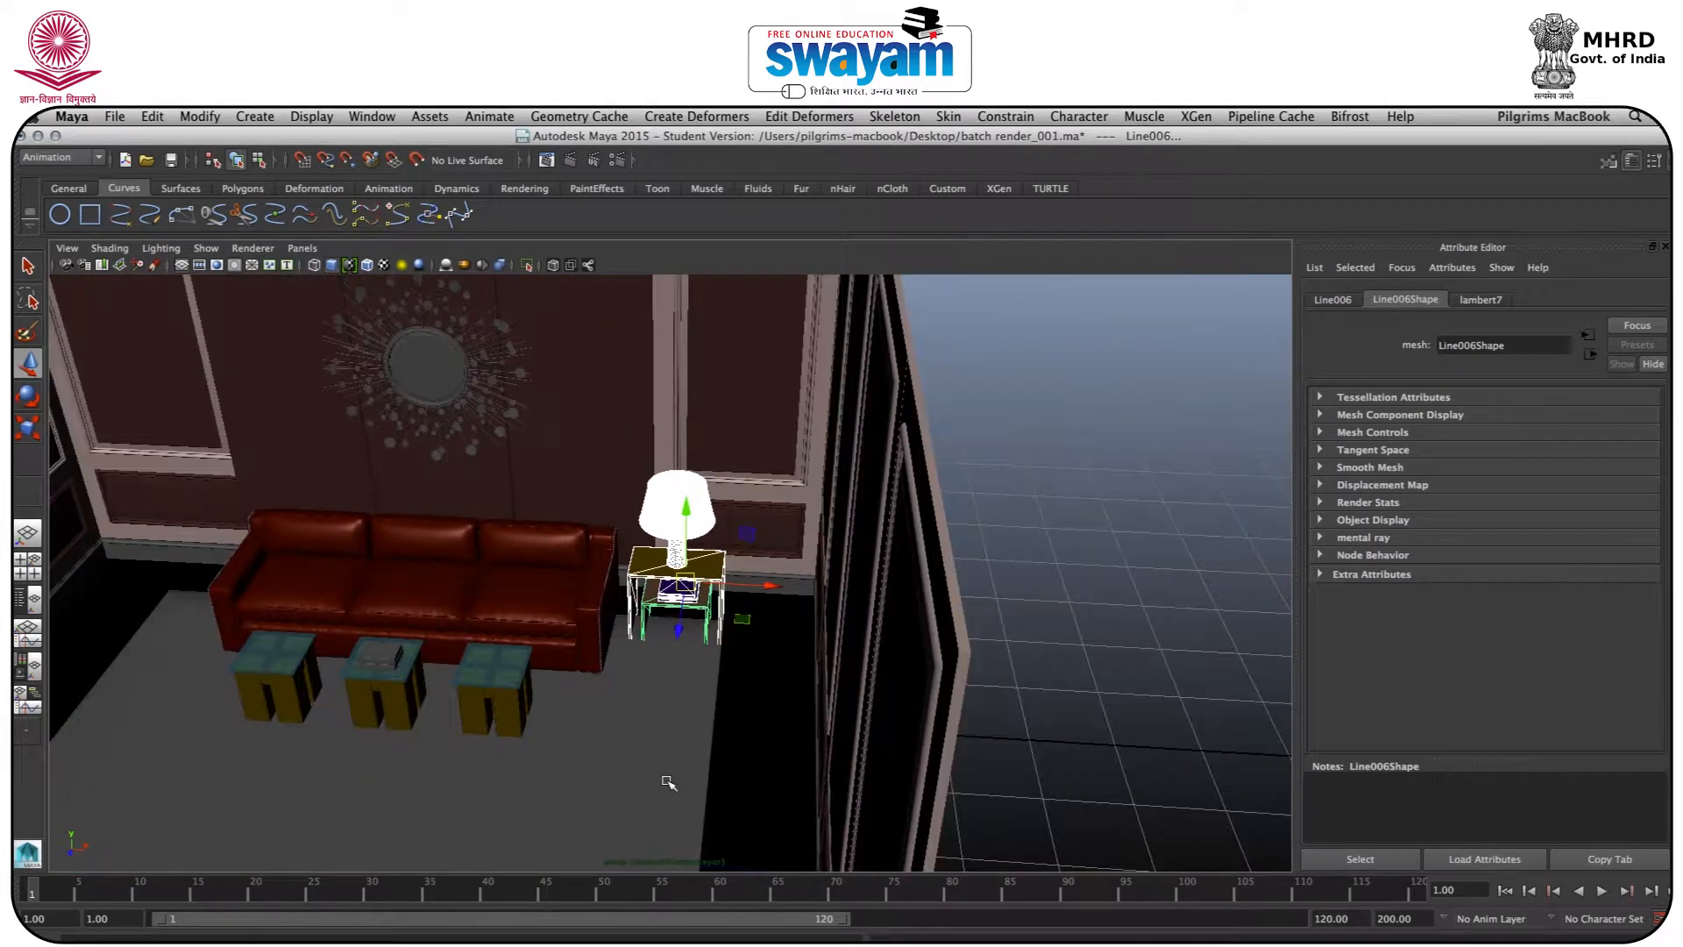
{"action": "key", "text": "ctrl+g"}
{"action": "key", "text": "ctrl+g"}
{"action": "left_click_drag", "start_coordinate": [502, 695], "coordinate": [18, 665]}
{"action": "middle_click_drag", "start_coordinate": [480, 603], "coordinate": [693, 623], "text": "alt"}
{"action": "left_click_drag", "start_coordinate": [313, 688], "coordinate": [247, 683]}
Assign a new Lambert material to the upper book on the middle coffee table and color it red with saturation 0.734 and value 0.823
{"action": "left_click_drag", "start_coordinate": [449, 717], "coordinate": [486, 703], "text": "alt"}
{"action": "right_click_drag", "start_coordinate": [652, 654], "coordinate": [924, 676], "text": "alt"}
{"action": "middle_click_drag", "start_coordinate": [891, 633], "coordinate": [714, 441], "text": "alt"}
{"action": "left_click", "coordinate": [676, 612]}
{"action": "right_click_drag", "start_coordinate": [678, 613], "coordinate": [668, 943]}
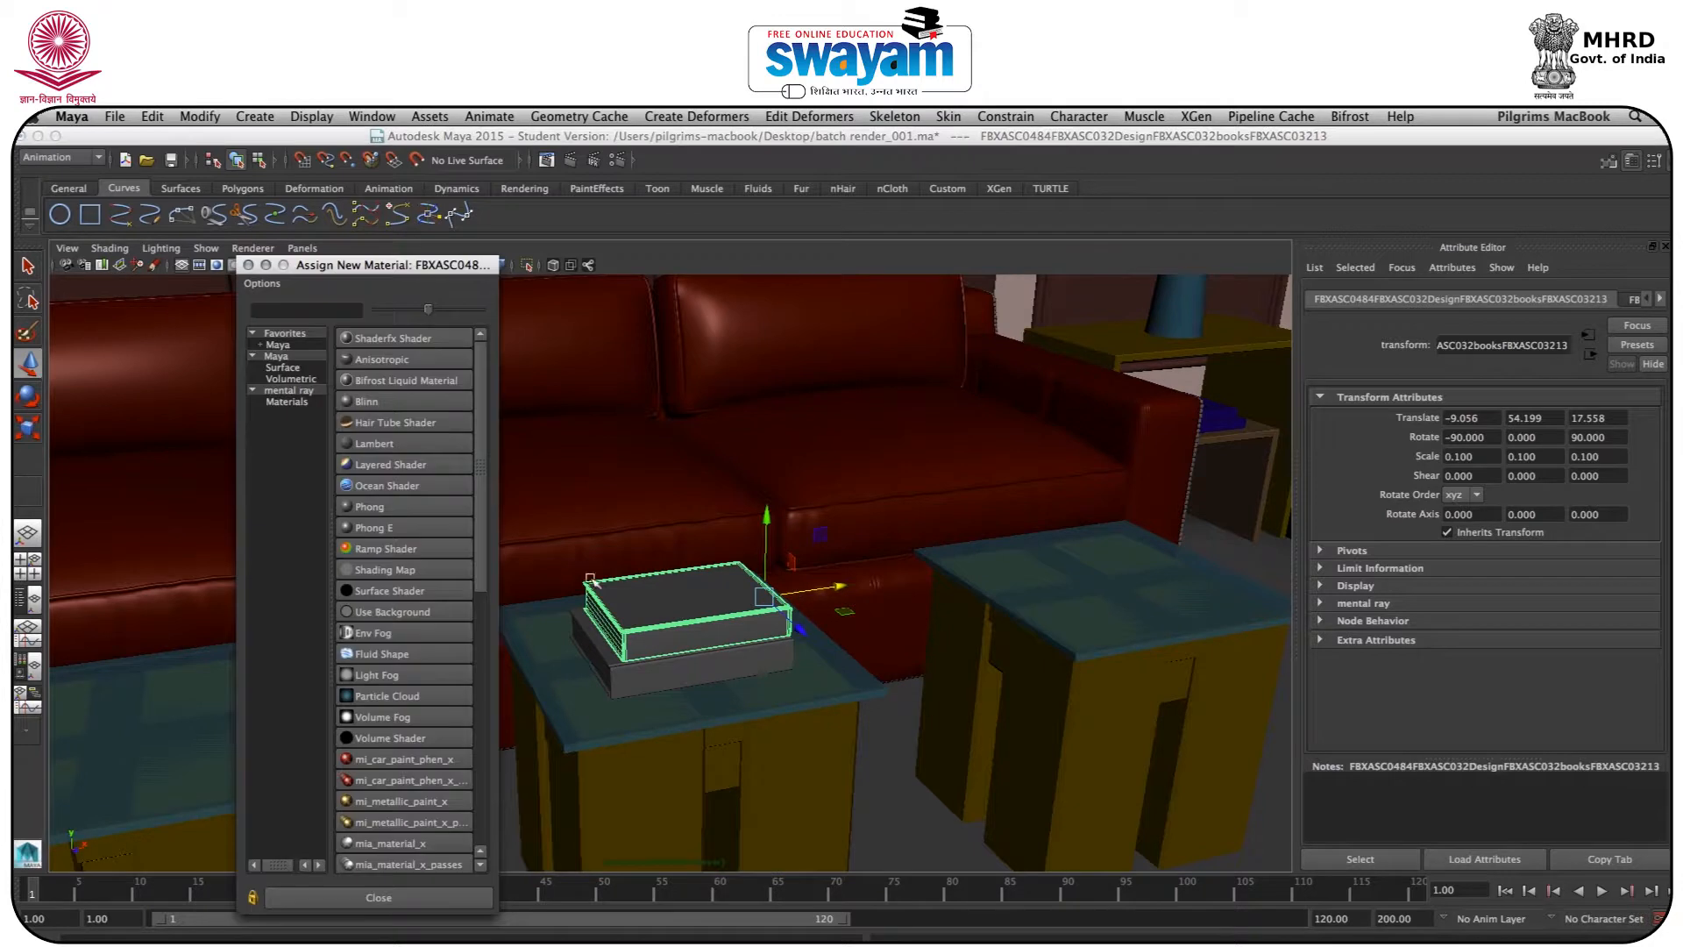
{"action": "left_click", "coordinate": [374, 445]}
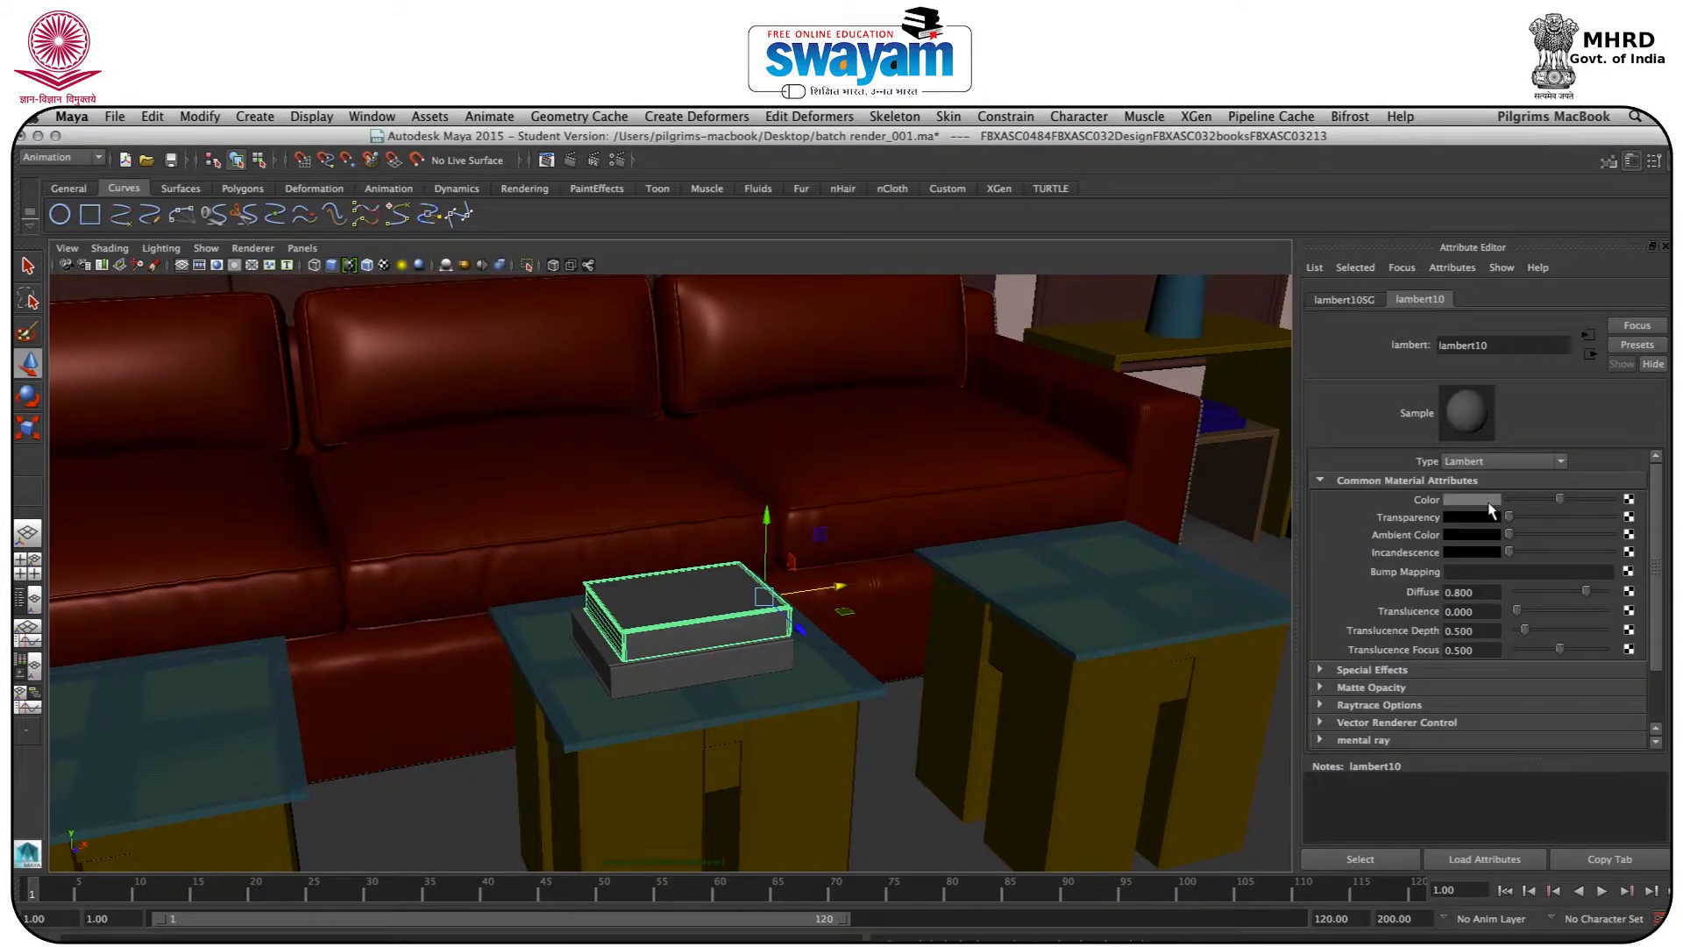
{"action": "left_click", "coordinate": [1488, 503]}
{"action": "left_click_drag", "start_coordinate": [859, 529], "coordinate": [864, 544]}
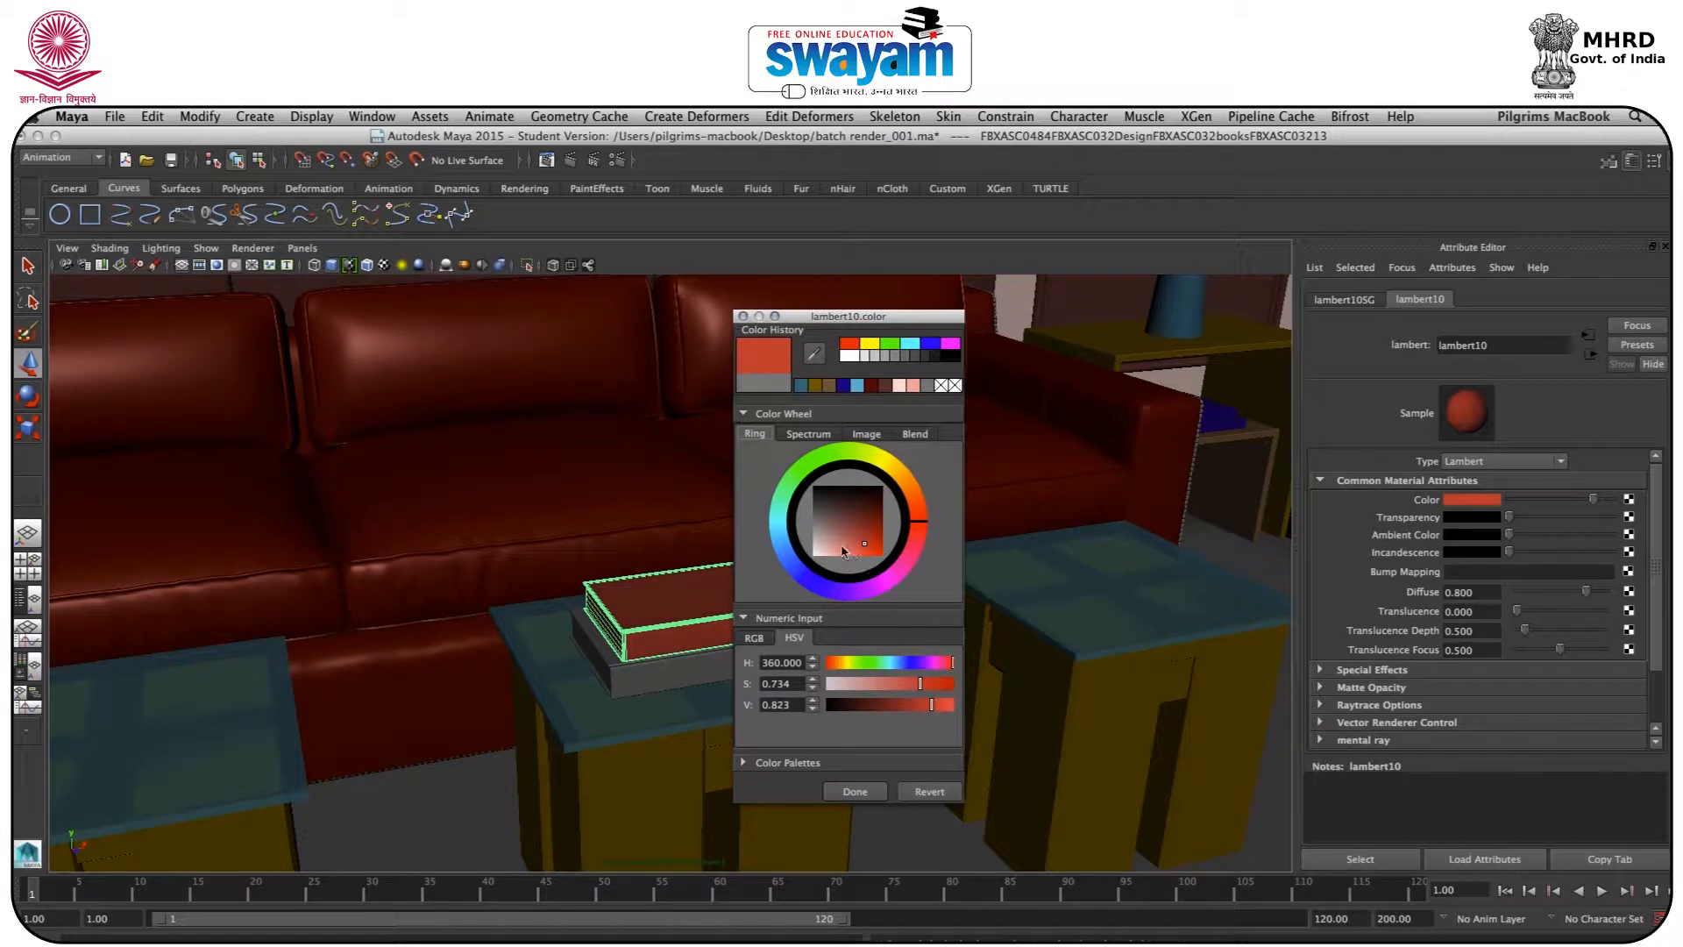
{"action": "left_click", "coordinate": [857, 789]}
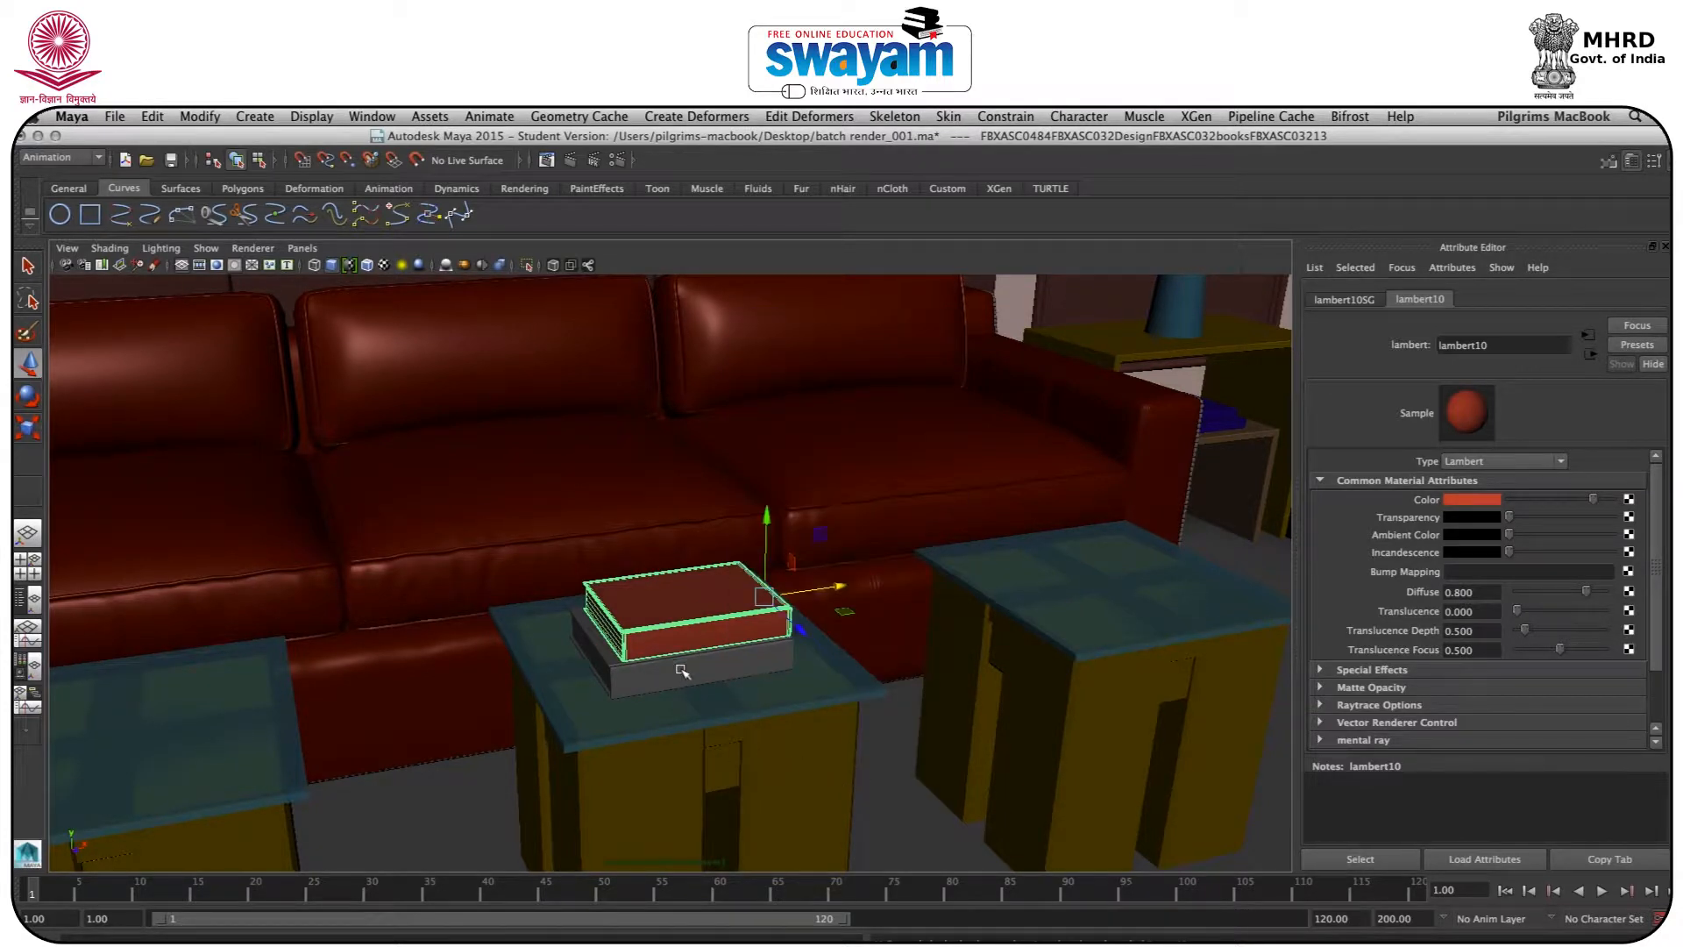
Assign a new Lambert material to the lower book on the middle coffee table and color it green with hue 121.651
{"action": "left_click", "coordinate": [683, 672]}
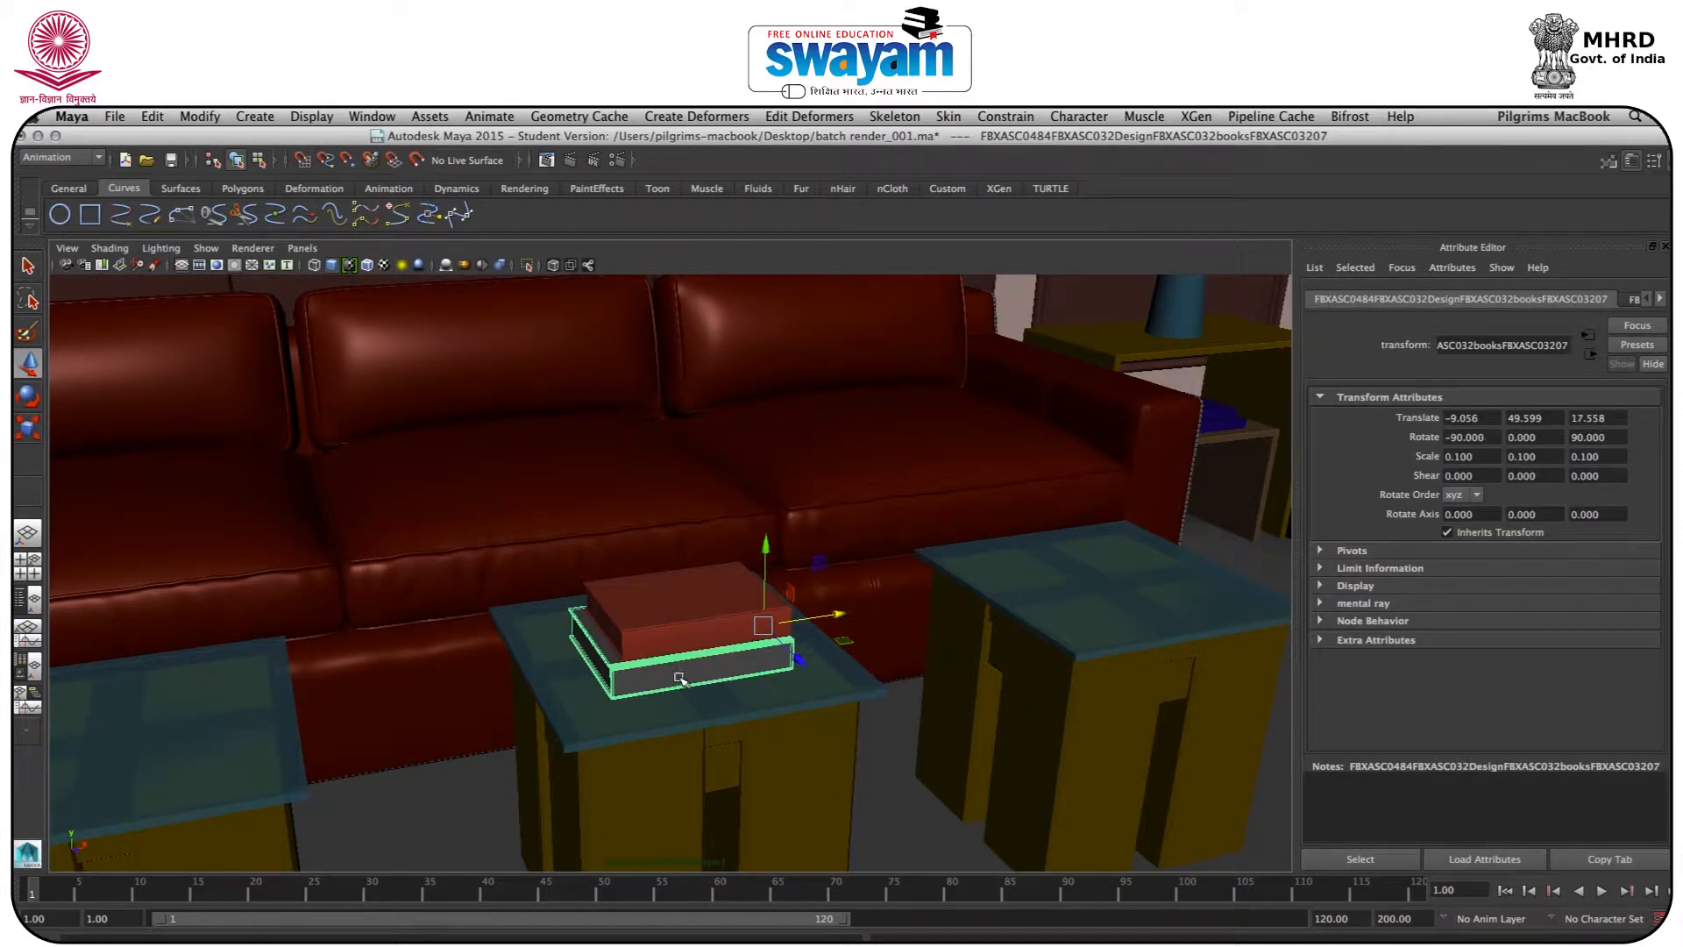
{"action": "right_click", "coordinate": [680, 677]}
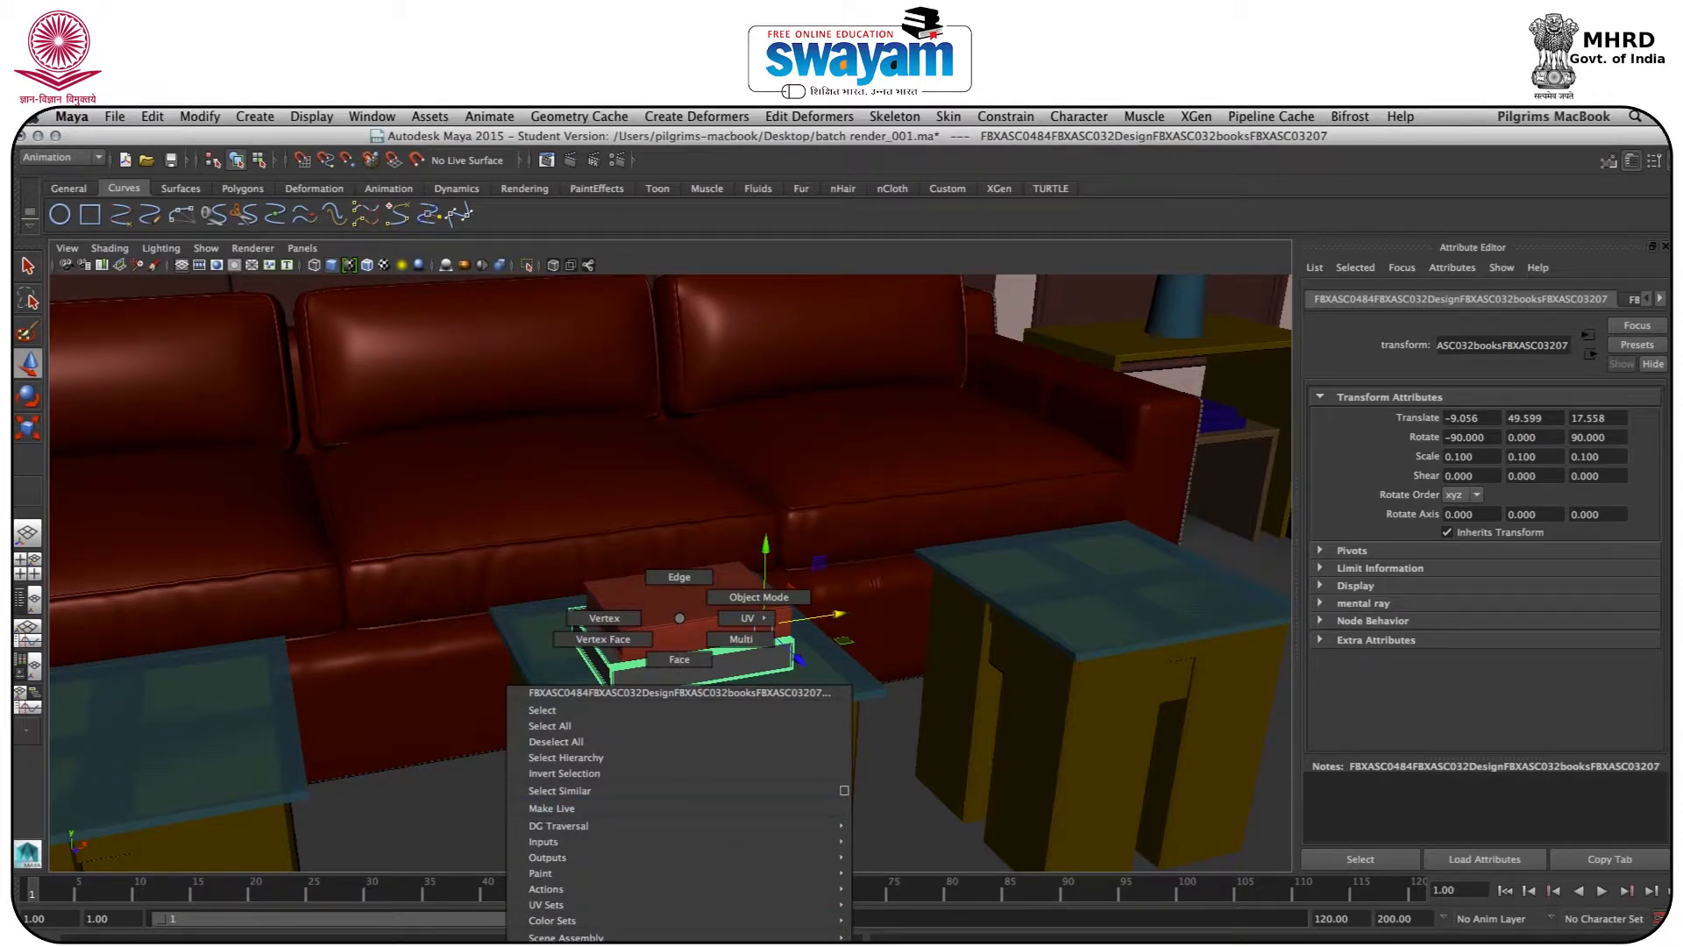
{"action": "left_click", "coordinate": [579, 945]}
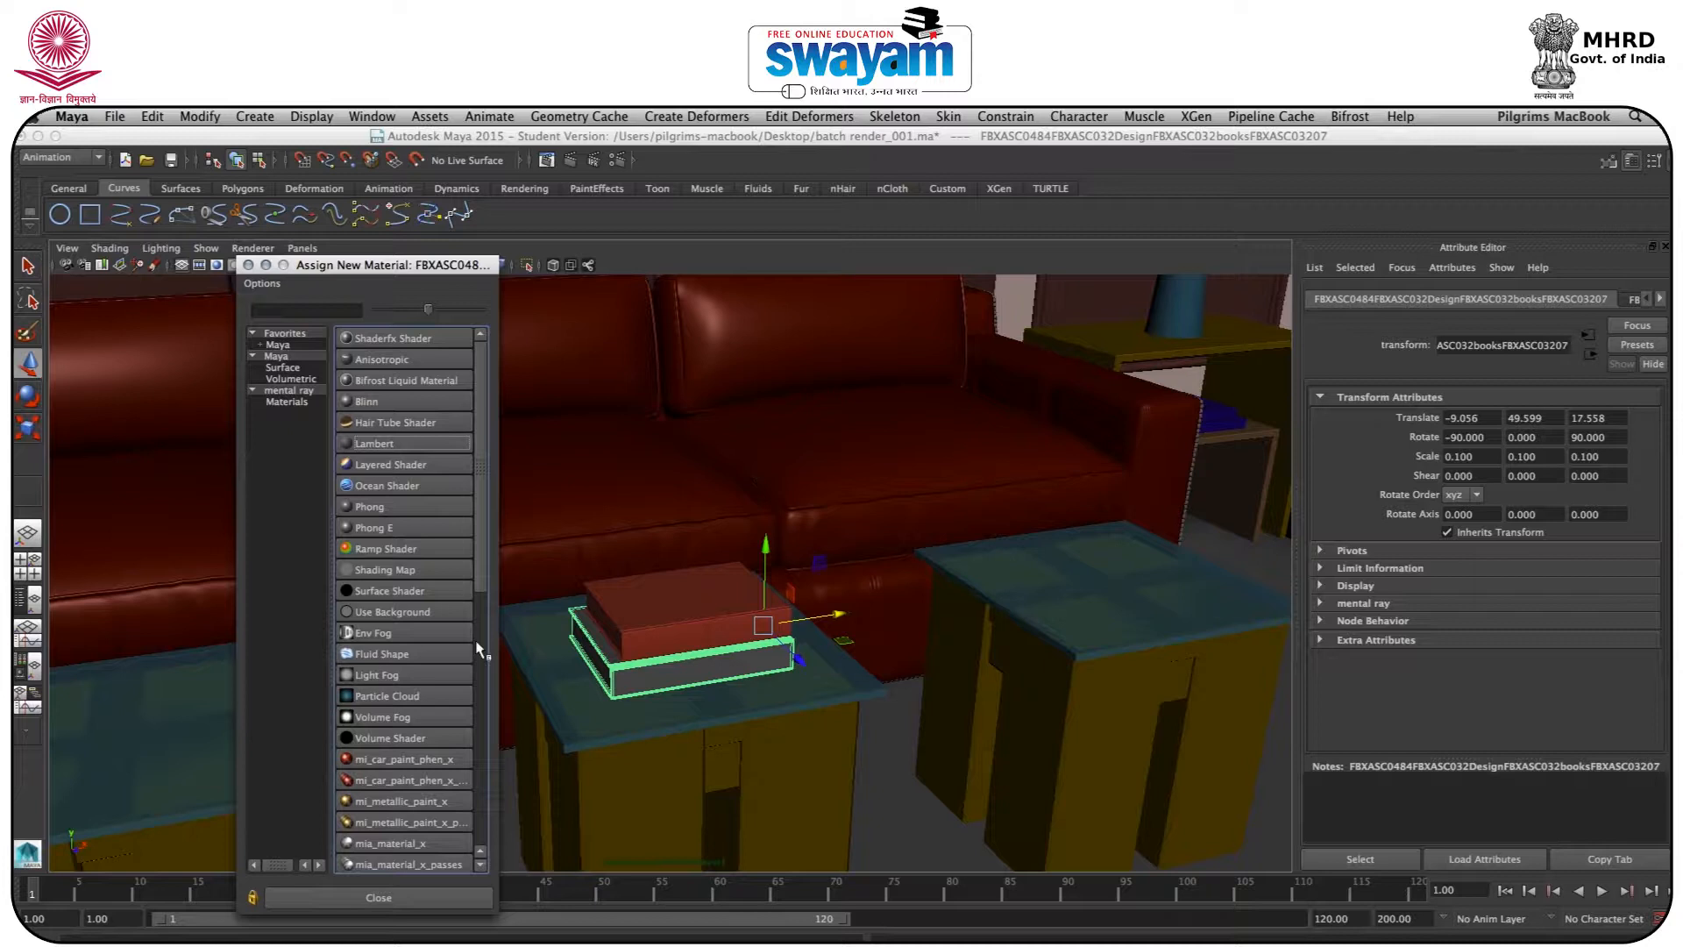
{"action": "left_click", "coordinate": [384, 454]}
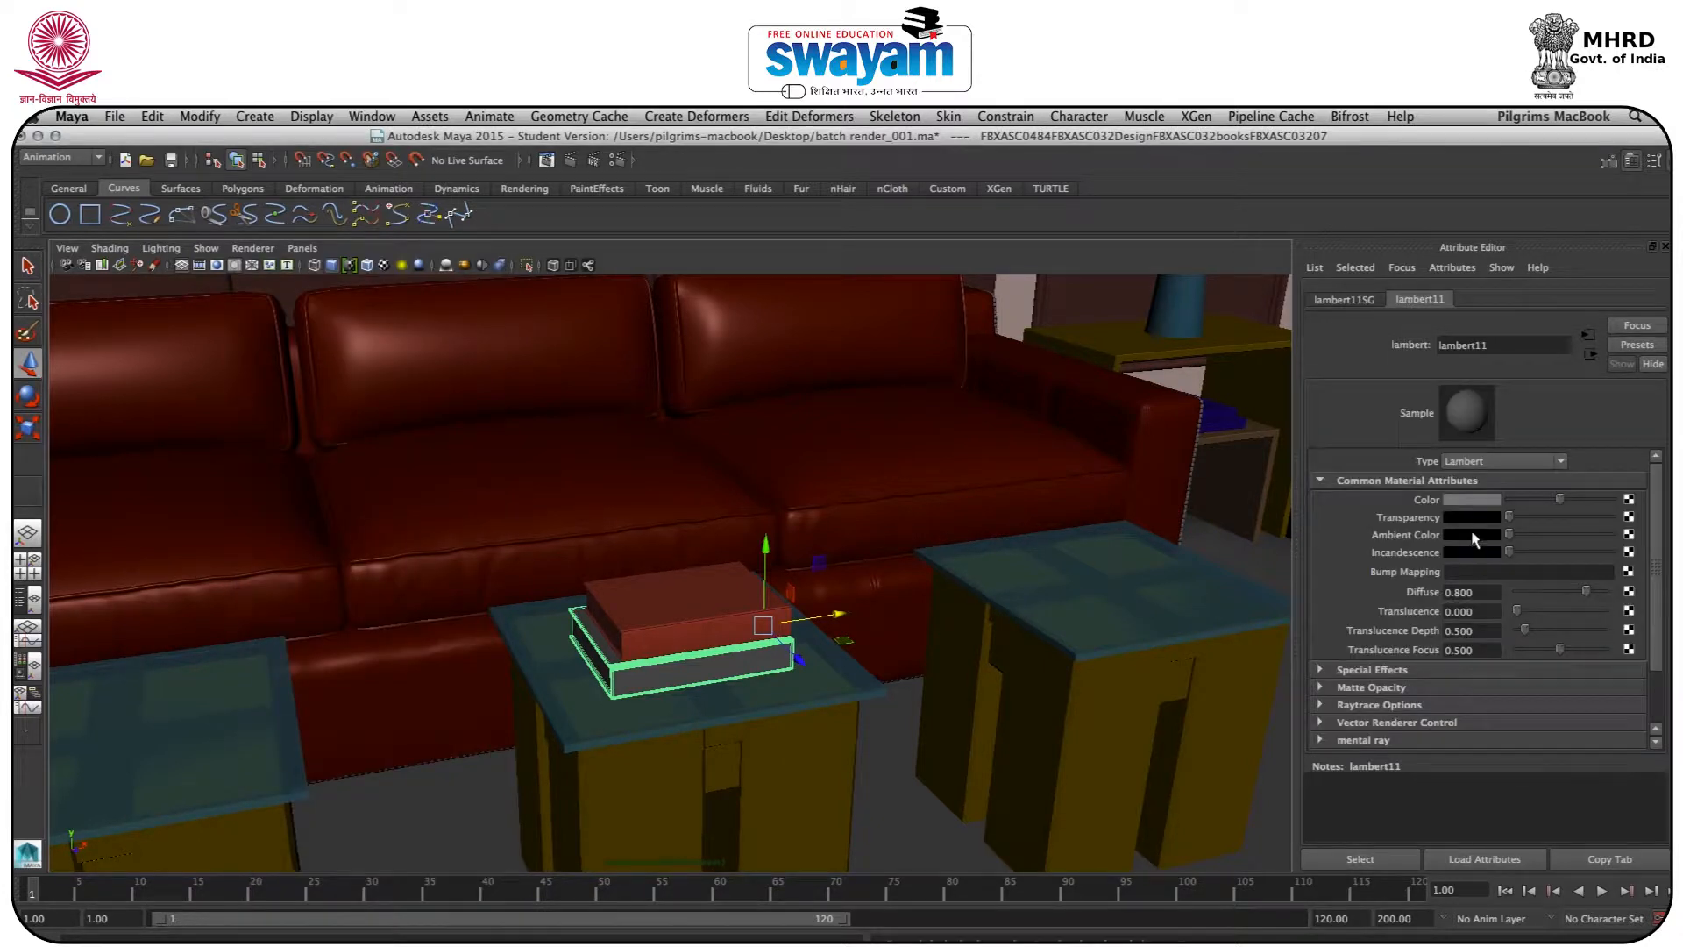
{"action": "left_click", "coordinate": [1472, 500]}
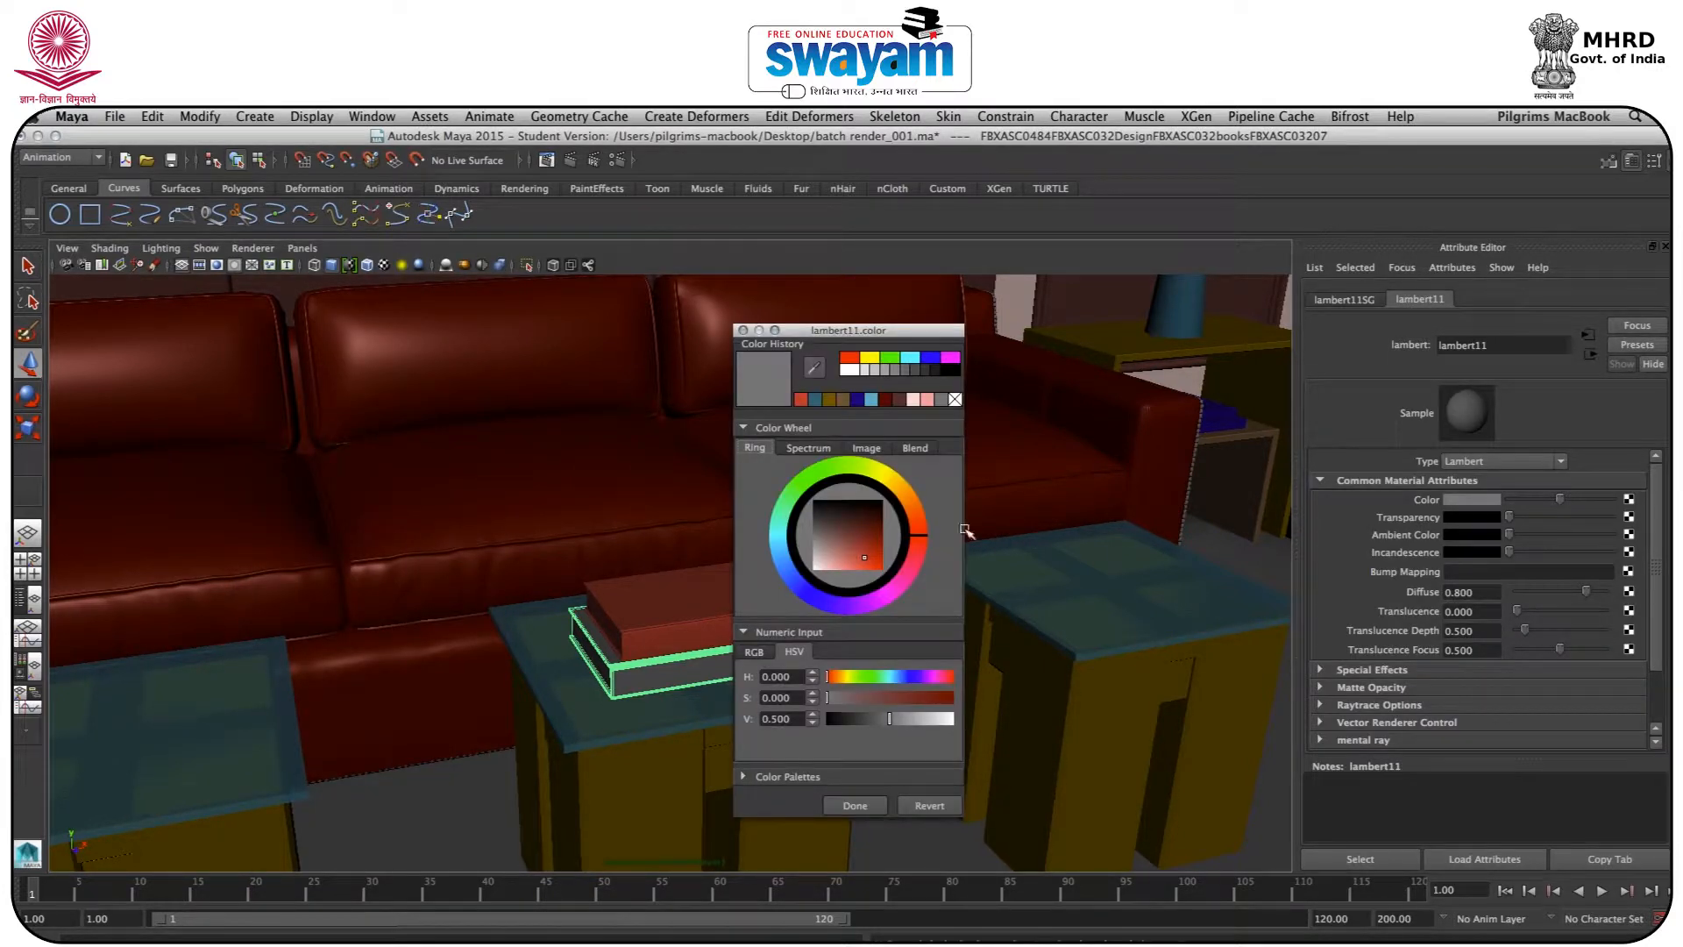
{"action": "left_click", "coordinate": [809, 474]}
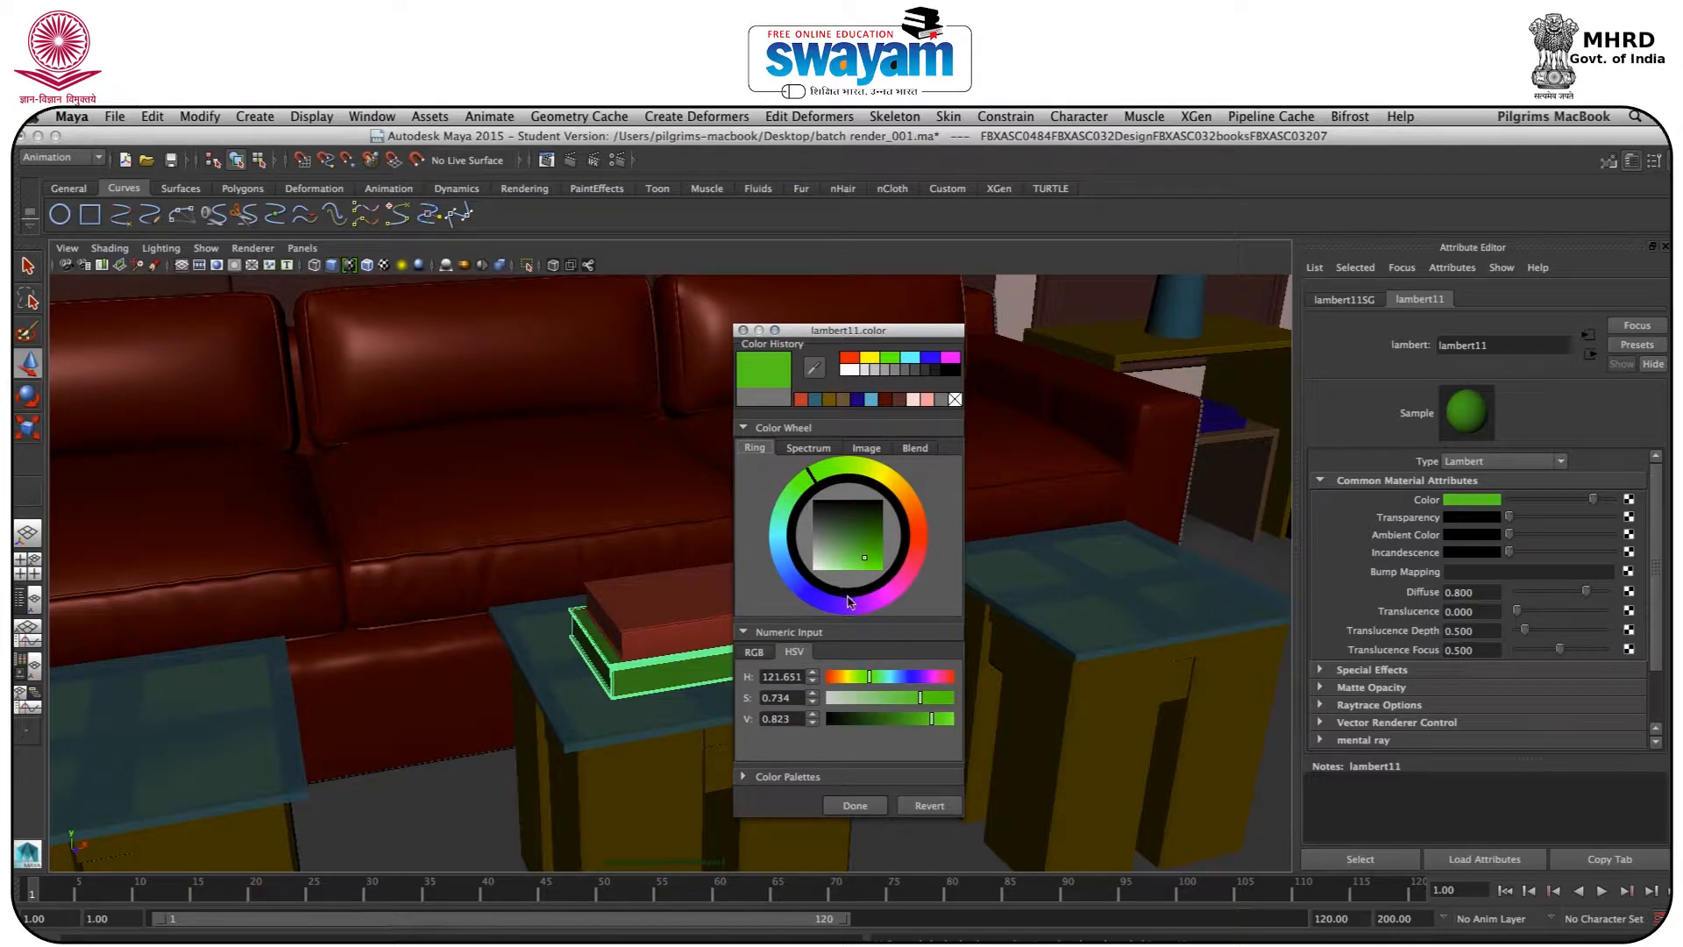
{"action": "left_click", "coordinate": [855, 805]}
{"action": "left_click", "coordinate": [792, 778]}
Hide the three central back-wall panels behind the sunburst wall decoration
{"action": "scroll", "coordinate": [864, 748], "scroll_direction": "down", "scroll_amount": 10}
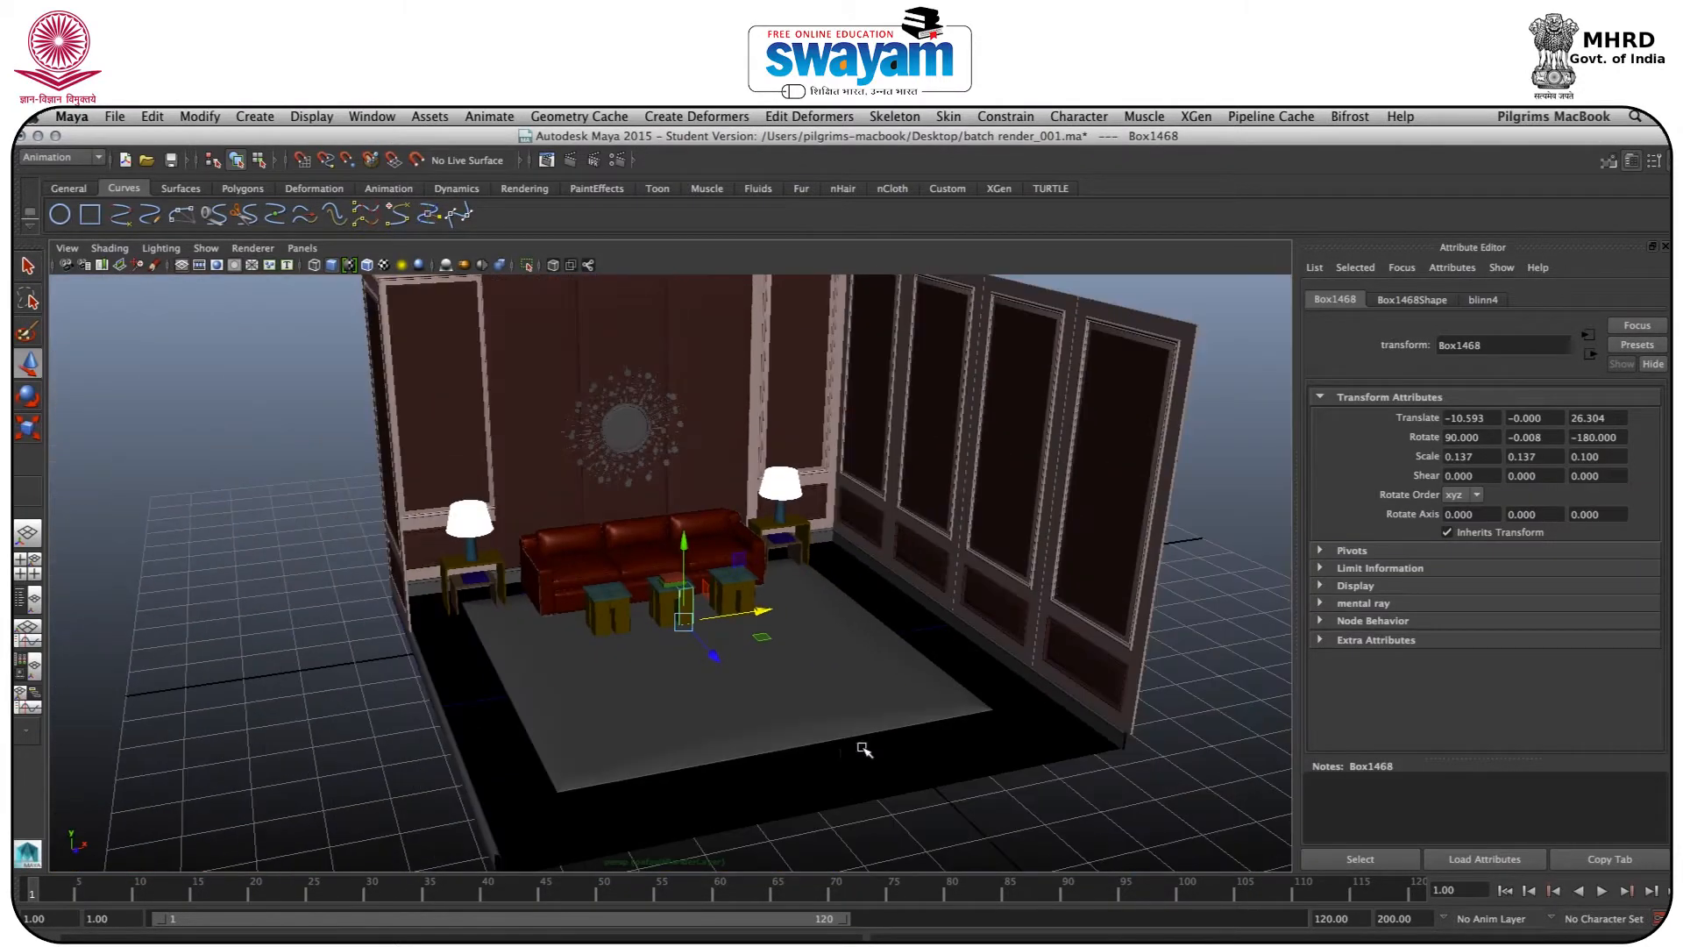
{"action": "left_click_drag", "start_coordinate": [864, 749], "coordinate": [827, 721], "text": "alt"}
{"action": "scroll", "coordinate": [825, 793], "scroll_direction": "up", "scroll_amount": 10}
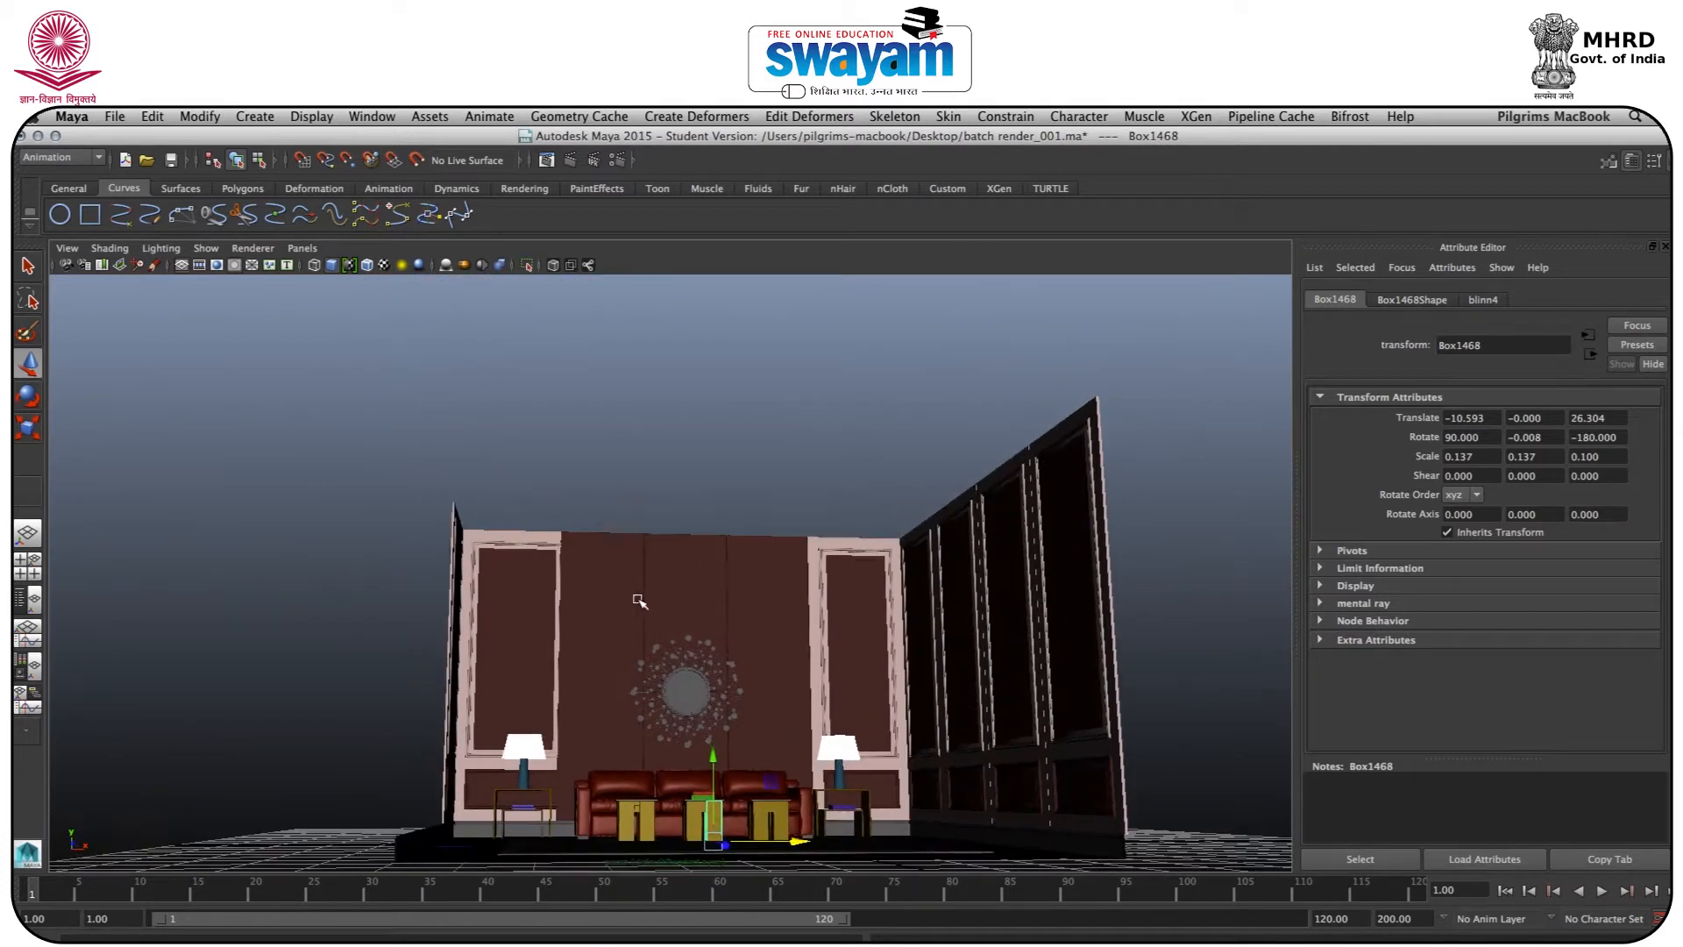
{"action": "left_click", "coordinate": [706, 626]}
{"action": "left_click", "coordinate": [719, 696]}
{"action": "key", "text": "f"}
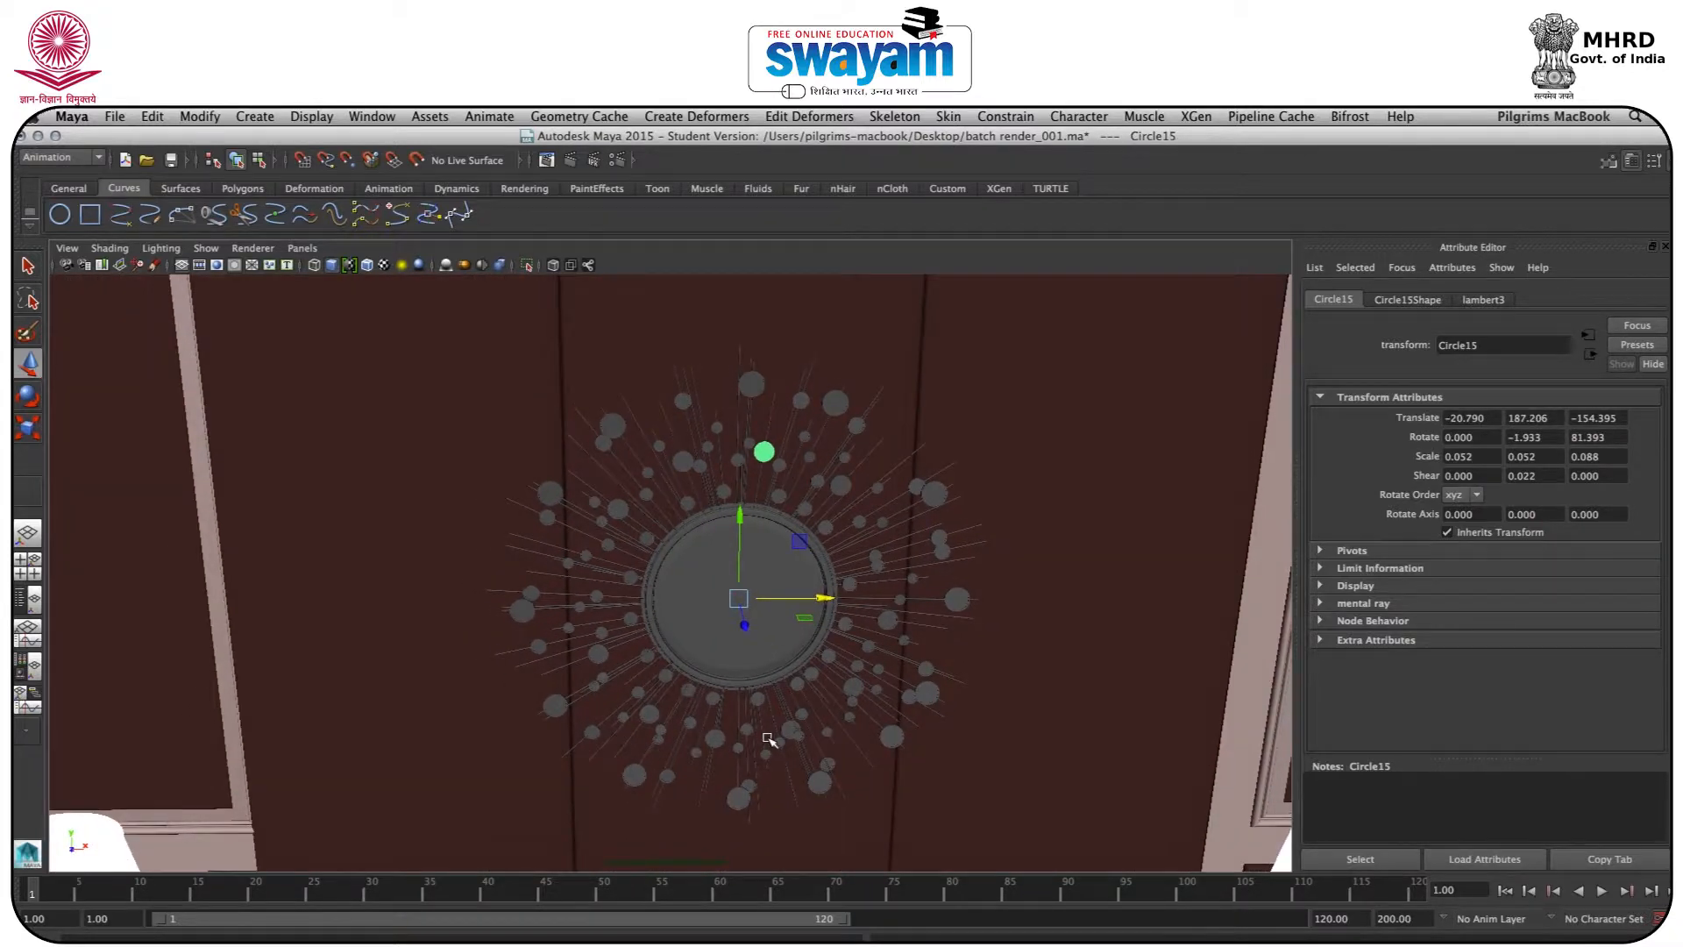
{"action": "scroll", "coordinate": [769, 739], "scroll_direction": "down", "scroll_amount": 6}
{"action": "left_click", "coordinate": [680, 363]}
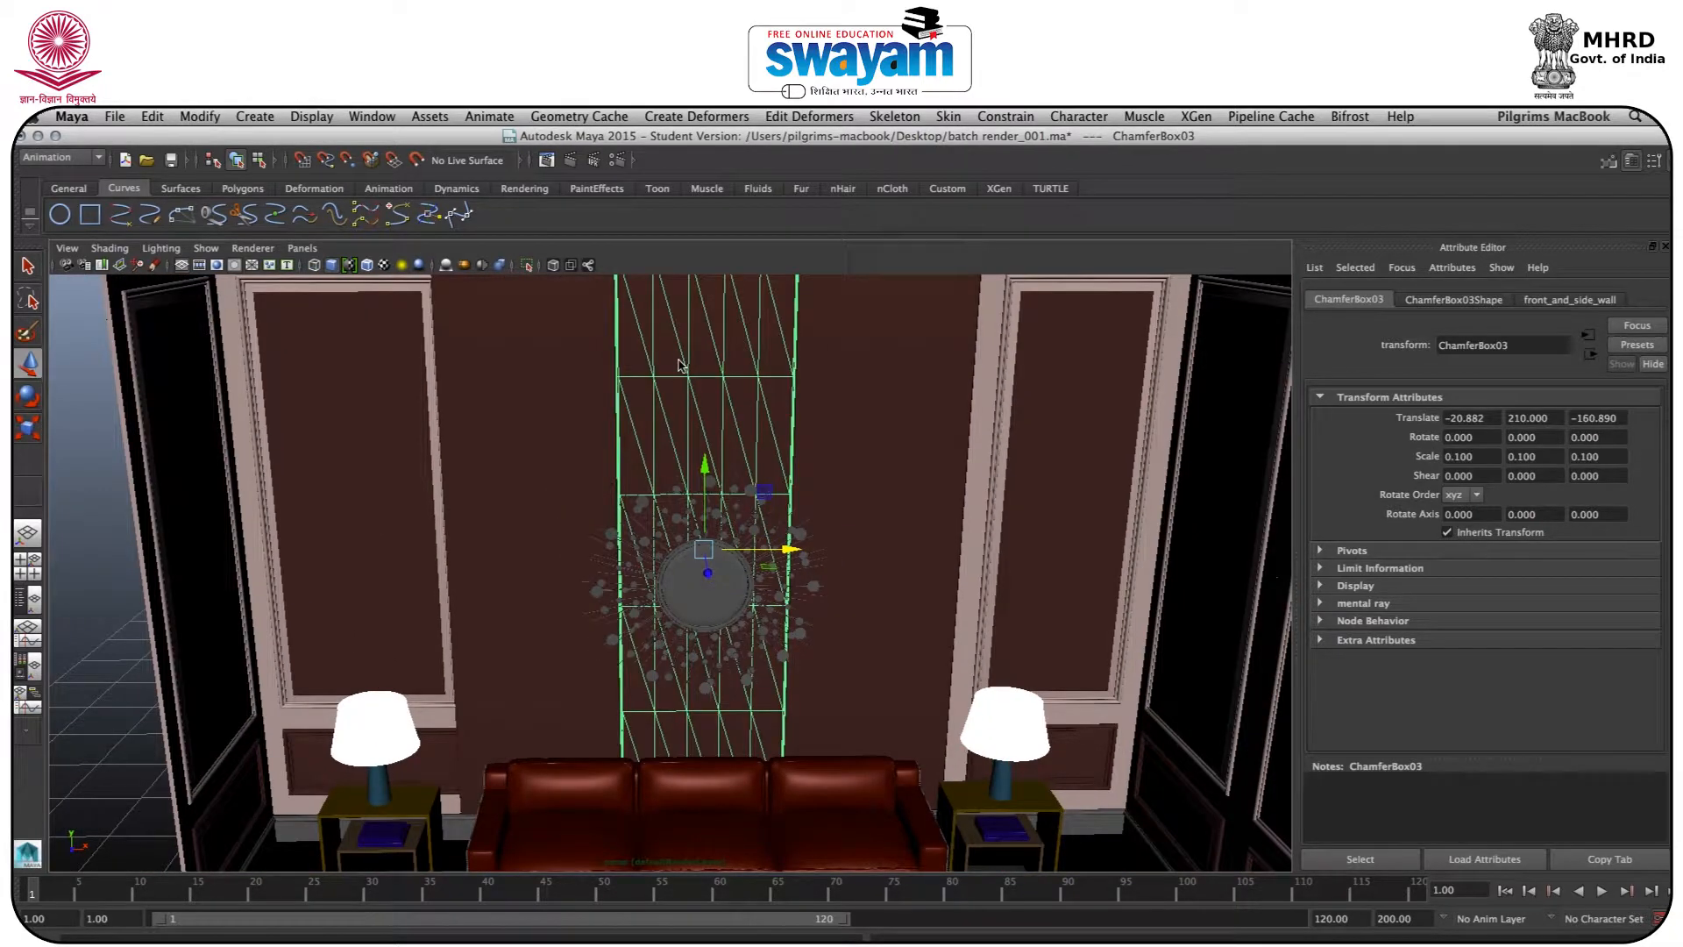
{"action": "key", "text": "ctrl+h"}
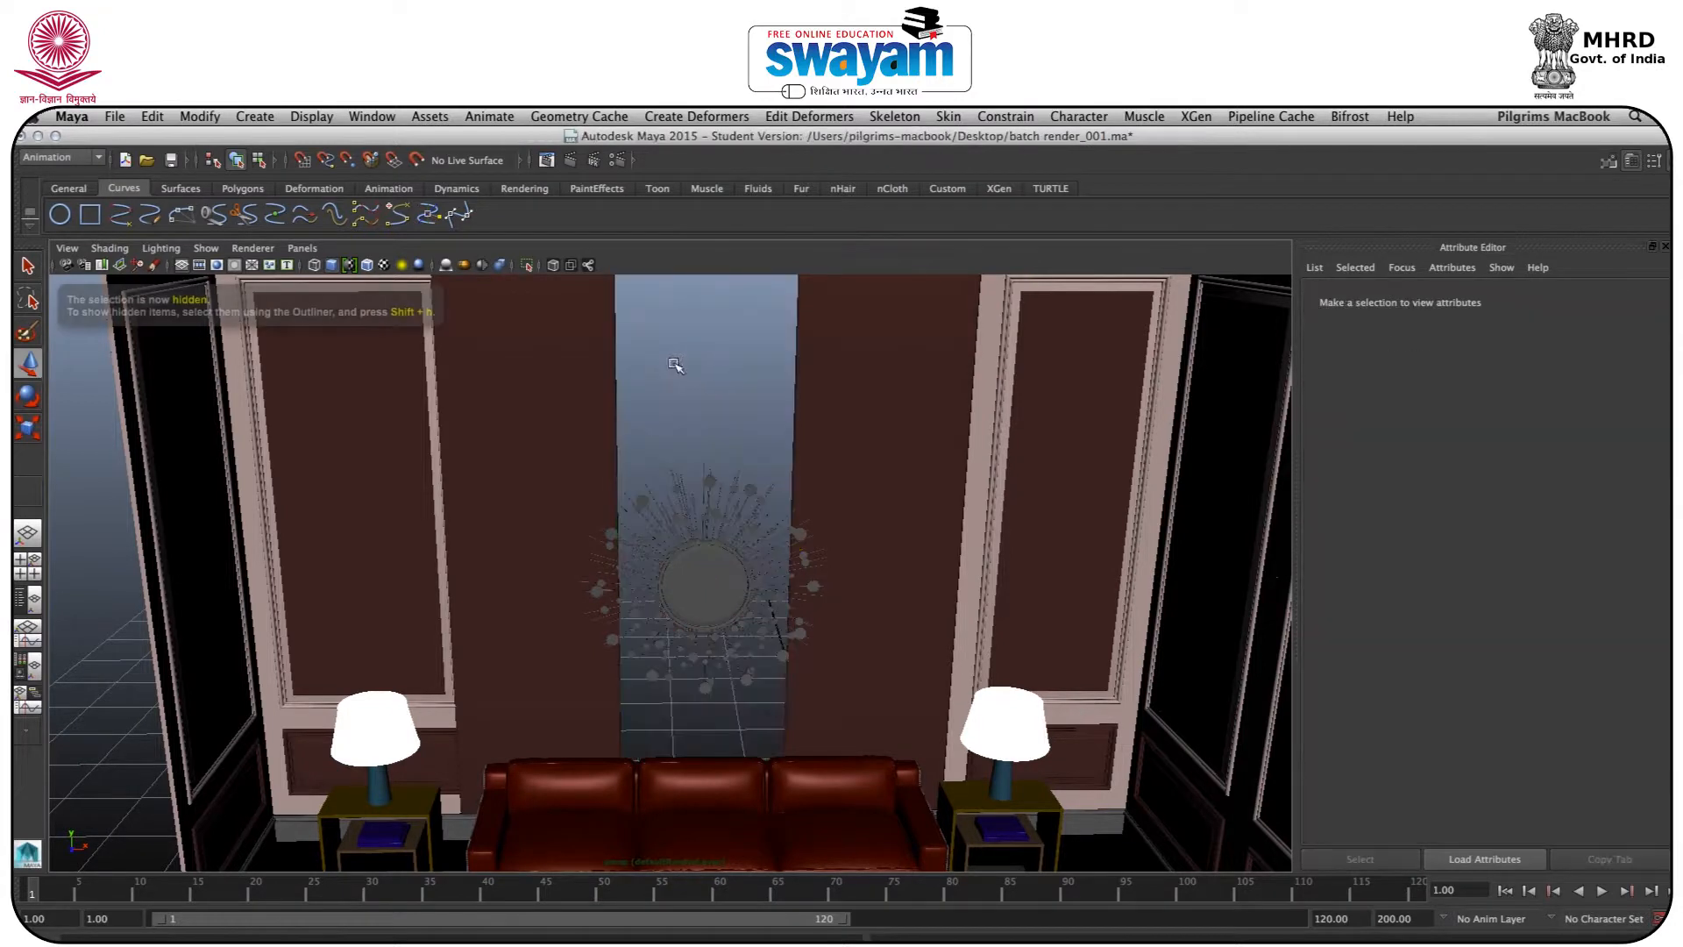
{"action": "left_click", "coordinate": [561, 395]}
{"action": "key", "text": "ctrl+h"}
{"action": "left_click", "coordinate": [856, 397]}
{"action": "key", "text": "ctrl+h"}
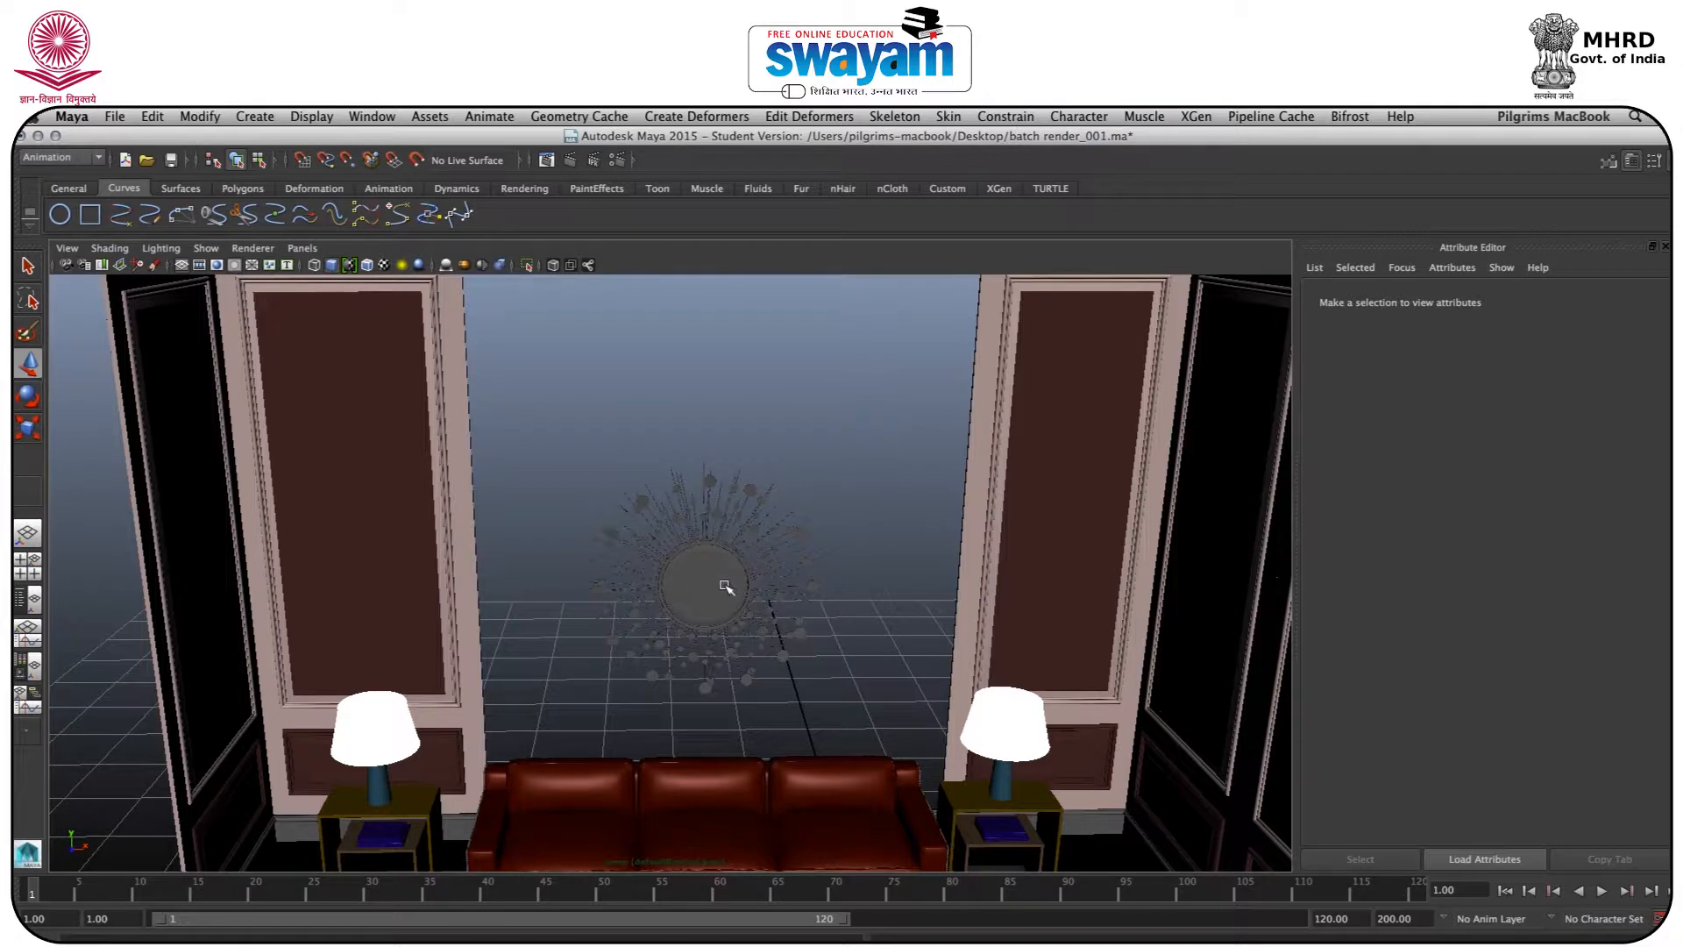
Assign a new Blinn material to all pieces of the sunburst wall decoration, color it light blue, and raise its ambient color and incandescence
{"action": "scroll", "coordinate": [724, 593], "scroll_direction": "up", "scroll_amount": 6}
{"action": "left_click", "coordinate": [759, 574]}
{"action": "left_click_drag", "start_coordinate": [760, 589], "coordinate": [778, 567], "text": "alt"}
{"action": "middle_click_drag", "start_coordinate": [706, 566], "coordinate": [708, 382], "text": "alt"}
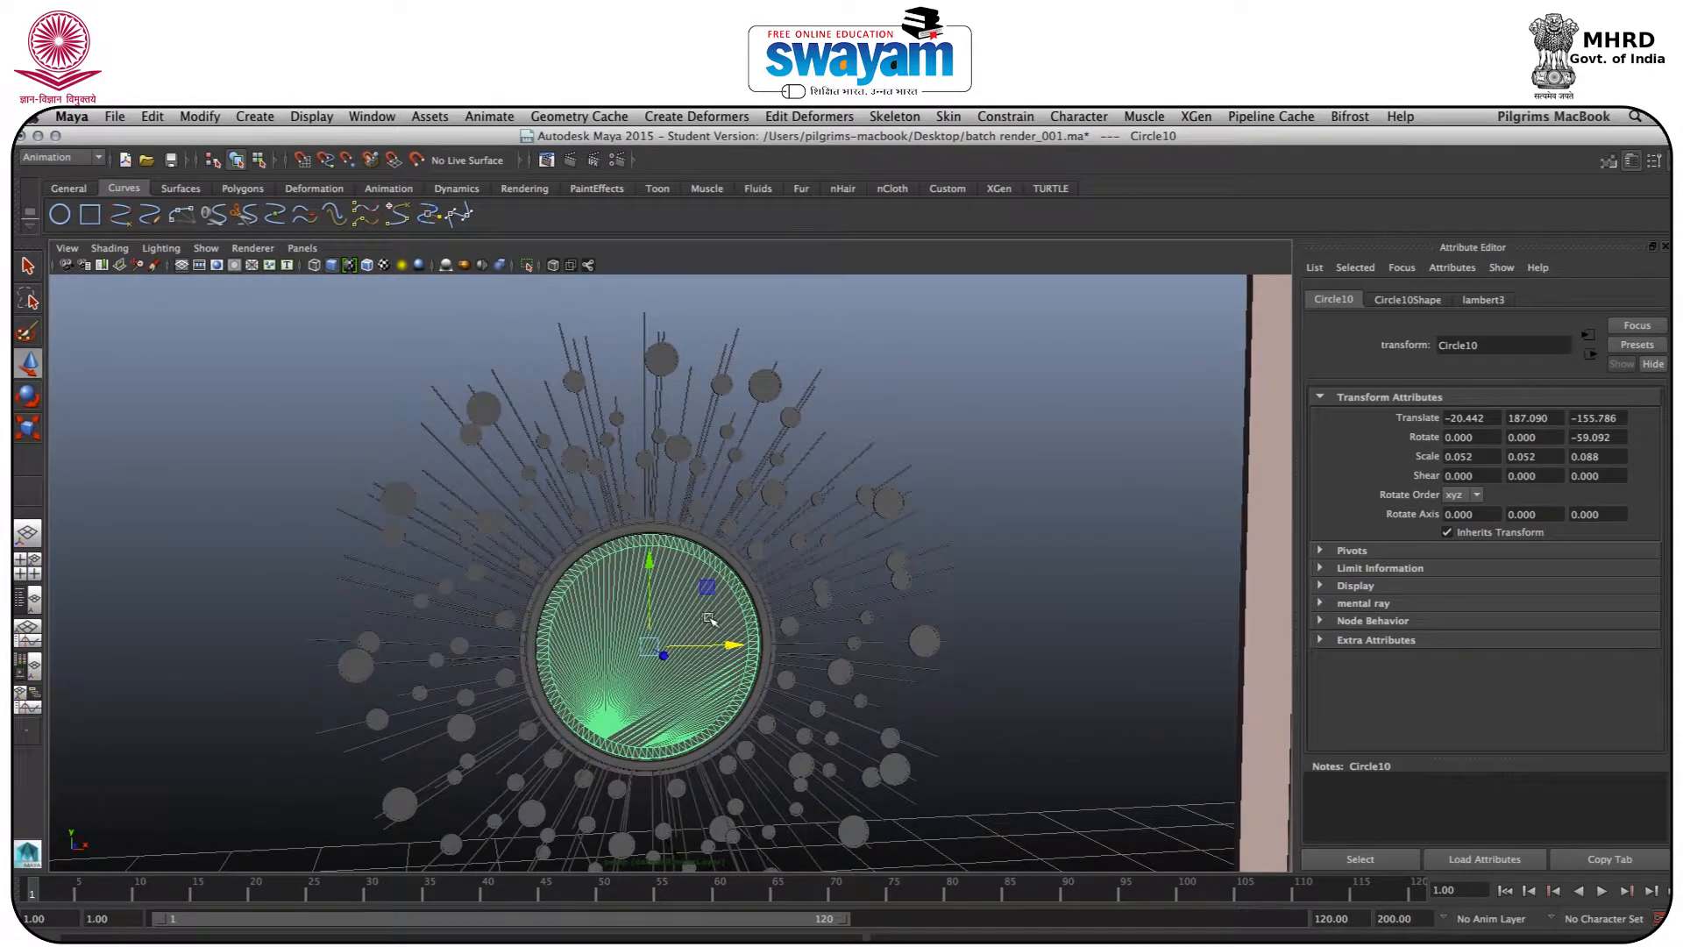
{"action": "middle_click_drag", "start_coordinate": [708, 618], "coordinate": [711, 493], "text": "alt"}
{"action": "scroll", "coordinate": [711, 502], "scroll_direction": "up", "scroll_amount": 4}
{"action": "scroll", "coordinate": [711, 503], "scroll_direction": "down", "scroll_amount": 10}
{"action": "left_click_drag", "start_coordinate": [442, 373], "coordinate": [774, 739]}
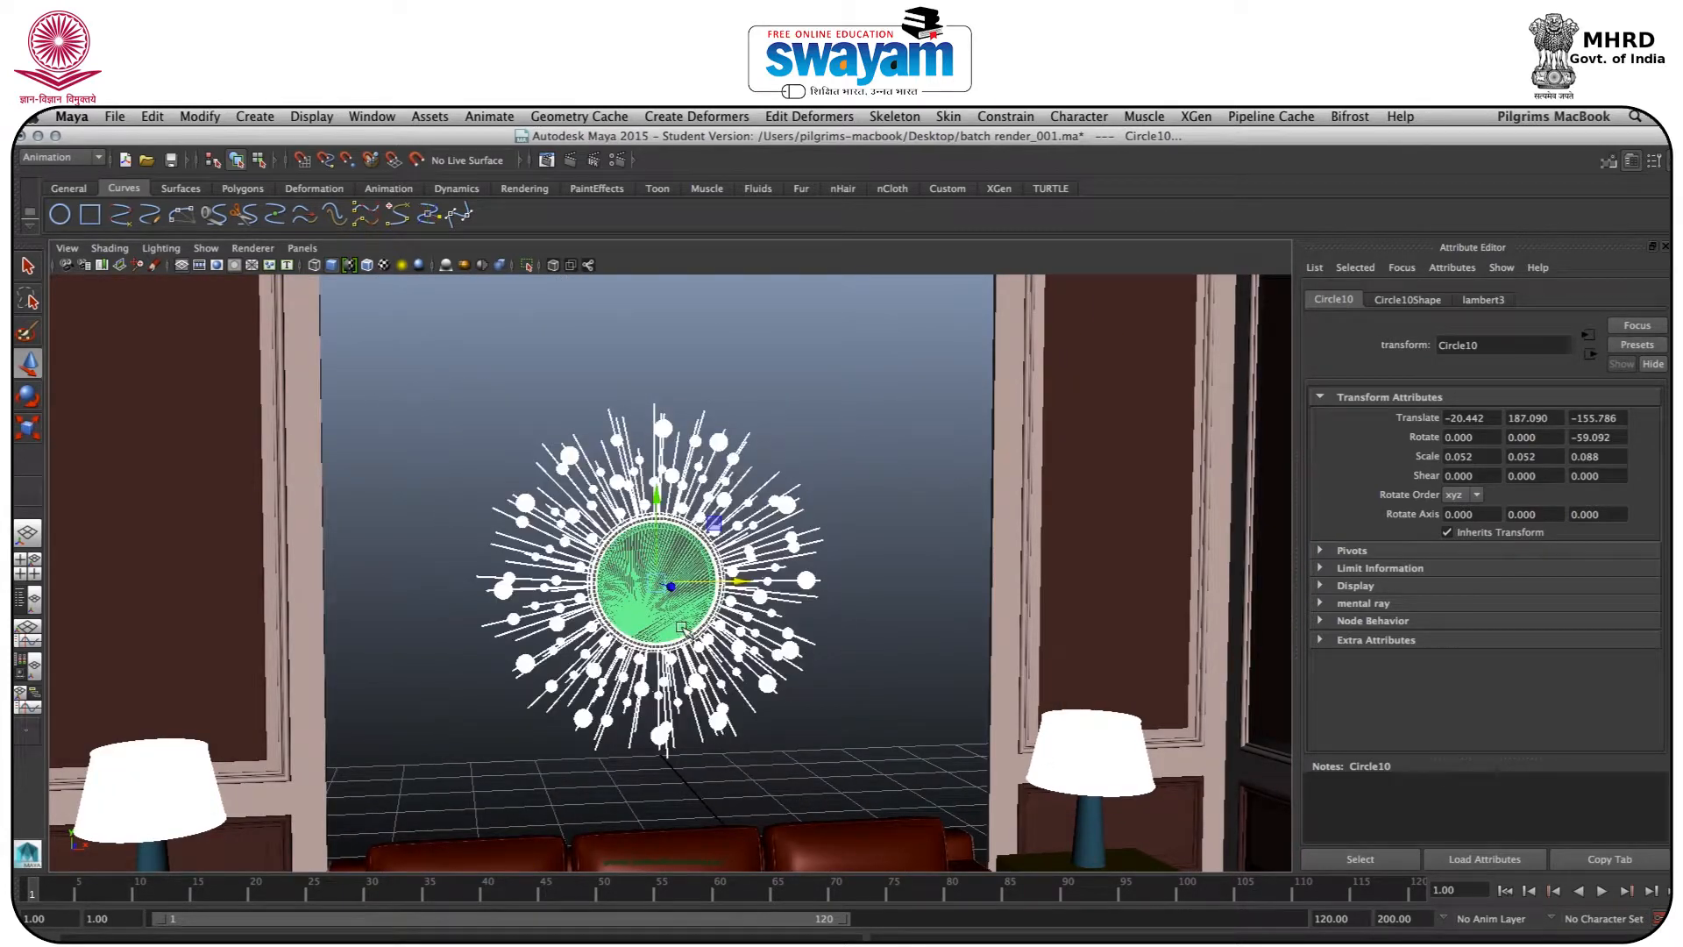
{"action": "right_click_drag", "start_coordinate": [655, 595], "coordinate": [671, 932]}
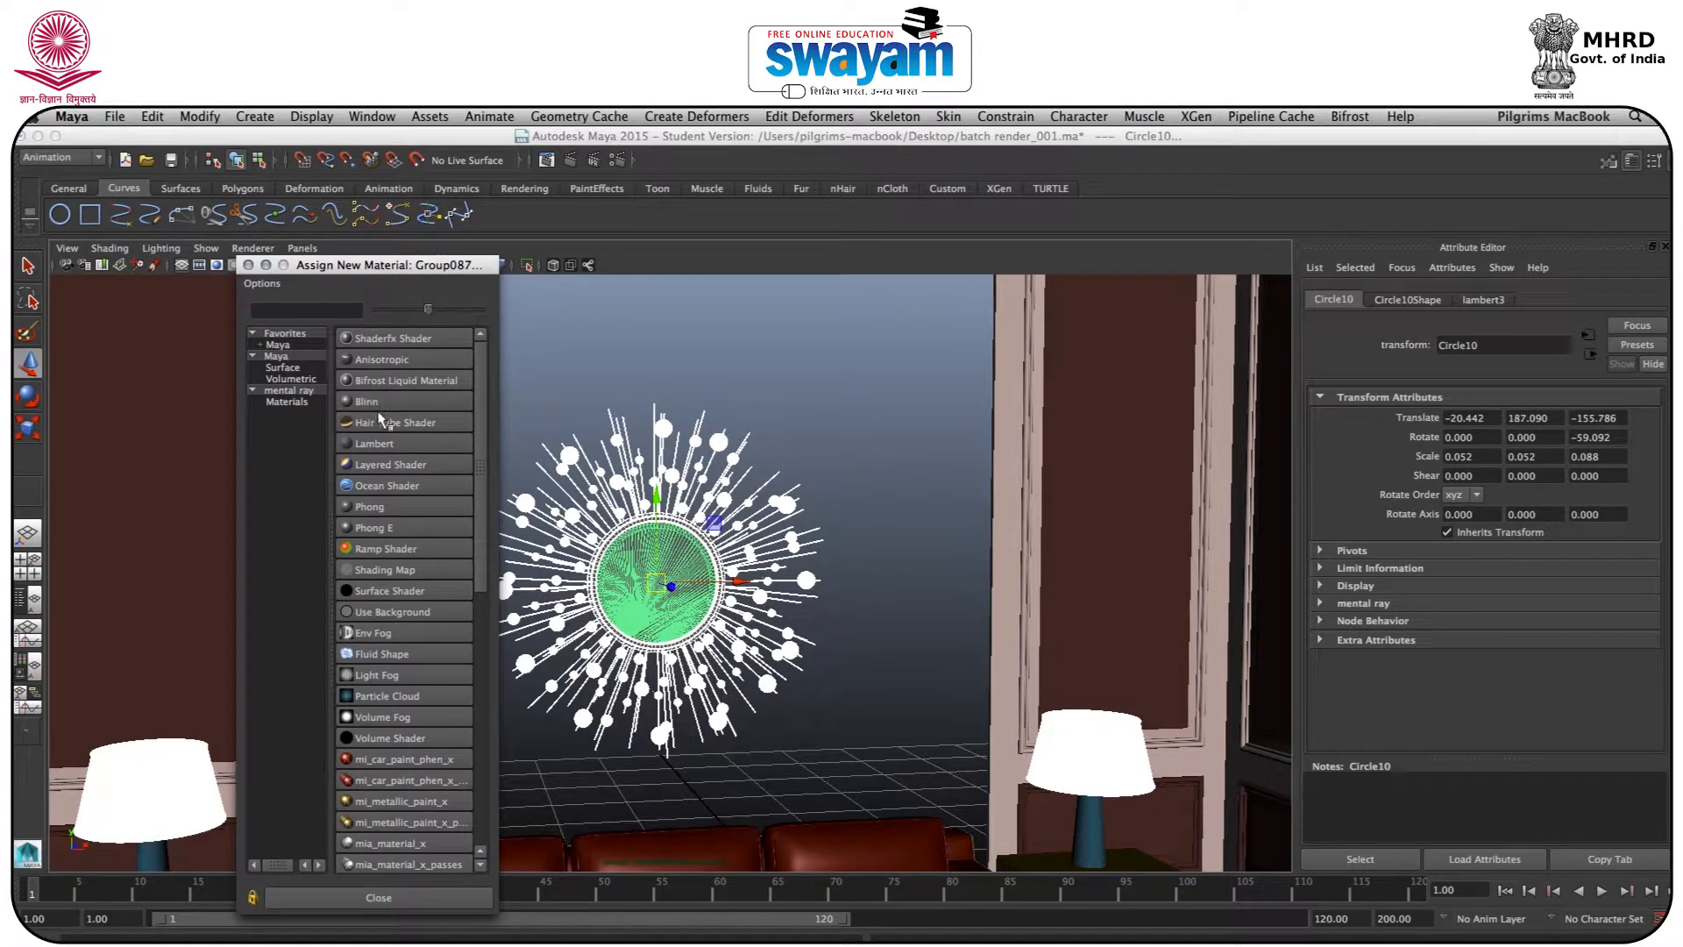
{"action": "left_click", "coordinate": [372, 401]}
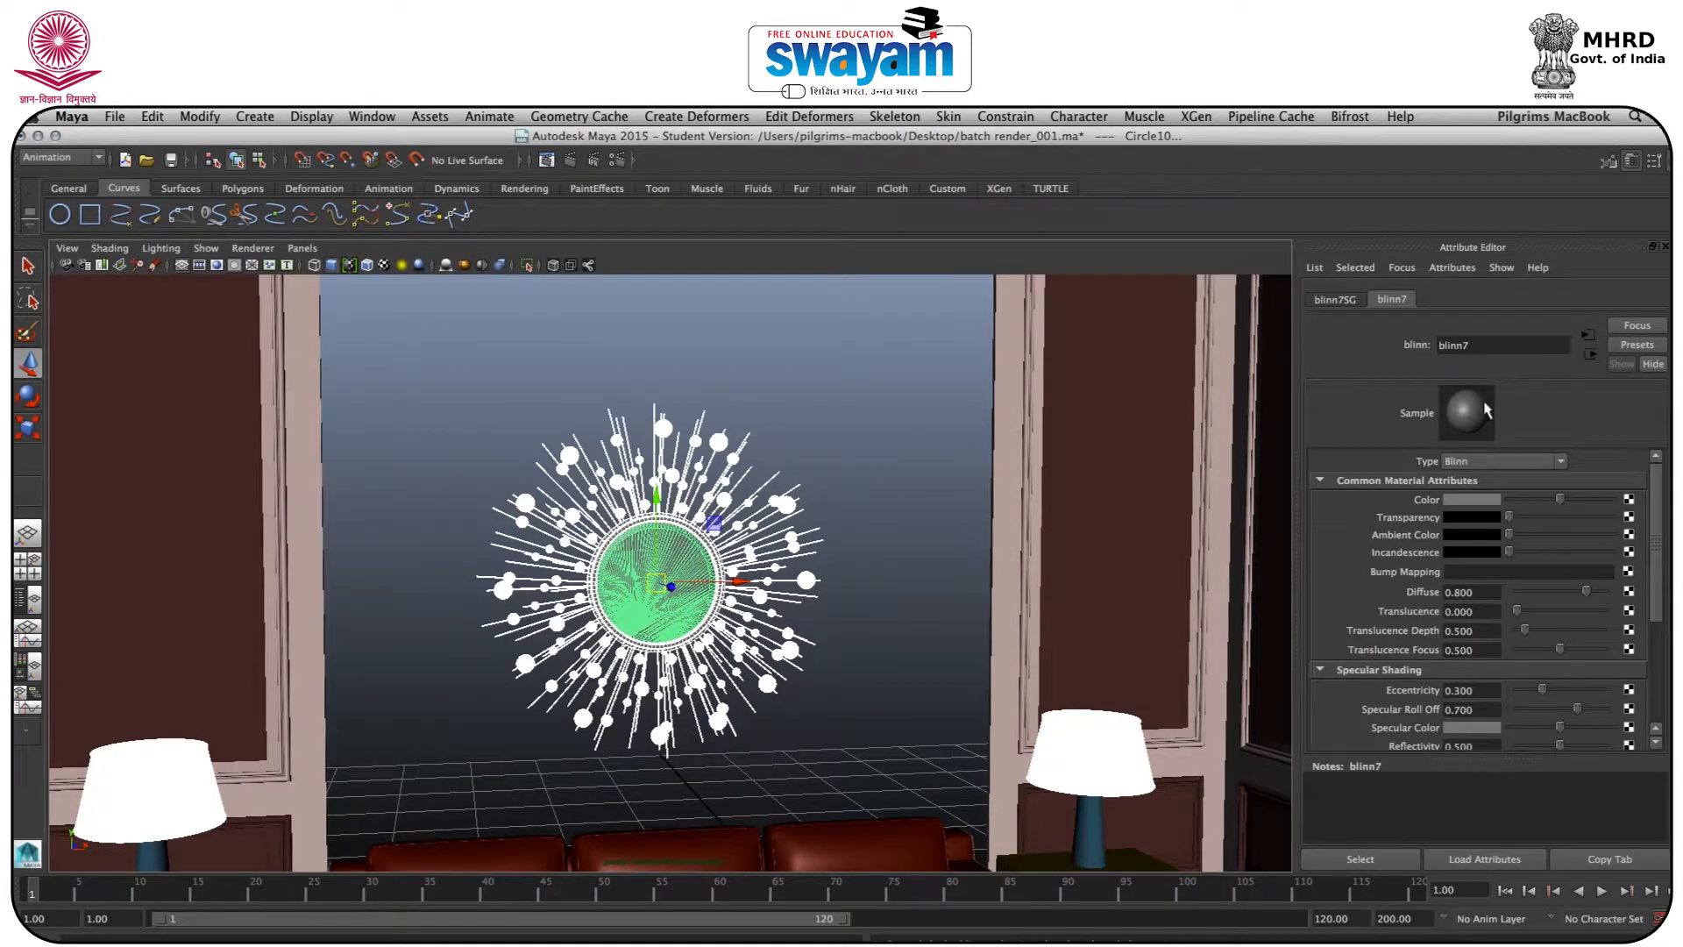
{"action": "left_click", "coordinate": [1473, 502]}
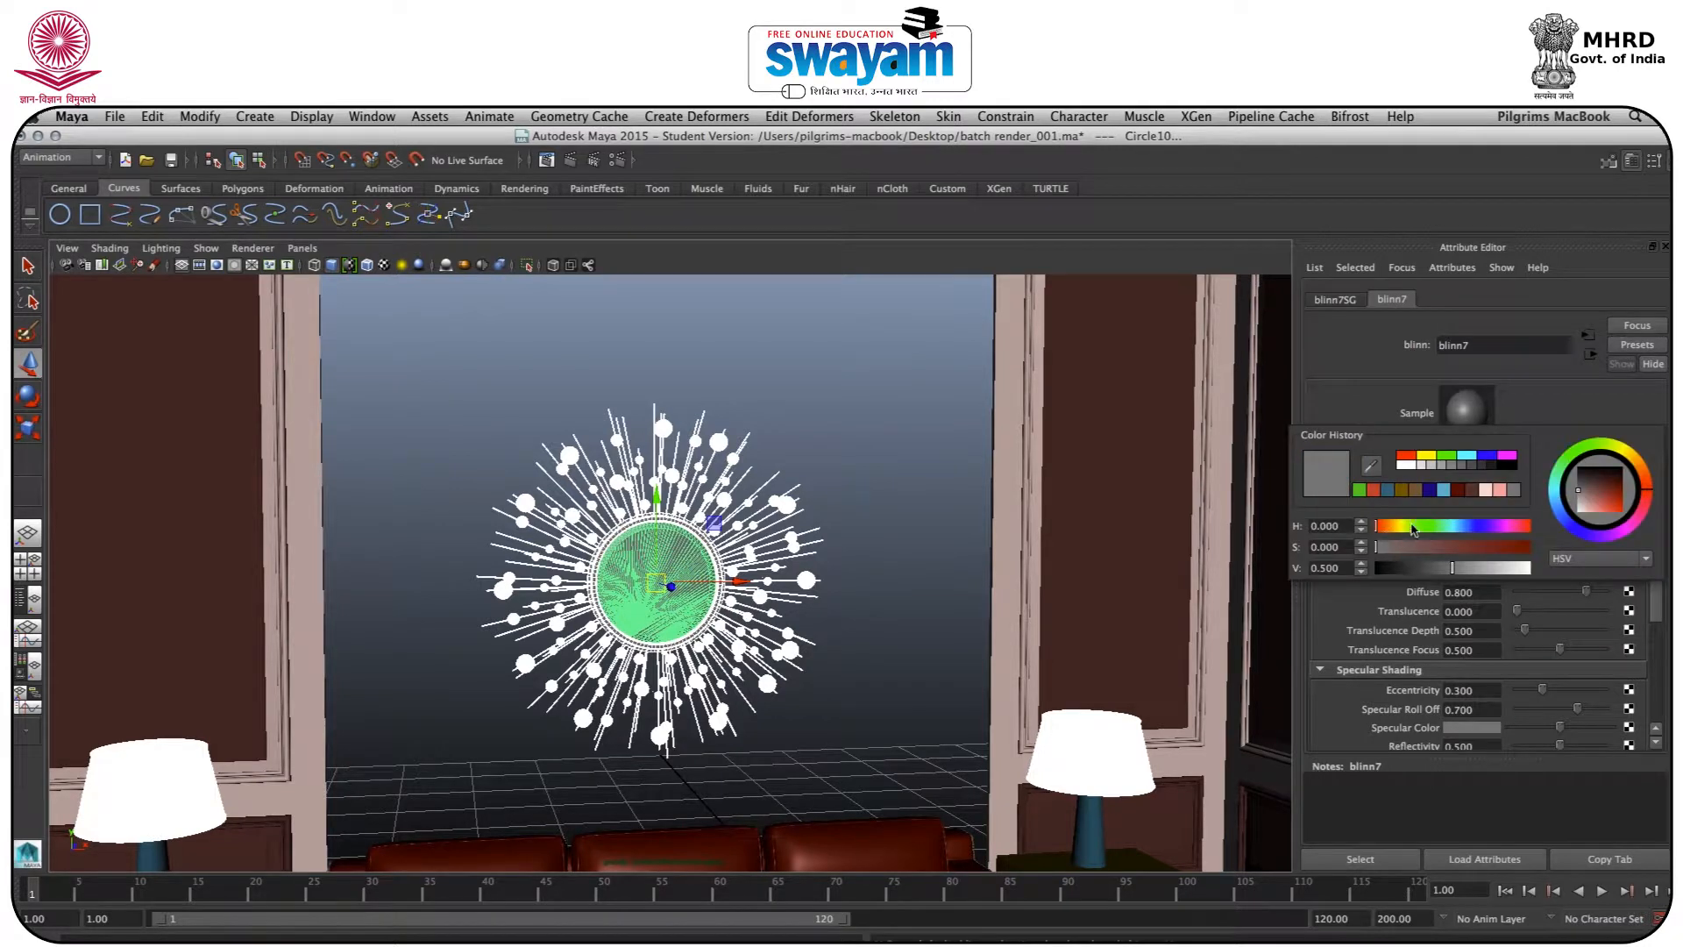
{"action": "left_click_drag", "start_coordinate": [1444, 526], "coordinate": [1534, 550]}
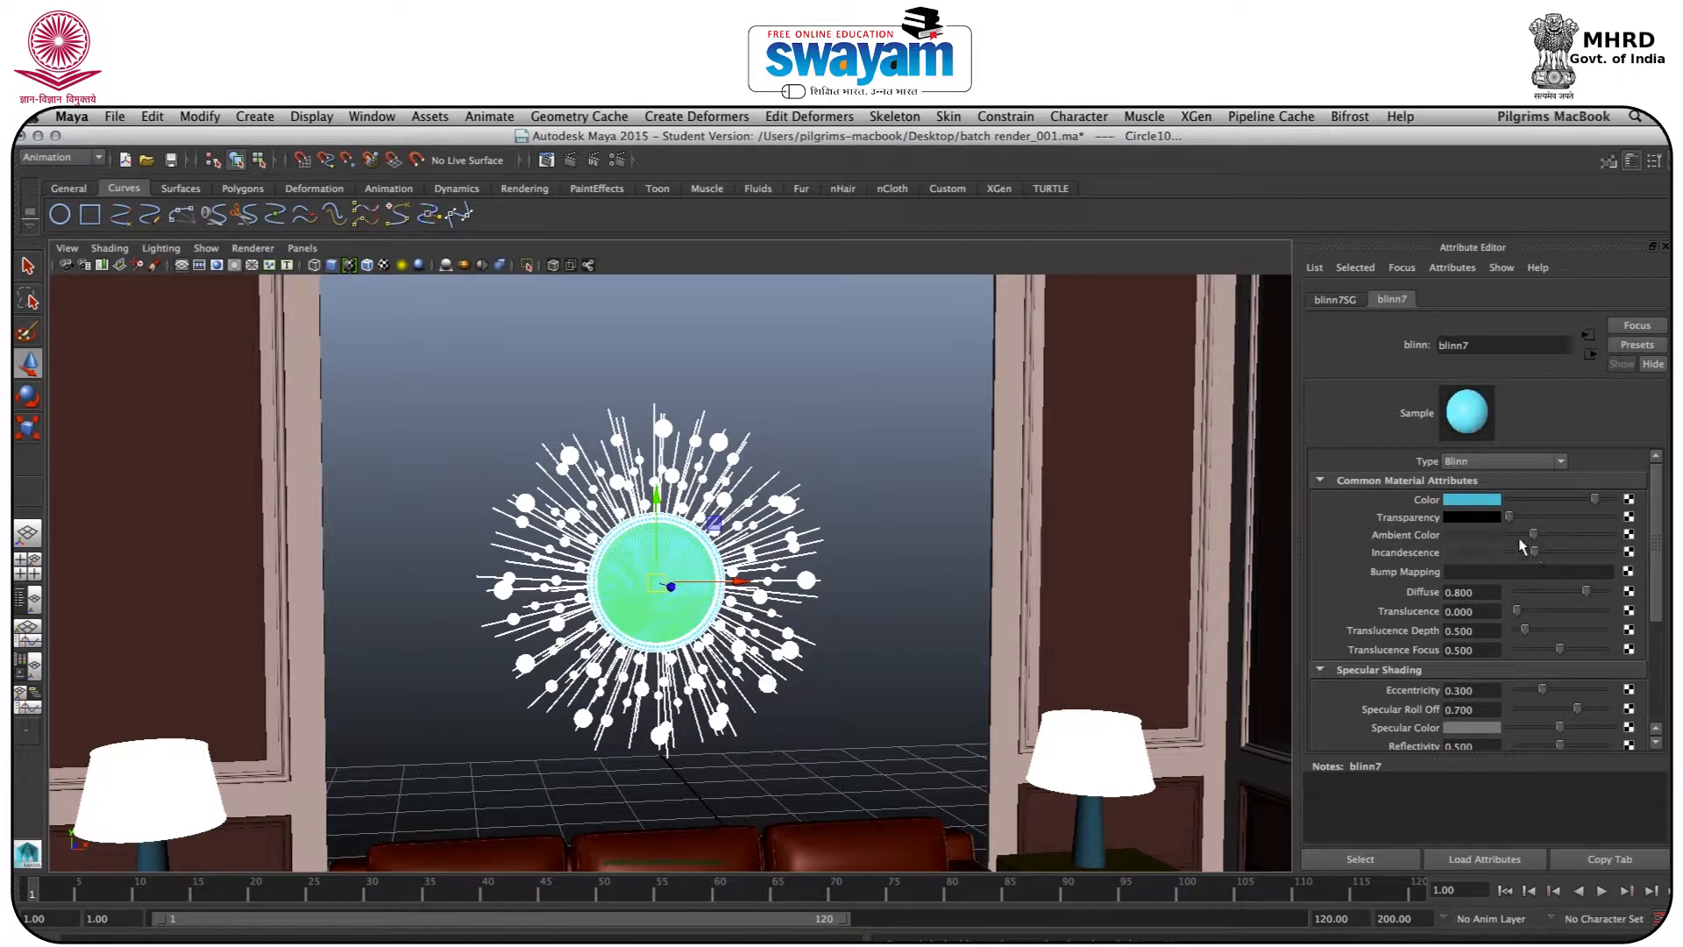
Reselect the sunburst wall decoration and adjust its Blinn material, raising transparency slightly and fine-tuning ambient color and incandescence
{"action": "left_click", "coordinate": [881, 448]}
{"action": "scroll", "coordinate": [877, 455], "scroll_direction": "down", "scroll_amount": 5}
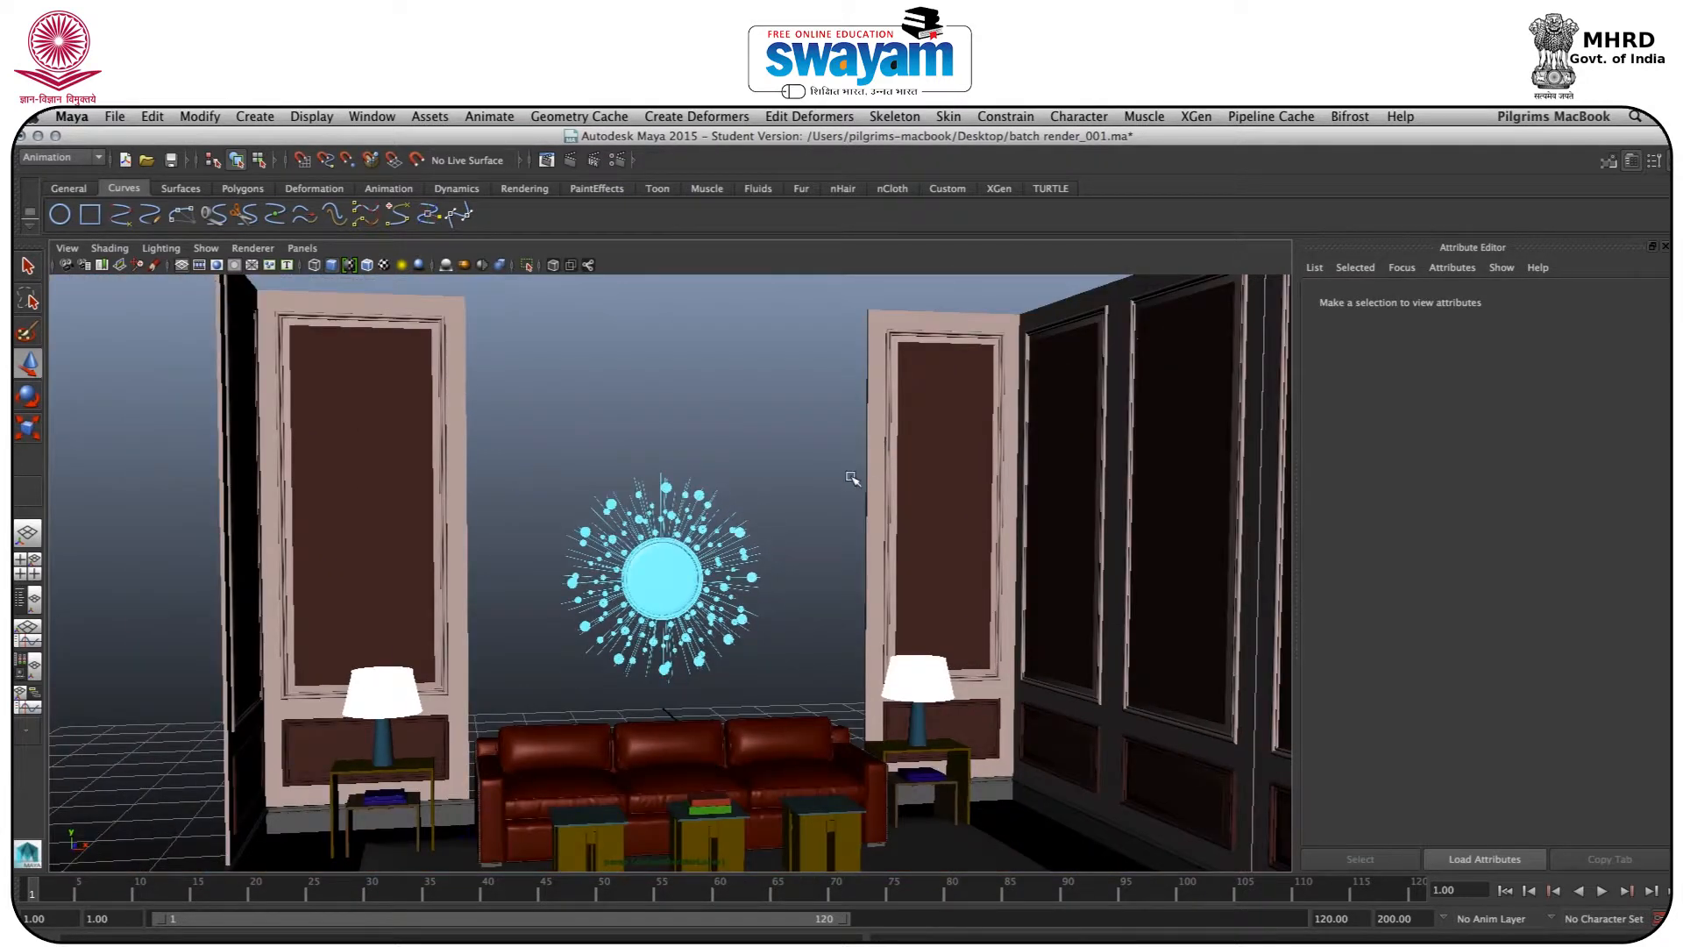
{"action": "scroll", "coordinate": [841, 483], "scroll_direction": "up", "scroll_amount": 7}
{"action": "left_click_drag", "start_coordinate": [887, 344], "coordinate": [410, 824]}
{"action": "left_click_drag", "start_coordinate": [535, 793], "coordinate": [536, 792]}
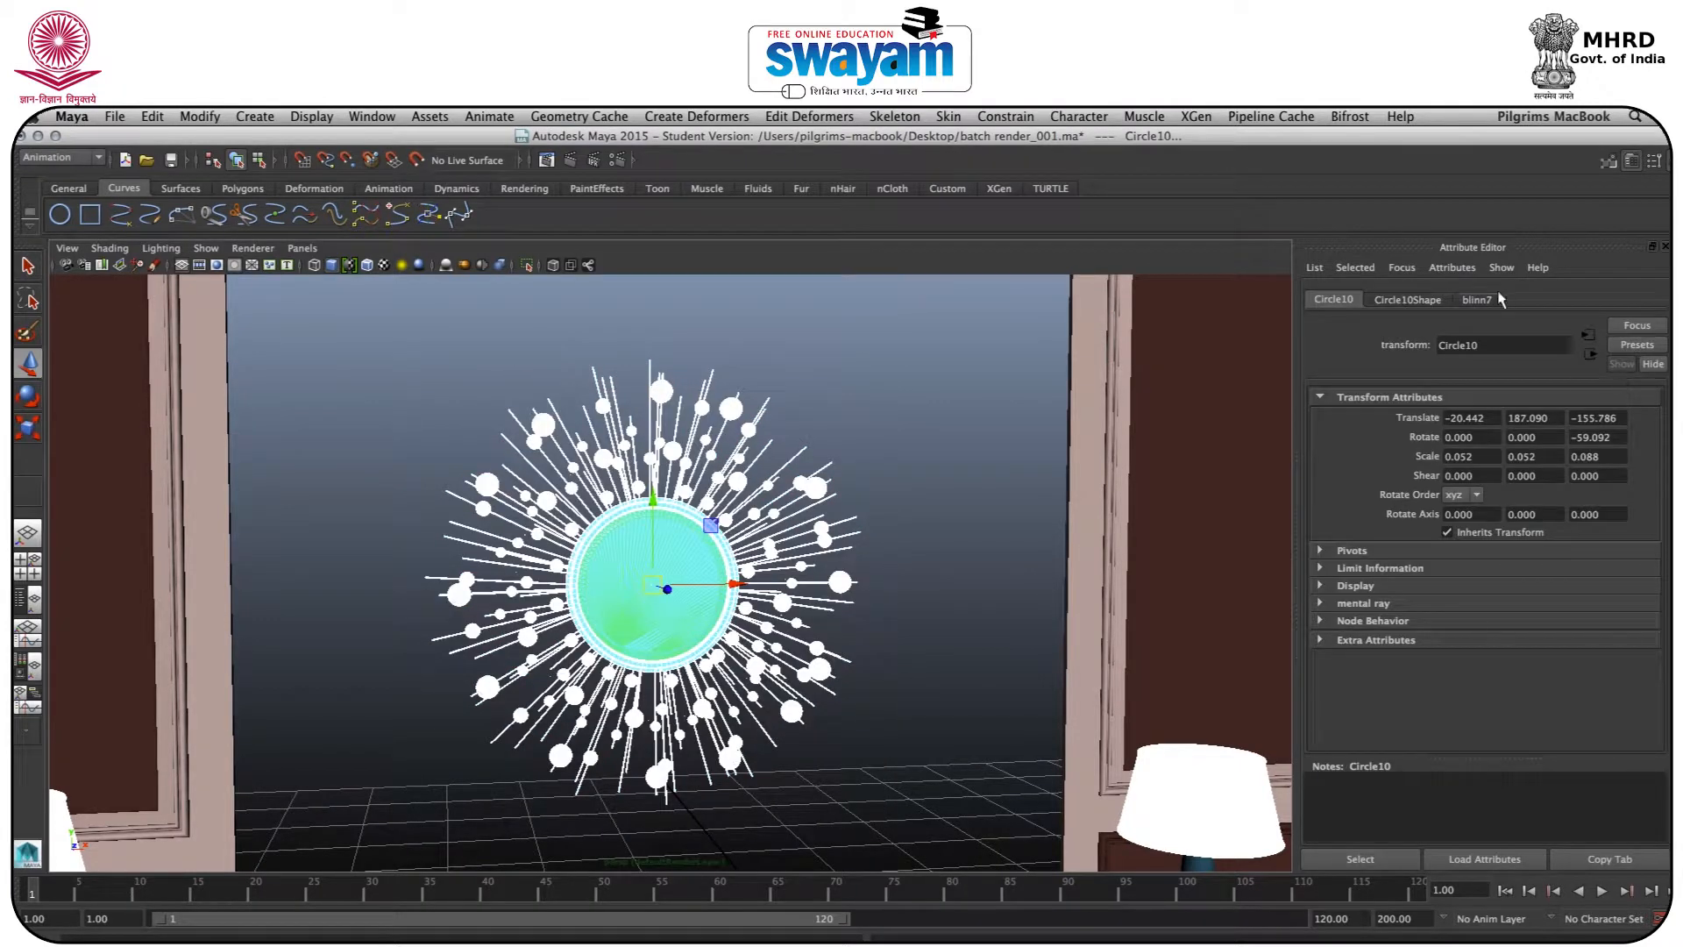
{"action": "left_click_drag", "start_coordinate": [1532, 532], "coordinate": [1529, 550]}
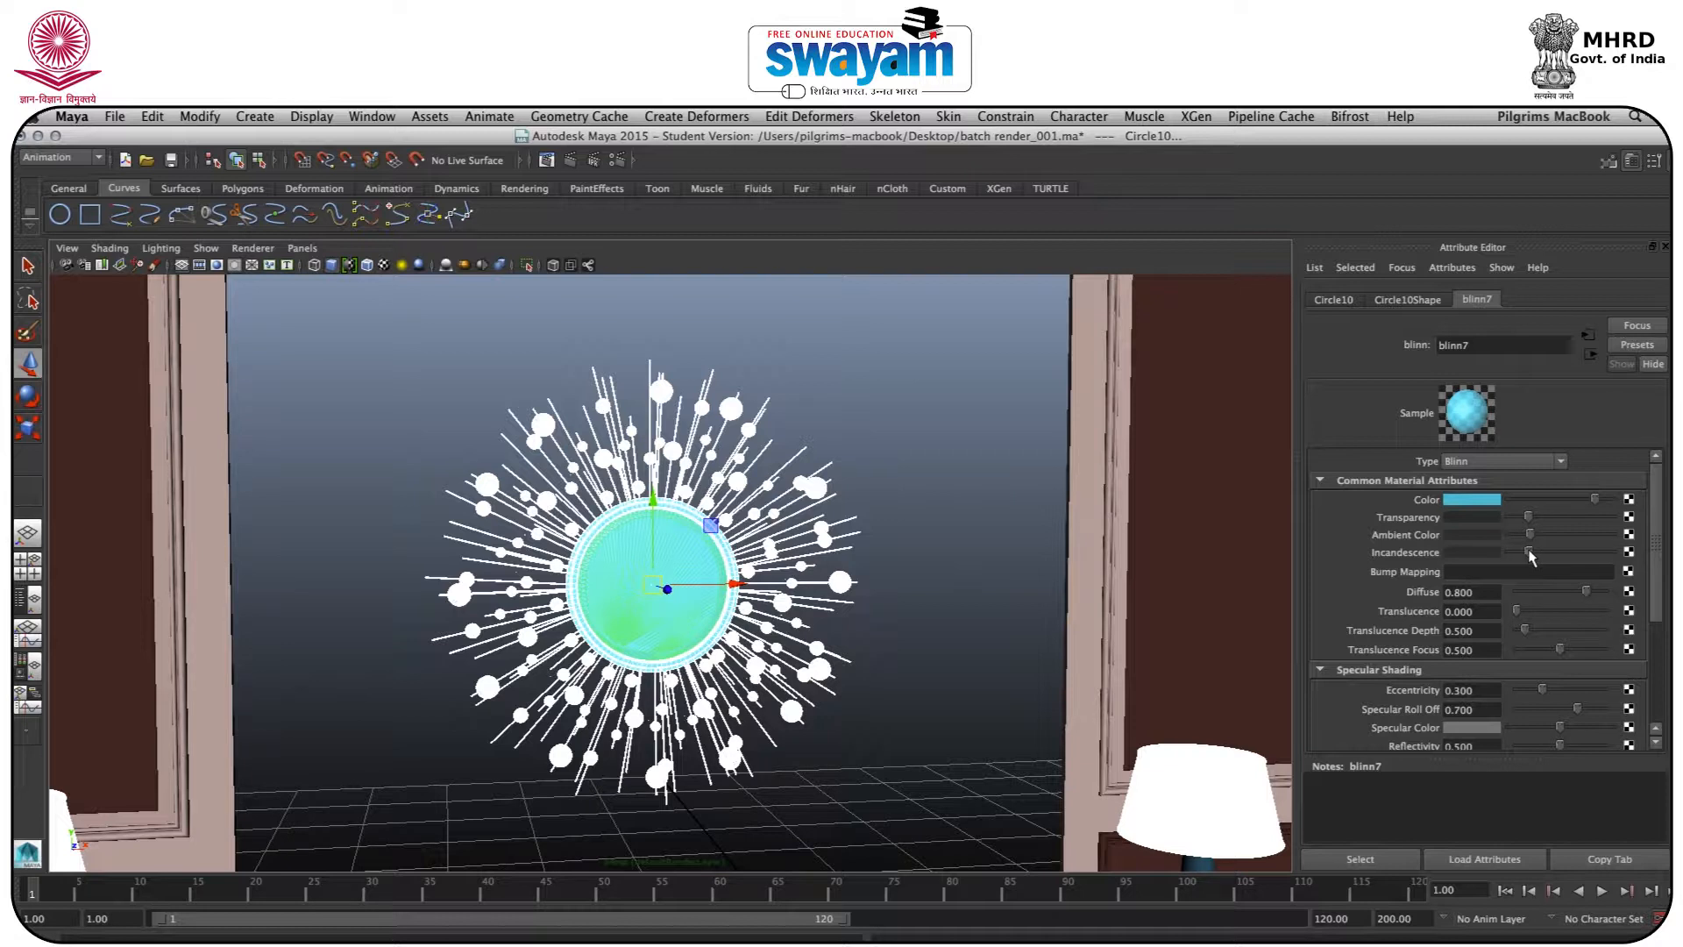
{"action": "left_click", "coordinate": [907, 355]}
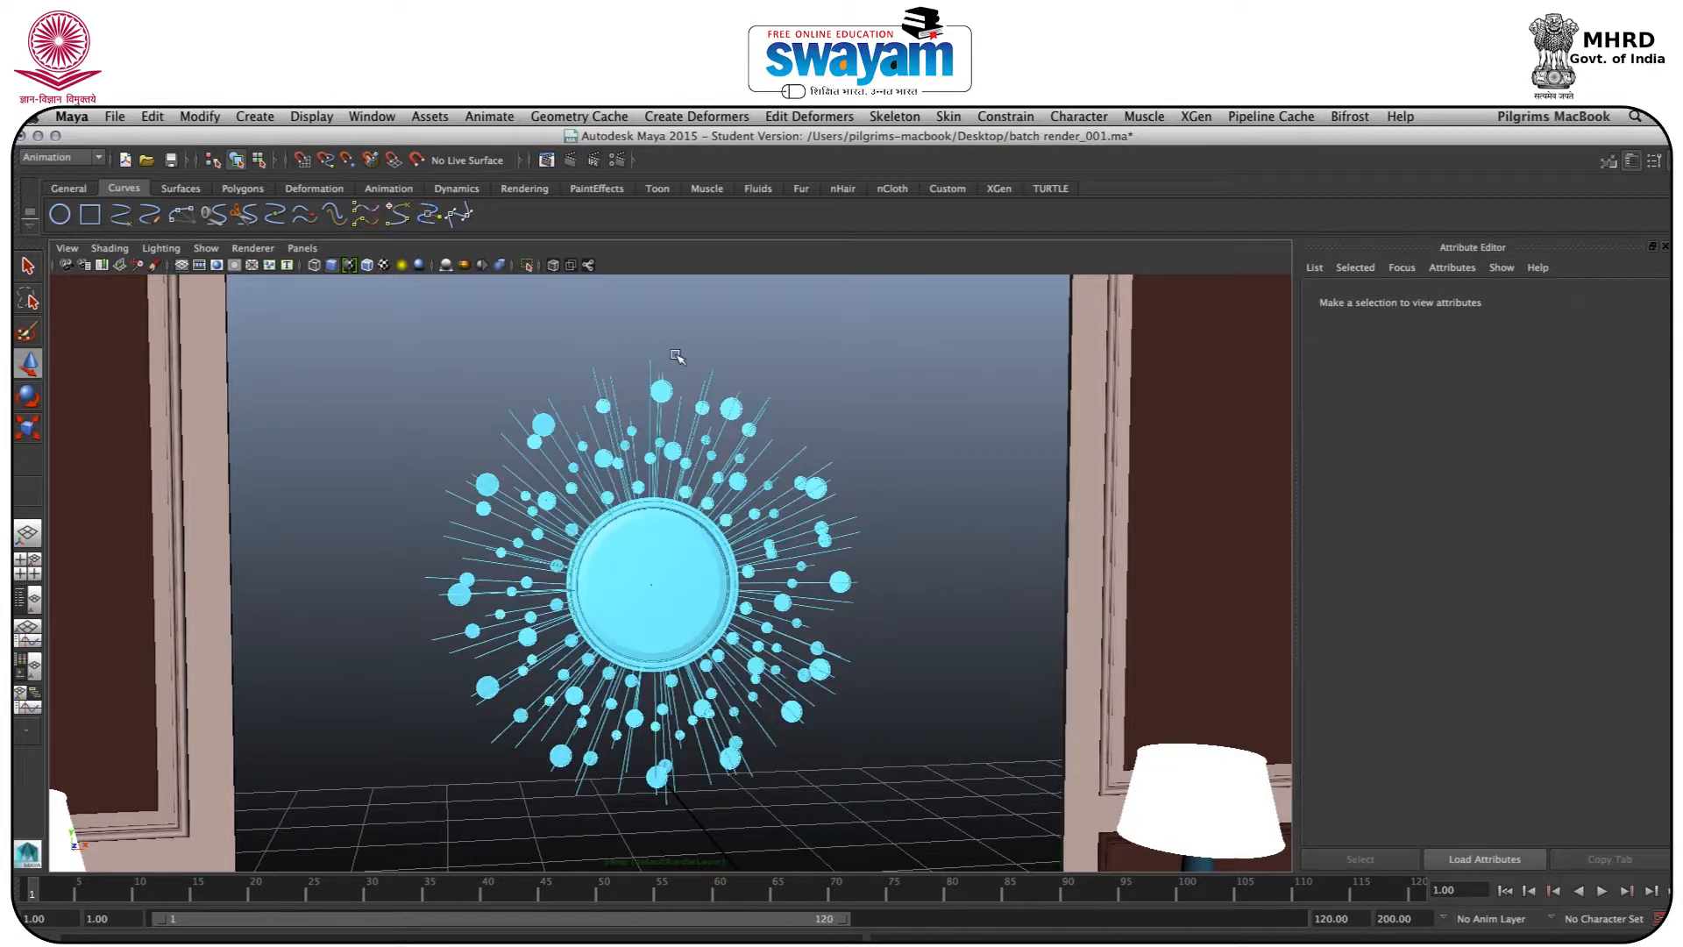
Open the Outliner and delete the empty group1 from the scene
{"action": "left_click", "coordinate": [369, 115]}
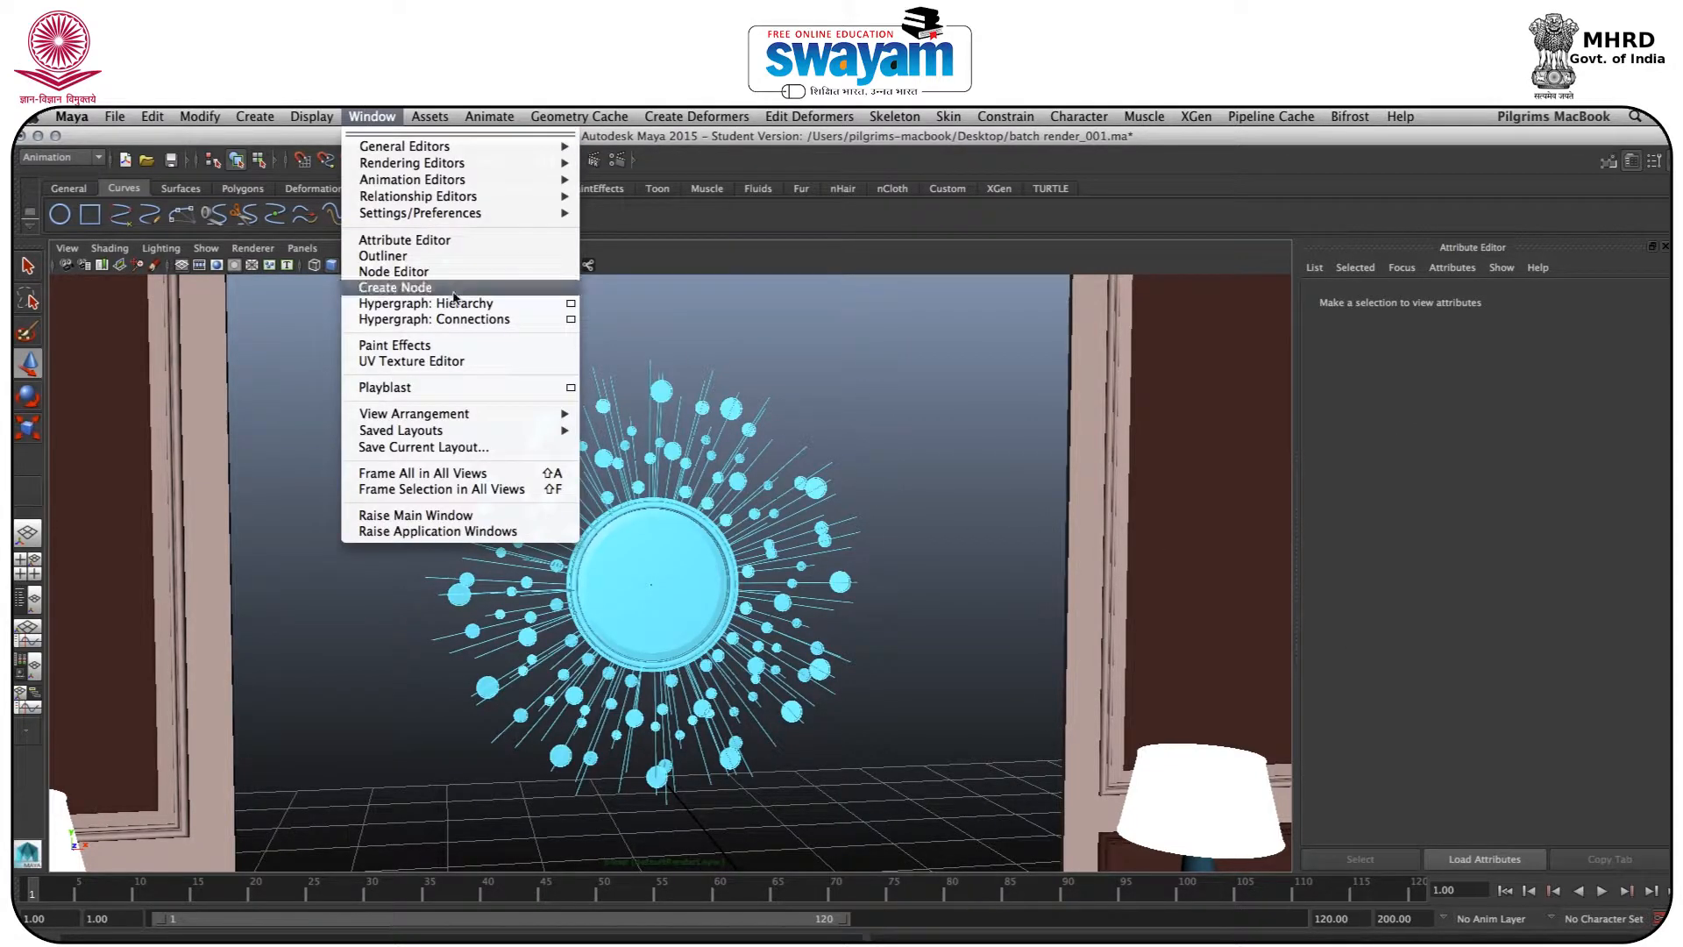
{"action": "left_click", "coordinate": [467, 263]}
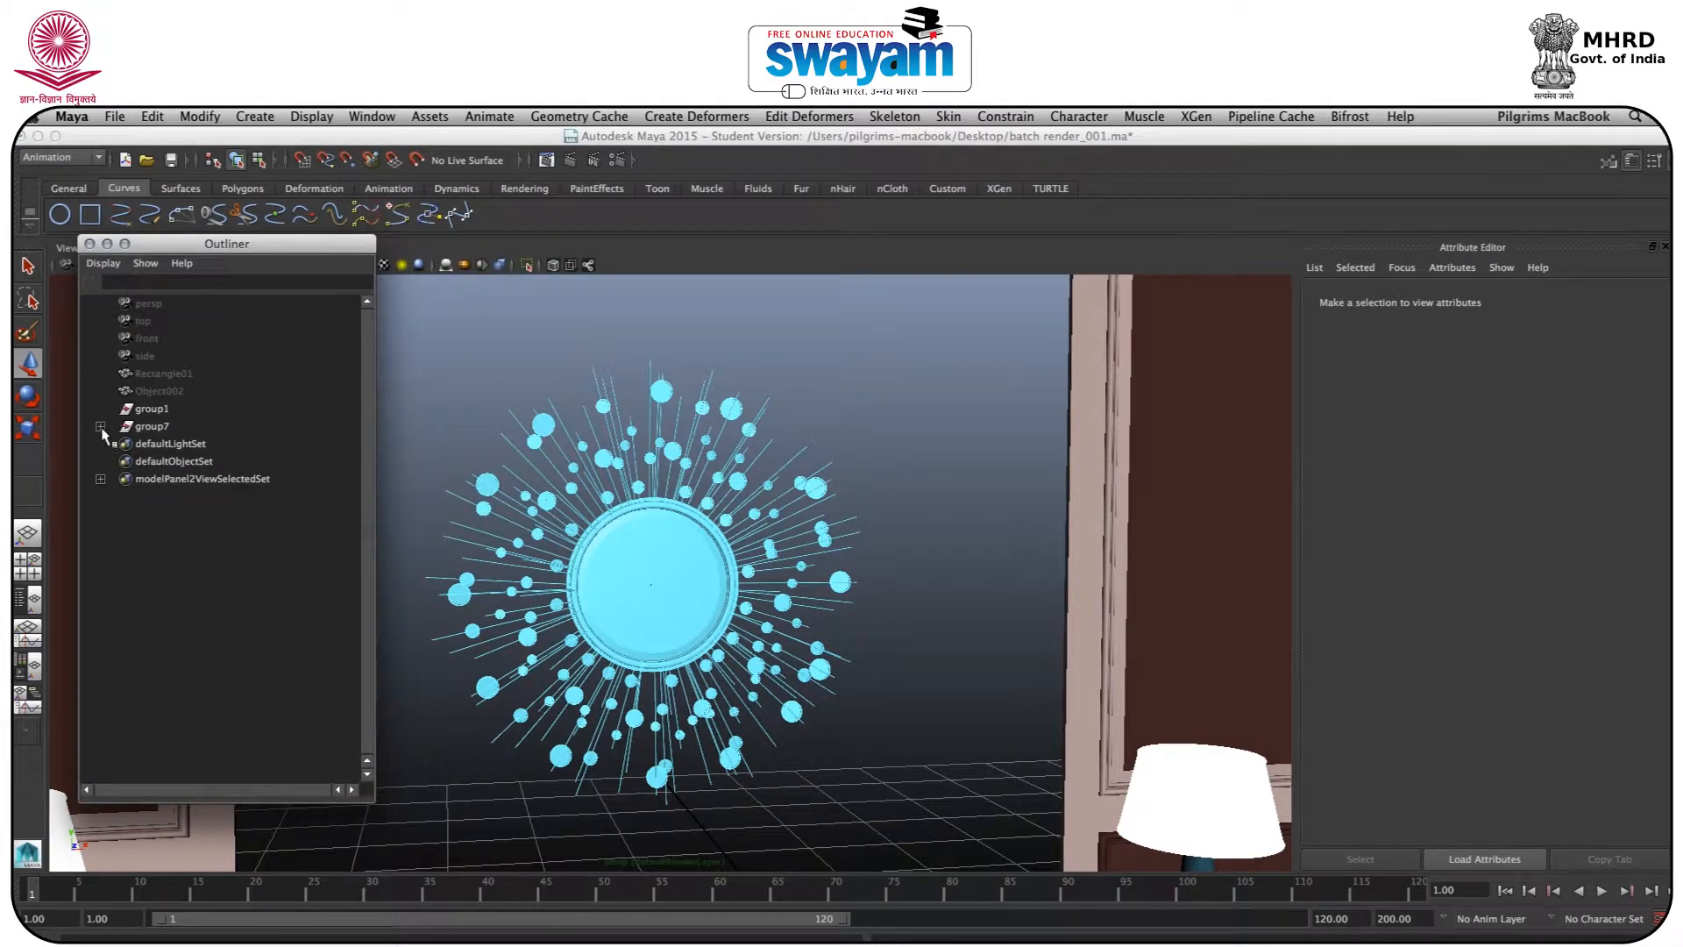
{"action": "left_click", "coordinate": [152, 409]}
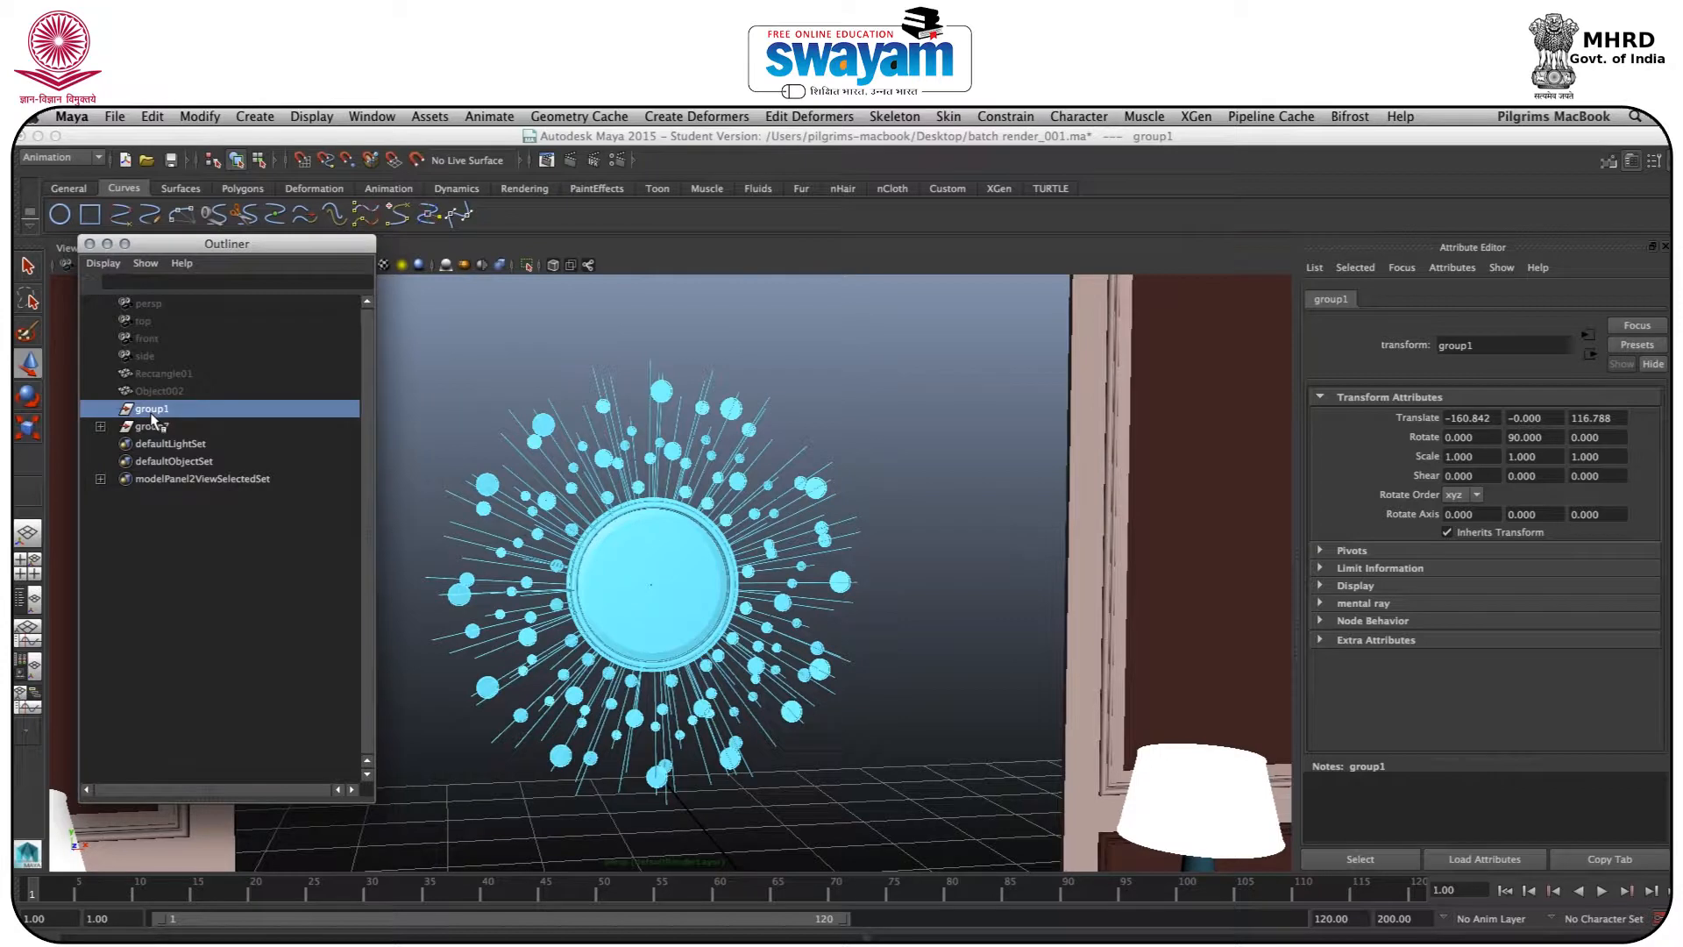
{"action": "middle_click_drag", "start_coordinate": [149, 409], "coordinate": [163, 428]}
{"action": "left_click", "coordinate": [153, 410]}
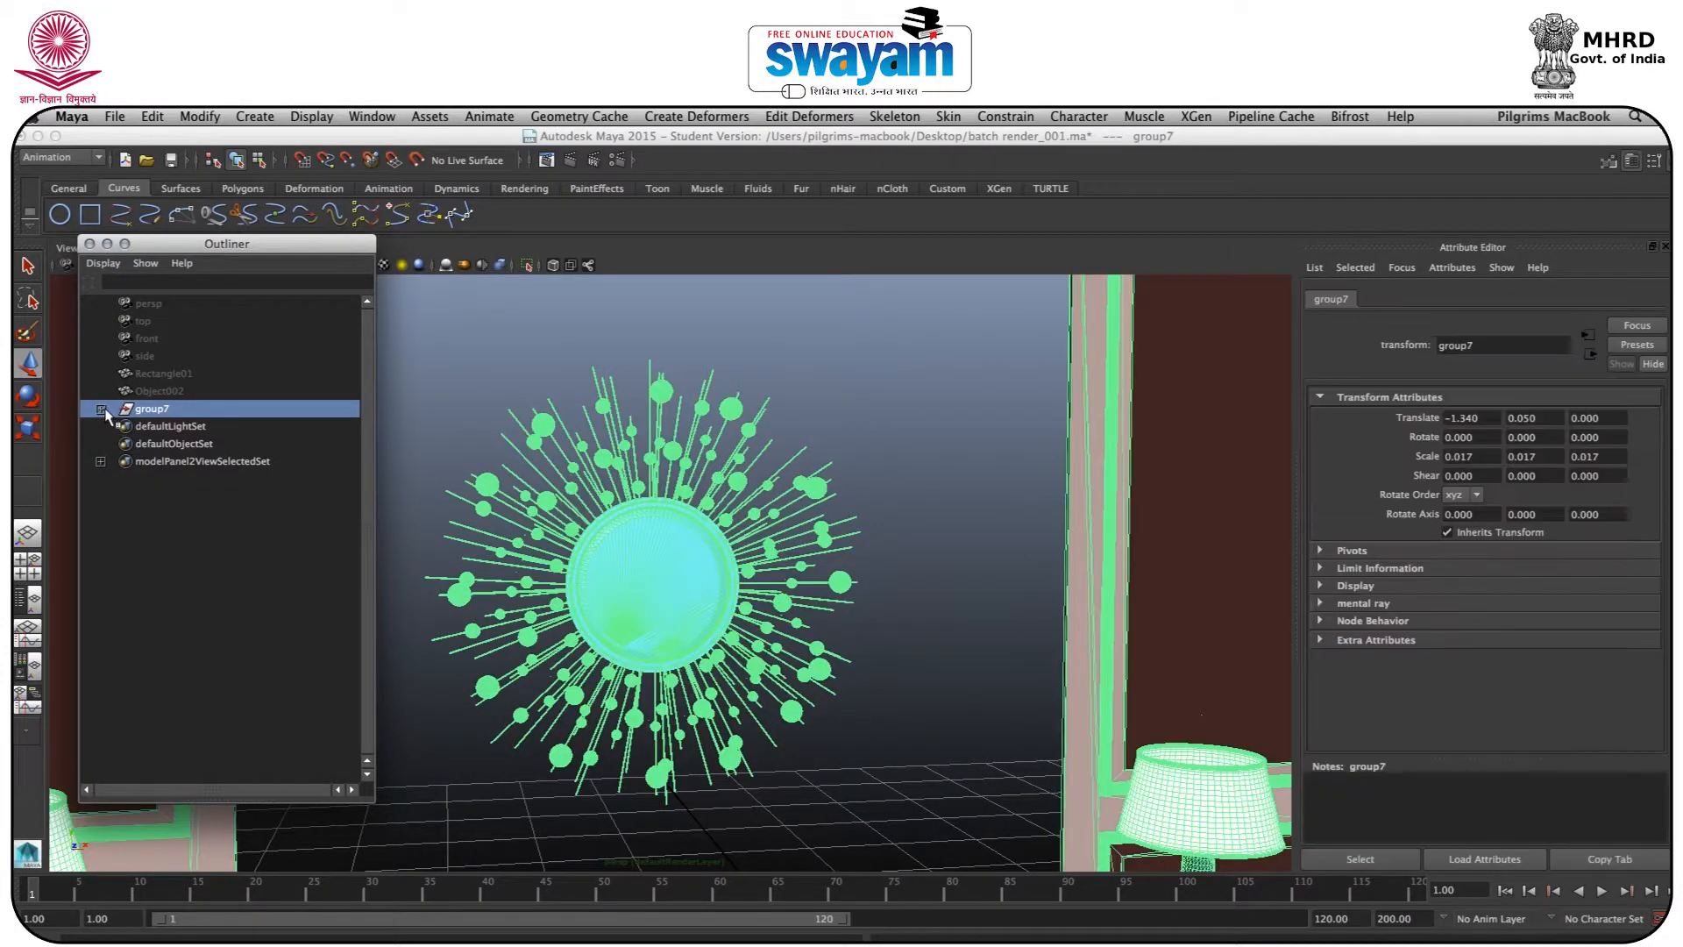
Unhide the three back-wall panels ChamferBox02, ChamferBox03 and ChamferBox04 inside group7
{"action": "left_click", "coordinate": [101, 410]}
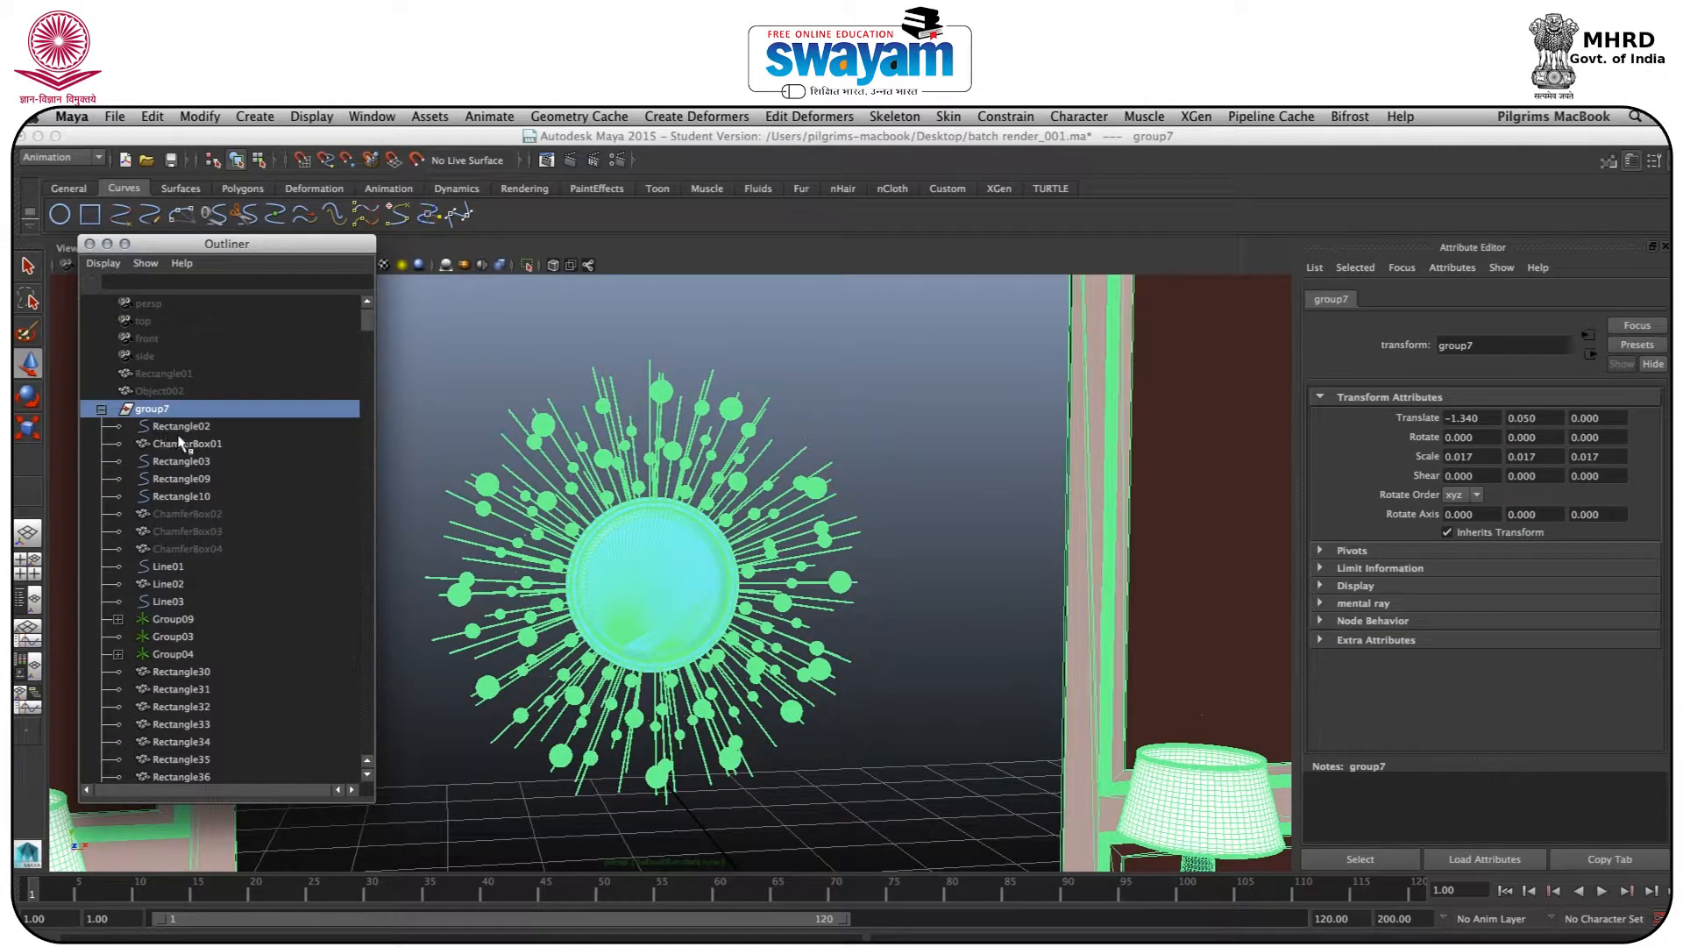
{"action": "left_click", "coordinate": [196, 518]}
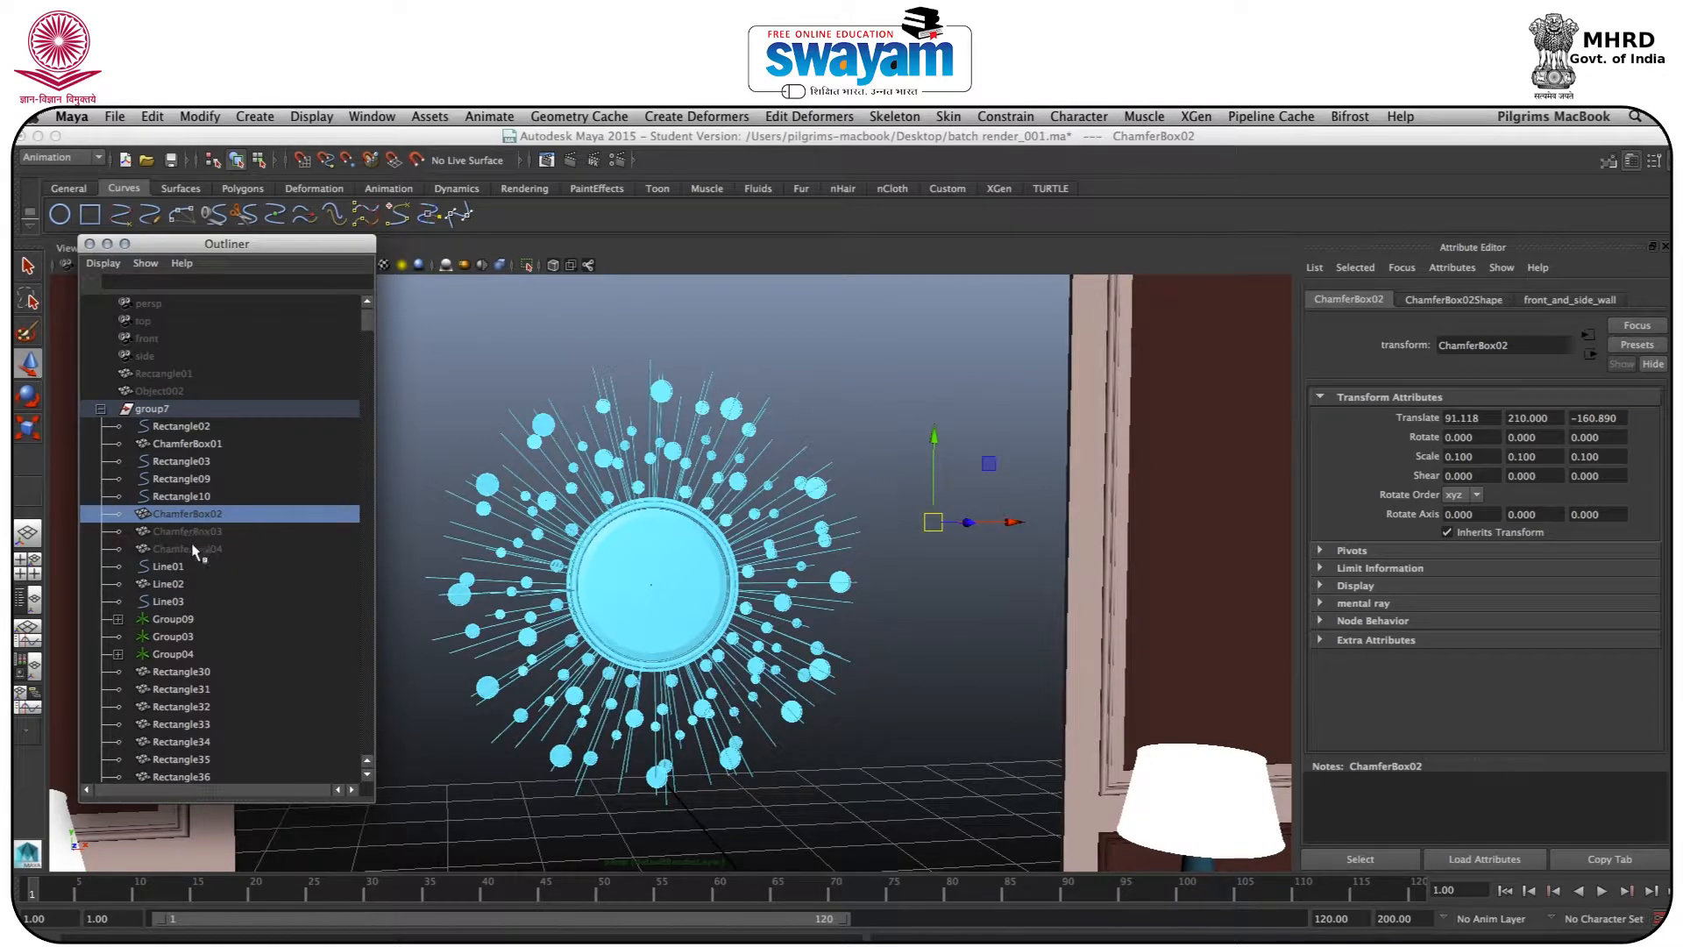
{"action": "left_click", "coordinate": [195, 550], "text": "shift"}
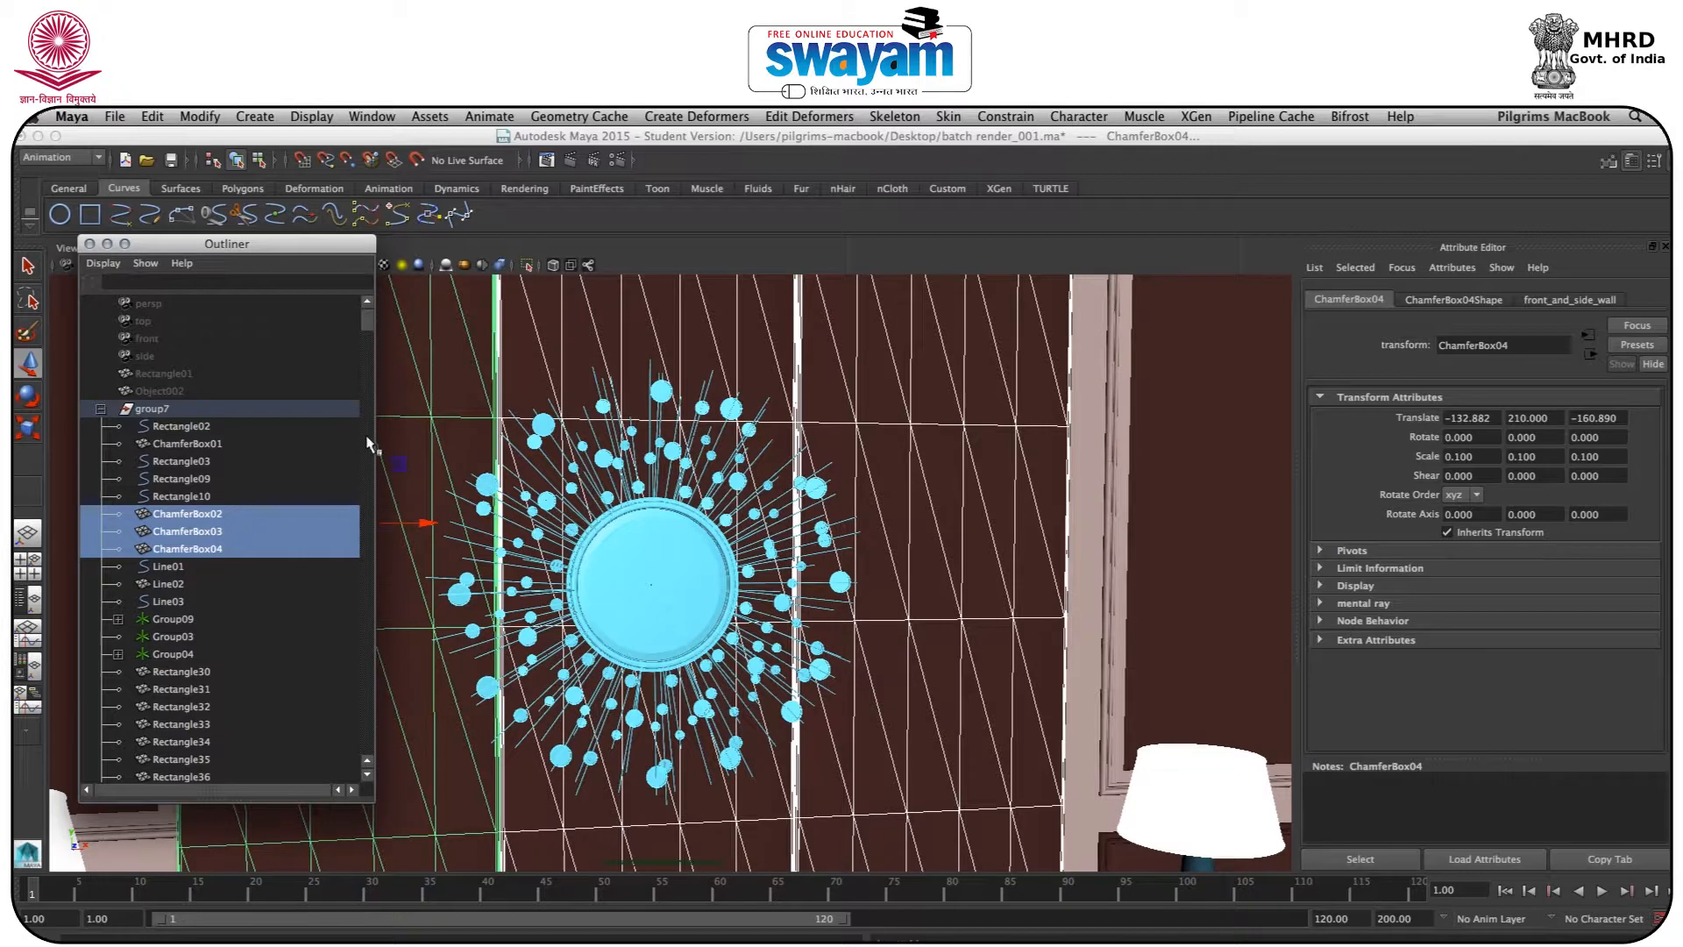
{"action": "mouse_move", "coordinate": [367, 316]}
{"action": "left_mouse_down"}
{"action": "mouse_move", "coordinate": [364, 754]}
{"action": "mouse_move", "coordinate": [366, 320]}
{"action": "left_mouse_up"}
{"action": "left_click", "coordinate": [100, 409]}
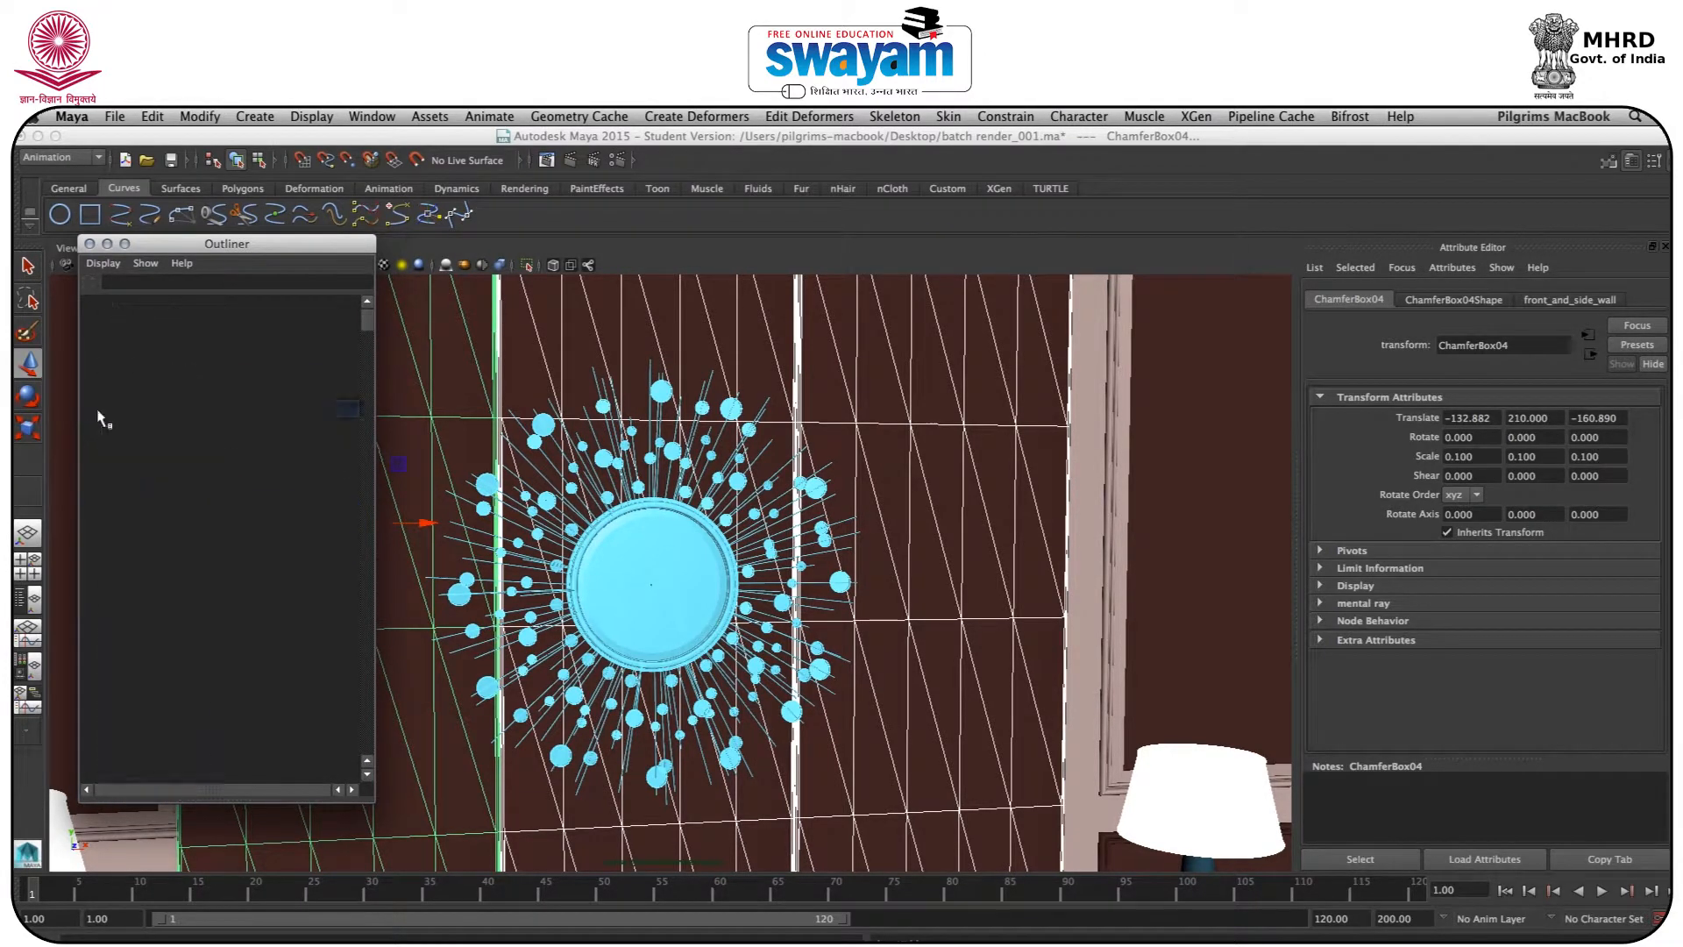
Rename group7 as Int
{"action": "double_click", "coordinate": [151, 410]}
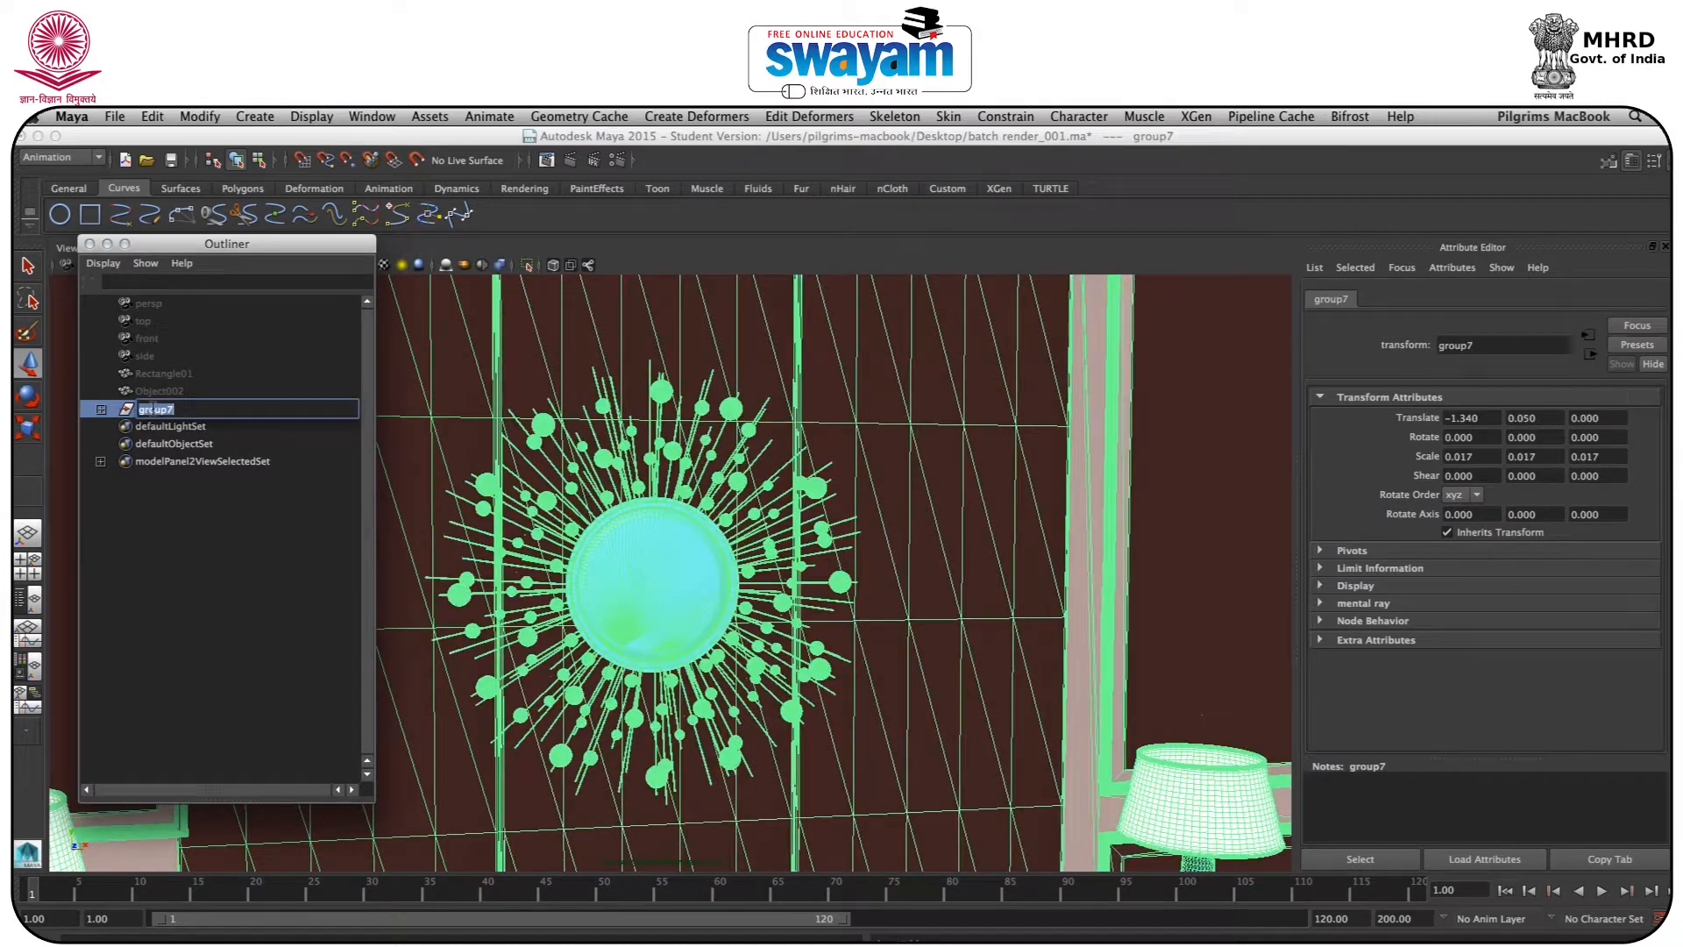
{"action": "key", "text": "BackSpace"}
{"action": "left_click", "coordinate": [209, 575]}
Save the scene file, accepting the student version notice, and close the Outliner
{"action": "scroll", "coordinate": [736, 487], "scroll_direction": "down", "scroll_amount": 5}
{"action": "scroll", "coordinate": [747, 493], "scroll_direction": "down", "scroll_amount": 6}
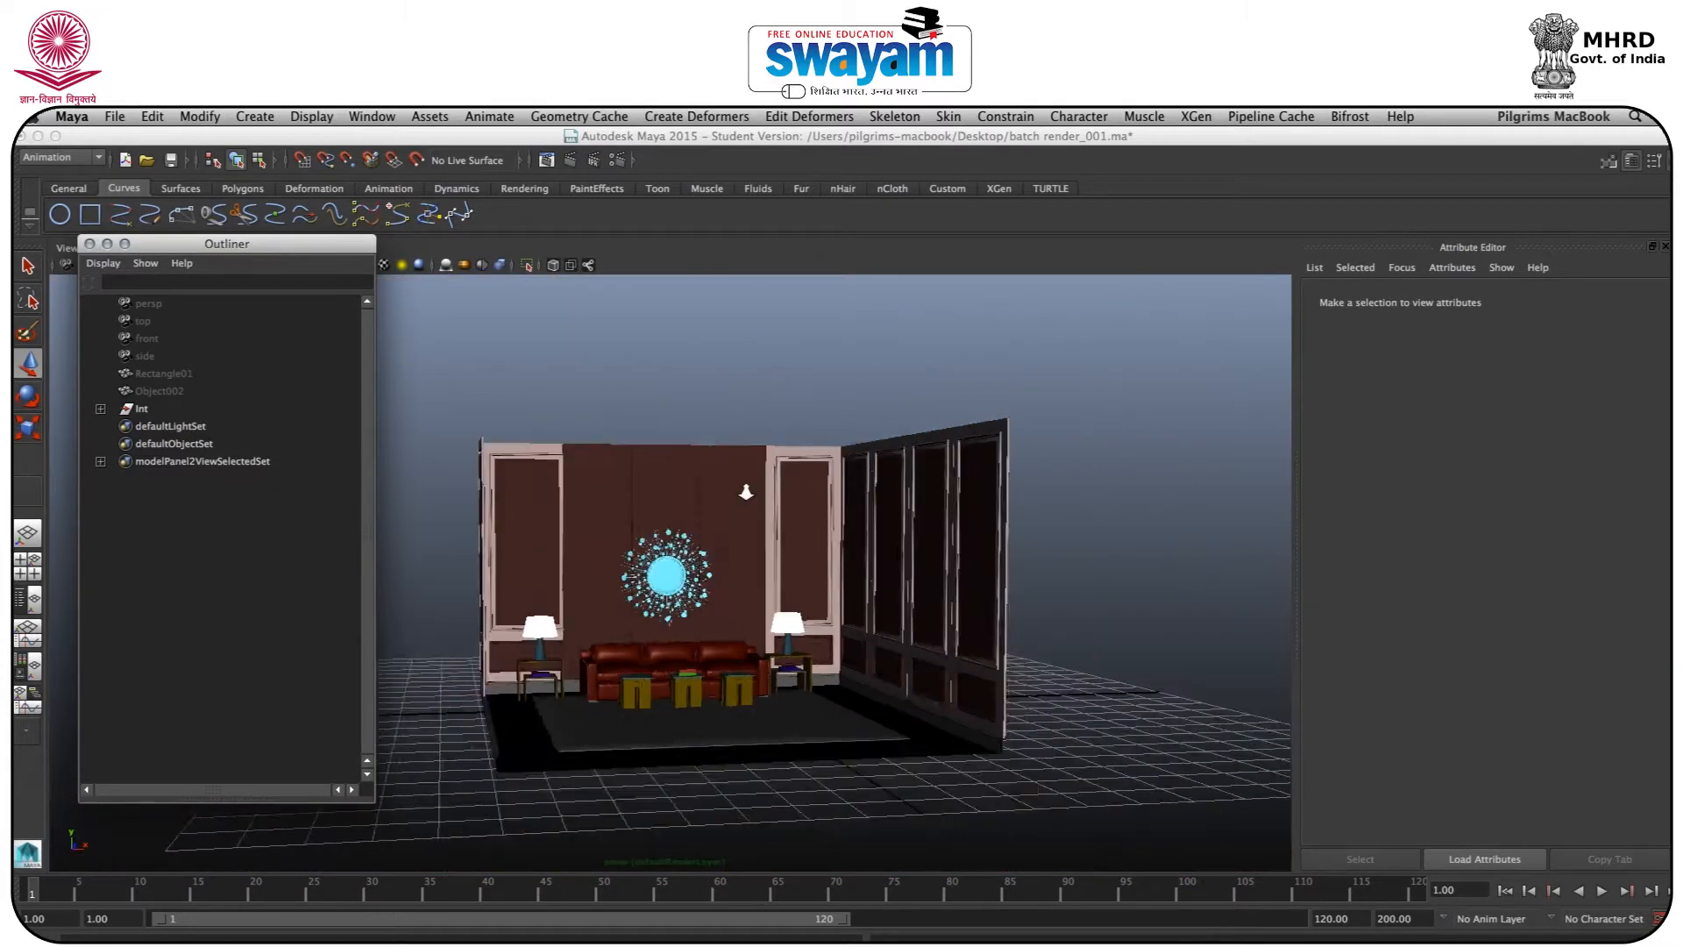
{"action": "scroll", "coordinate": [747, 496], "scroll_direction": "up", "scroll_amount": 2}
{"action": "key", "text": "super+s"}
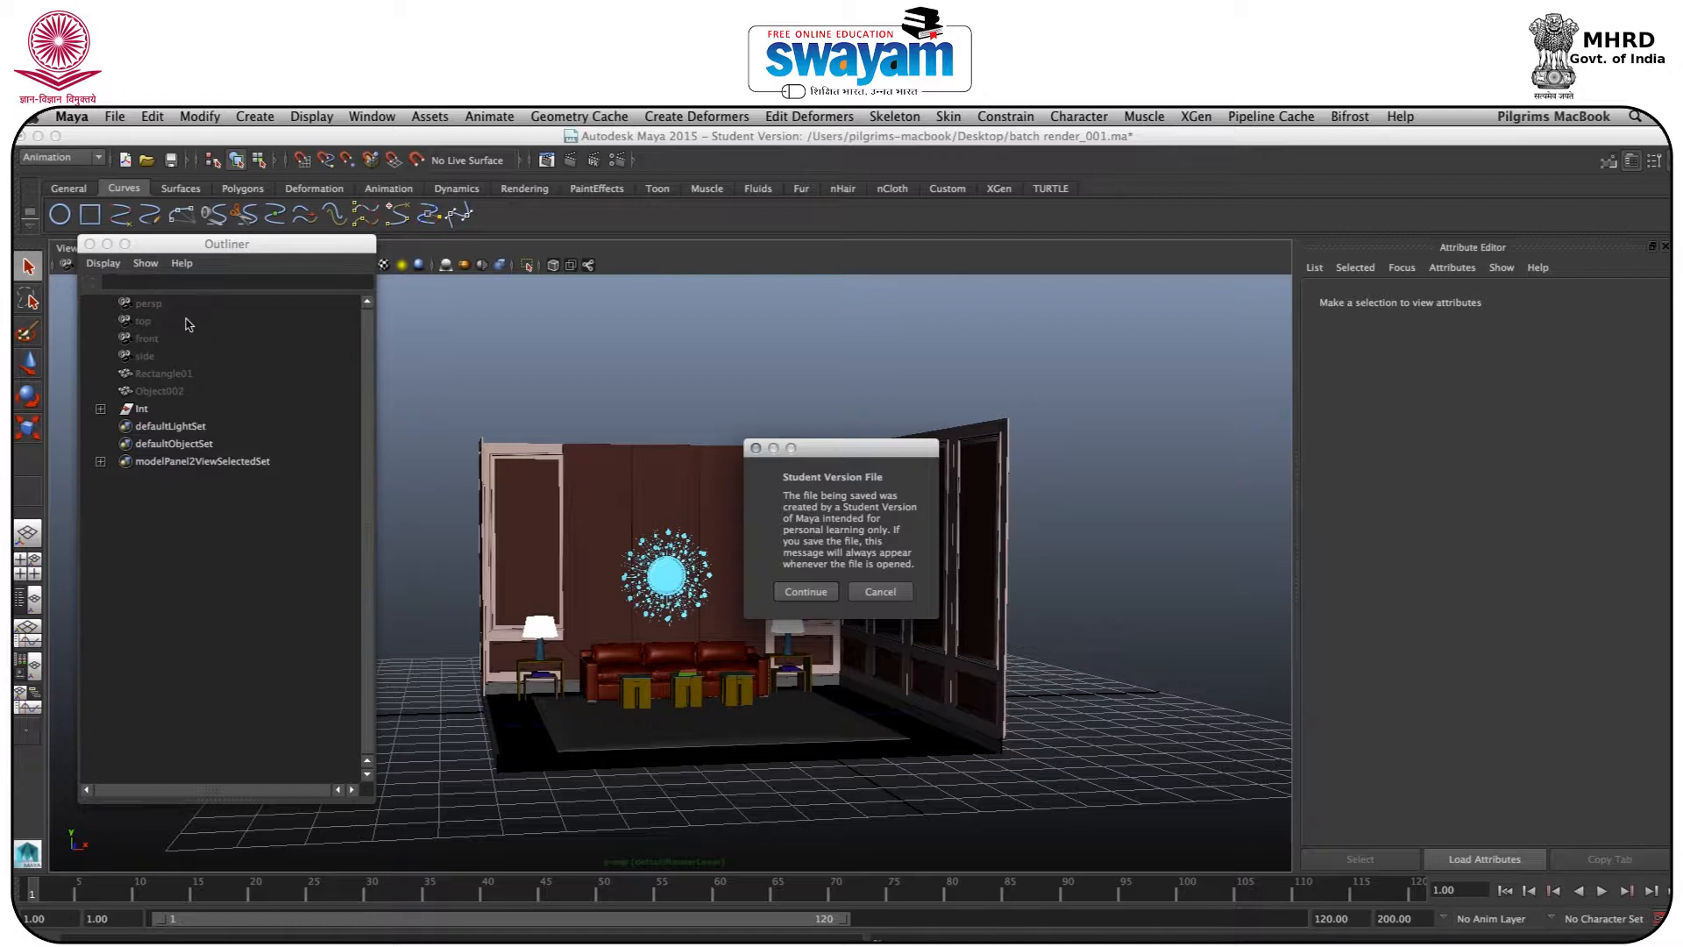
{"action": "left_click", "coordinate": [824, 598]}
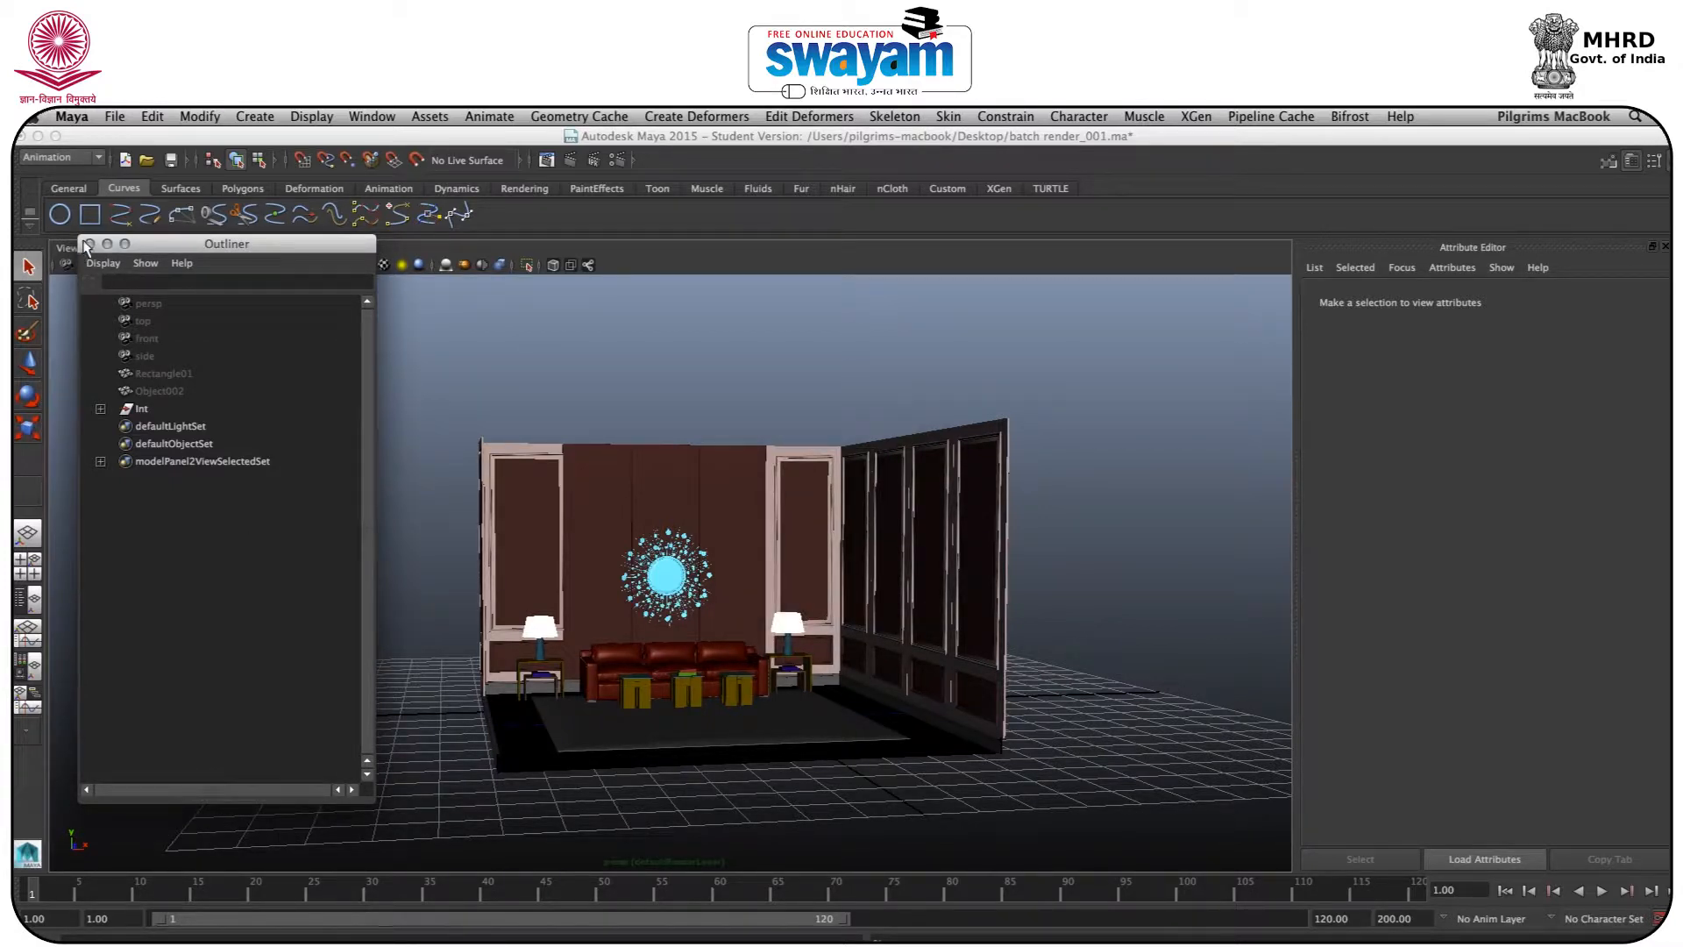
{"action": "key", "text": "w"}
{"action": "left_click", "coordinate": [88, 244]}
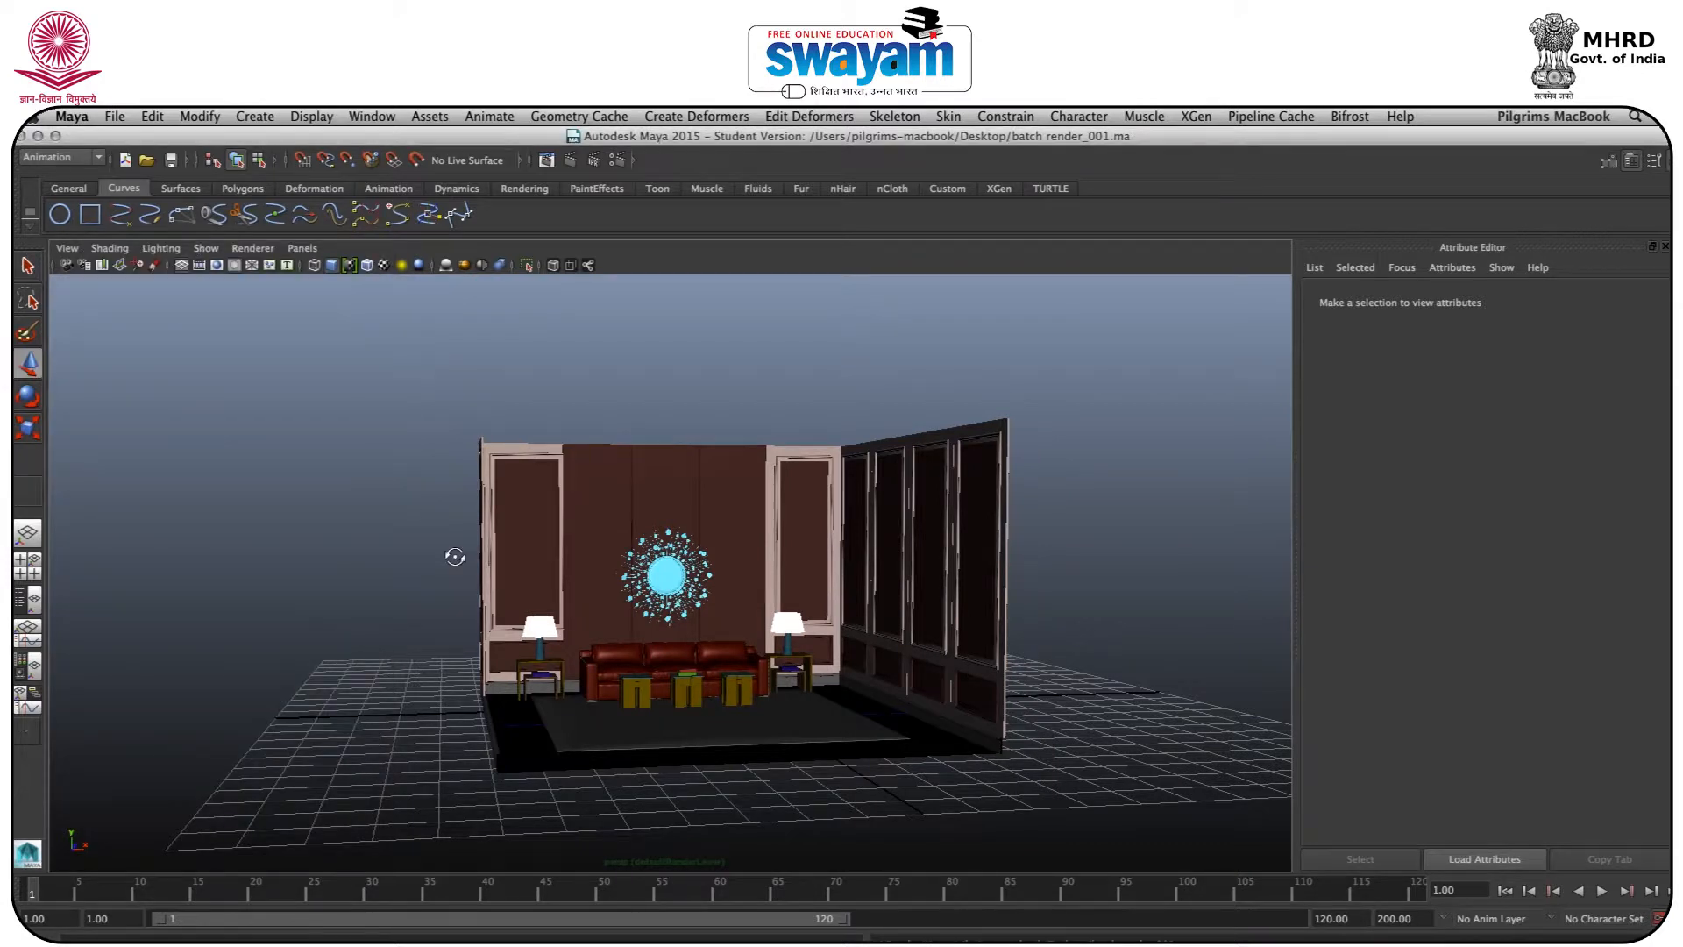
{"action": "left_click_drag", "start_coordinate": [455, 557], "coordinate": [496, 575], "text": "alt"}
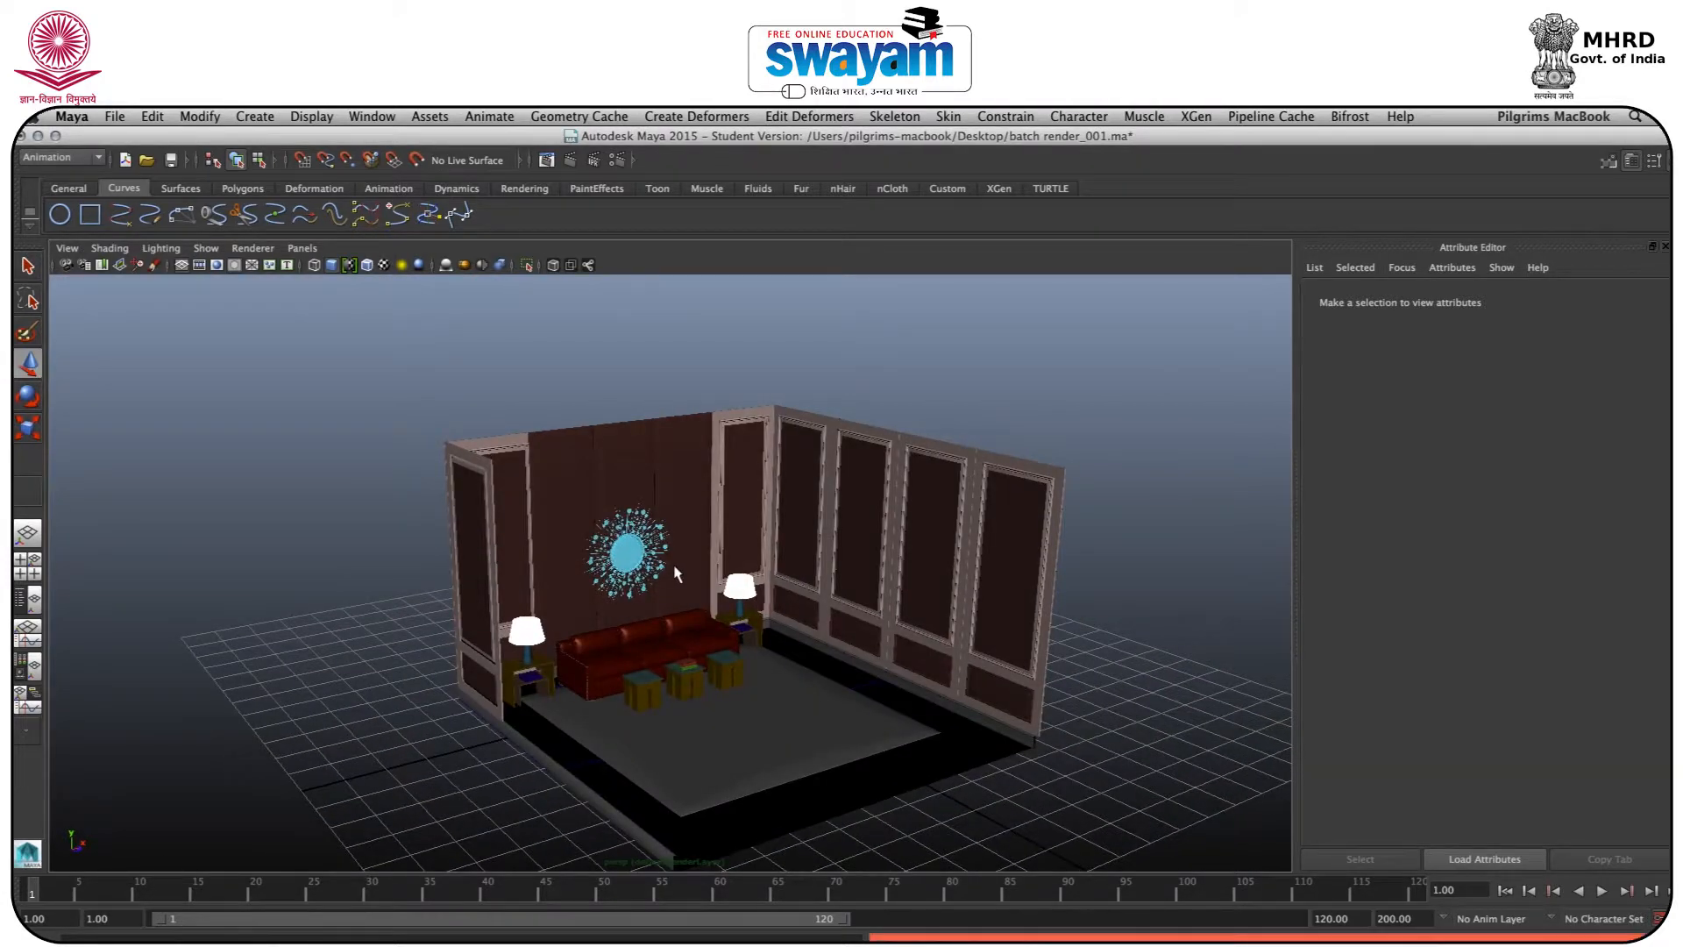
{"action": "key", "text": "super+s"}
{"action": "left_click", "coordinate": [793, 594]}
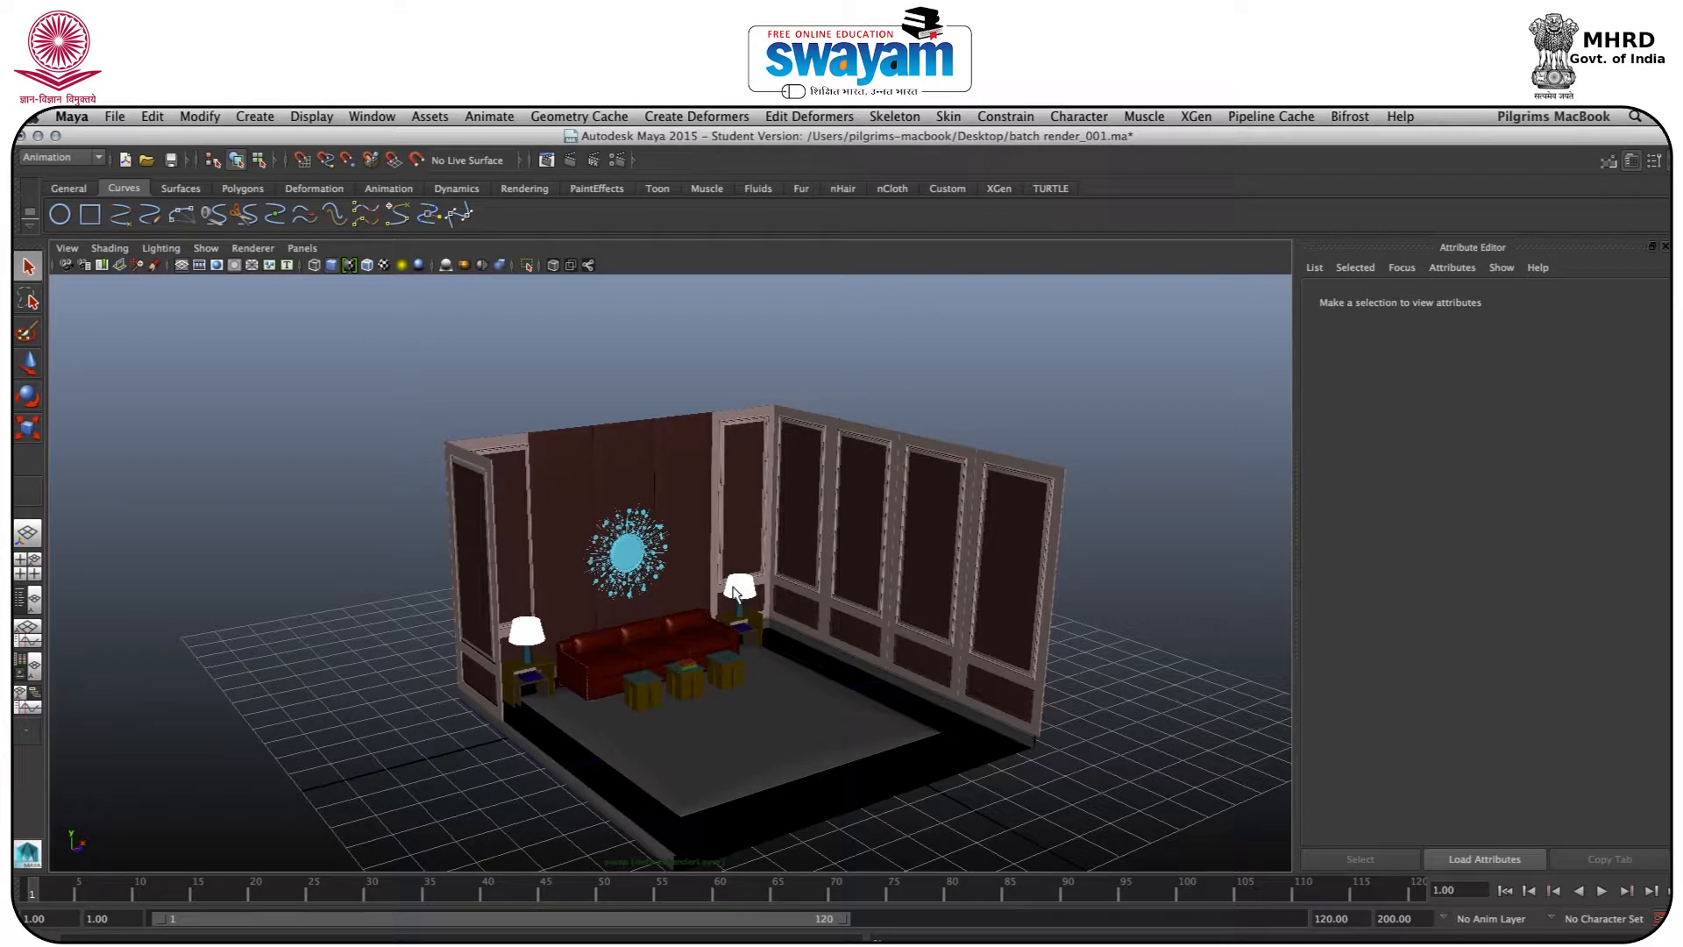
{"action": "key", "text": "w"}
Test-render a closer view of the sofa, lamps and panelled room corner, and close the render window
{"action": "scroll", "coordinate": [845, 609], "scroll_direction": "up", "scroll_amount": 3}
{"action": "scroll", "coordinate": [687, 659], "scroll_direction": "up", "scroll_amount": 7}
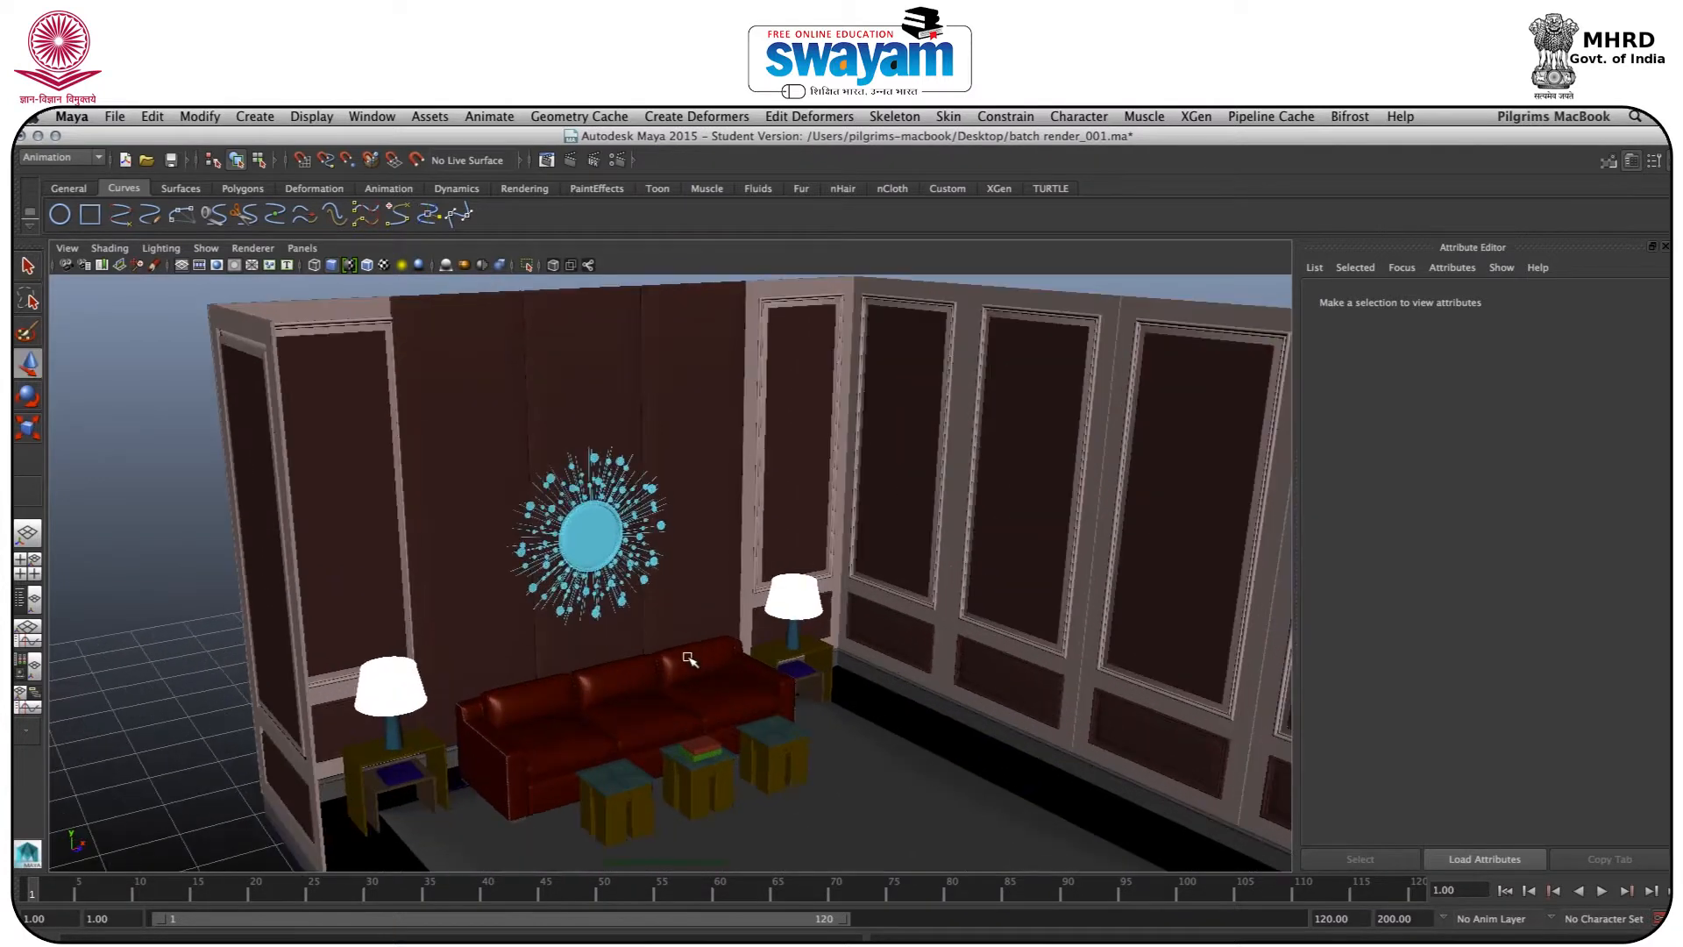
{"action": "left_click_drag", "start_coordinate": [688, 660], "coordinate": [681, 684], "text": "alt"}
{"action": "middle_click_drag", "start_coordinate": [736, 614], "coordinate": [729, 410], "text": "alt"}
{"action": "scroll", "coordinate": [748, 477], "scroll_direction": "down", "scroll_amount": 8}
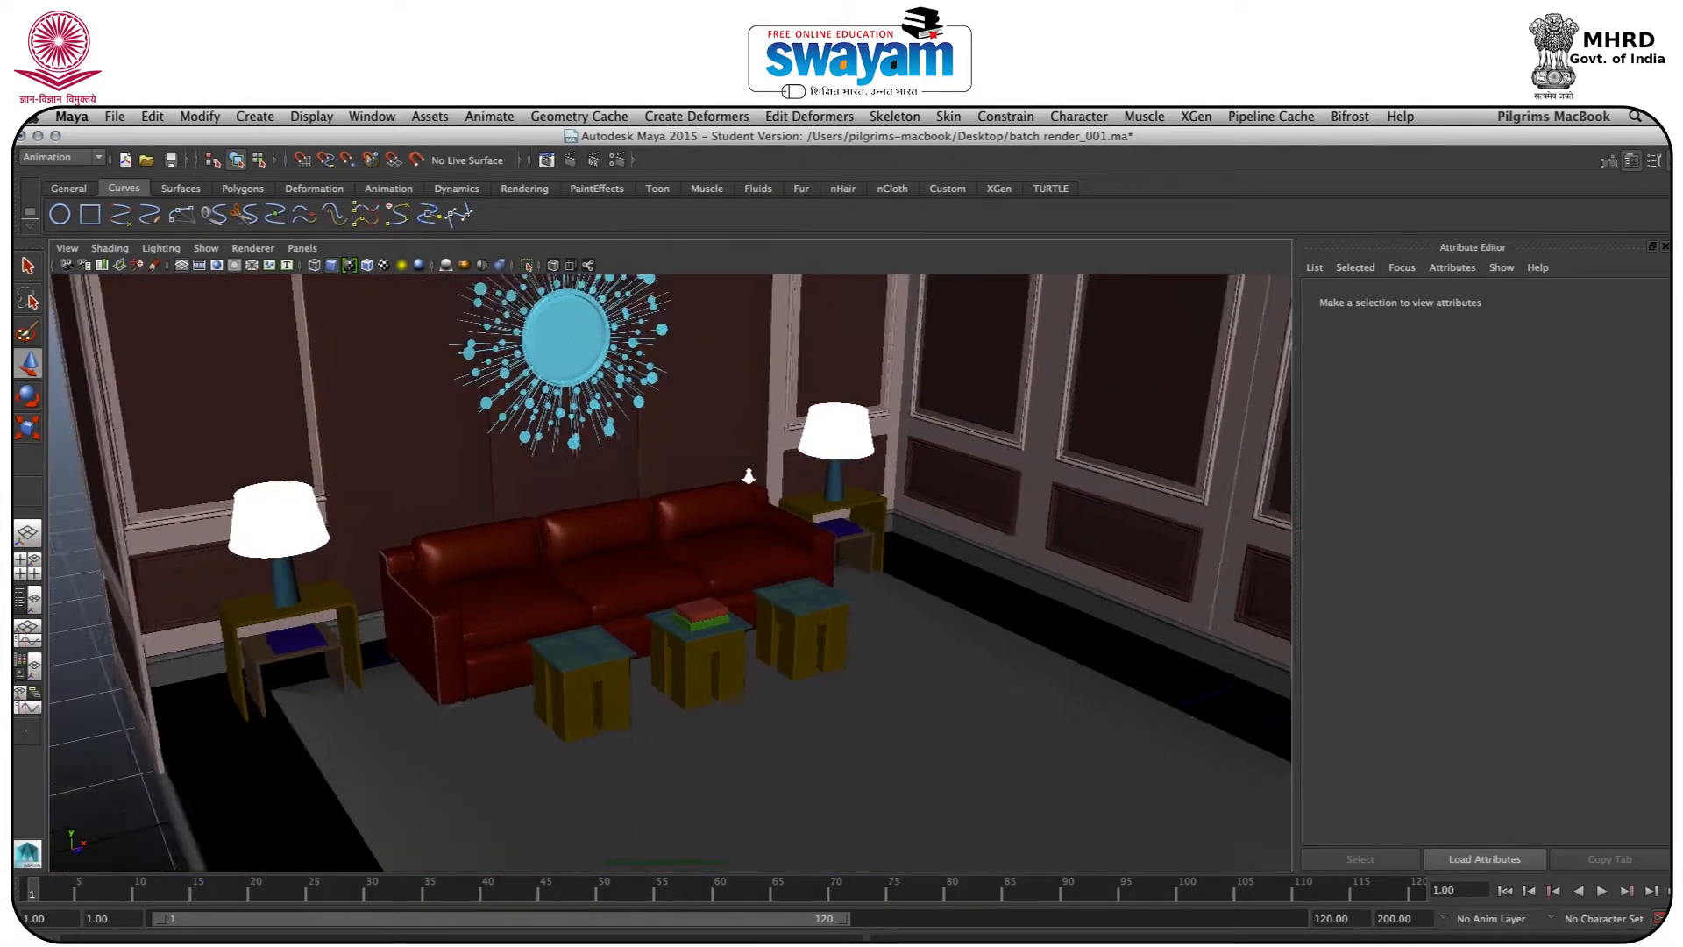
{"action": "scroll", "coordinate": [752, 478], "scroll_direction": "up", "scroll_amount": 4}
{"action": "mouse_move", "coordinate": [833, 447]}
{"action": "left_mouse_down", "text": "alt"}
{"action": "mouse_move", "coordinate": [803, 465]}
{"action": "mouse_move", "coordinate": [851, 434]}
{"action": "left_mouse_up", "text": "alt"}
{"action": "middle_click_drag", "start_coordinate": [841, 443], "coordinate": [749, 582], "text": "alt"}
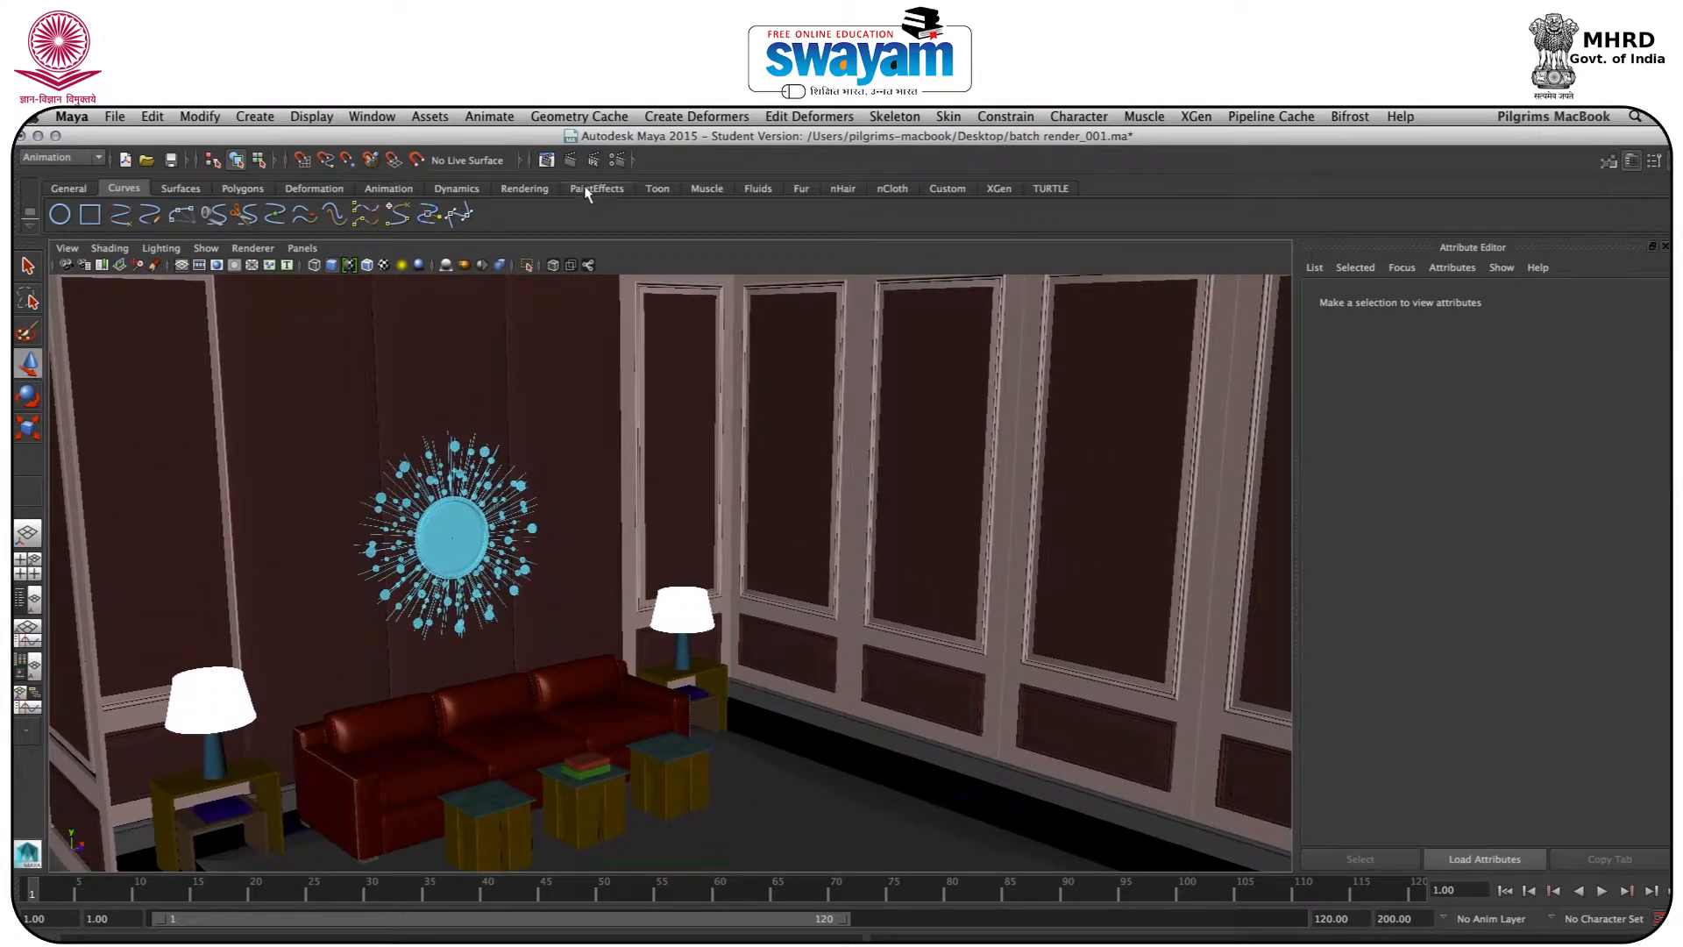
{"action": "left_click", "coordinate": [570, 161]}
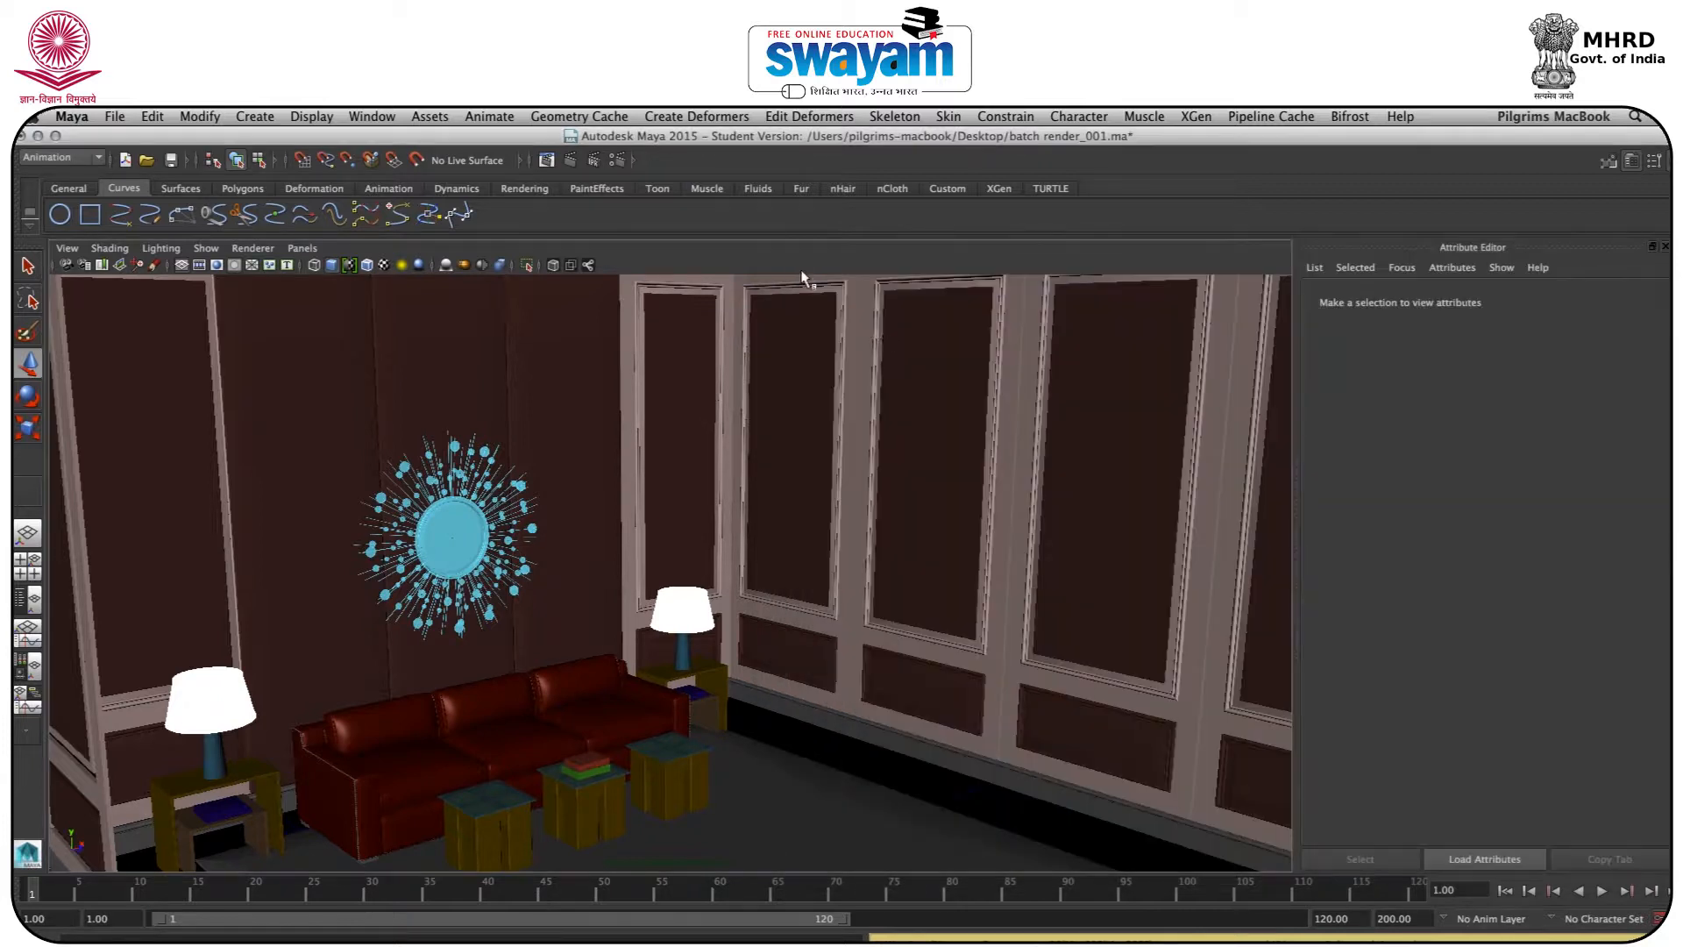
{"action": "left_click", "coordinate": [795, 260]}
Create a point light and position it just above the shade of the corner table lamp, at about 1.474, 2.405, -1.604
{"action": "left_click", "coordinate": [526, 189]}
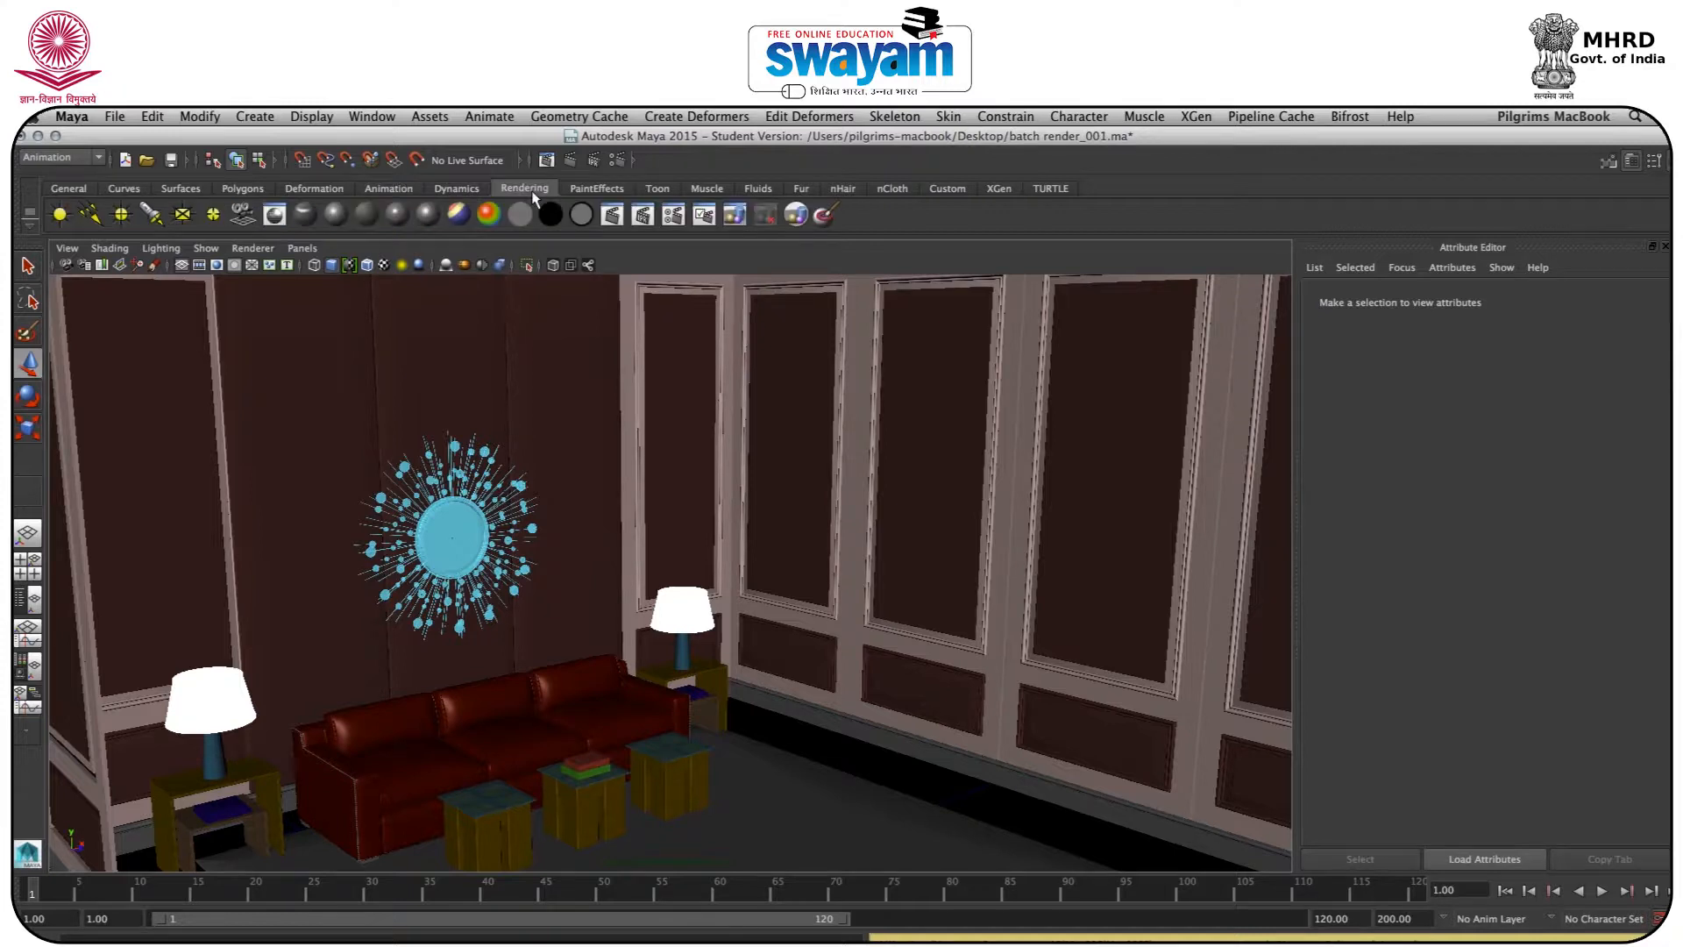
{"action": "left_click", "coordinate": [121, 214]}
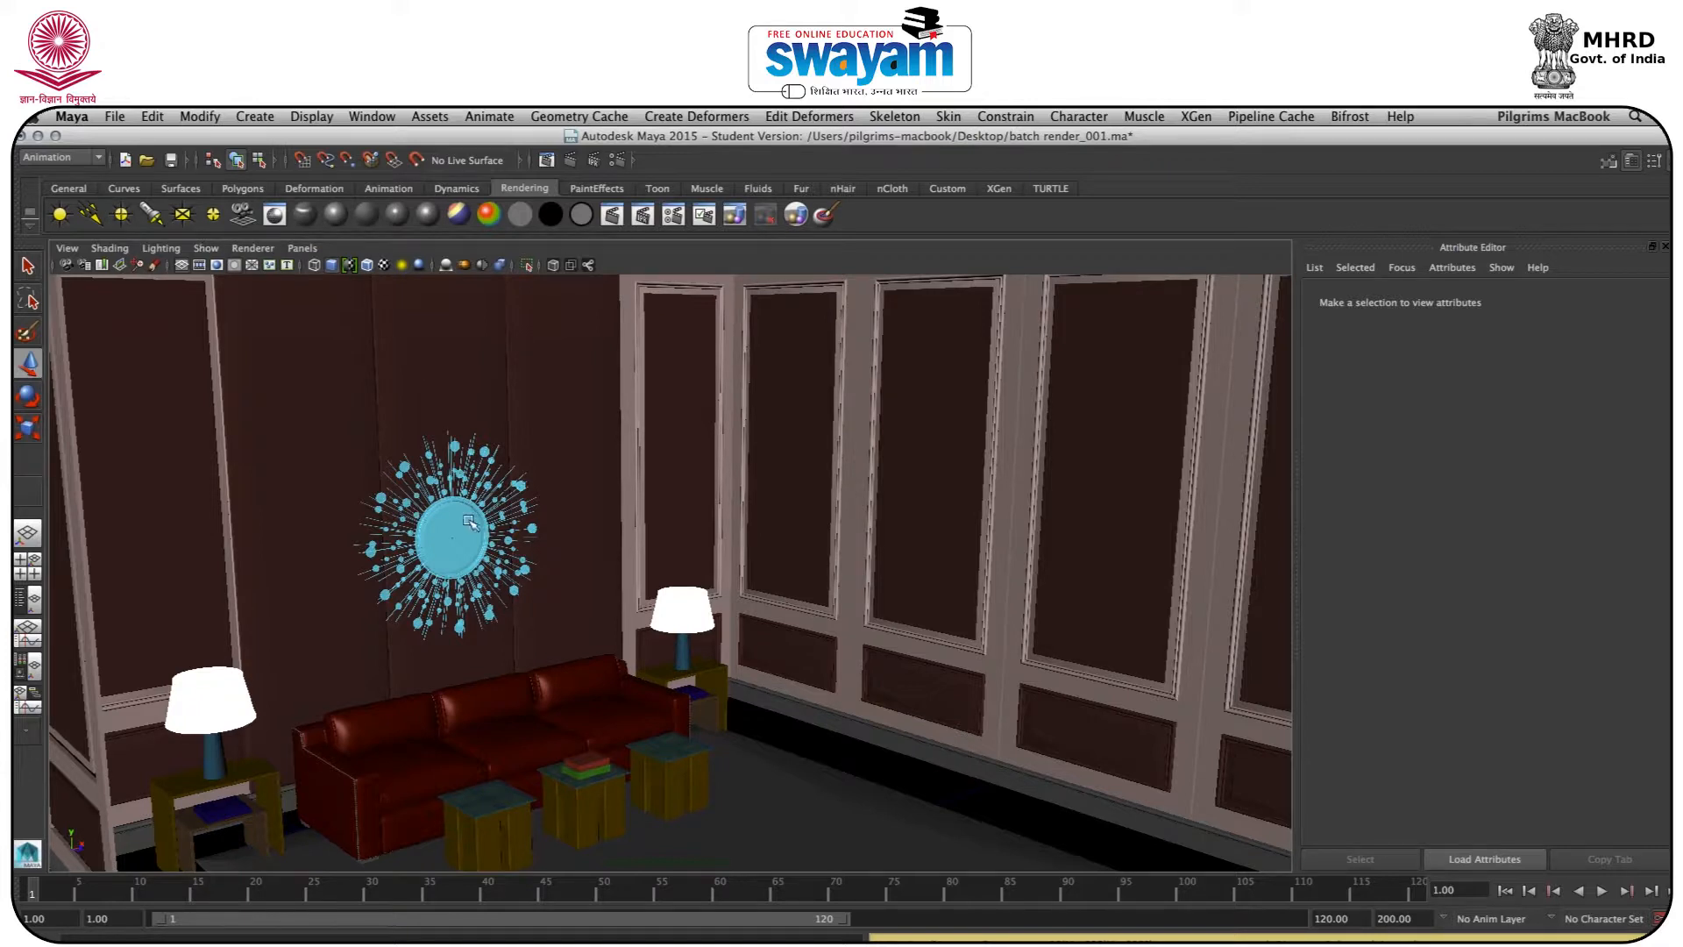
{"action": "left_click_drag", "start_coordinate": [680, 717], "coordinate": [685, 520]}
{"action": "left_click_drag", "start_coordinate": [690, 589], "coordinate": [747, 654], "text": "alt"}
{"action": "left_click_drag", "start_coordinate": [673, 574], "coordinate": [537, 487]}
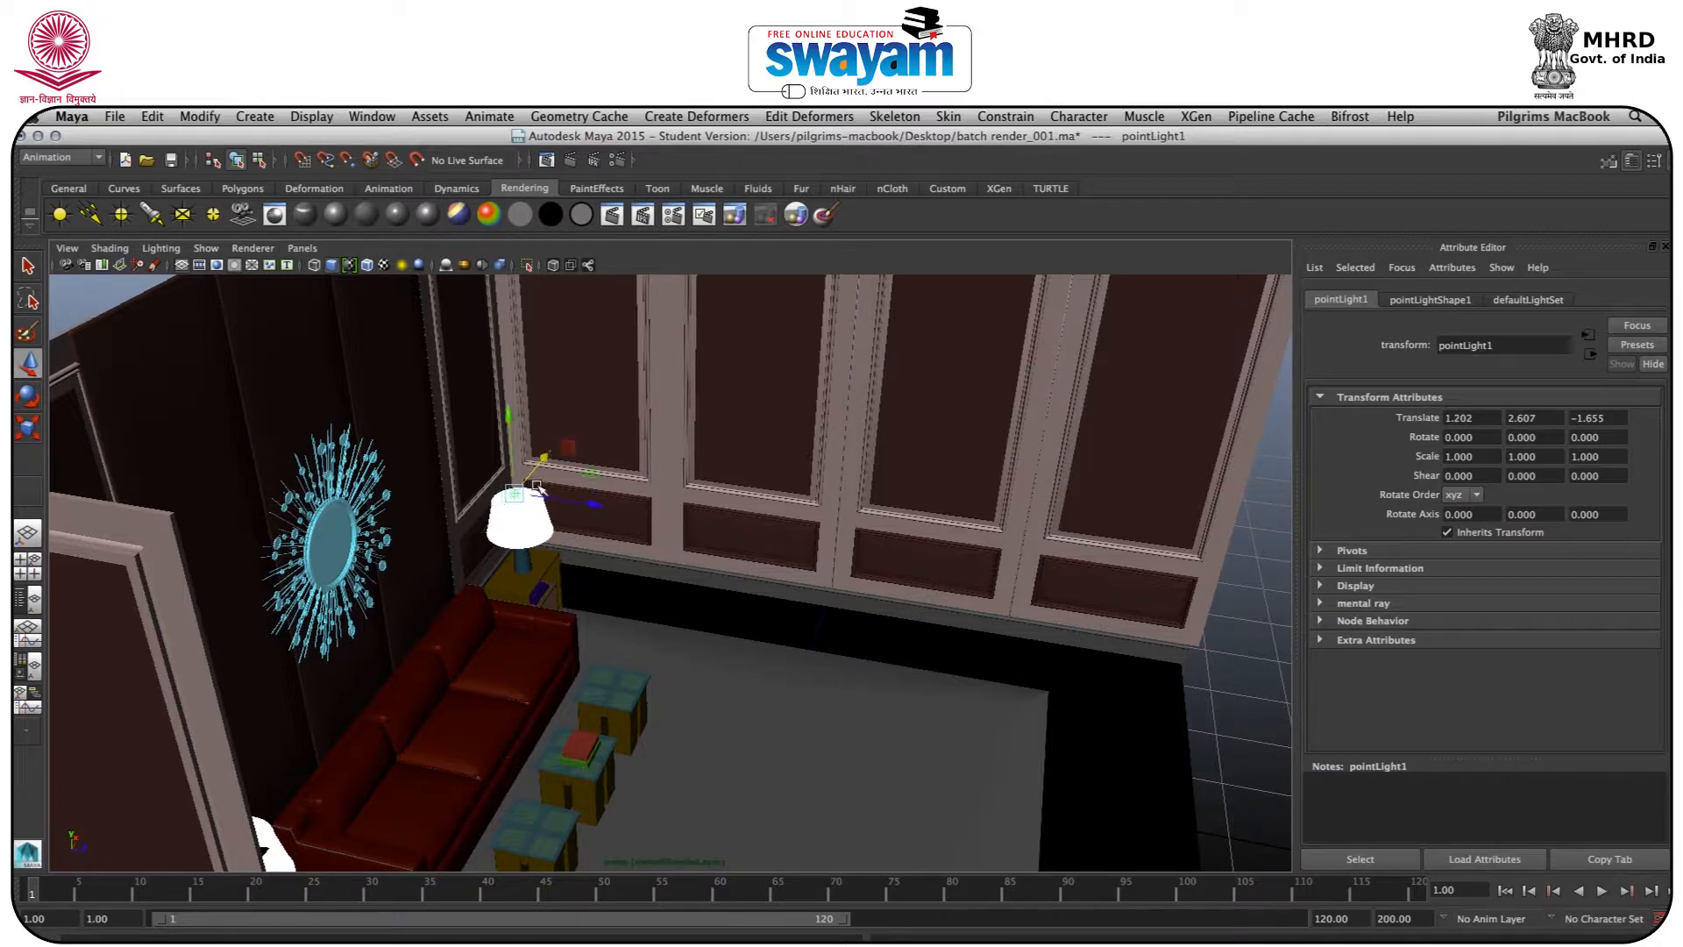
{"action": "key", "text": "f"}
{"action": "left_click_drag", "start_coordinate": [561, 543], "coordinate": [627, 618], "text": "alt"}
{"action": "left_click_drag", "start_coordinate": [740, 542], "coordinate": [711, 571]}
Display the scene lighting in the viewport, duplicate the point light and lower the copy below the lampshade to about Y 1.665
{"action": "key", "text": "7"}
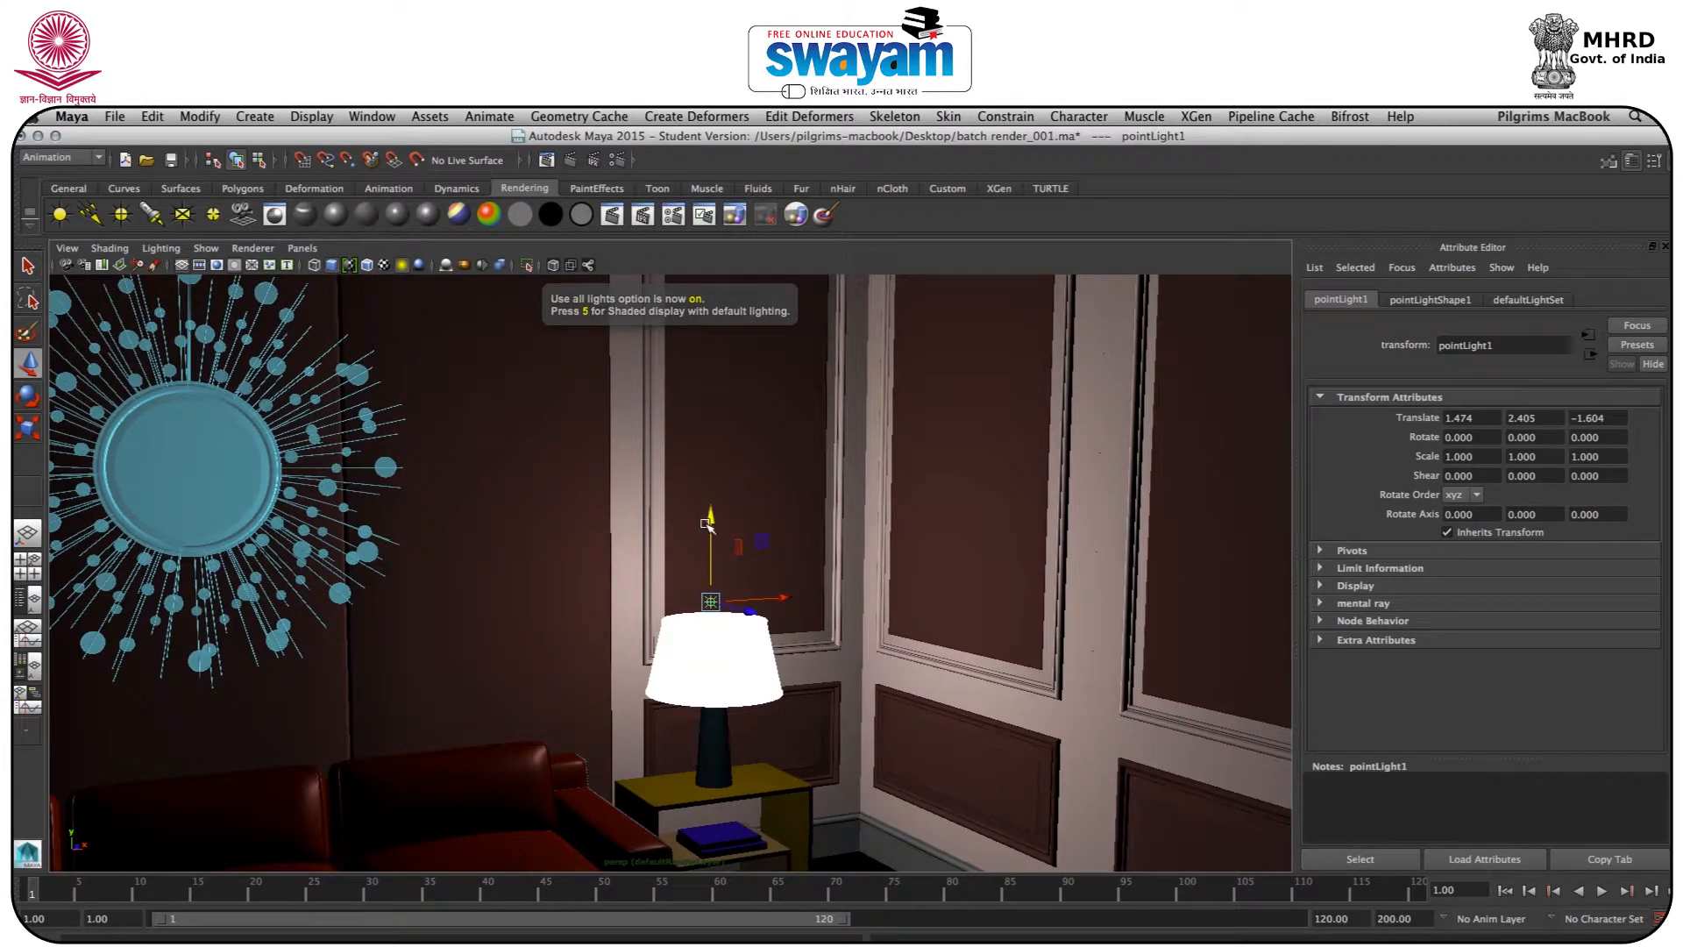
{"action": "key", "text": "ctrl+d"}
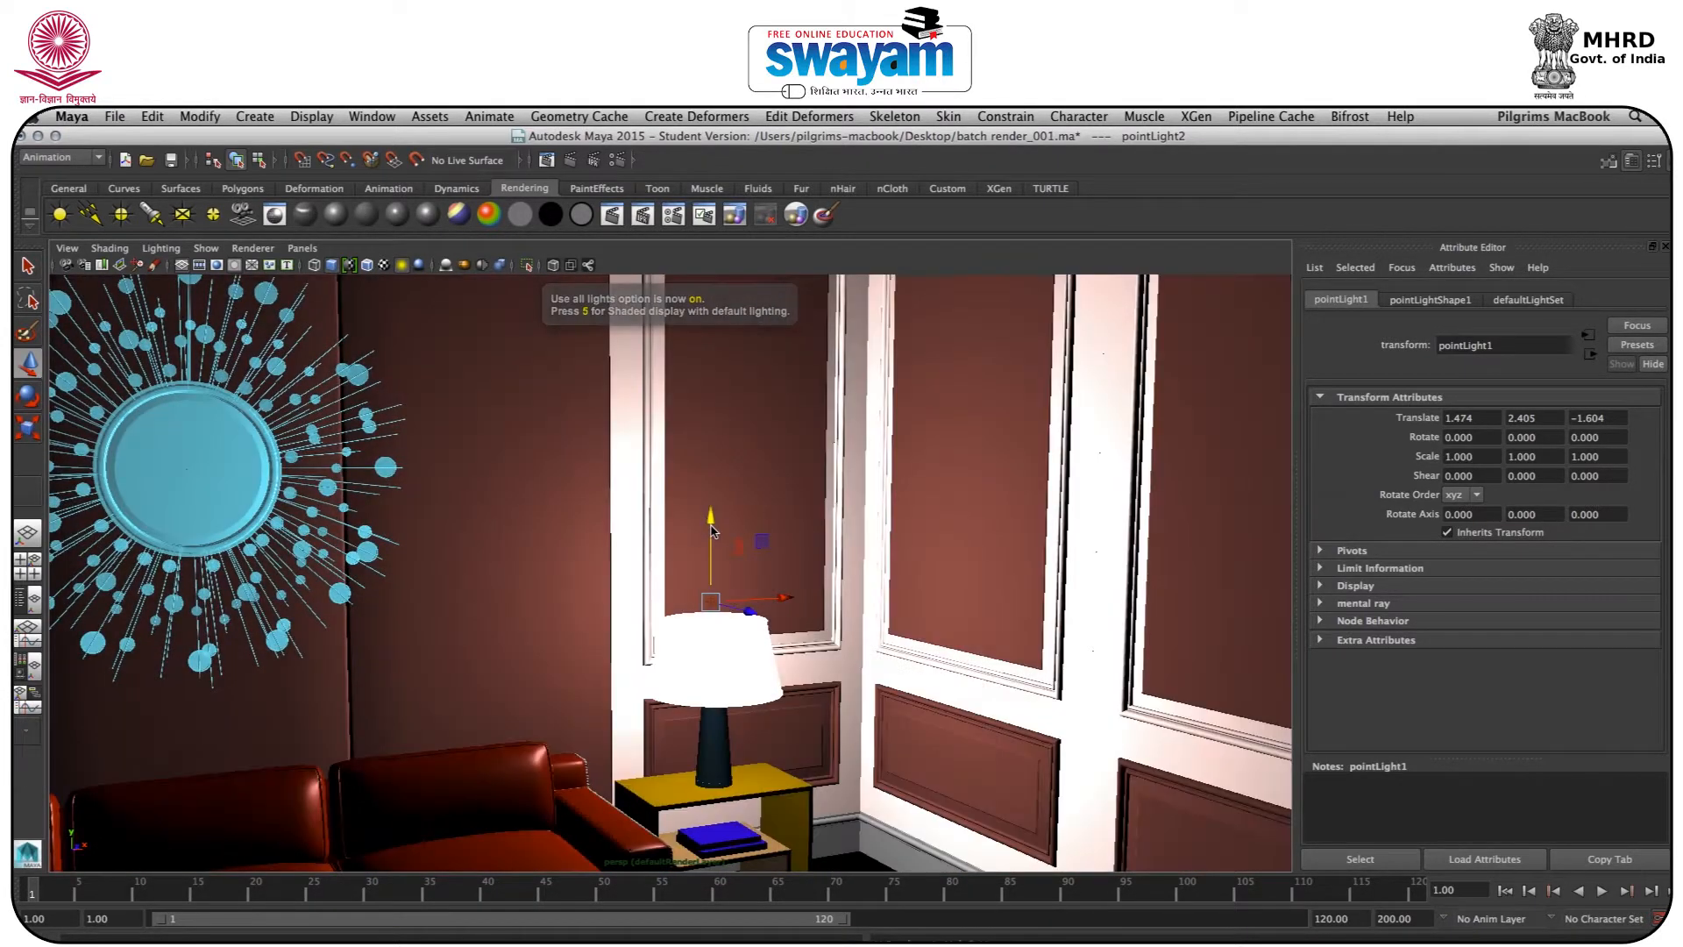
{"action": "left_click_drag", "start_coordinate": [710, 525], "coordinate": [733, 631]}
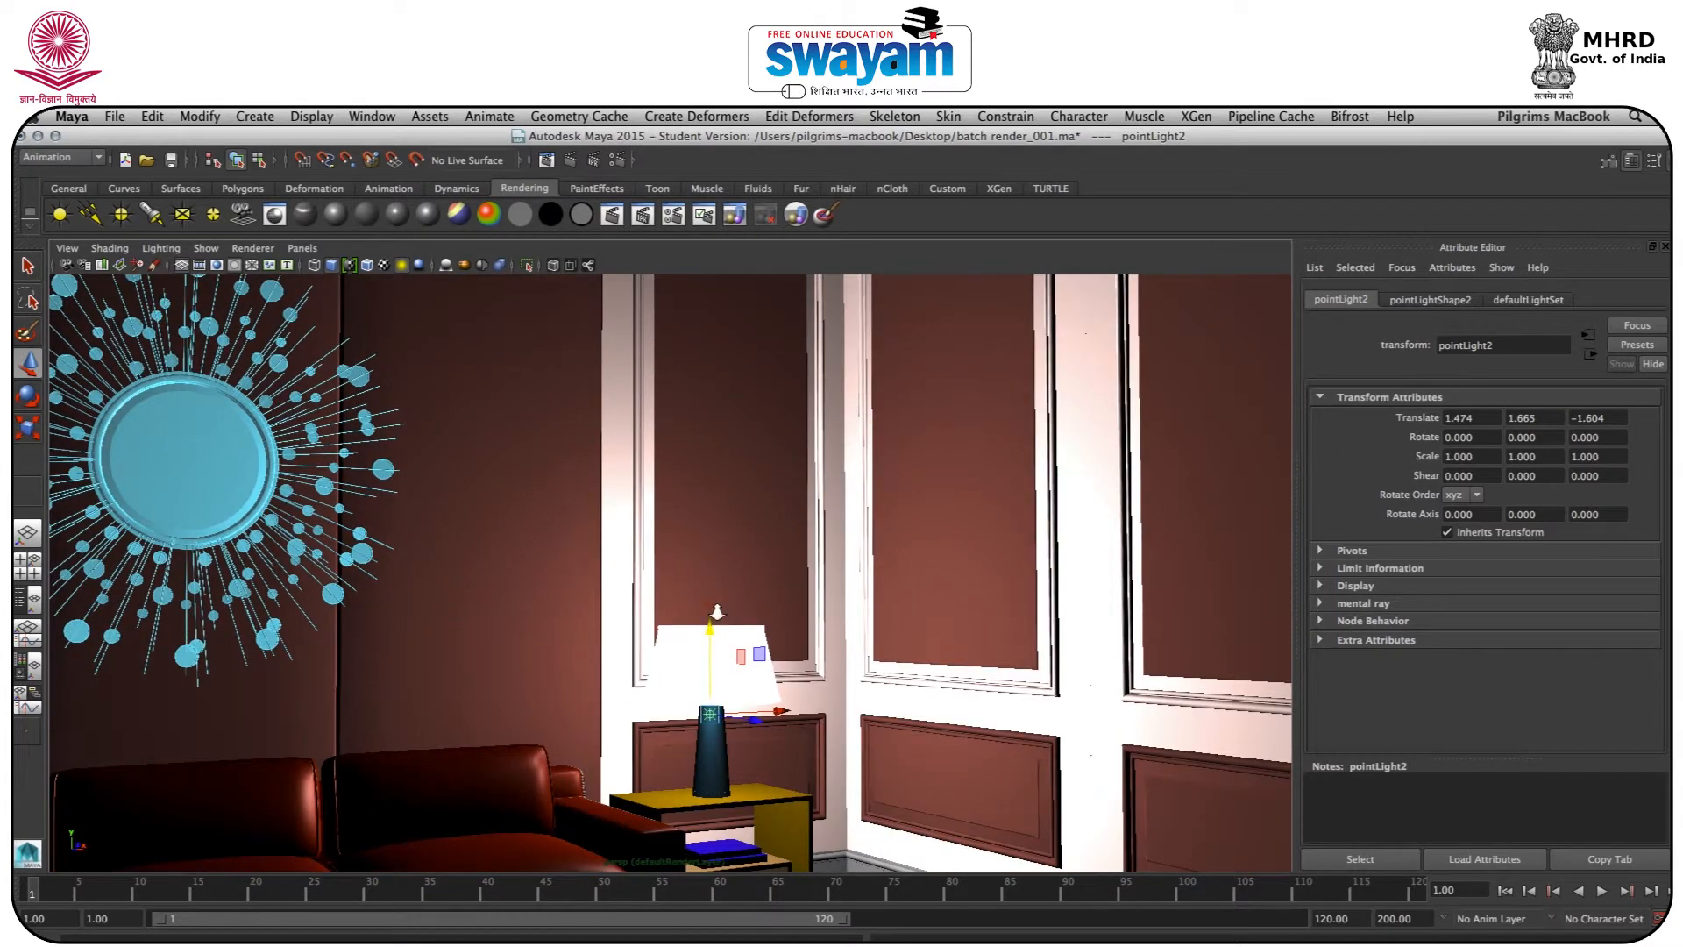
Test-render the whole room with the two lamp lights and close the render window
{"action": "scroll", "coordinate": [735, 631], "scroll_direction": "down", "scroll_amount": 10}
{"action": "scroll", "coordinate": [707, 626], "scroll_direction": "up", "scroll_amount": 8}
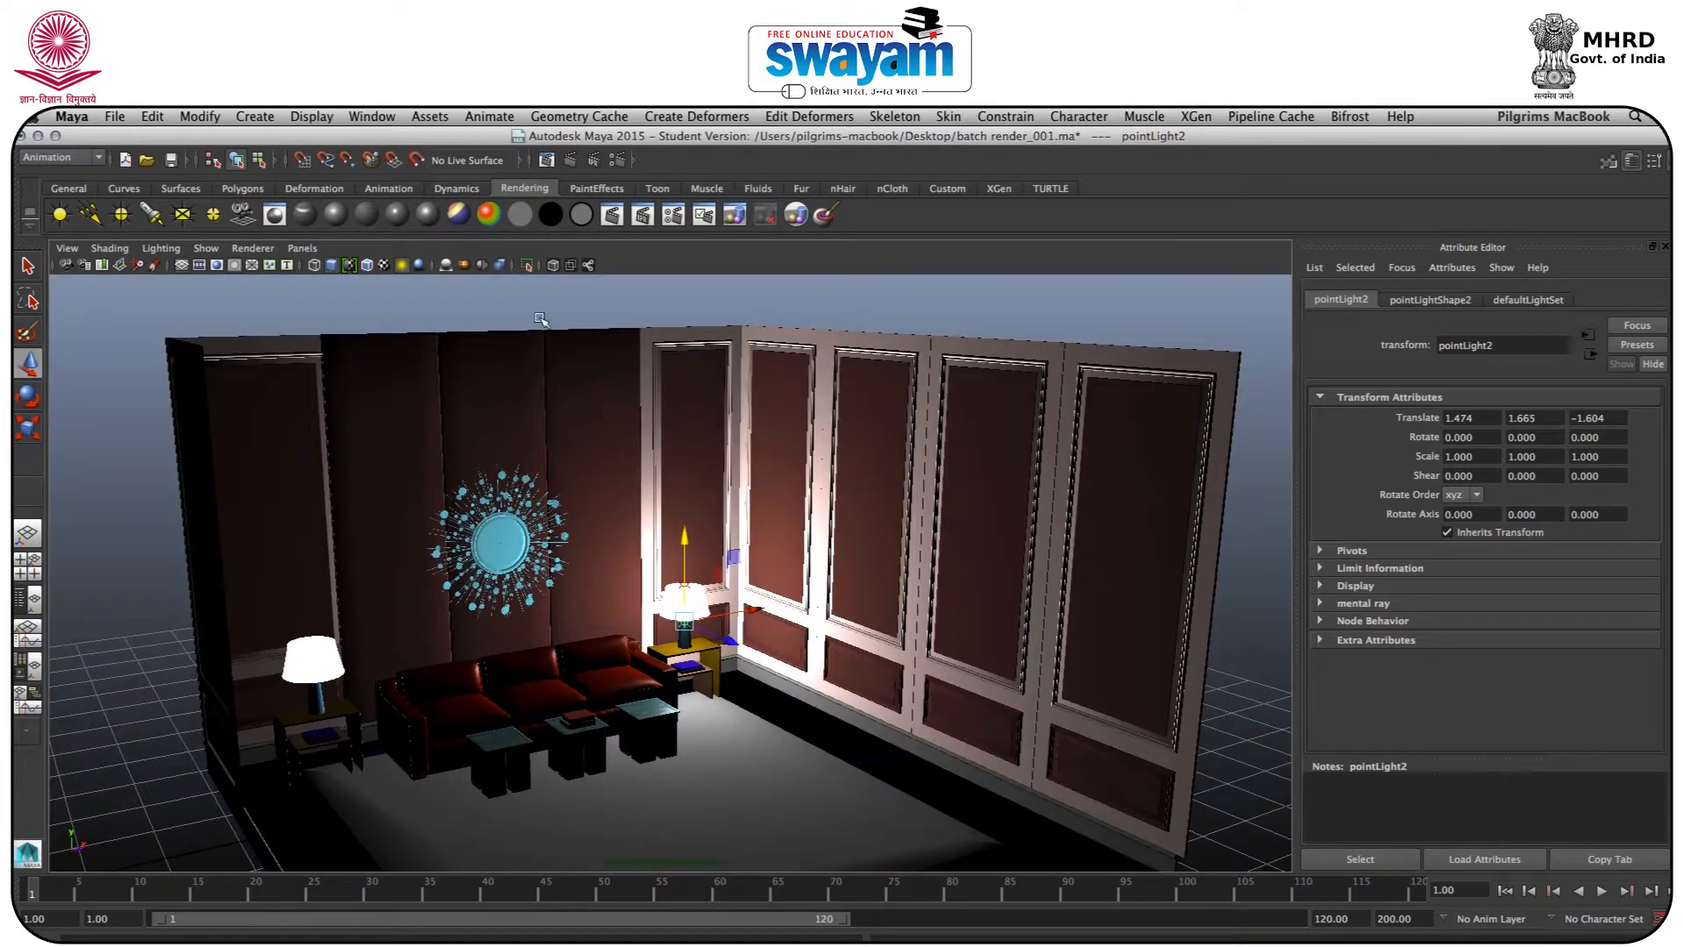
{"action": "left_click", "coordinate": [570, 159]}
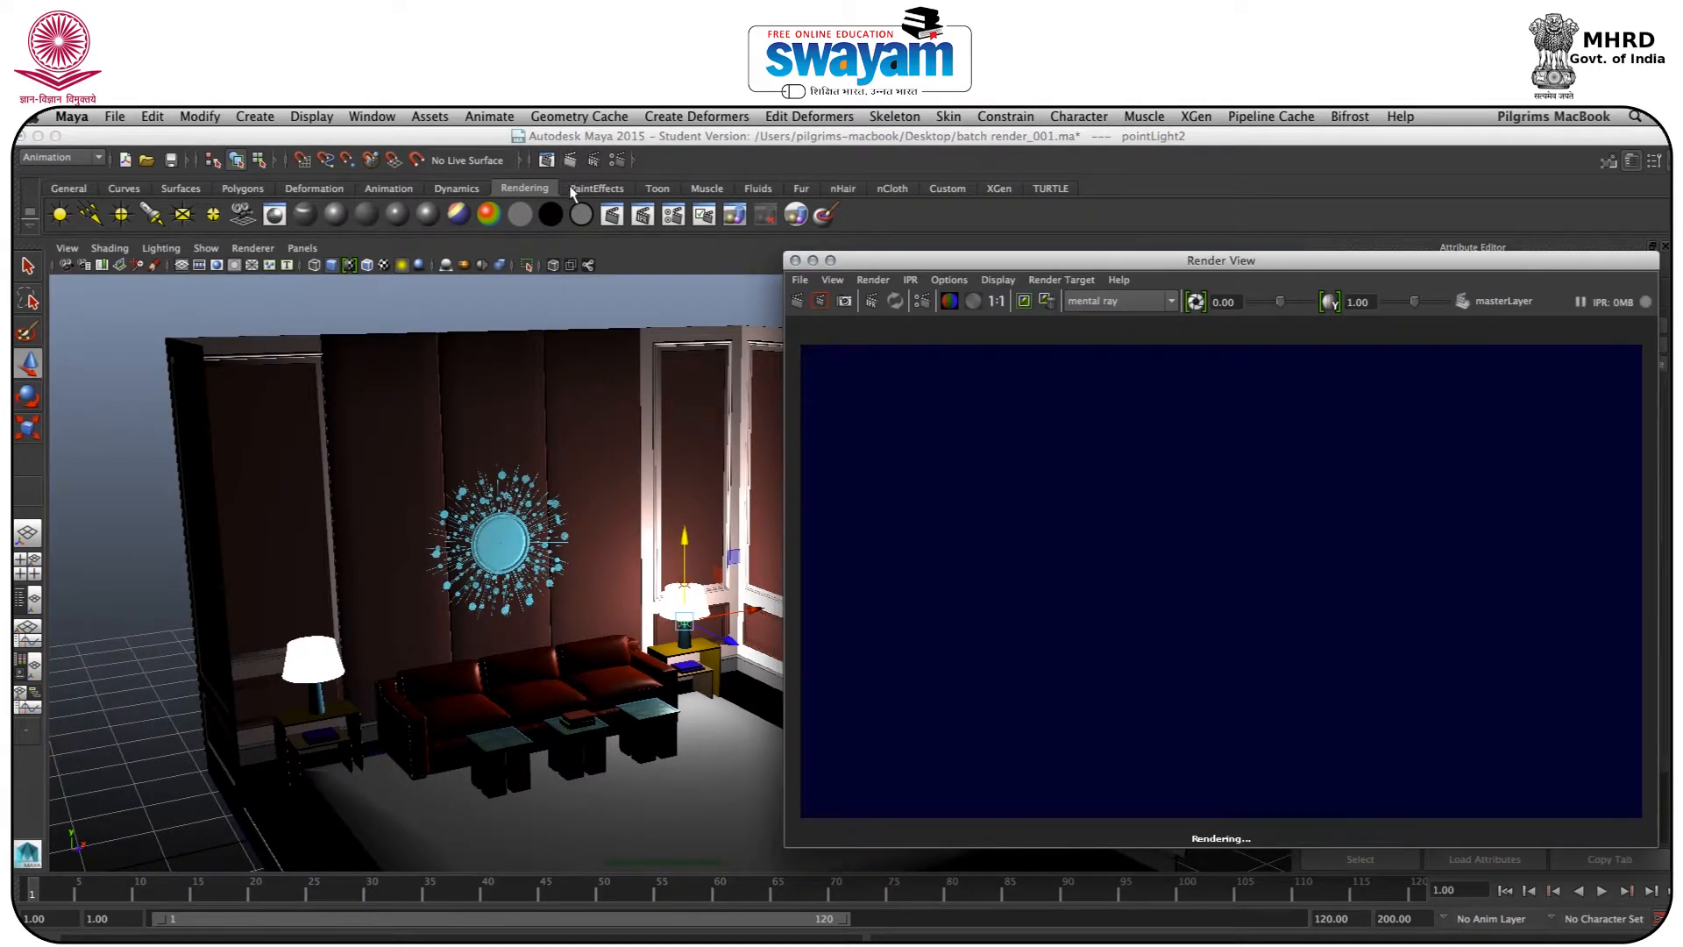
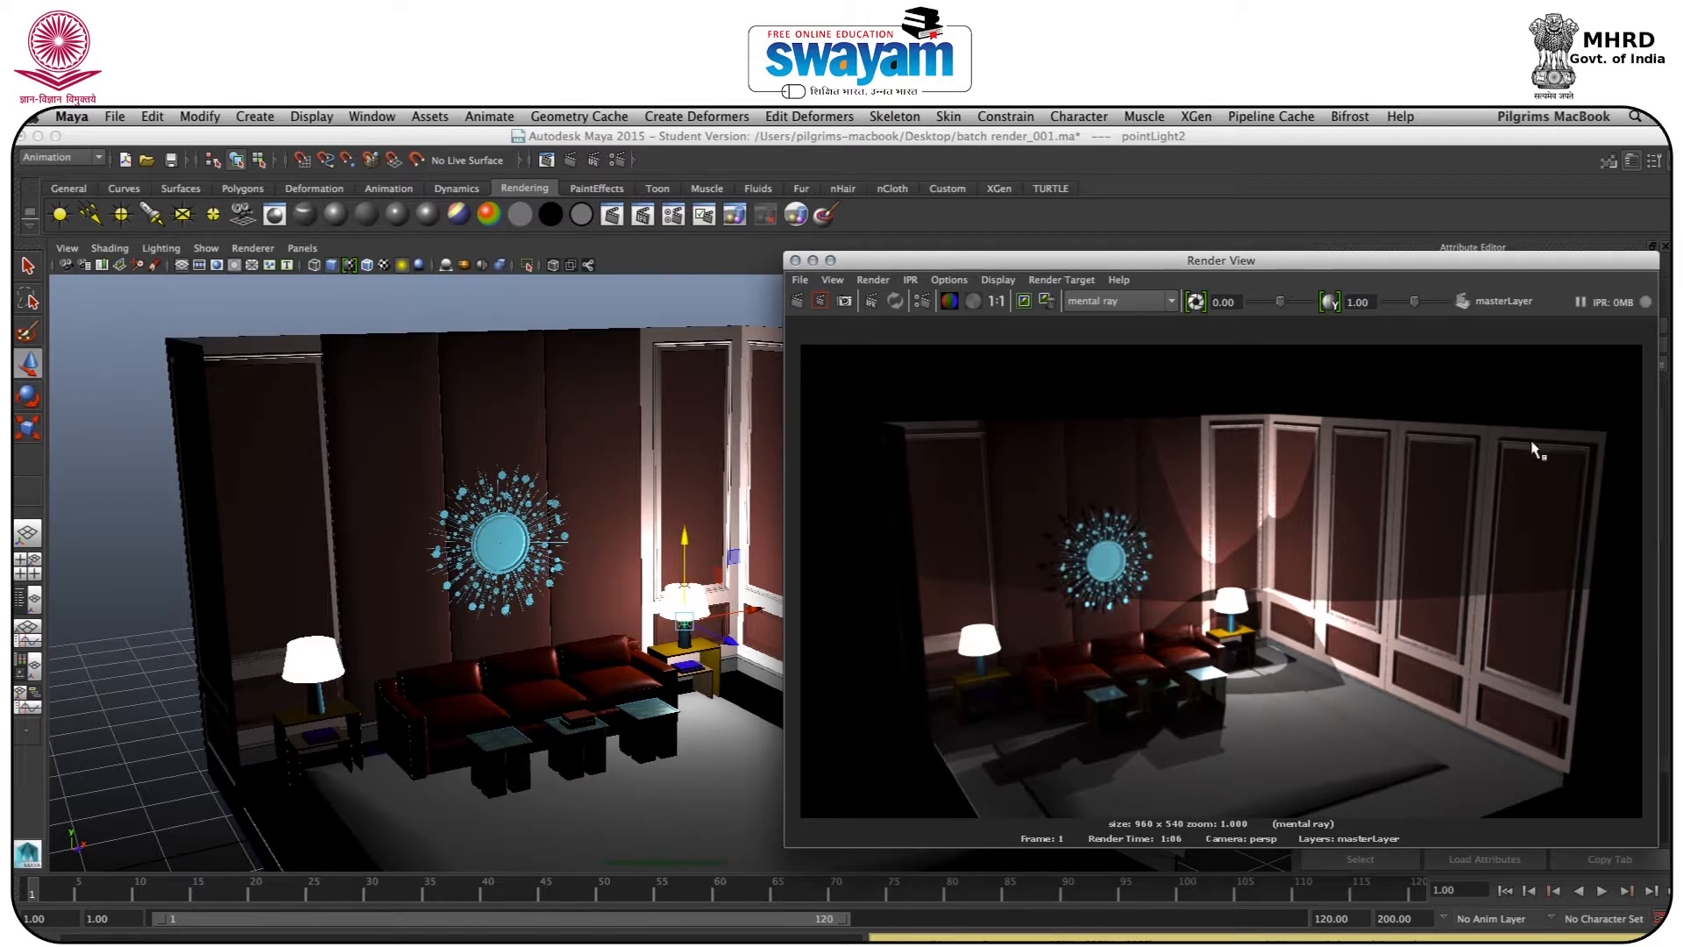
{"action": "left_click", "coordinate": [795, 261]}
Duplicate both point lights of the corner table lamp, move the copies to the other table lamp at X about -5.346, and display scene lighting
{"action": "scroll", "coordinate": [619, 625], "scroll_direction": "up", "scroll_amount": 10}
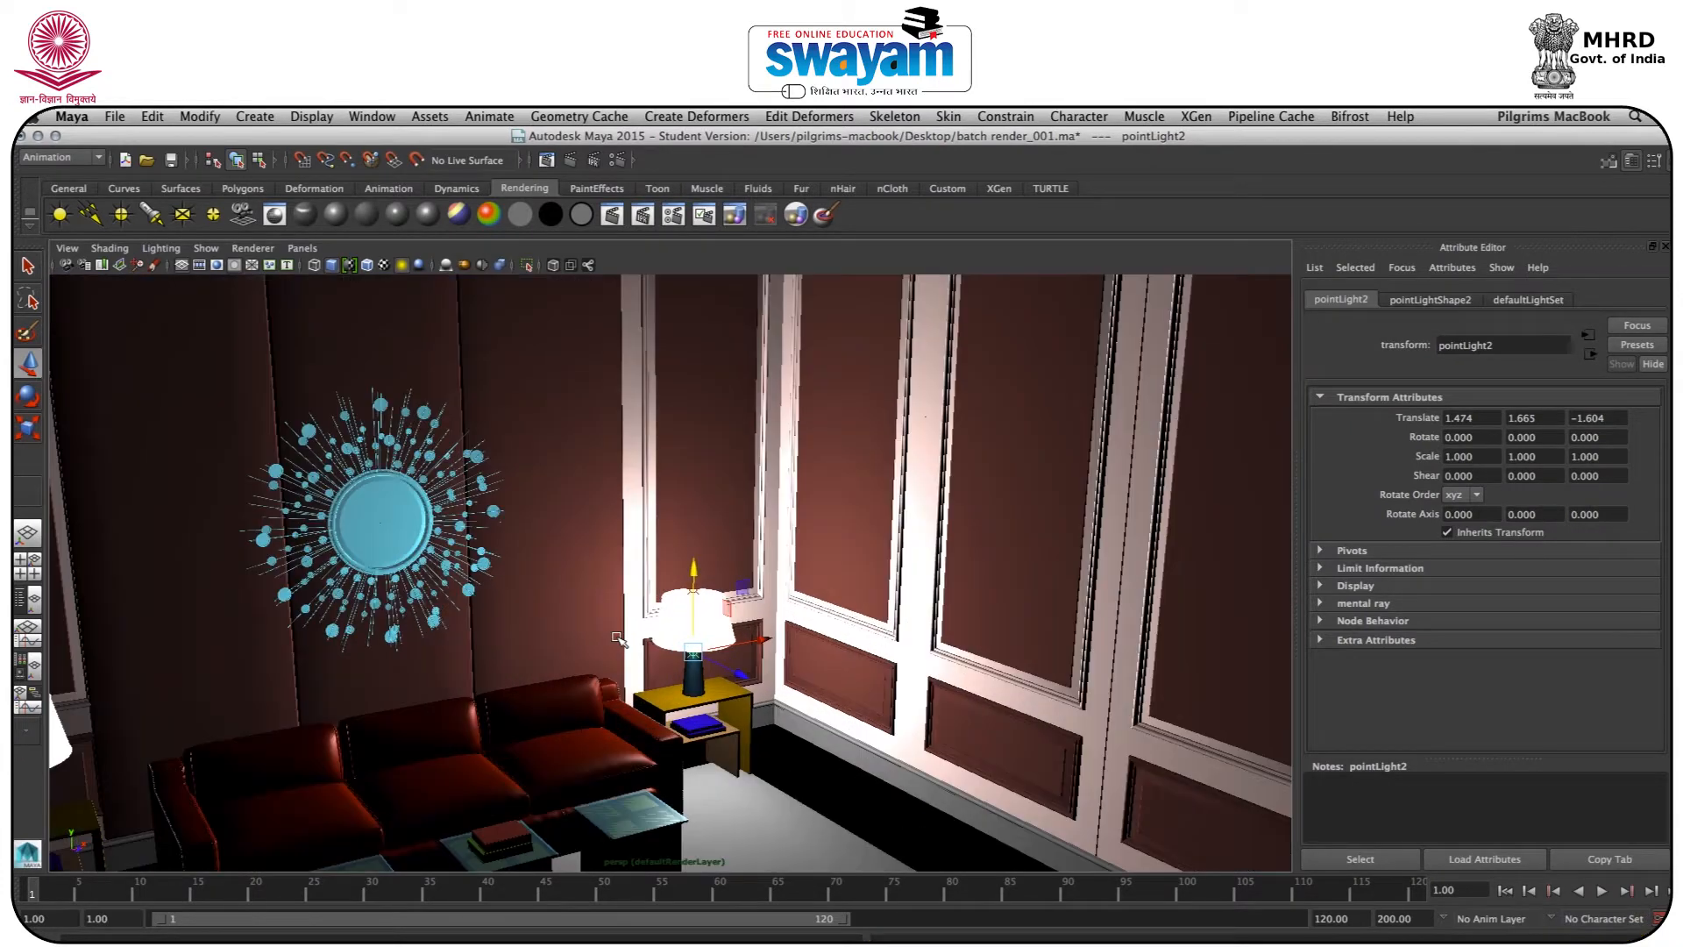
{"action": "left_click", "coordinate": [722, 607]}
{"action": "left_click_drag", "start_coordinate": [764, 666], "coordinate": [753, 666], "text": "alt"}
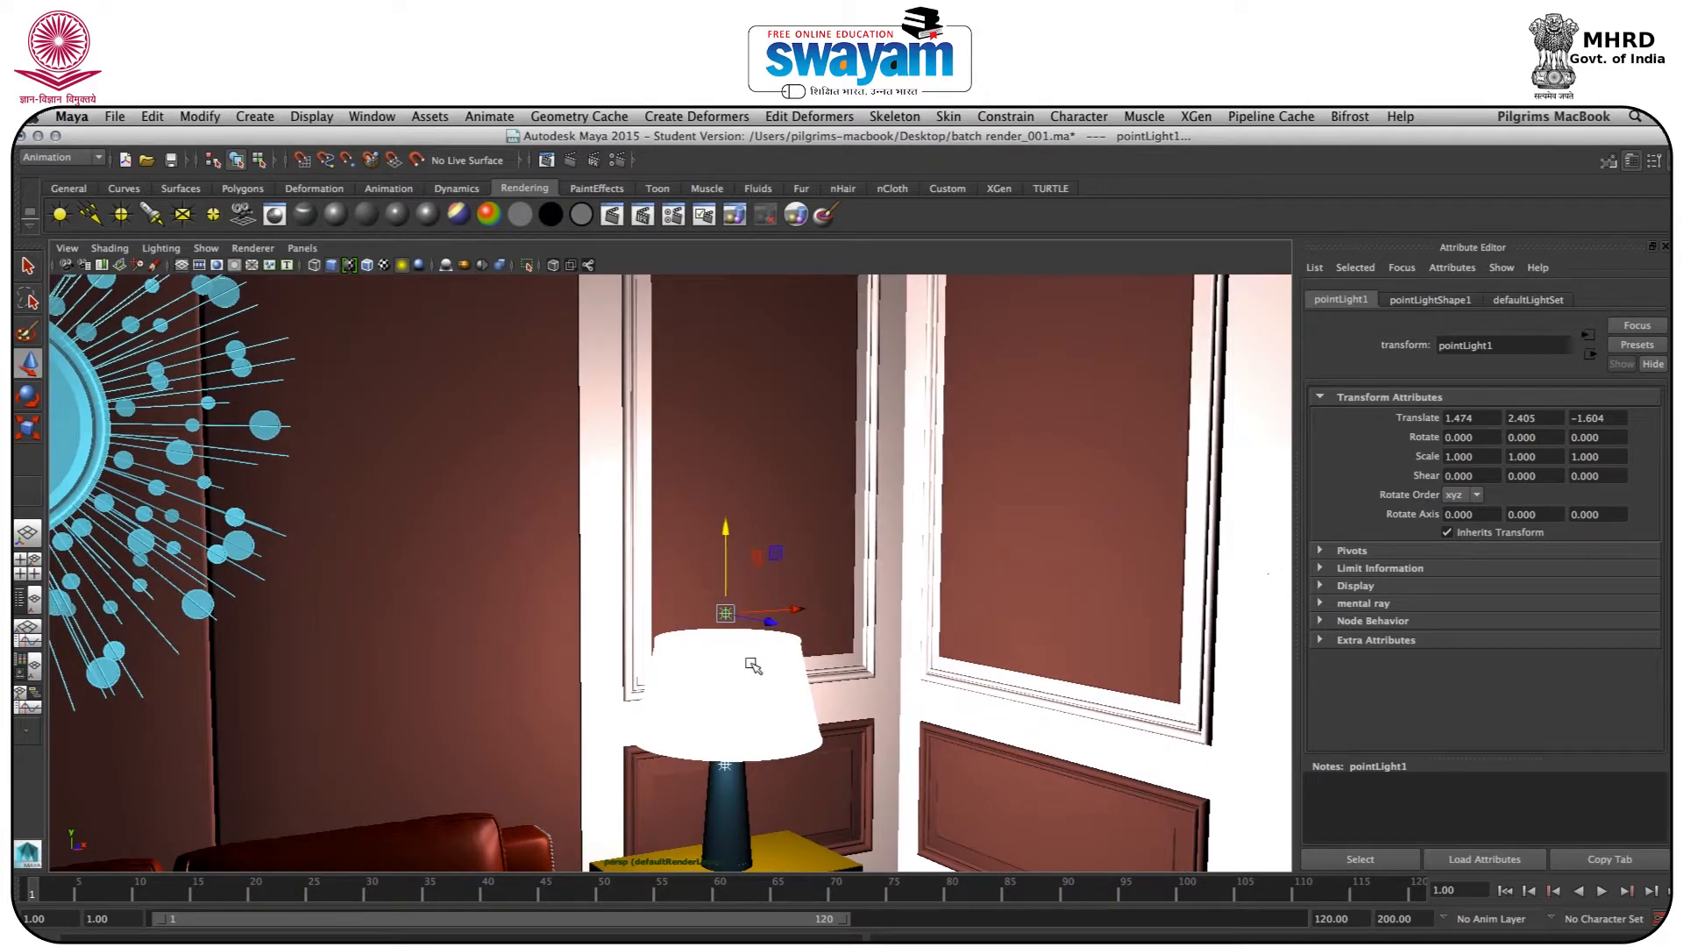
{"action": "key", "text": "5"}
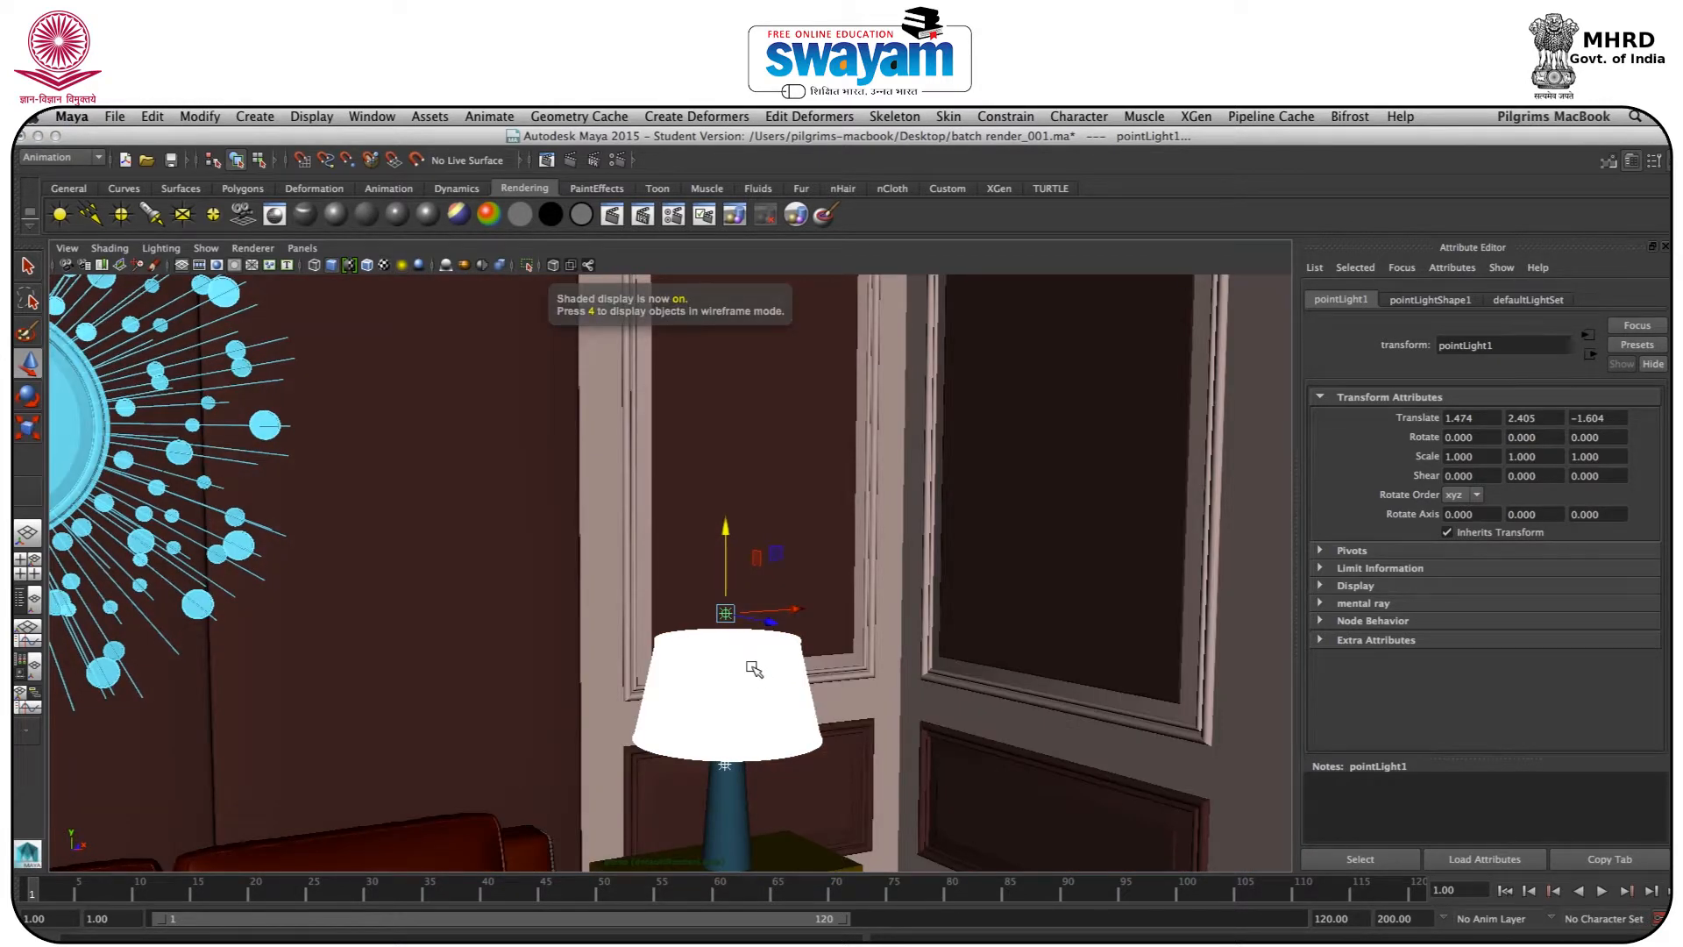
{"action": "scroll", "coordinate": [753, 668], "scroll_direction": "down", "scroll_amount": 10}
{"action": "left_click_drag", "start_coordinate": [751, 668], "coordinate": [731, 678], "text": "alt"}
{"action": "key", "text": "ctrl+d"}
{"action": "left_click_drag", "start_coordinate": [728, 589], "coordinate": [408, 605]}
{"action": "key", "text": "f"}
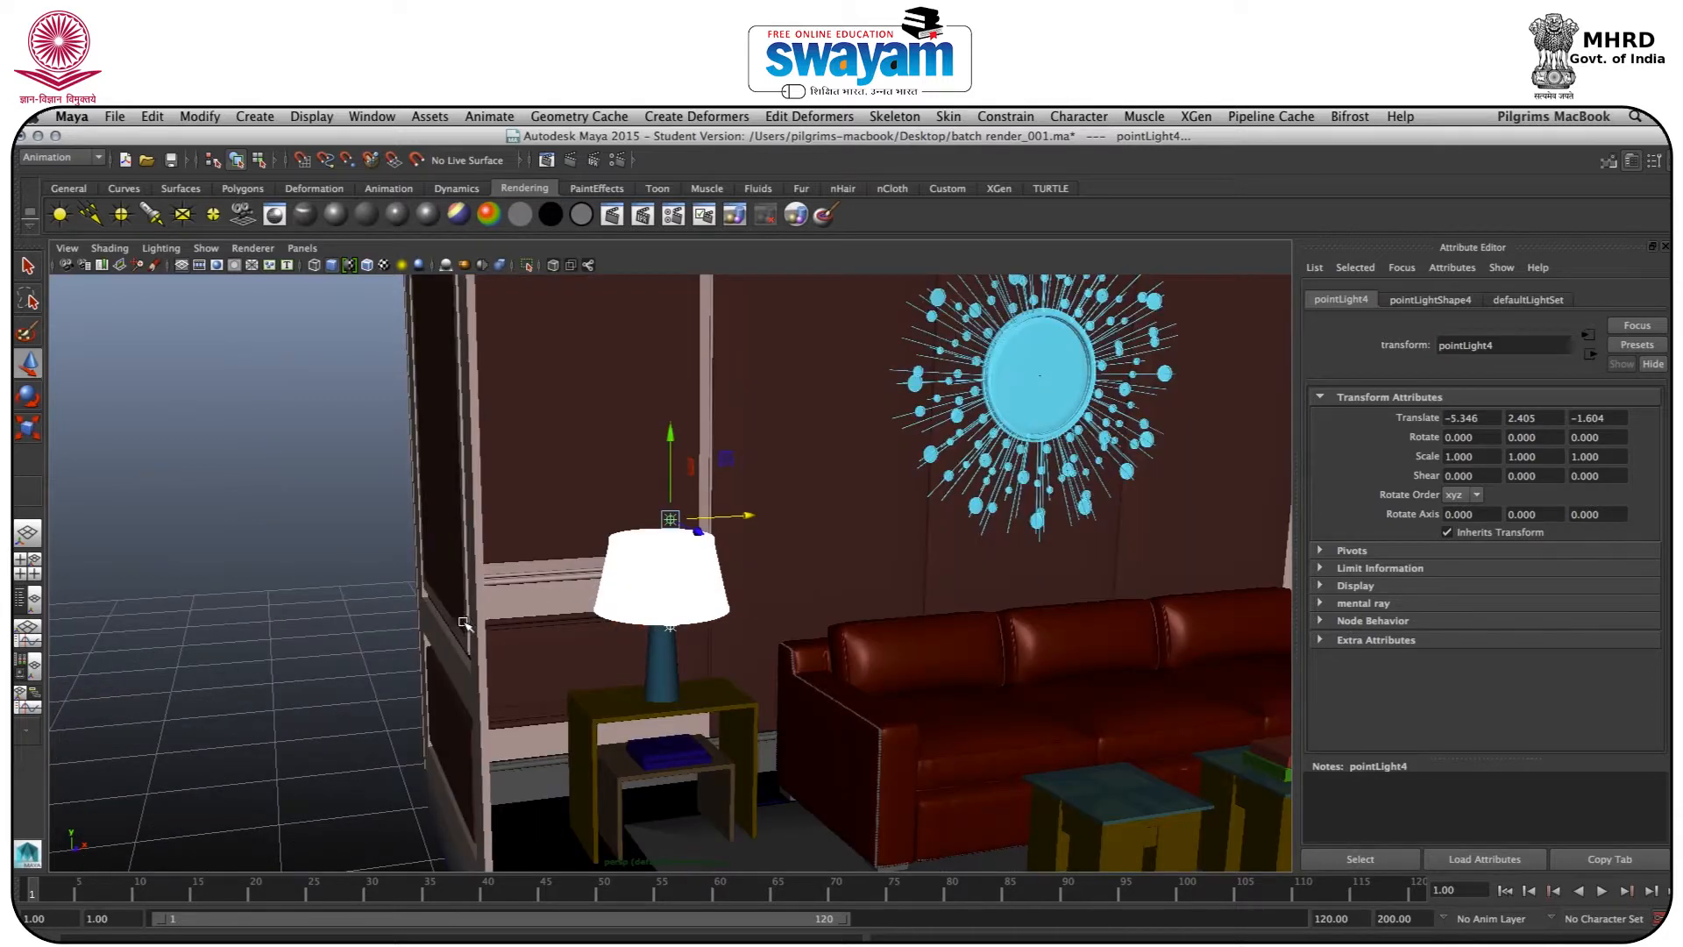
{"action": "mouse_move", "coordinate": [614, 634]}
{"action": "left_mouse_down", "text": "alt"}
{"action": "mouse_move", "coordinate": [630, 667]}
{"action": "mouse_move", "coordinate": [583, 639]}
{"action": "mouse_move", "coordinate": [611, 650]}
{"action": "left_mouse_up", "text": "alt"}
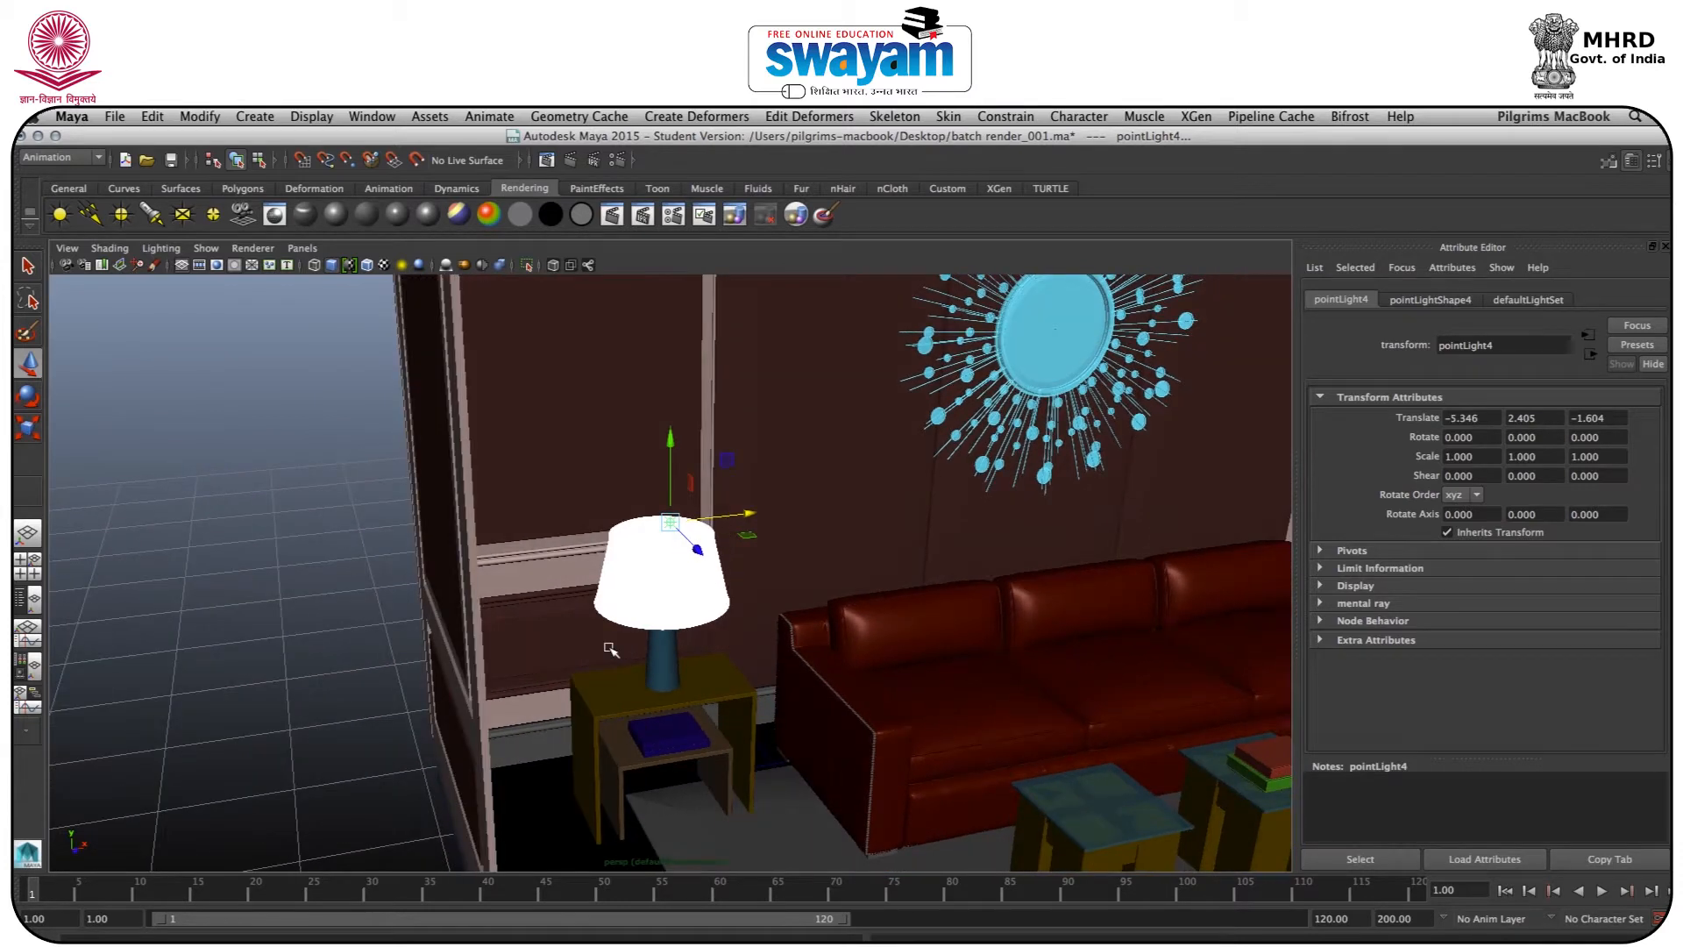
{"action": "key", "text": "7"}
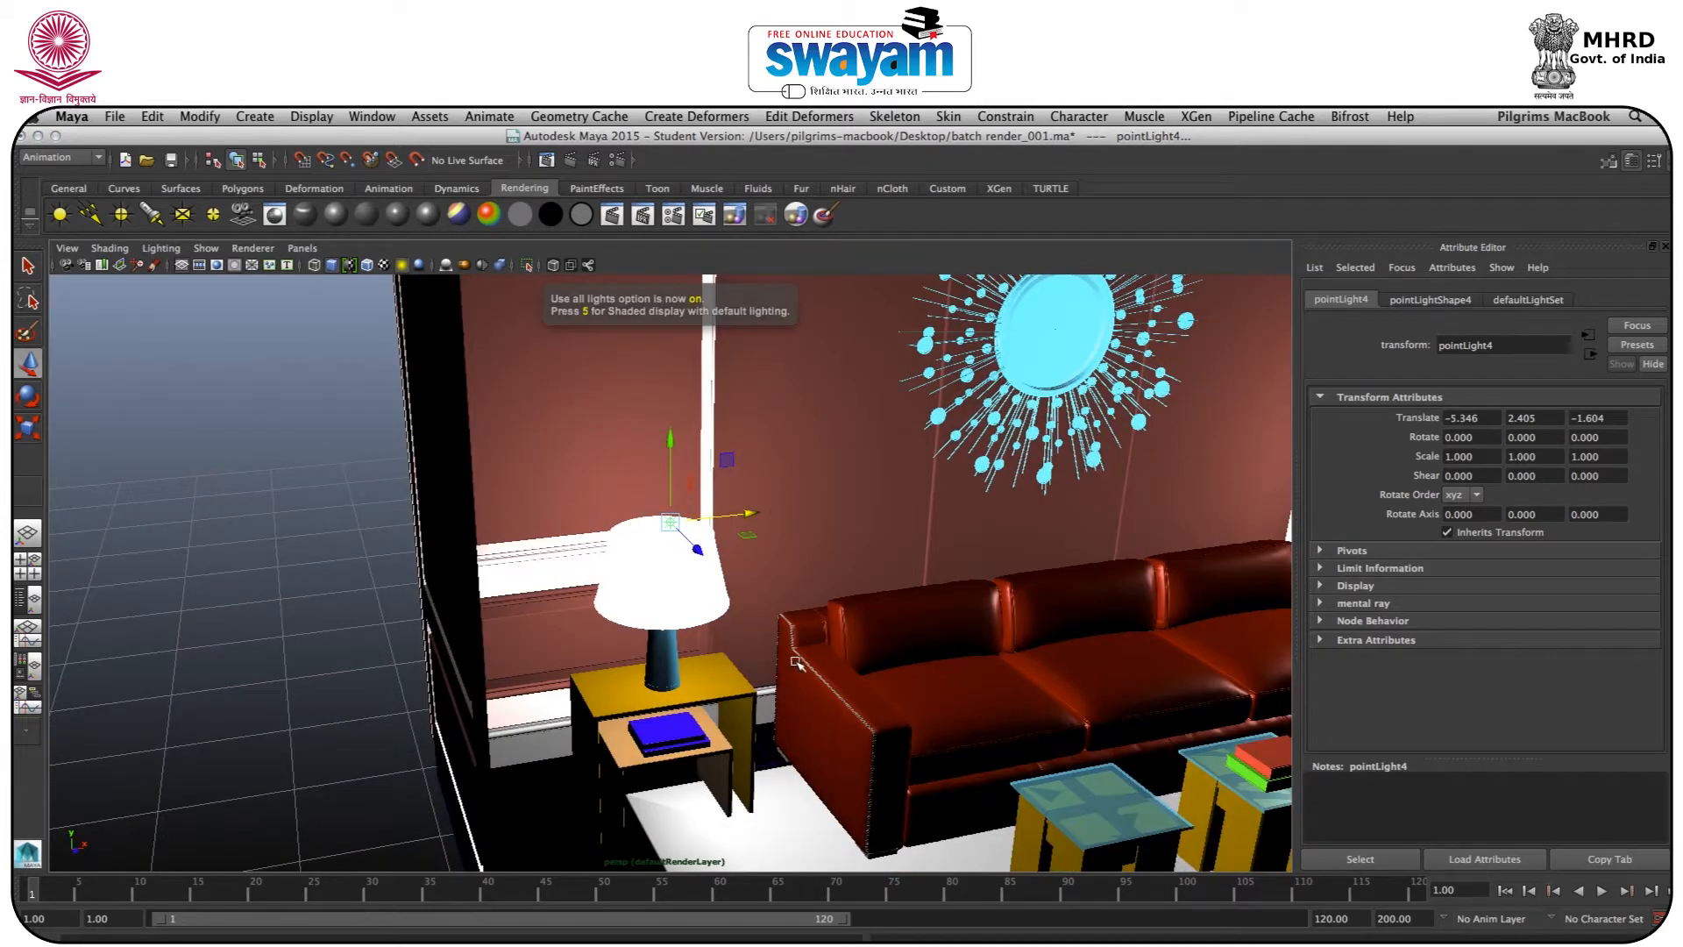
Delete the existing rug box from the floor in front of the sofa
{"action": "scroll", "coordinate": [796, 662], "scroll_direction": "down", "scroll_amount": 5}
{"action": "left_click_drag", "start_coordinate": [879, 674], "coordinate": [752, 632], "text": "alt"}
{"action": "left_click", "coordinate": [752, 632]}
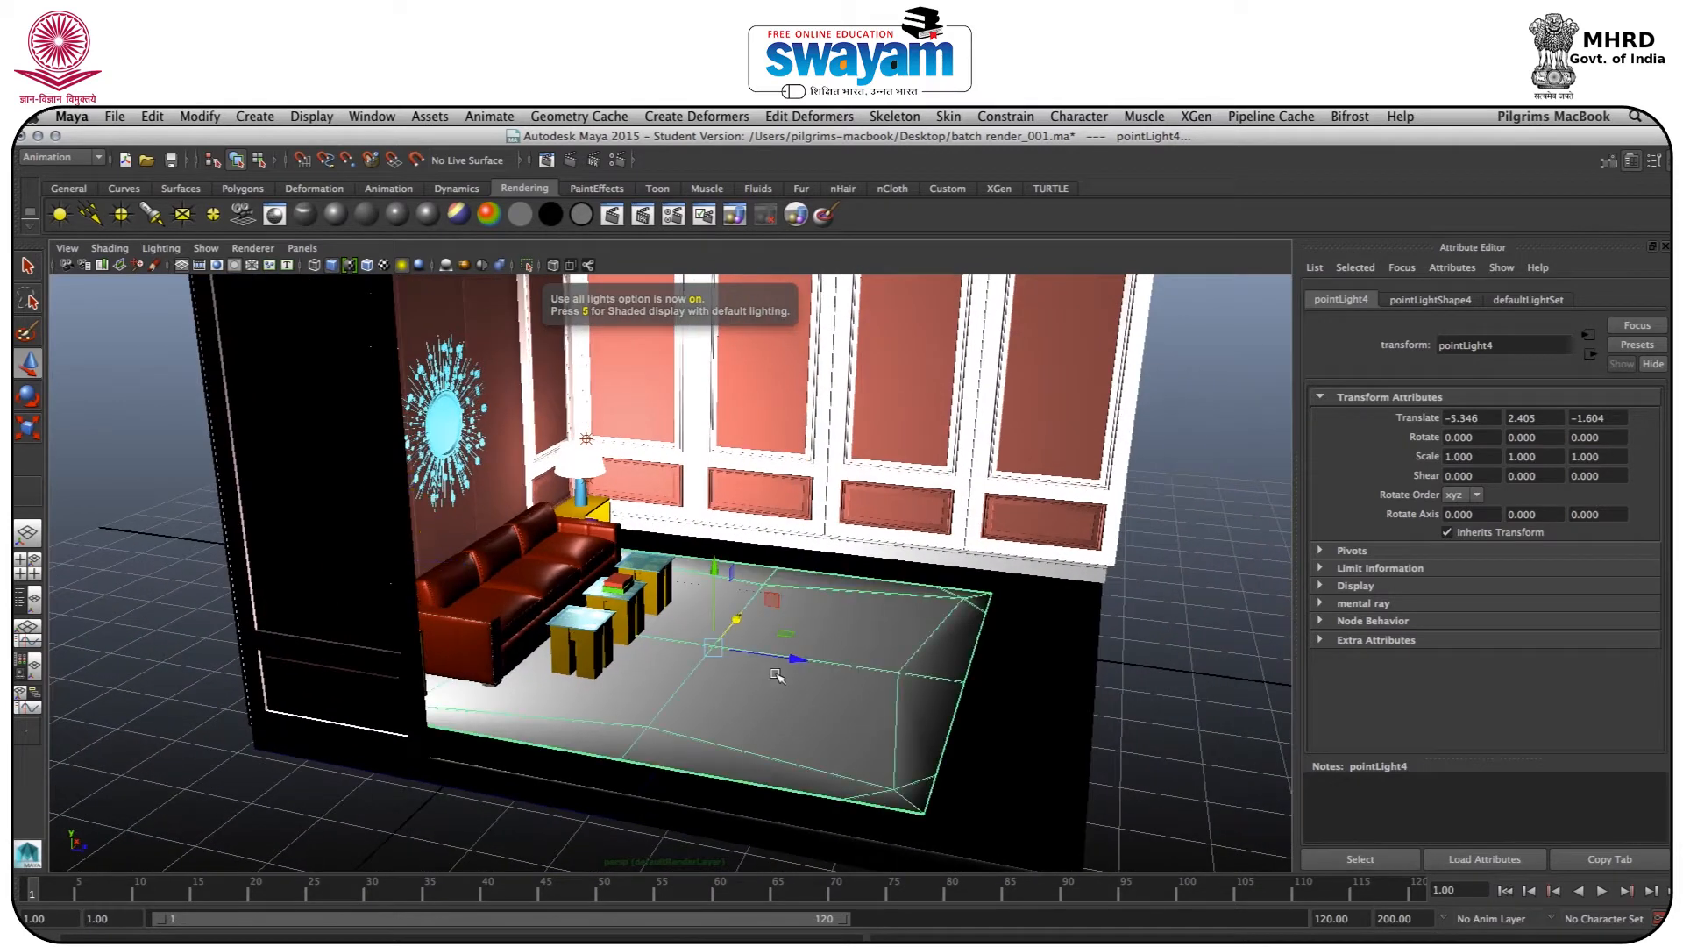
{"action": "left_click", "coordinate": [719, 631]}
{"action": "left_click", "coordinate": [710, 579]}
{"action": "left_click_drag", "start_coordinate": [711, 578], "coordinate": [711, 491]}
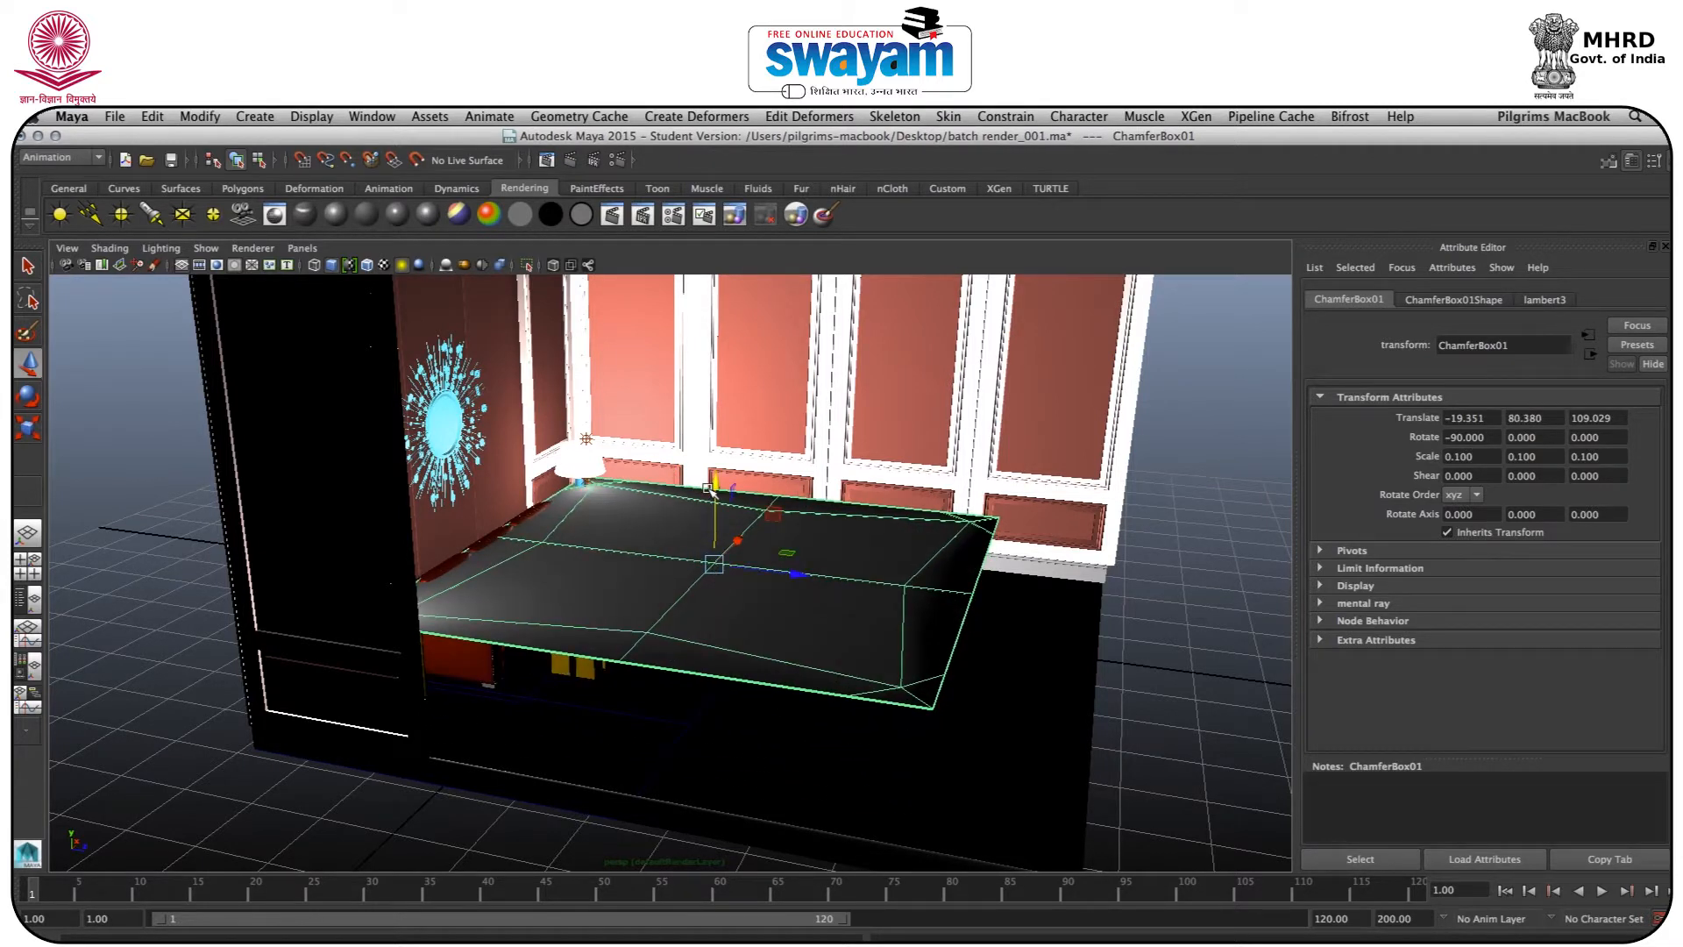
{"action": "key", "text": "ctrl+z"}
{"action": "left_click_drag", "start_coordinate": [858, 668], "coordinate": [716, 649], "text": "alt"}
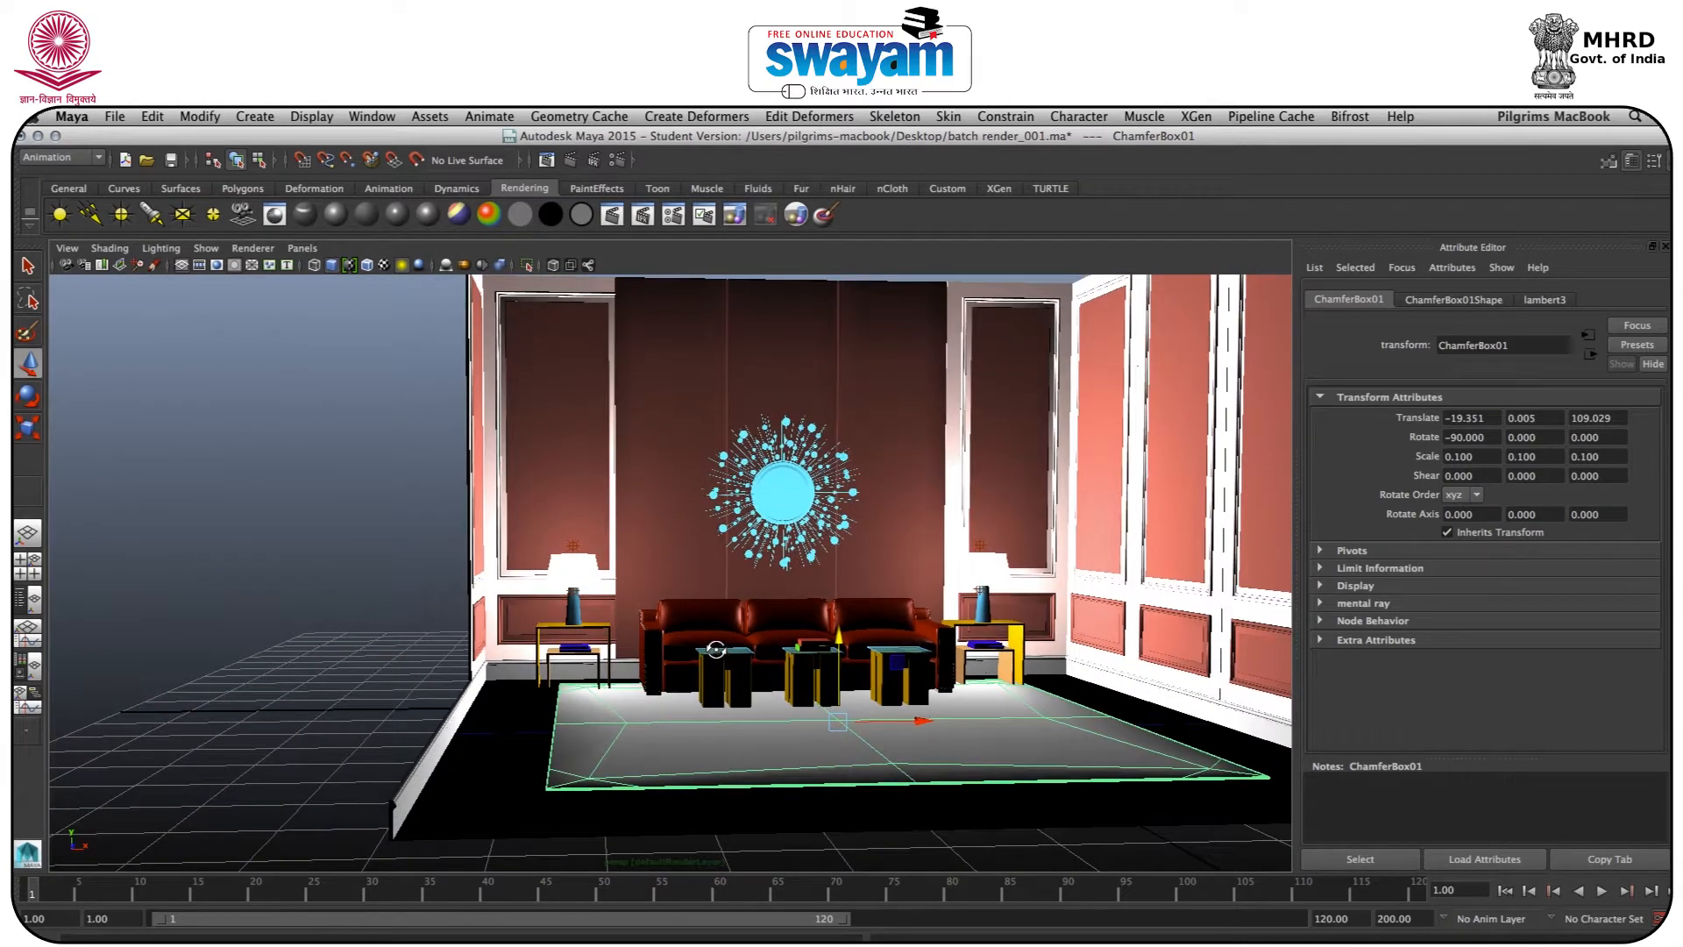
{"action": "key", "text": "Delete"}
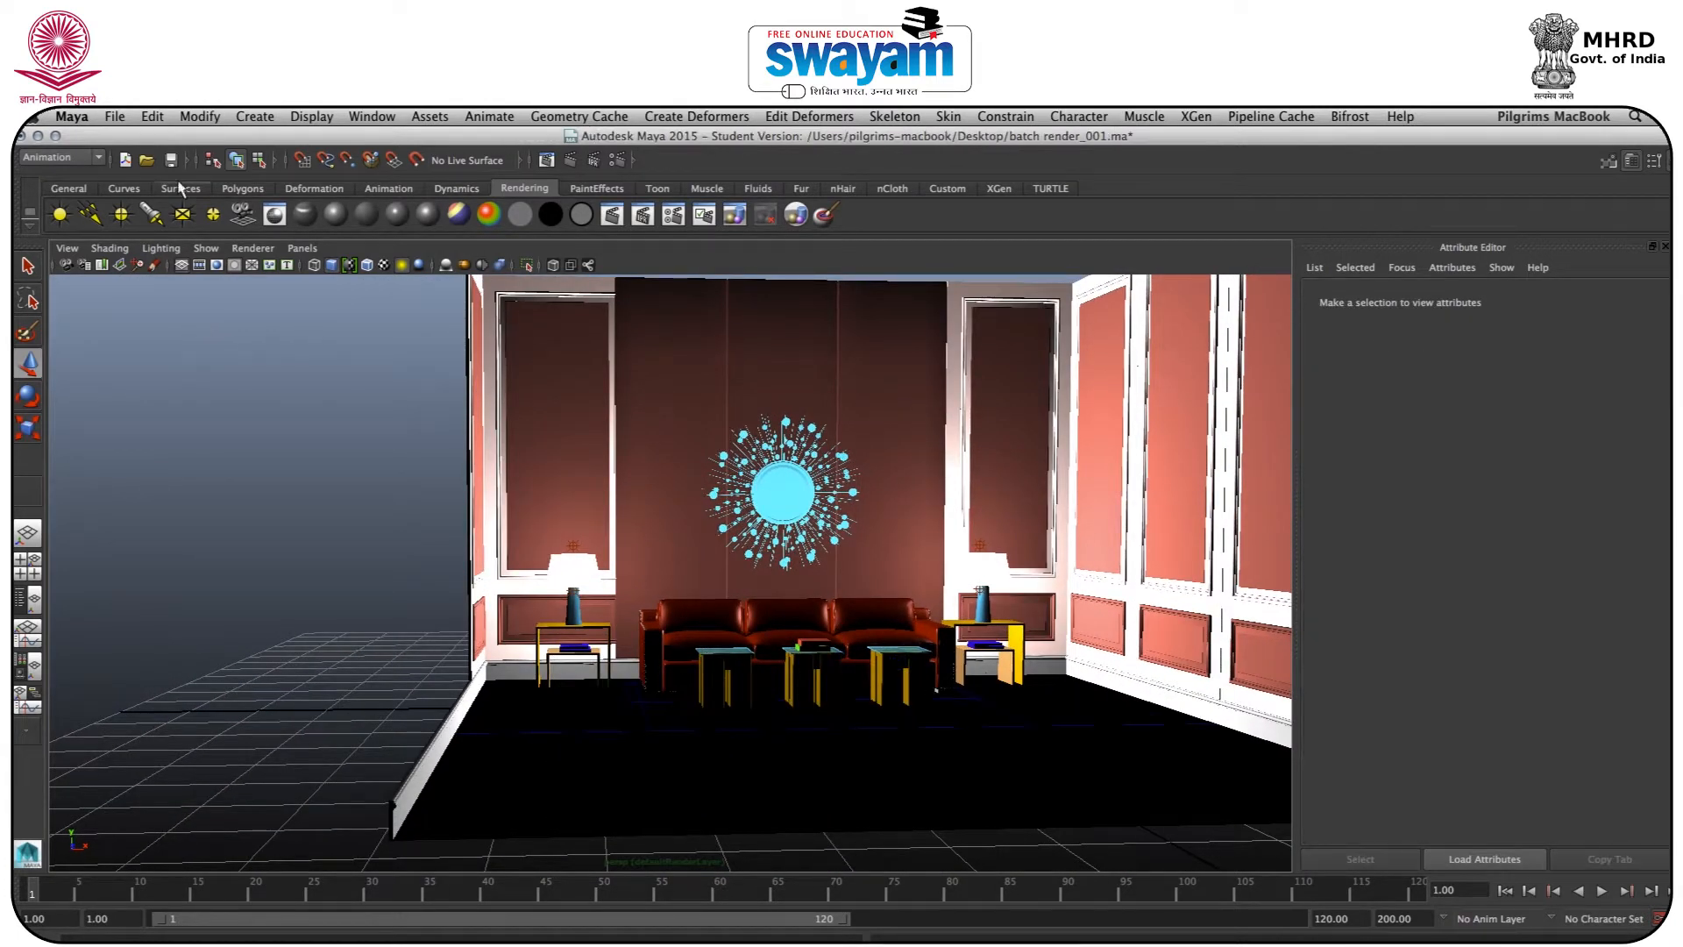
{"action": "left_click", "coordinate": [242, 189]}
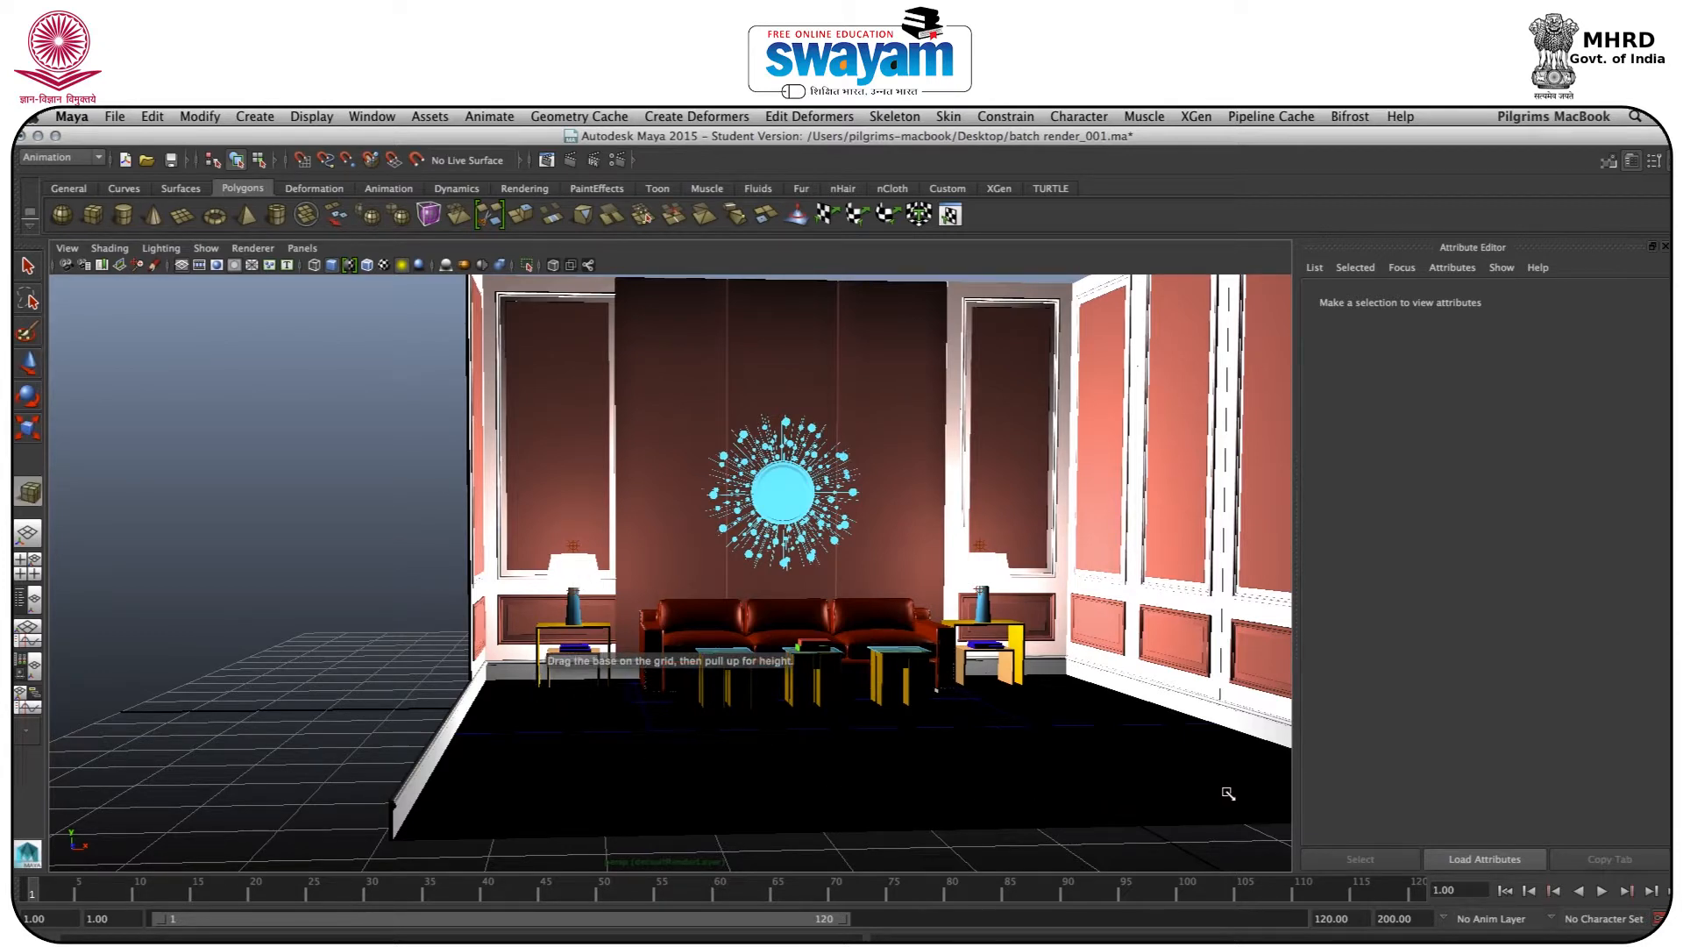
{"action": "key", "text": "w"}
{"action": "mouse_move", "coordinate": [1033, 782]}
{"action": "left_mouse_down", "text": "alt"}
{"action": "mouse_move", "coordinate": [1022, 748]}
{"action": "mouse_move", "coordinate": [1010, 801]}
{"action": "left_mouse_up", "text": "alt"}
{"action": "left_click", "coordinate": [92, 215]}
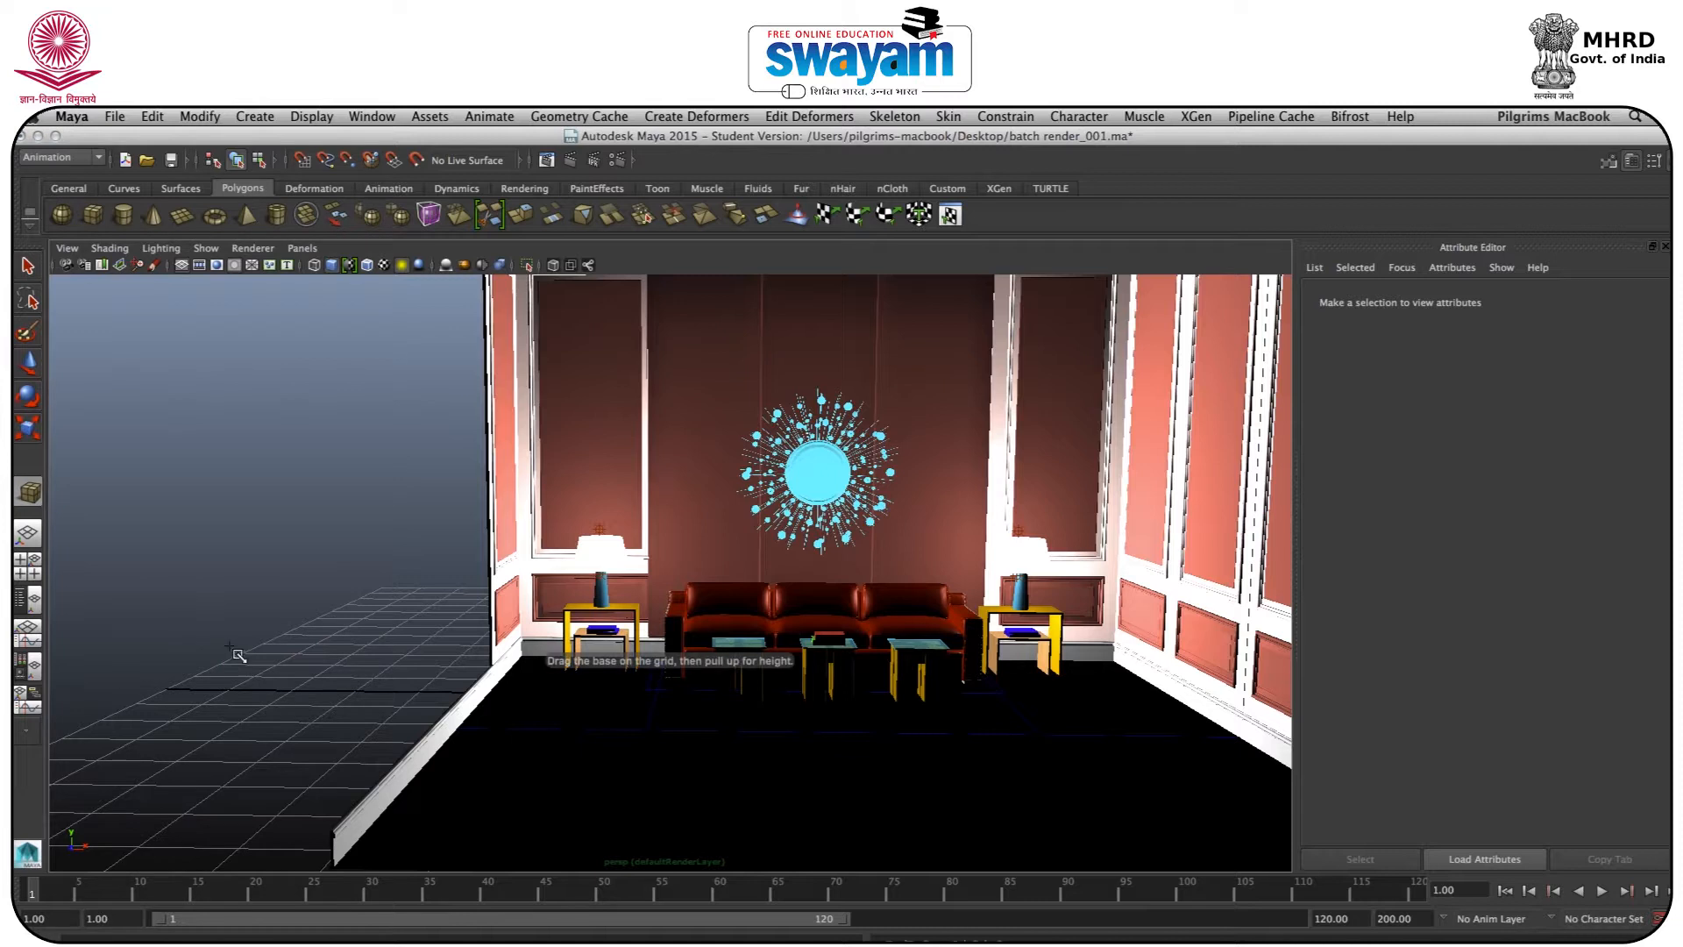
{"action": "left_click_drag", "start_coordinate": [186, 624], "coordinate": [305, 706]}
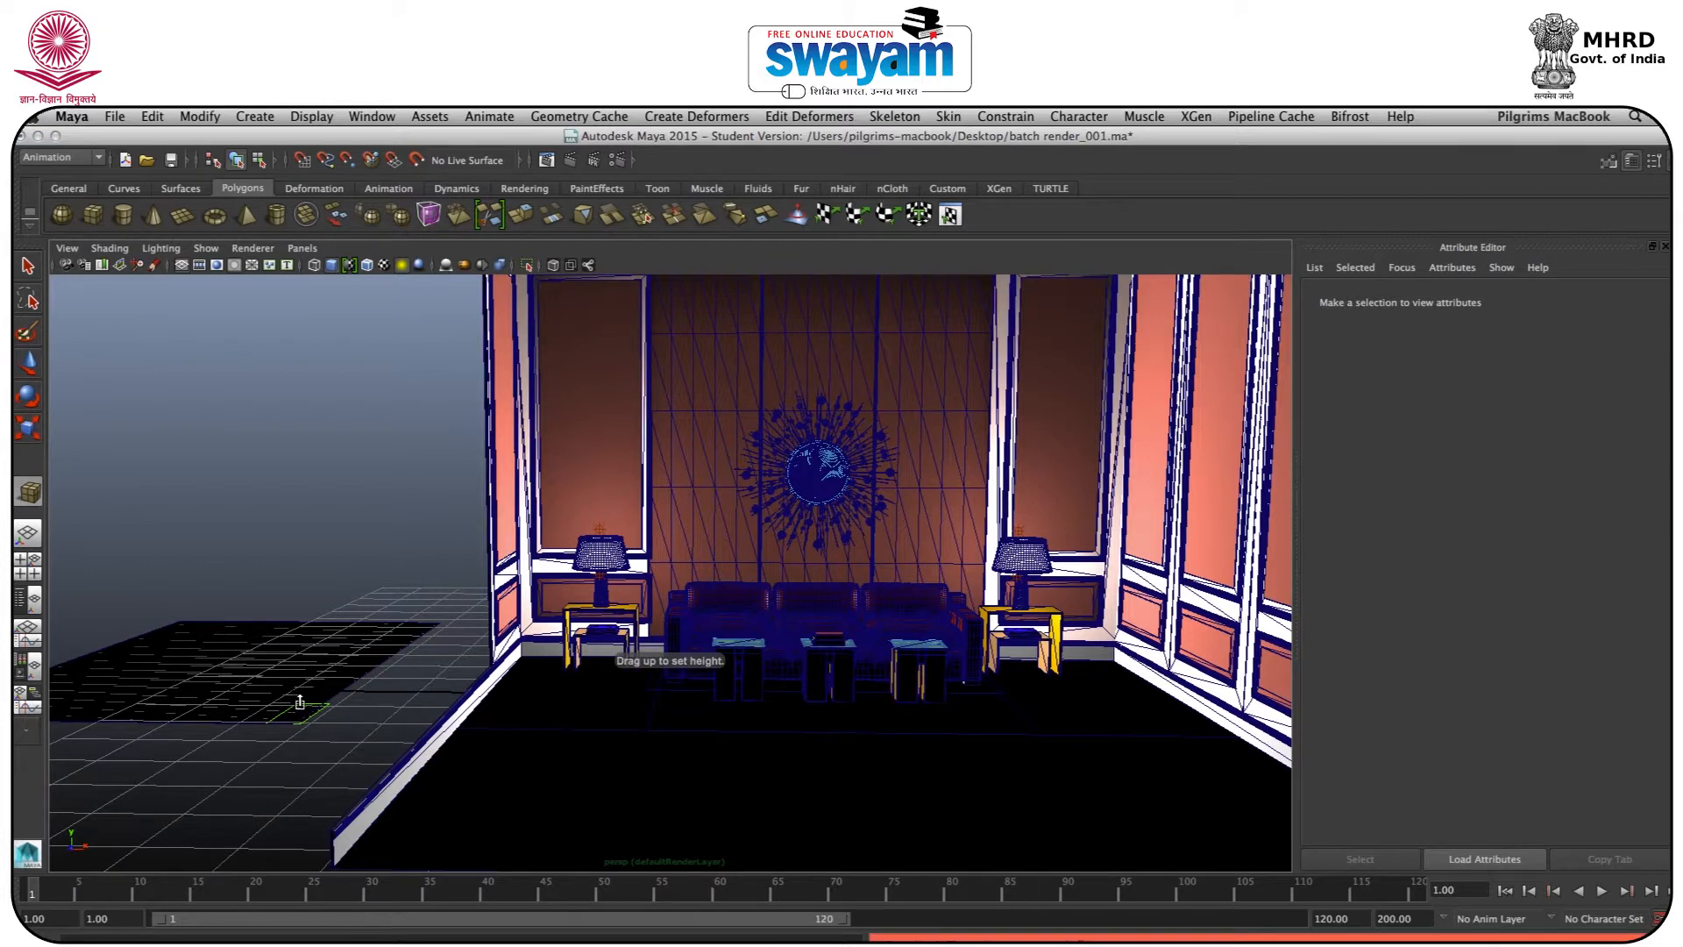
{"action": "left_click", "coordinate": [292, 706]}
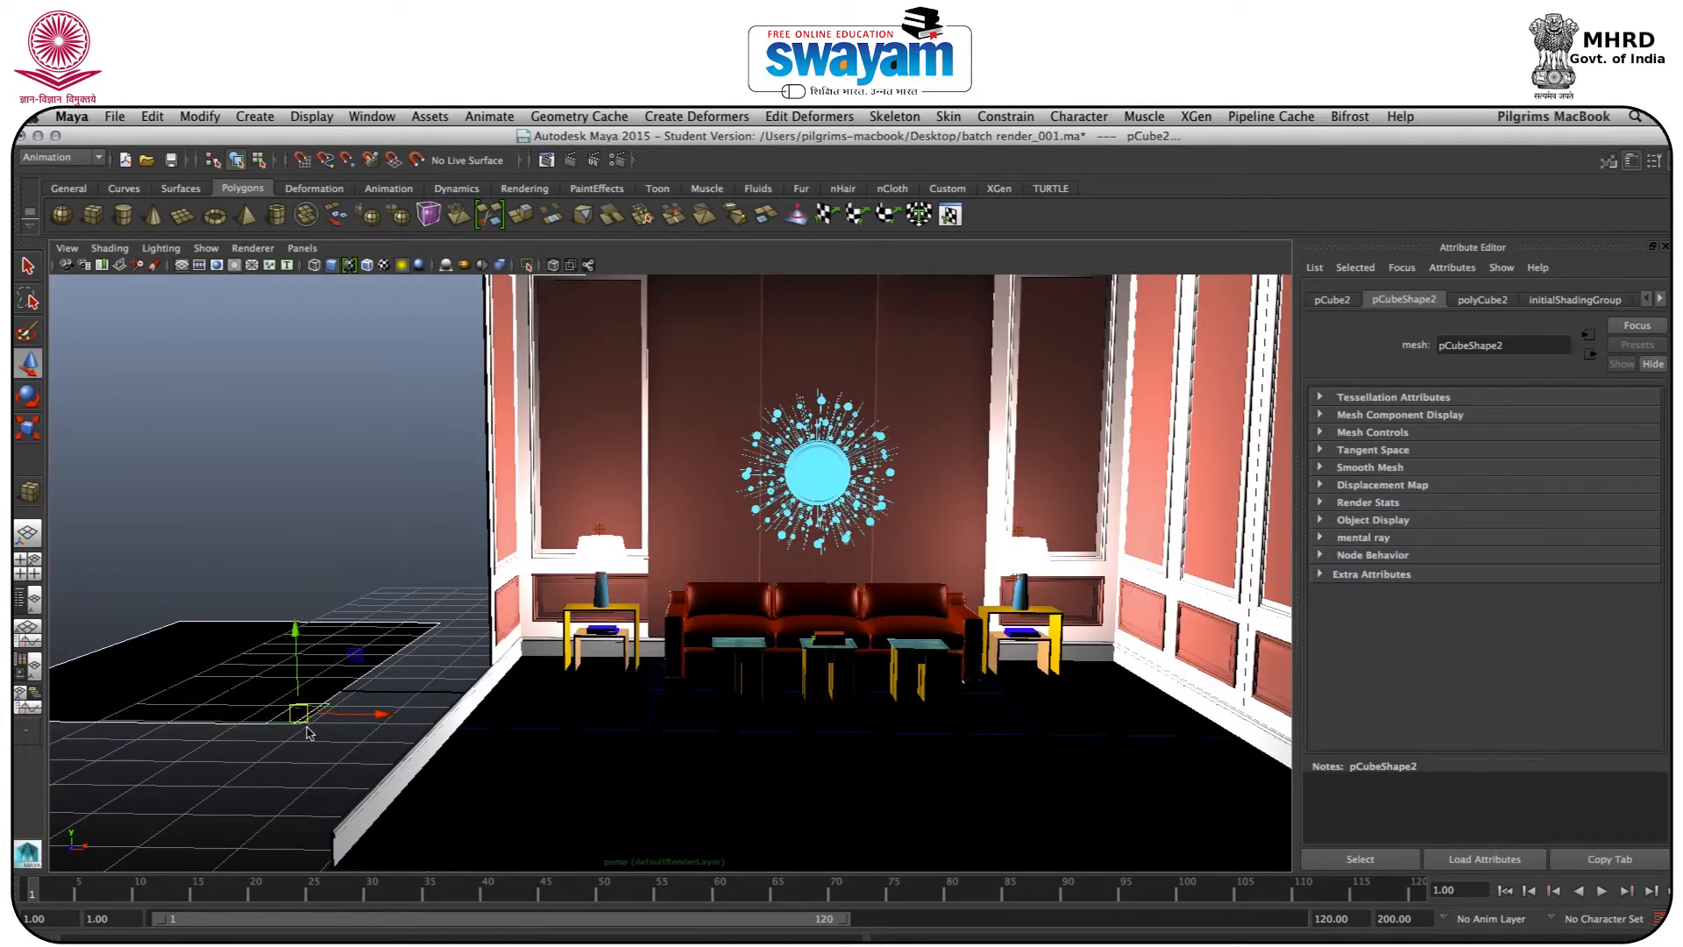
{"action": "key", "text": "Delete"}
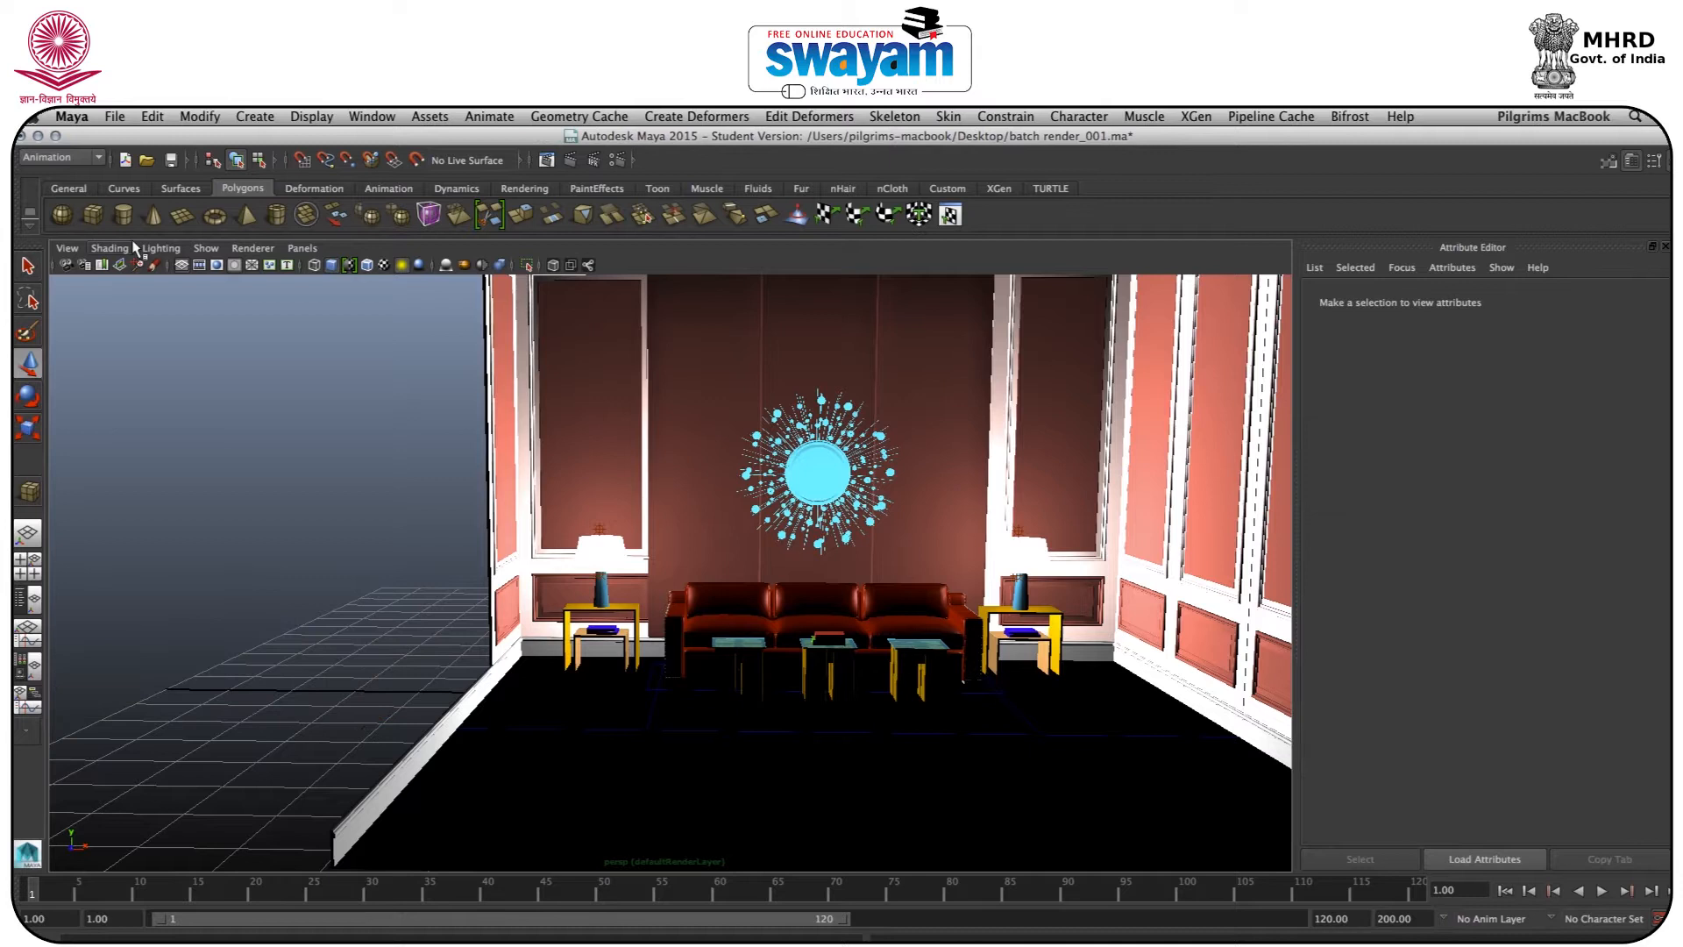
Draw a thin, flat polygon cube on the grid beside the room and move it across beneath the sofa and coffee tables in the front view
{"action": "key", "text": "g"}
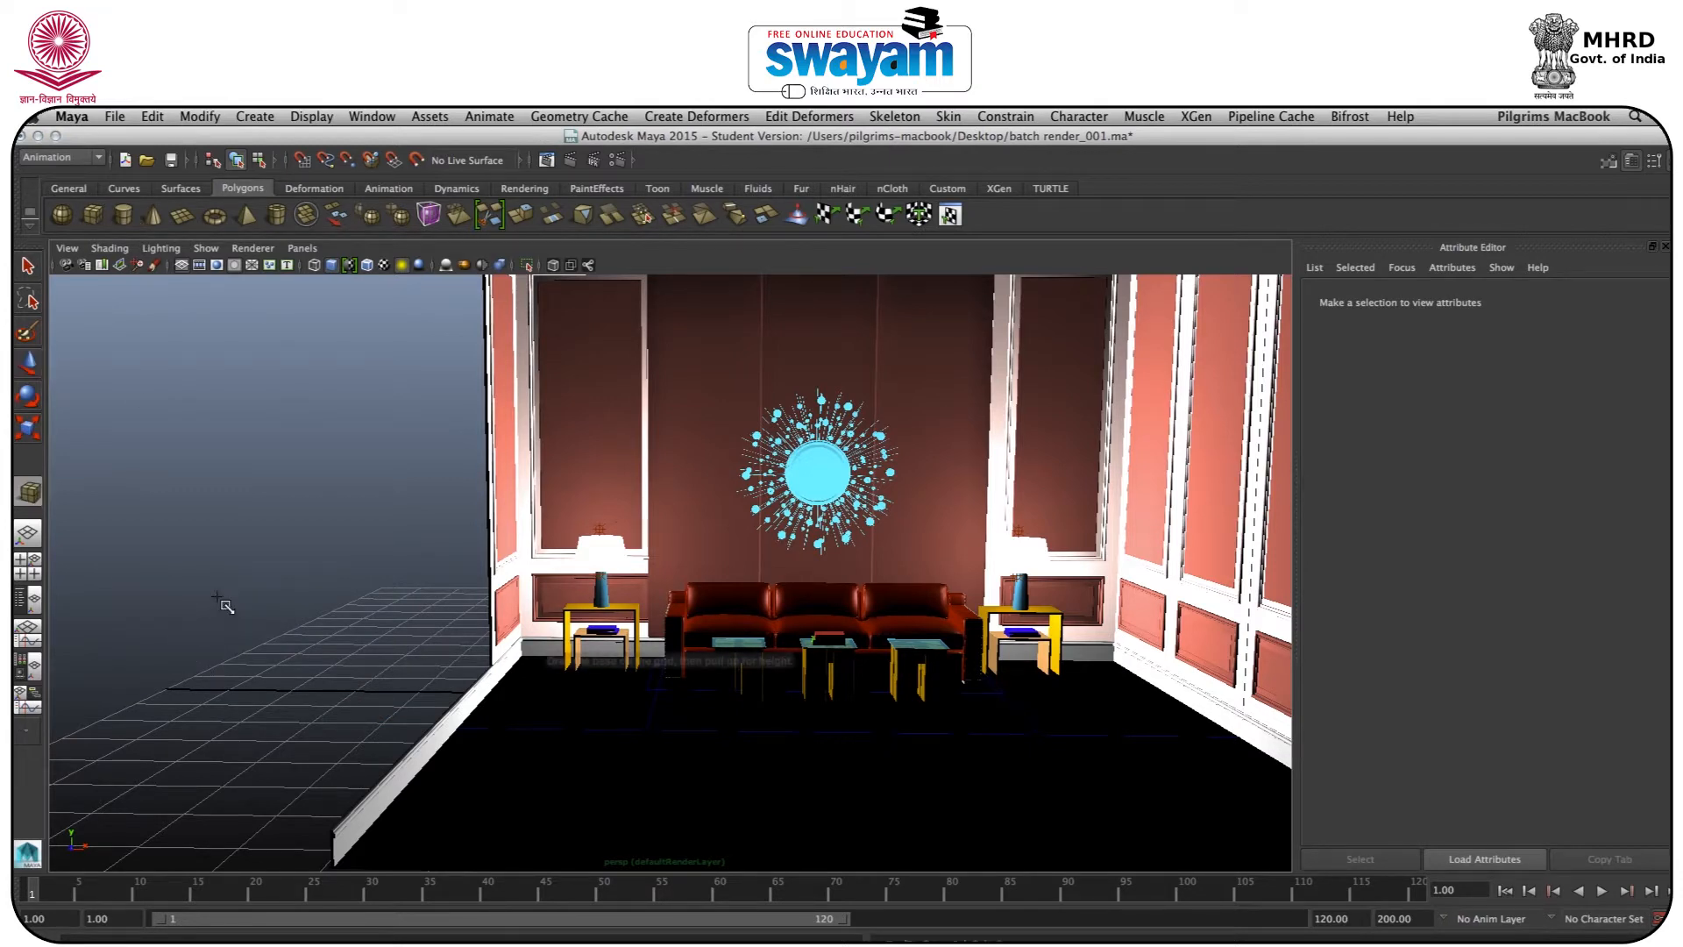
{"action": "mouse_move", "coordinate": [171, 603]}
{"action": "left_mouse_down"}
{"action": "mouse_move", "coordinate": [308, 770]}
{"action": "mouse_move", "coordinate": [292, 744]}
{"action": "mouse_move", "coordinate": [296, 789]}
{"action": "mouse_move", "coordinate": [298, 654]}
{"action": "left_mouse_up"}
{"action": "key", "text": "space"}
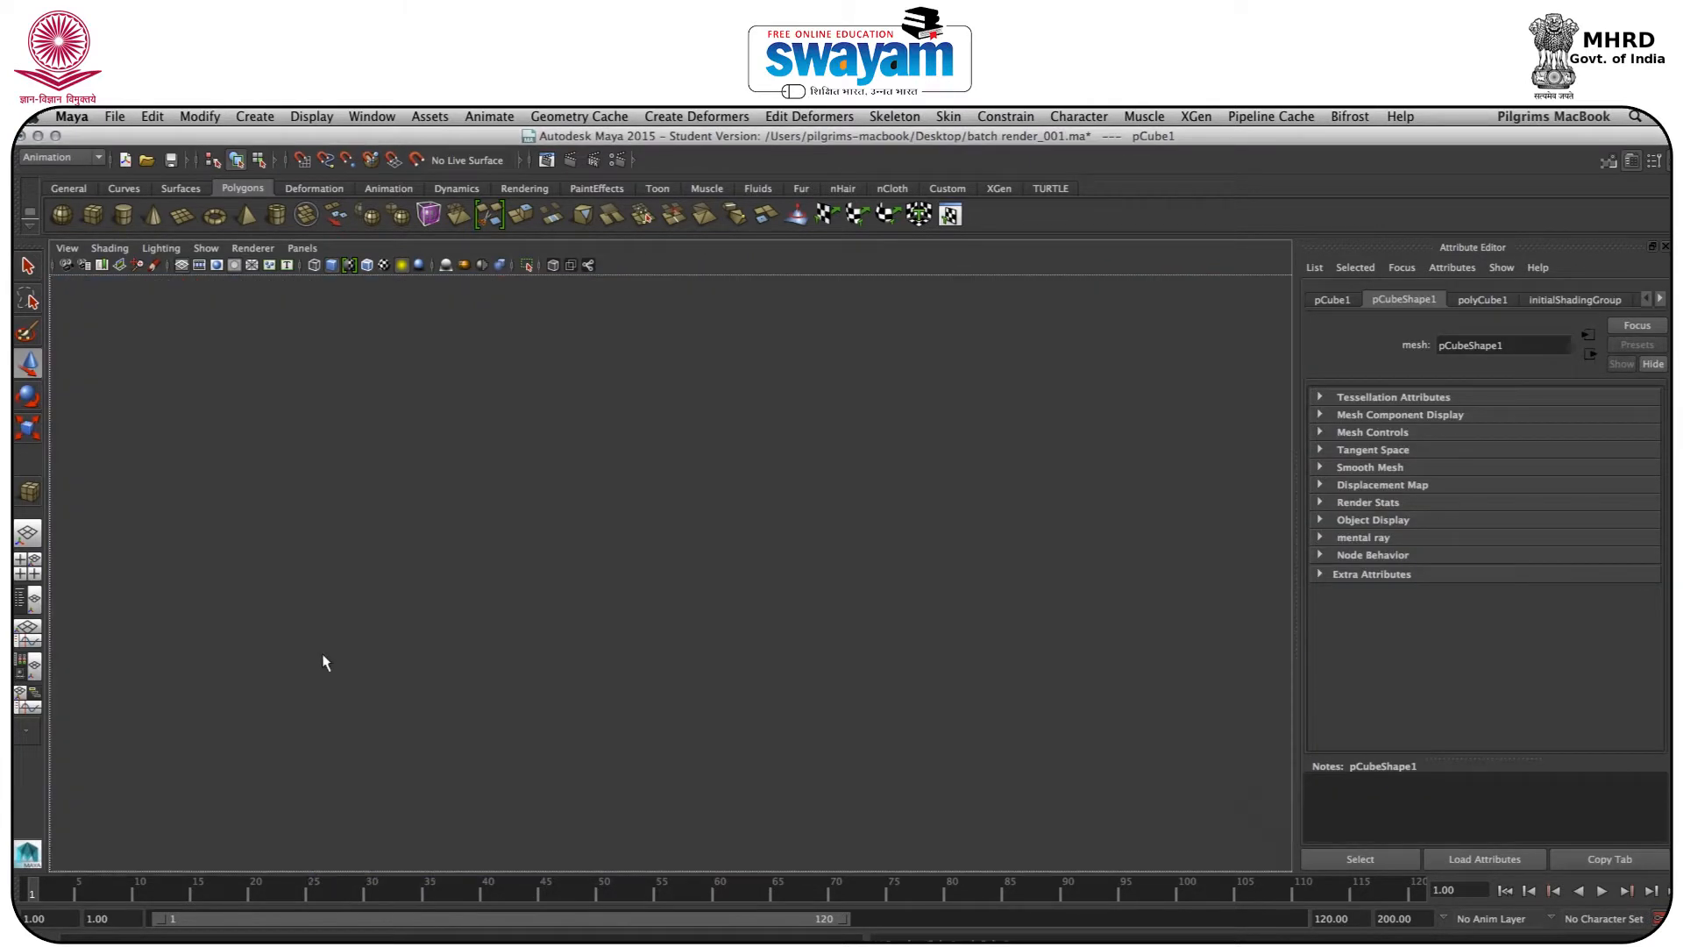
{"action": "key", "text": "space"}
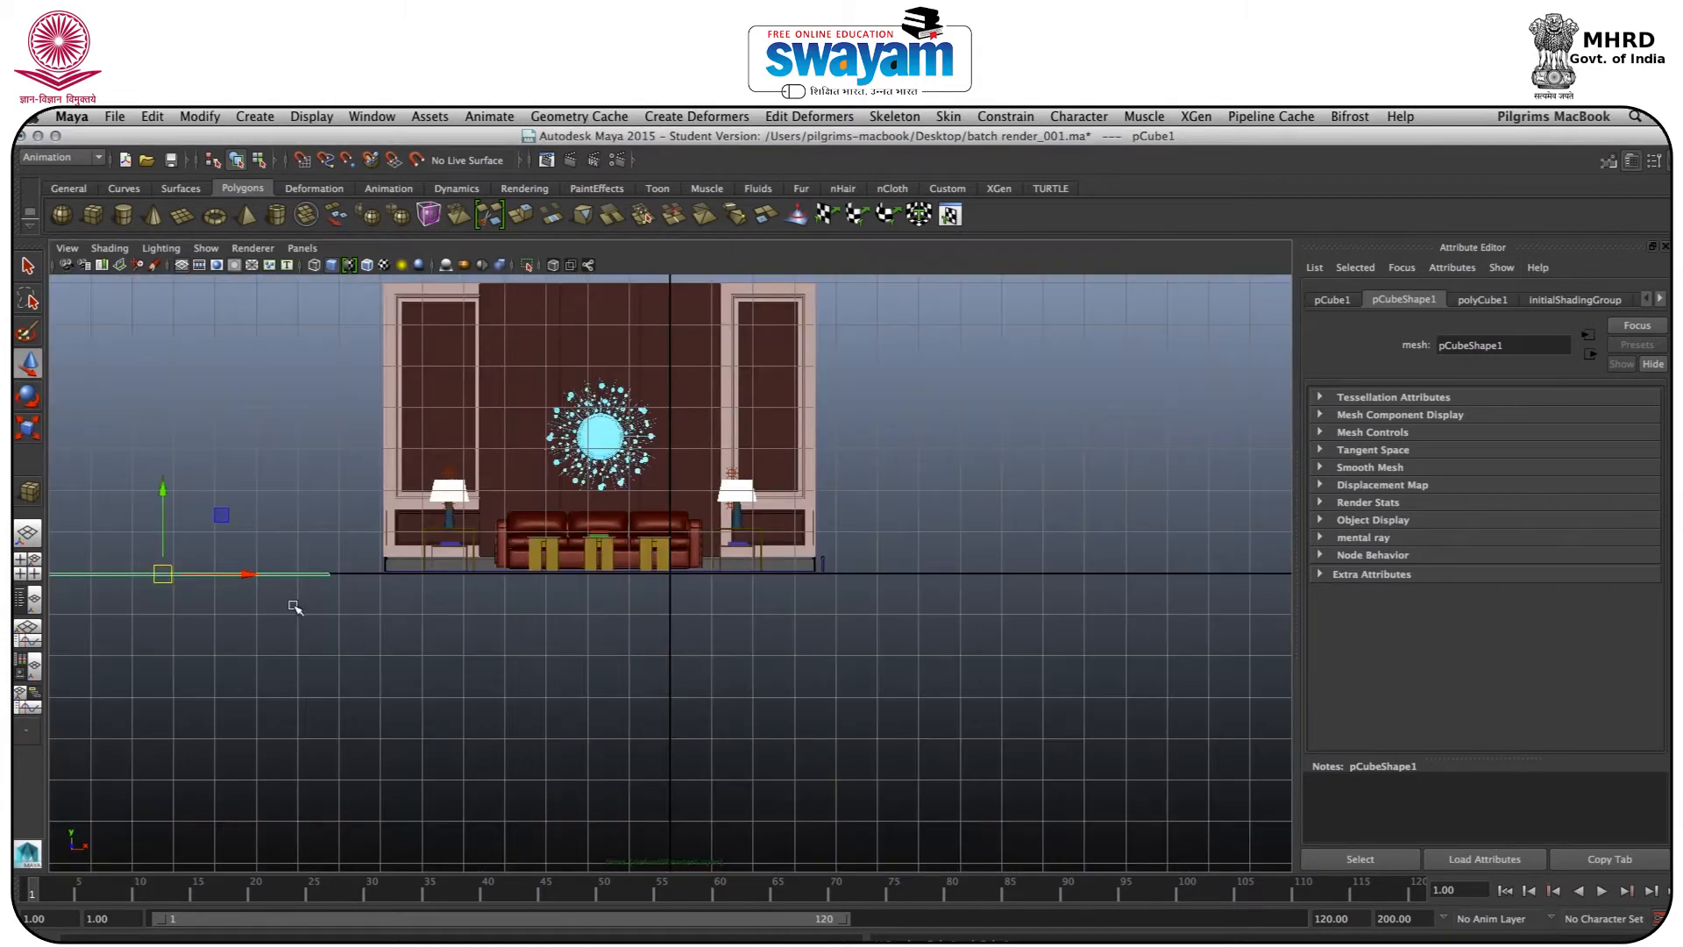
{"action": "left_click_drag", "start_coordinate": [267, 605], "coordinate": [676, 605]}
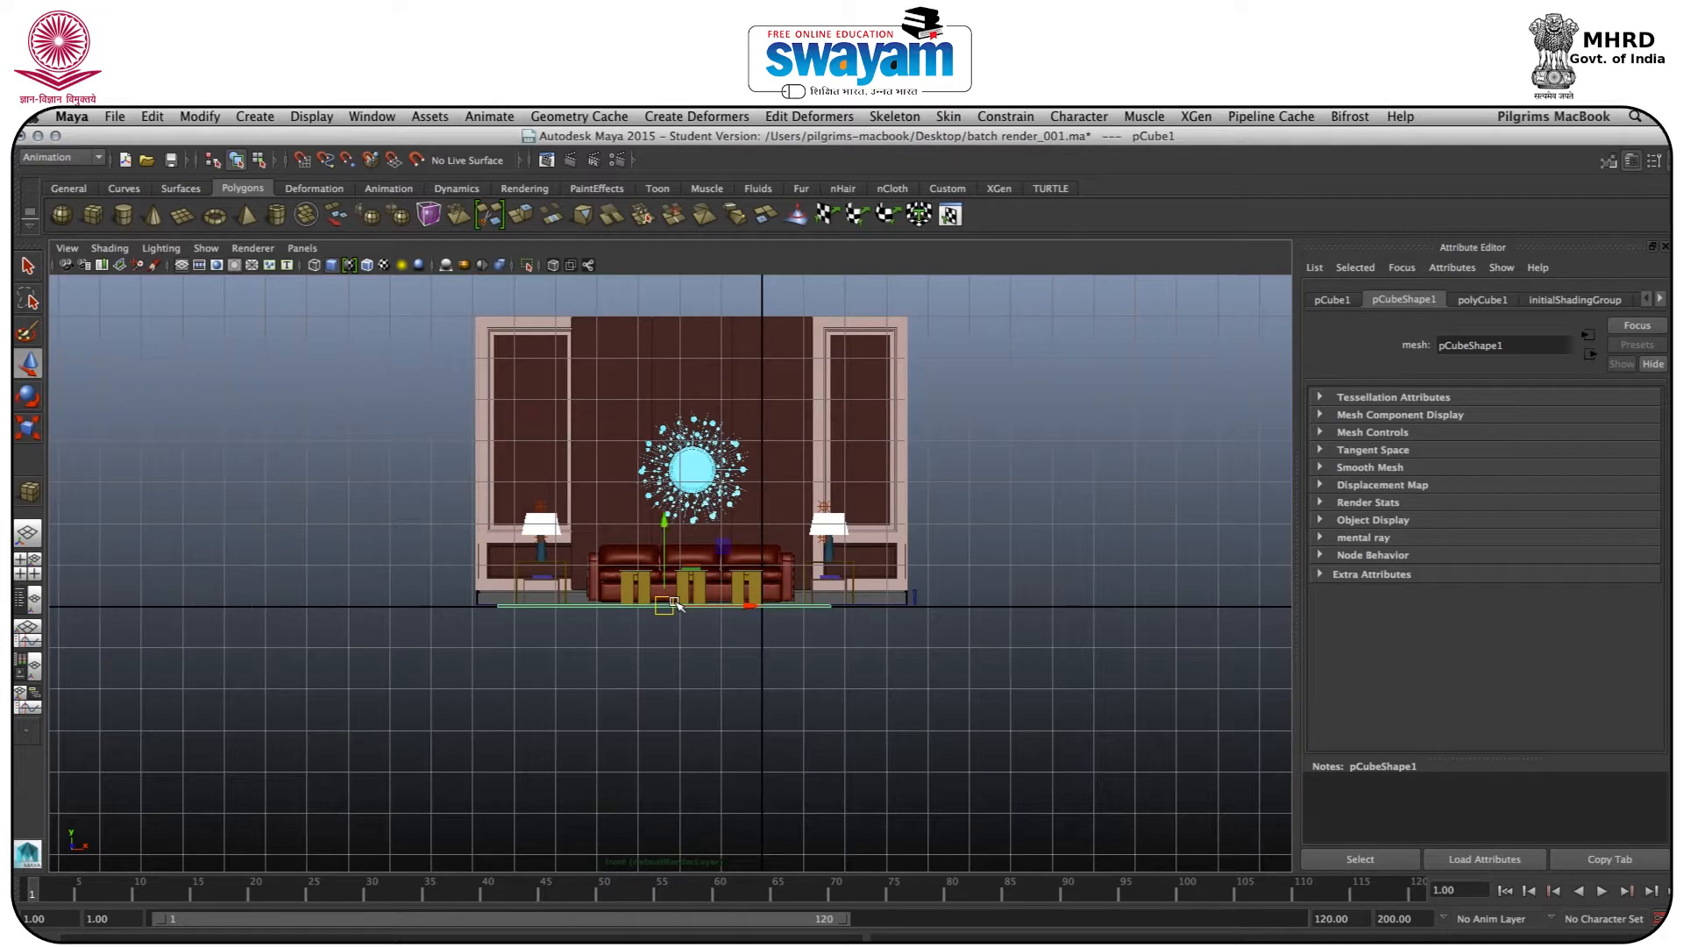
Raise the new slab slightly in the front view to the coffee tables' feet and check it in perspective
{"action": "key", "text": "f"}
{"action": "scroll", "coordinate": [713, 608], "scroll_direction": "down", "scroll_amount": 5}
{"action": "scroll", "coordinate": [714, 605], "scroll_direction": "up", "scroll_amount": 6}
{"action": "scroll", "coordinate": [719, 602], "scroll_direction": "up", "scroll_amount": 8}
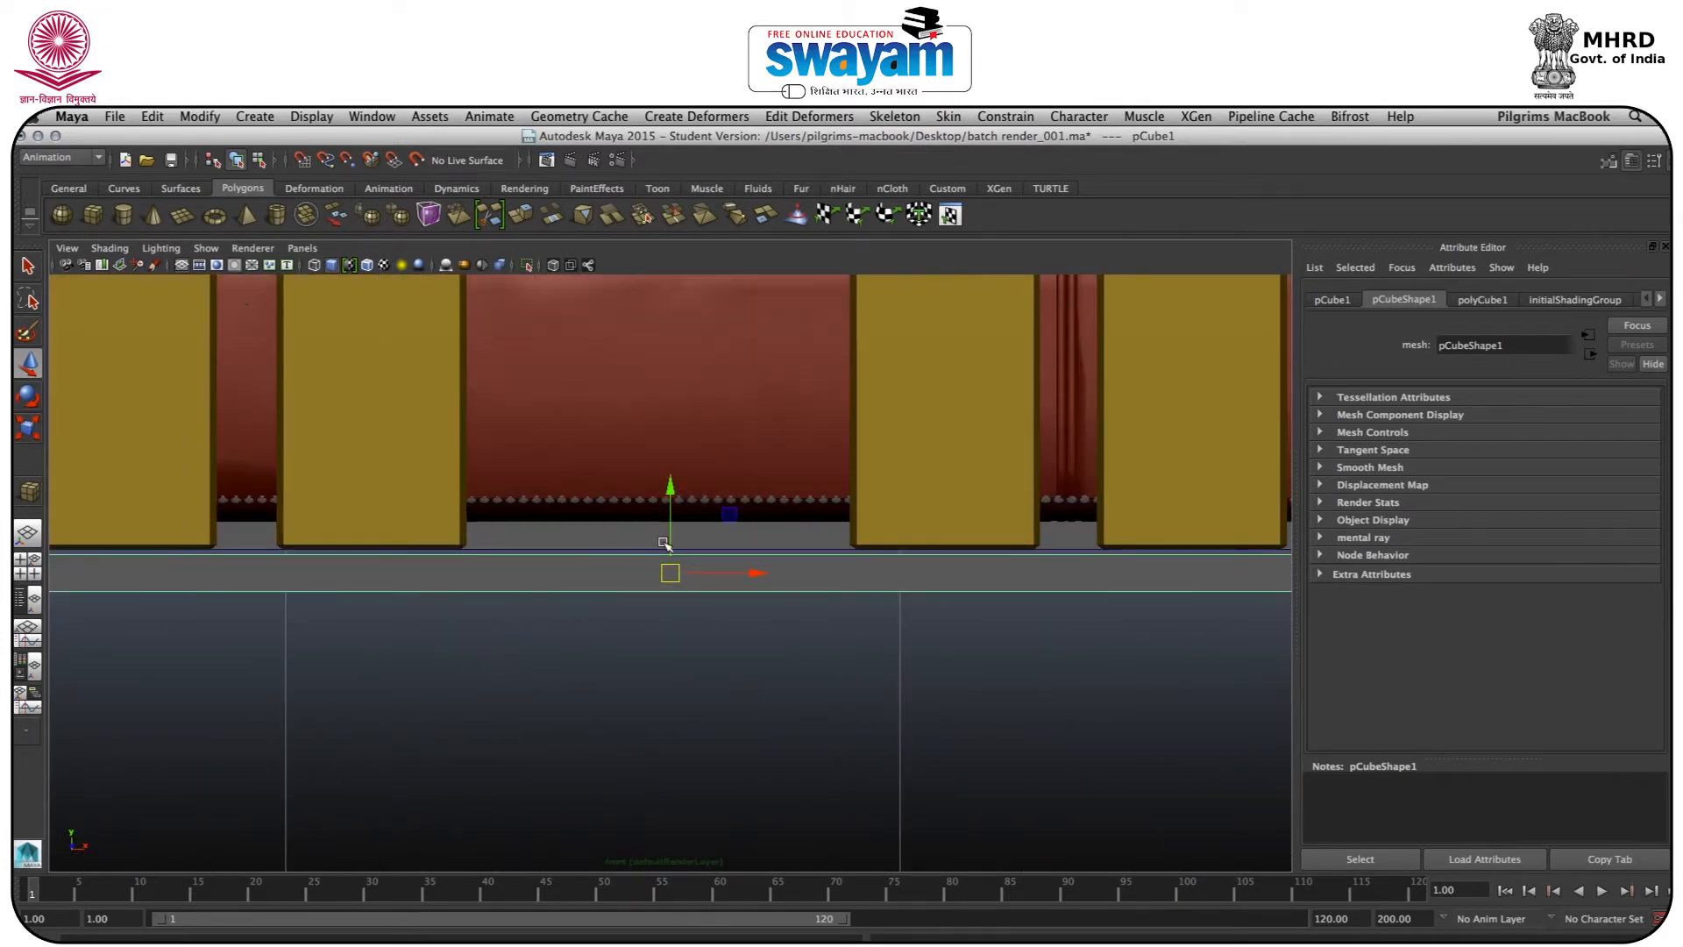
{"action": "left_click_drag", "start_coordinate": [670, 516], "coordinate": [670, 505]}
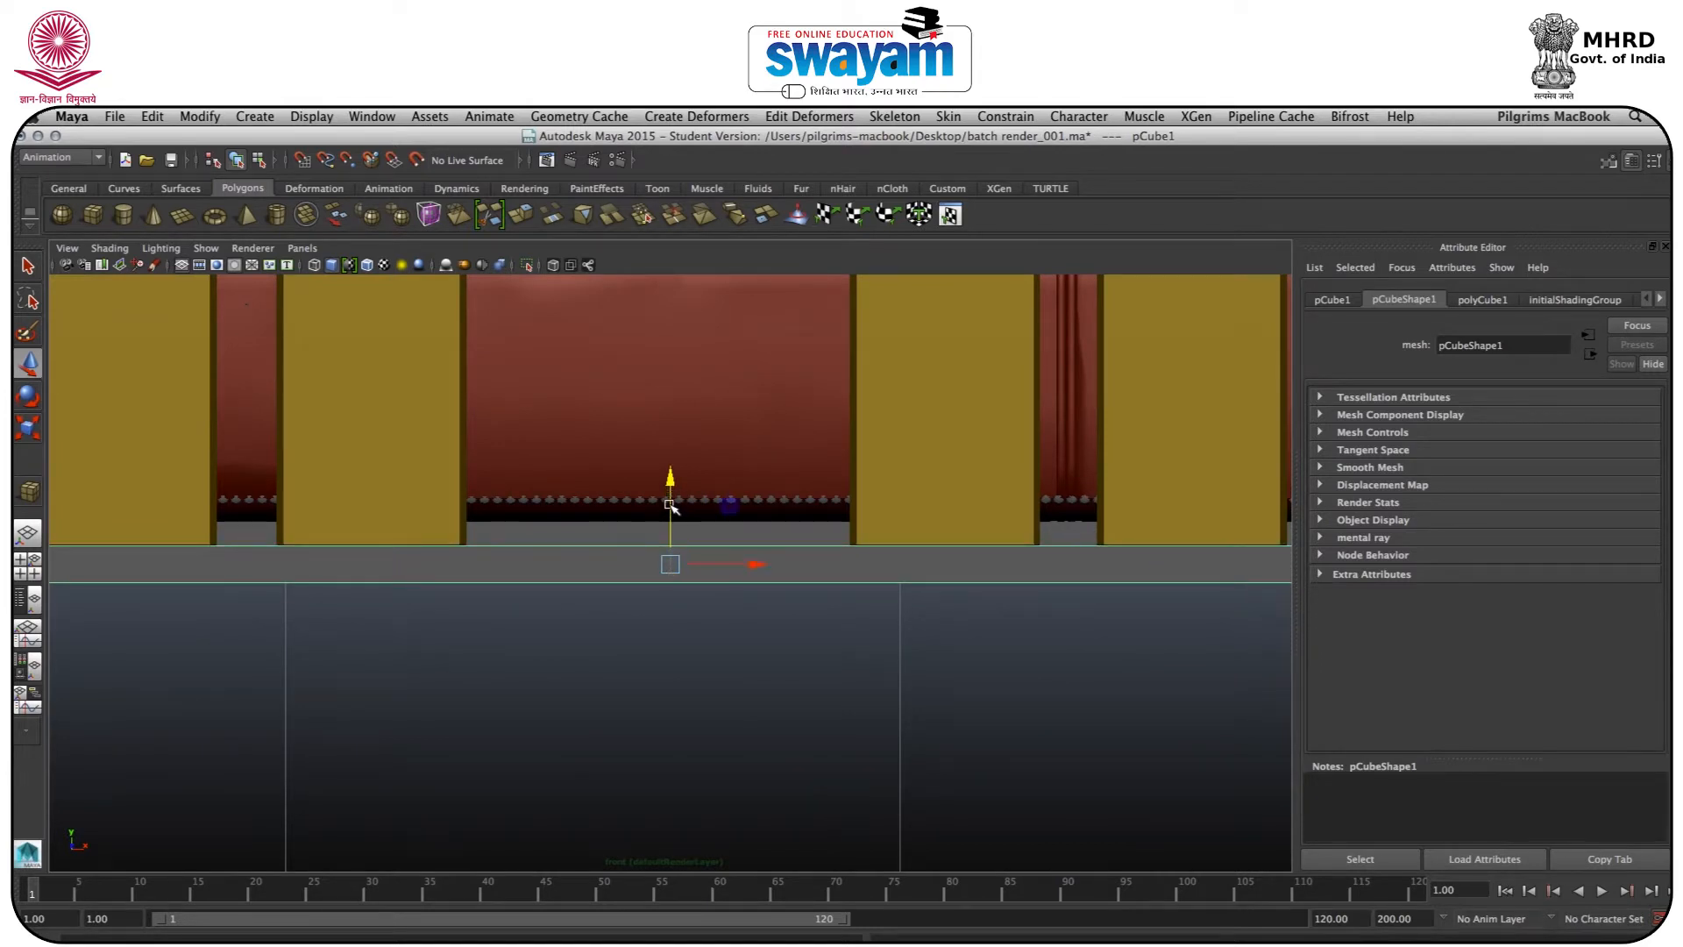
{"action": "key", "text": "space"}
{"action": "key", "text": "space"}
{"action": "left_click_drag", "start_coordinate": [807, 528], "coordinate": [612, 667], "text": "alt"}
{"action": "left_click_drag", "start_coordinate": [560, 694], "coordinate": [779, 629], "text": "alt"}
Raise the slab a little further so its top surface lies just above the black floor as a rug
{"action": "key", "text": "space"}
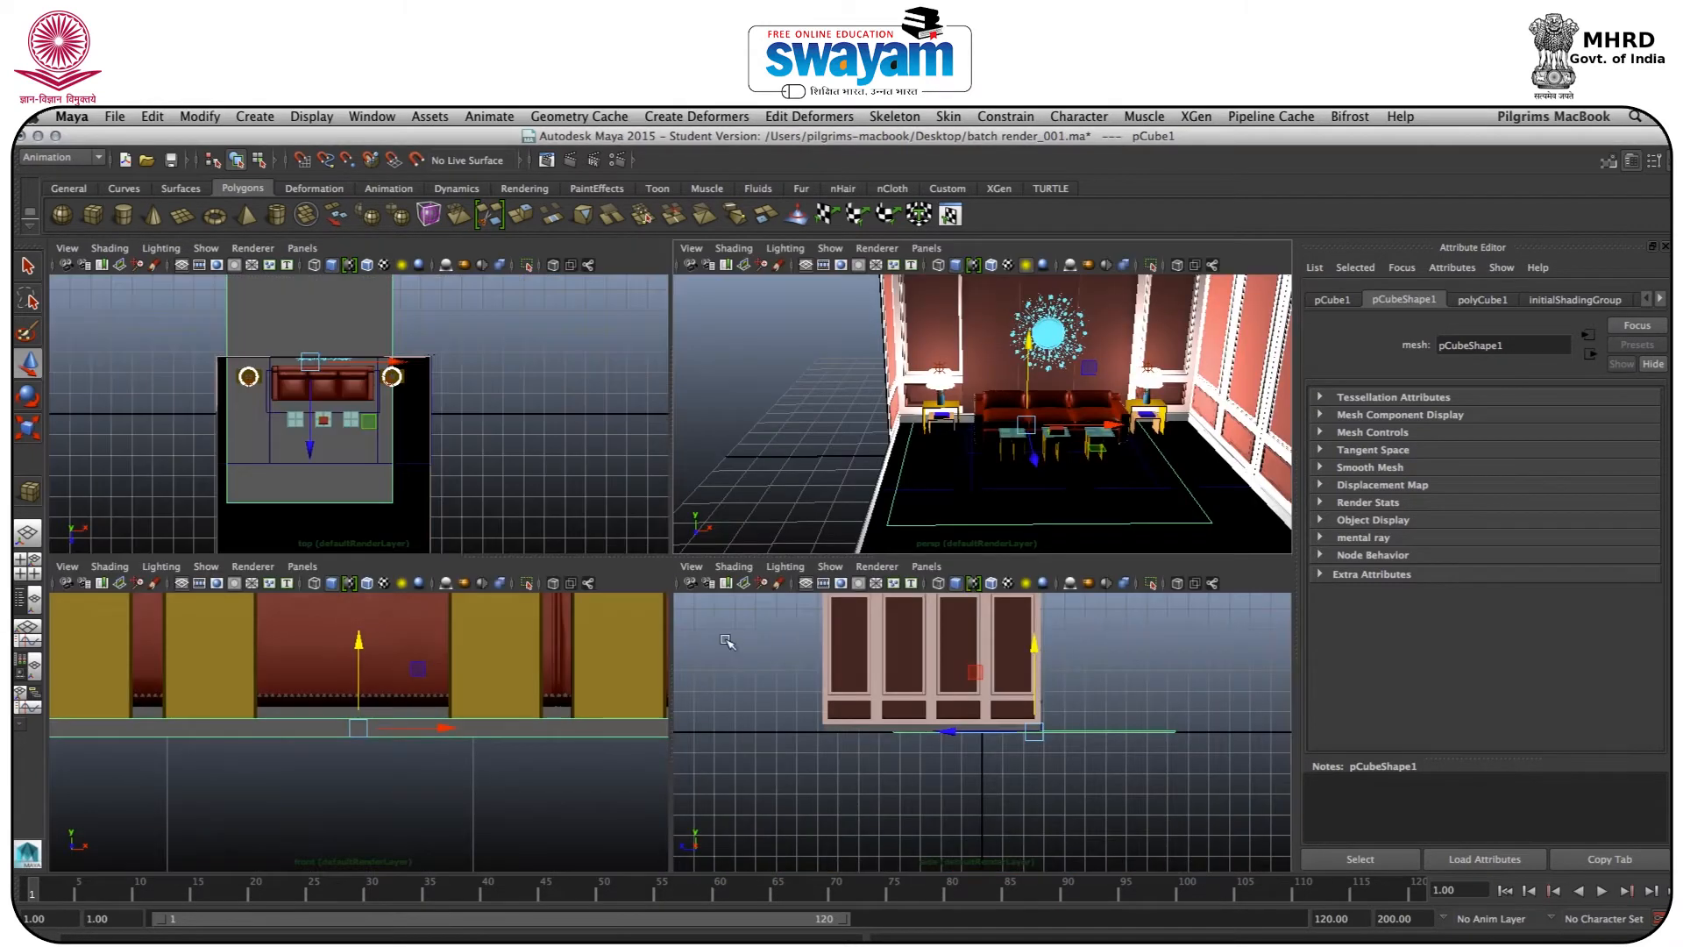
{"action": "key", "text": "space"}
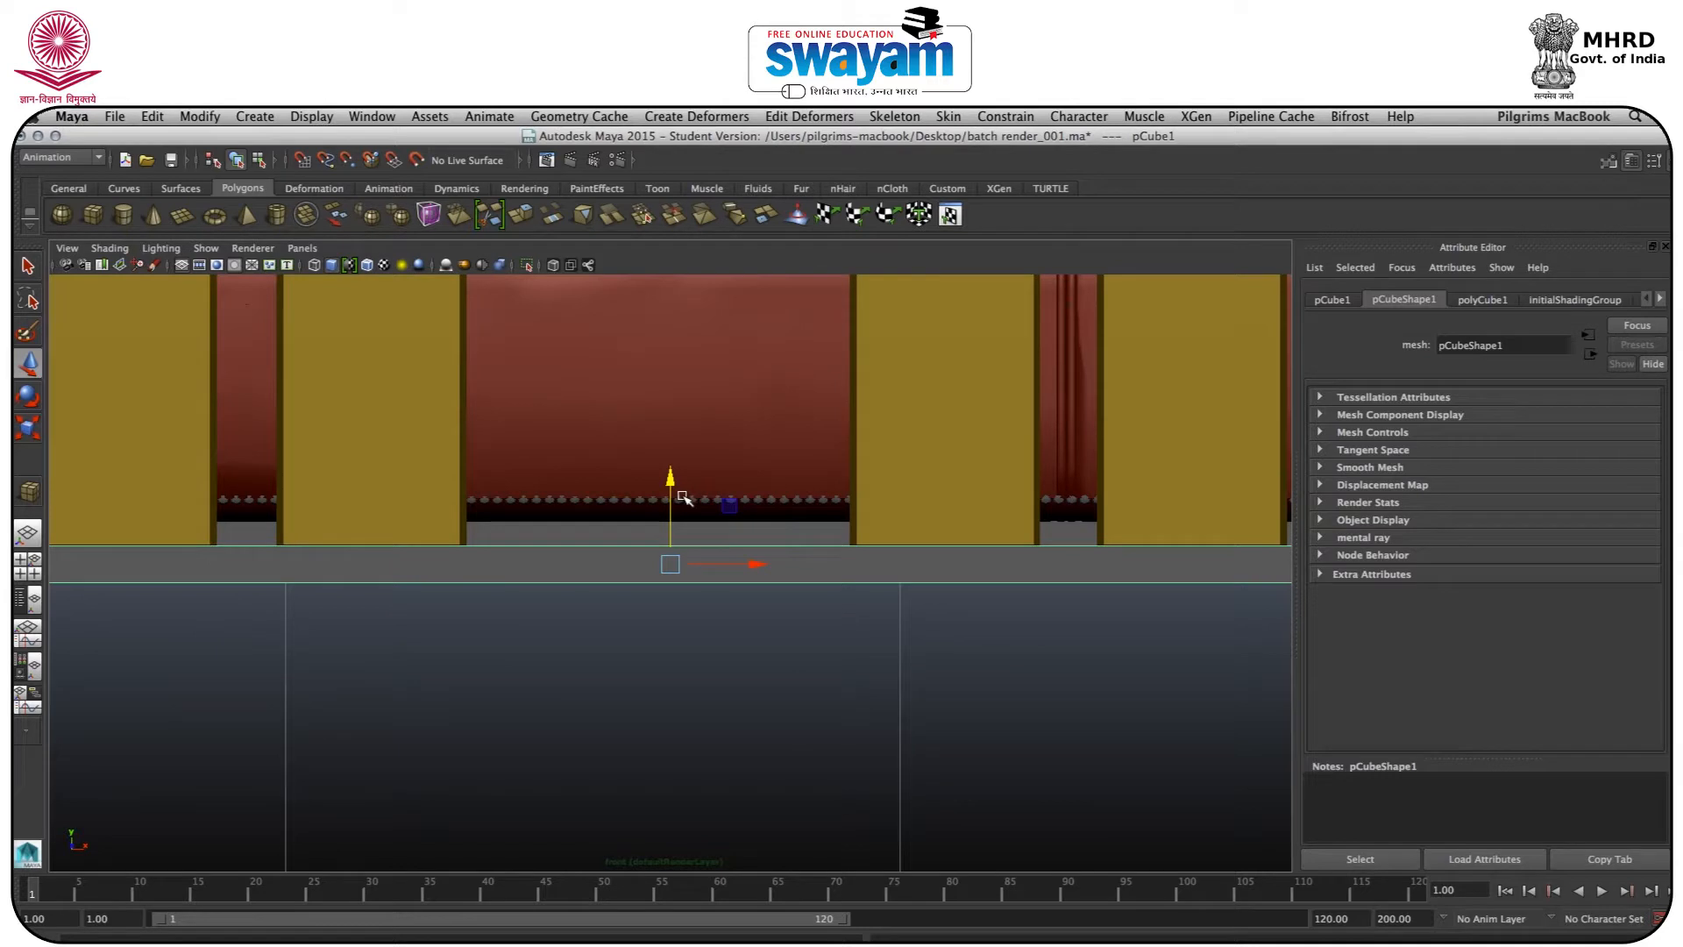
{"action": "left_click_drag", "start_coordinate": [671, 493], "coordinate": [669, 485]}
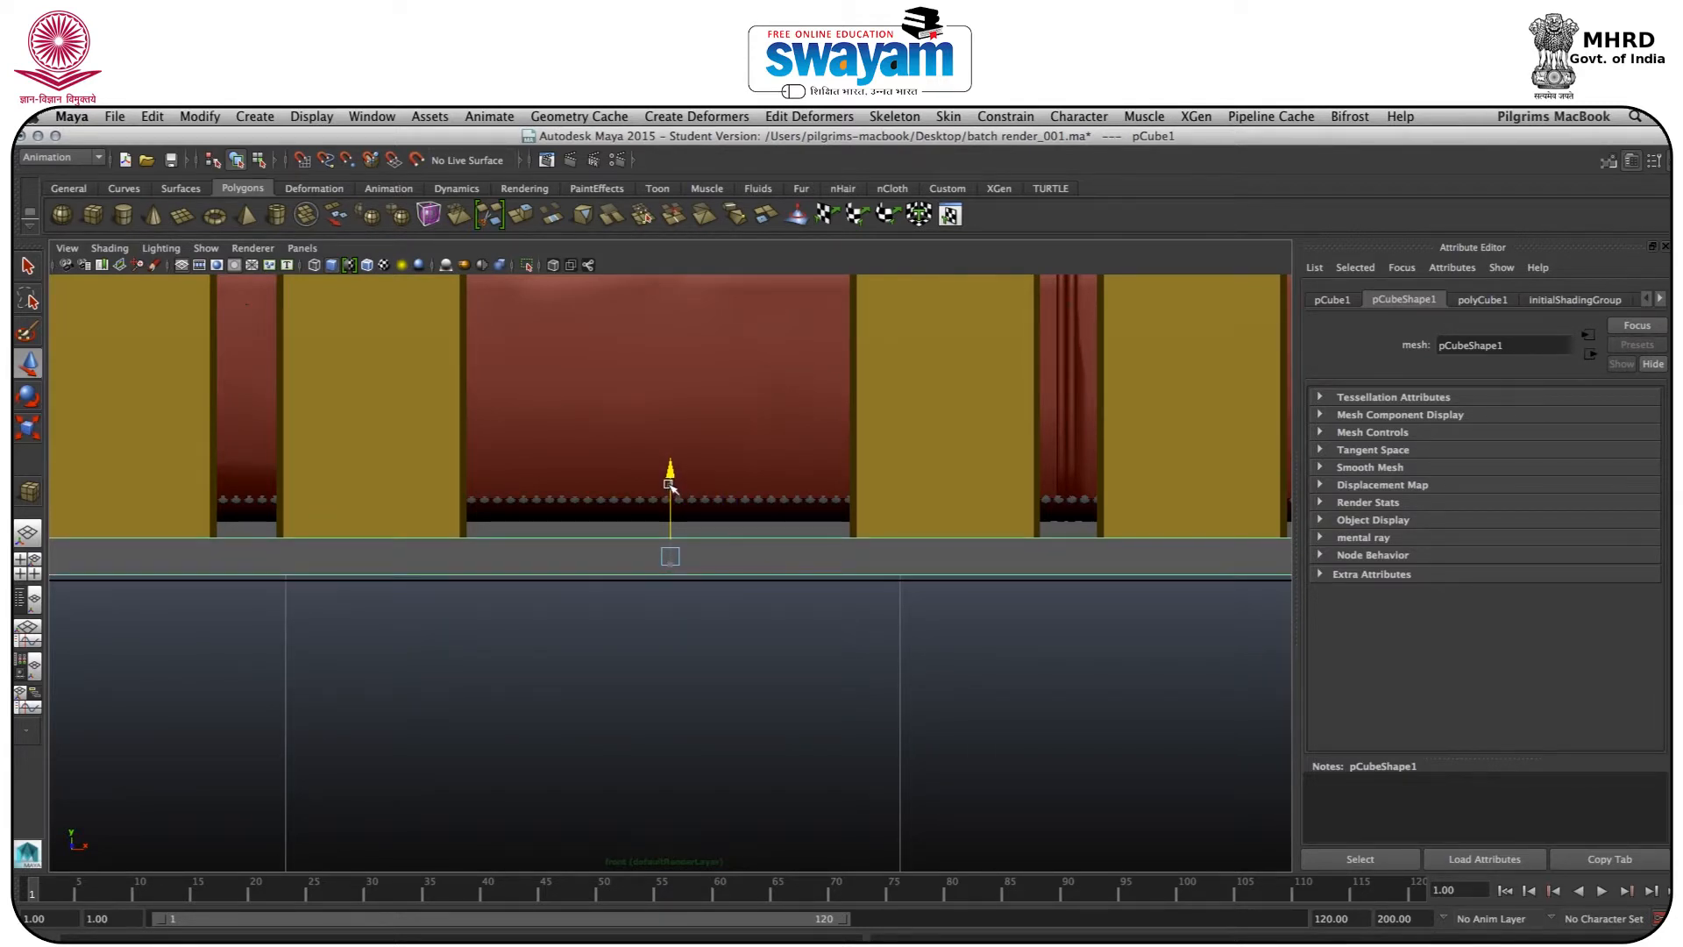
{"action": "key", "text": "space"}
{"action": "key", "text": "space"}
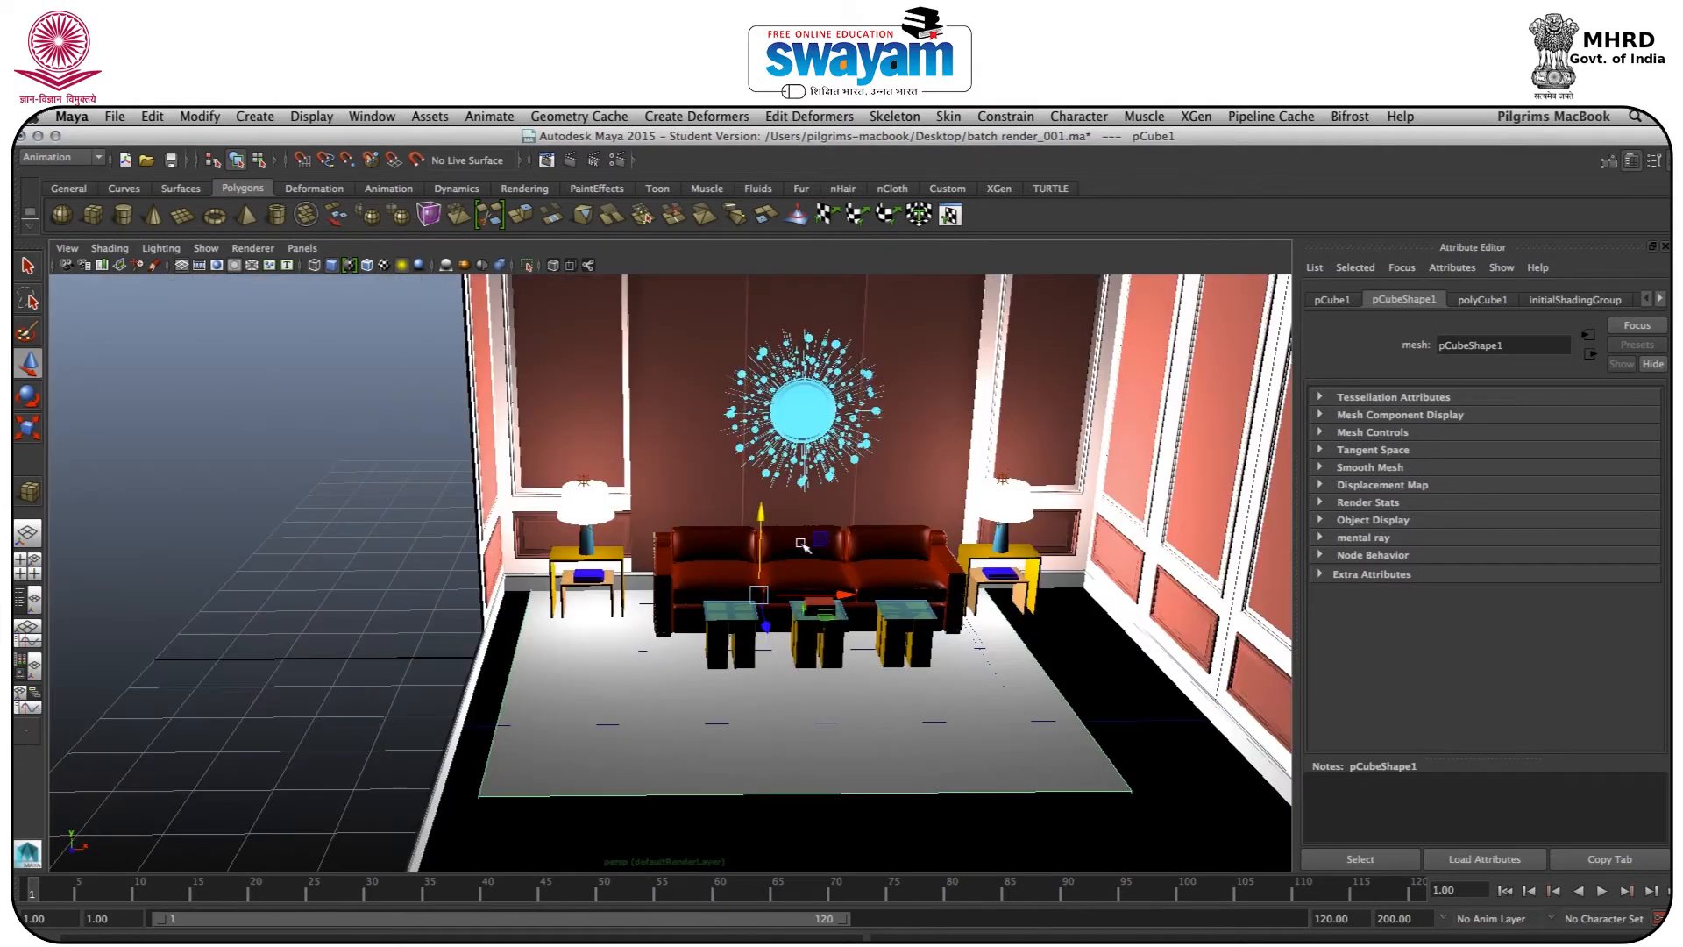
{"action": "left_click_drag", "start_coordinate": [761, 524], "coordinate": [761, 523]}
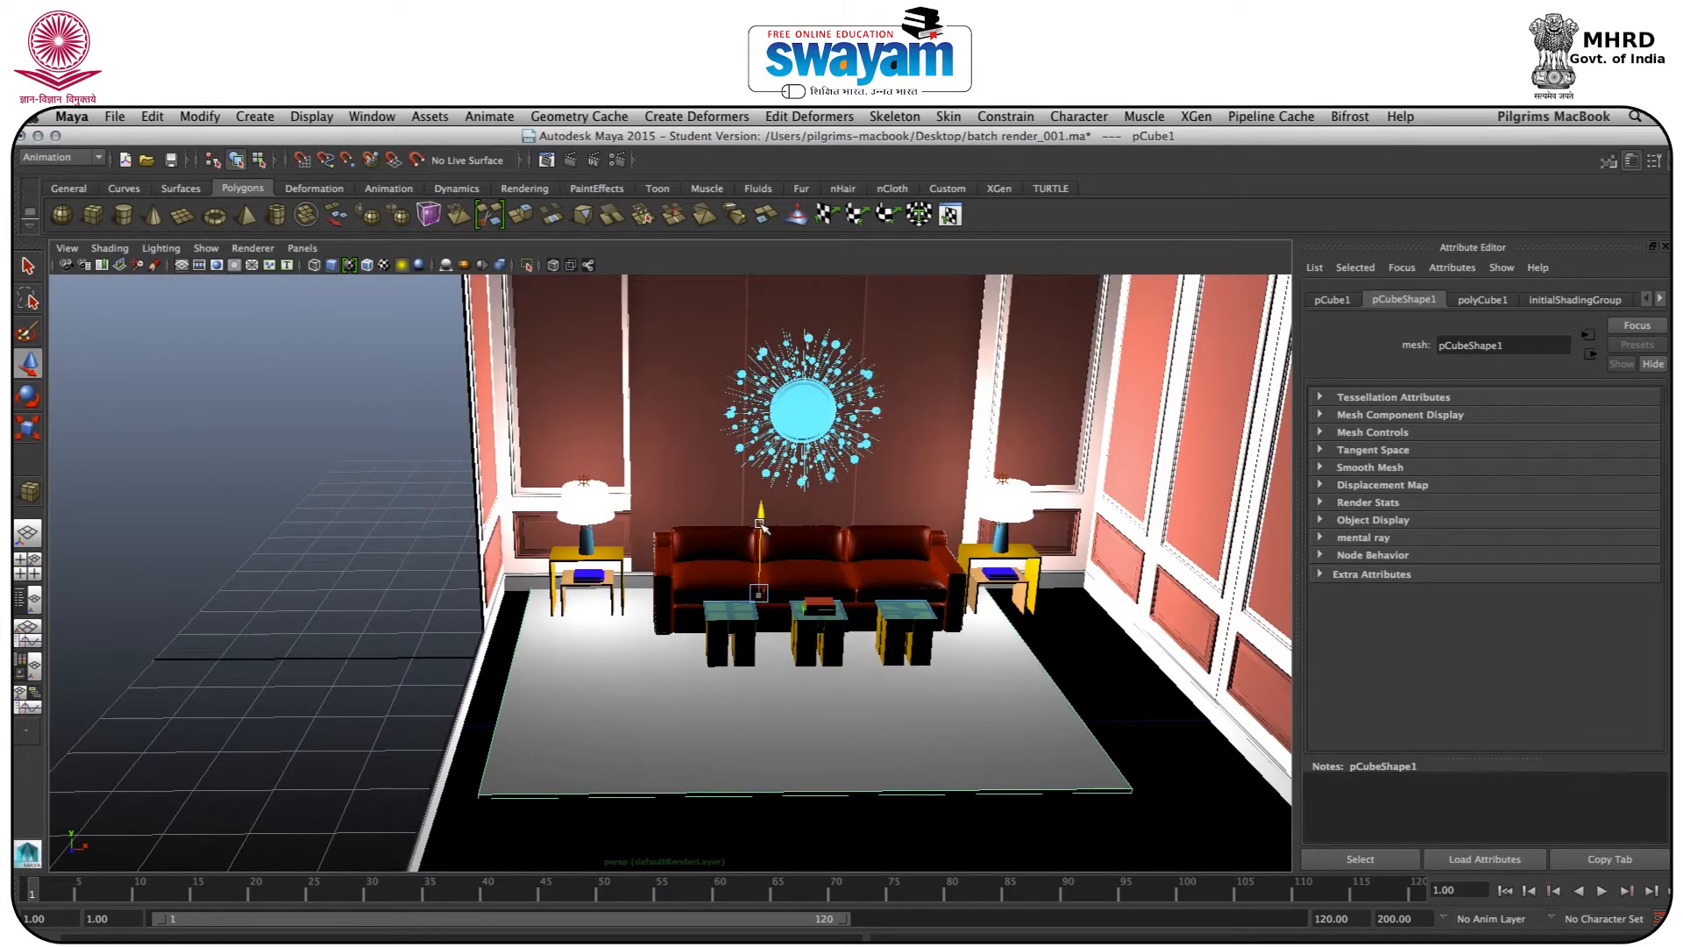
Shorten the rug slab in the top view by moving its rear vertices forward to the wall behind the sofa
{"action": "mouse_move", "coordinate": [761, 524]}
{"action": "left_mouse_down", "text": "alt"}
{"action": "mouse_move", "coordinate": [902, 608]}
{"action": "mouse_move", "coordinate": [804, 640]}
{"action": "mouse_move", "coordinate": [733, 380]}
{"action": "mouse_move", "coordinate": [741, 329]}
{"action": "mouse_move", "coordinate": [757, 327]}
{"action": "mouse_move", "coordinate": [680, 331]}
{"action": "left_mouse_up", "text": "alt"}
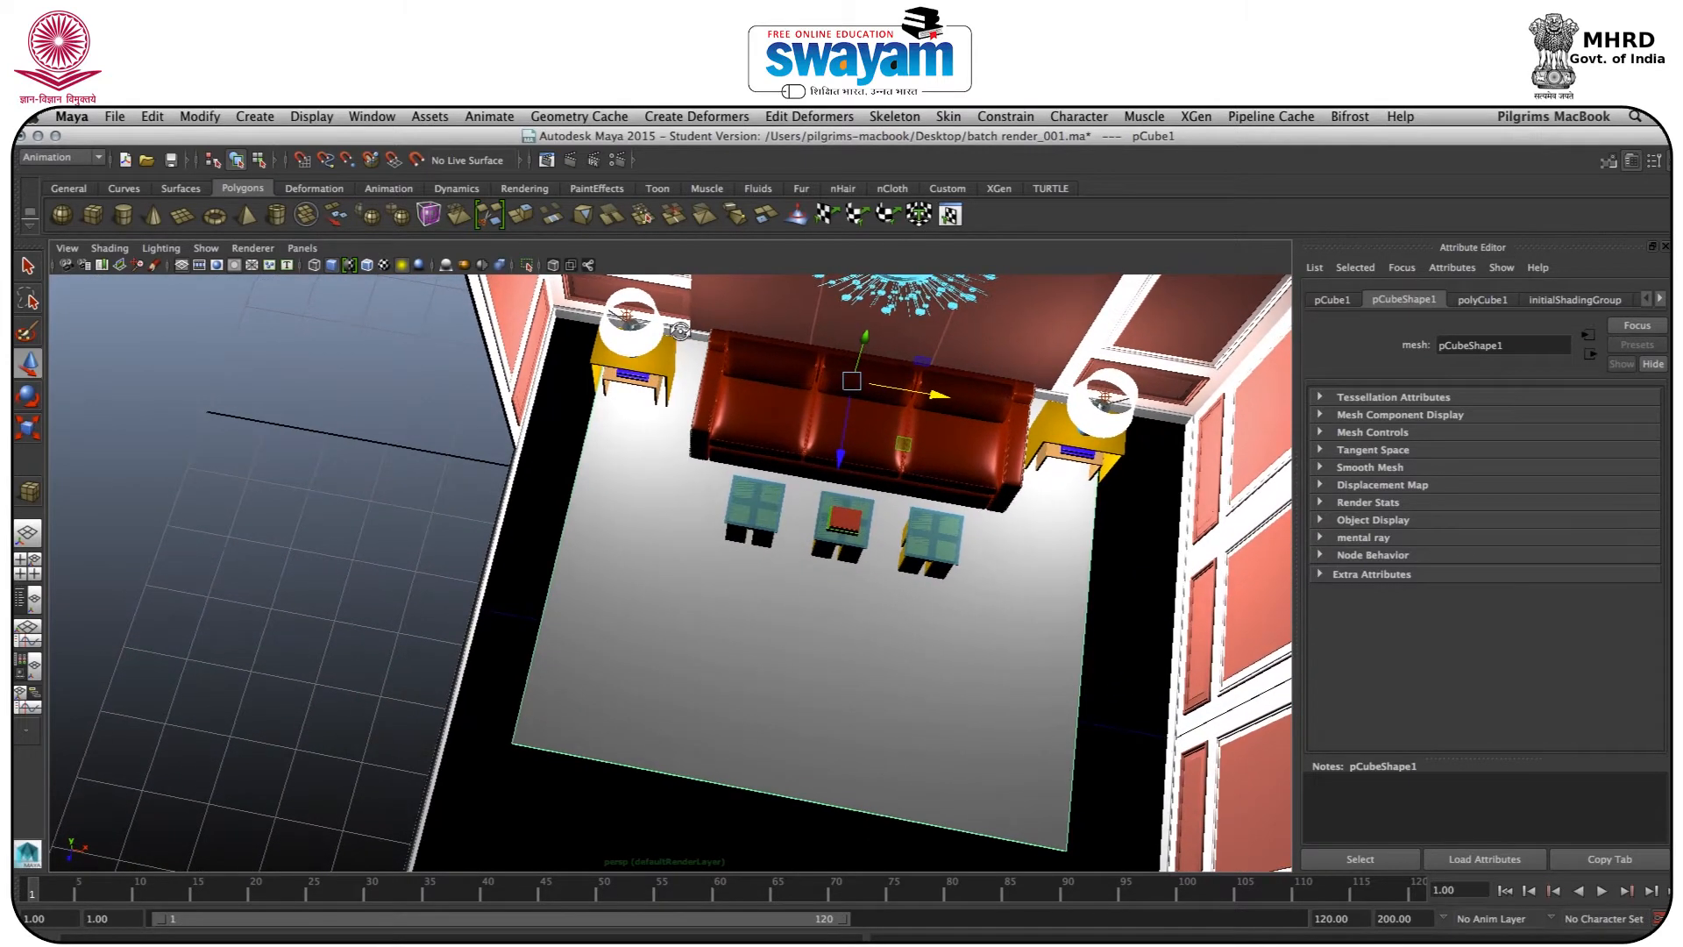
{"action": "key", "text": "space"}
{"action": "key", "text": "space"}
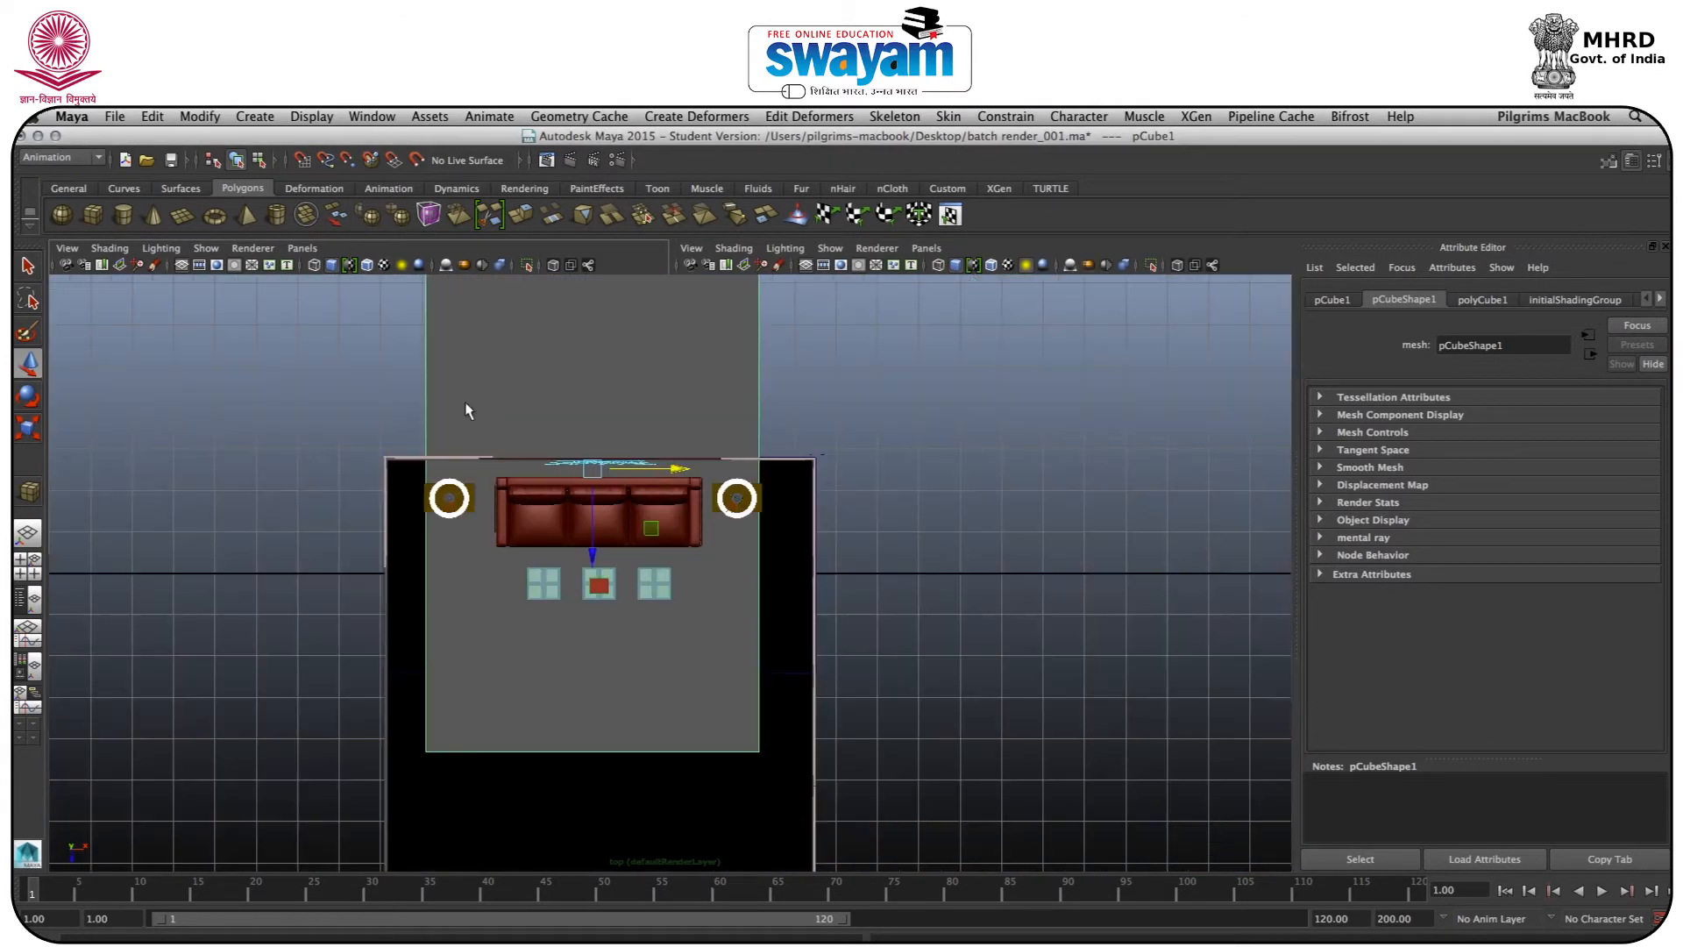
{"action": "scroll", "coordinate": [529, 481], "scroll_direction": "up", "scroll_amount": 5}
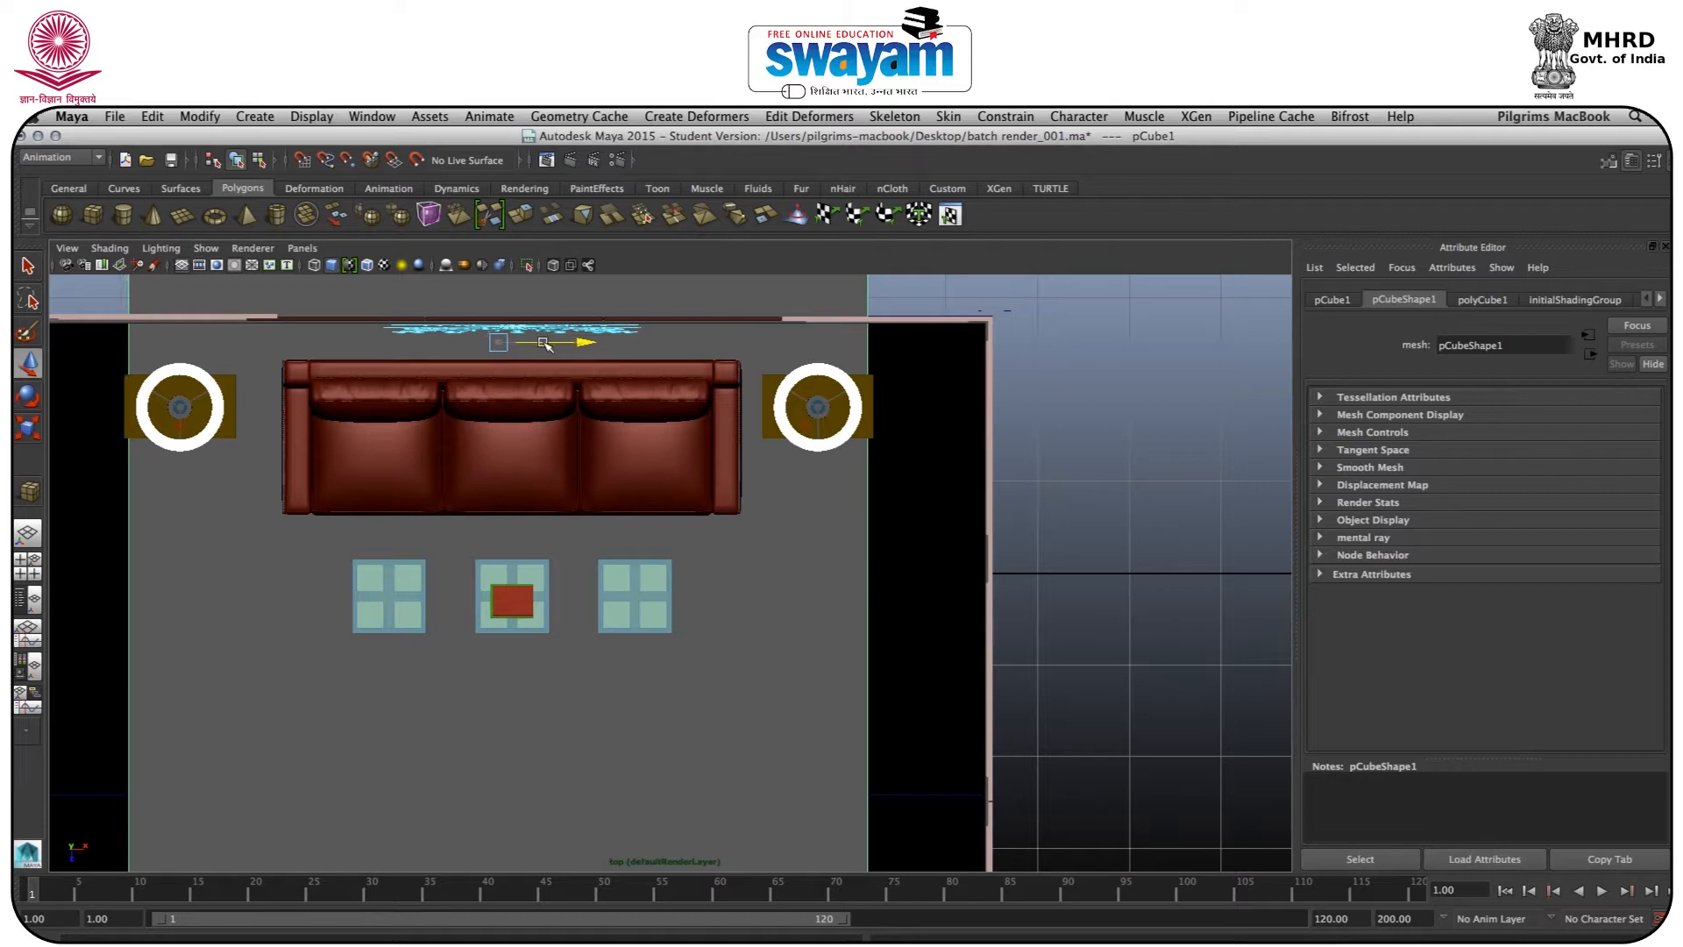
{"action": "scroll", "coordinate": [544, 368], "scroll_direction": "down", "scroll_amount": 6}
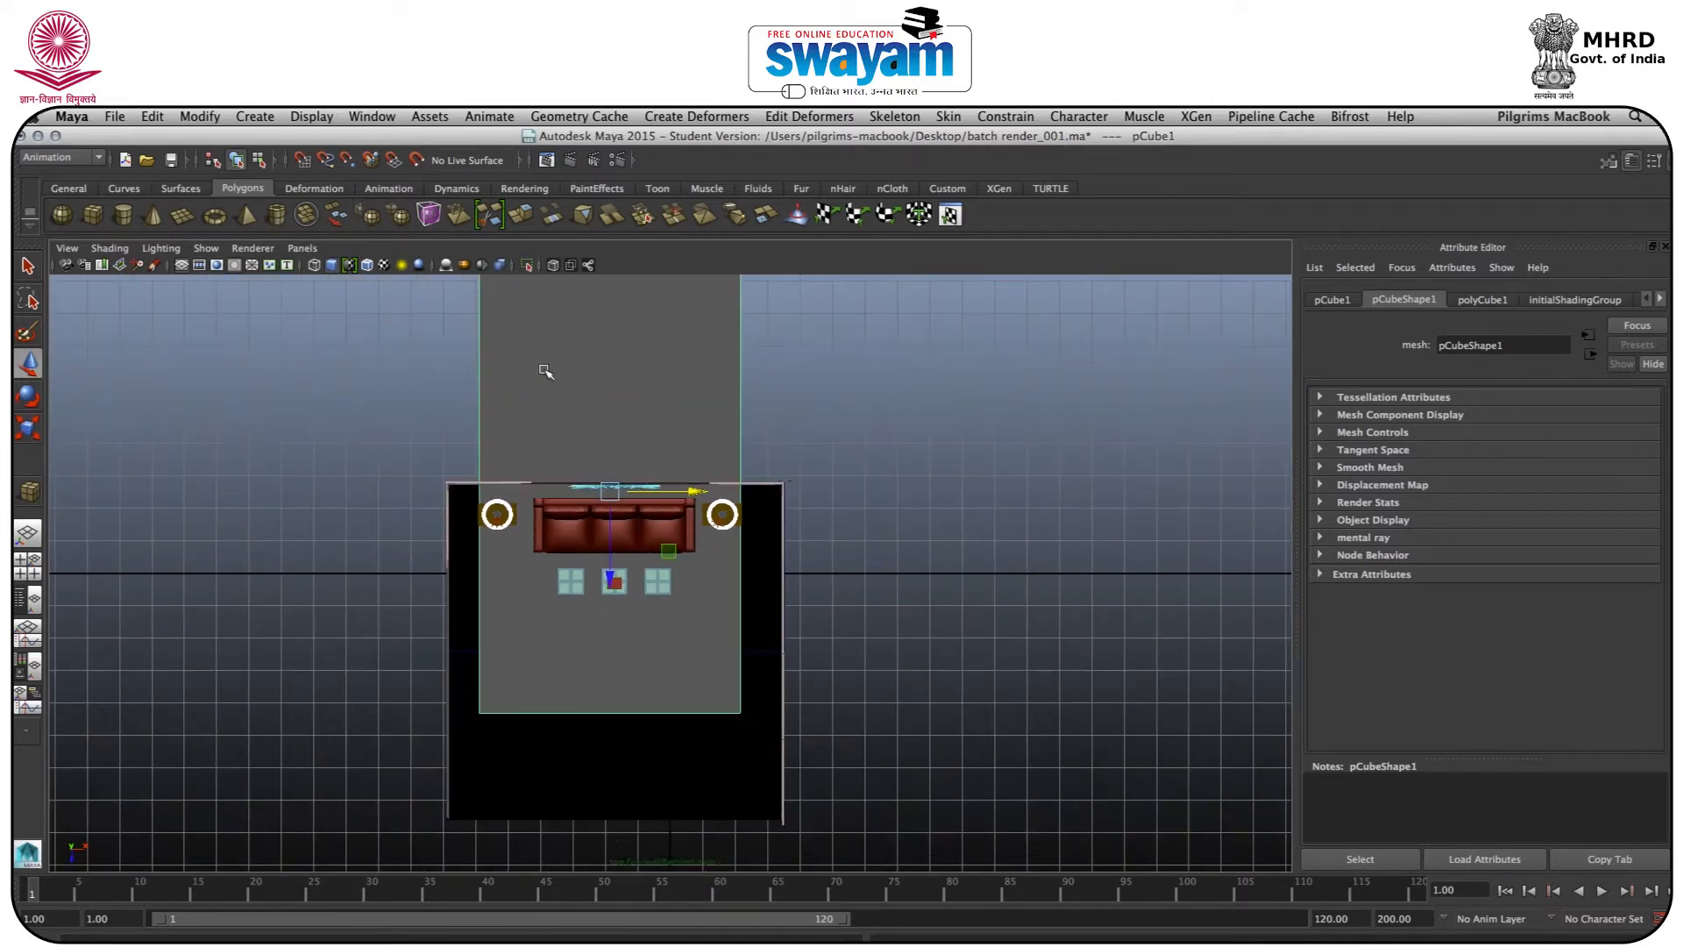
{"action": "scroll", "coordinate": [589, 372], "scroll_direction": "down", "scroll_amount": 1}
{"action": "right_click_drag", "start_coordinate": [587, 371], "coordinate": [519, 373]}
{"action": "left_click_drag", "start_coordinate": [487, 334], "coordinate": [760, 397]}
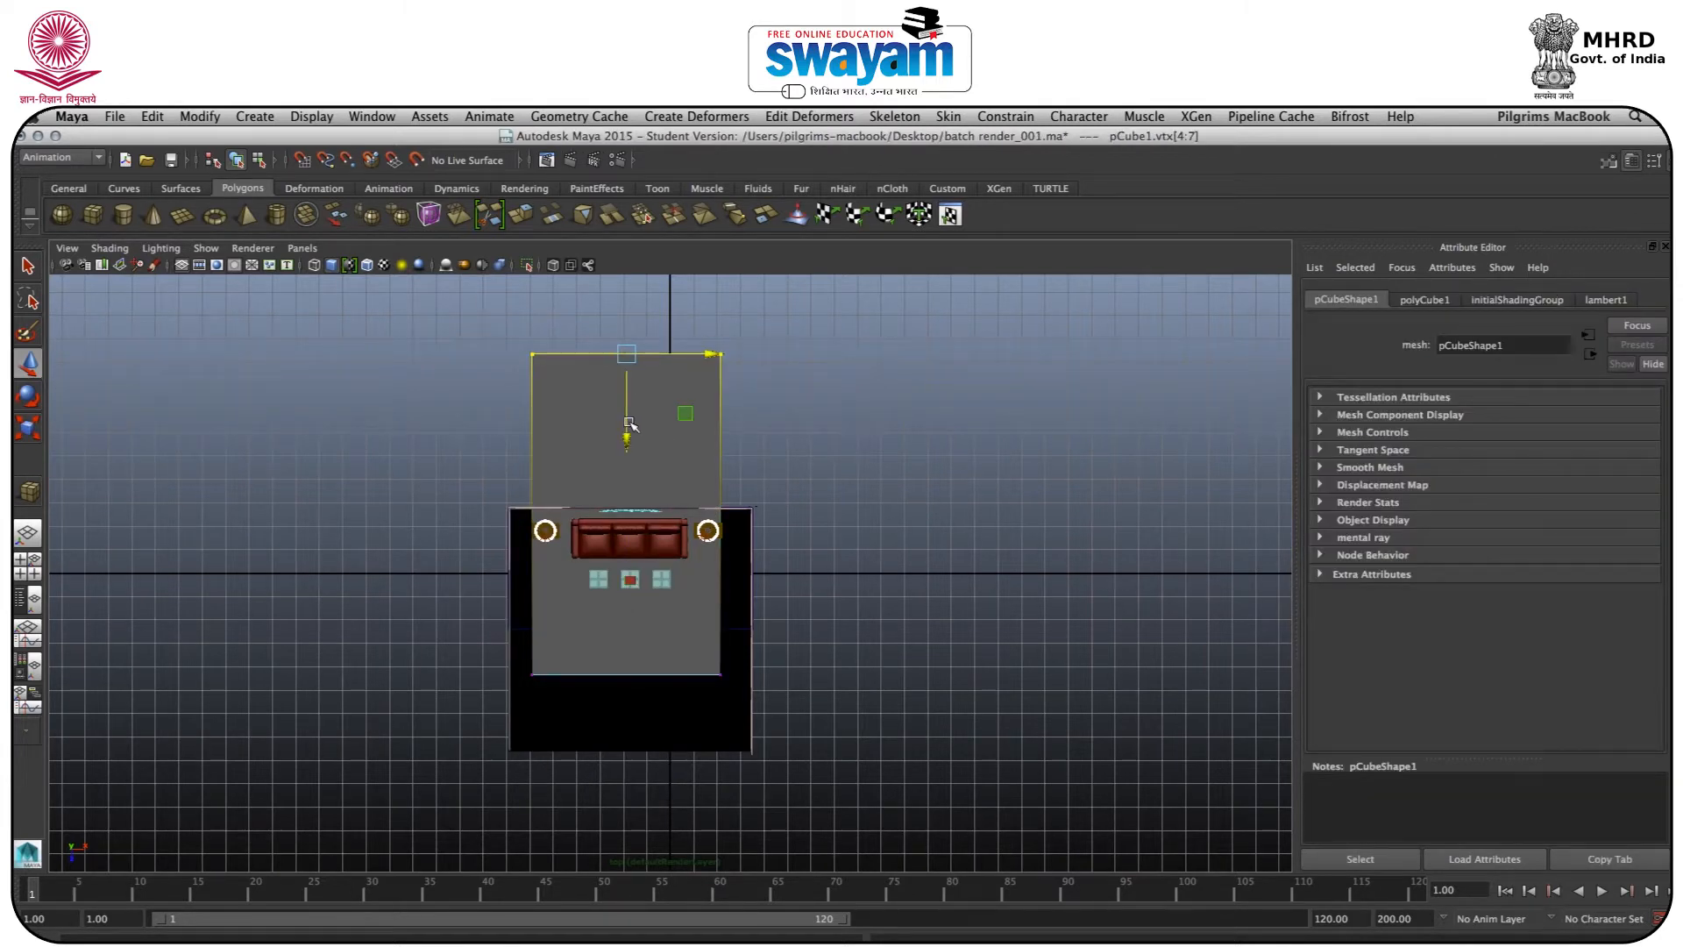
{"action": "left_click_drag", "start_coordinate": [625, 430], "coordinate": [618, 574]}
{"action": "key", "text": "f"}
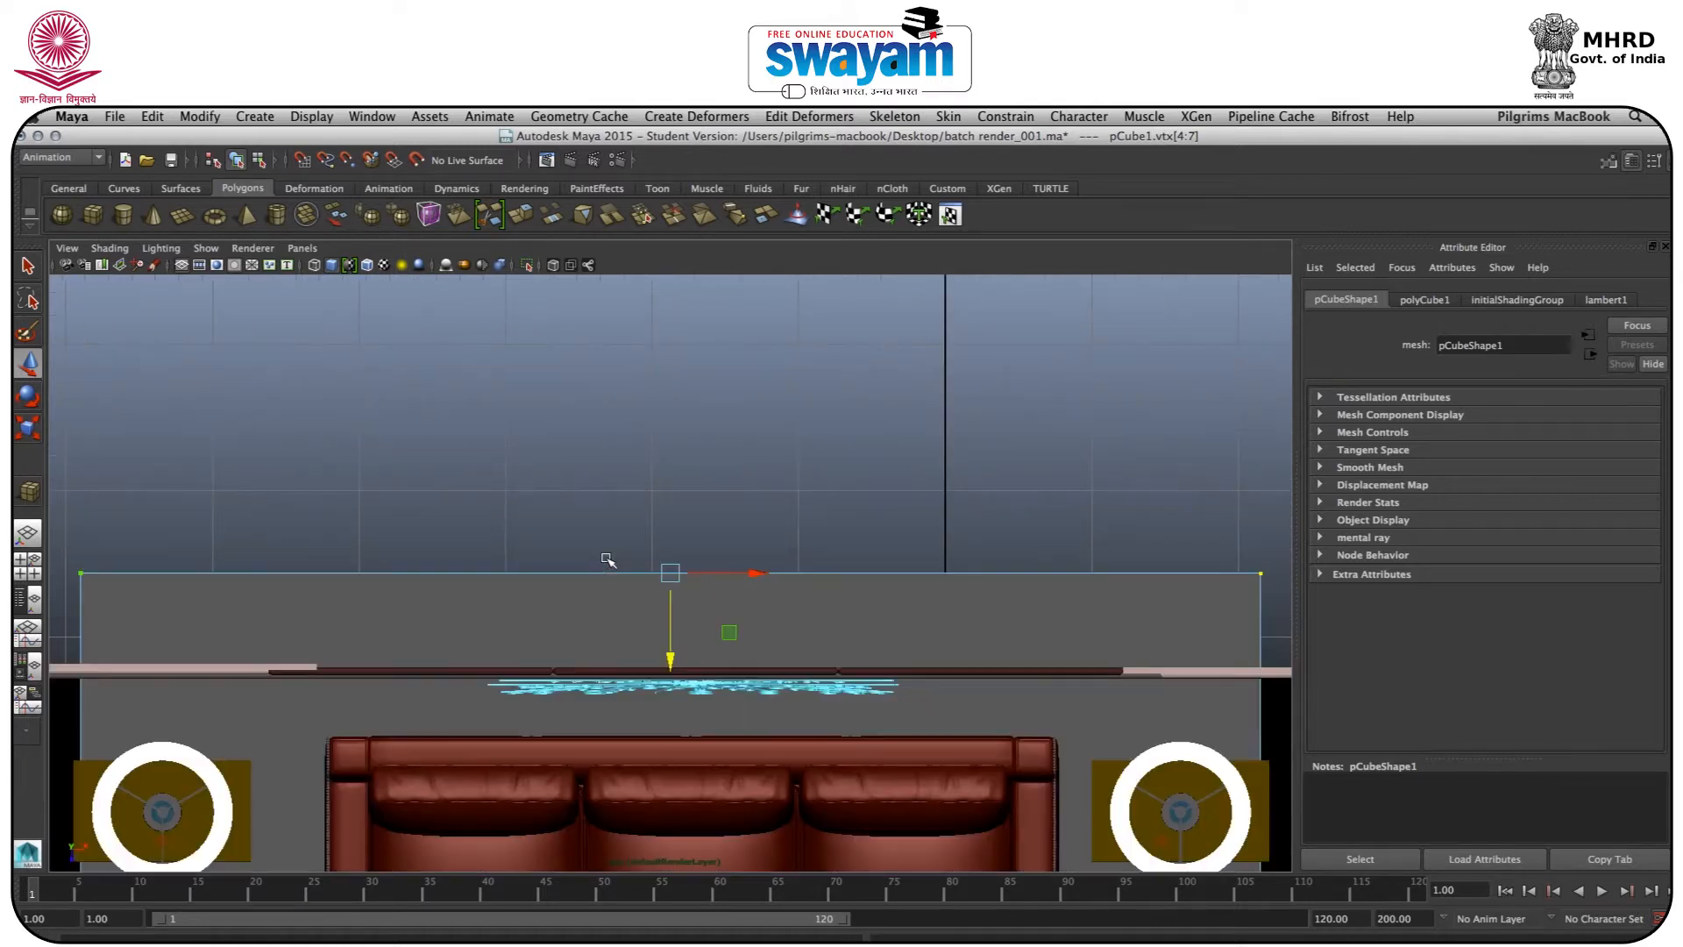
{"action": "left_click_drag", "start_coordinate": [672, 660], "coordinate": [651, 754]}
{"action": "right_click_drag", "start_coordinate": [645, 743], "coordinate": [710, 596]}
Assign a new Lambert material to the rug slab
{"action": "key", "text": "space"}
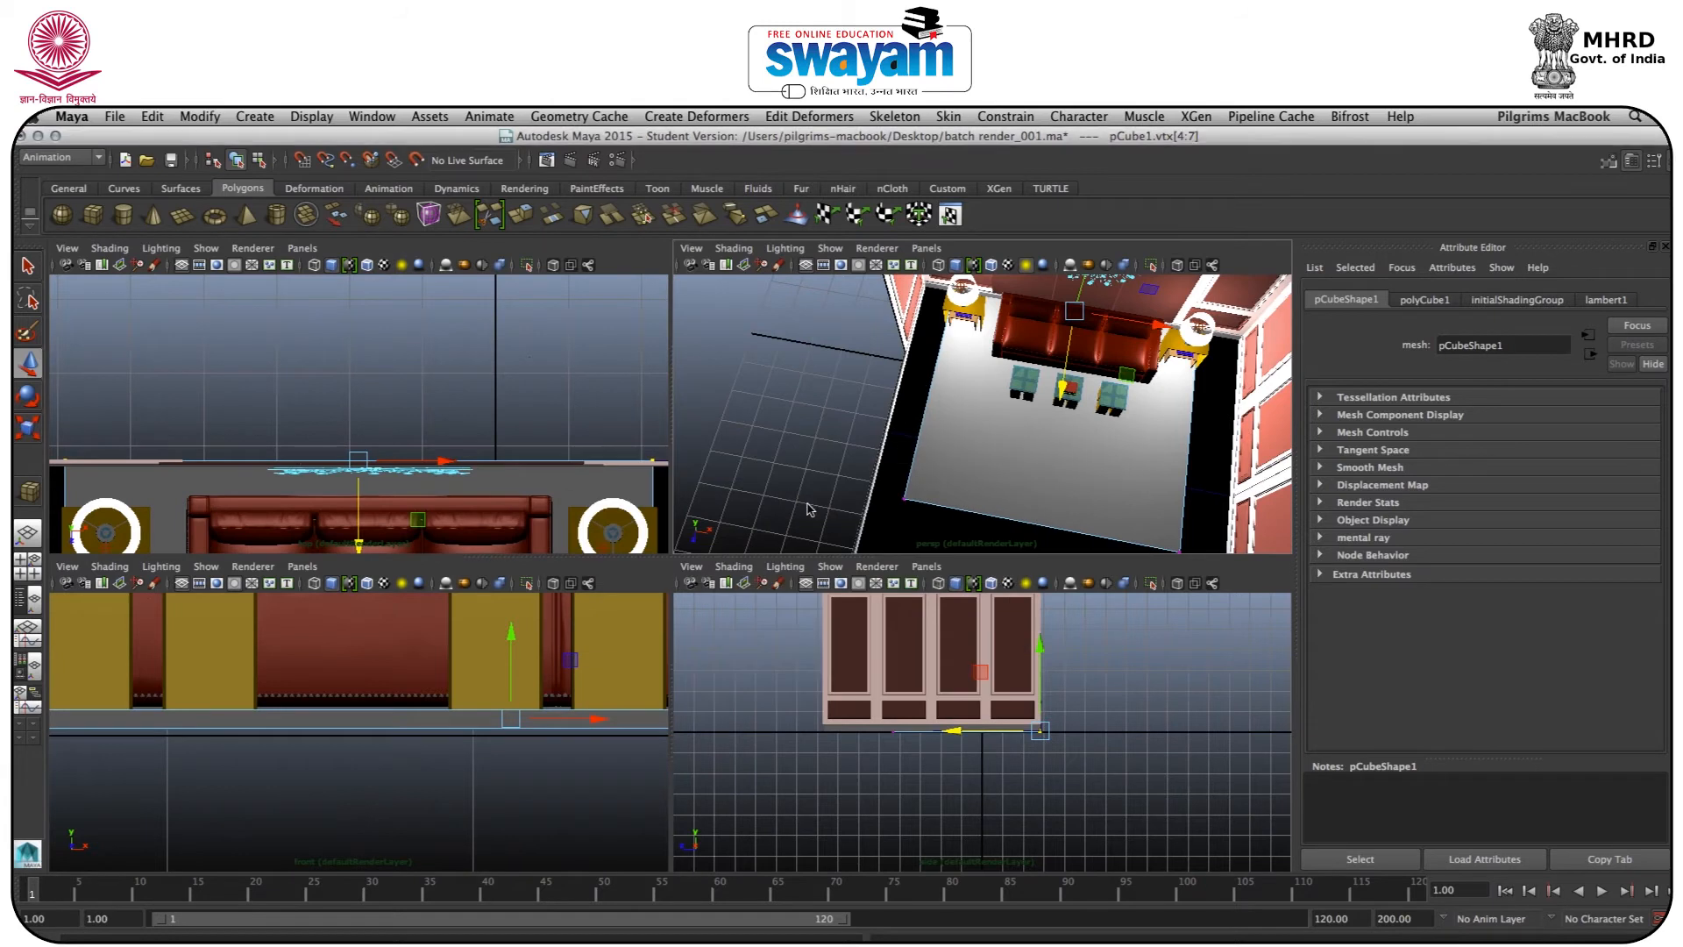
{"action": "key", "text": "space"}
{"action": "left_click_drag", "start_coordinate": [789, 531], "coordinate": [785, 647], "text": "alt"}
{"action": "right_click_drag", "start_coordinate": [784, 647], "coordinate": [846, 938]}
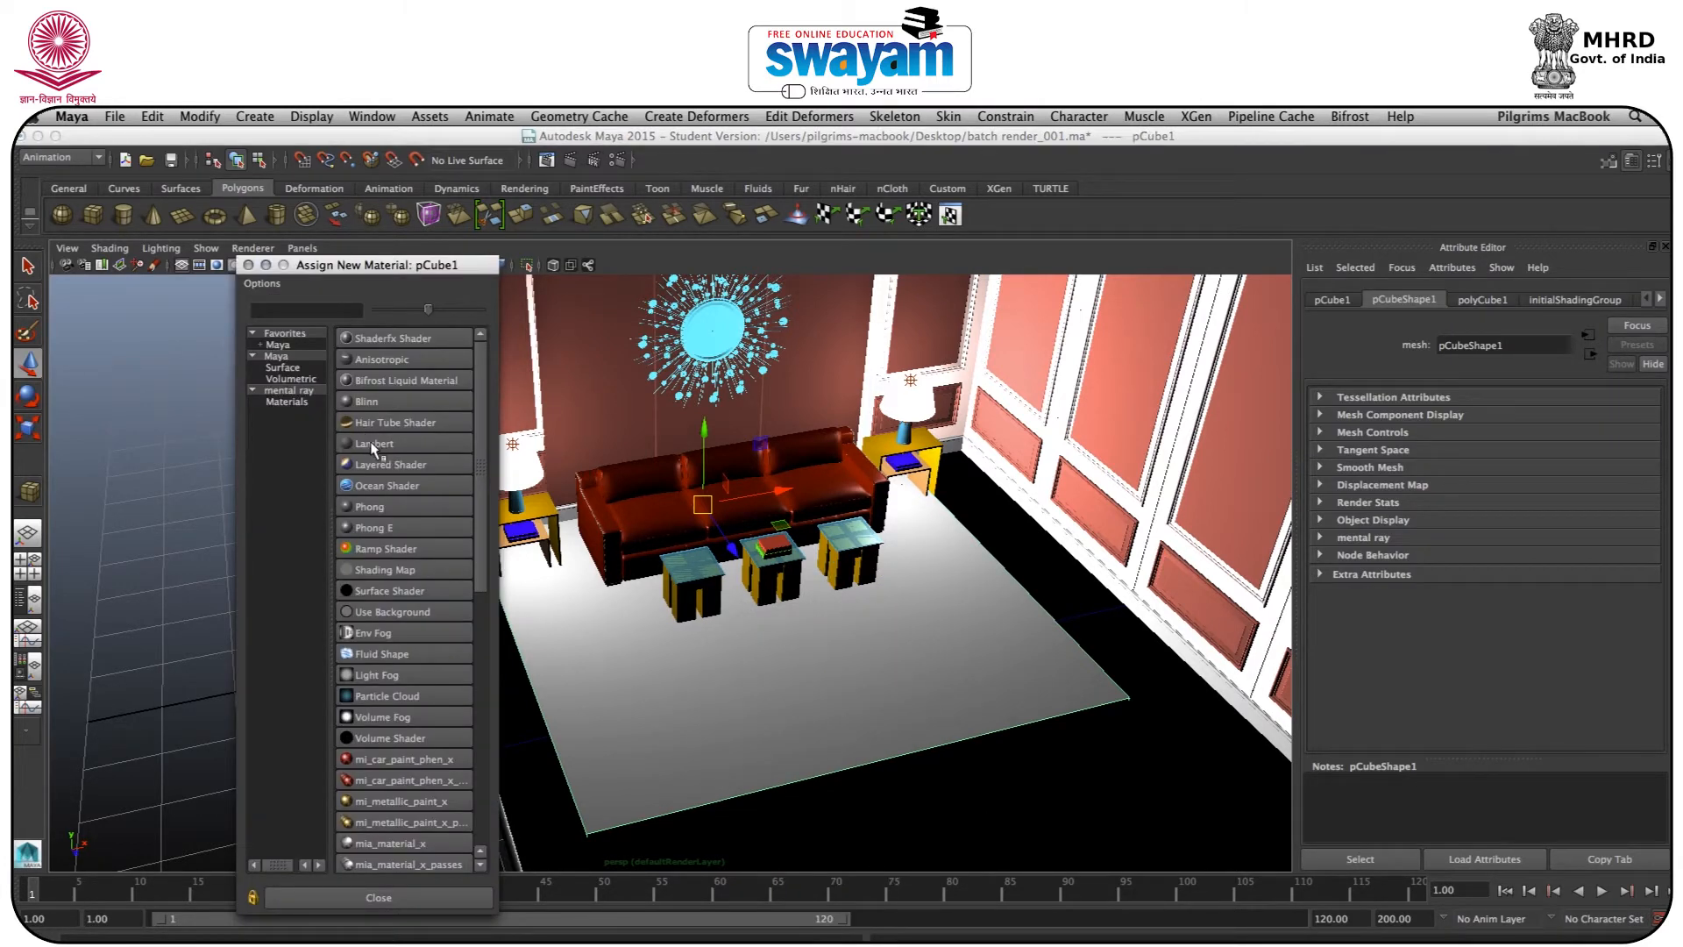
{"action": "left_click", "coordinate": [366, 440]}
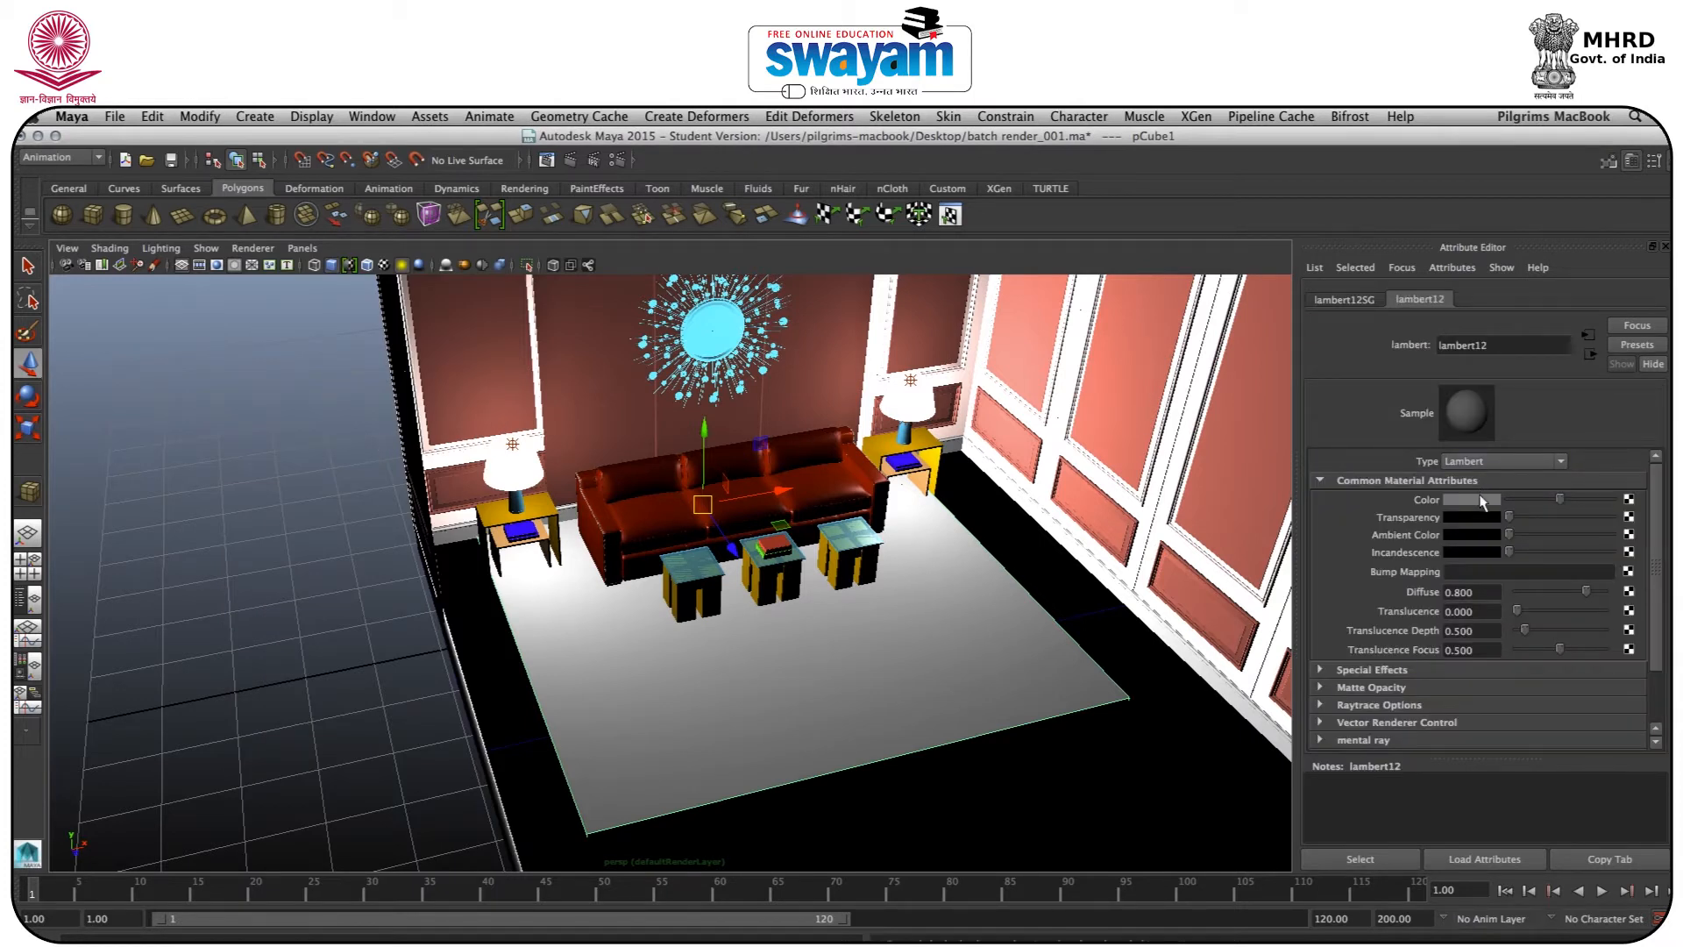
Color the rug's Lambert material a dark, muted reddish brown and deselect the rug
{"action": "left_click", "coordinate": [1482, 500]}
{"action": "left_click", "coordinate": [1399, 524]}
{"action": "left_click_drag", "start_coordinate": [1406, 526], "coordinate": [1448, 562]}
{"action": "left_click", "coordinate": [1445, 543]}
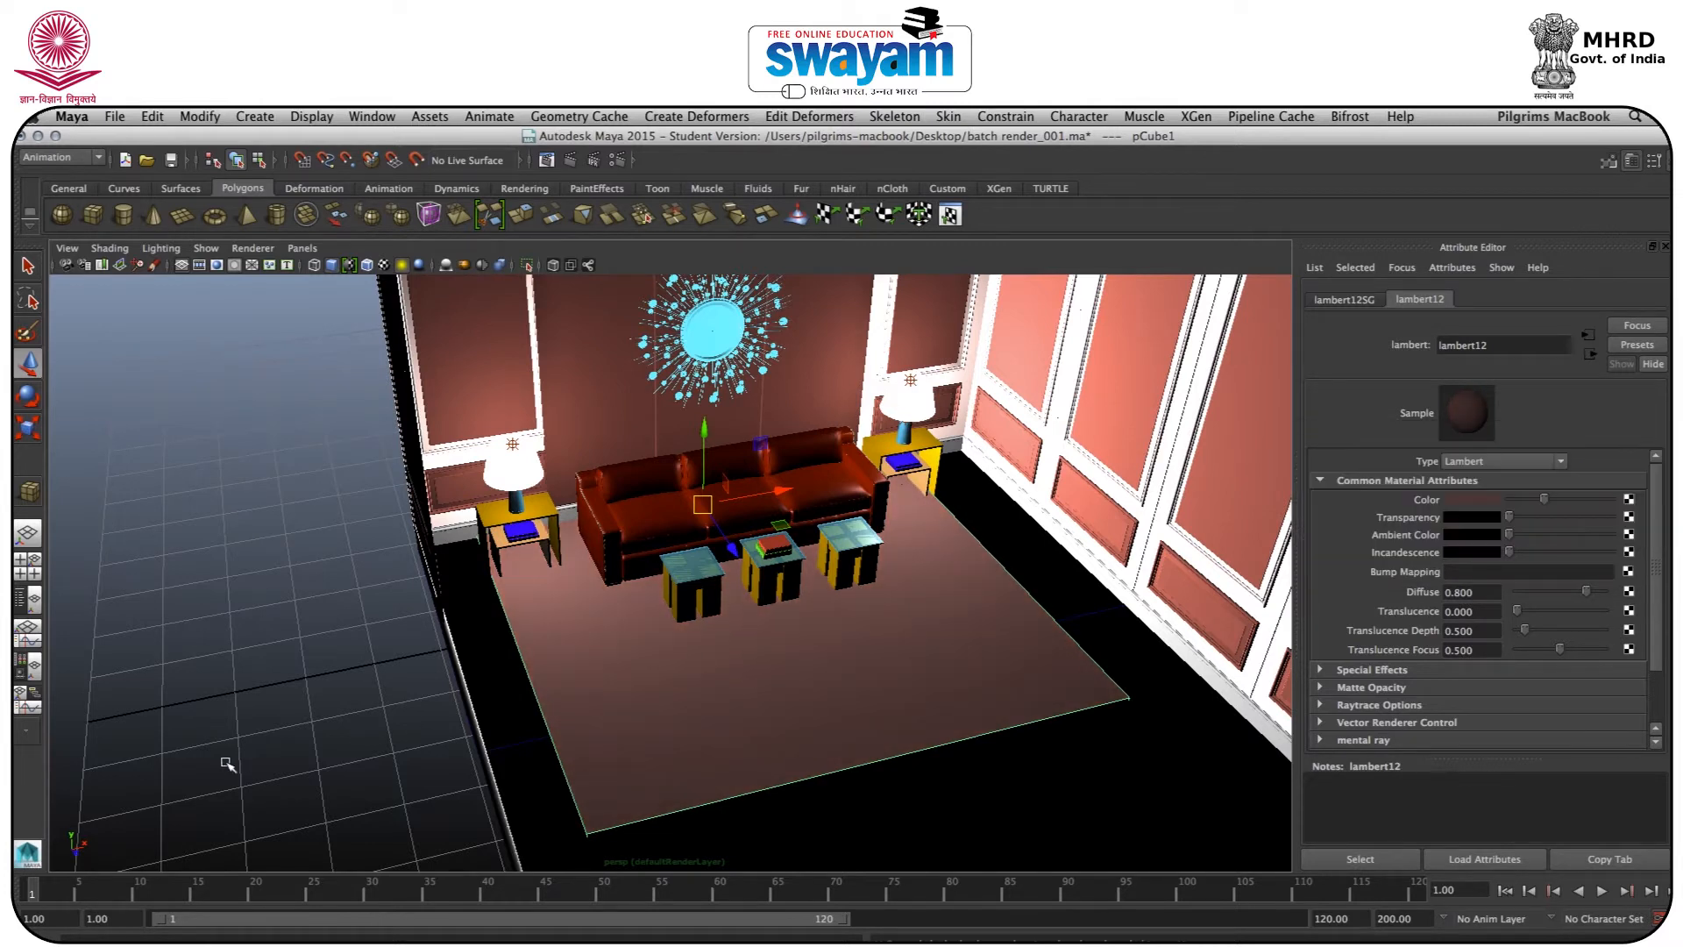
{"action": "left_click", "coordinate": [471, 702]}
Create an area light in the room, raise it above the rug, and show the scene with default lighting
{"action": "scroll", "coordinate": [721, 596], "scroll_direction": "up", "scroll_amount": 3}
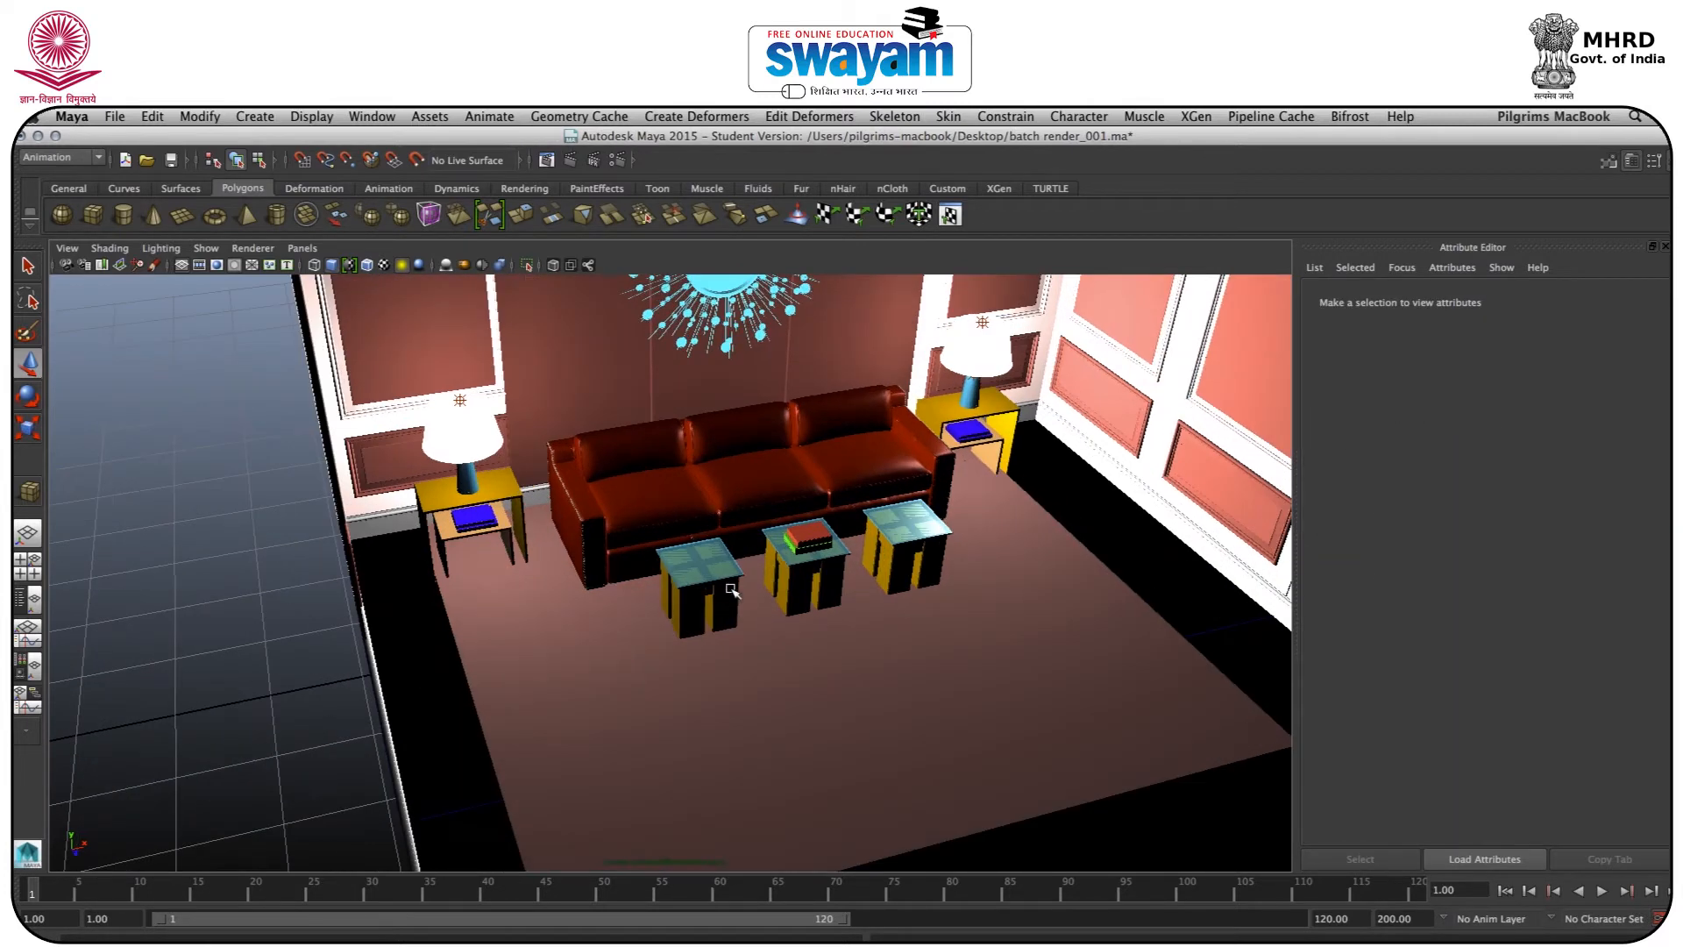
{"action": "scroll", "coordinate": [813, 559], "scroll_direction": "up", "scroll_amount": 3}
{"action": "left_click_drag", "start_coordinate": [774, 579], "coordinate": [797, 546], "text": "alt"}
{"action": "scroll", "coordinate": [797, 546], "scroll_direction": "down", "scroll_amount": 5}
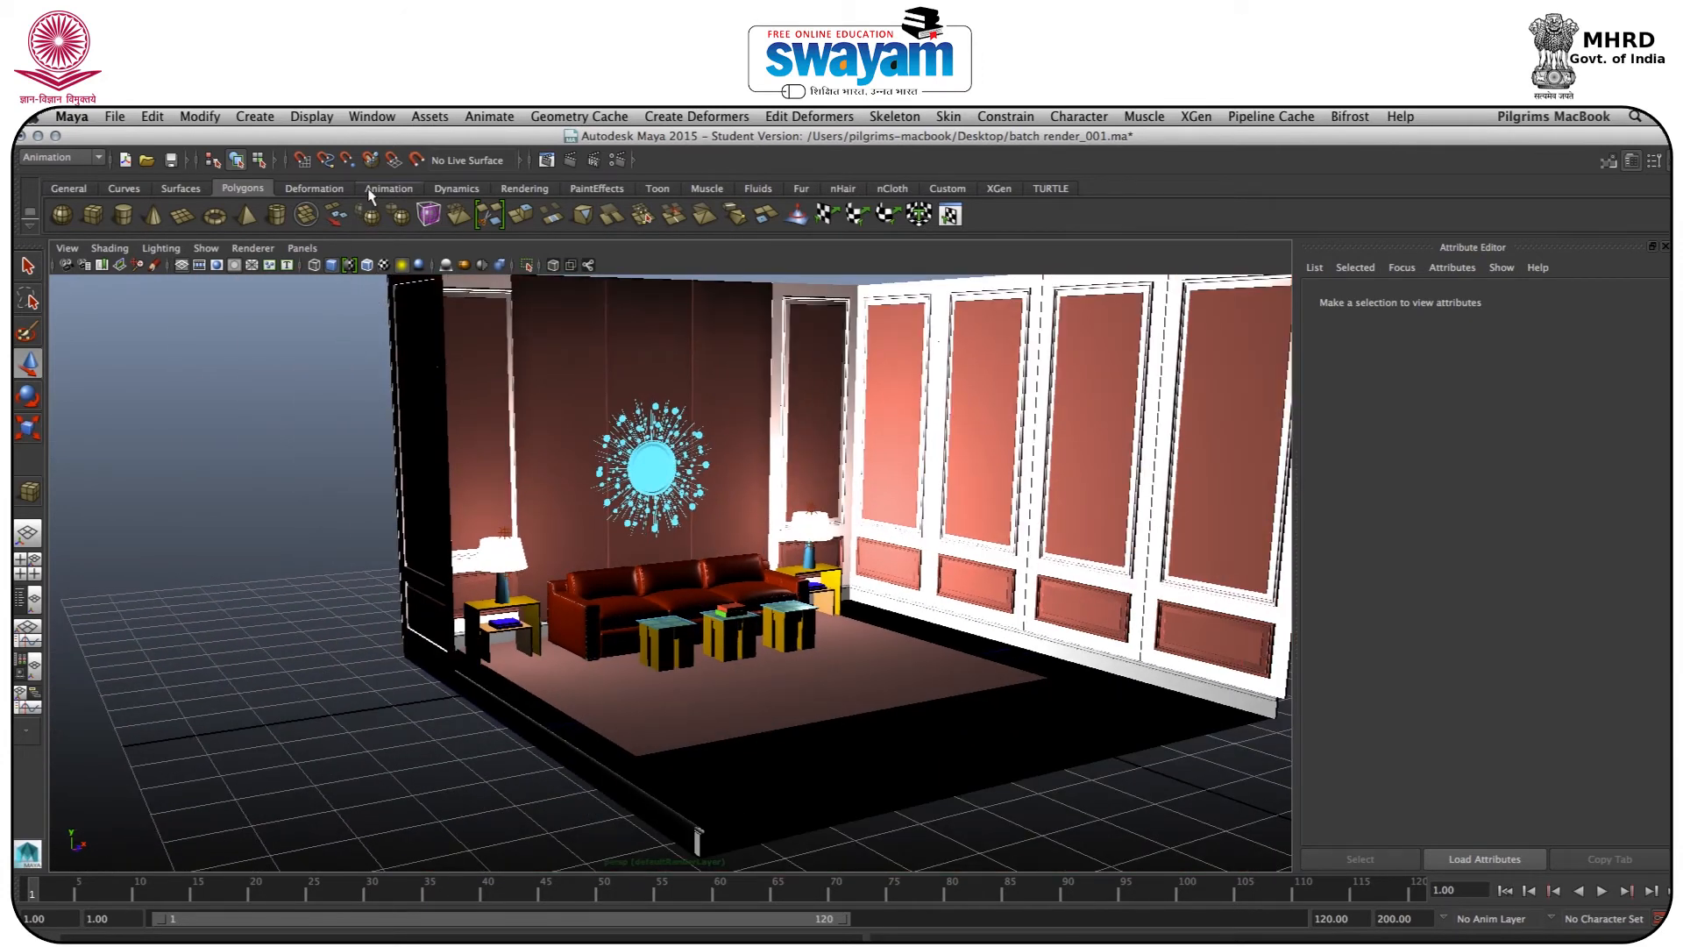
{"action": "left_click", "coordinate": [369, 194]}
{"action": "left_click", "coordinate": [437, 191]}
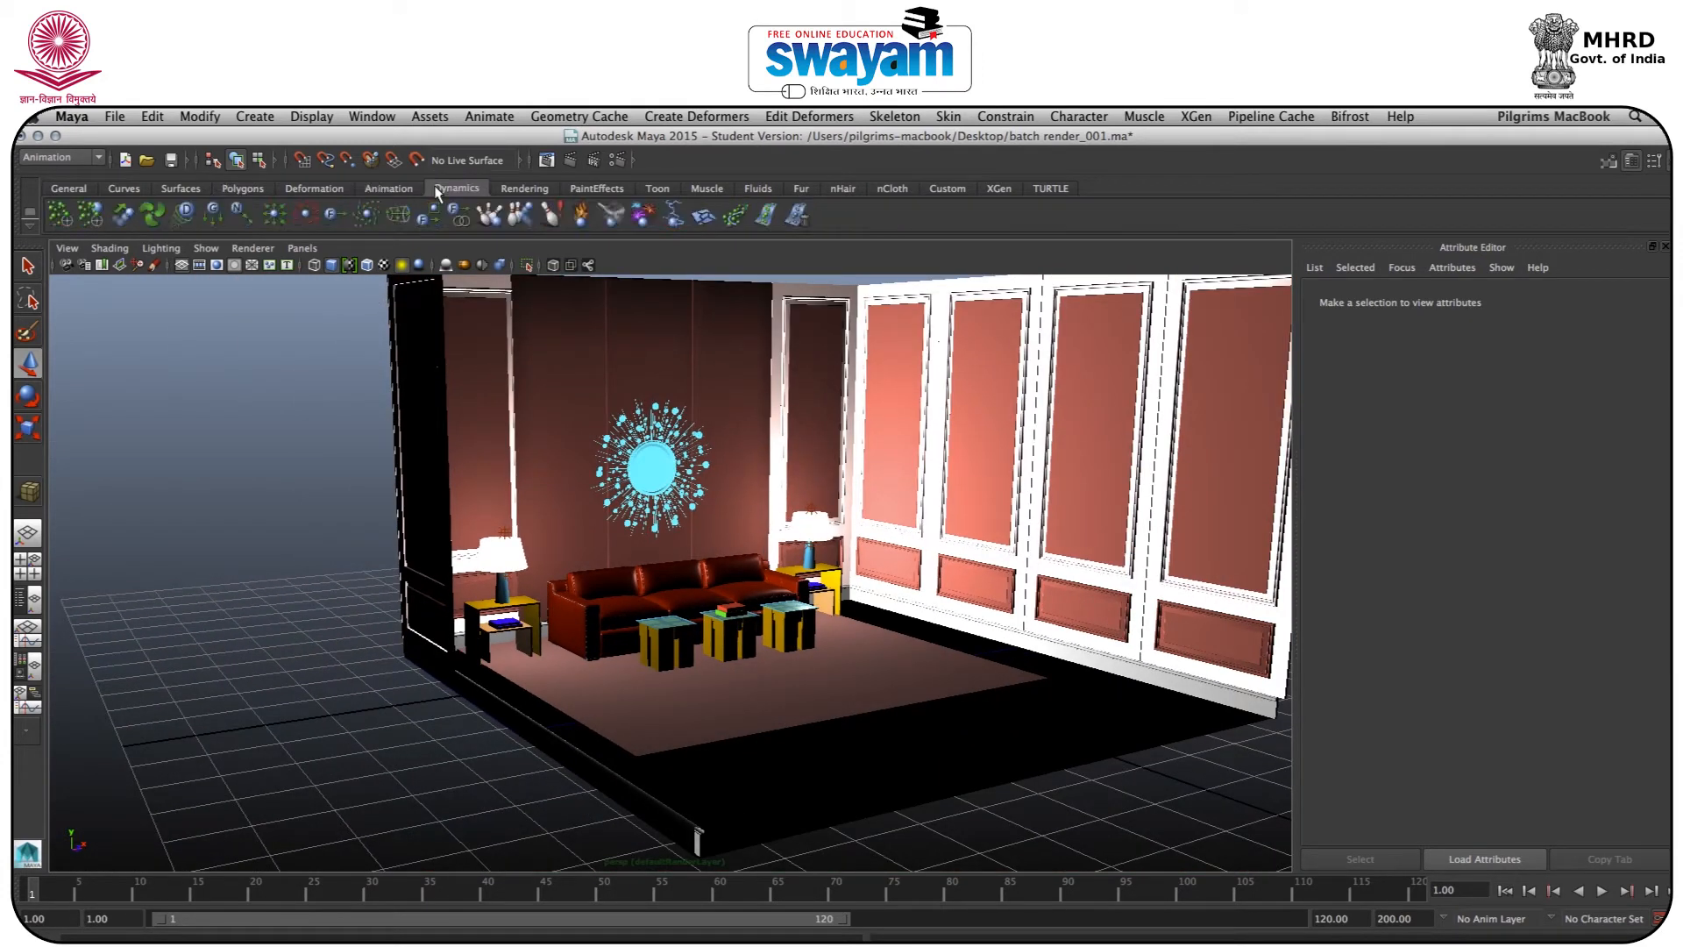
{"action": "left_click", "coordinate": [537, 191]}
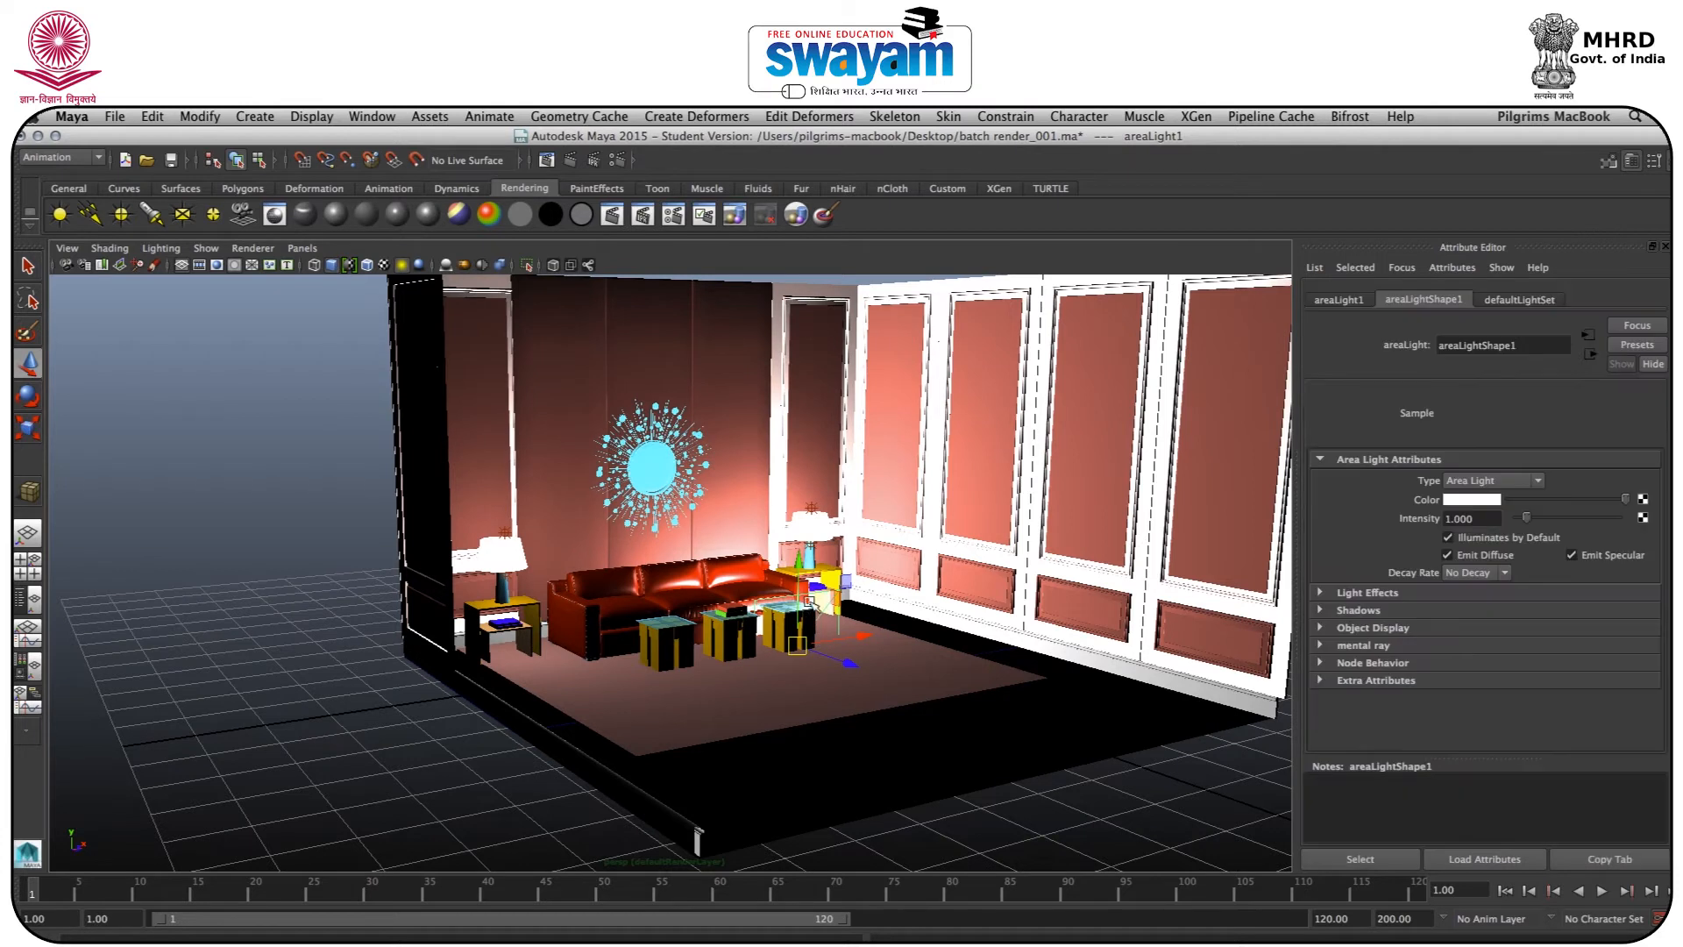
{"action": "left_click_drag", "start_coordinate": [798, 562], "coordinate": [803, 373]}
{"action": "key", "text": "5"}
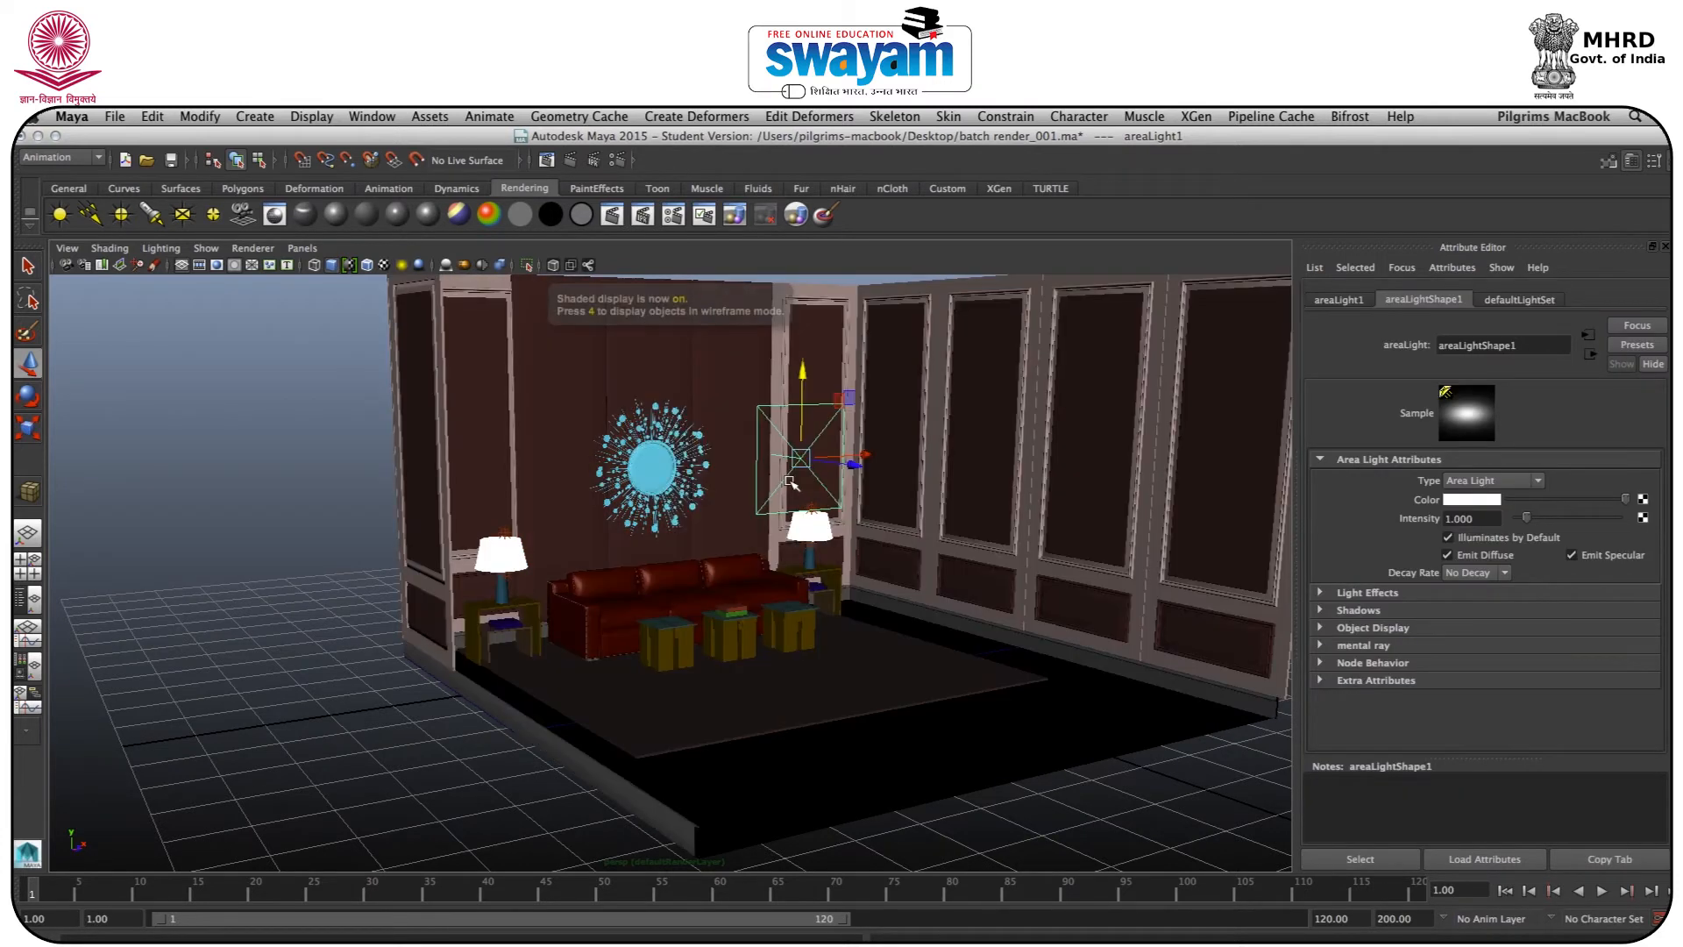
Scale the area light up uniformly and raise it further beside the panelled side wall
{"action": "mouse_move", "coordinate": [858, 583]}
{"action": "left_mouse_down", "text": "alt"}
{"action": "mouse_move", "coordinate": [877, 583]}
{"action": "mouse_move", "coordinate": [754, 421]}
{"action": "mouse_move", "coordinate": [1096, 422]}
{"action": "left_mouse_up", "text": "alt"}
{"action": "key", "text": "e"}
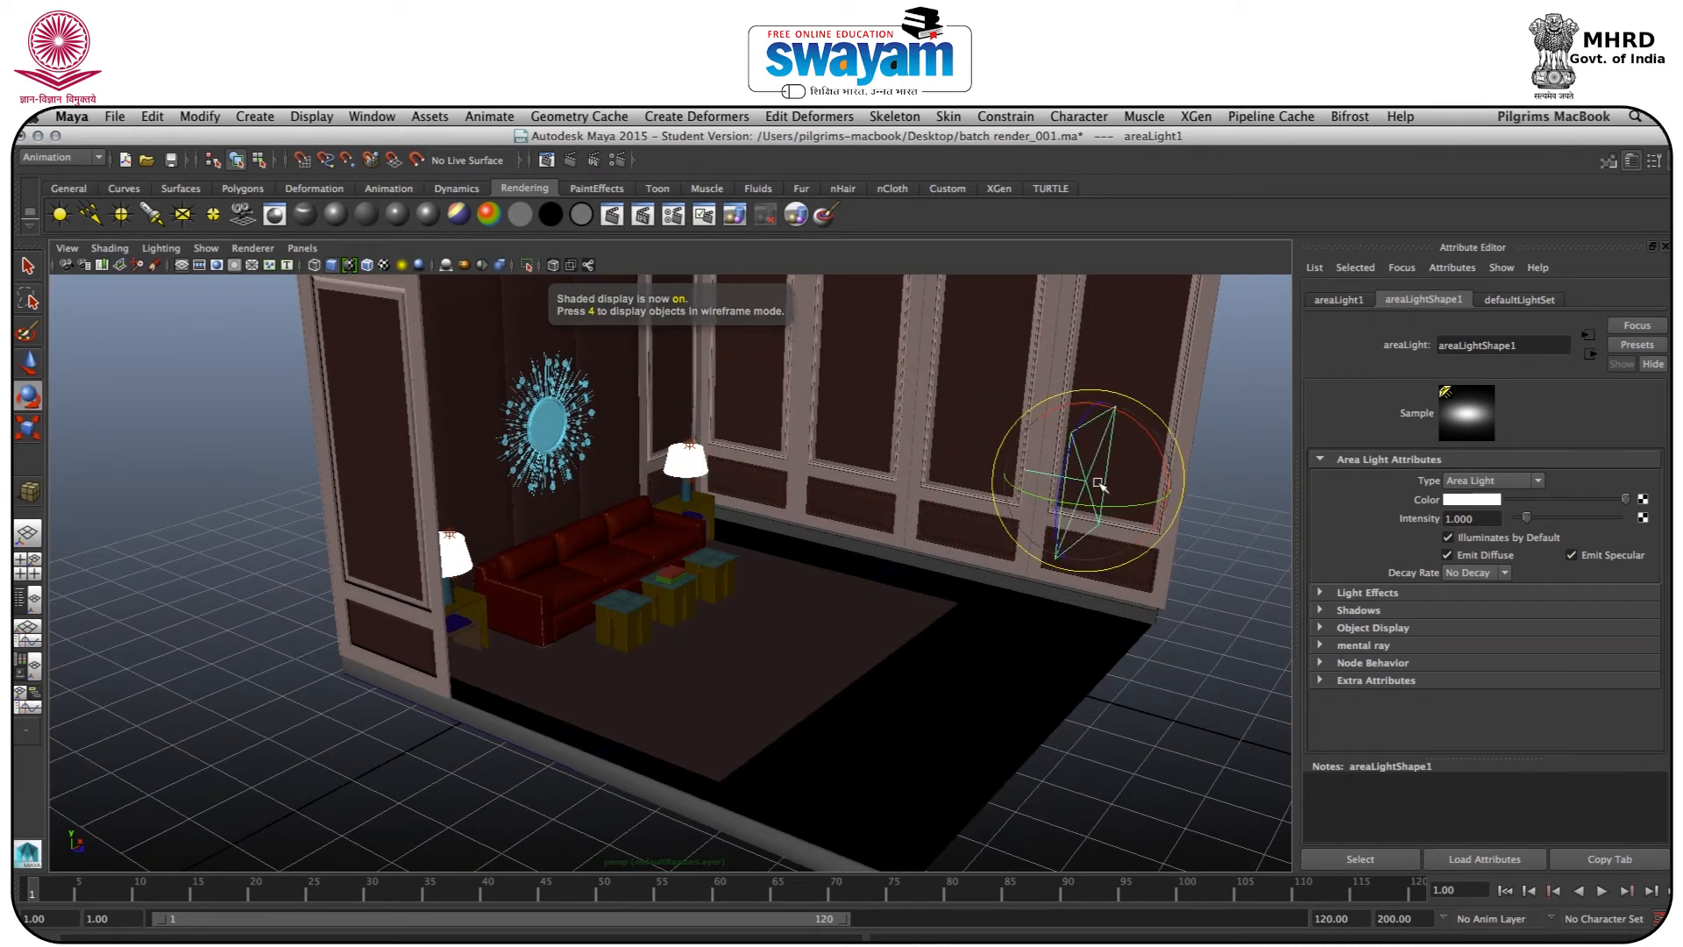
{"action": "key", "text": "r"}
{"action": "left_click_drag", "start_coordinate": [1092, 483], "coordinate": [1270, 323]}
{"action": "left_click_drag", "start_coordinate": [1102, 405], "coordinate": [1104, 337]}
{"action": "key", "text": "w"}
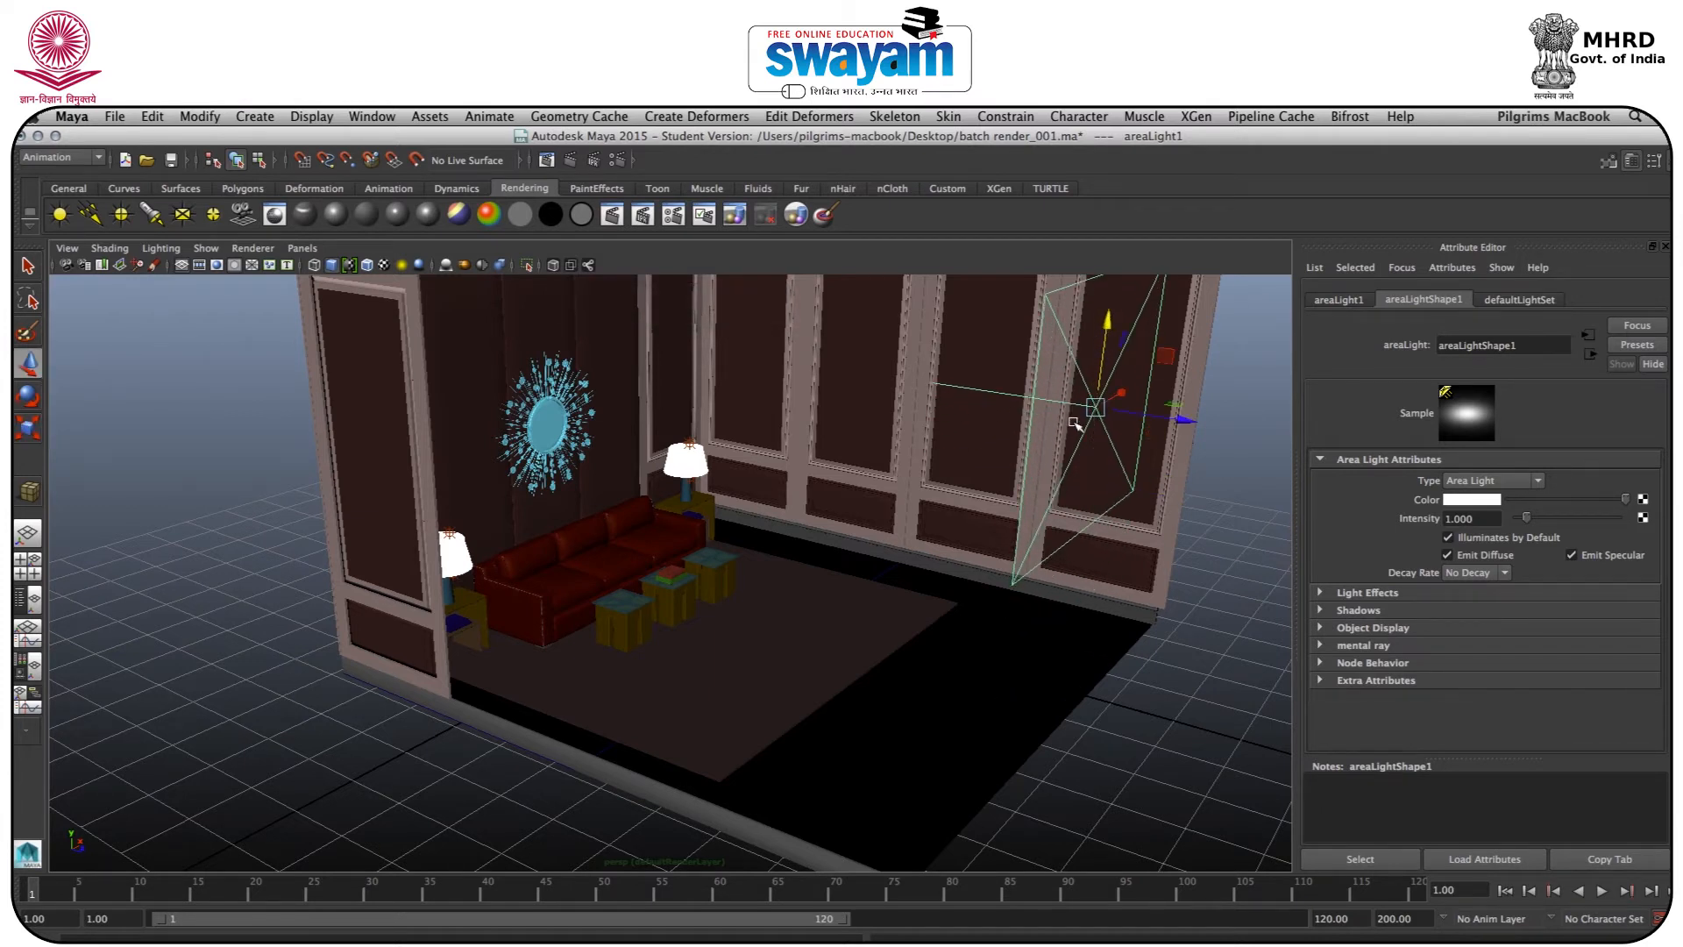
Rotate the area light toward the sofa corner and reposition it near the room's open front
{"action": "scroll", "coordinate": [1075, 424], "scroll_direction": "down", "scroll_amount": 10}
{"action": "key", "text": "e"}
{"action": "left_click_drag", "start_coordinate": [900, 448], "coordinate": [880, 427]}
{"action": "key", "text": "w"}
{"action": "left_click_drag", "start_coordinate": [932, 523], "coordinate": [861, 540]}
Enable depth map shadows for the area light with a resolution of 1495
{"action": "left_click", "coordinate": [1359, 610]}
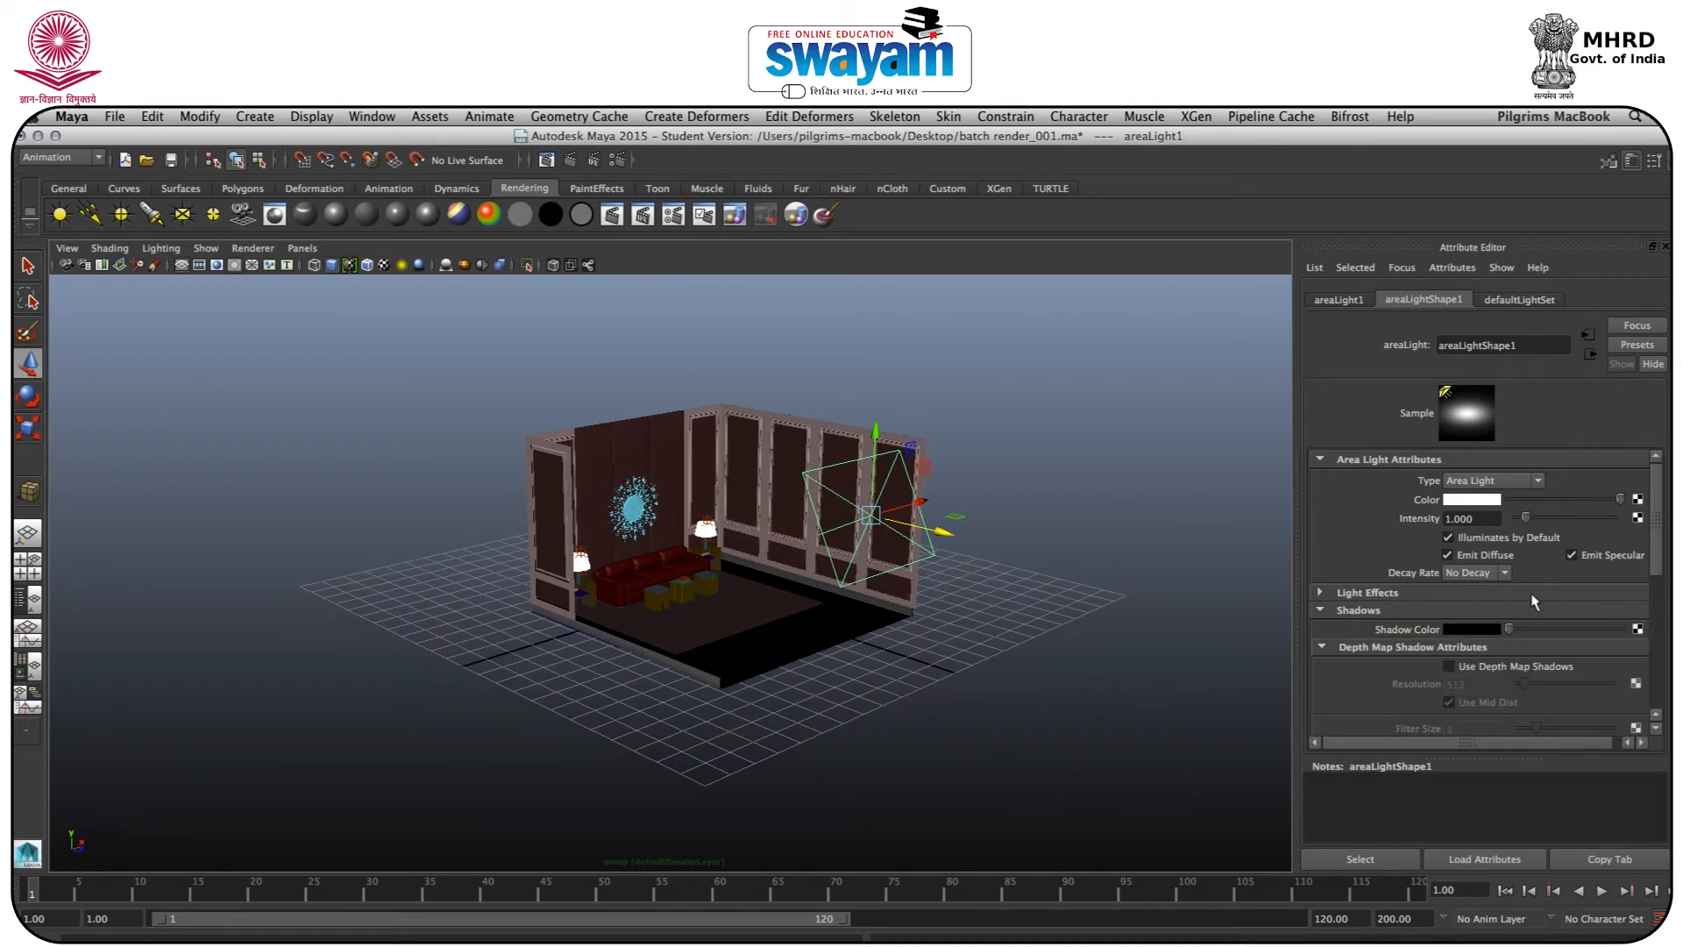
{"action": "scroll", "coordinate": [1660, 531], "scroll_direction": "down", "scroll_amount": 3}
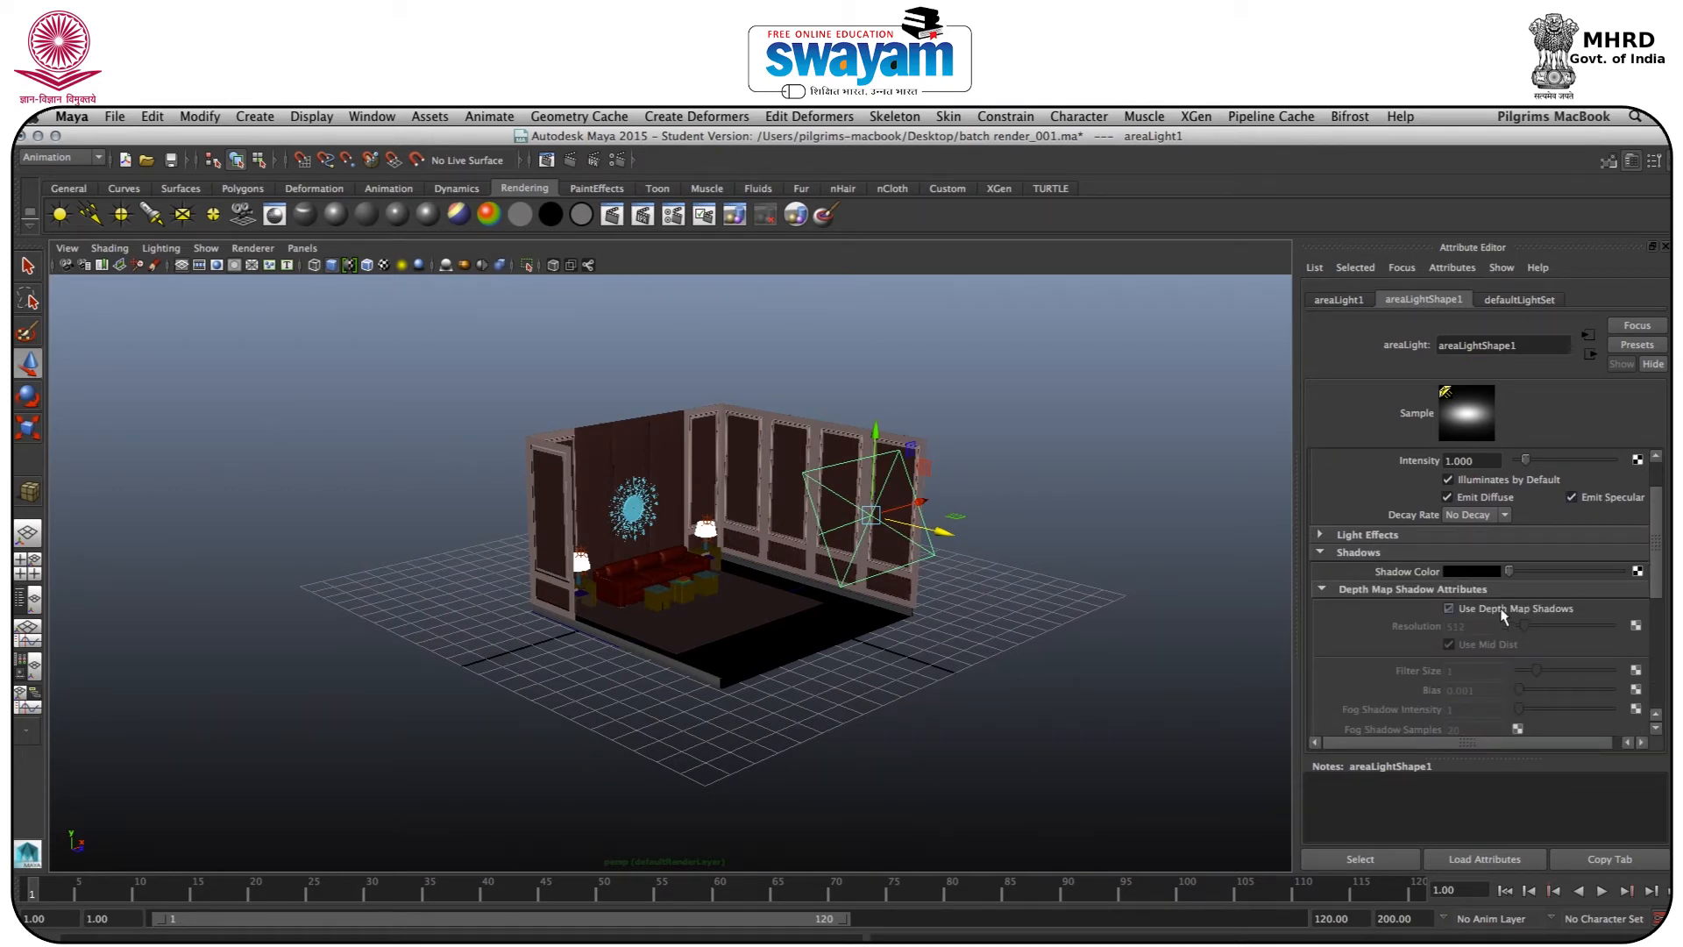
{"action": "scroll", "coordinate": [1660, 568], "scroll_direction": "down", "scroll_amount": 2}
{"action": "left_click_drag", "start_coordinate": [1524, 588], "coordinate": [1535, 593]}
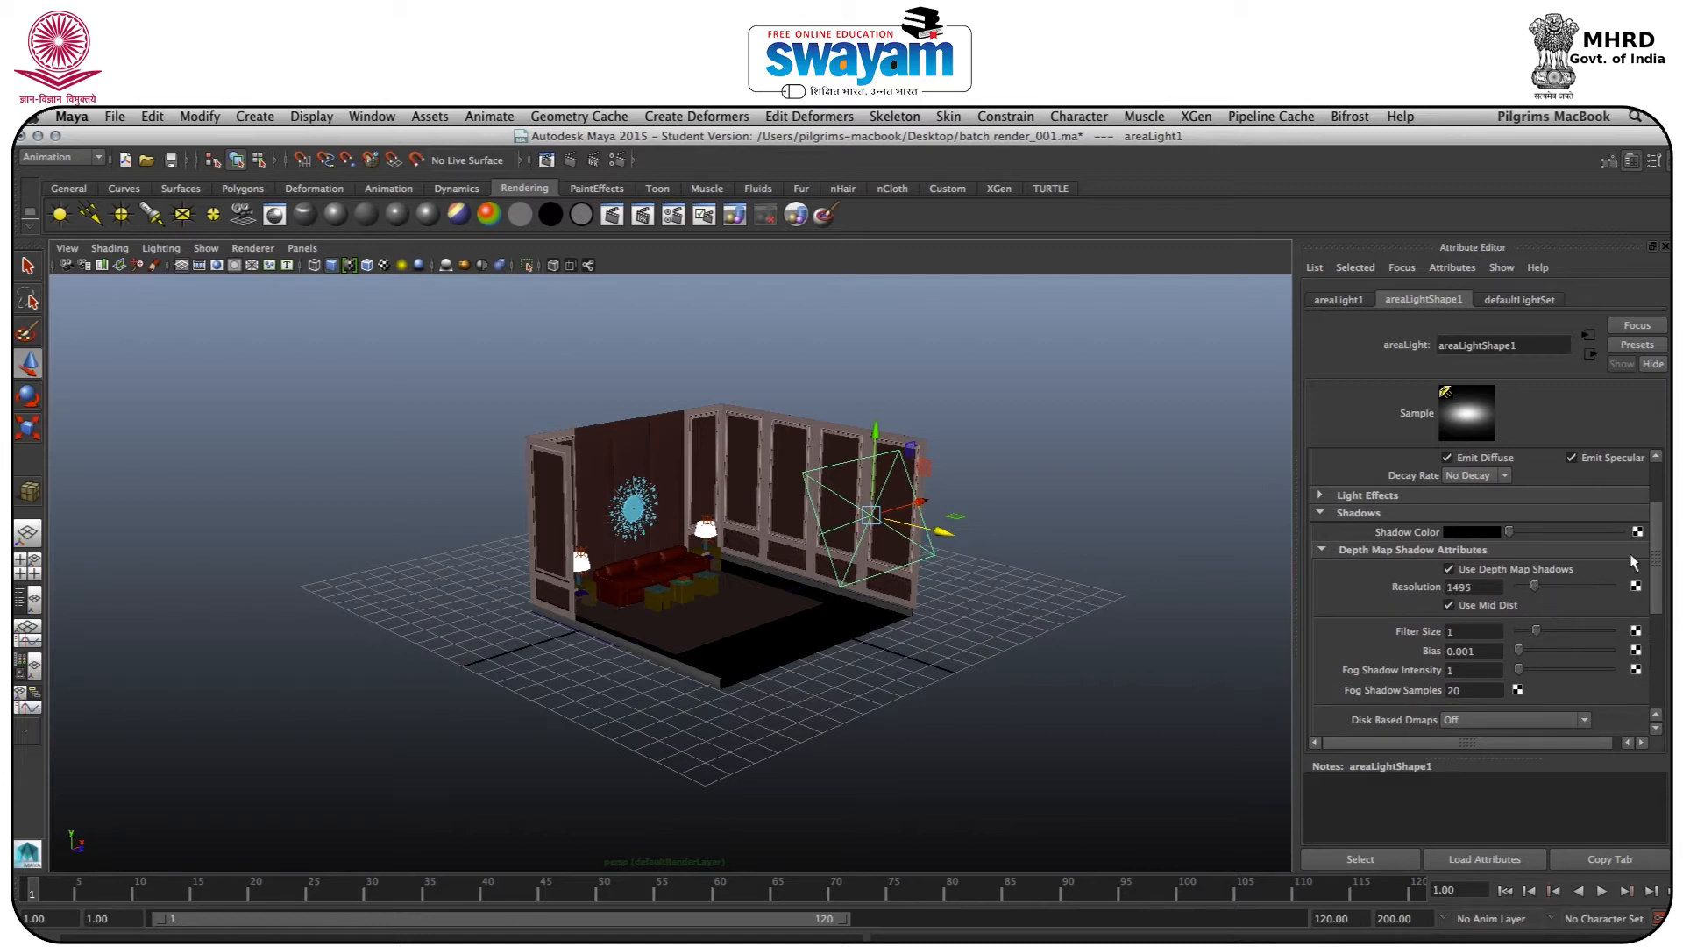
Enable ray trace shadows for the area light and preview the seating area with all scene lights
{"action": "left_click_drag", "start_coordinate": [1660, 595], "coordinate": [1659, 696]}
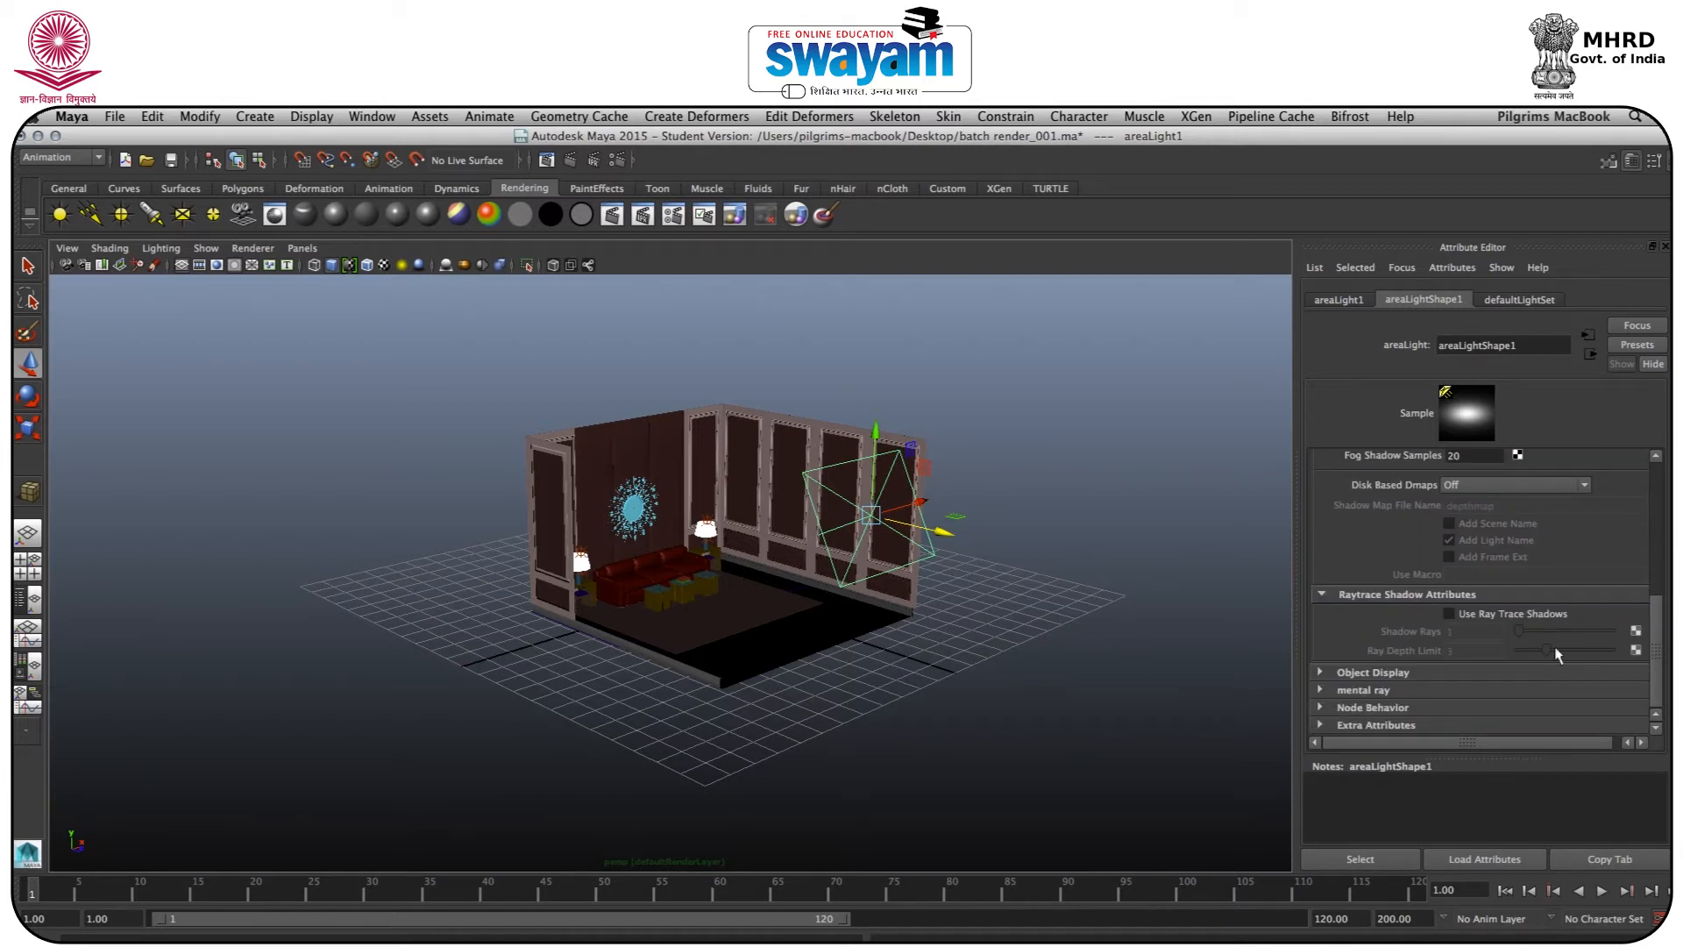
{"action": "left_click", "coordinate": [1448, 615]}
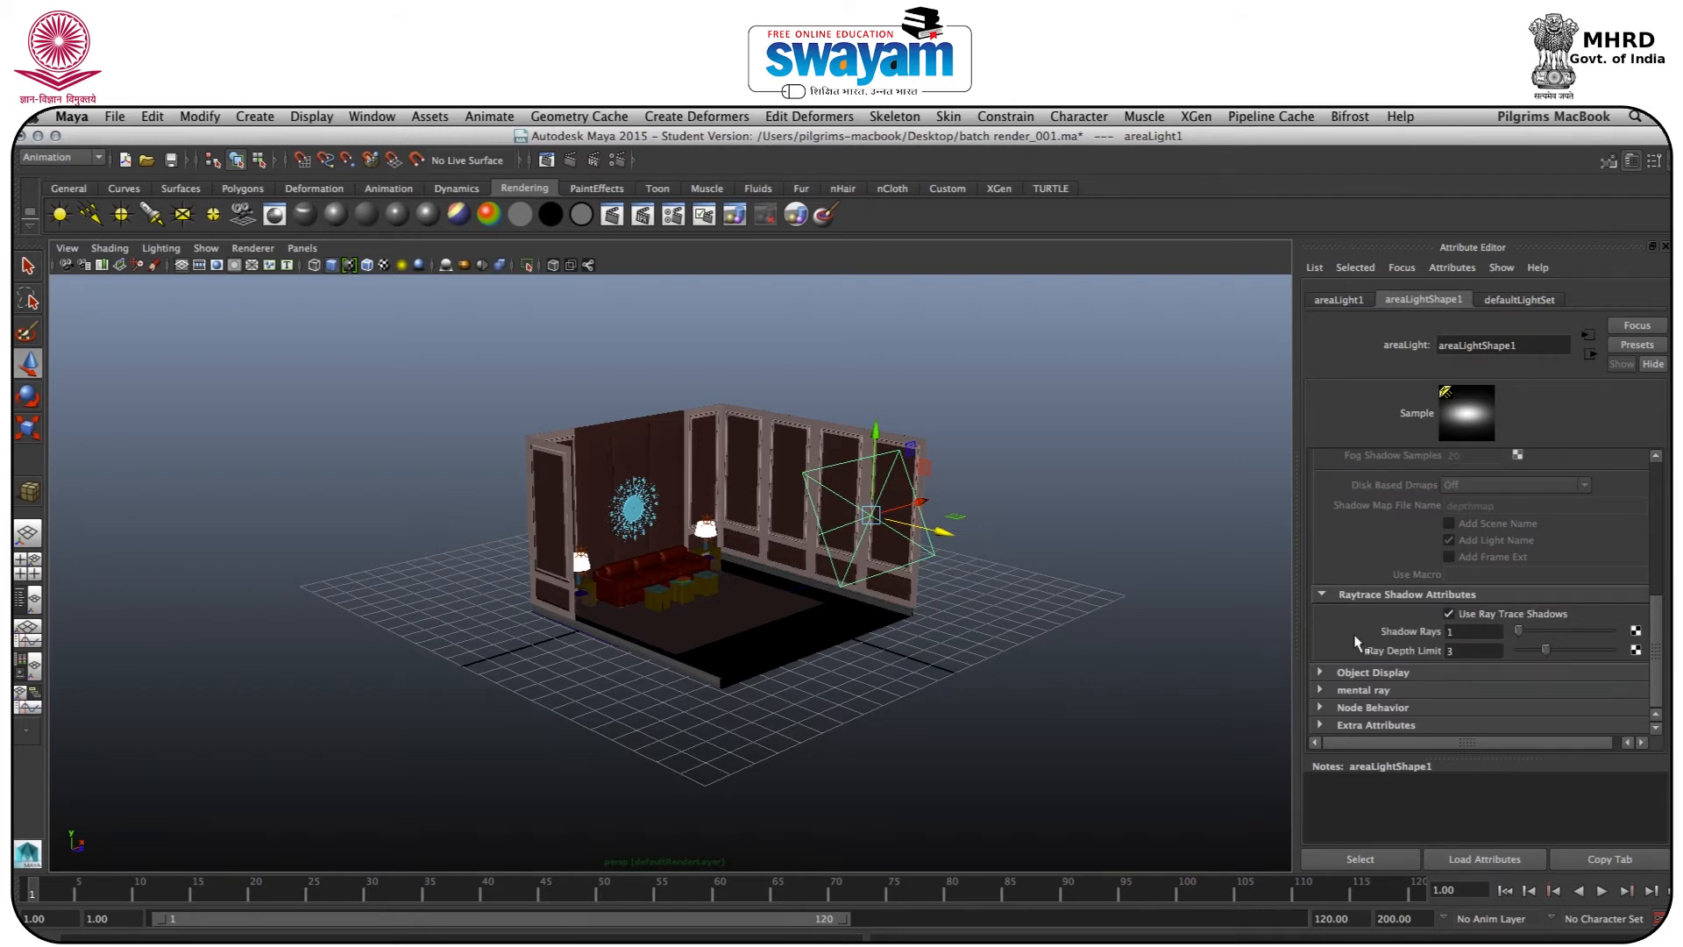
{"action": "scroll", "coordinate": [690, 580], "scroll_direction": "up", "scroll_amount": 8}
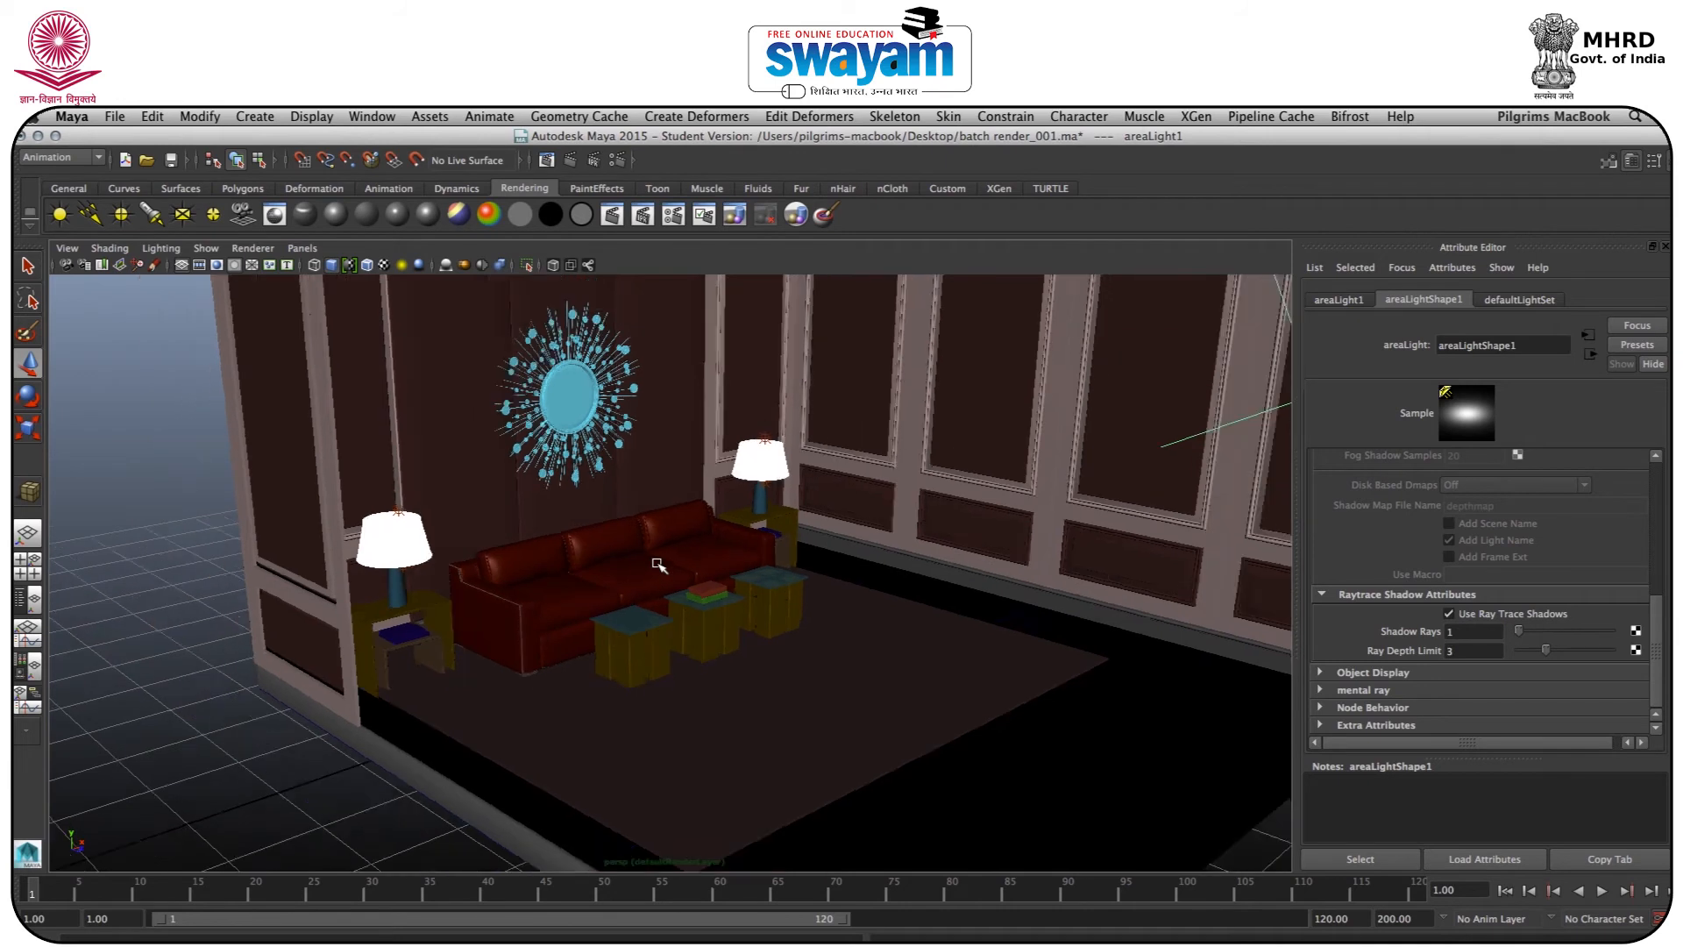
{"action": "key", "text": "7"}
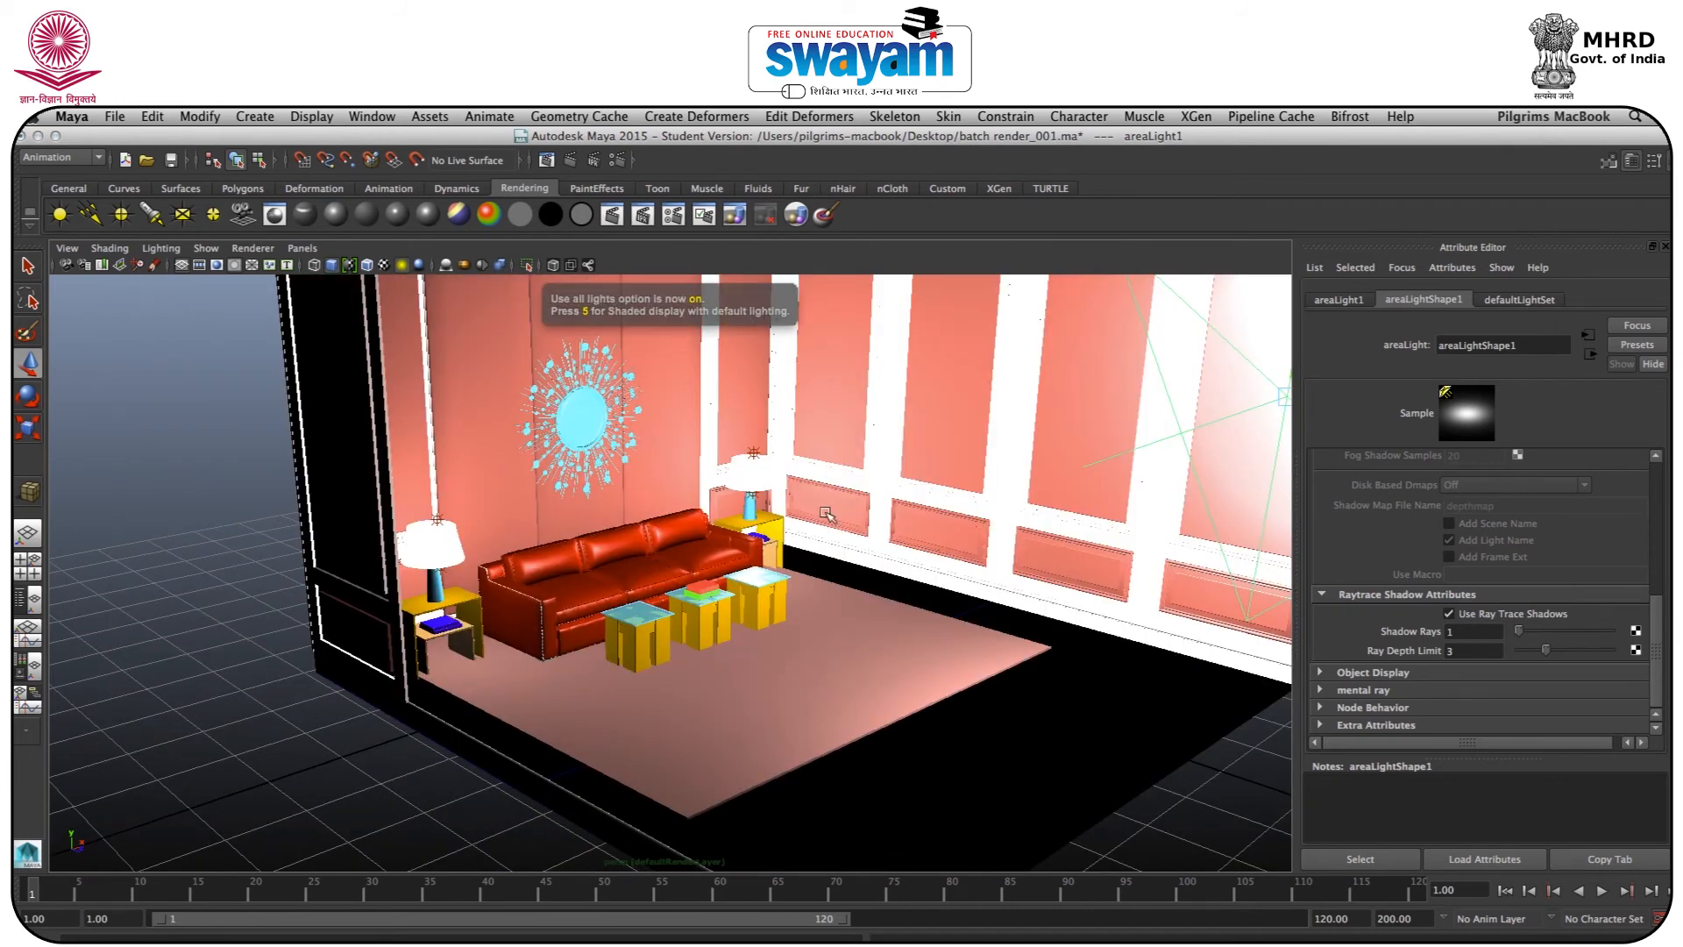
Lower the area light's intensity and tint its color pale cyan with hue about 181 and saturation about 0.3
{"action": "left_click_drag", "start_coordinate": [1657, 618], "coordinate": [1656, 469]}
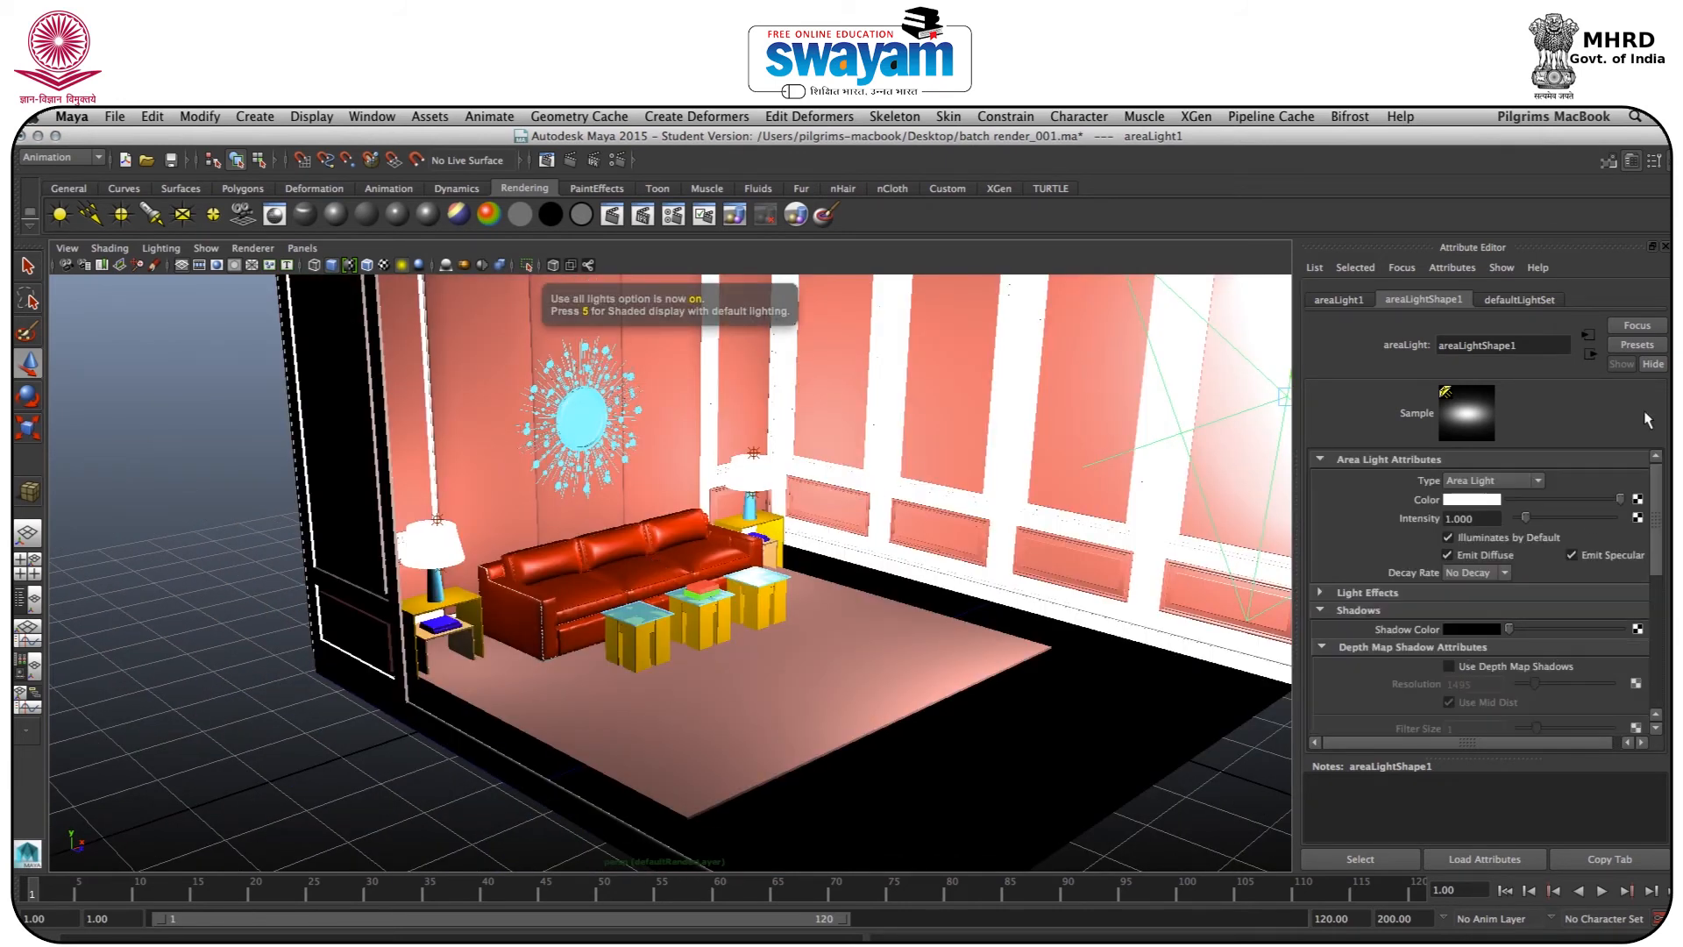
{"action": "left_click_drag", "start_coordinate": [1522, 524], "coordinate": [1520, 524]}
{"action": "left_click", "coordinate": [1488, 502]}
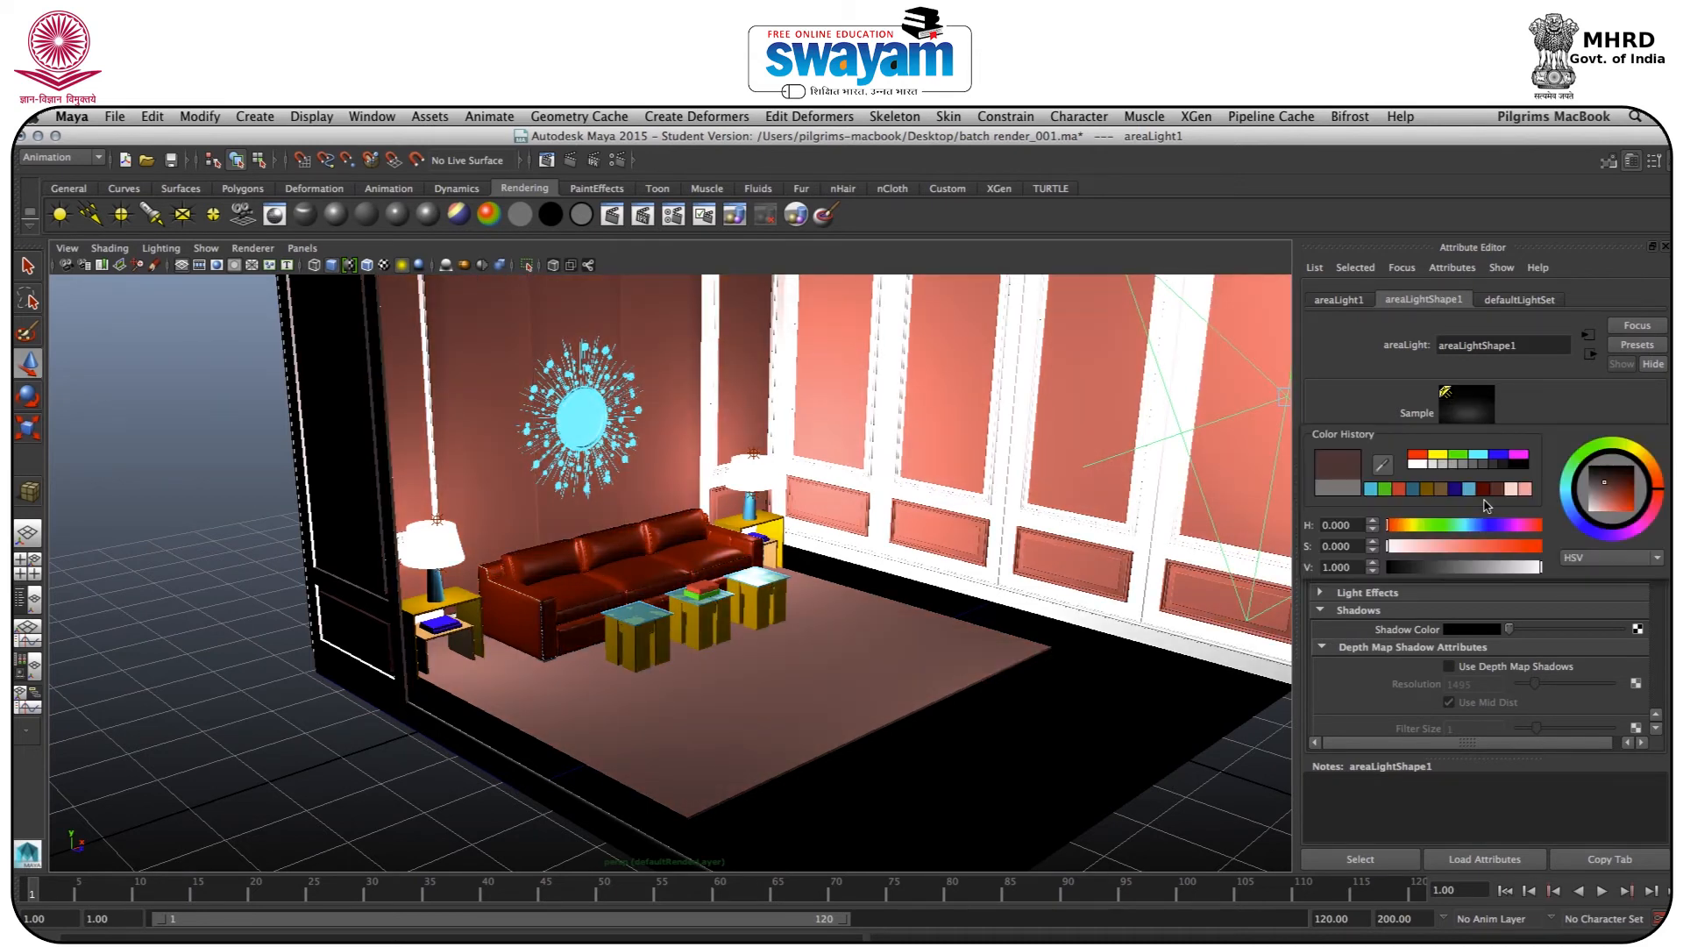
{"action": "left_click", "coordinate": [1461, 526]}
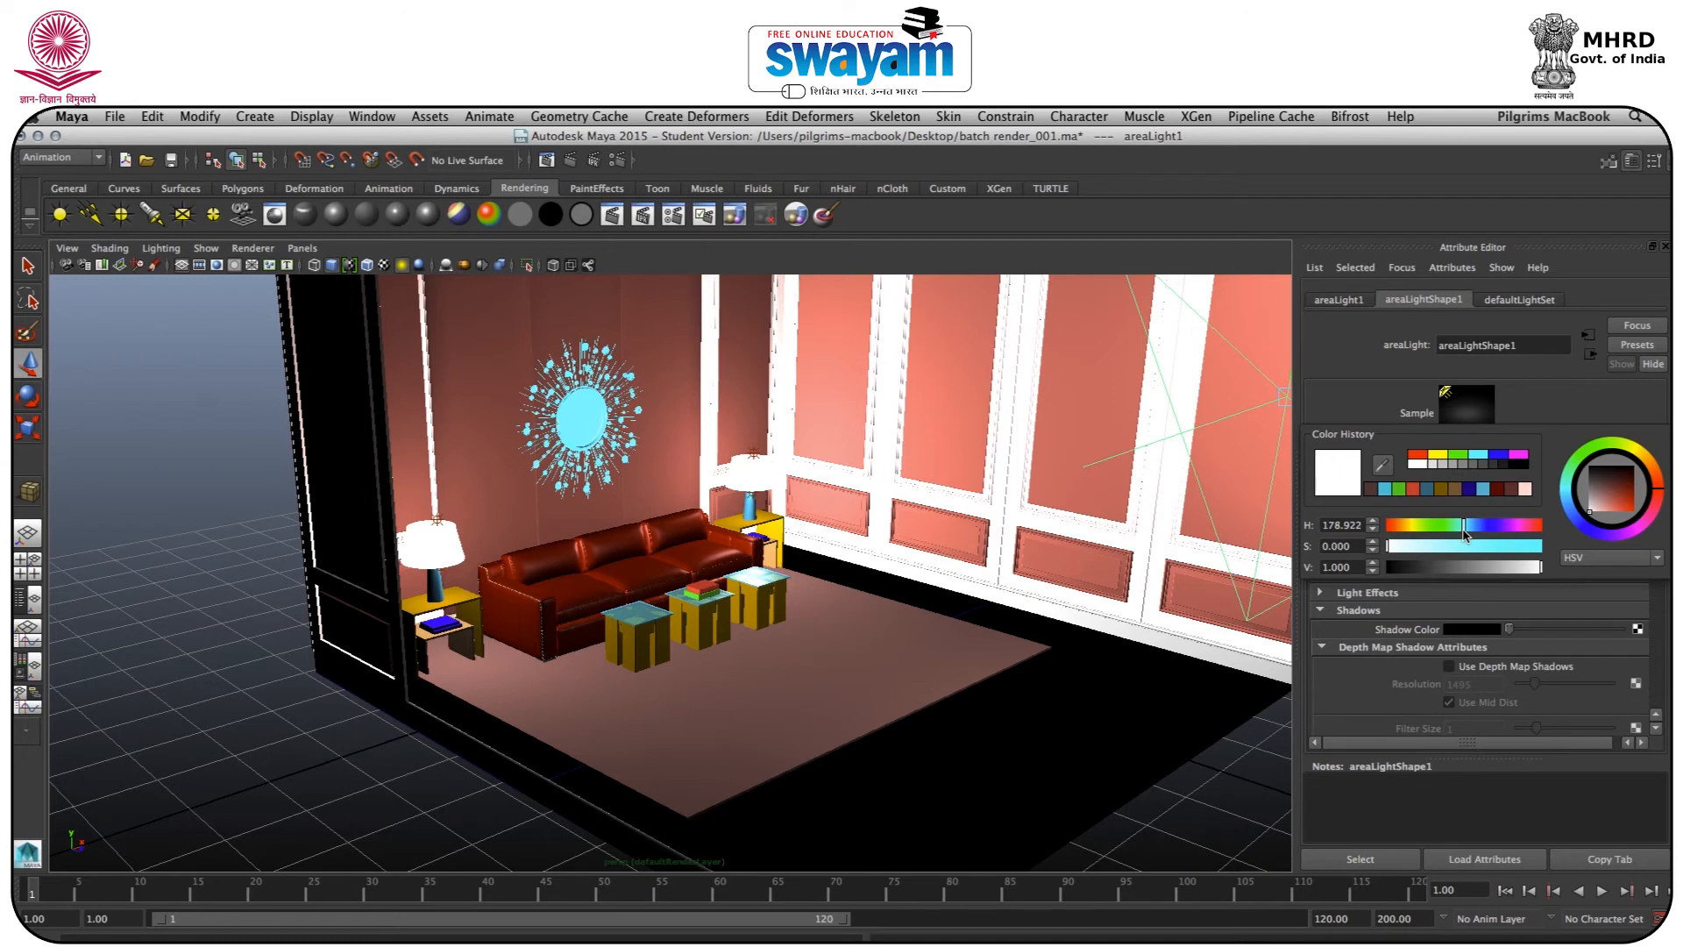
{"action": "left_click", "coordinate": [1442, 545]}
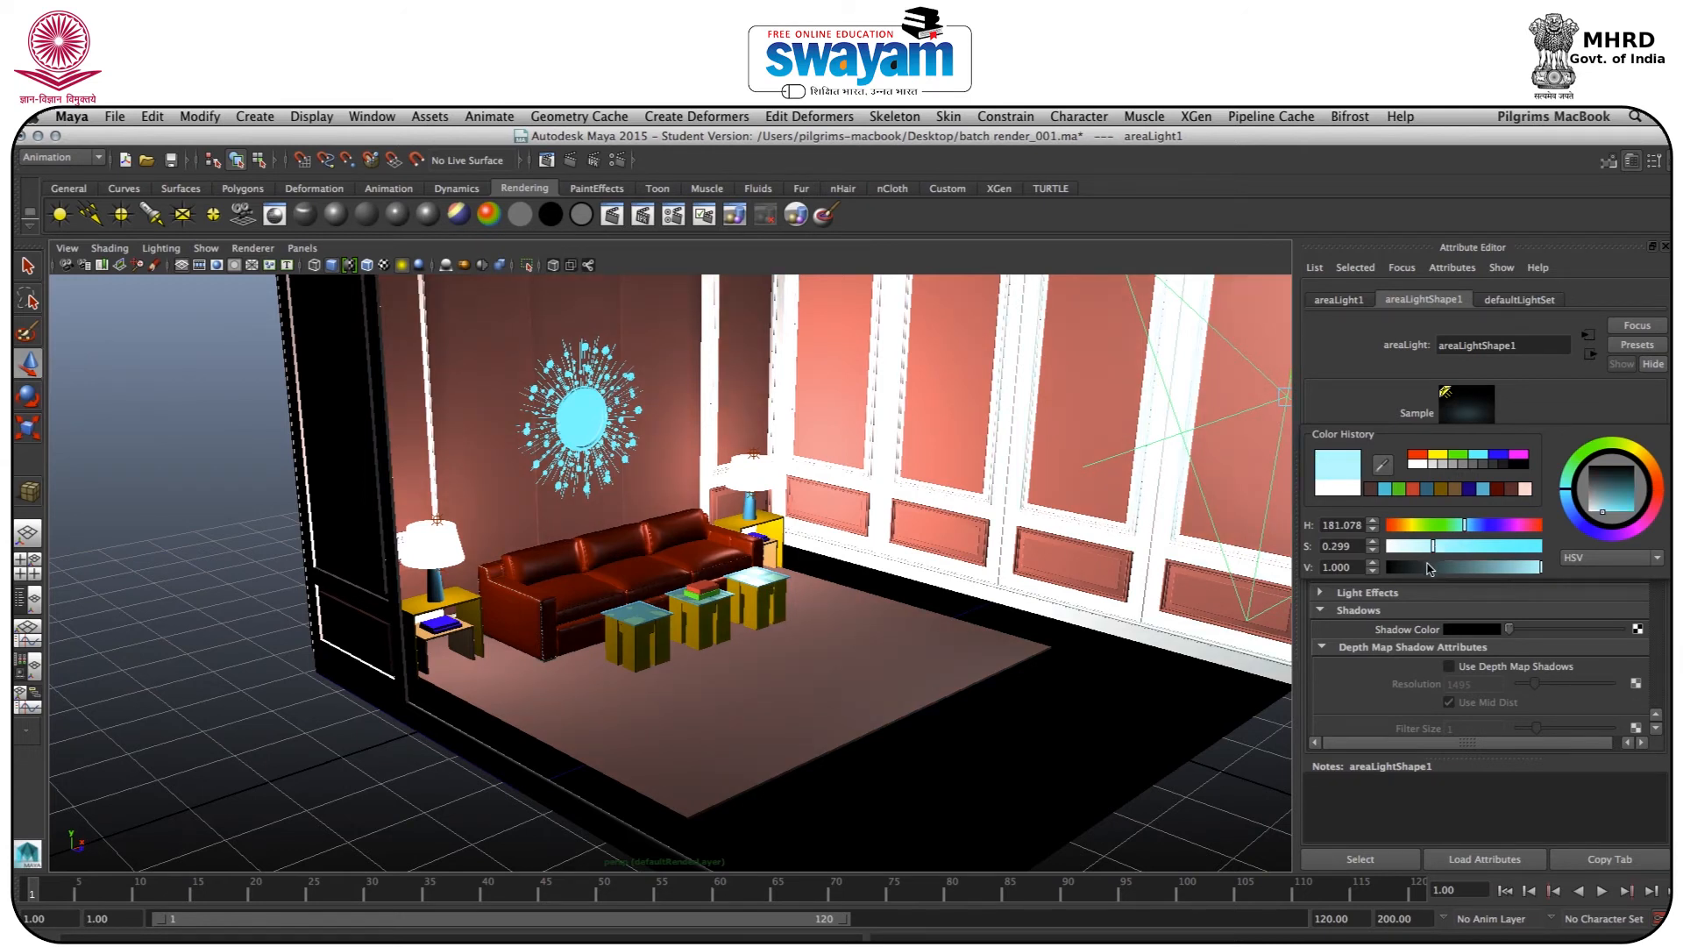